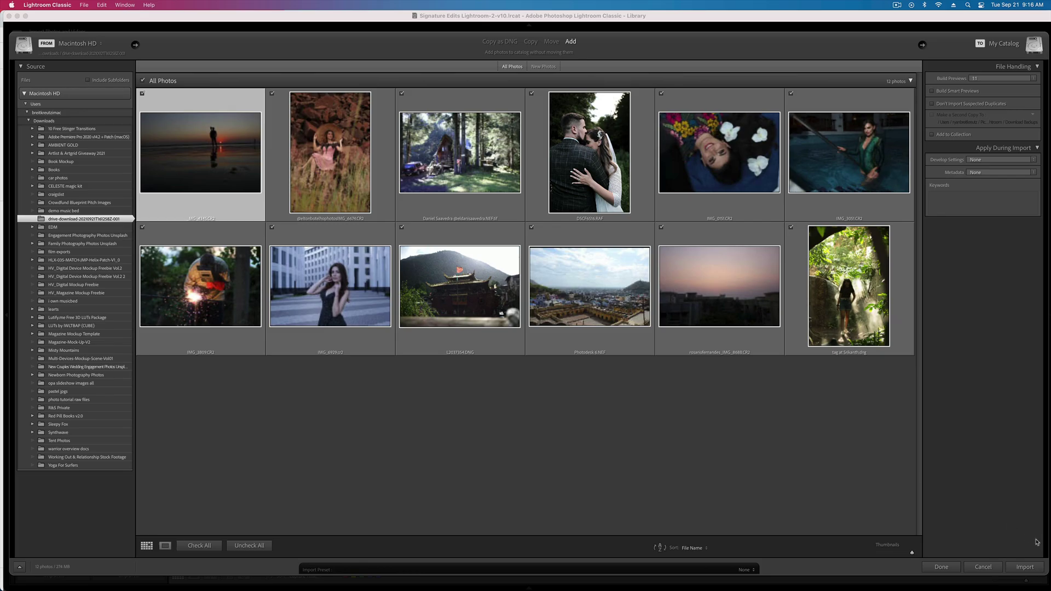
Step: Import the new photos and load L2037354.DNG in the Develop module
left_click(1032, 567)
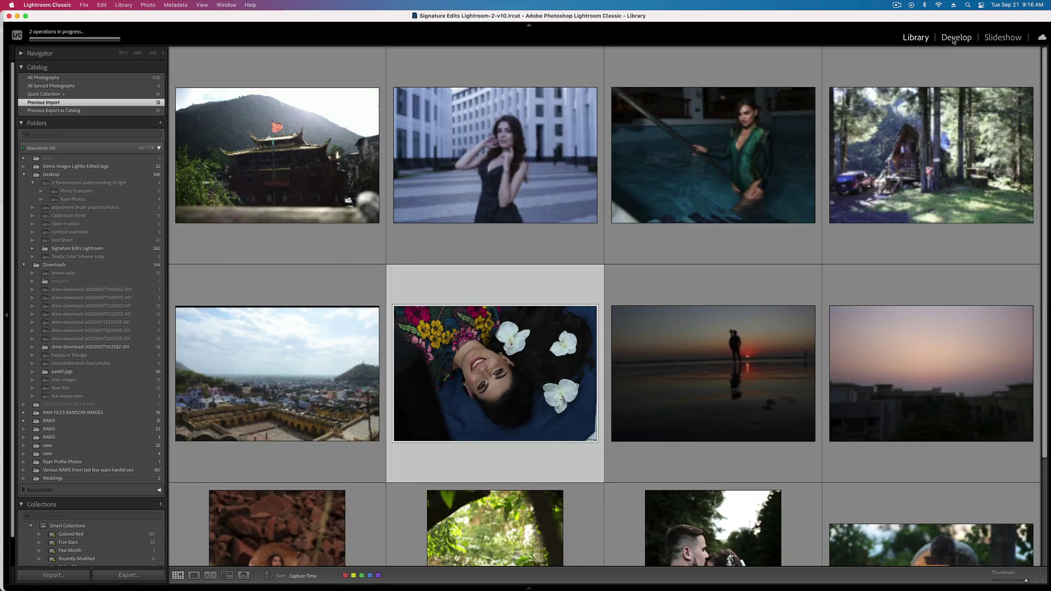
left_click(955, 37)
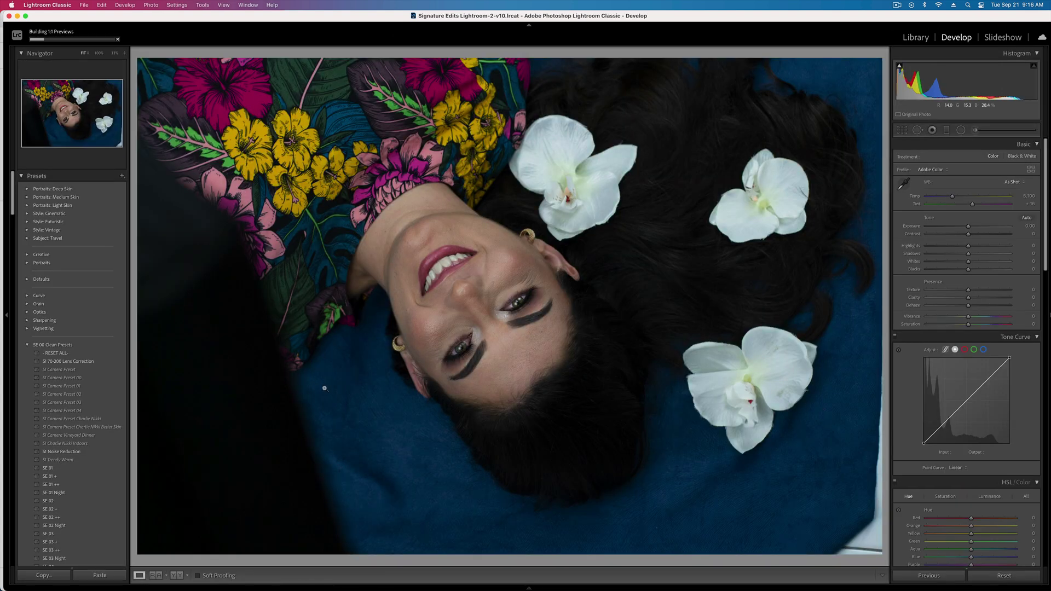
left_click(529, 588)
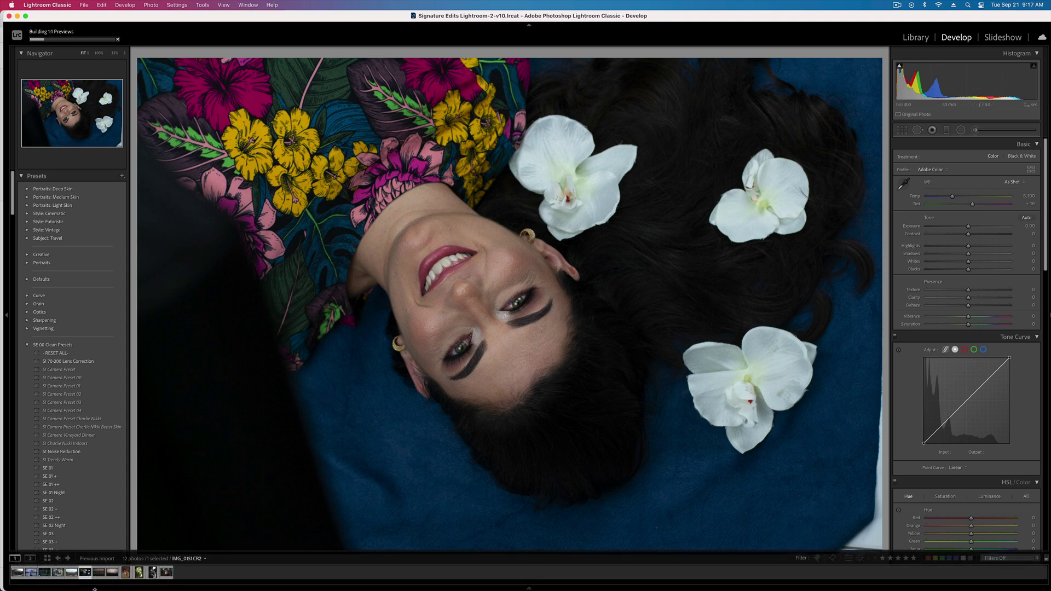
left_click(16, 574)
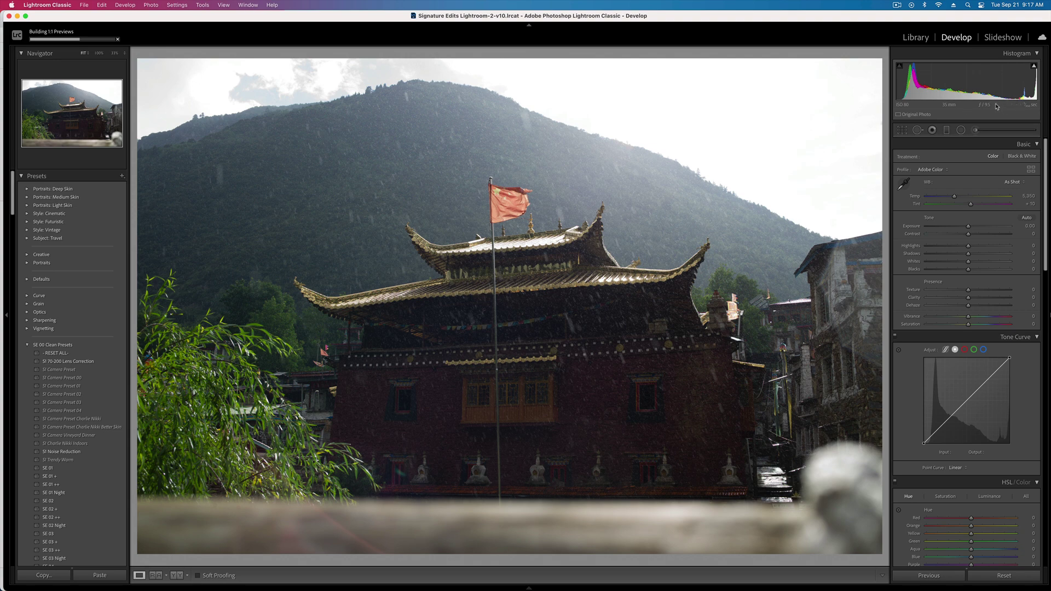
Step: Show the camera-settings info overlay, inspect the photo at 100%, 400% and 300%, then fit it
key("i")
key("i")
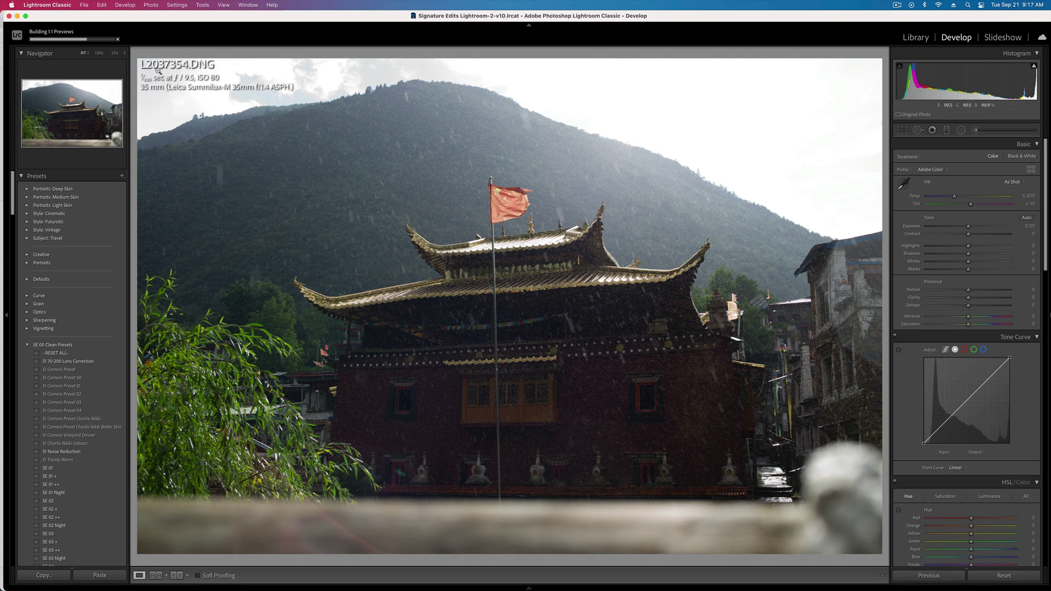
key("i")
key("i")
key("i")
left_click(324, 170)
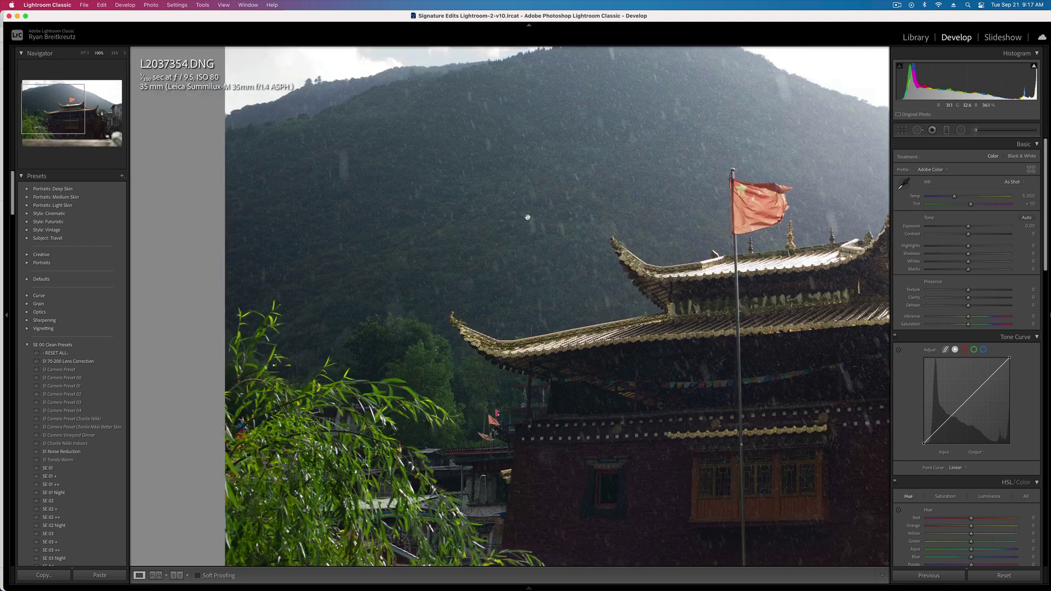
key("super+equal")
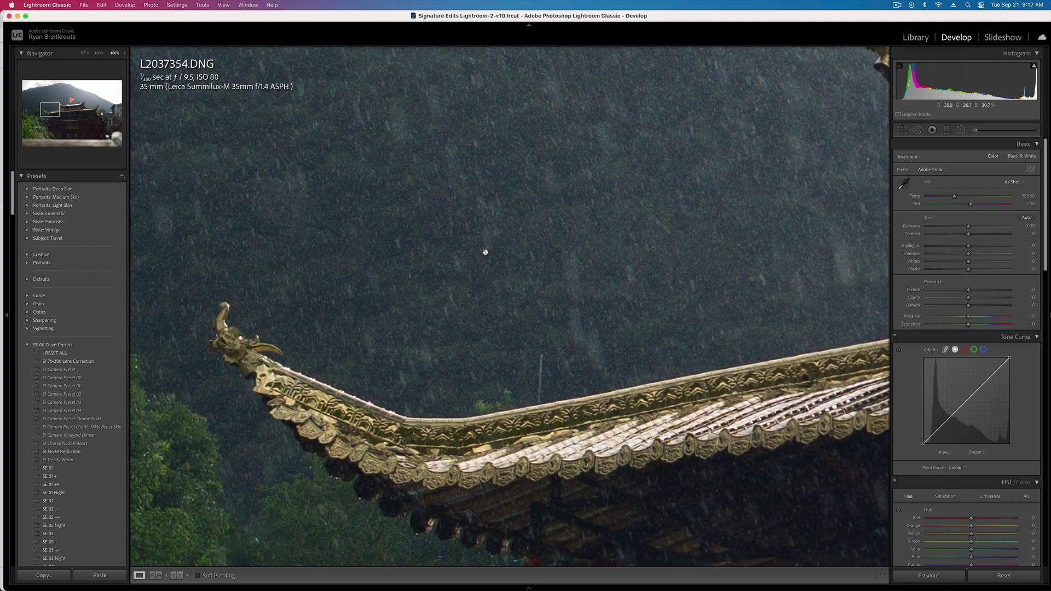
key("super+minus")
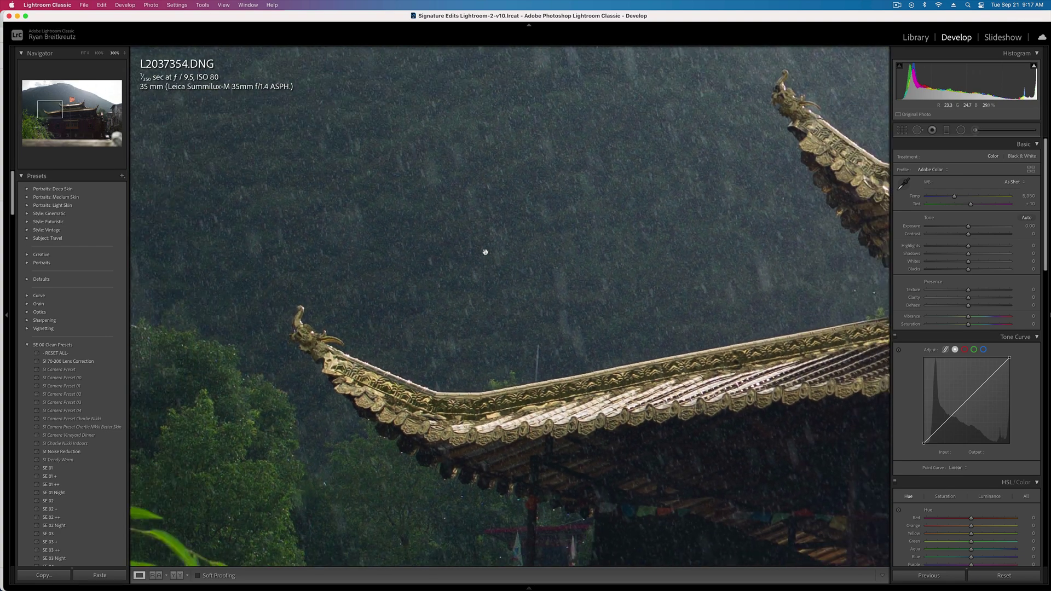
left_click(521, 274)
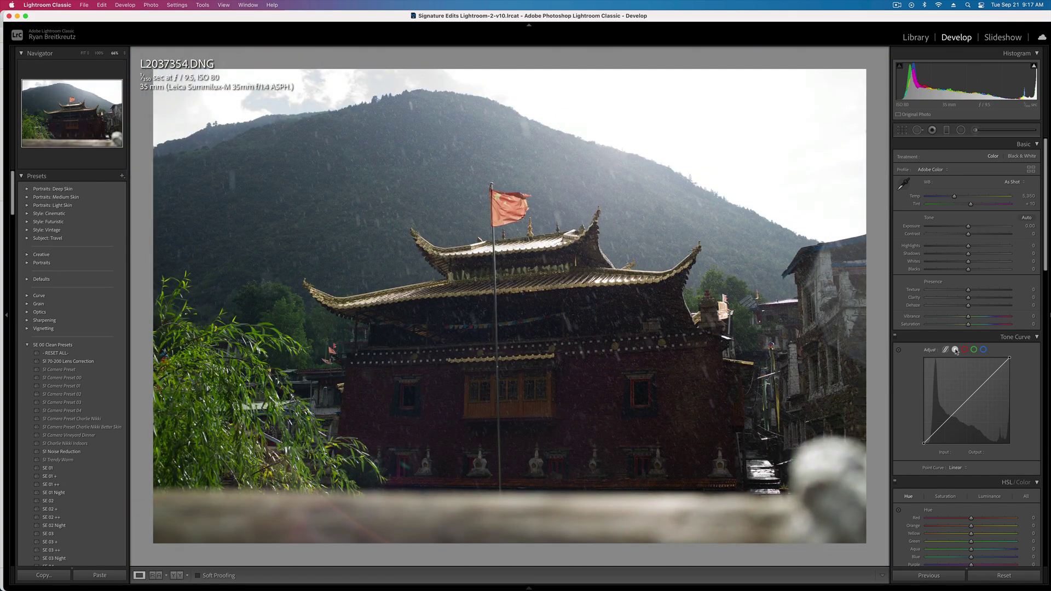
Step: Set Noise Reduction Luminance to 32 and Color to 82, checking the result at 400%
scroll(955, 351, "down", 15)
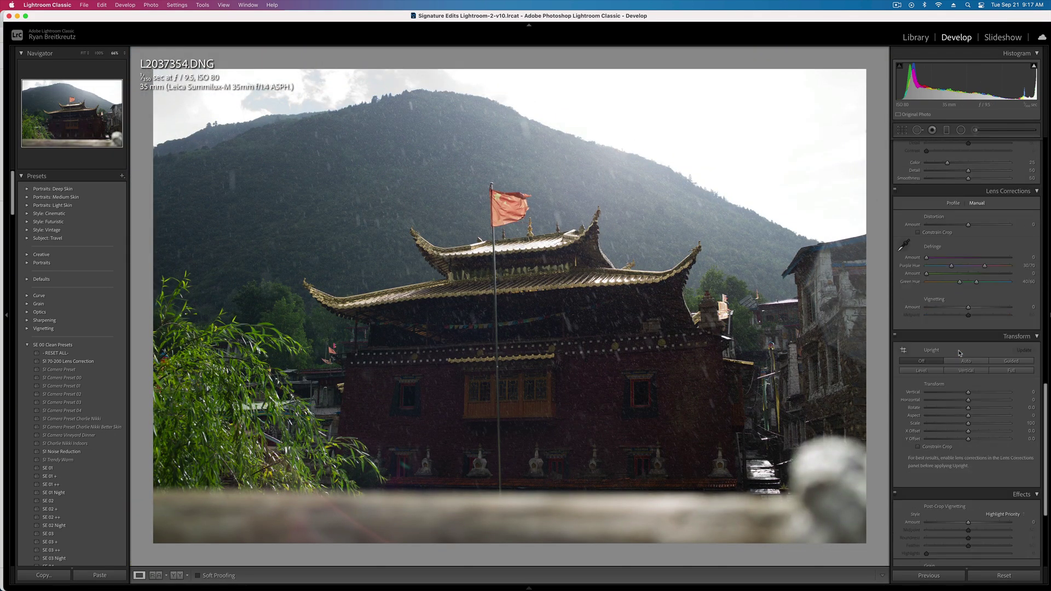
scroll(933, 306, "down", 1)
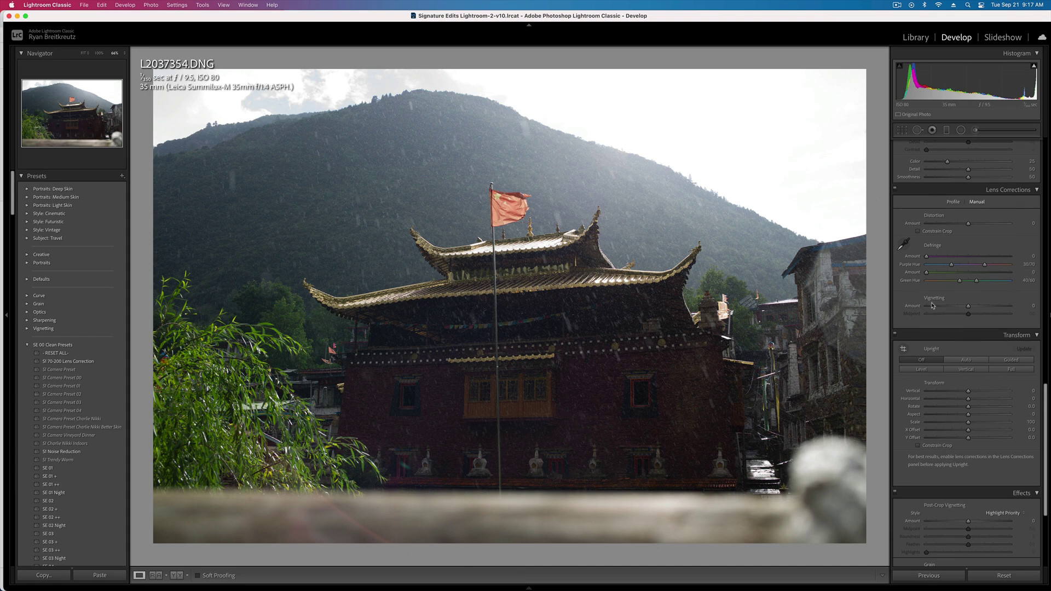
scroll(963, 383, "down", 6)
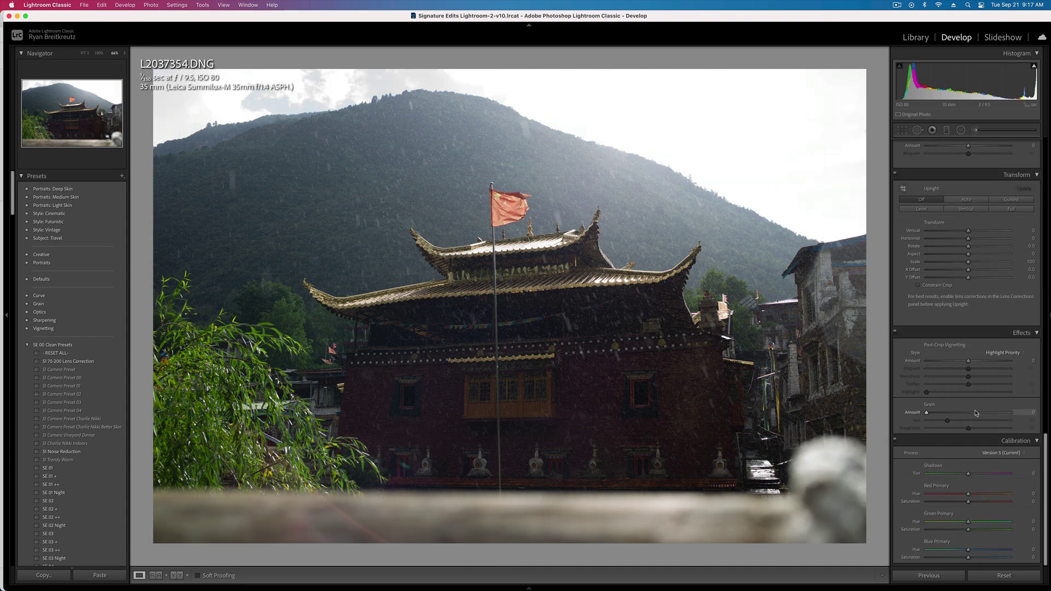
scroll(976, 413, "up", 6)
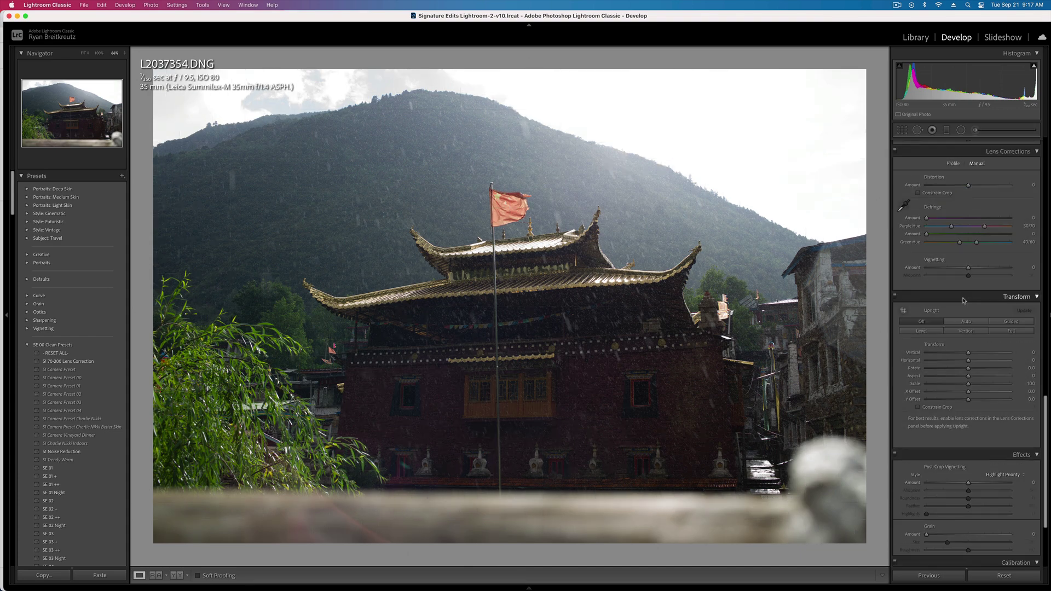
scroll(972, 252, "up", 3)
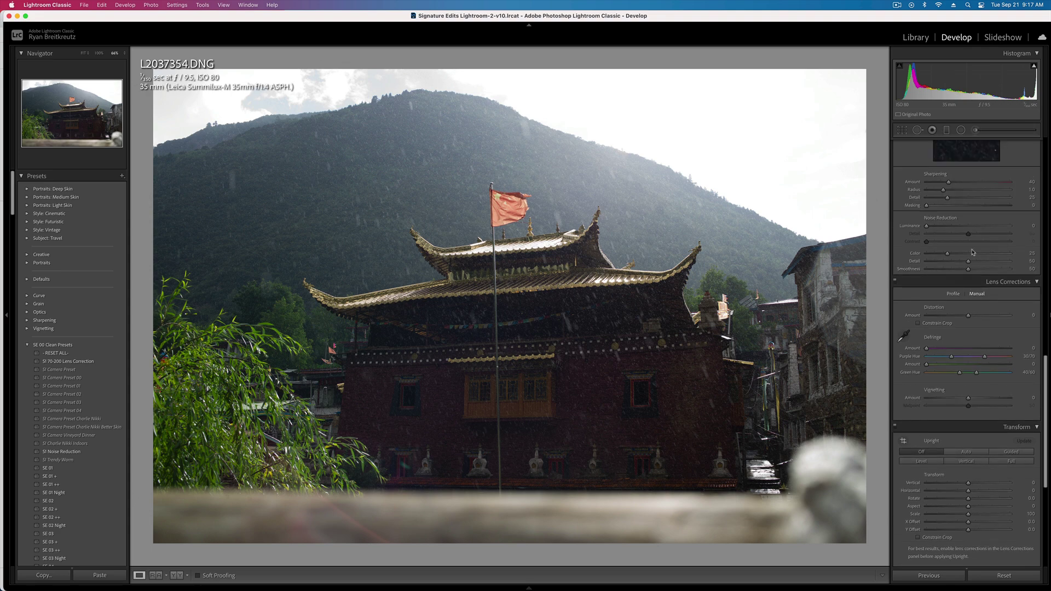
left_click(577, 179)
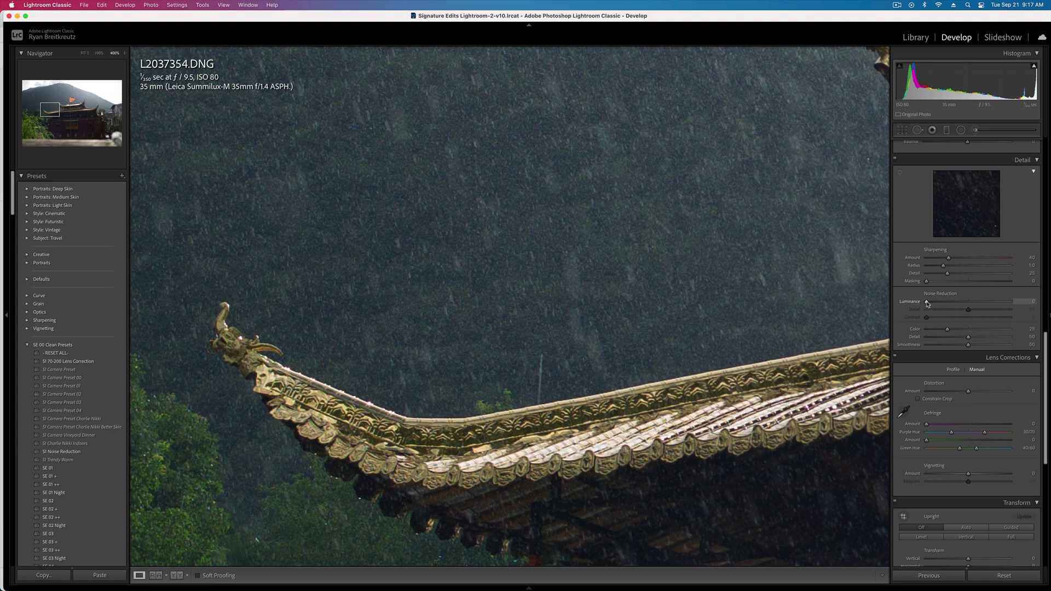
left_click_drag(926, 302, 790, 301)
left_click_drag(900, 331, 1004, 342)
left_click(639, 286)
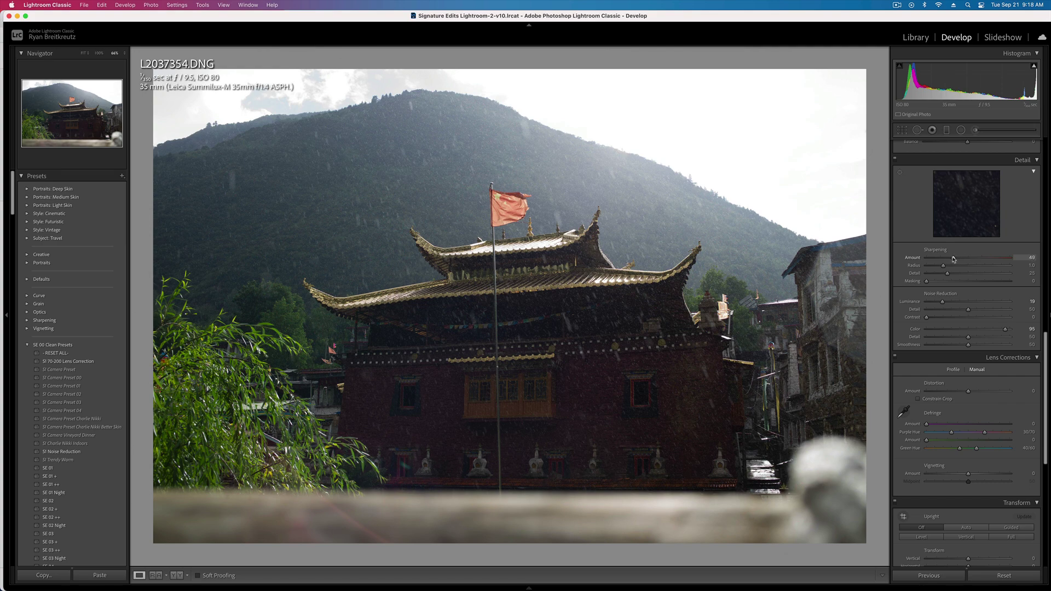
key("super+1")
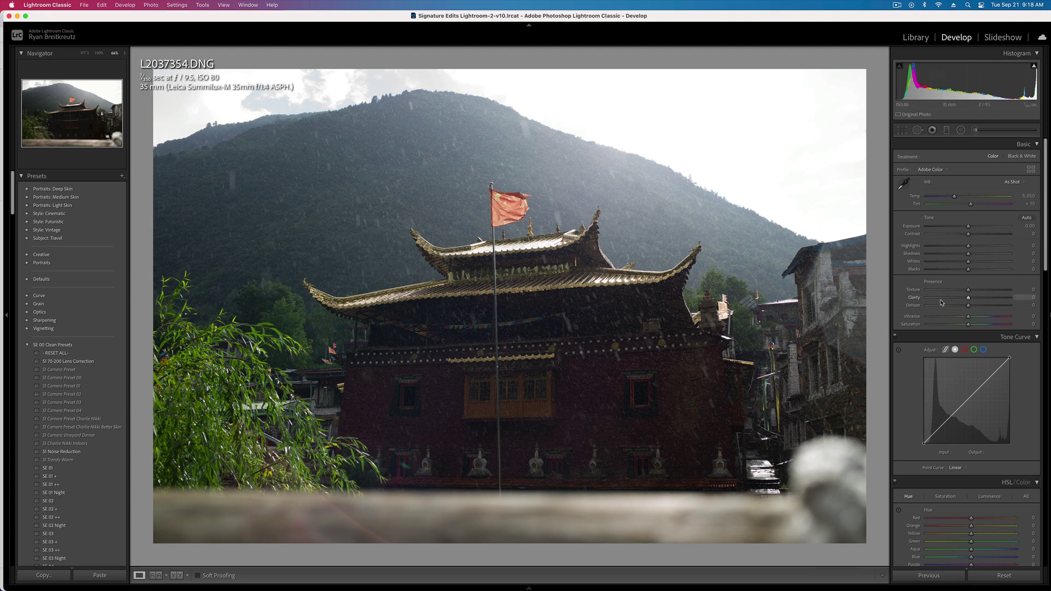
Step: In HSL Saturation, set Green to −81 and Yellow to −30, comparing with the panel toggled off
scroll(952, 328, "down", 5)
left_click(945, 329)
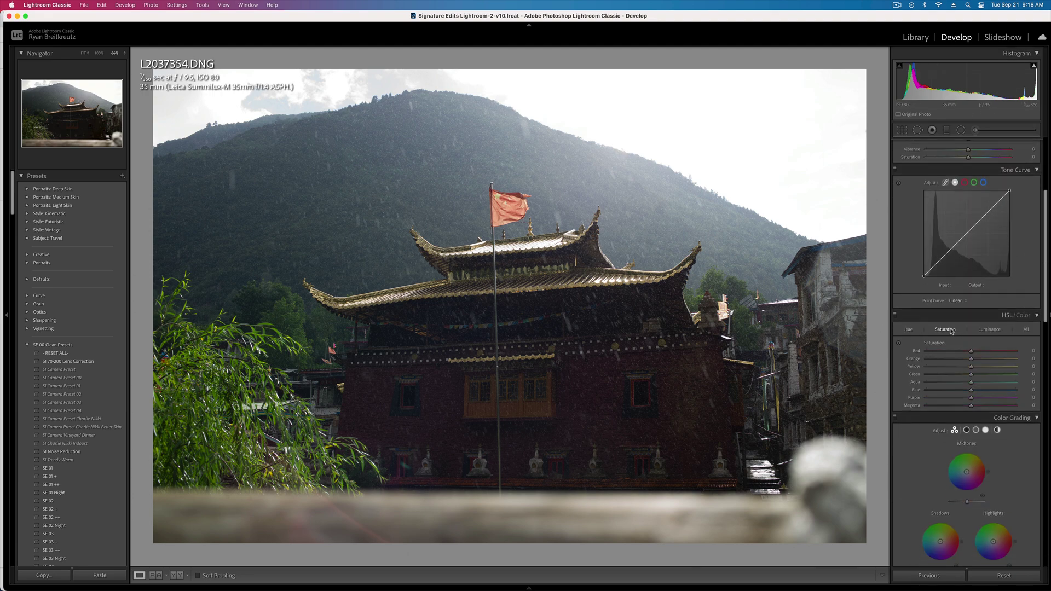
left_click(942, 367)
left_click(935, 374)
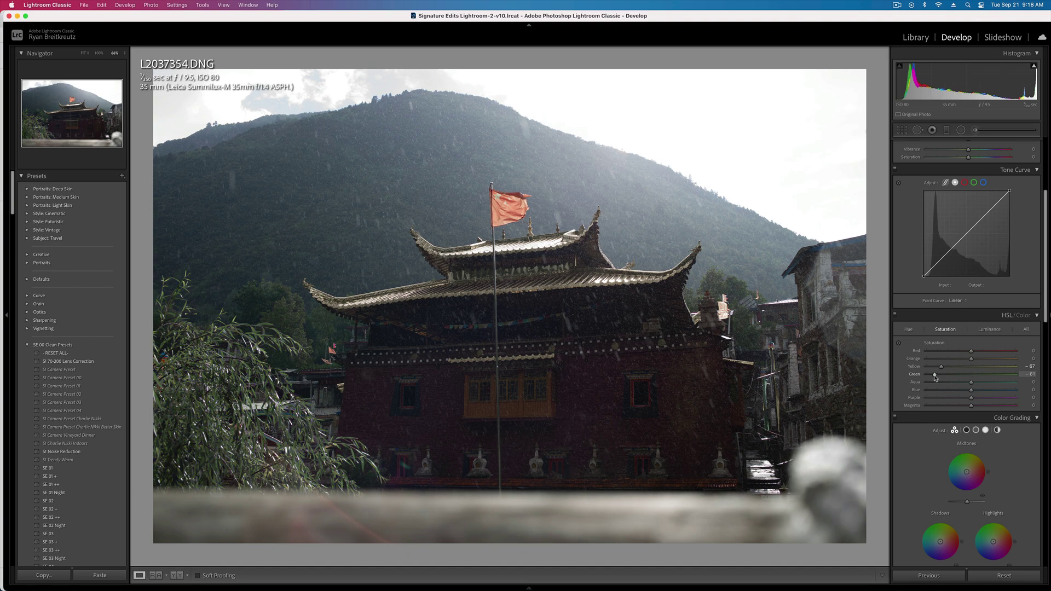
left_click(895, 316)
left_click(895, 316)
left_click_drag(941, 367, 970, 368)
Step: Add a radial filter over the left willow with Texture −15 and Exposure −0.62
key("shift+m")
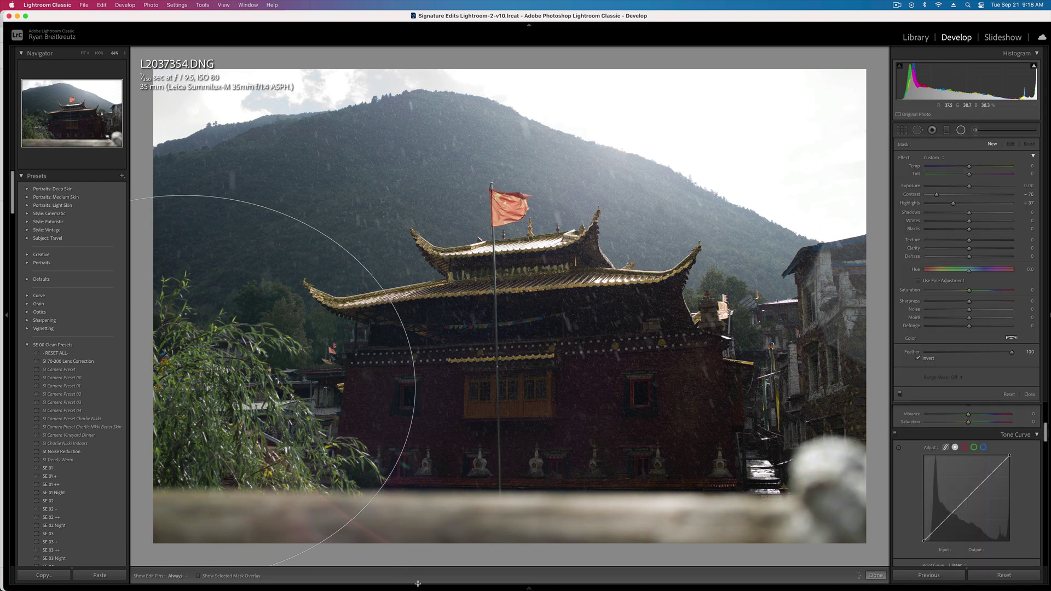
left_click_drag(417, 584, 419, 584)
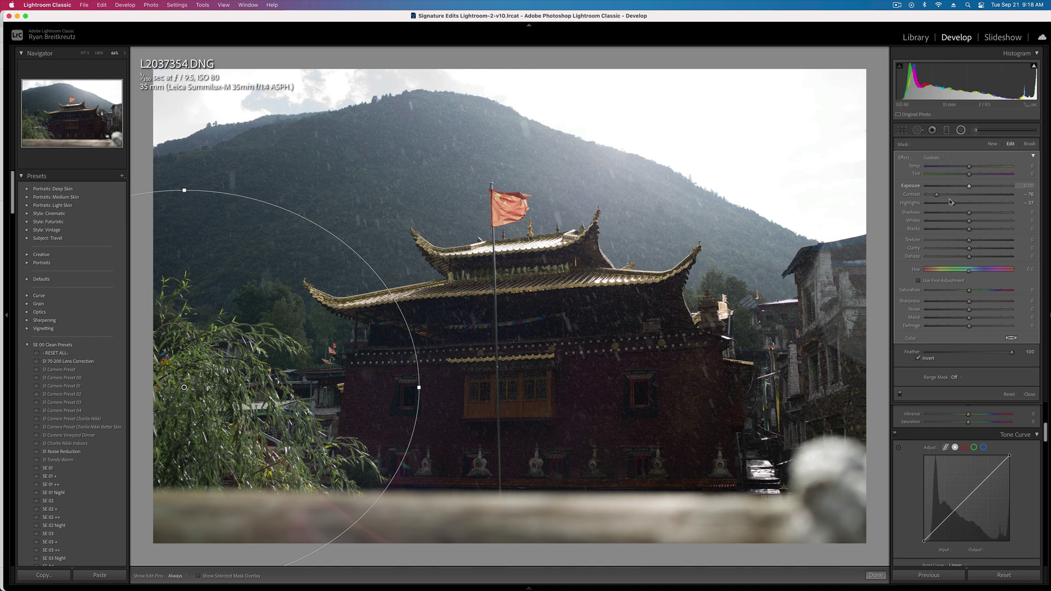
left_click_drag(968, 241, 965, 257)
left_click_drag(969, 186, 953, 186)
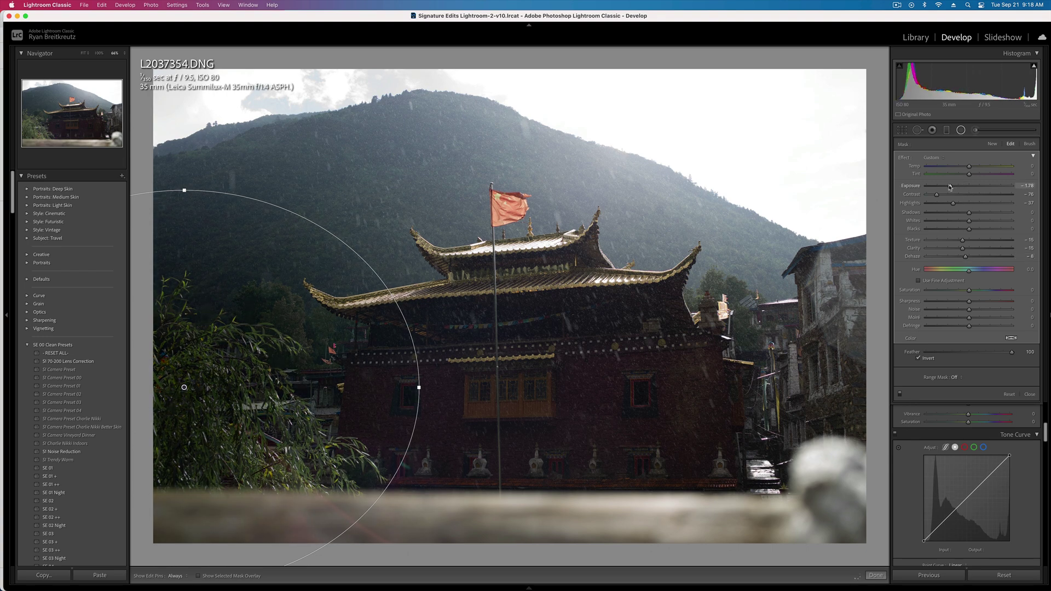
mouse_move(319, 403)
left_mouse_down()
mouse_move(349, 391)
mouse_move(314, 414)
left_mouse_up()
key("shift+t")
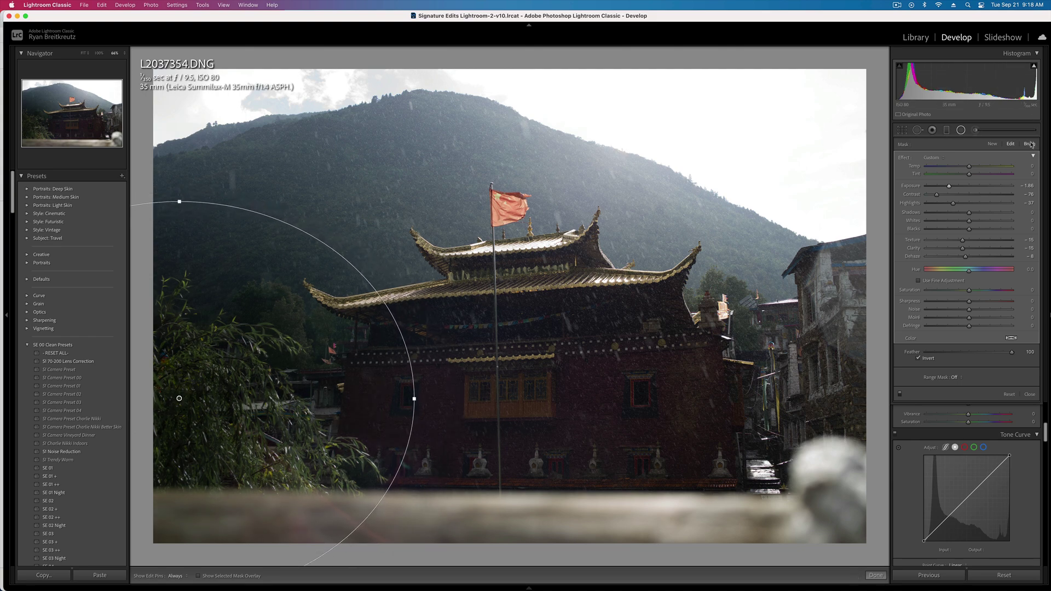
scroll(305, 445, "up", 5)
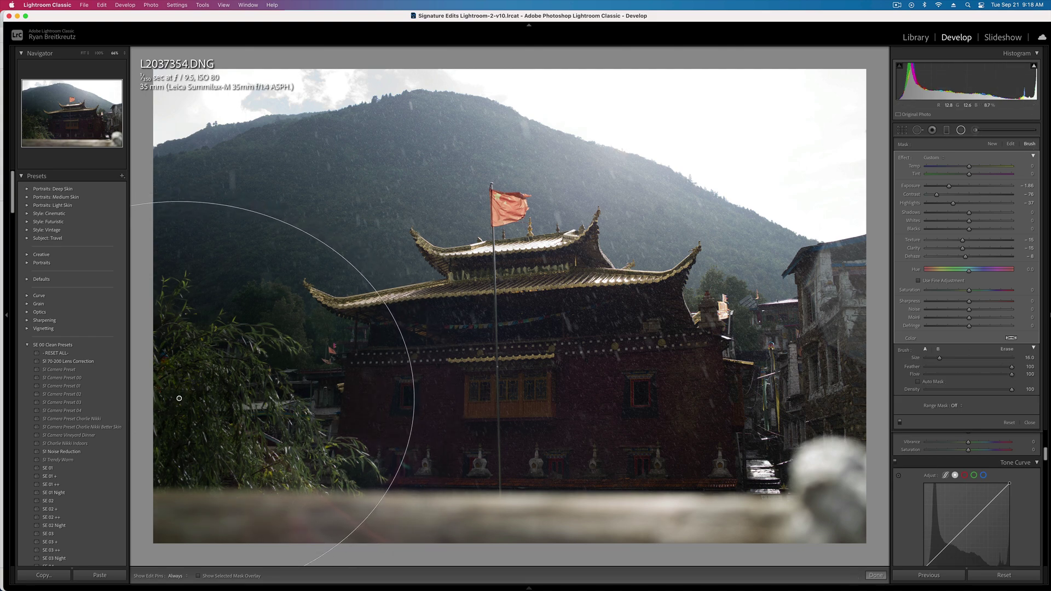
key("h")
key("h")
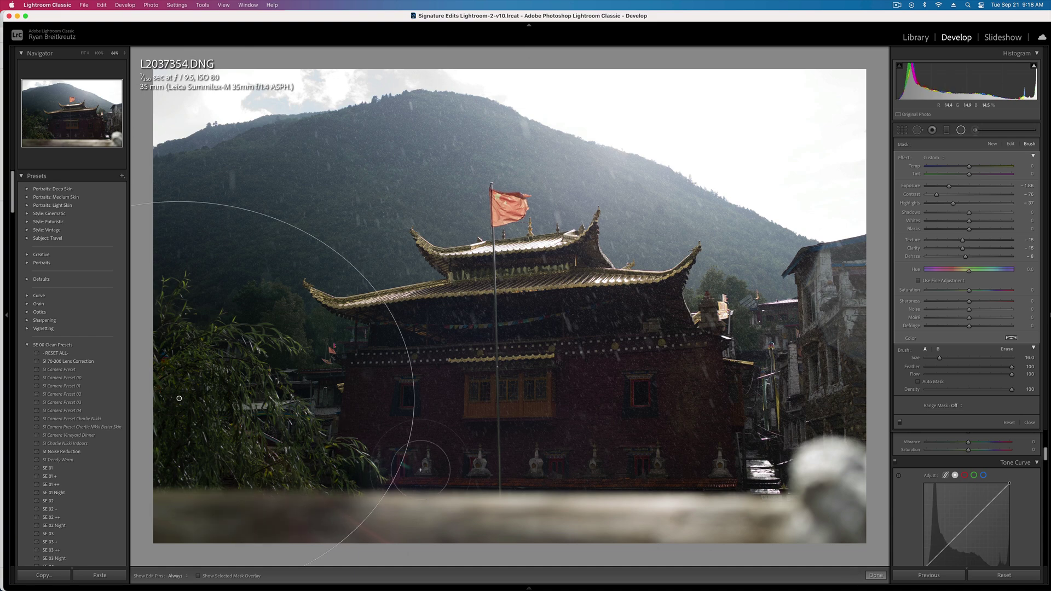
key("Delete")
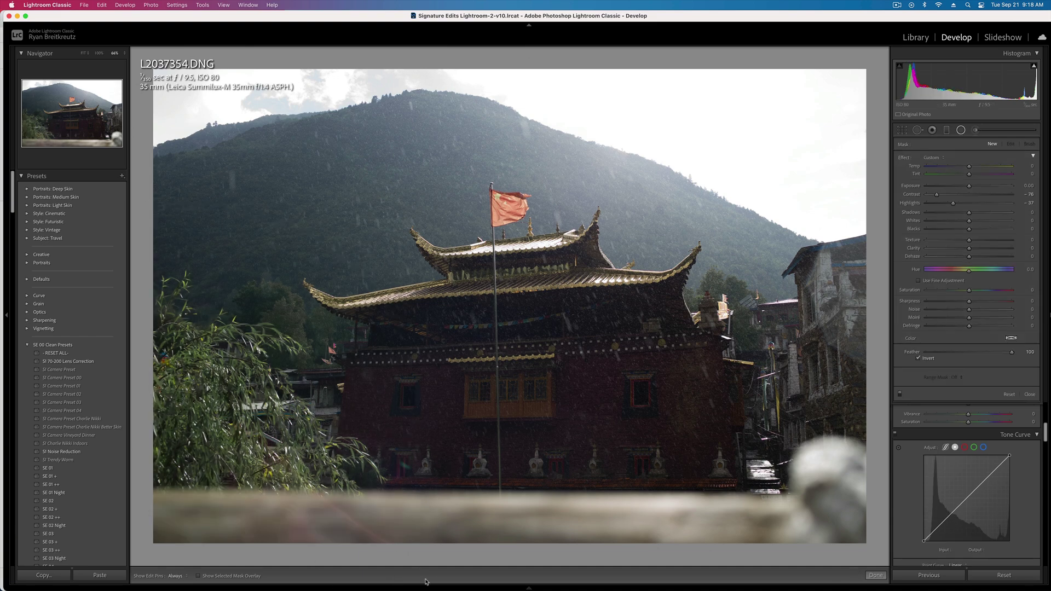
key("super+z")
left_click(961, 130)
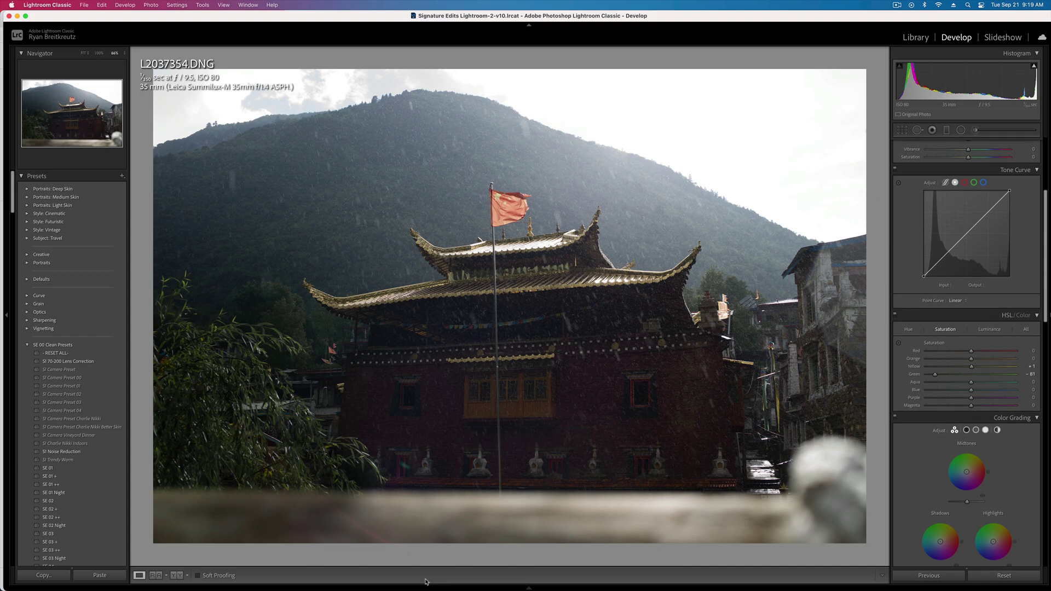
left_click(961, 129)
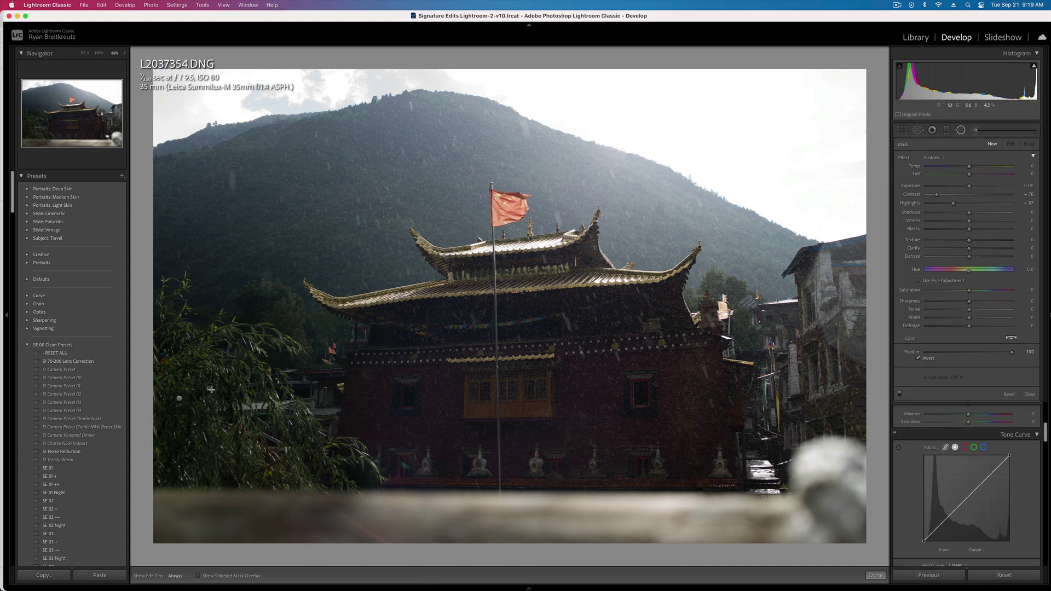
Step: Erase the radial mask's spill from the upper-left area and the temple's left side
left_click(186, 396)
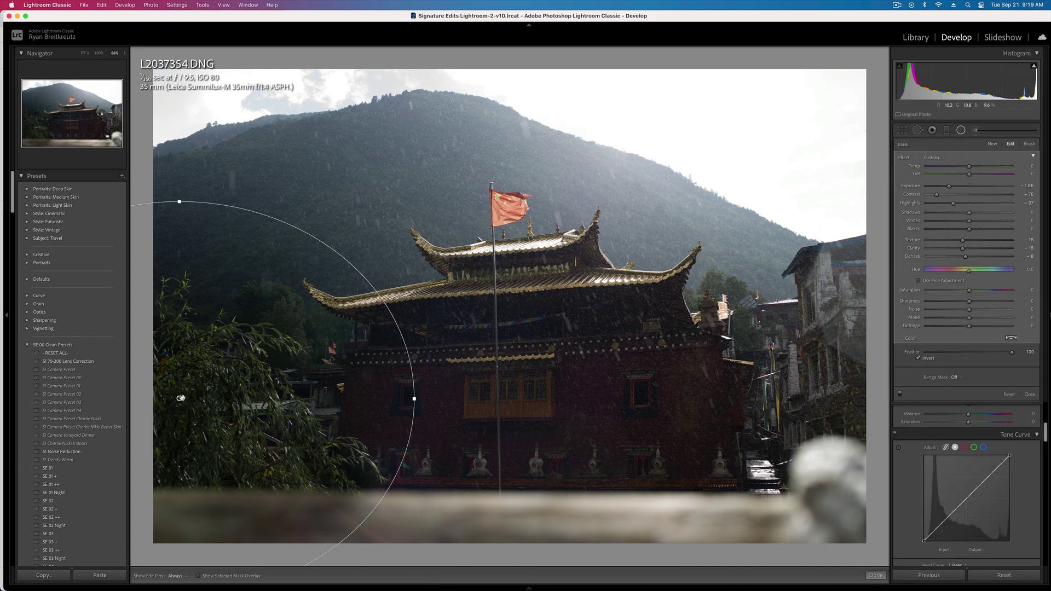
left_click(1029, 144)
key("o")
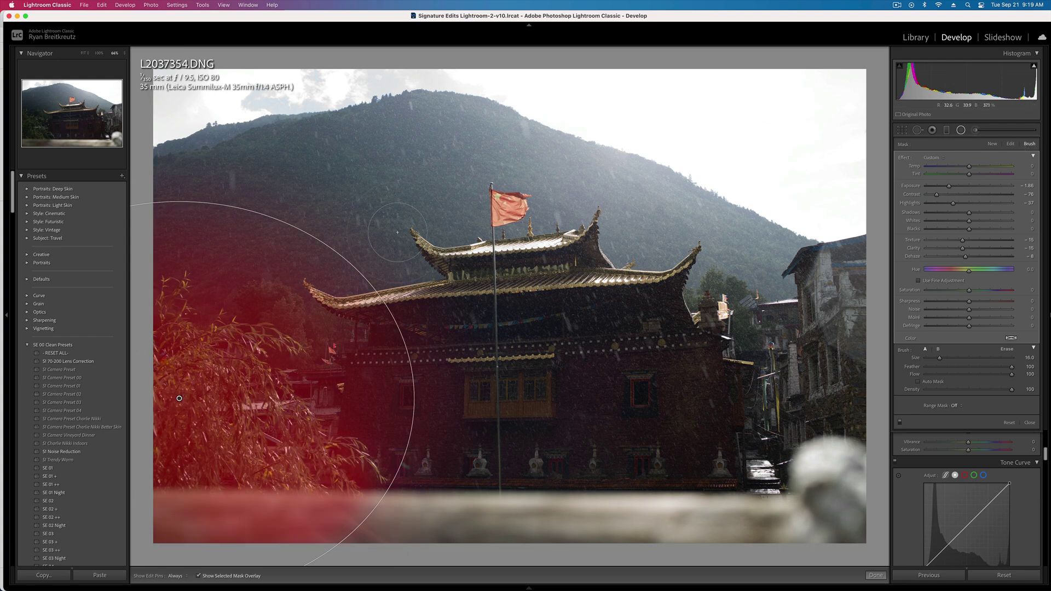
key("h")
mouse_move(214, 230)
left_mouse_down()
mouse_move(178, 235)
mouse_move(223, 277)
mouse_move(281, 285)
mouse_move(372, 350)
left_mouse_up()
mouse_move(383, 306)
left_mouse_down()
mouse_move(421, 342)
mouse_move(395, 347)
mouse_move(386, 383)
mouse_move(346, 382)
mouse_move(408, 436)
mouse_move(414, 357)
mouse_move(520, 322)
left_mouse_up()
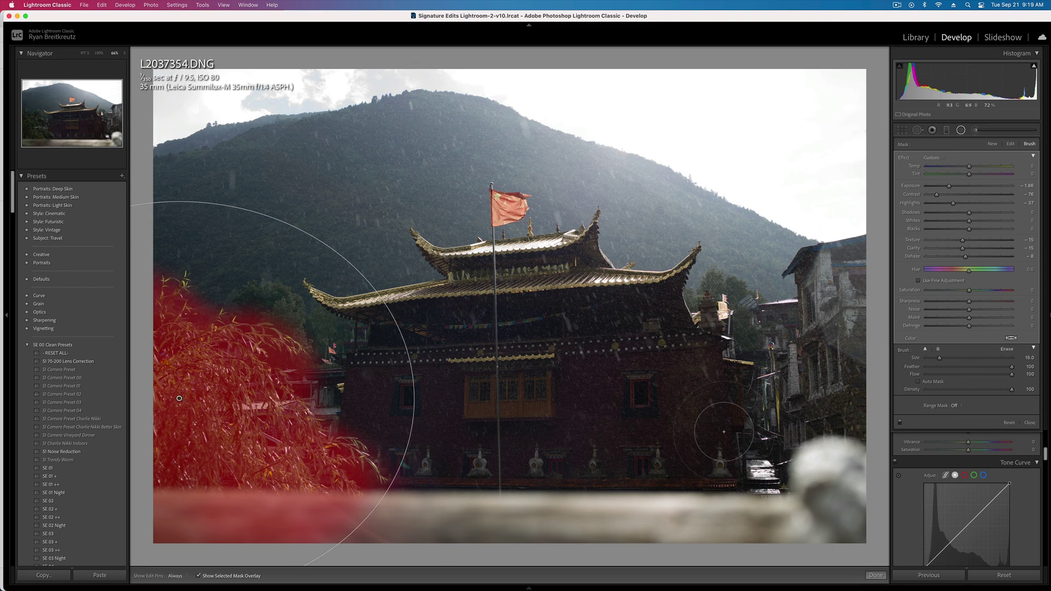
key("o")
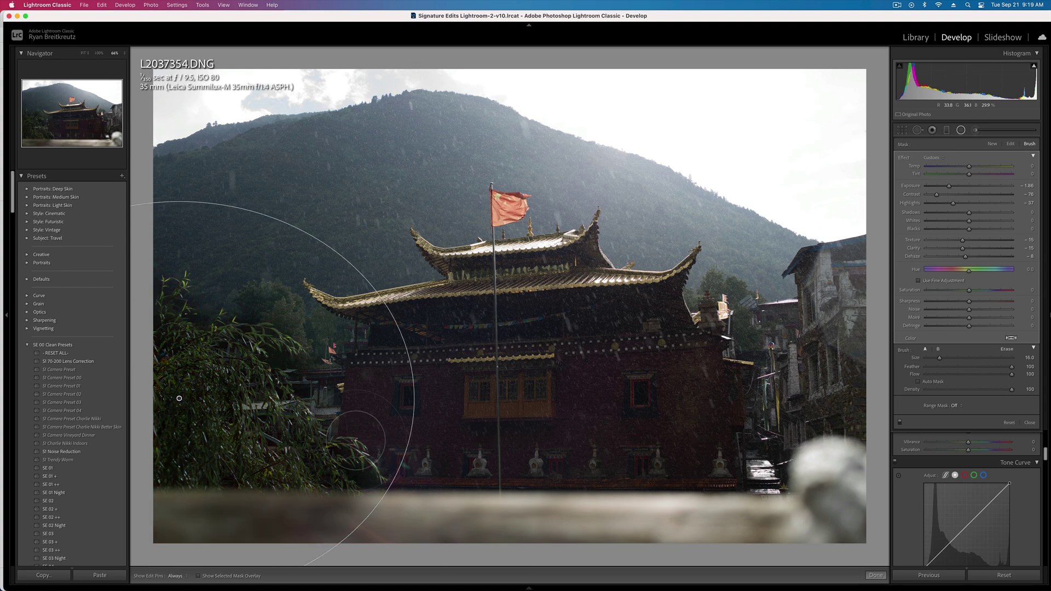
key("v")
key("v")
key("k")
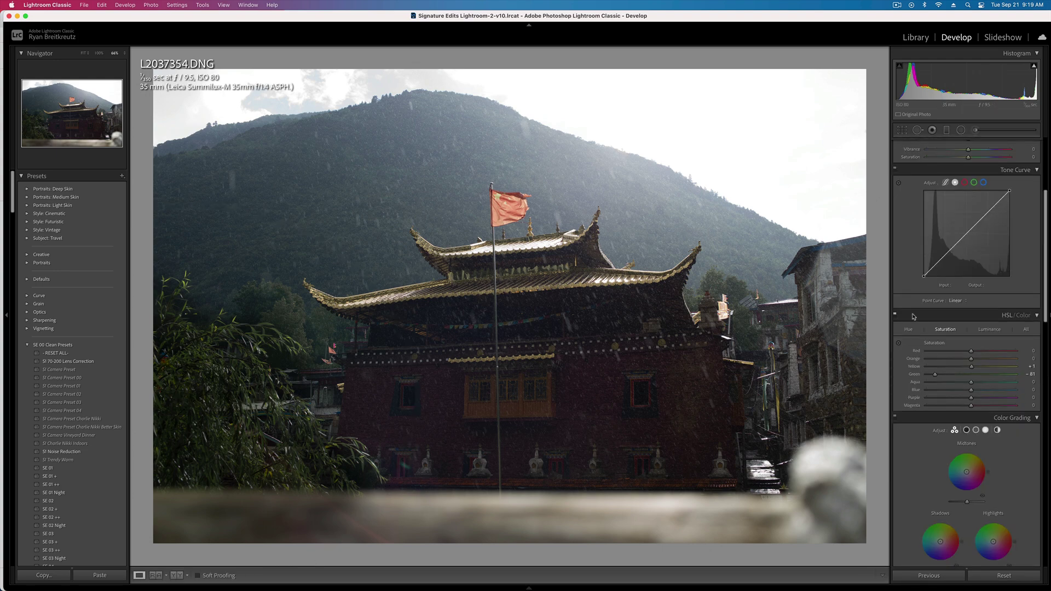
Step: Raise Contrast, lift Blacks to +47 and set Highlights to +36
scroll(967, 315, "up", 5)
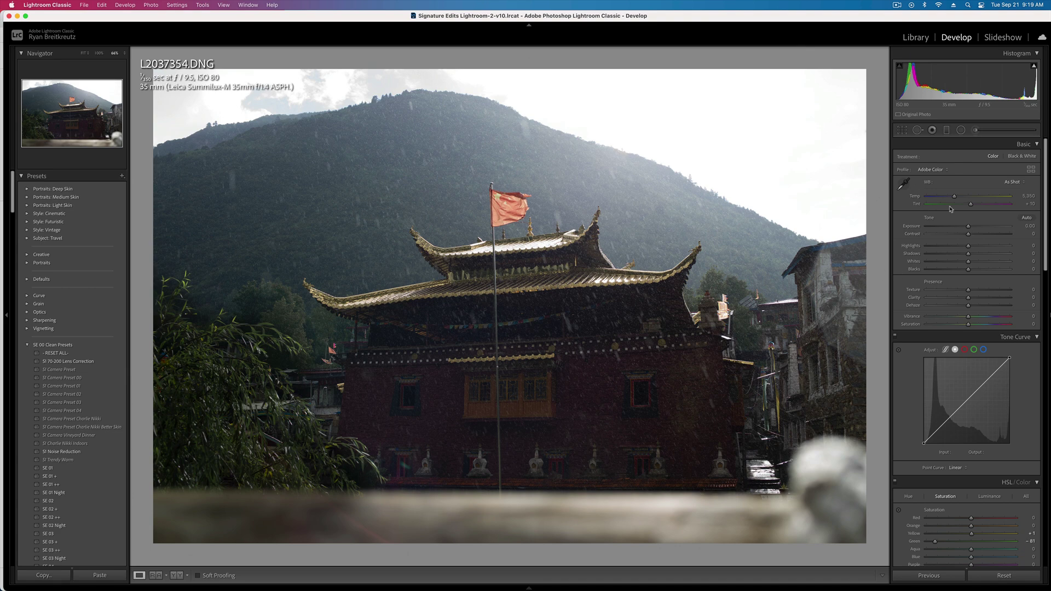
left_click_drag(968, 233, 972, 235)
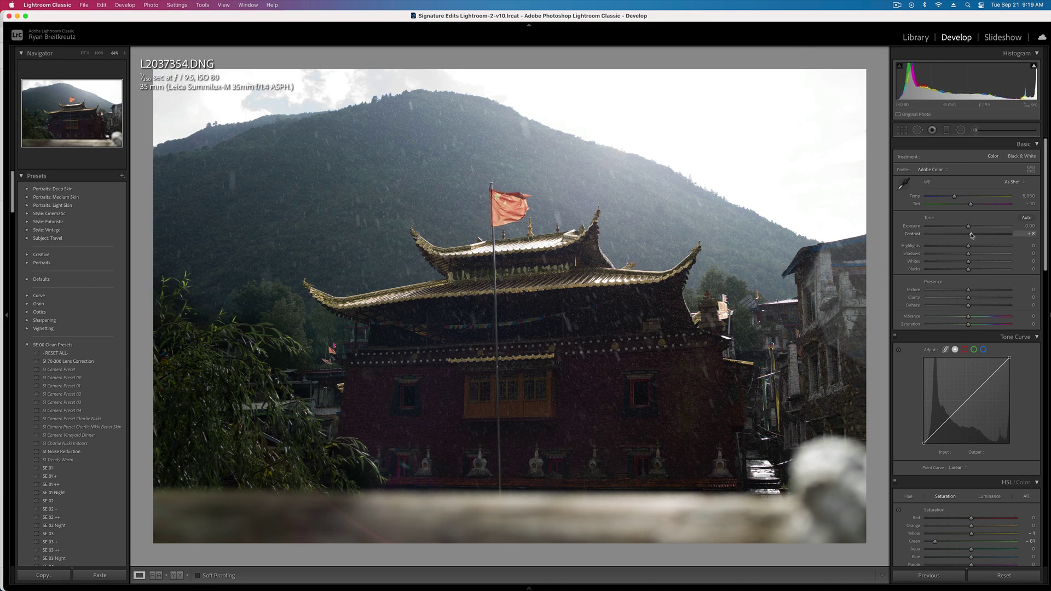
left_click(987, 272)
left_click_drag(968, 246, 992, 249)
left_click_drag(989, 248, 983, 247)
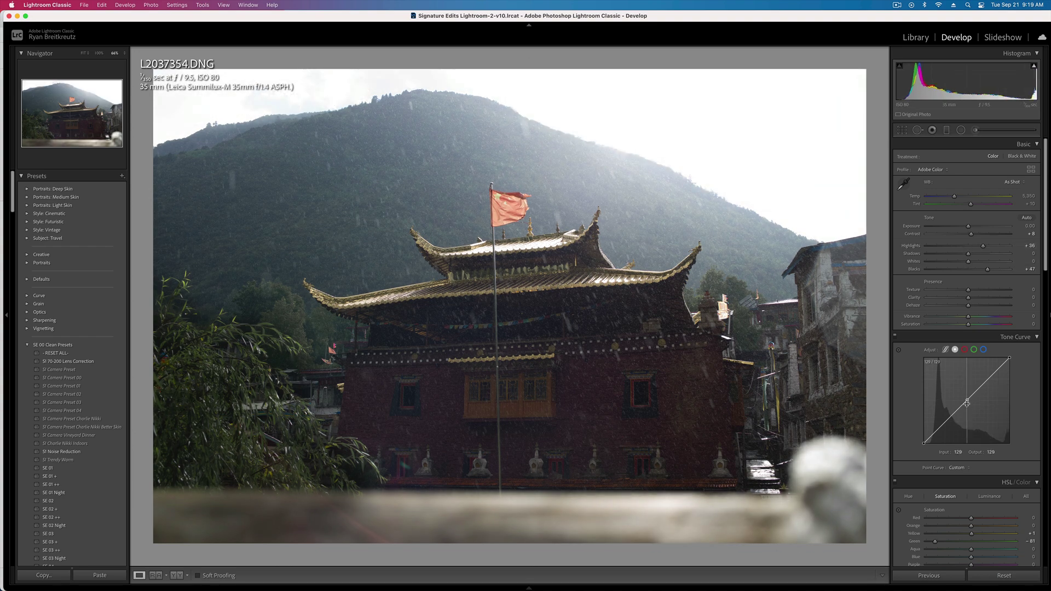
Step: Add two tone-curve points darkening the shadows and raise Blacks to +100
left_click_drag(967, 399, 948, 426)
left_click(987, 378)
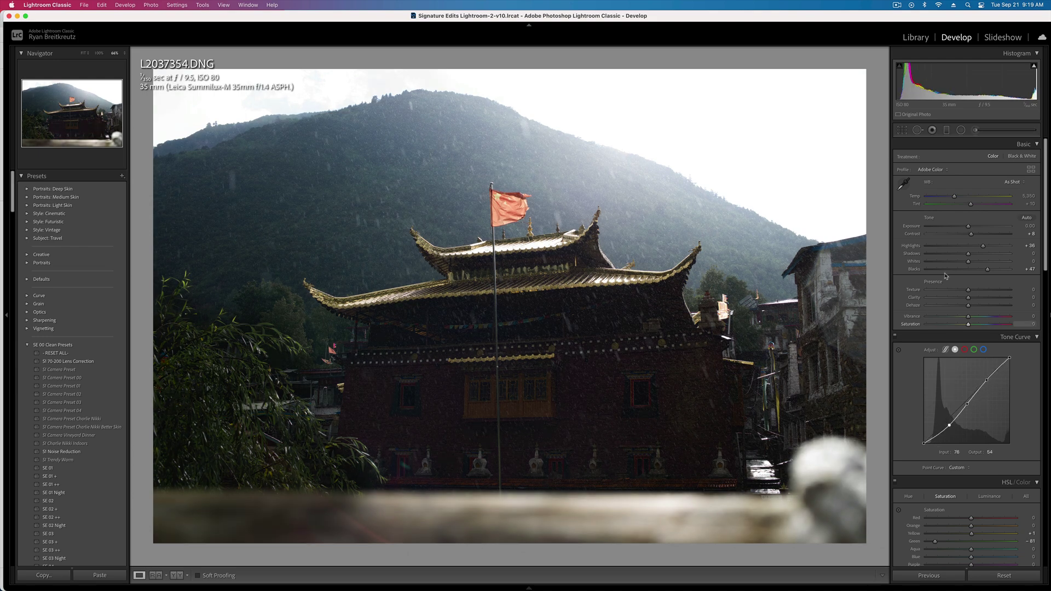
left_click_drag(987, 270, 1010, 271)
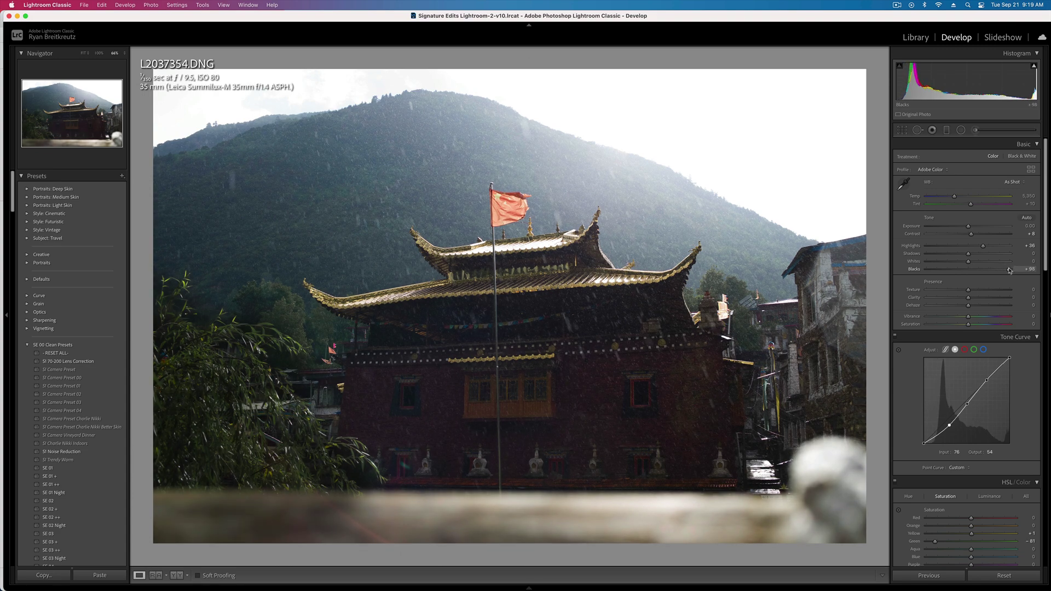
Step: Compare before and after, then zoom in on the flag and roof ridge
key("backslash")
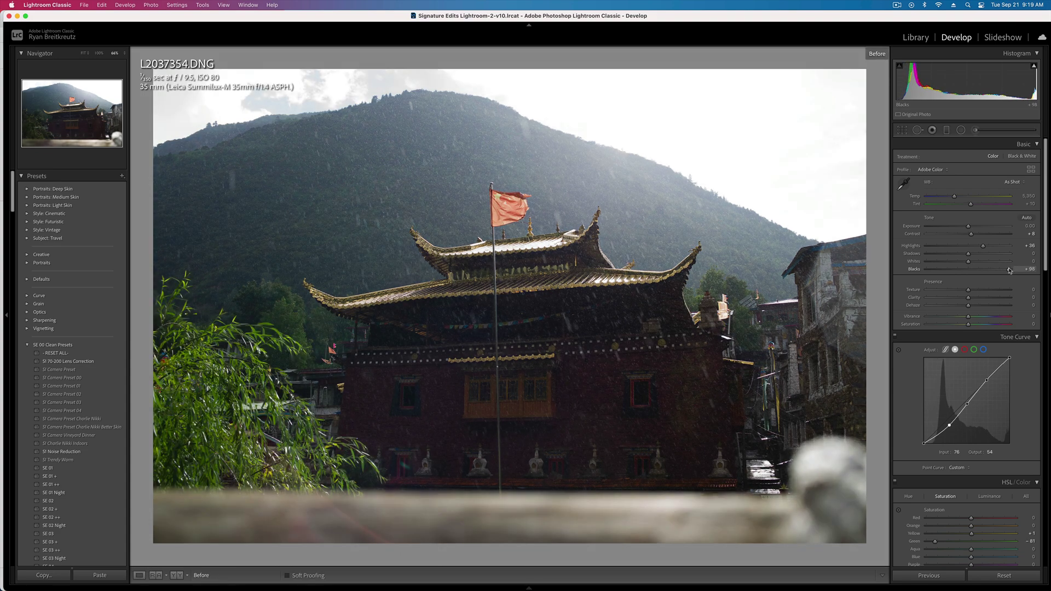
key("backslash")
key("backslash")
key("backslash")
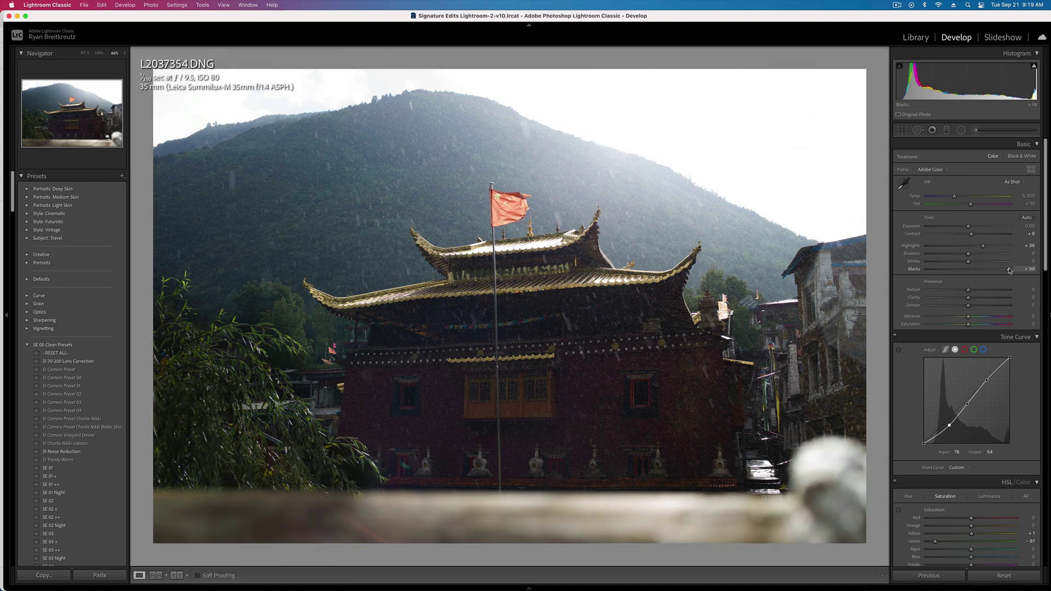
key("backslash")
key("backslash")
left_click(538, 197)
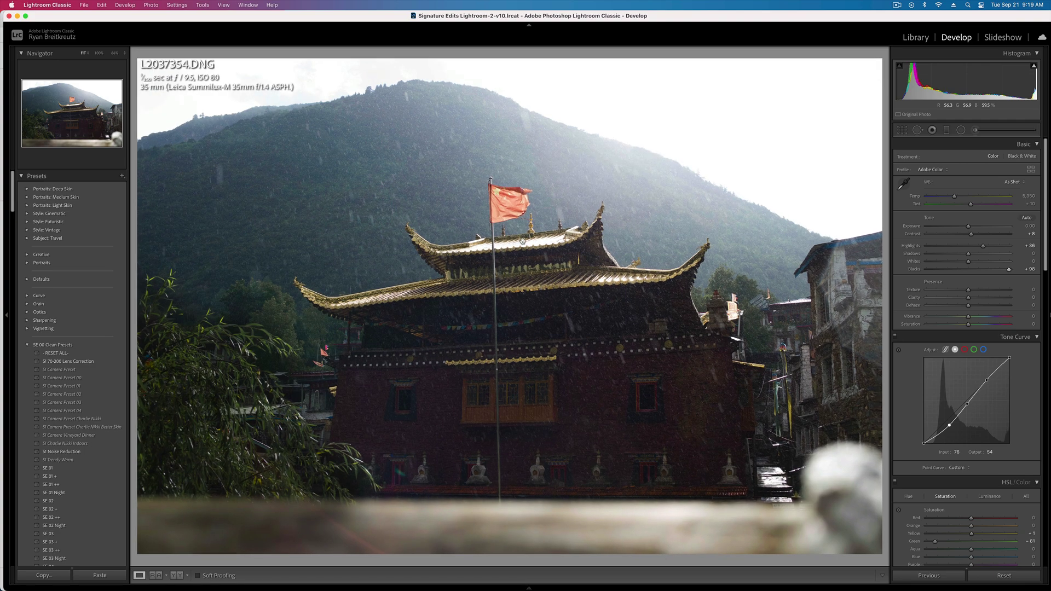
left_click_drag(522, 240, 482, 377)
Step: Lower the roof brush's Highlights to −78 and return to the full photo
key("k")
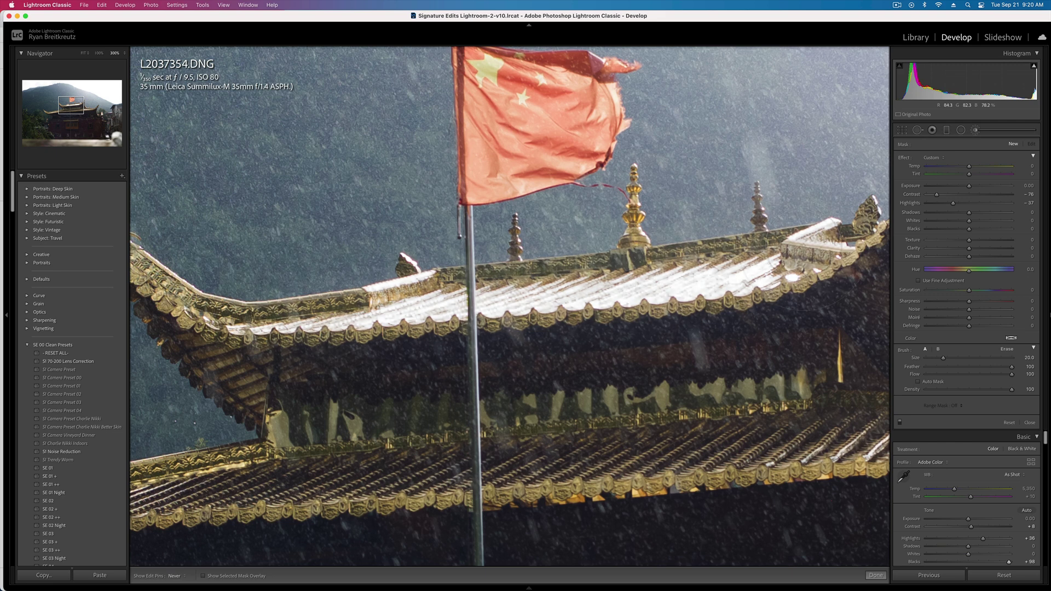
left_click_drag(938, 203, 937, 204)
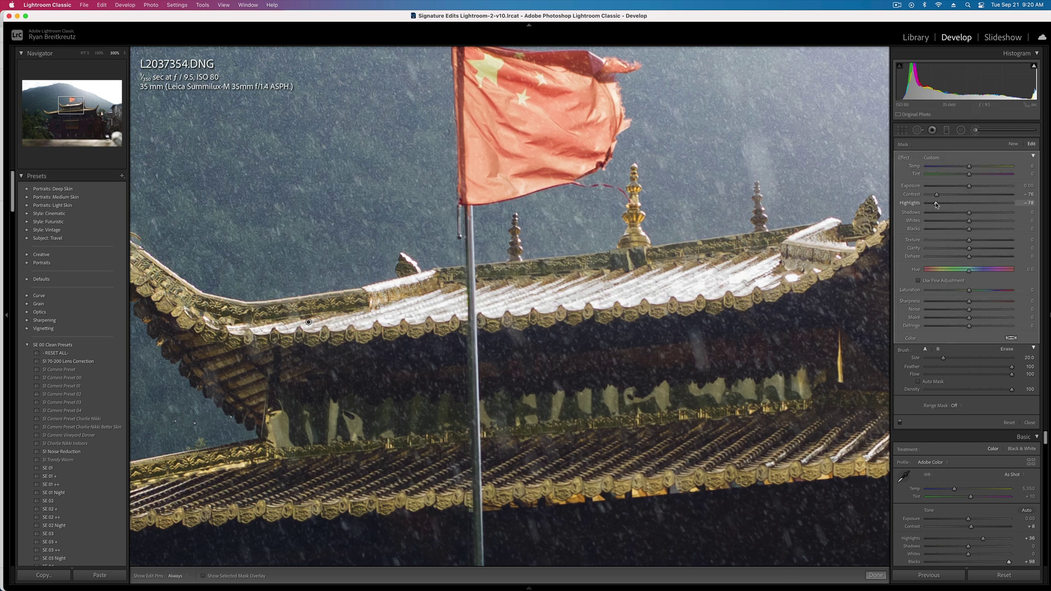
key("k")
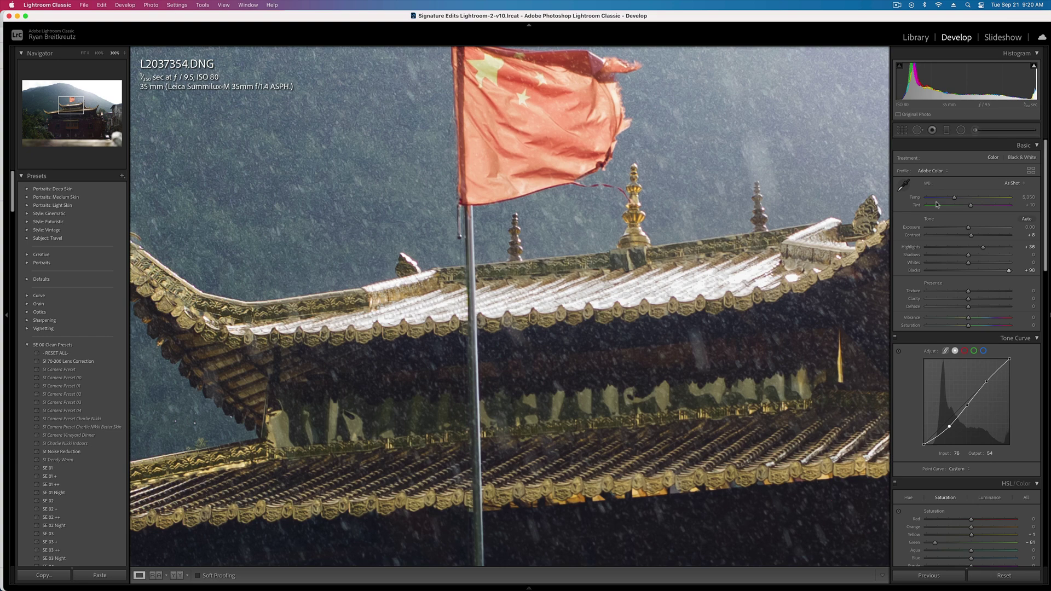
left_click(590, 294)
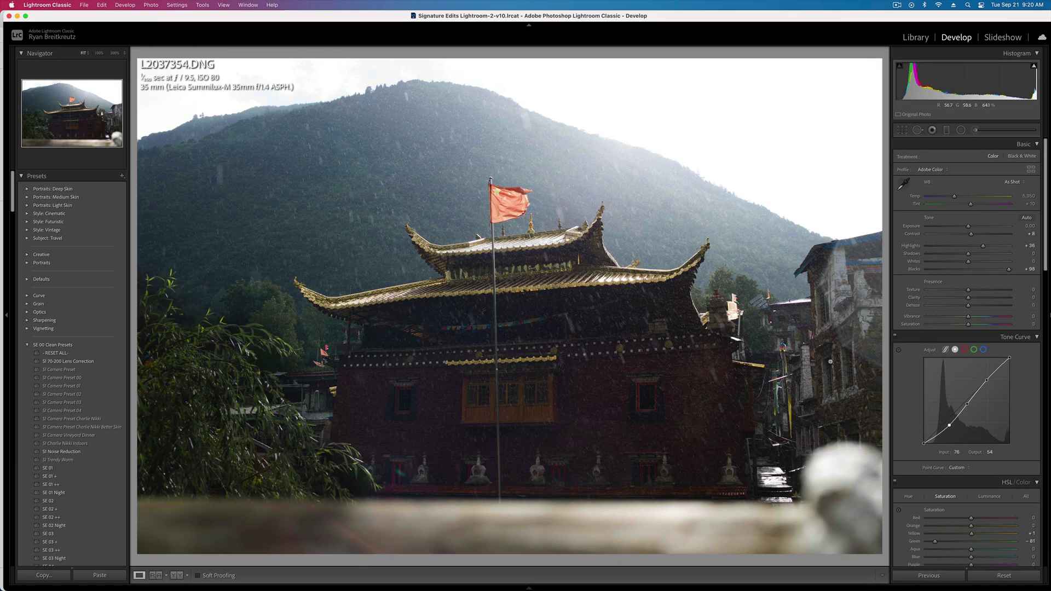
Step: Start a new reset brush with Highlights 75 and Whites 64
left_click(976, 131)
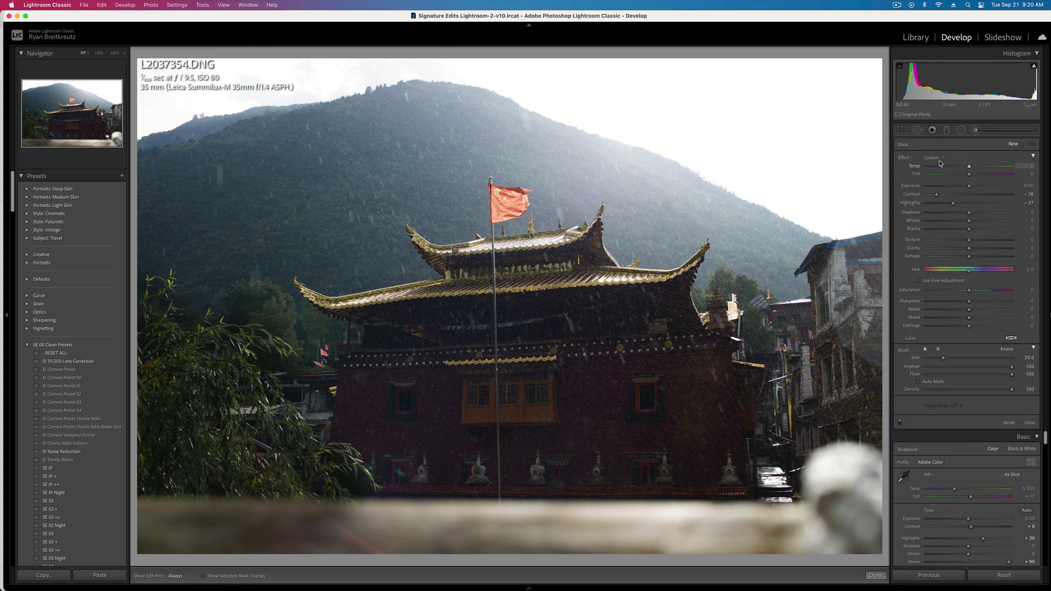
key("alt")
left_click_drag(969, 204, 983, 204)
left_click(996, 220)
scroll(599, 403, "down", 5)
scroll(599, 403, "down", 5)
Step: Paint brightening strokes over the temple and along the lower roof
key("h")
left_click_drag(402, 383, 414, 385)
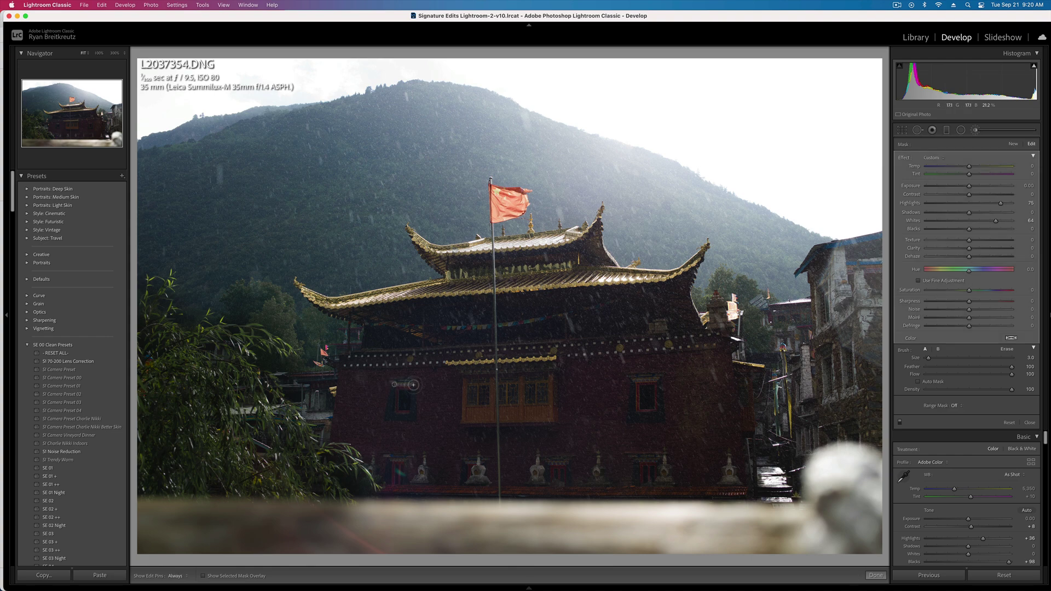
key("h")
key("h")
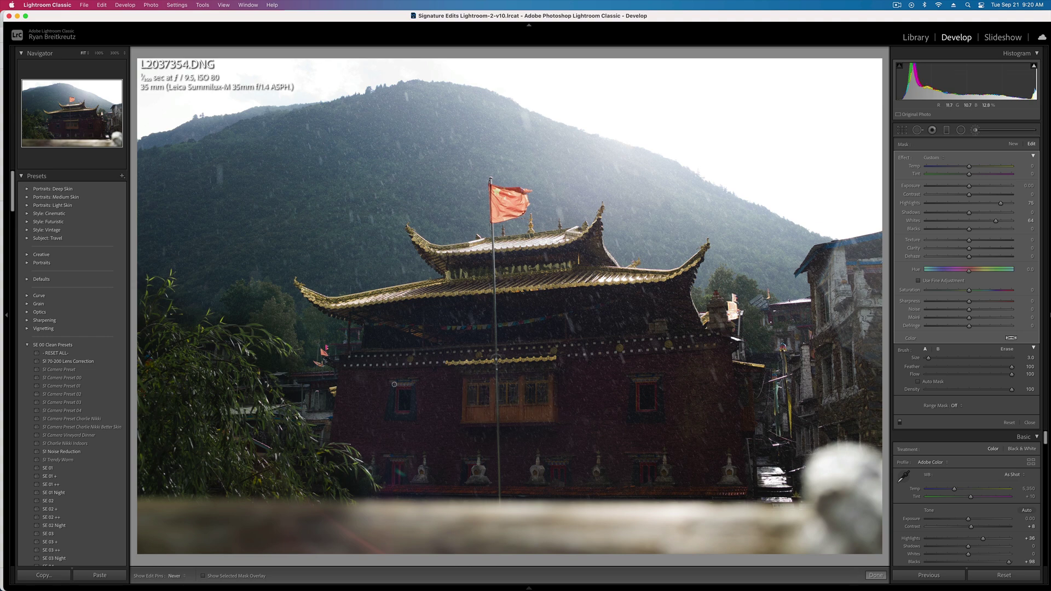
key("h")
key("h")
key("h")
key("h")
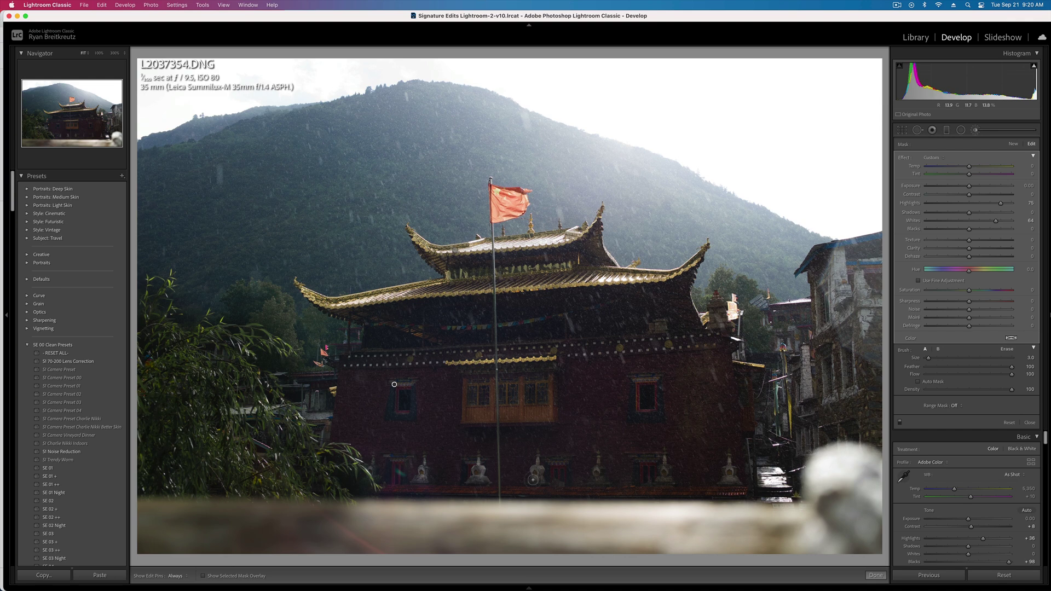
key("h")
key("h")
key("h")
key("h")
key("h")
key("h")
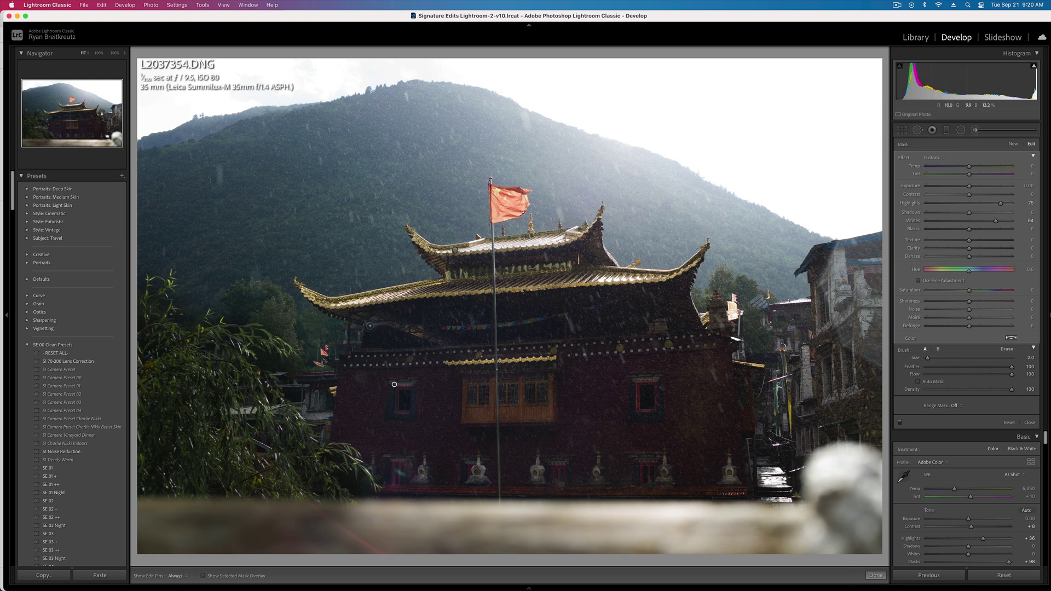
key("h")
key("h")
left_click_drag(444, 274, 572, 264)
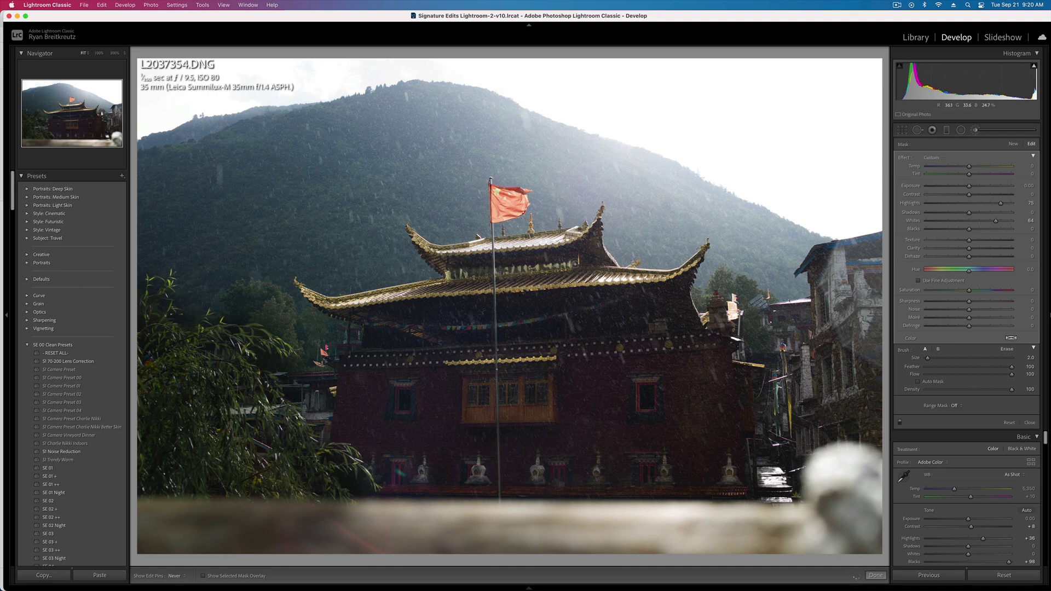
key("h")
key("h")
key("Escape")
key("x")
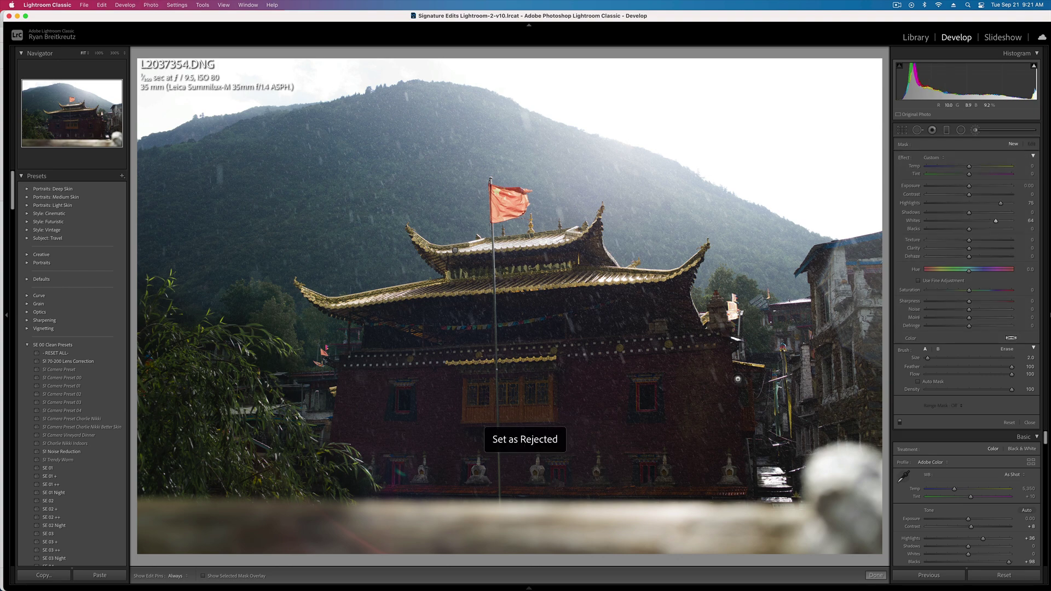
key("super+z")
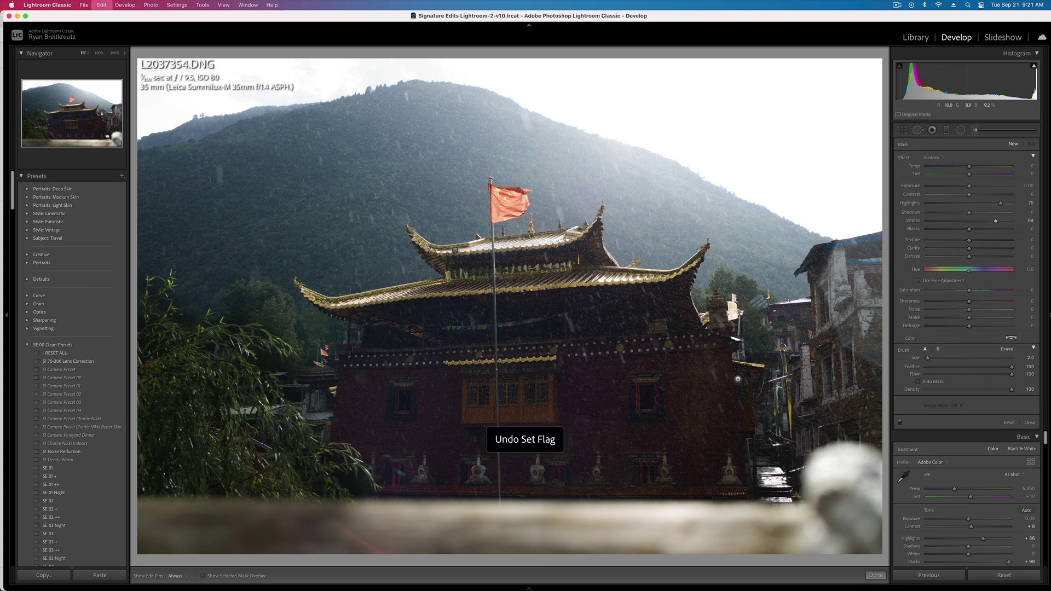
key("super+z")
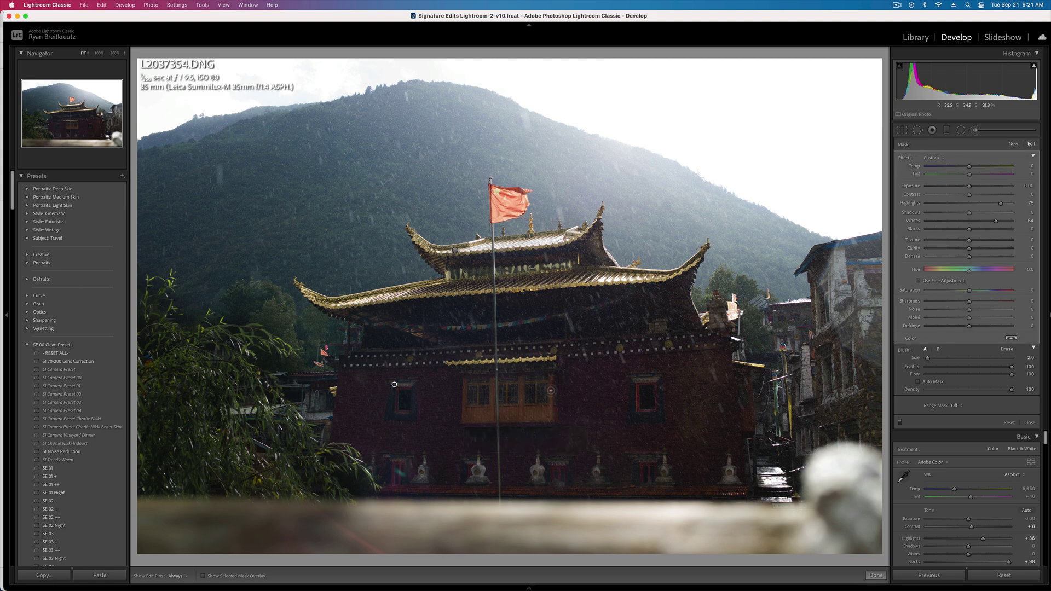
key("Delete")
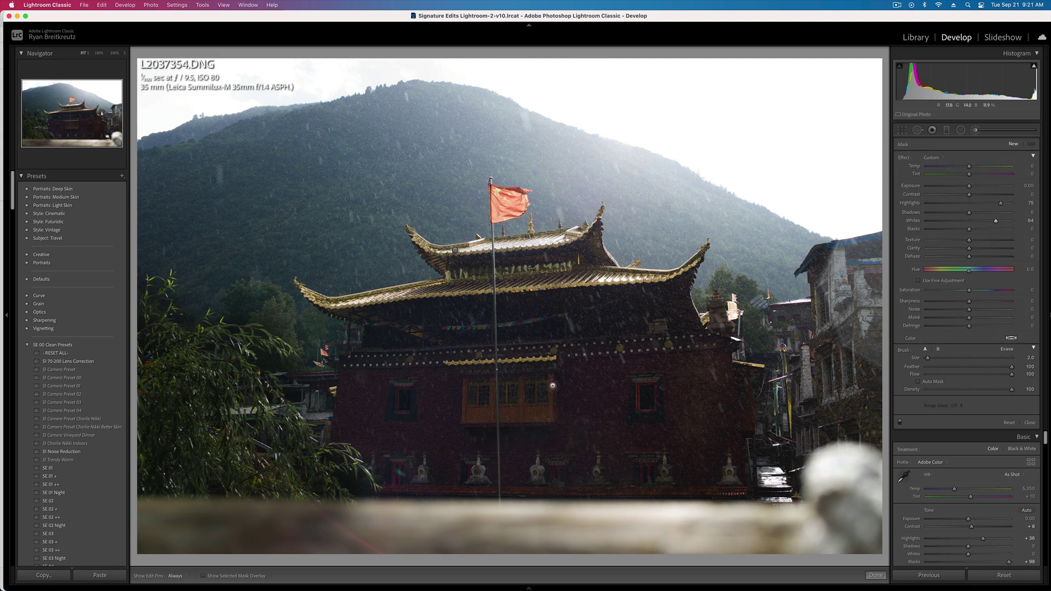
key("super+z")
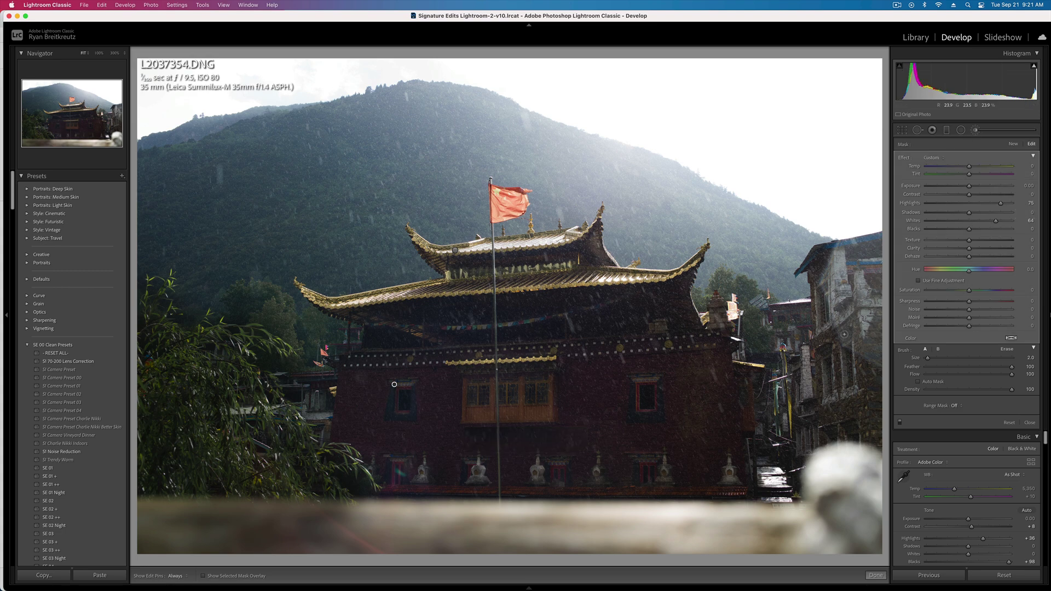
key("h")
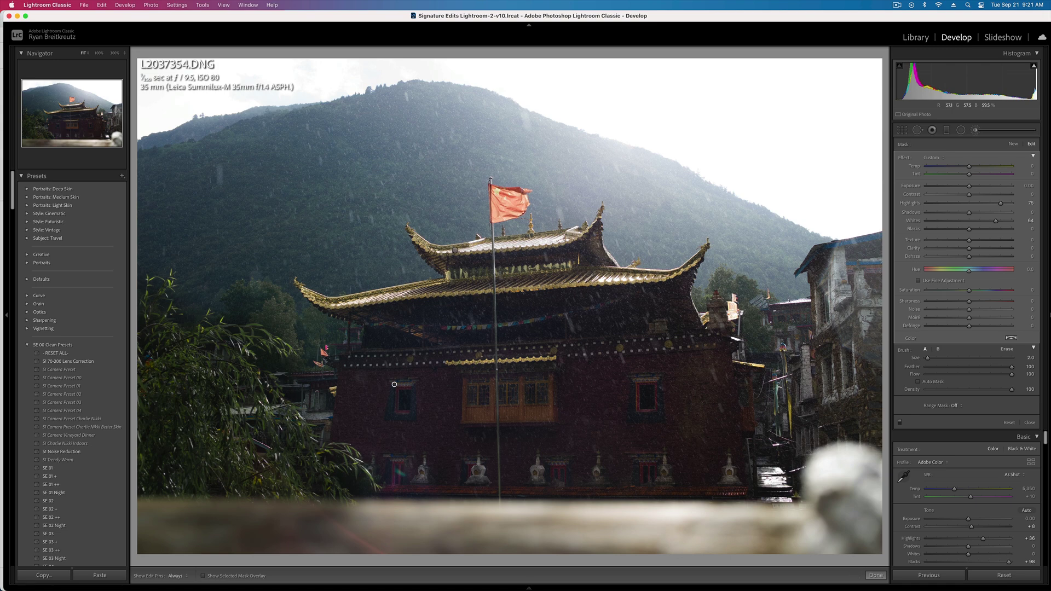
key("h")
key("h")
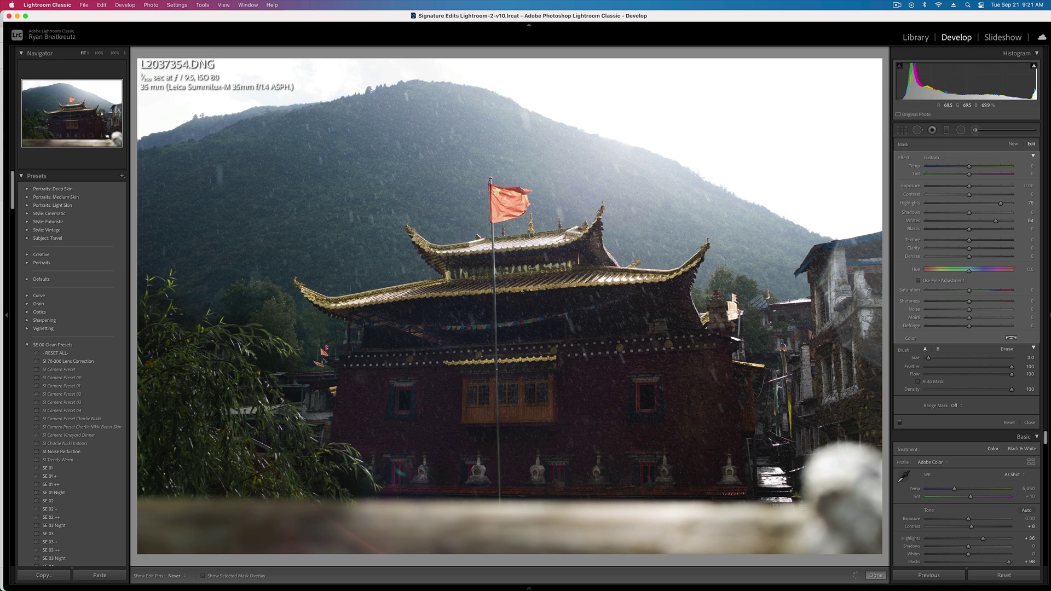
key("h")
key("h")
key("h")
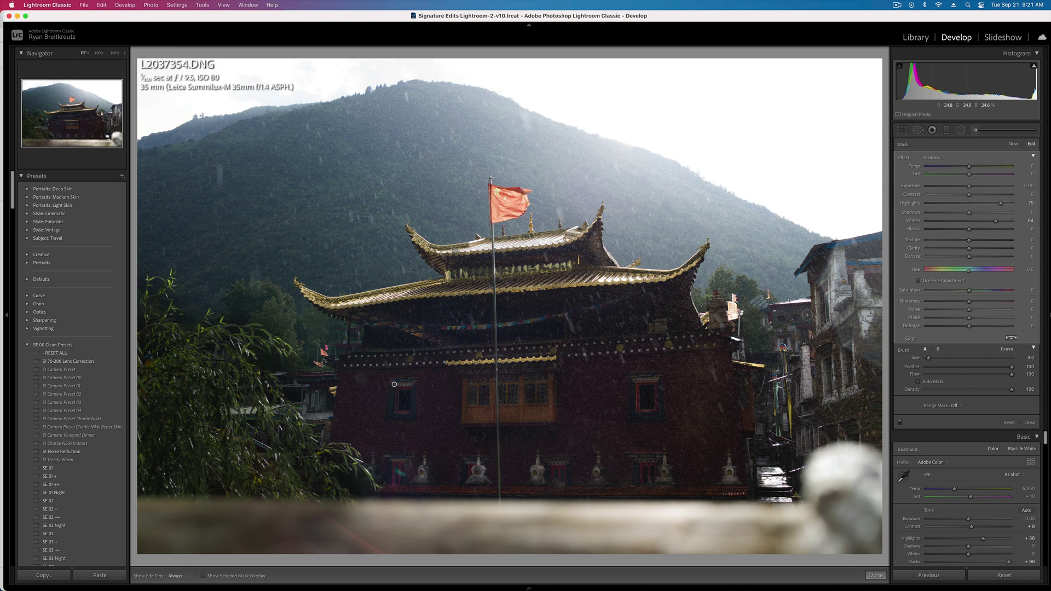
key("h")
key("h")
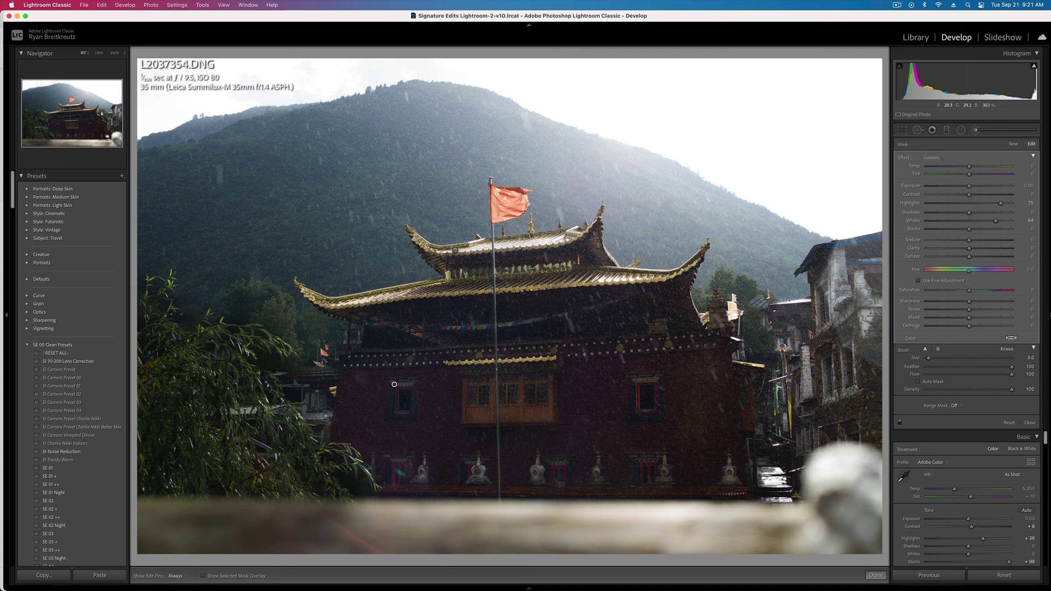
key("h")
key("h")
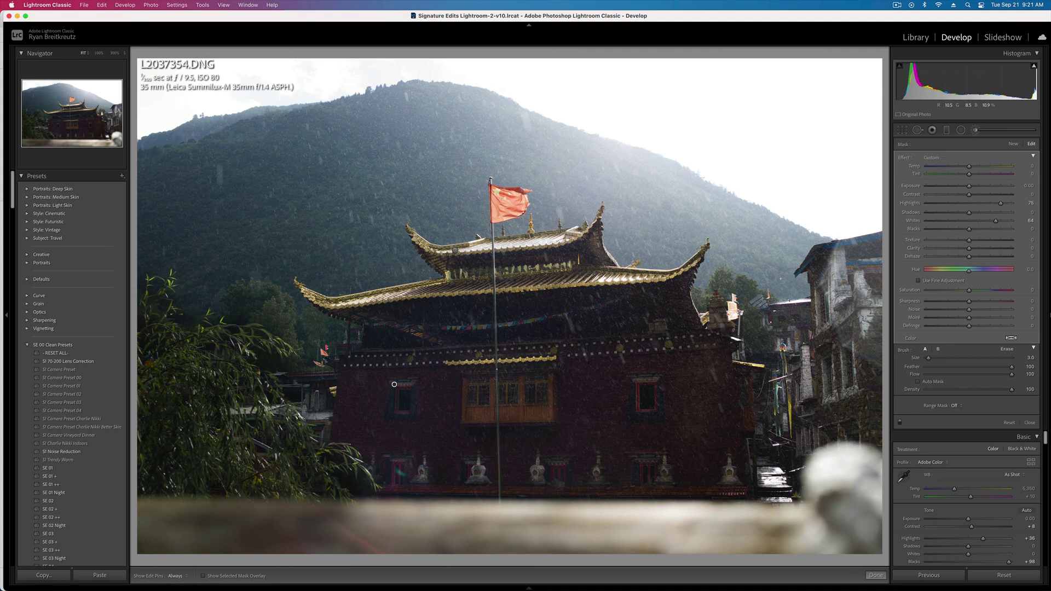
Step: Create a new brush with Whites 0 and lowered Blacks, and darken the flag
left_click(1013, 144)
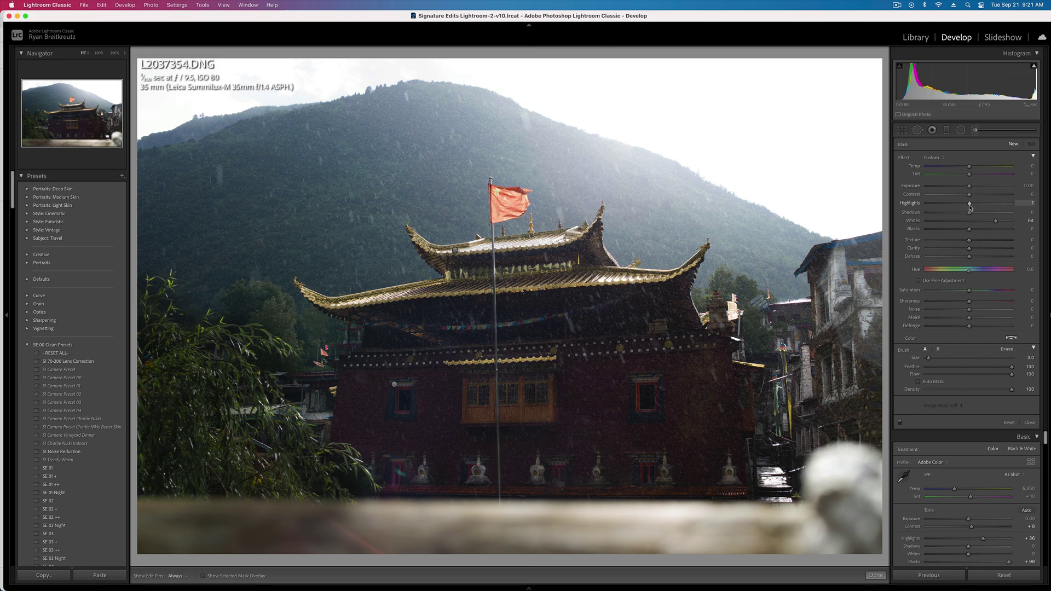
left_click(961, 220)
double_click(970, 221)
left_click_drag(961, 229, 929, 232)
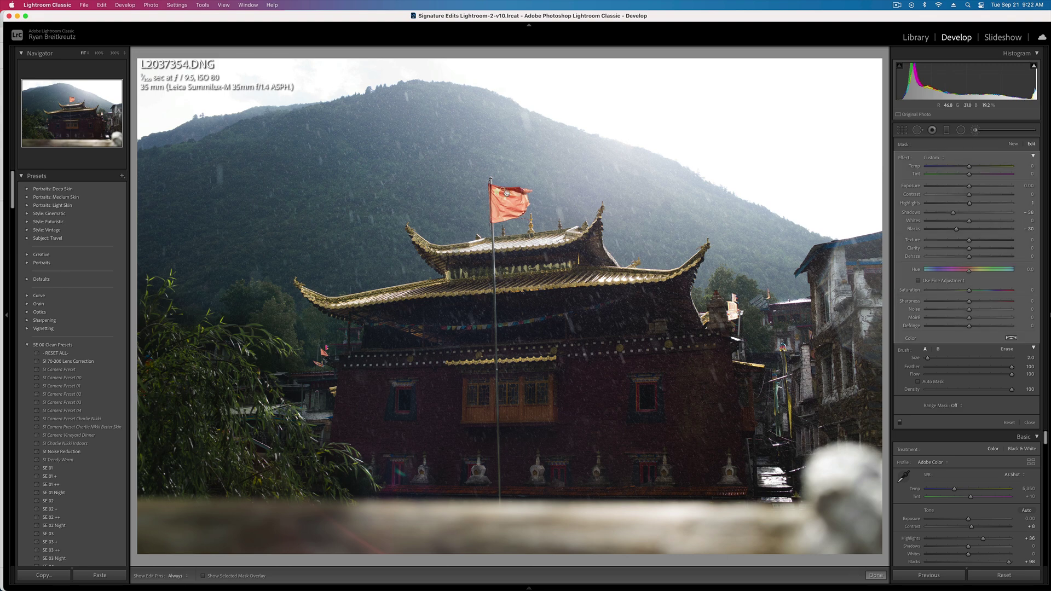
left_click(503, 191)
key("h")
key("h")
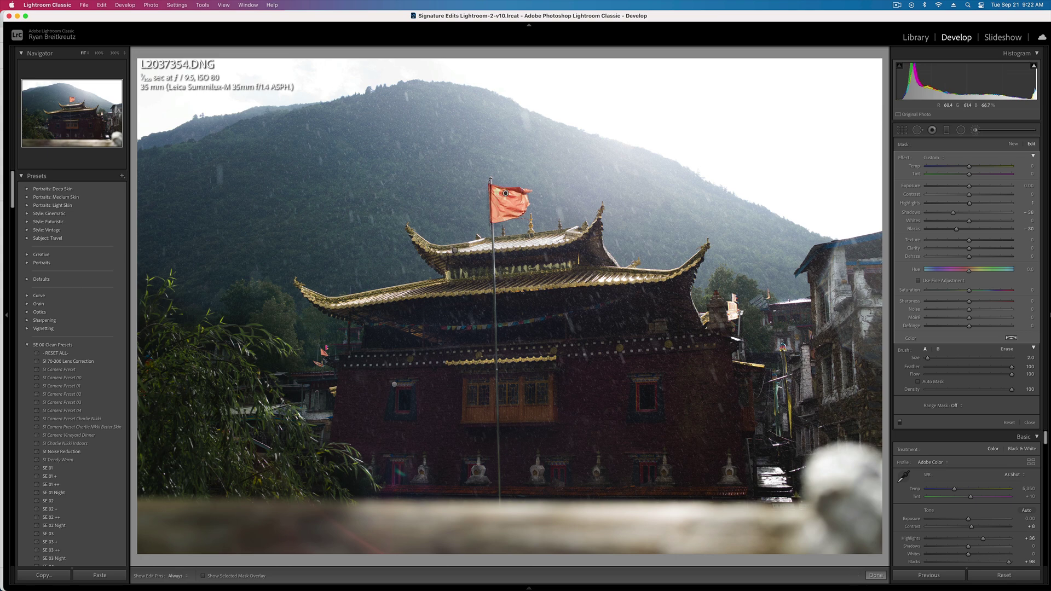
key("Delete")
key("super+z")
Step: Darken the temple's window panes left to right, undoing the last two strokes
left_click(471, 392)
left_click(485, 390)
left_click(502, 394)
left_click(513, 389)
key("h")
key("h")
key("super+z")
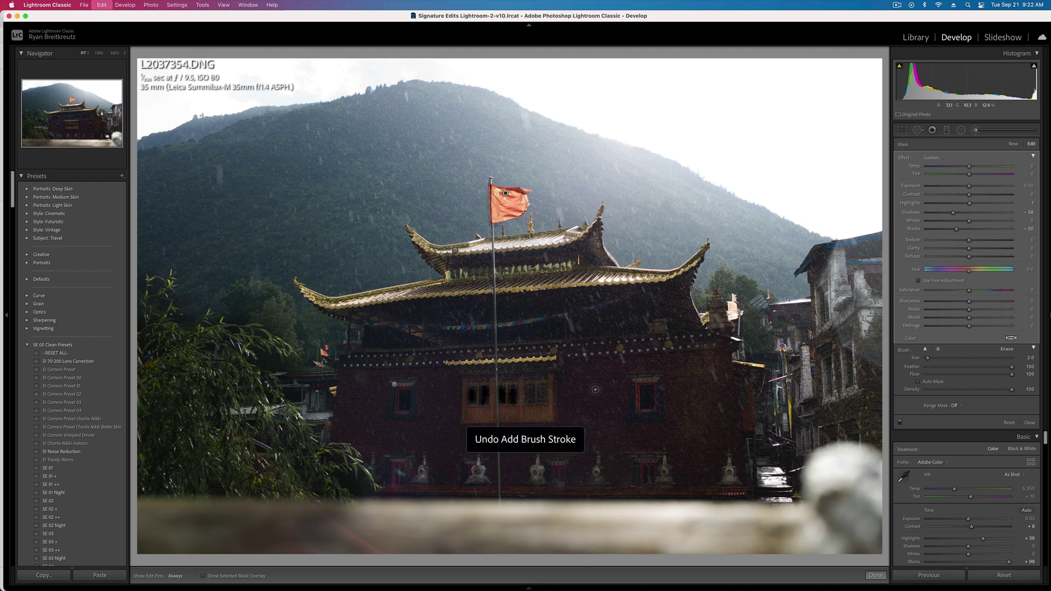
key("super+z")
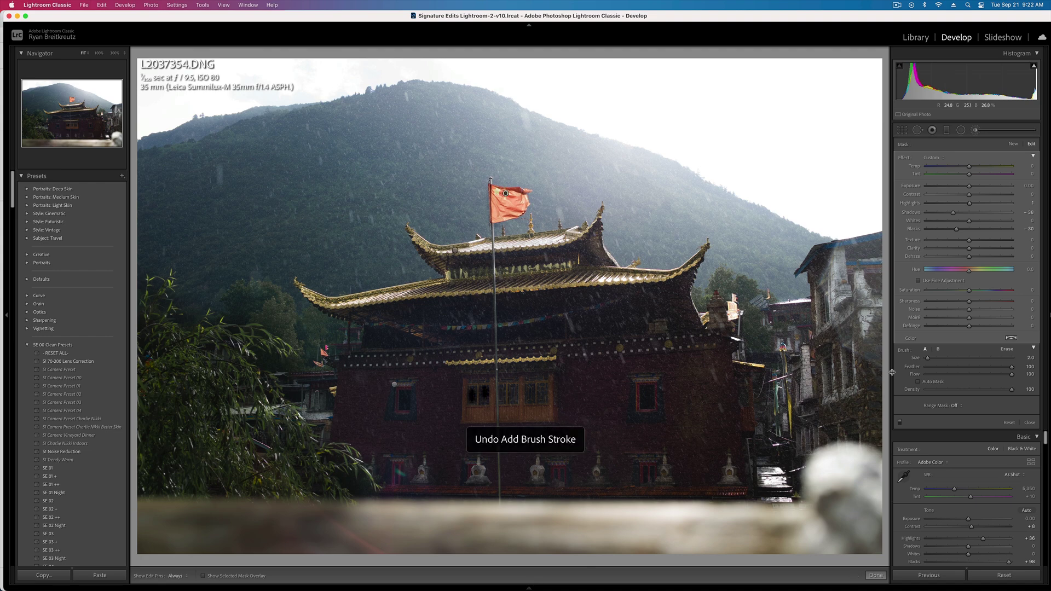
Step: Turn on Auto Mask and enlarge the darkening brush to size 5
left_click(918, 382)
scroll(550, 422, "up", 3)
key("h")
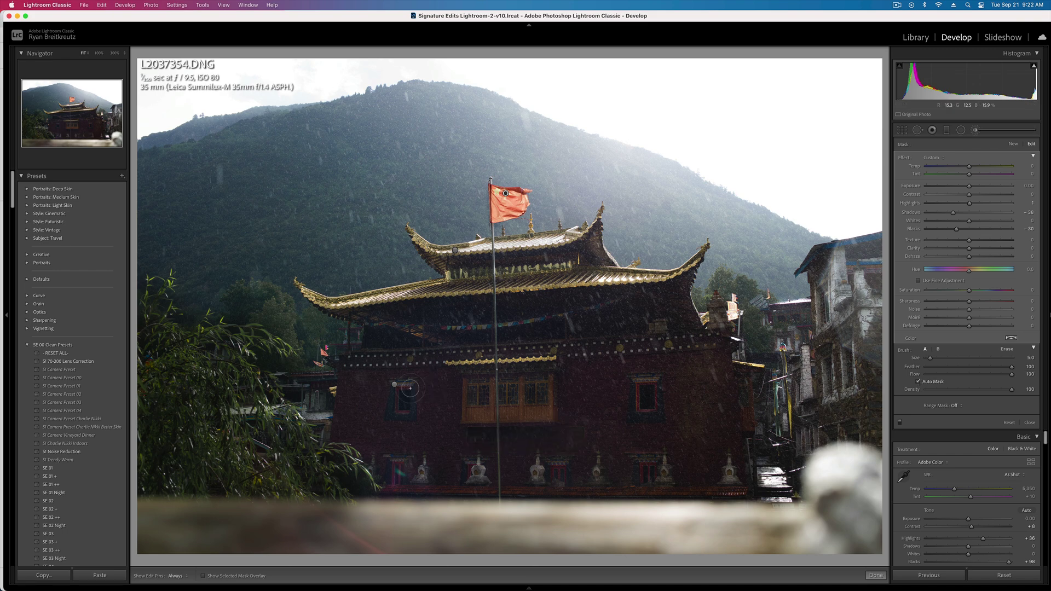
key("h")
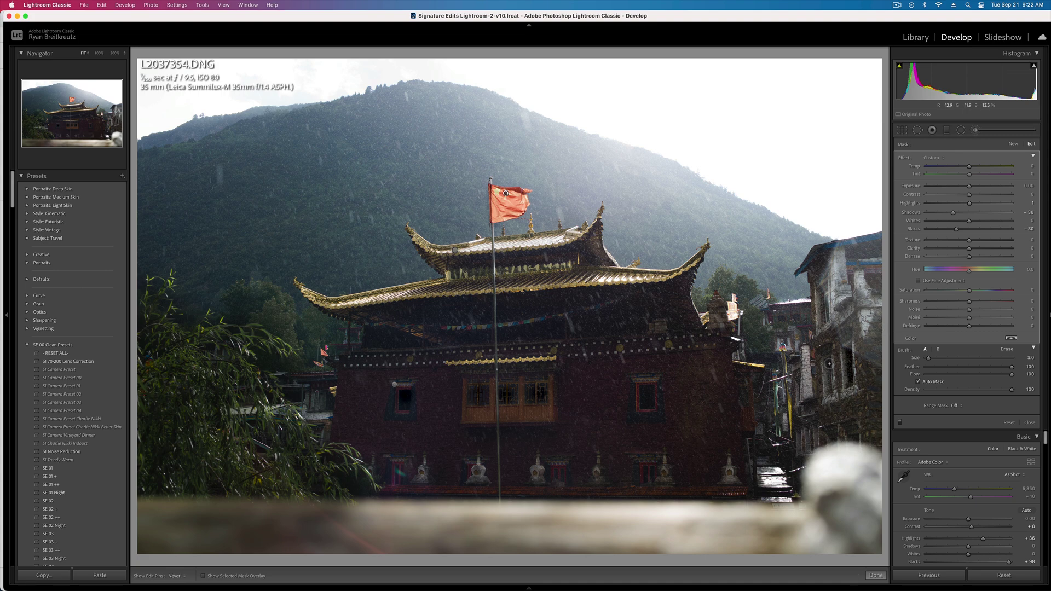
key("h")
left_click(994, 577)
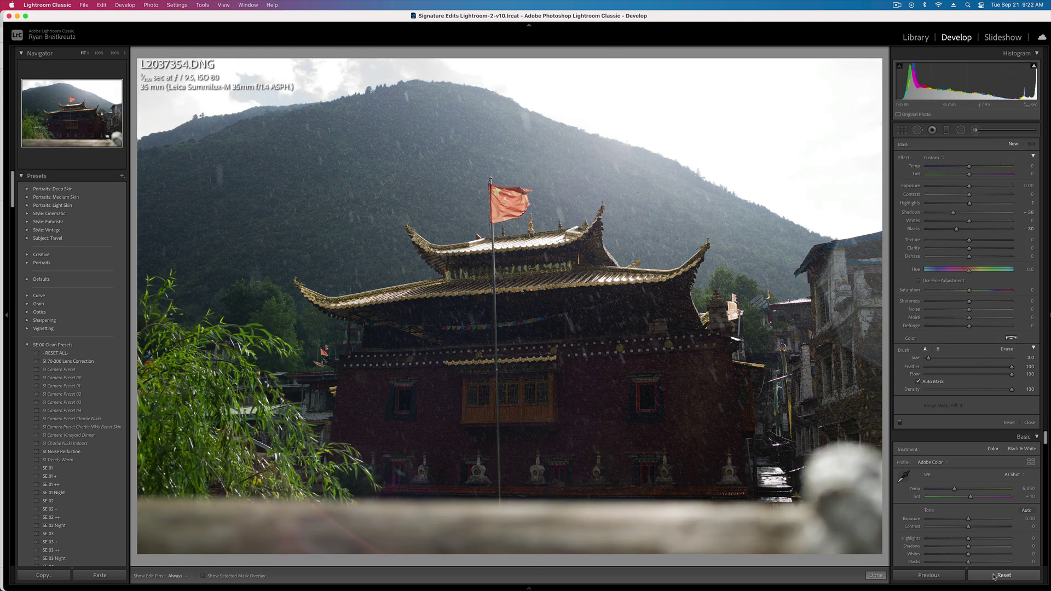
key("super+z")
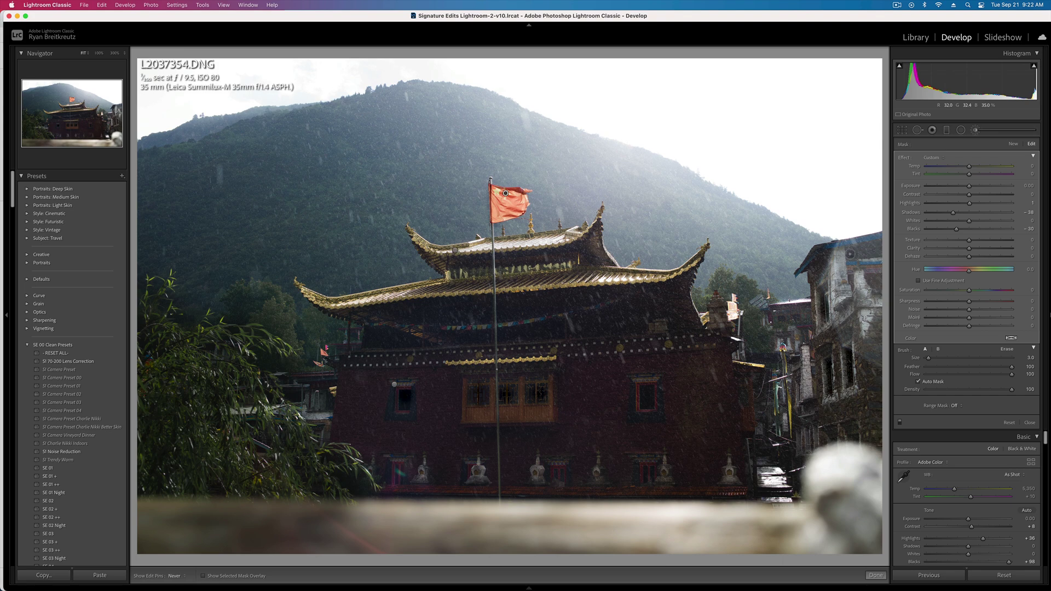
key("h")
key("h")
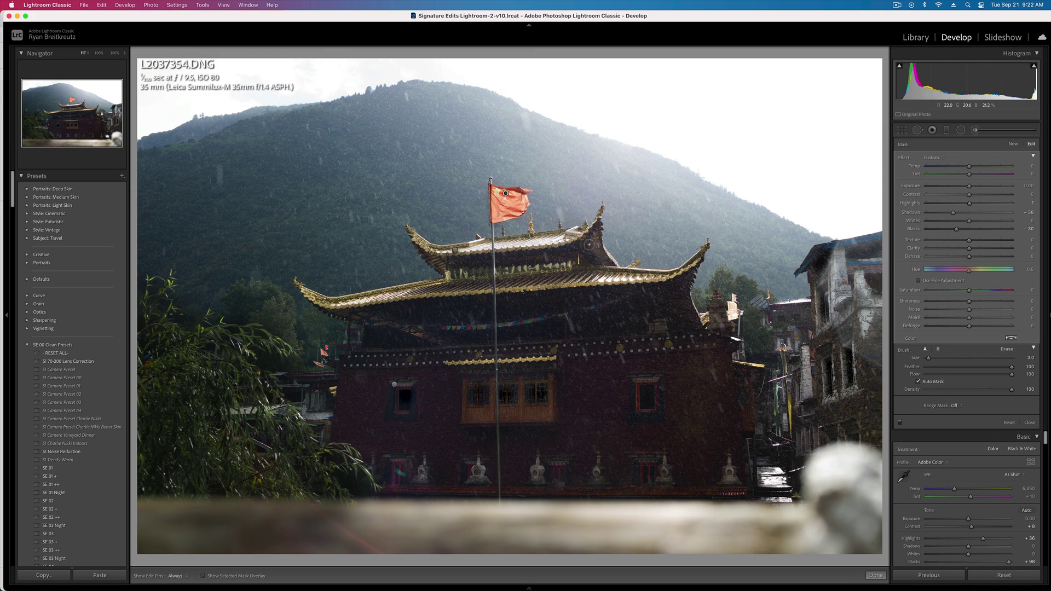
Step: Paint the darkening across the upper roof, the right eave and the lower eave
left_click_drag(595, 260, 510, 255)
left_click_drag(494, 254, 440, 257)
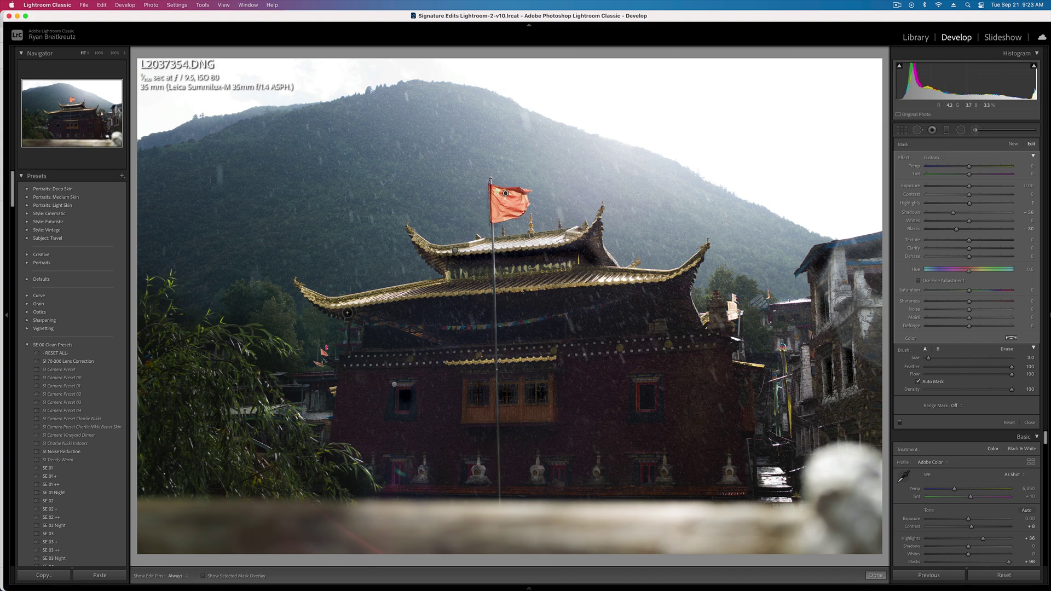
key("h")
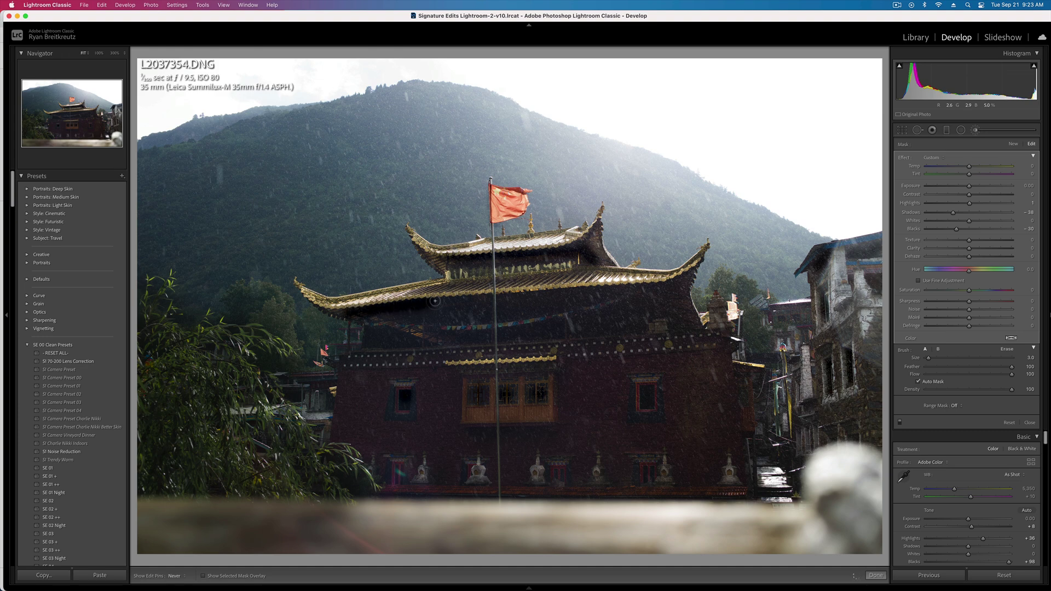
mouse_move(470, 299)
left_mouse_down()
mouse_move(624, 289)
mouse_move(691, 271)
mouse_move(684, 296)
mouse_move(693, 327)
left_mouse_up()
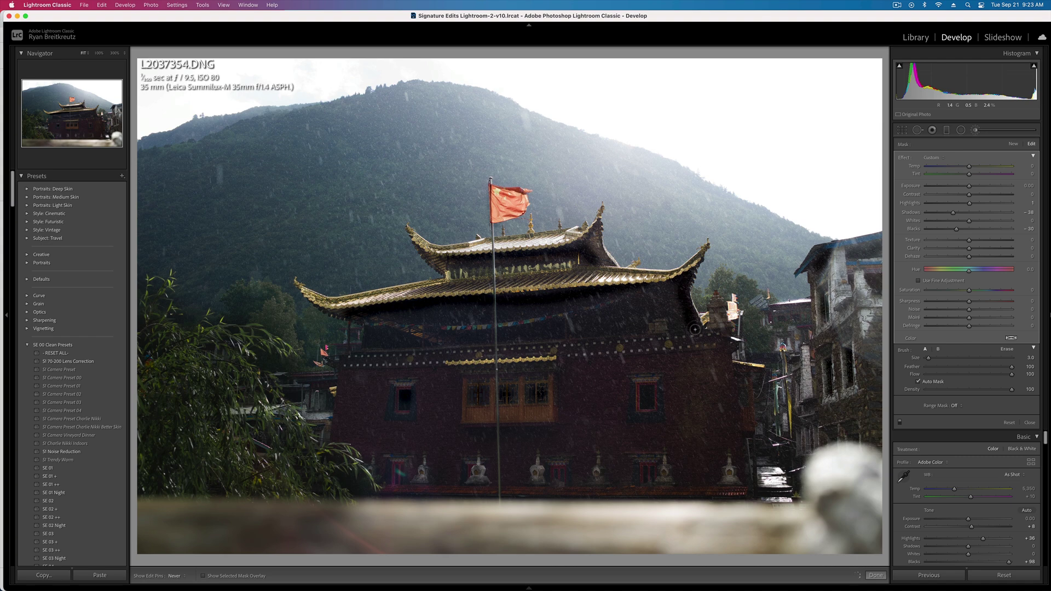
key("h")
scroll(523, 315, "up", 3)
key("h")
mouse_move(399, 312)
left_mouse_down()
mouse_move(606, 289)
mouse_move(542, 330)
mouse_move(675, 290)
mouse_move(679, 315)
mouse_move(654, 308)
mouse_move(628, 323)
mouse_move(533, 335)
mouse_move(372, 336)
mouse_move(416, 345)
left_mouse_up()
key("h")
key("h")
key("h")
key("bracketleft")
key("h")
key("h")
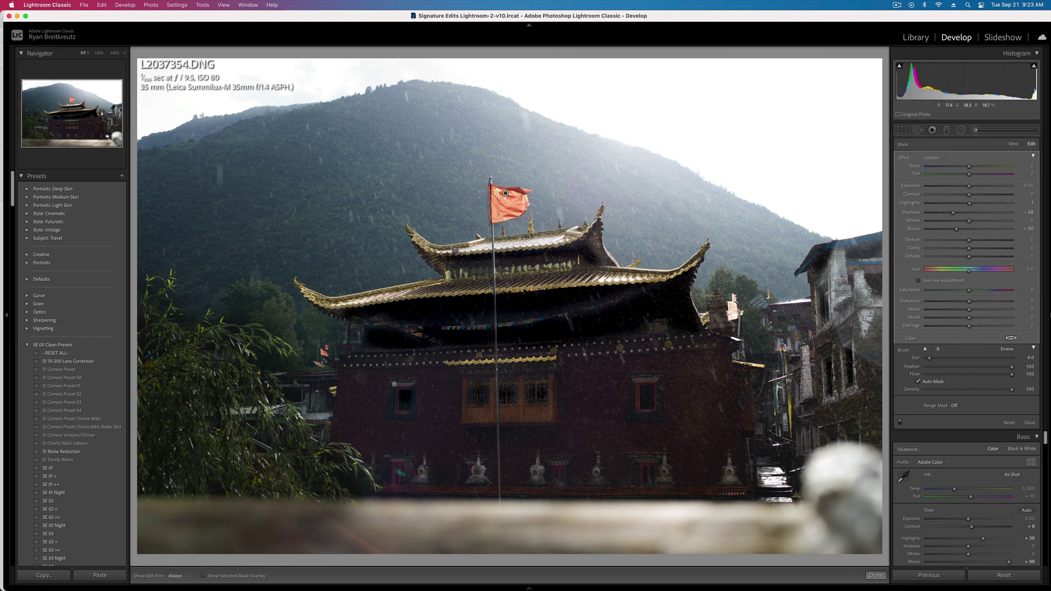
Step: Switch the brush to Erase at size 18
key("alt")
key("h")
scroll(491, 317, "up", 3)
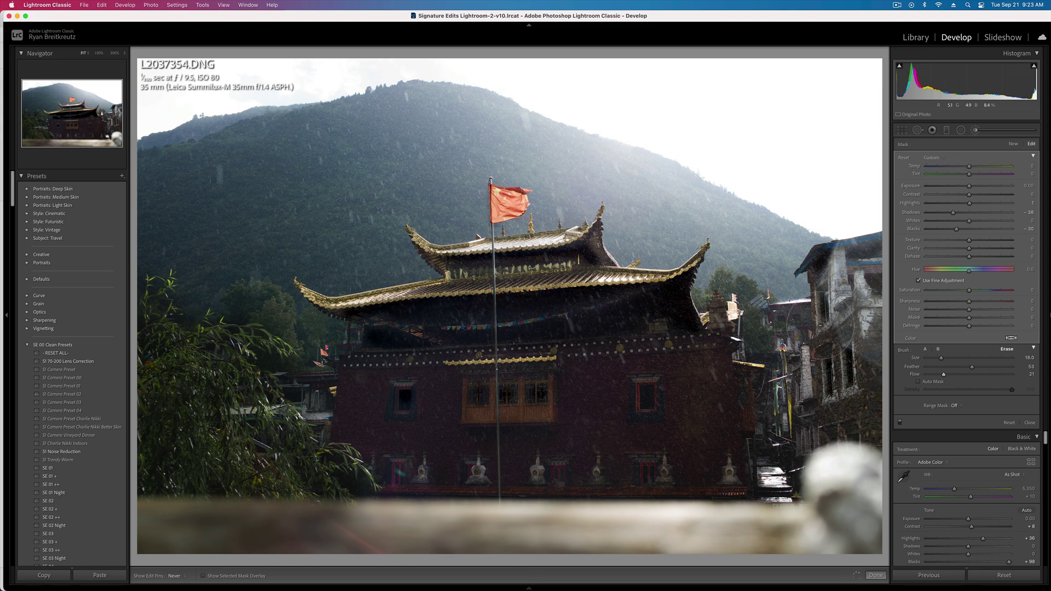
Step: Delete the temple brush pin and reset the photo, then undo to restore the edits
key("h")
key("h")
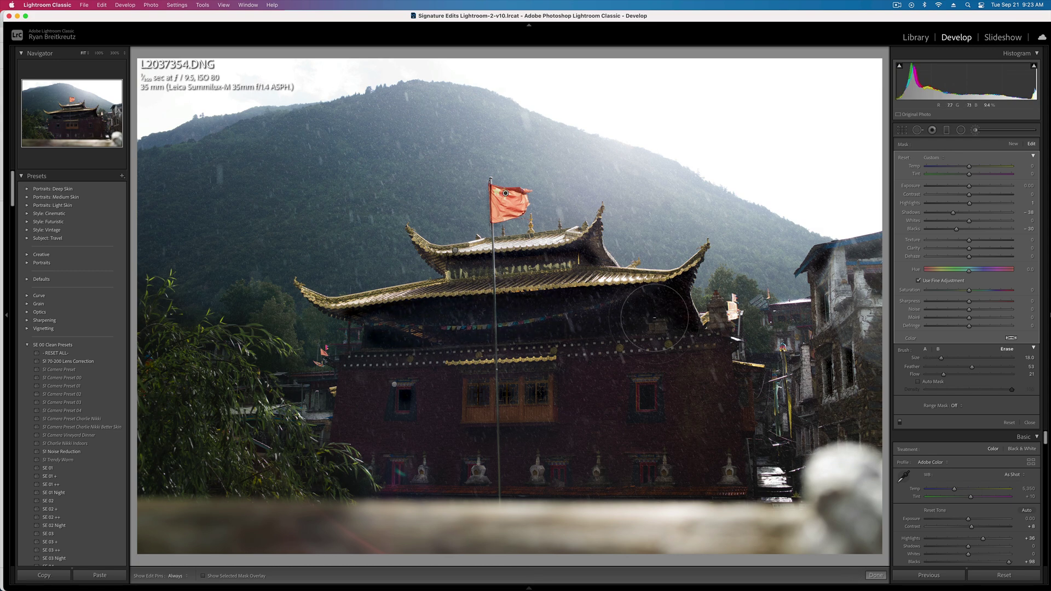
key("h")
key("Delete")
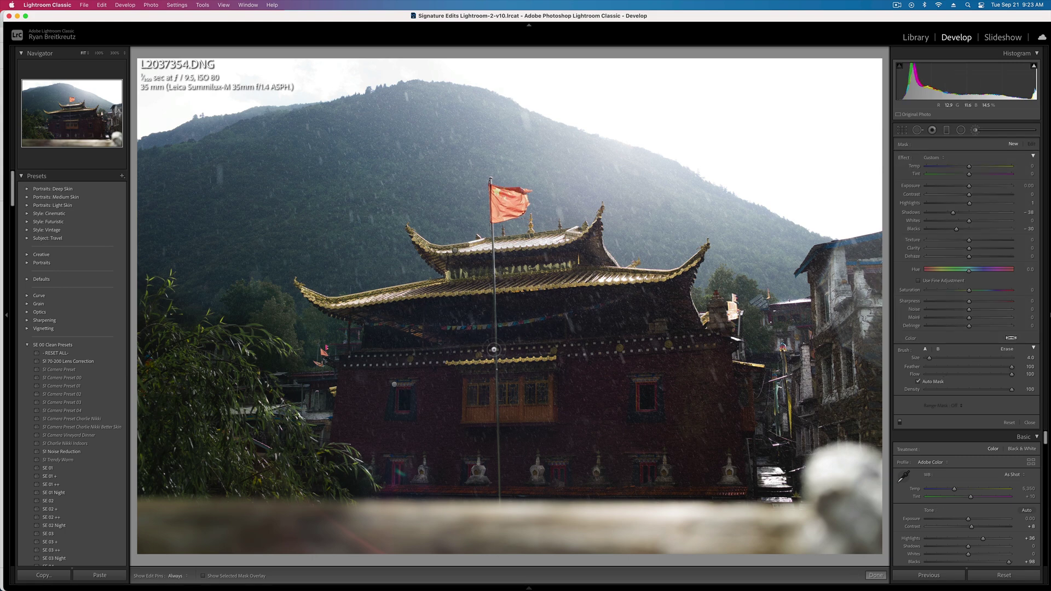
left_click(1006, 574)
key("super+z")
key("super+z")
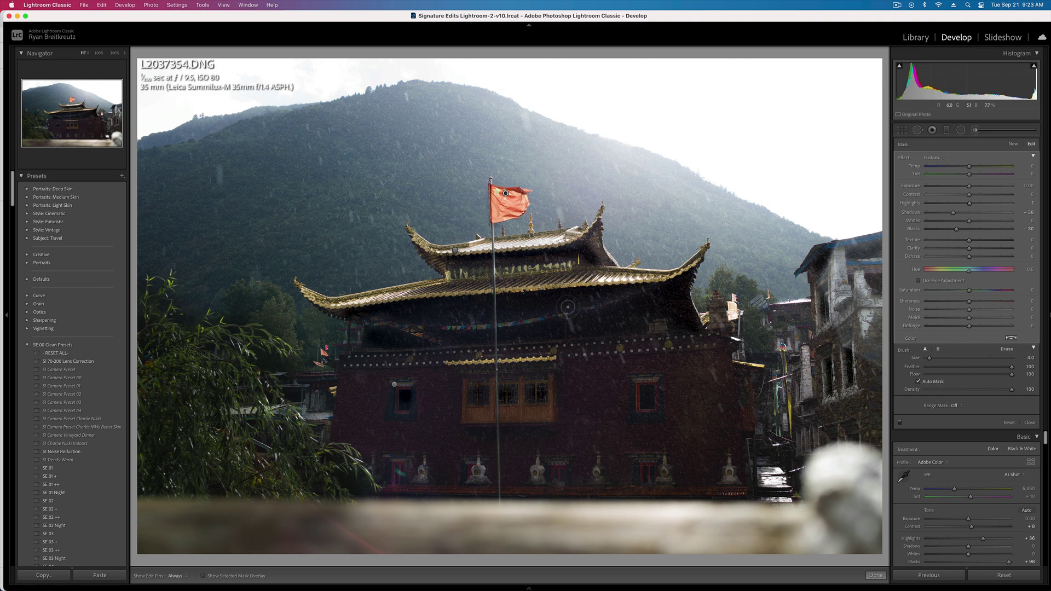
Step: Close the Adjustment Brush and briefly open and close the Radial Filter
key("k")
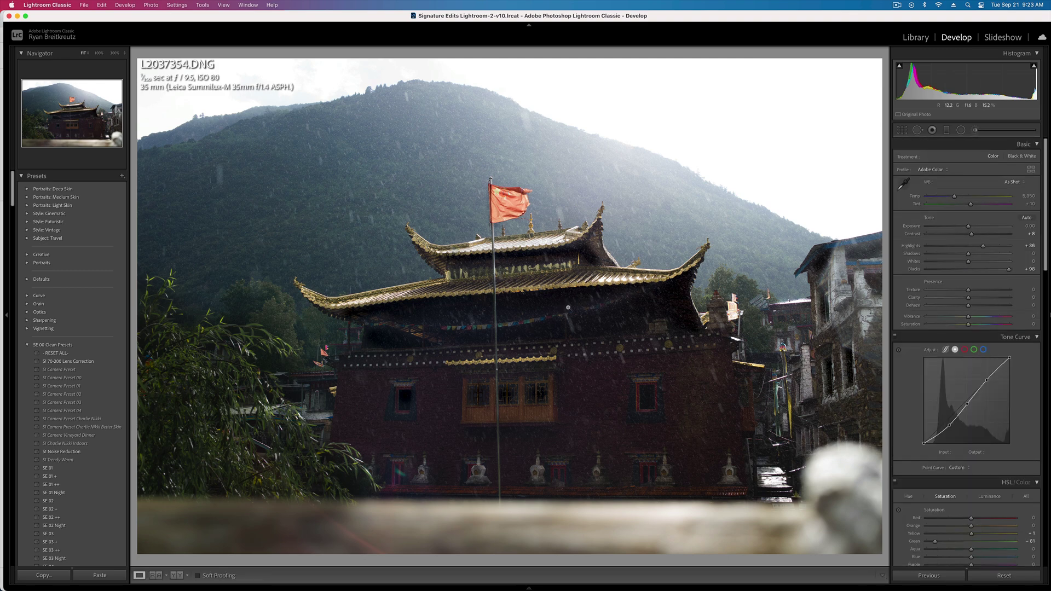
left_click(962, 132)
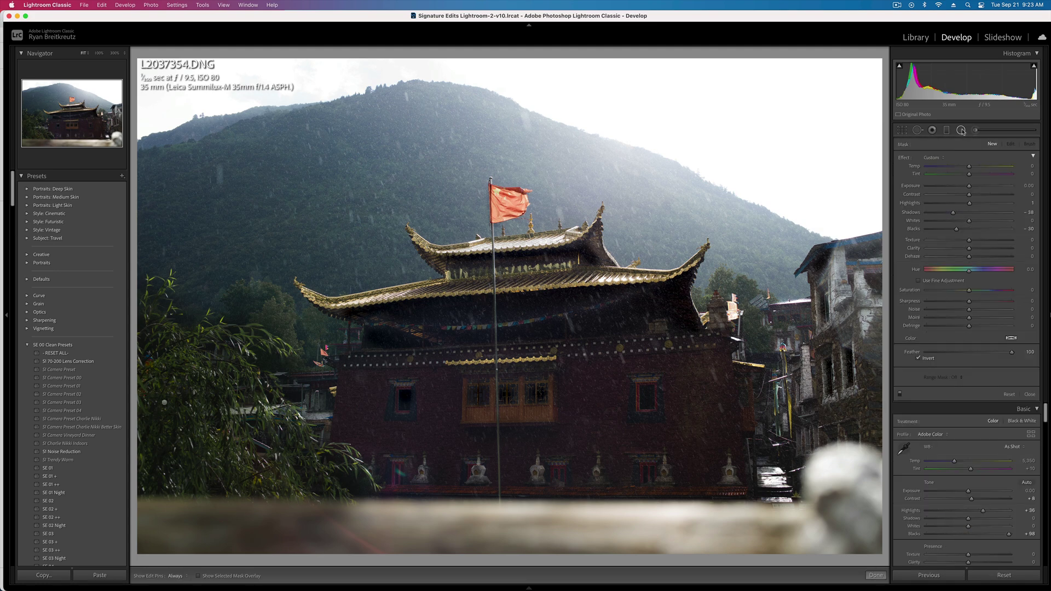
left_click(962, 131)
Step: Move to portrait IMG_6929.cr2 and warm its white balance to Temp 9,218
key("Right")
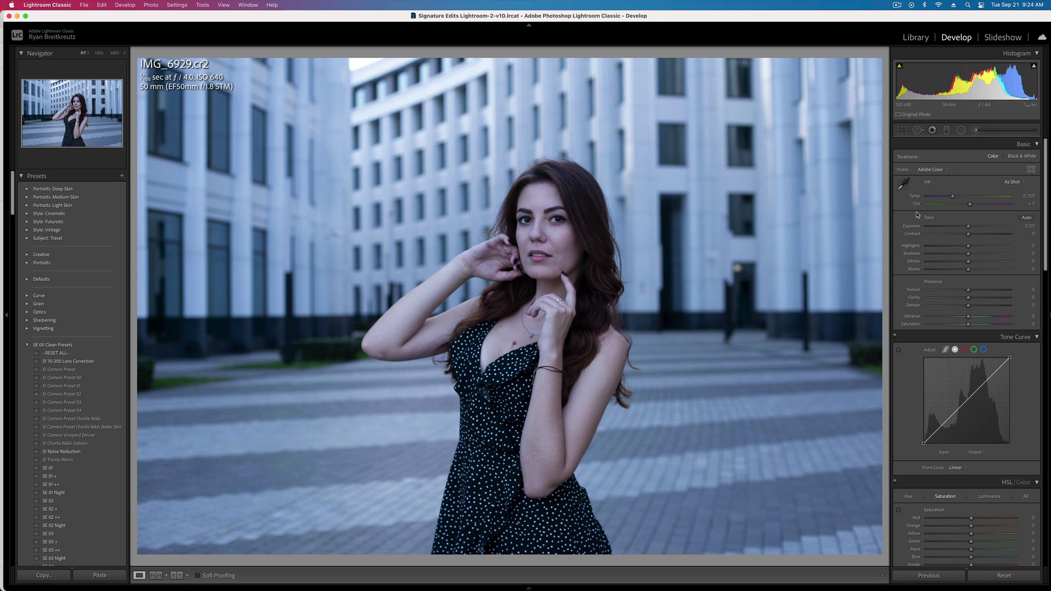
mouse_move(960, 197)
left_mouse_down()
mouse_move(983, 197)
mouse_move(972, 206)
left_mouse_up()
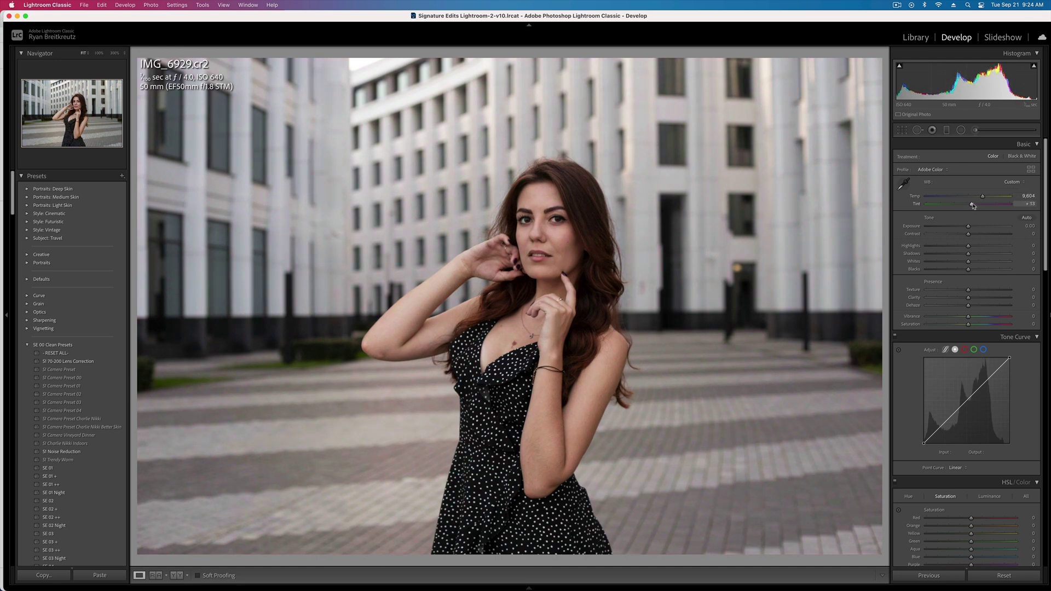
left_click(997, 186)
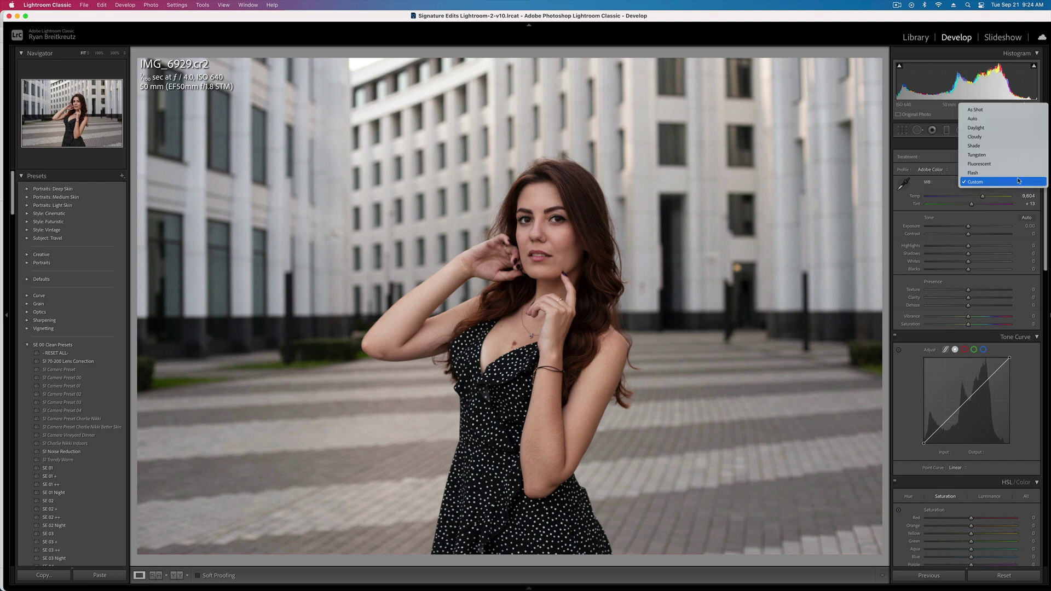
left_click(991, 117)
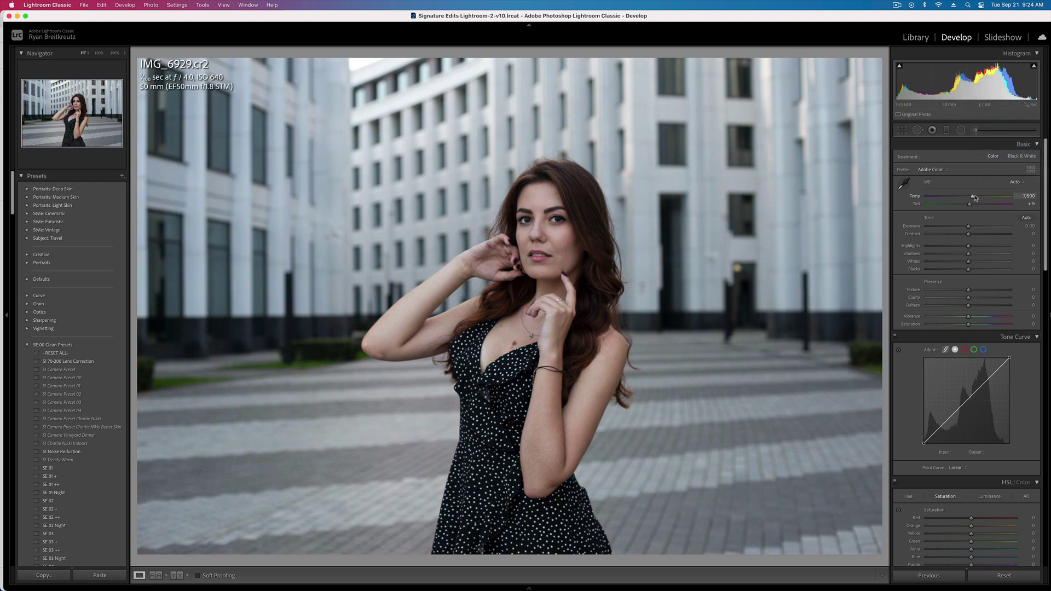
left_click_drag(973, 199, 981, 199)
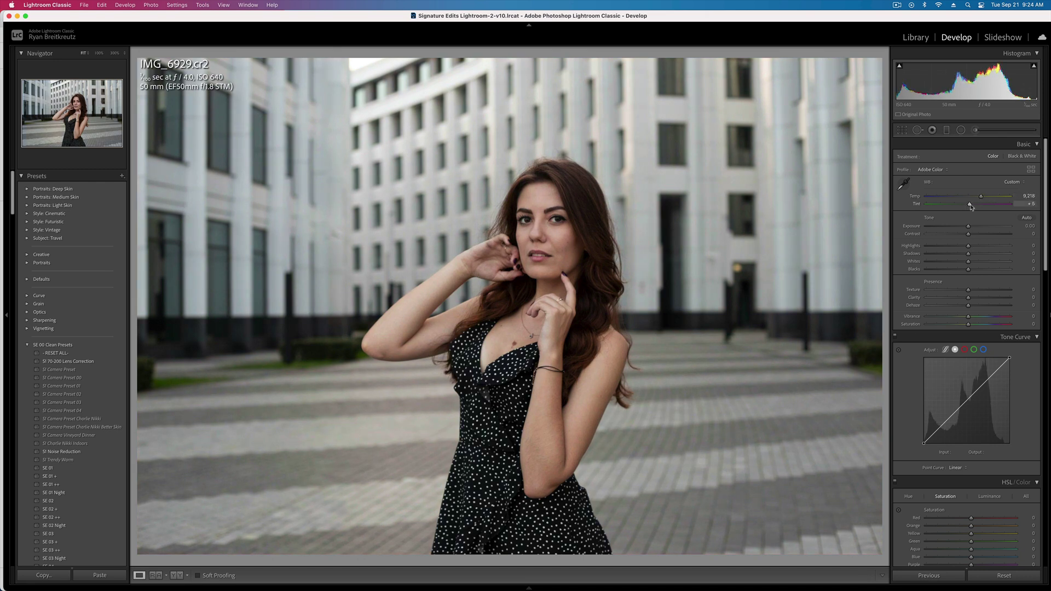
Step: Set the portrait's global exposure to +0.33
key("shift+equal")
key("shift+equal")
key("shift+minus")
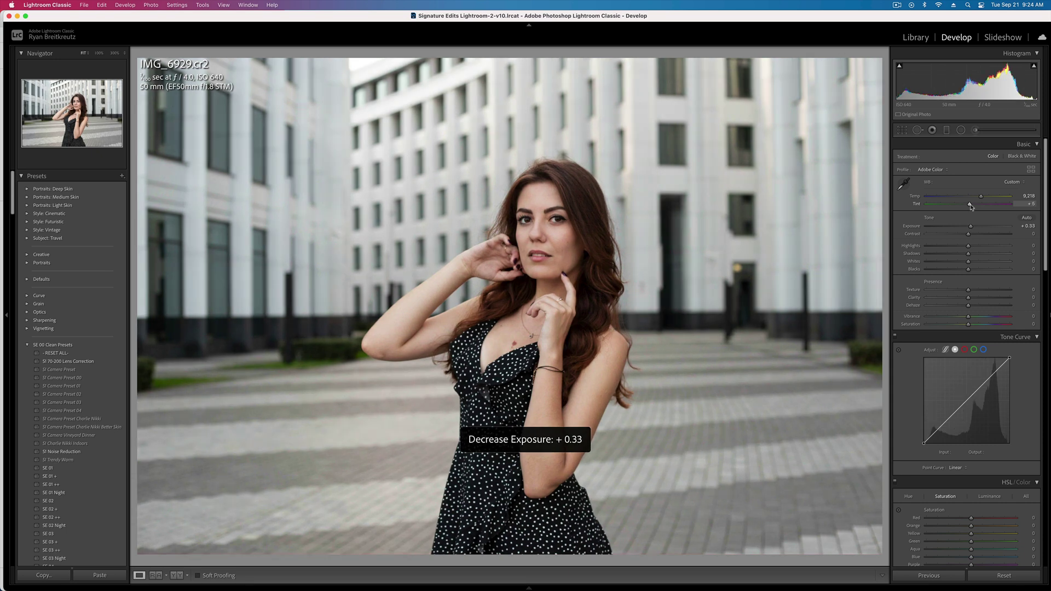
key("shift+equal")
key("shift+equal")
key("shift+minus")
key("shift+minus")
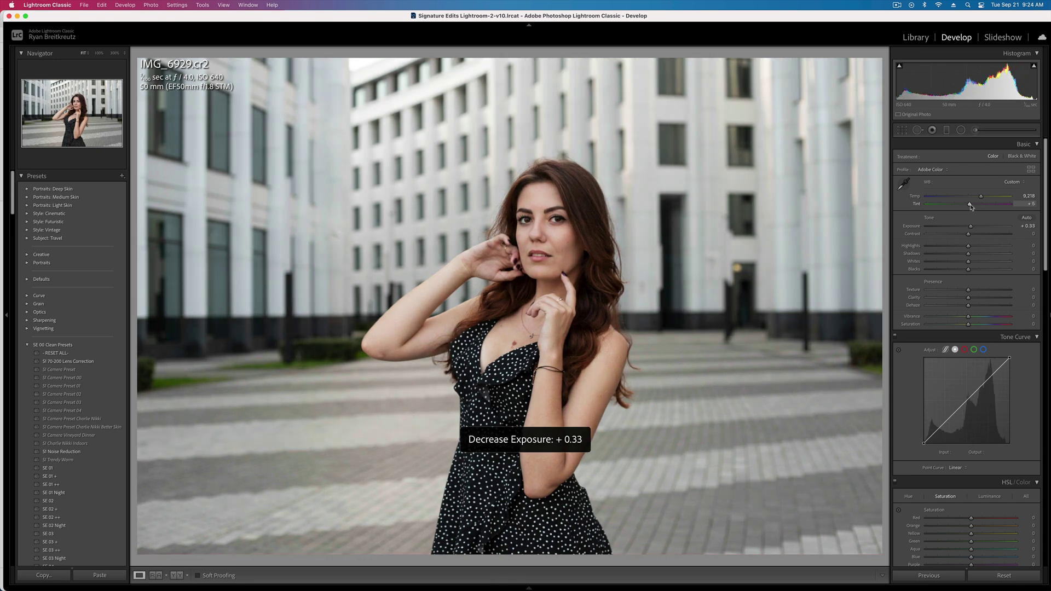
Step: Zoom in to inspect her face and dress, return to the full view, and open the Adjustment Brush
left_click(543, 218)
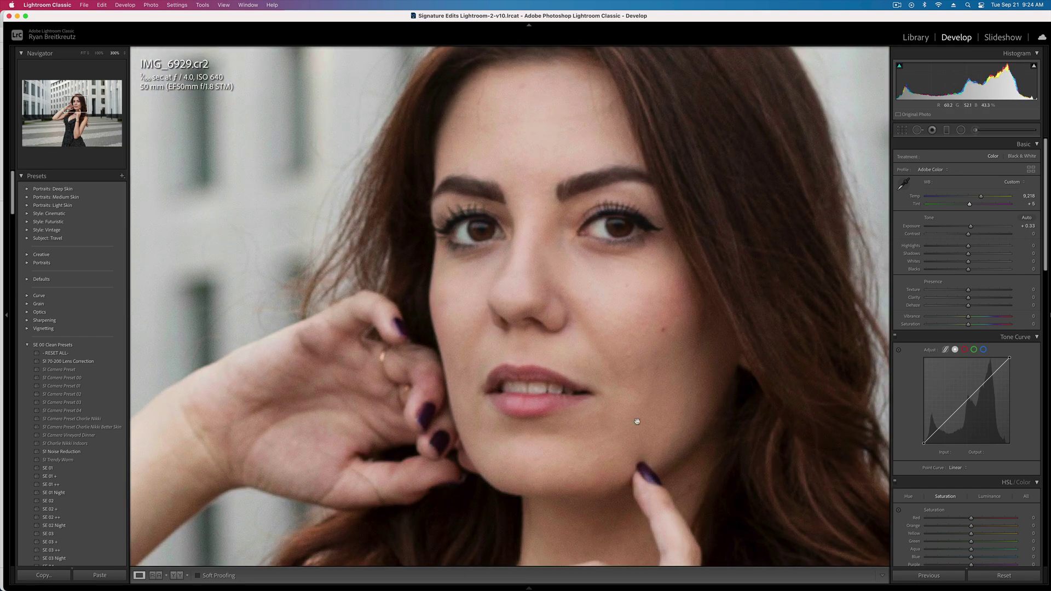
left_click_drag(637, 421, 607, 50)
left_click_drag(613, 520, 594, 43)
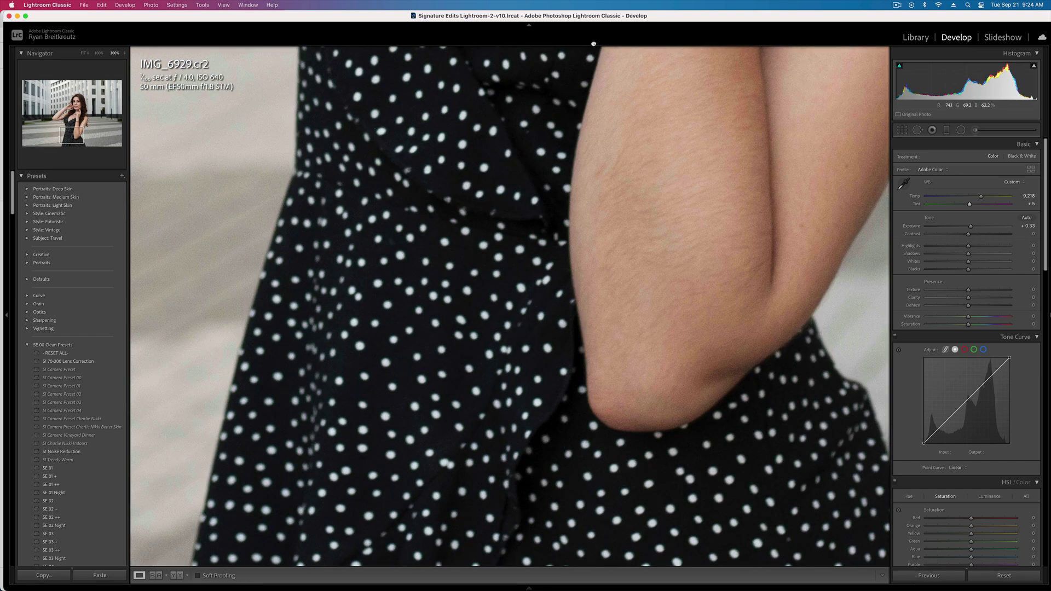
left_click_drag(710, 352, 699, 289)
left_click(731, 180)
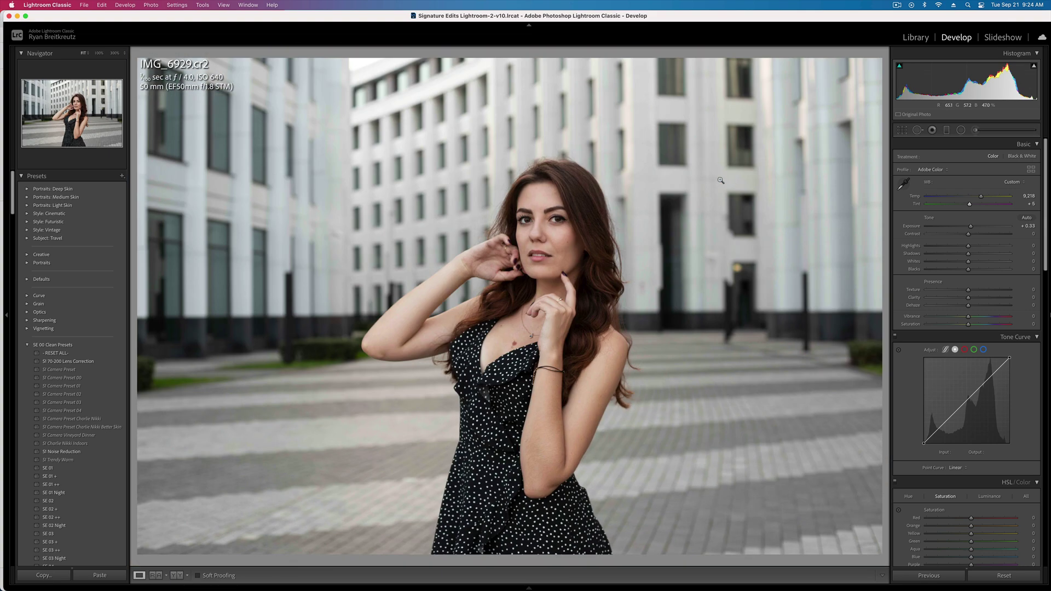
left_click(976, 130)
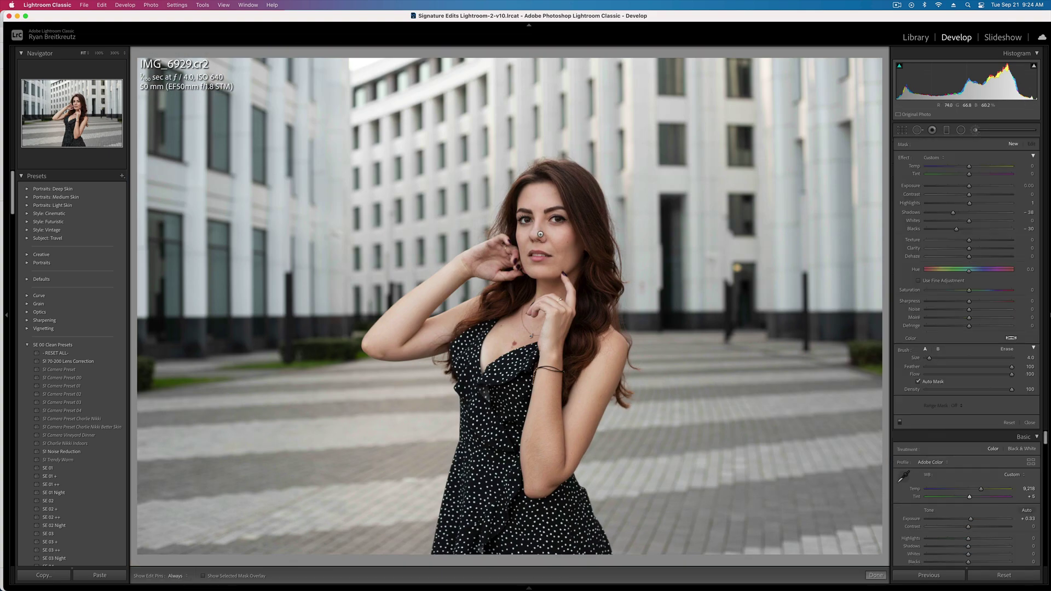
Step: Paint a forehead brush adjustment with Texture 27, Clarity 8 and Sharpness 19
double_click(904, 158)
key("h")
left_click(547, 202)
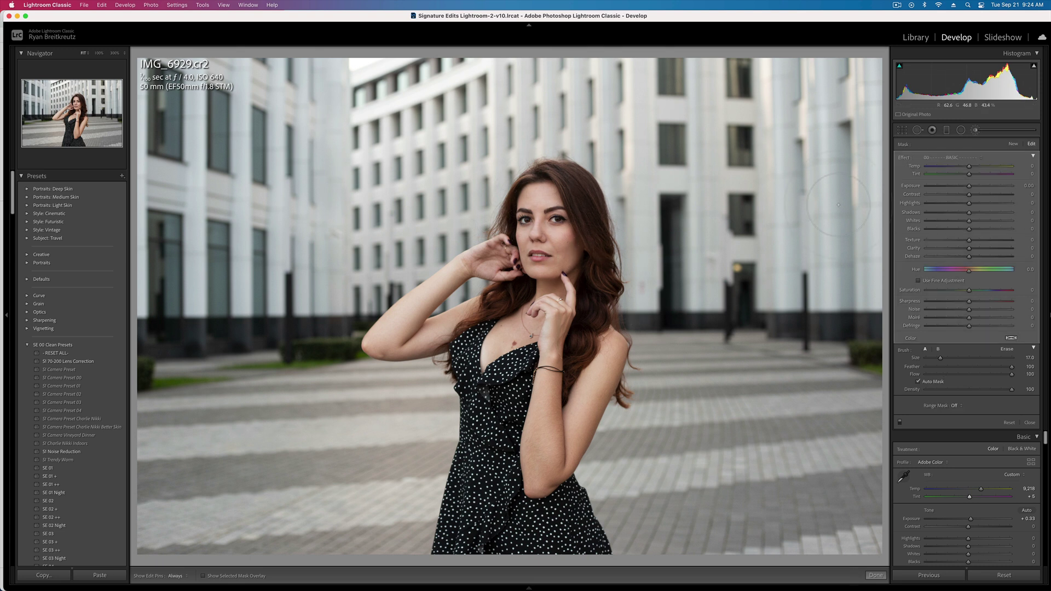
left_click(980, 241)
left_click(976, 301)
key("Delete")
key("super+z")
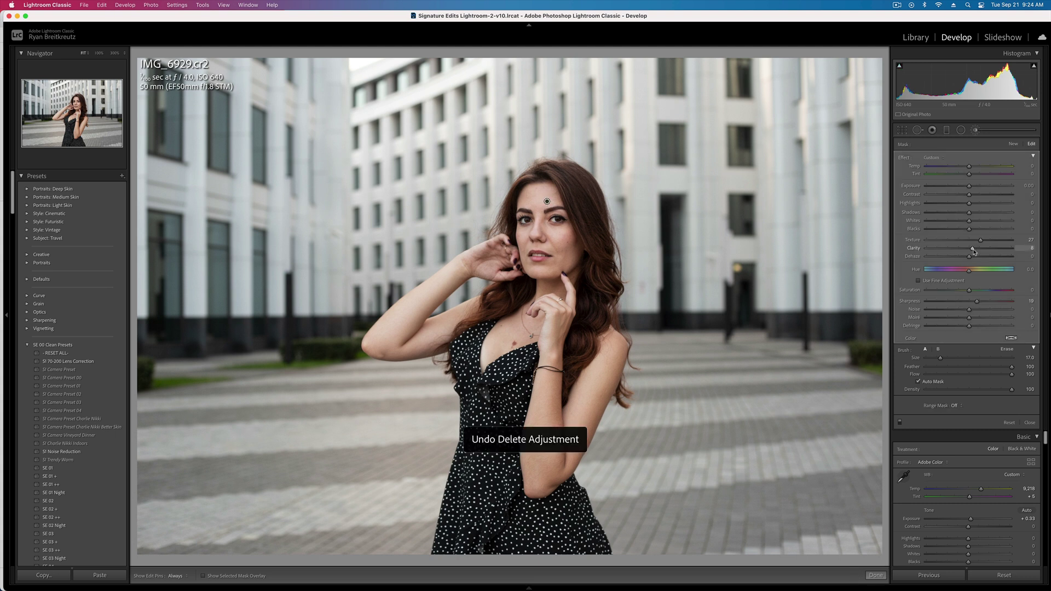
Step: Zoom in on her face and paint a new brush adjustment over the eye
key("k")
left_click(575, 205)
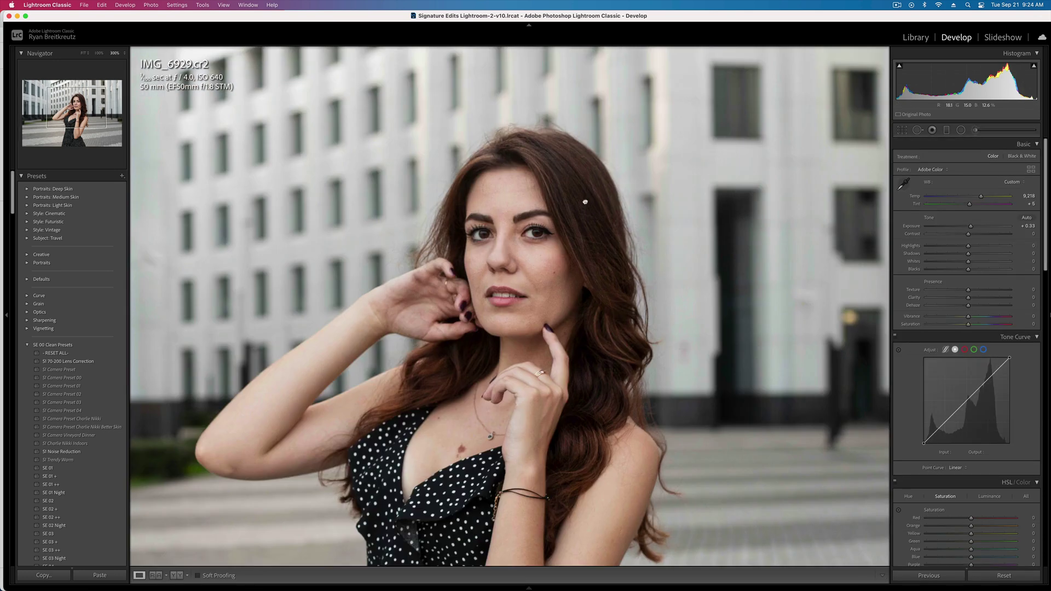
scroll(657, 219, "up", 3)
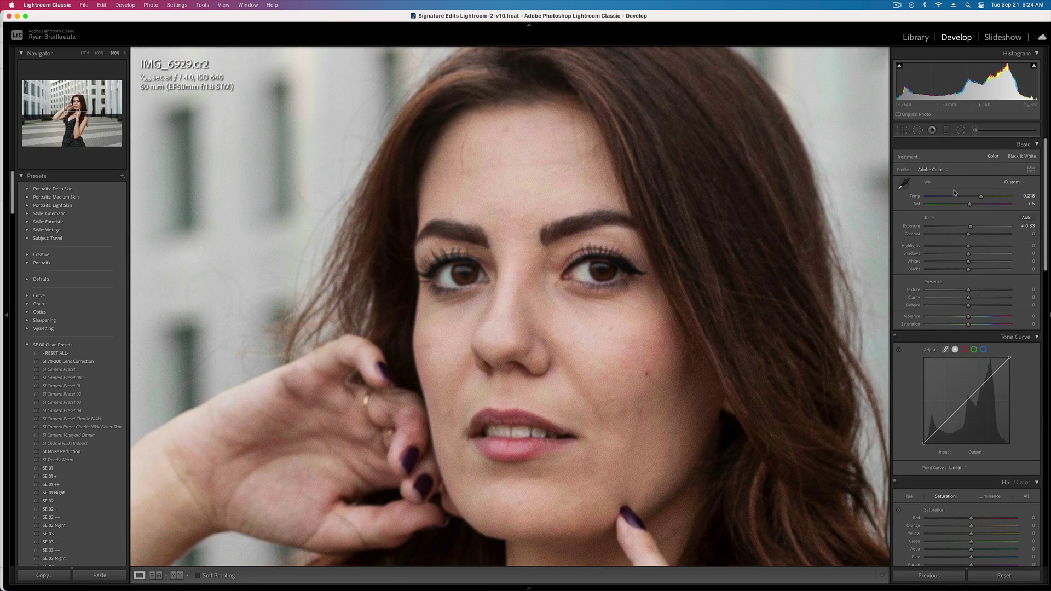
left_click(975, 131)
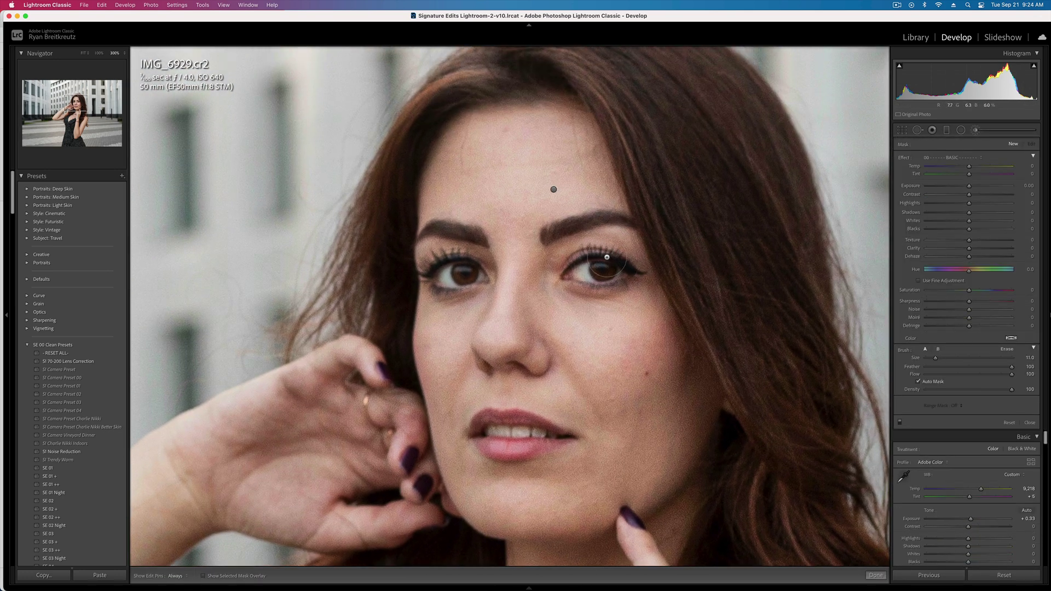
key("h")
mouse_move(481, 261)
left_mouse_down()
mouse_move(472, 274)
mouse_move(457, 261)
left_mouse_up()
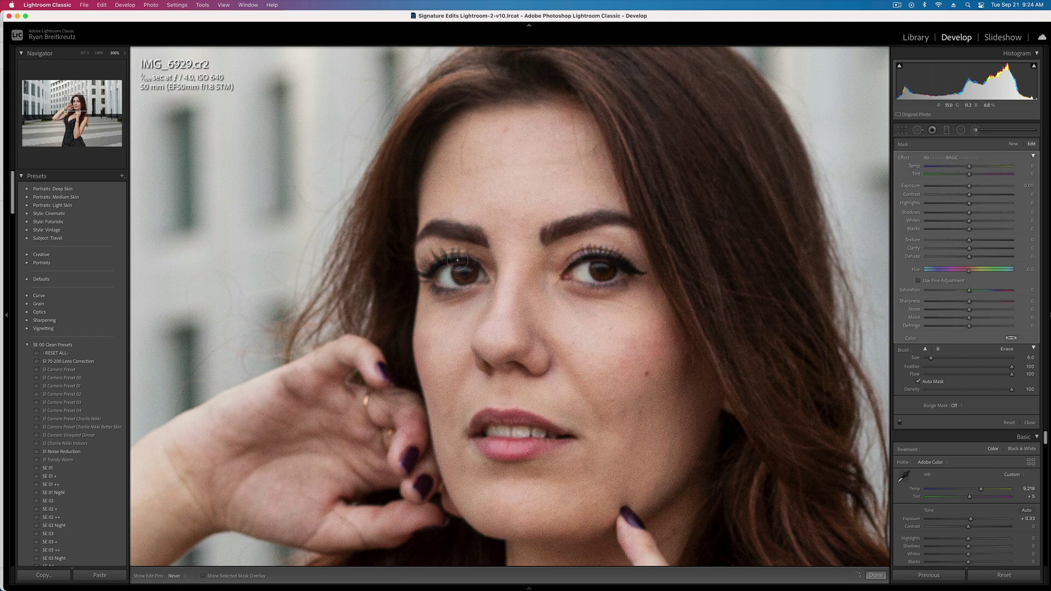
key("h")
key("h")
key("h")
key("h")
Step: Give the eye adjustment stronger texture, Highlights 19 and Whites 22, then compare before/after
left_click_drag(969, 240, 982, 242)
left_click_drag(978, 303, 978, 303)
left_click(976, 203)
left_click(978, 220)
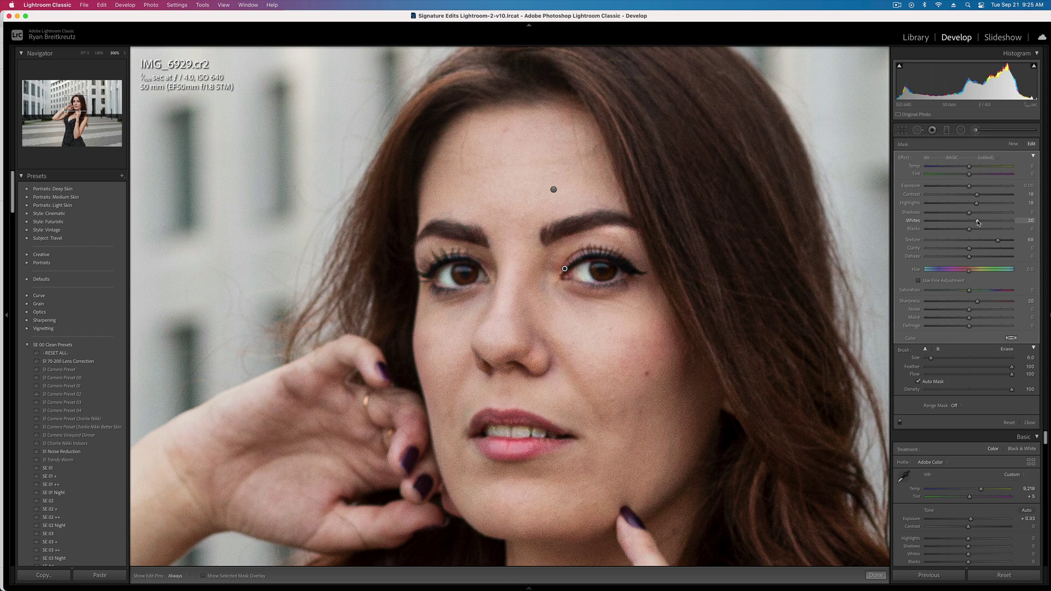
mouse_move(979, 222)
left_mouse_down()
mouse_move(1010, 227)
mouse_move(981, 226)
left_mouse_up()
key("Delete")
key("super+z")
key("k")
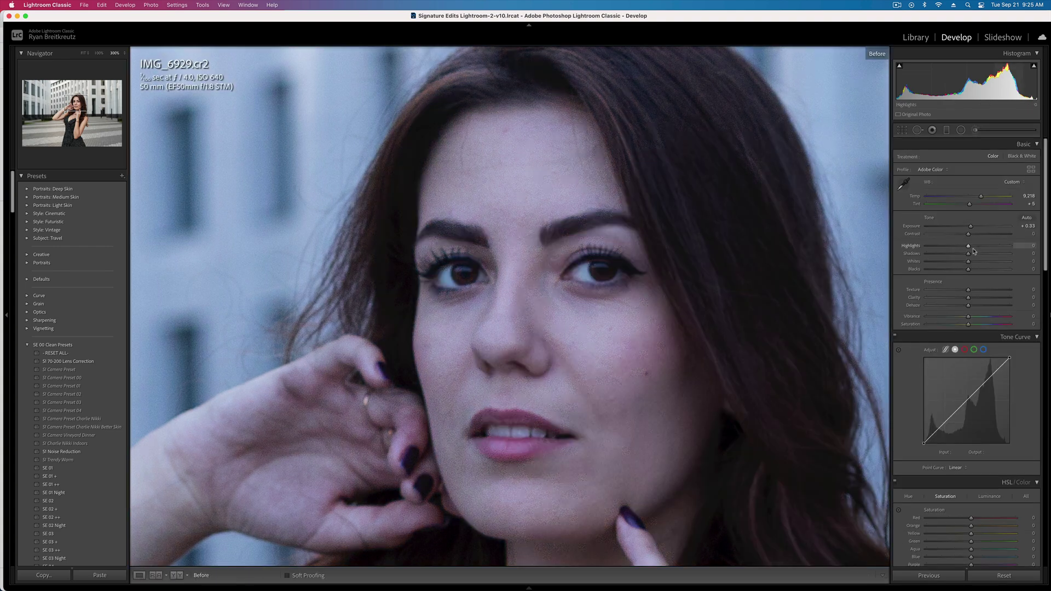
key("backslash")
key("backslash")
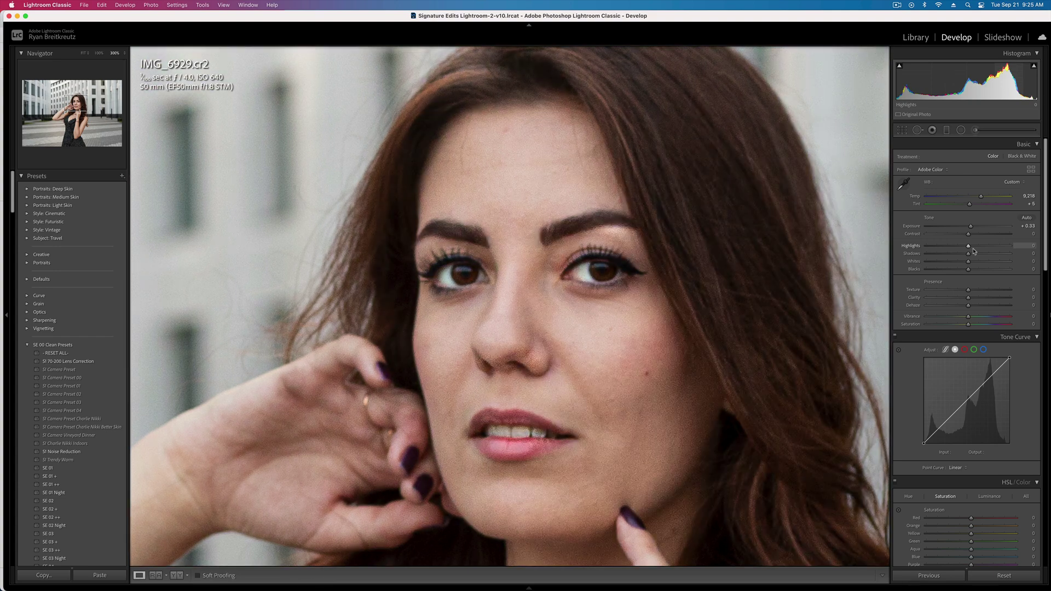
Step: Paint a new hair brush adjustment with the 23 Hair+Lashes effect and slightly raised exposure
left_click(788, 195)
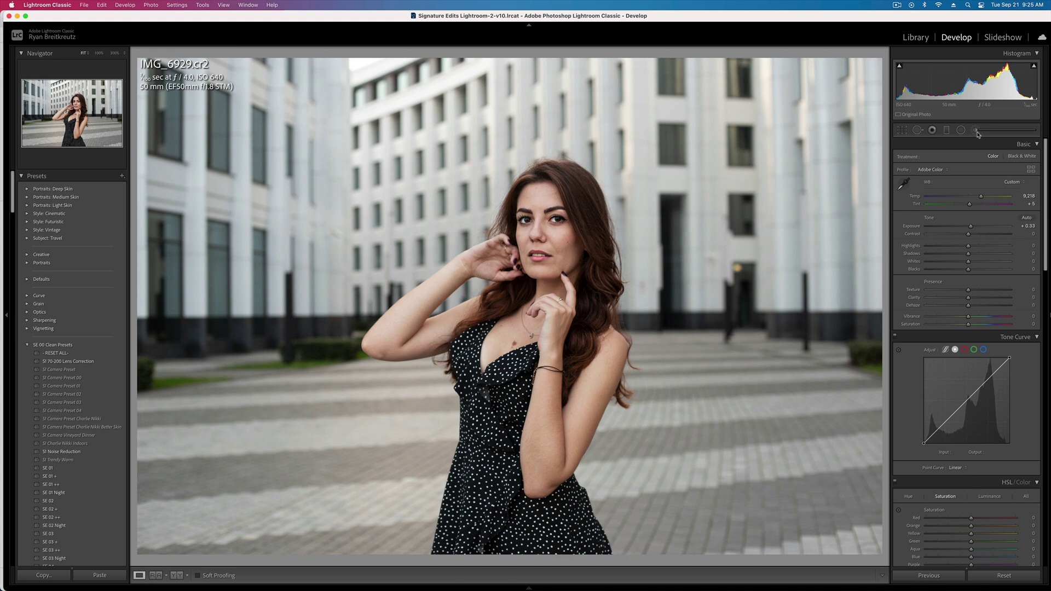
key("k")
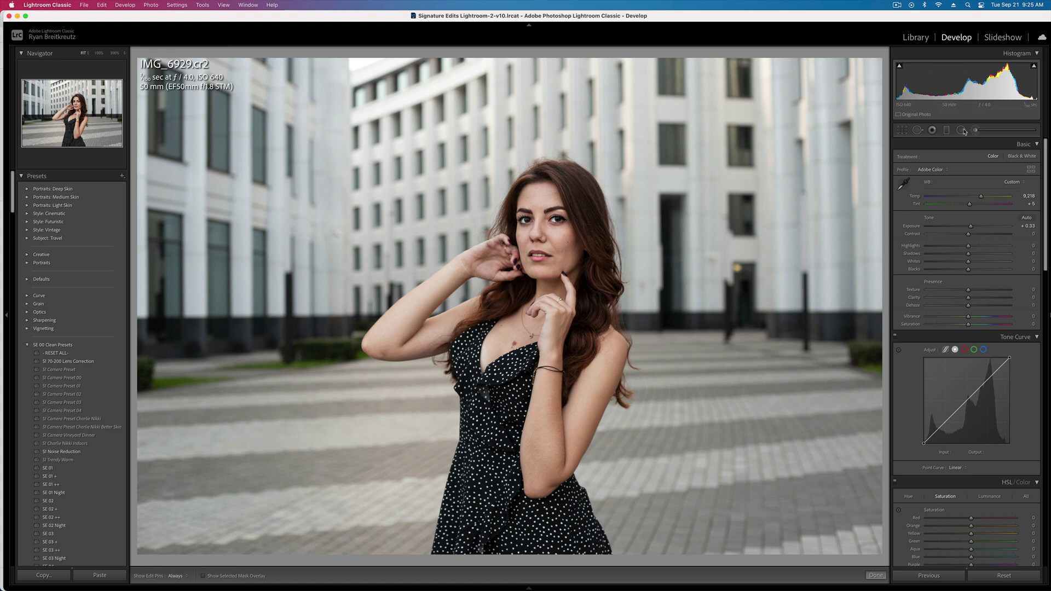
left_click(550, 221)
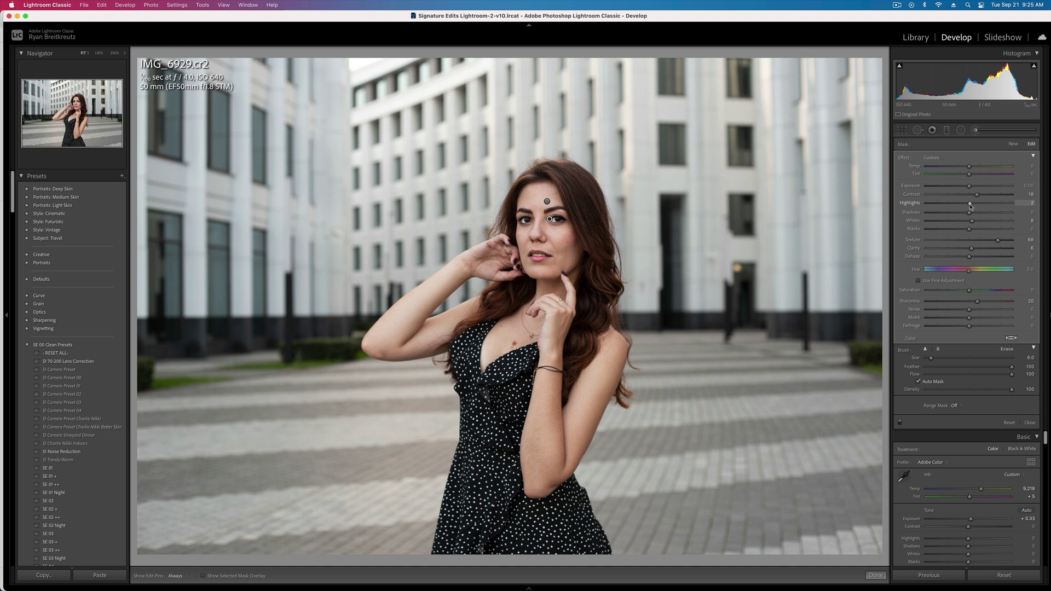
left_click(1014, 144)
key("h")
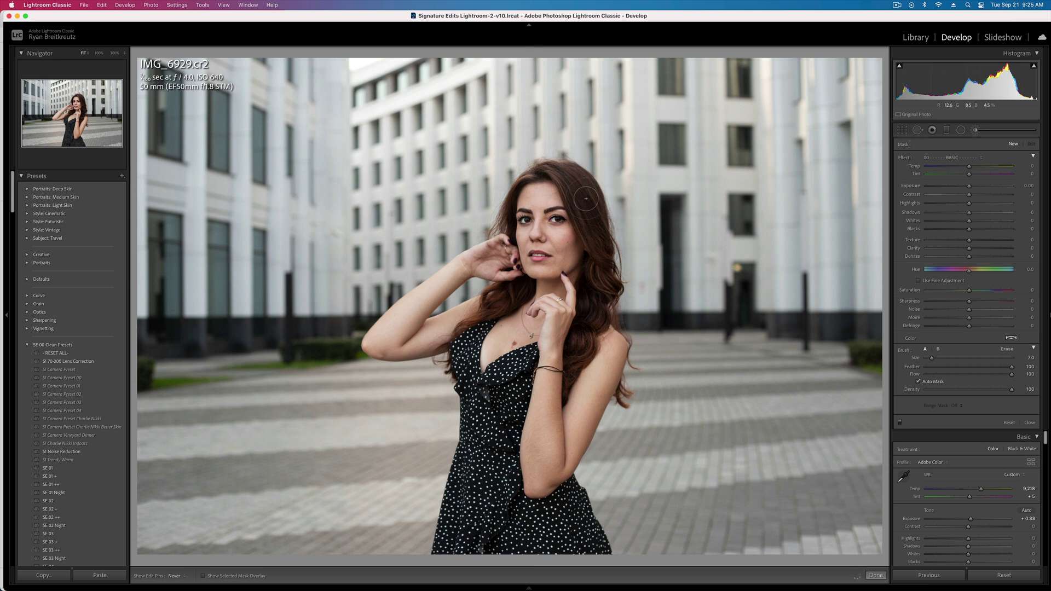
key("super+z")
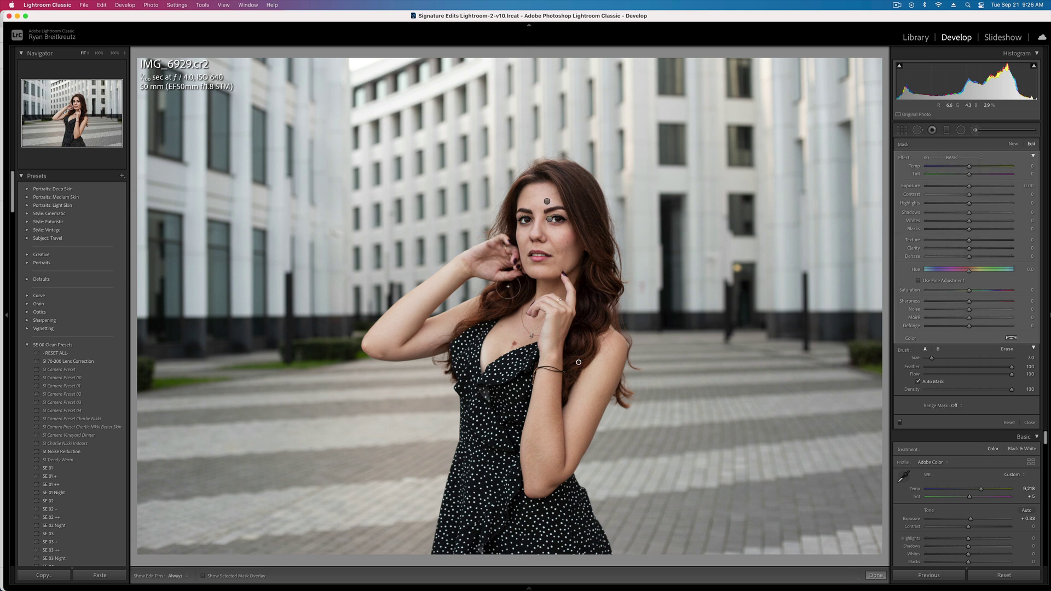
left_click(958, 158)
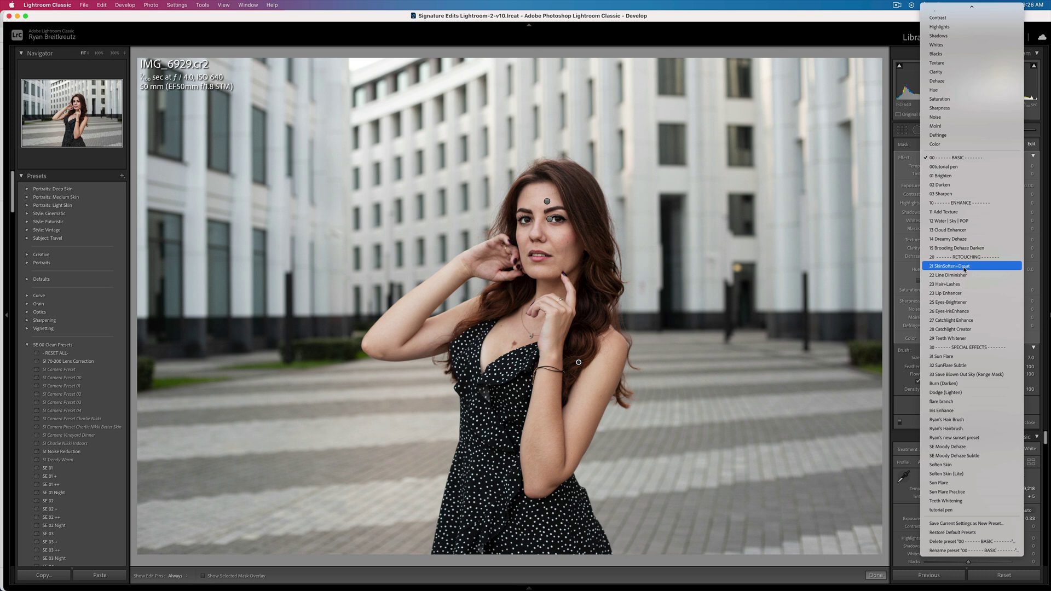
left_click(962, 285)
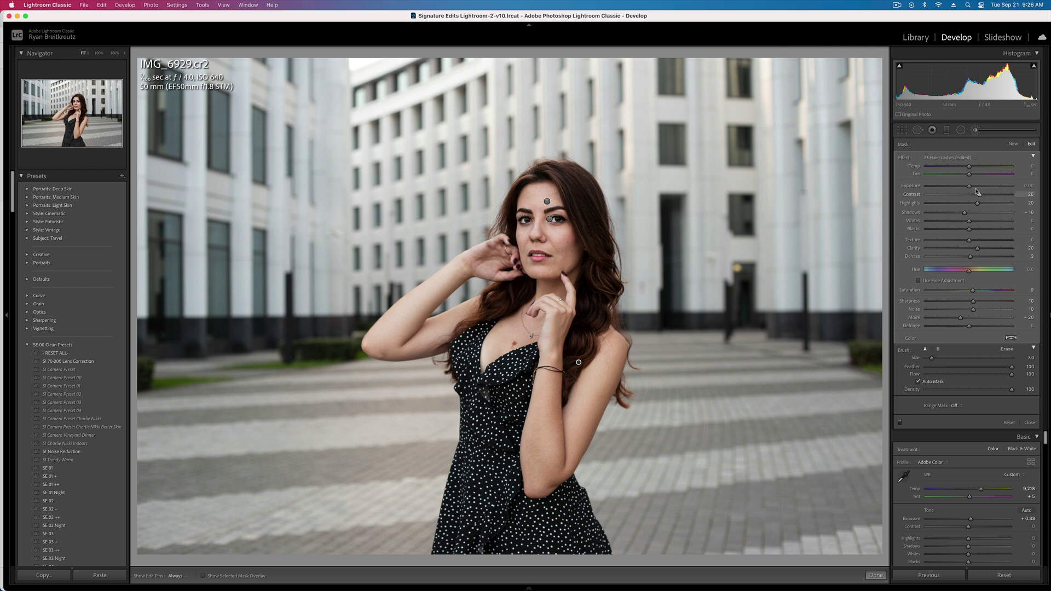
left_click_drag(969, 186, 974, 186)
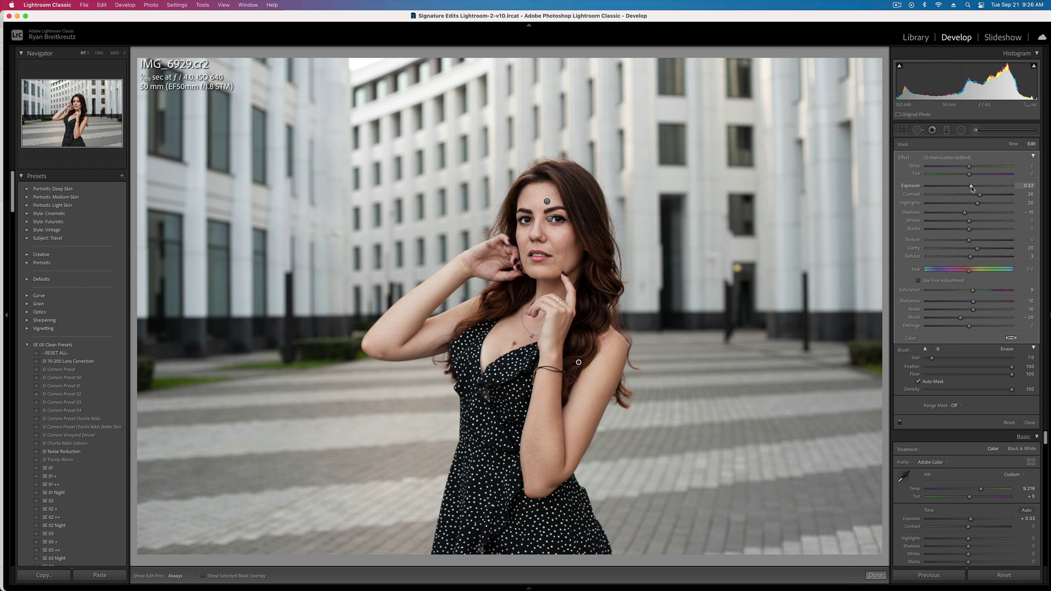
key("k")
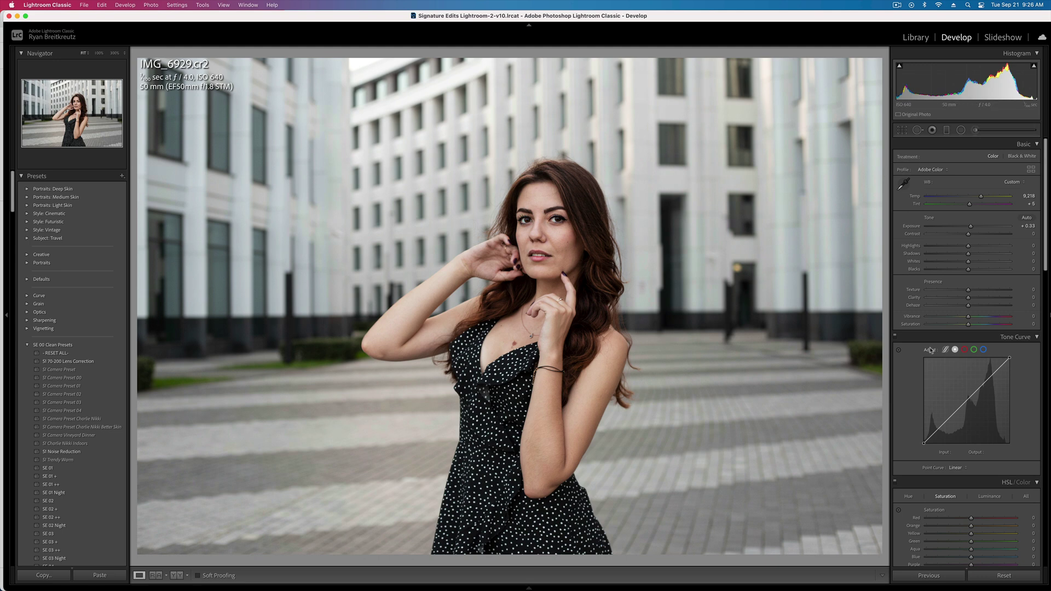
Step: Draw and widen a radial mask around the woman, inverted to affect the surroundings
key("backslash")
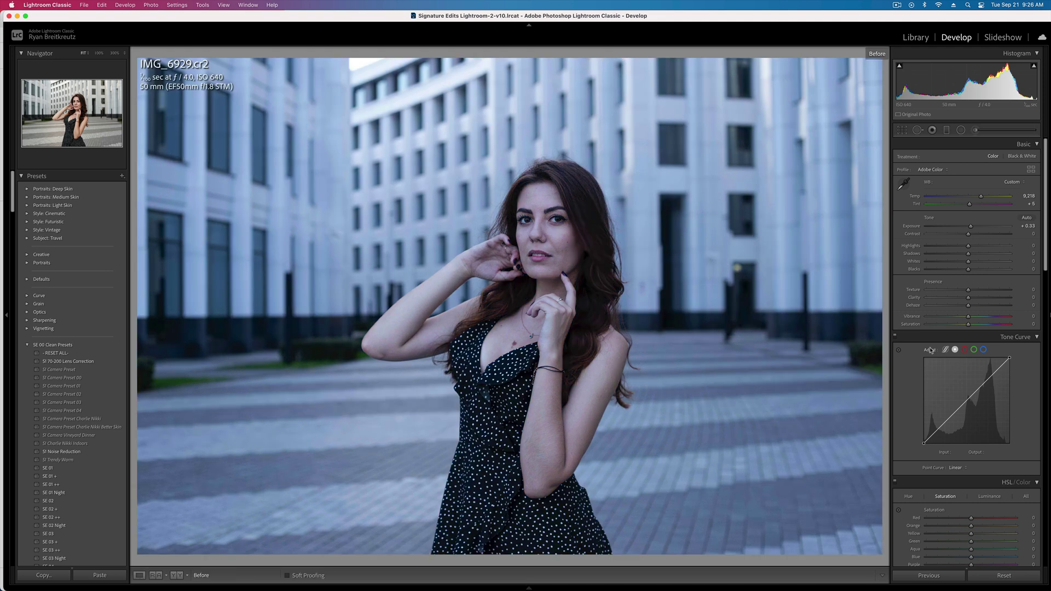
key("backslash")
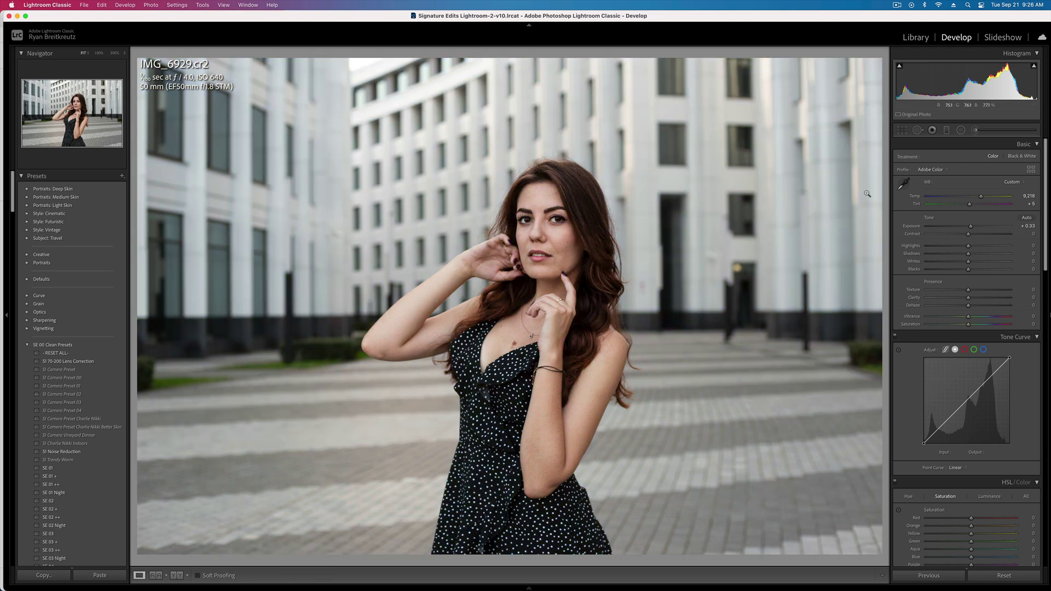
left_click(961, 130)
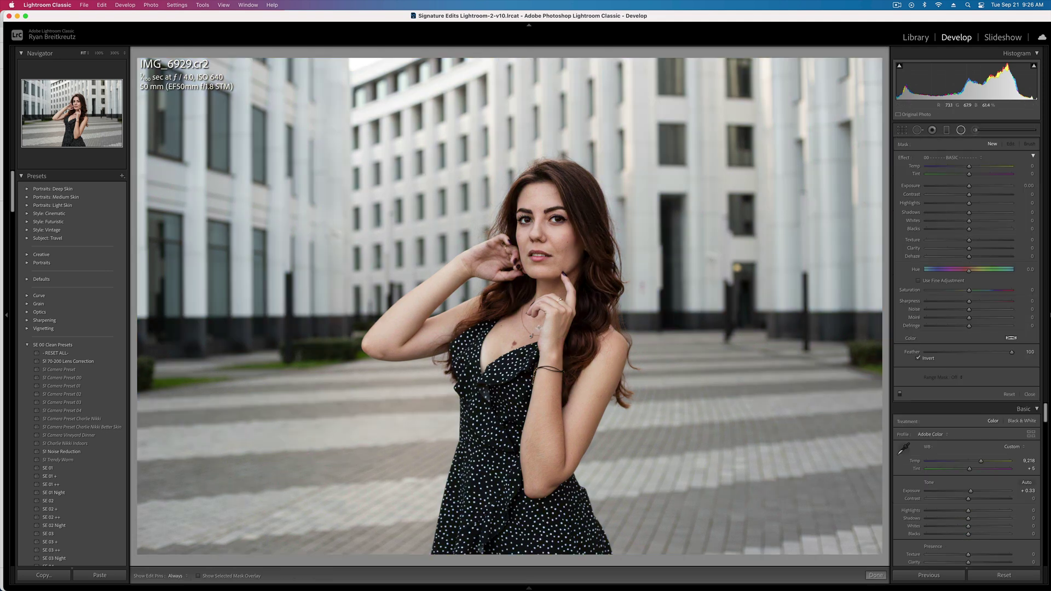
left_click_drag(539, 308, 696, 548)
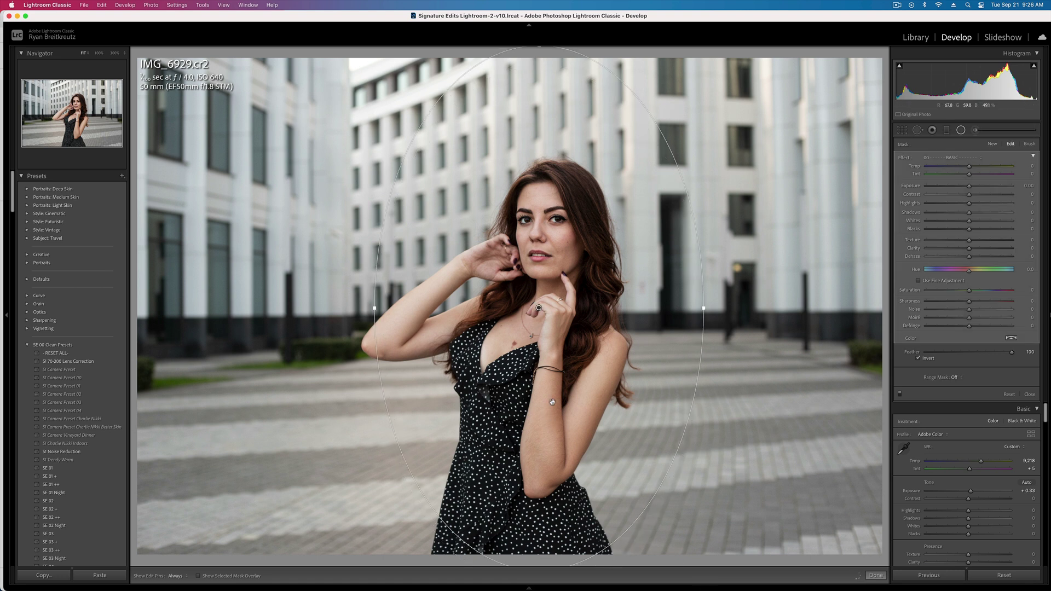
left_click_drag(704, 308, 750, 308)
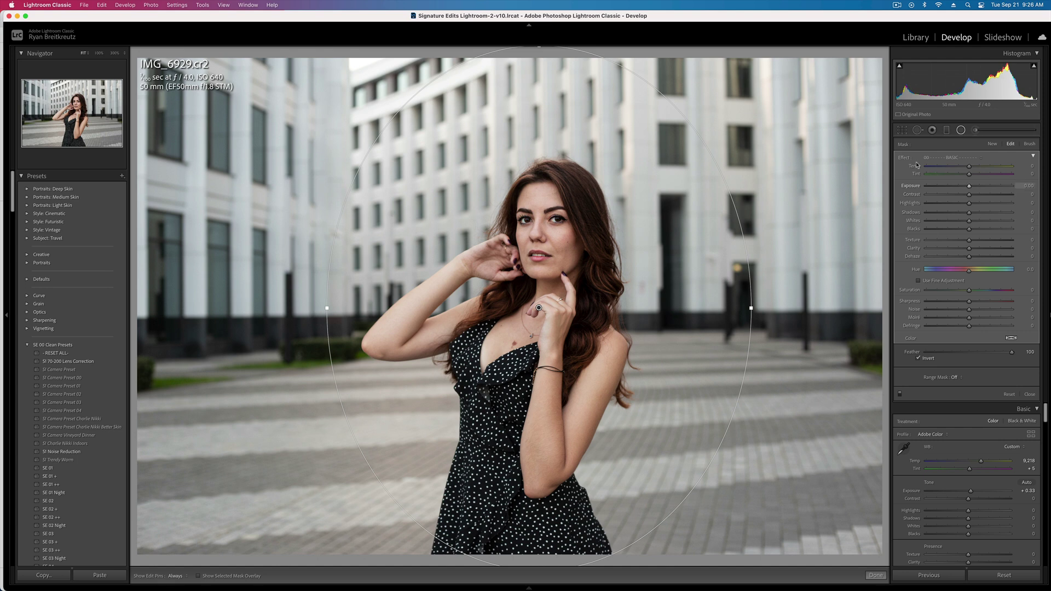
left_click_drag(969, 186, 965, 187)
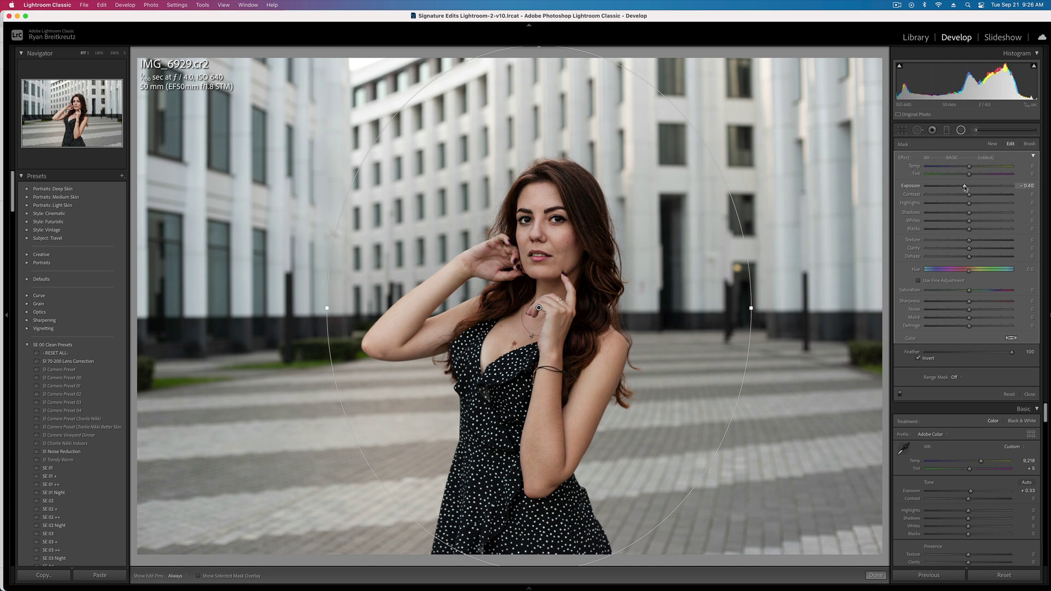
key("o")
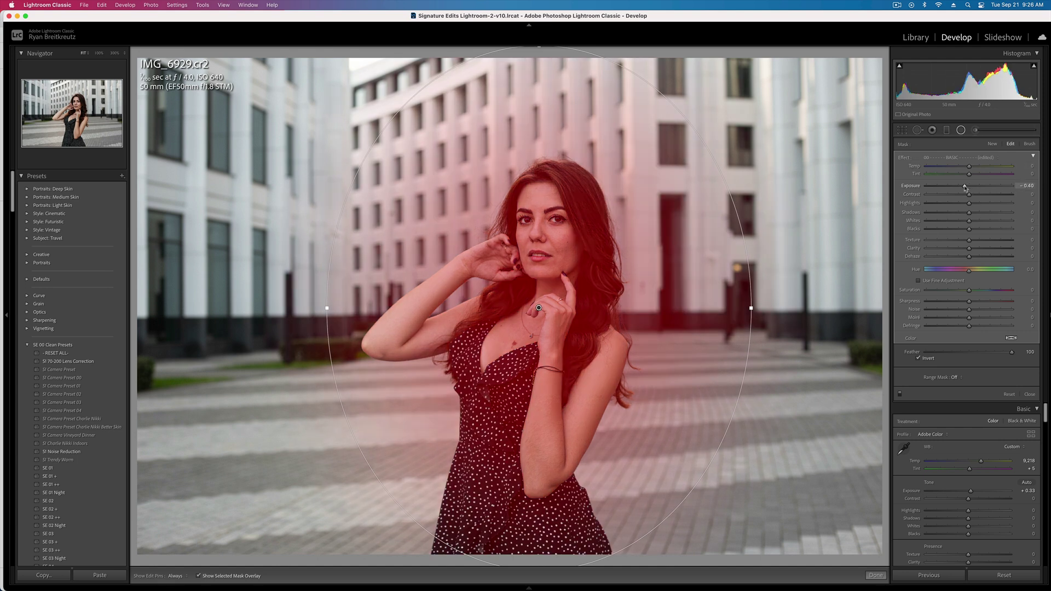
key("apostrophe")
key("o")
key("o")
key("o")
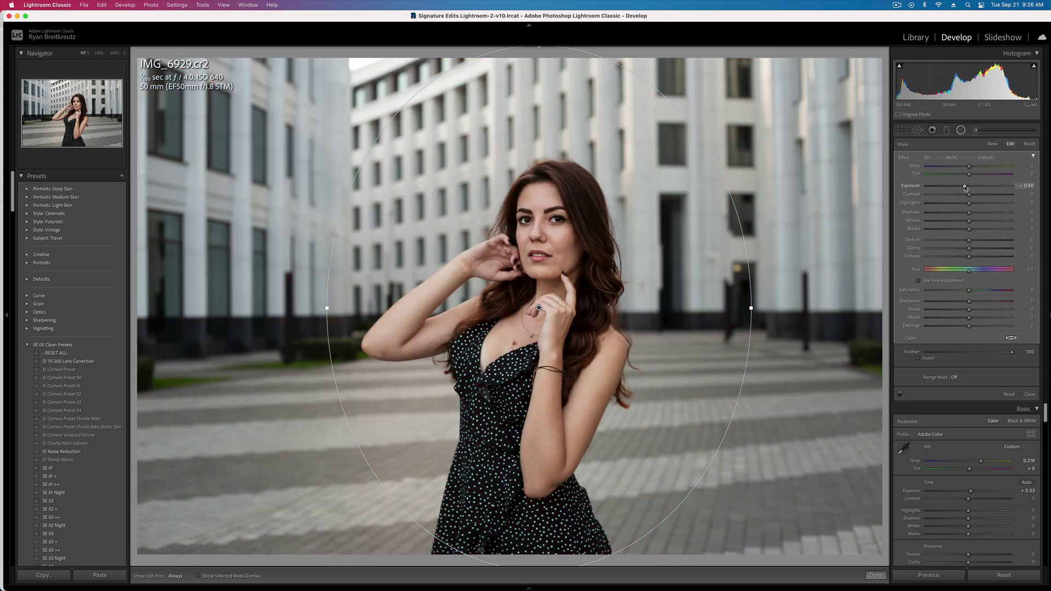
key("o")
key("o")
Step: Darken the surroundings to −1.01 exposure with Clarity −15, mild Dehaze and deeper blacks
left_click(962, 251)
left_click(965, 257)
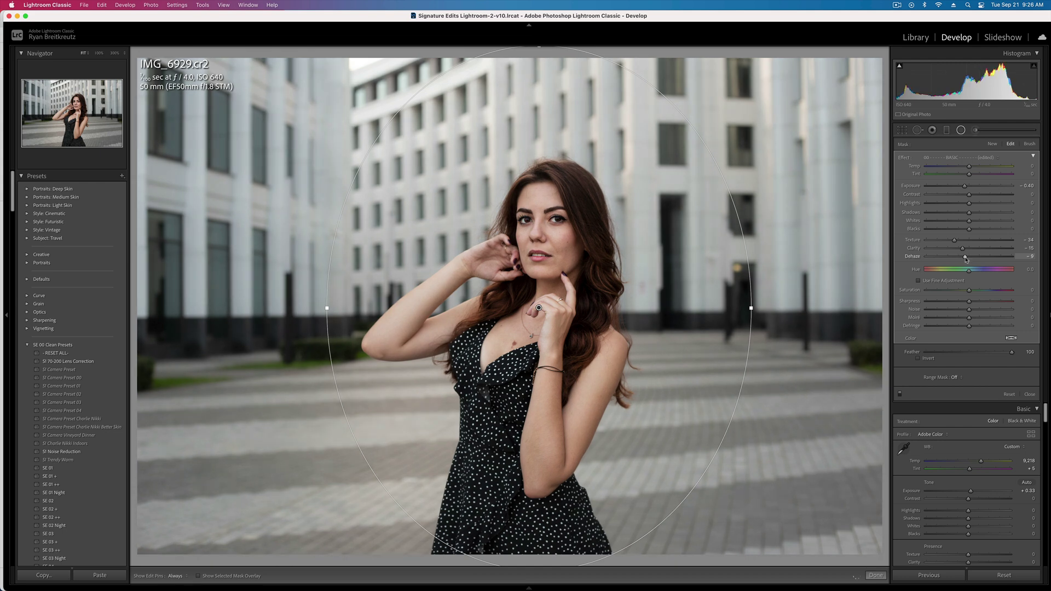
mouse_move(966, 260)
left_mouse_down()
mouse_move(927, 258)
mouse_move(967, 262)
left_mouse_up()
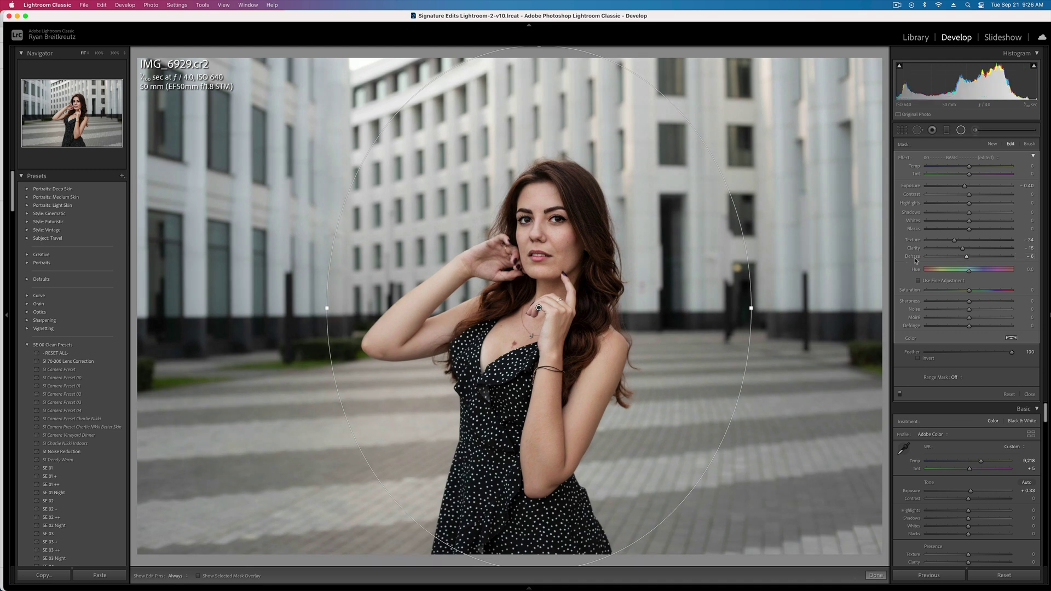
left_click_drag(938, 260, 962, 260)
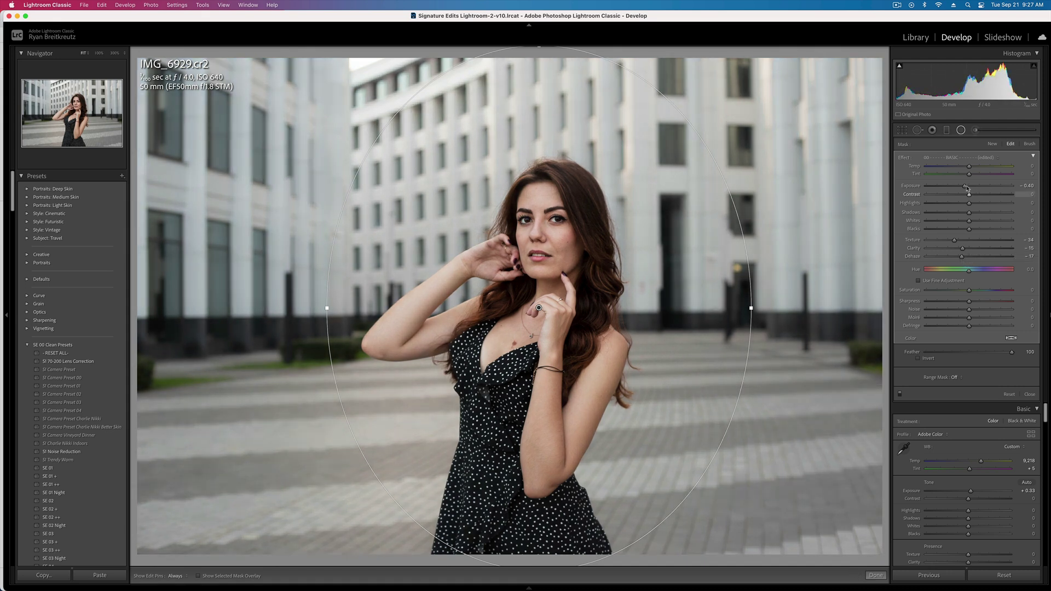
left_click_drag(964, 185, 1023, 206)
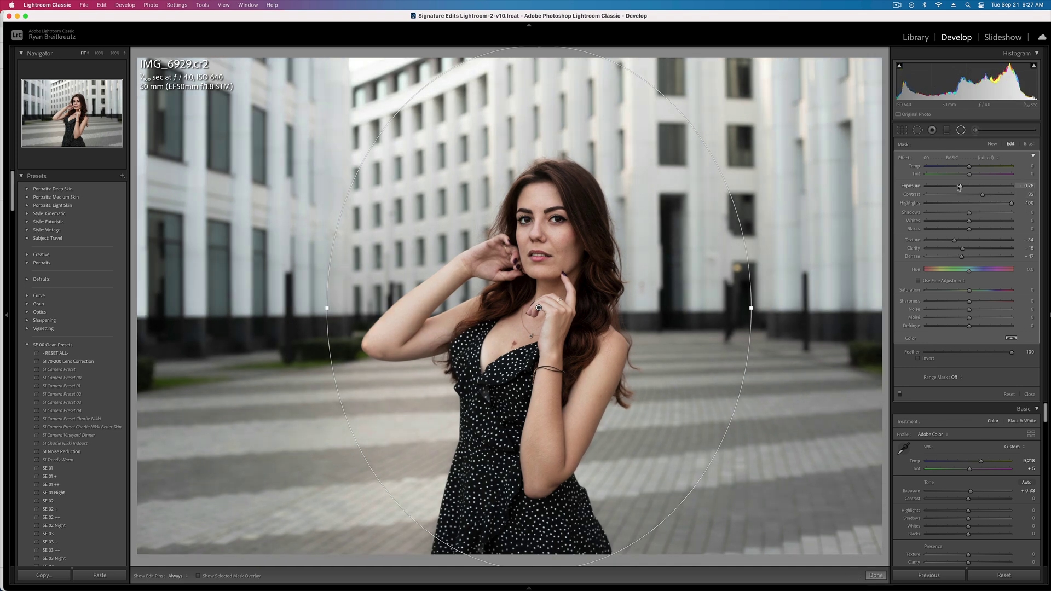
left_click_drag(960, 187, 959, 187)
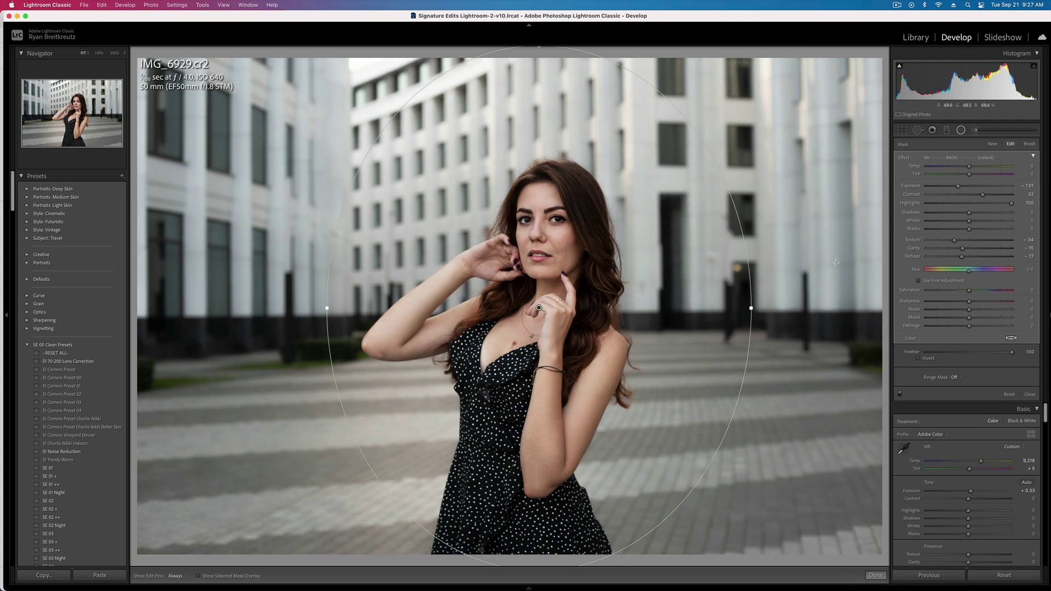
mouse_move(969, 229)
left_mouse_down()
mouse_move(955, 230)
mouse_move(996, 224)
mouse_move(987, 222)
left_mouse_up()
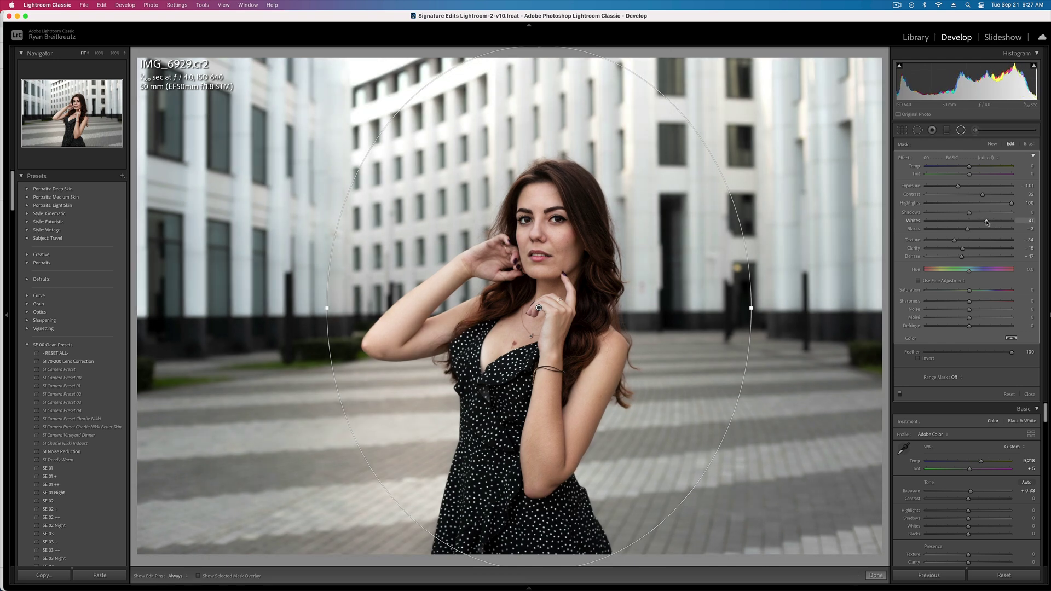
key("Return")
mouse_move(1030, 586)
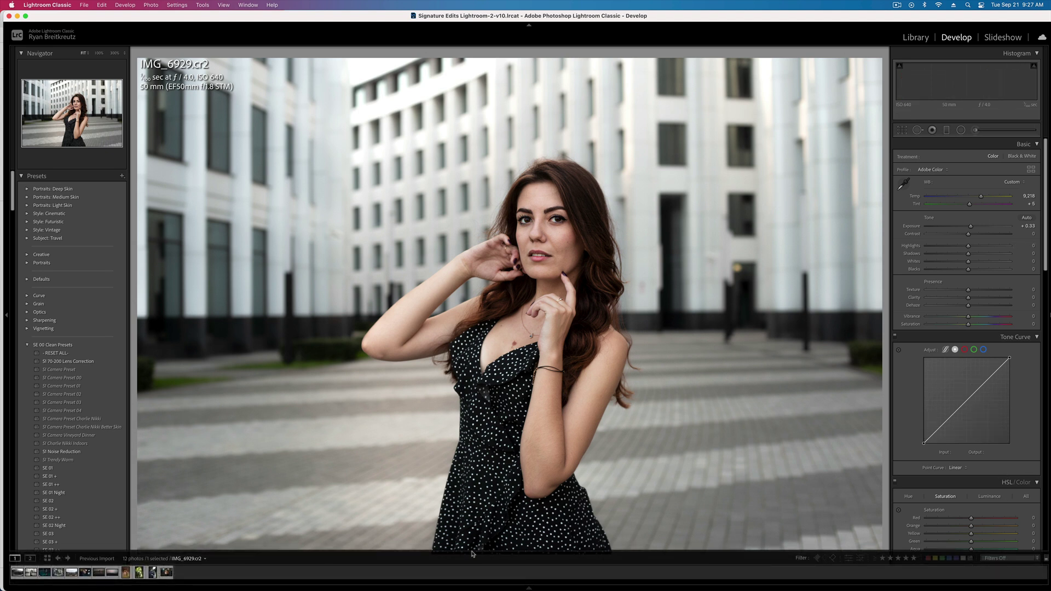
Step: Reselect IMG_6929.cr2, reset its develop settings, then undo the reset
key("super+d")
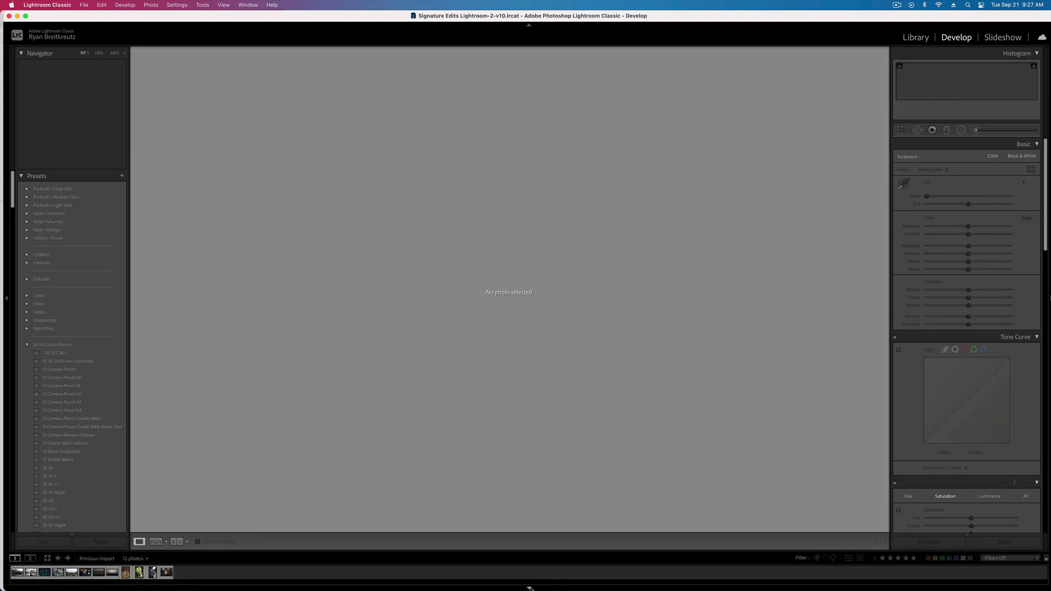
left_click(31, 572)
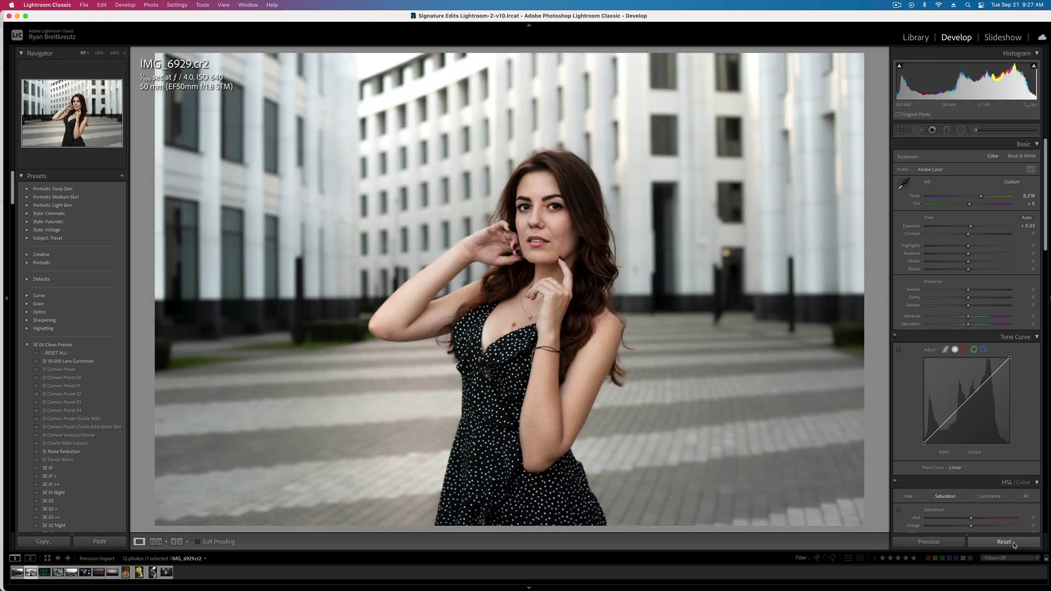
left_click(1014, 545)
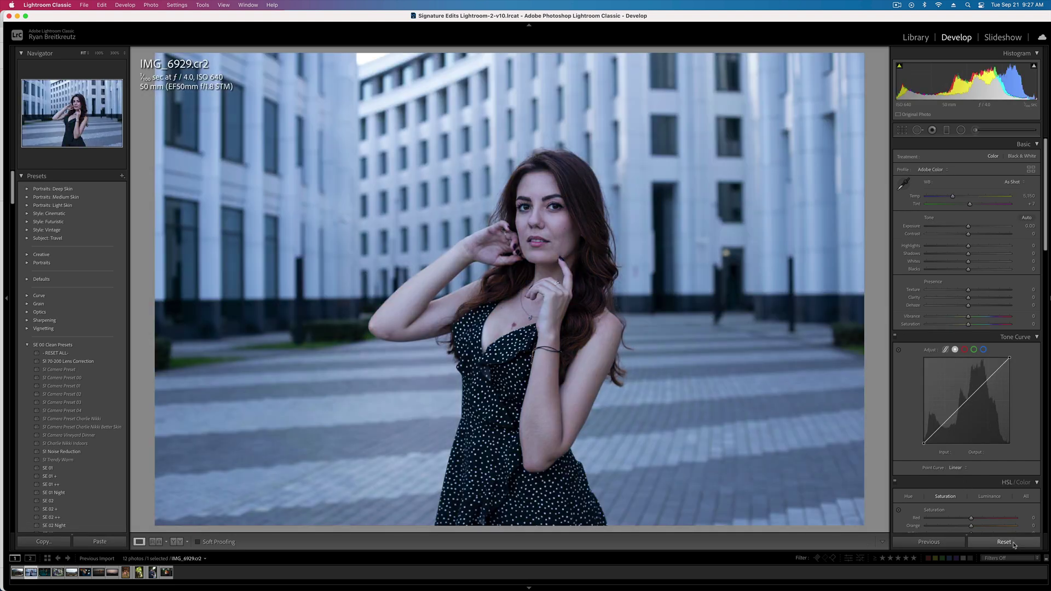
key("super+z")
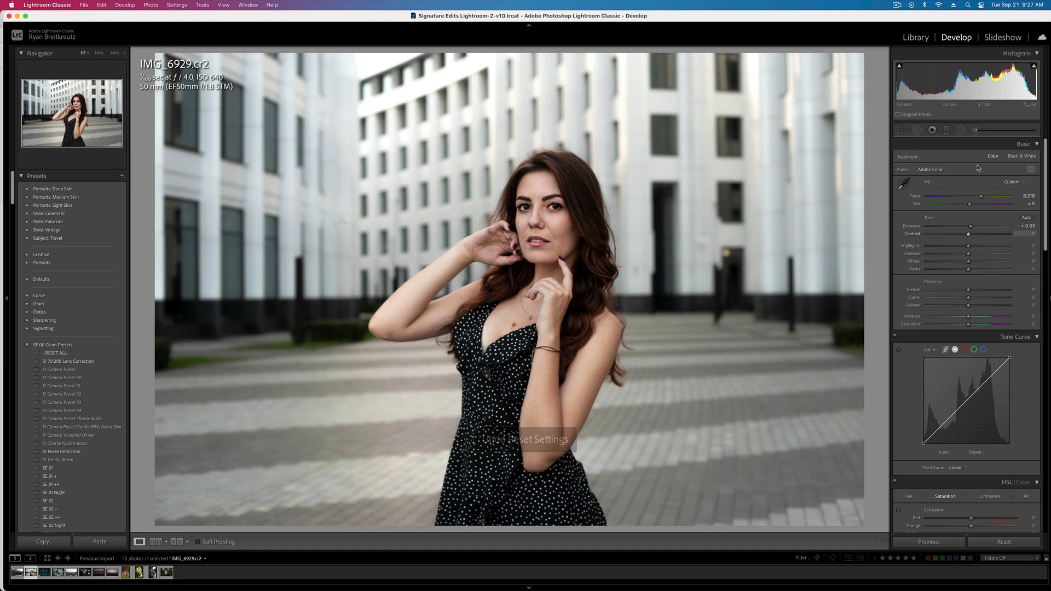
Step: Add a wide radial mask gently brightening the woman, compare before/after, then go to IMG_3051.CR2
key("shift+m")
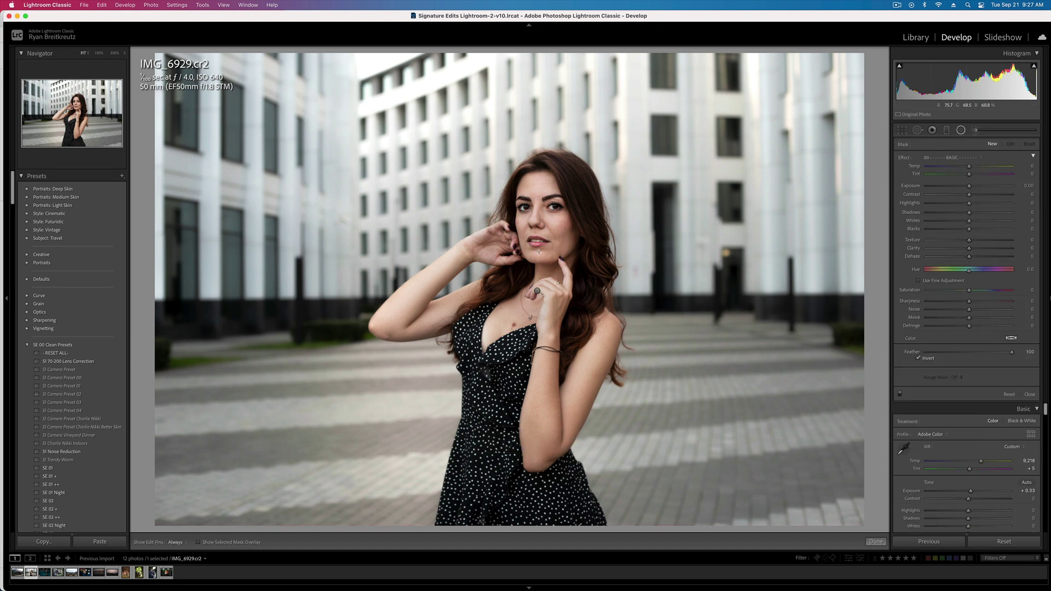
left_click_drag(538, 251, 620, 468)
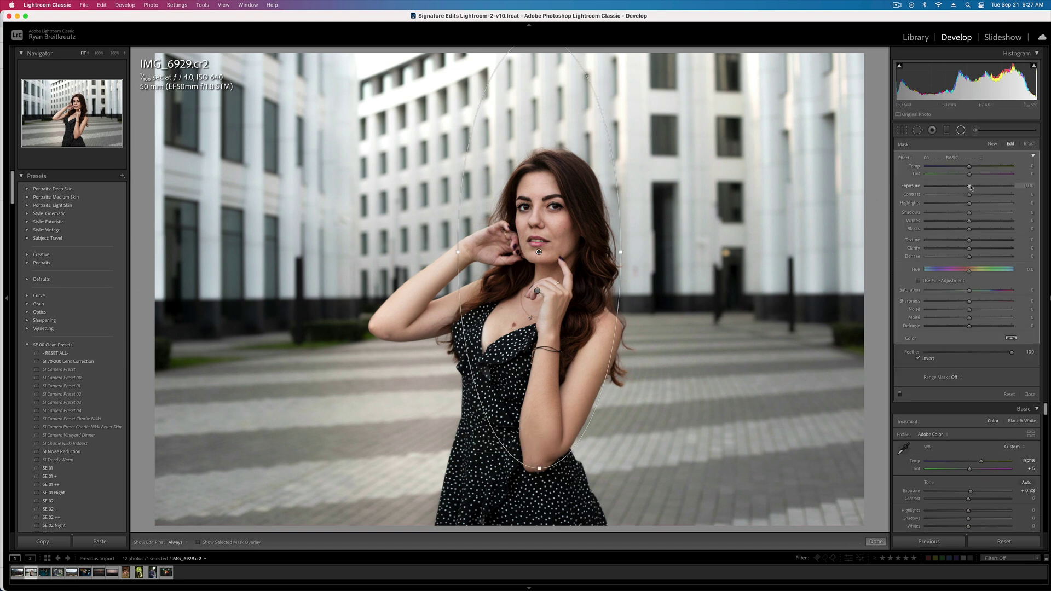
left_click_drag(970, 187, 978, 221)
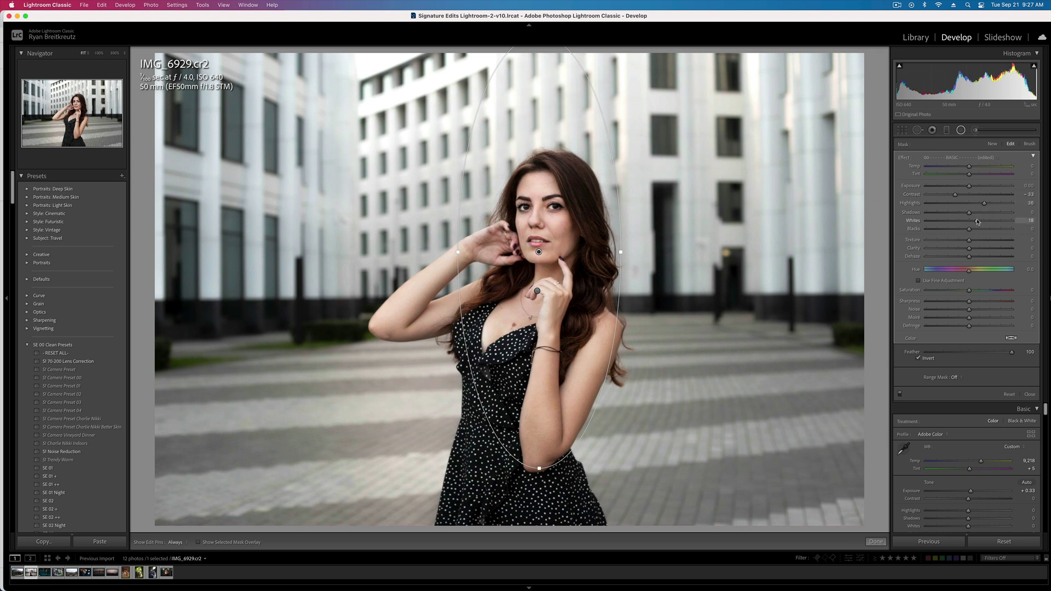
left_click_drag(621, 252, 533, 71)
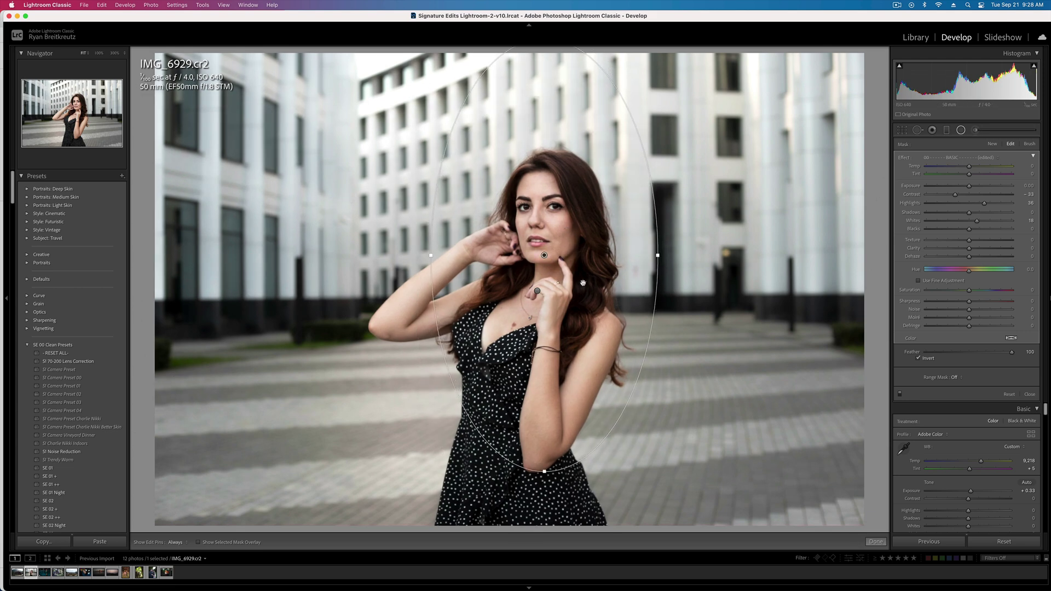
key("shift+m")
key("backslash")
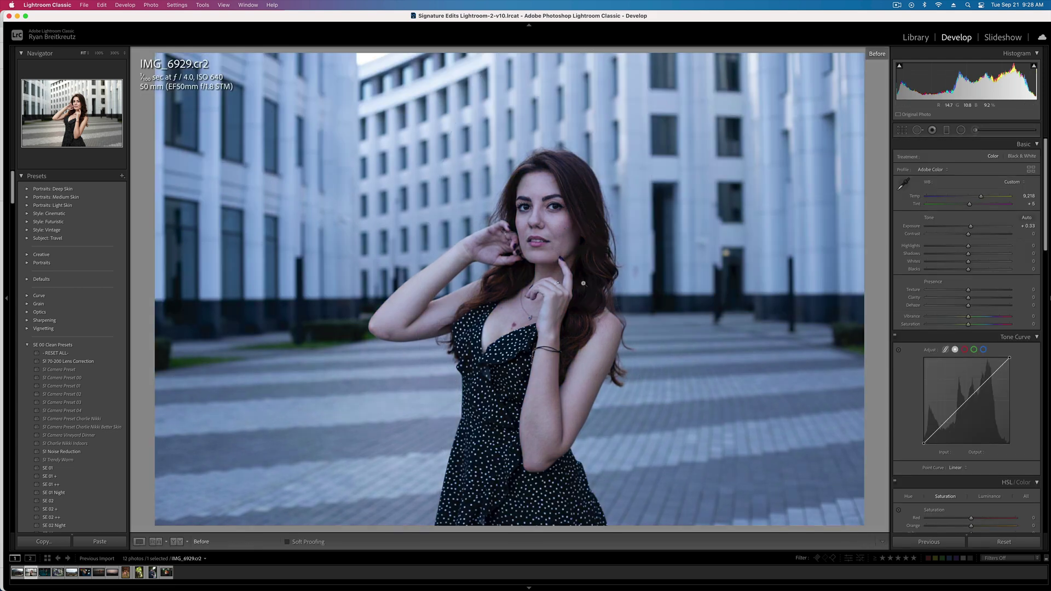
key("backslash")
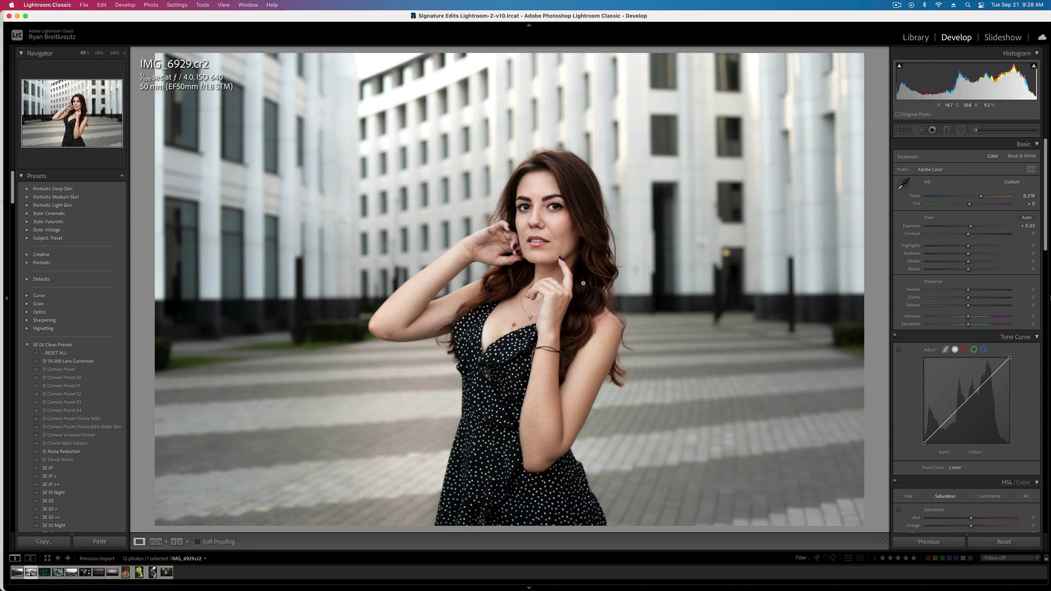
key("Right")
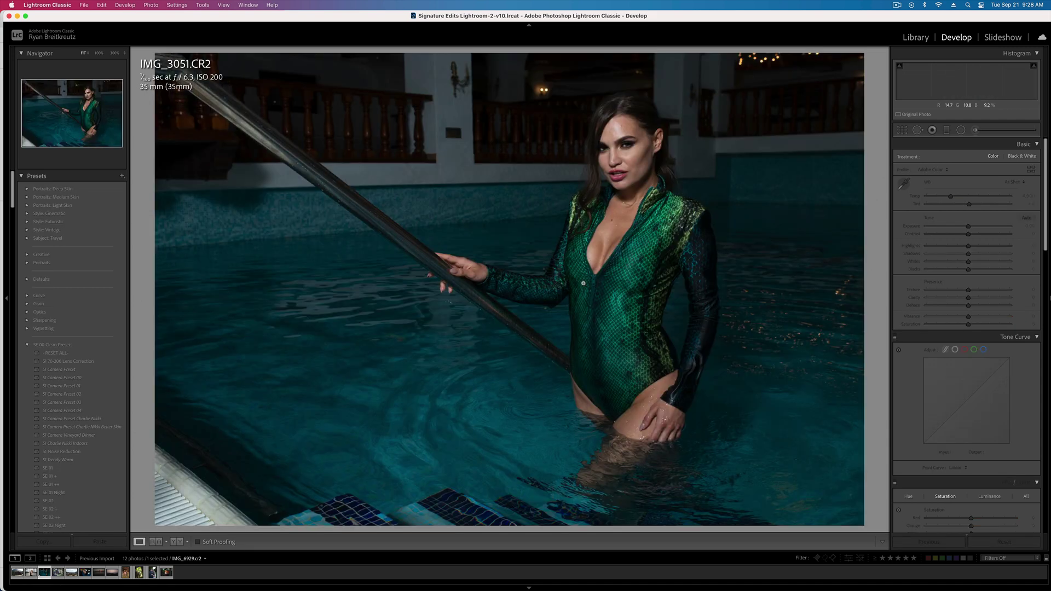
Step: Raise the pool photo's exposure to +0.90 and open the Adjustment Brush
left_click_drag(968, 226, 976, 228)
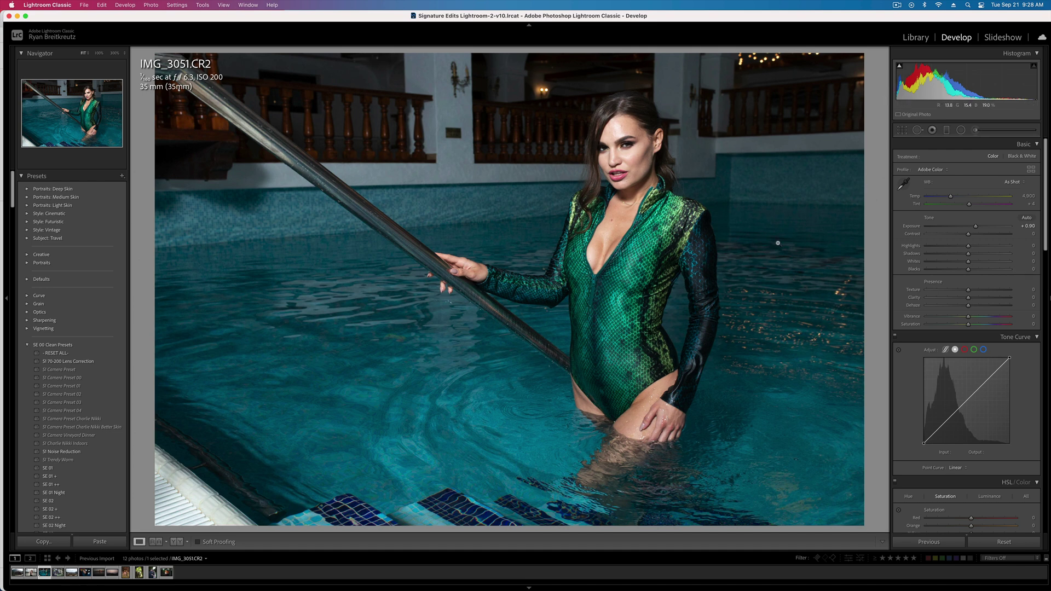
left_click(976, 131)
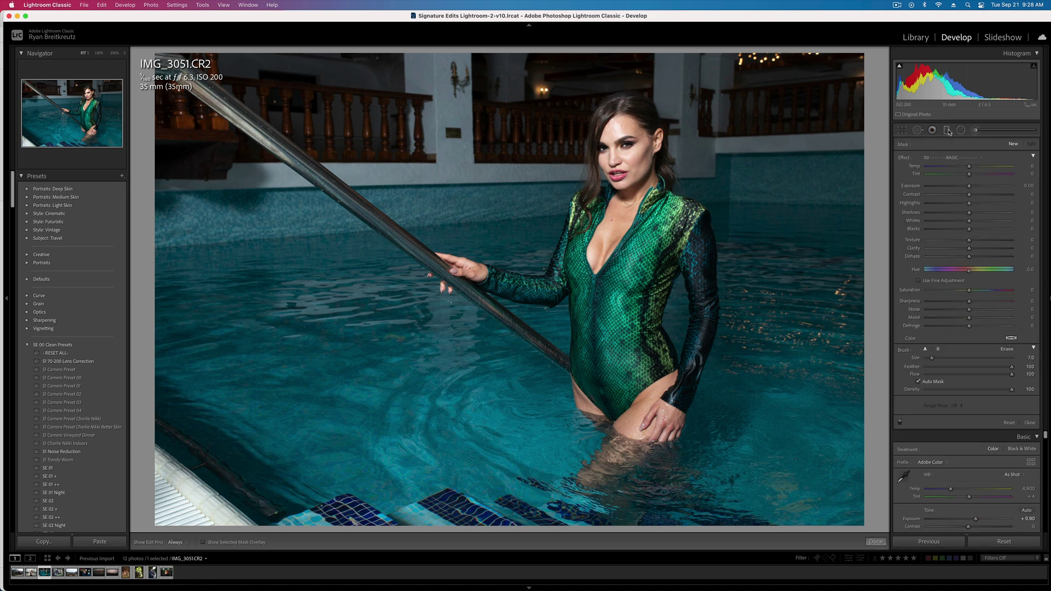
Step: Lay a diagonal graduated filter across the pool photo
key("m")
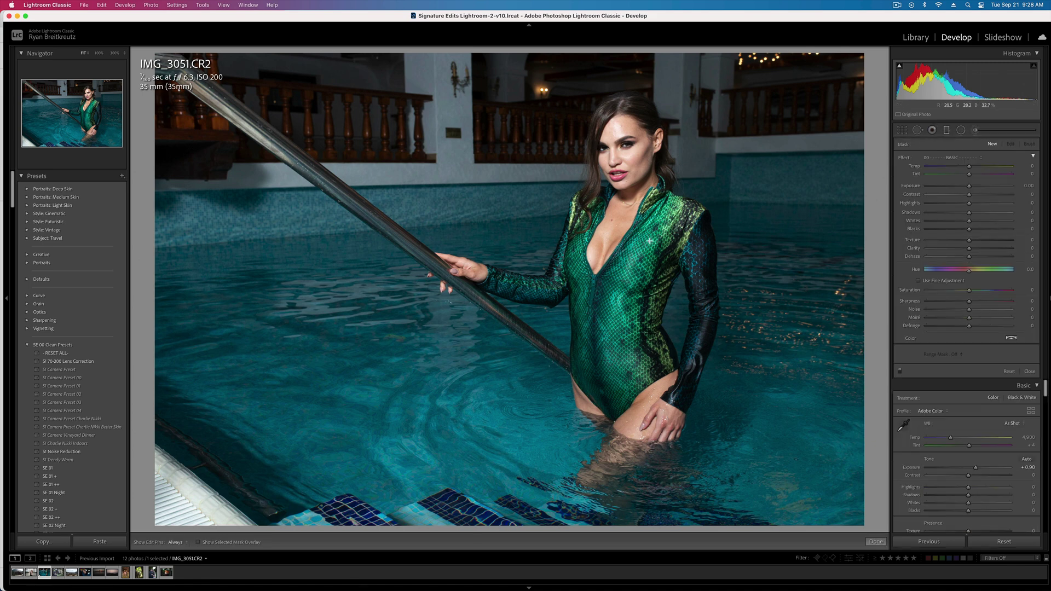
left_click_drag(246, 417, 540, 127)
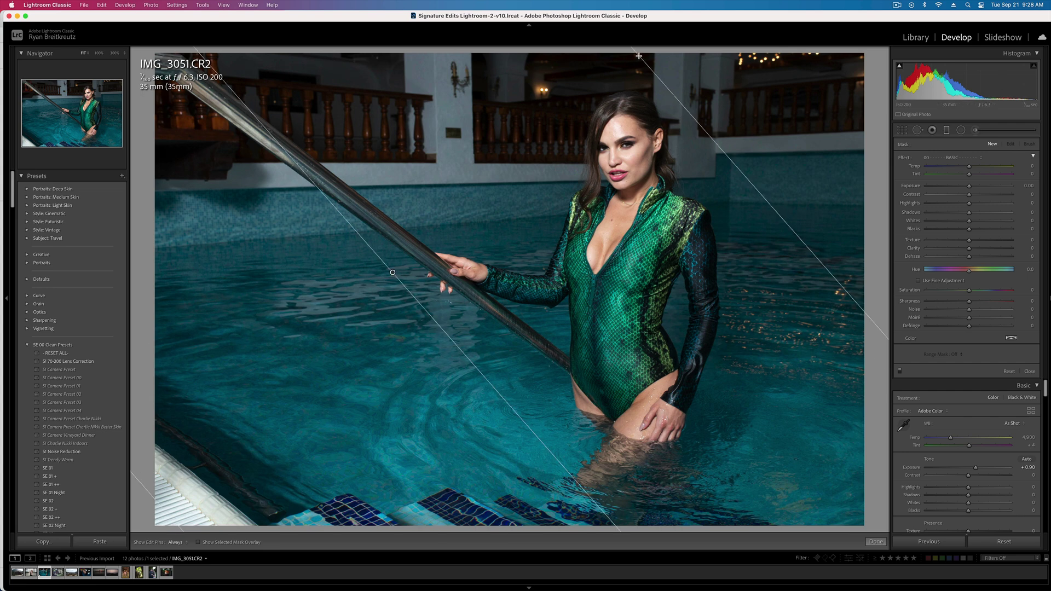
left_click_drag(708, 137, 343, 419)
left_click_drag(232, 416, 462, 240)
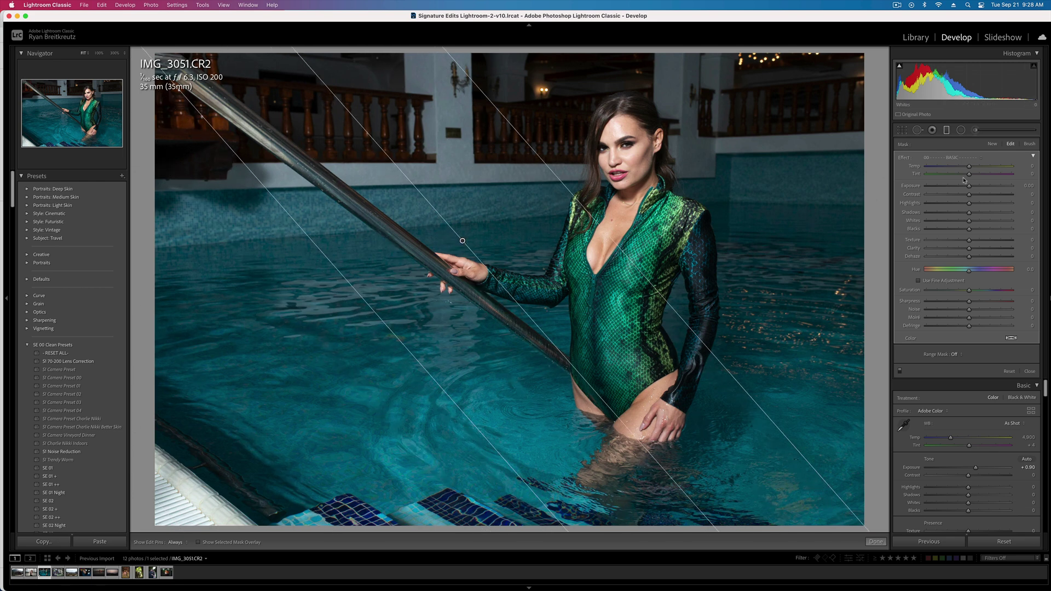
Step: Set the graduated filter to Exposure −0.98, Temp 39, Highlights 11, Shadows −23, Blacks −10
left_click_drag(969, 186, 962, 187)
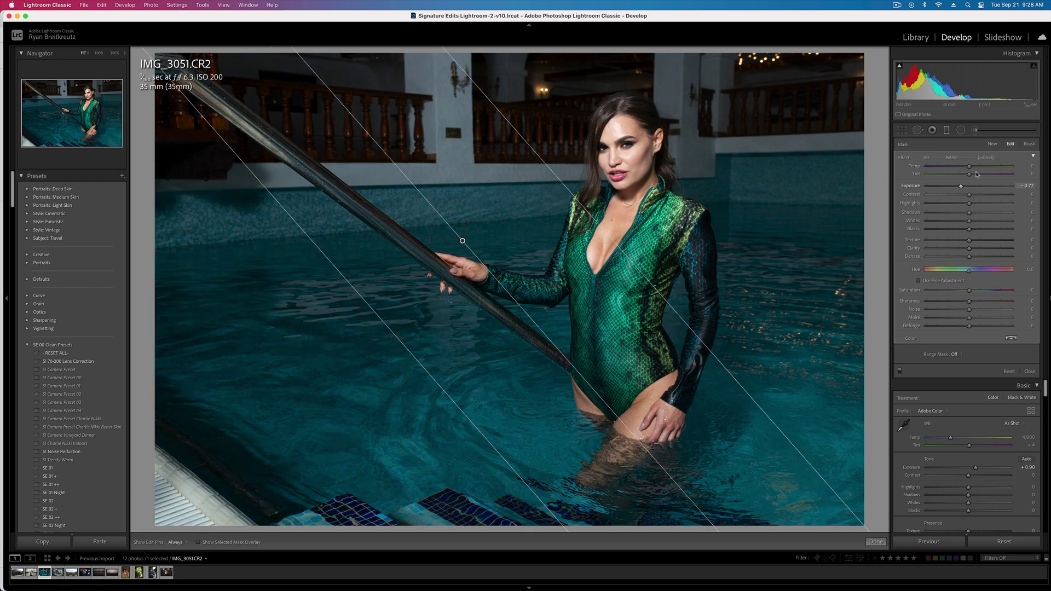
left_click_drag(973, 169, 995, 176)
left_click_drag(961, 187, 958, 188)
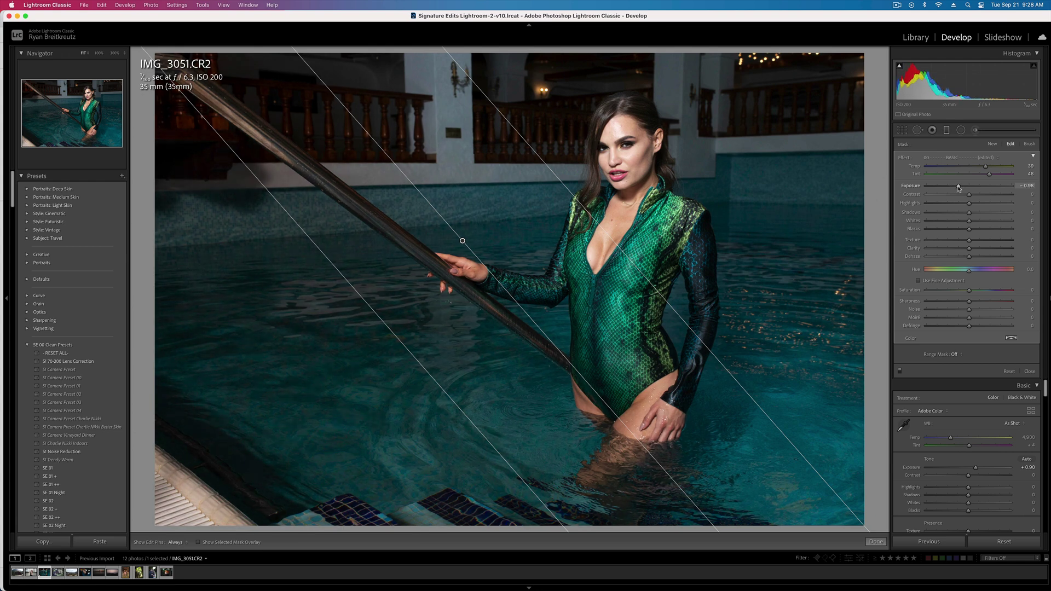
left_click(991, 204)
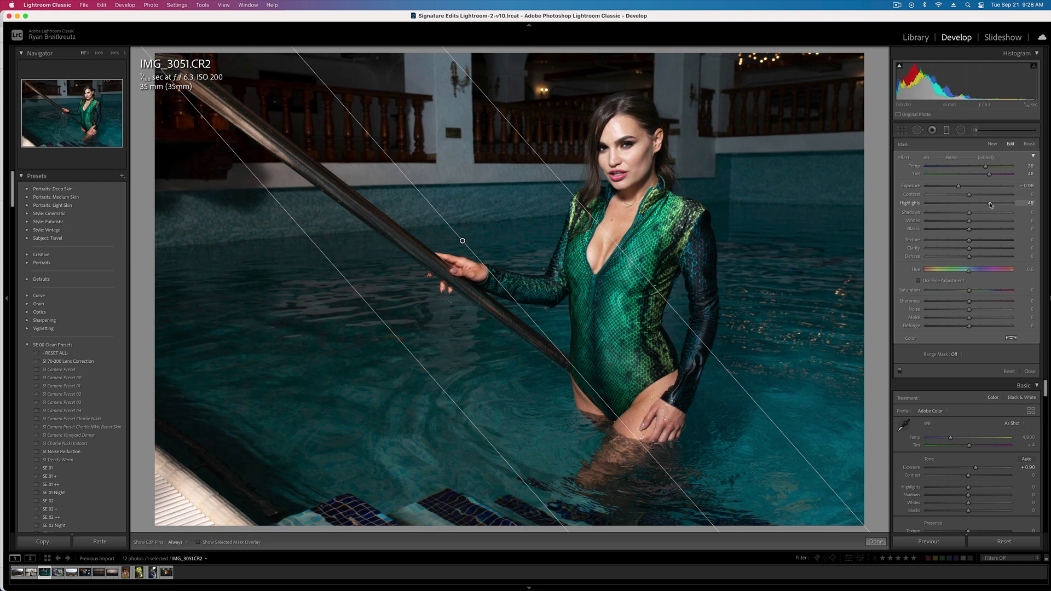
left_click(974, 204)
left_click(959, 213)
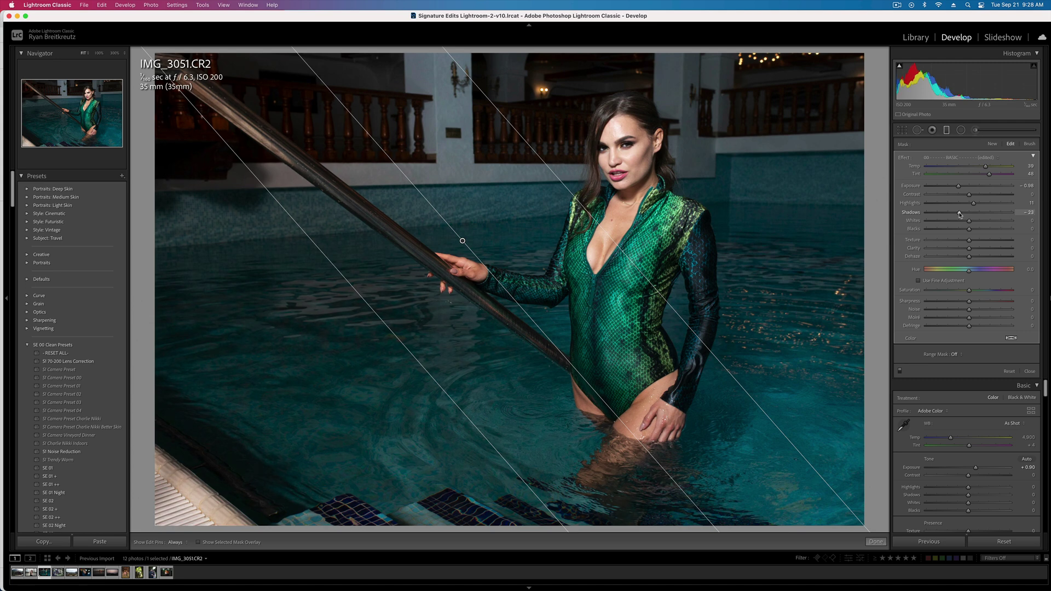
left_click(959, 229)
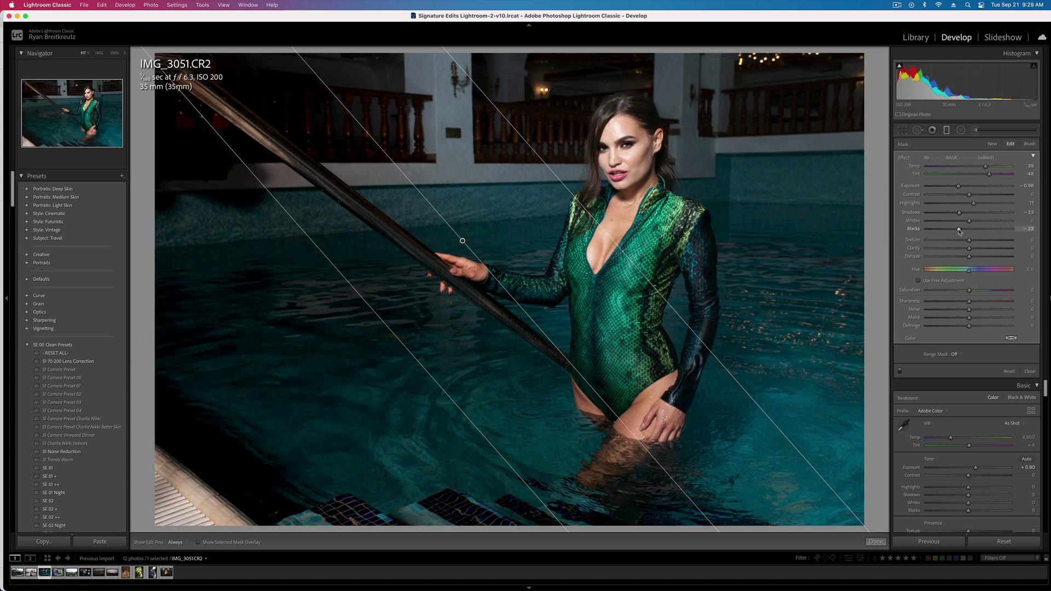
left_click_drag(959, 230, 966, 230)
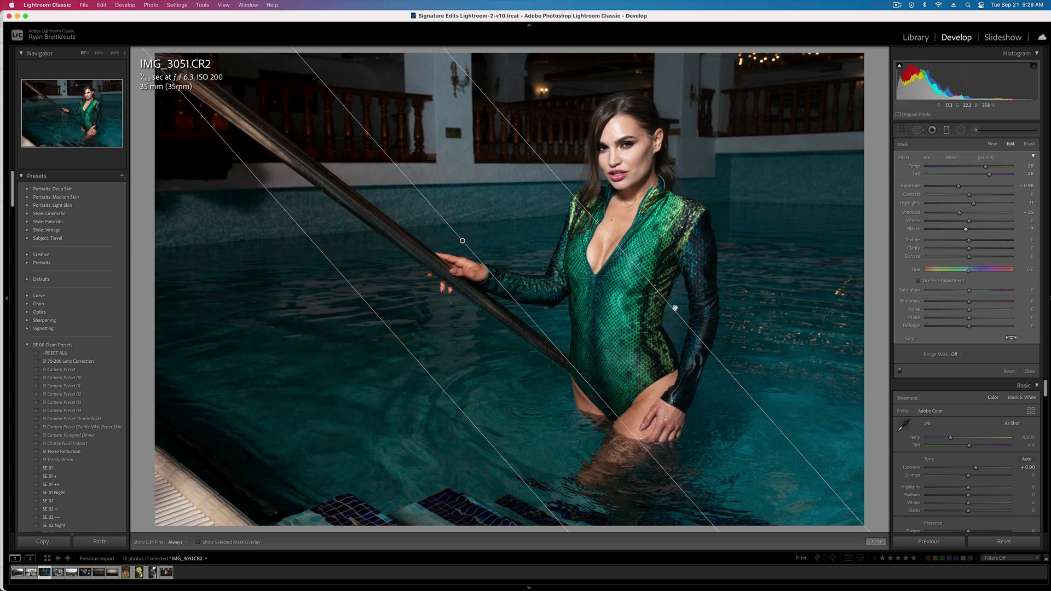
Step: Rotate the gradient to a shallower angle and spread its guide lines wider
left_click_drag(536, 326, 549, 314)
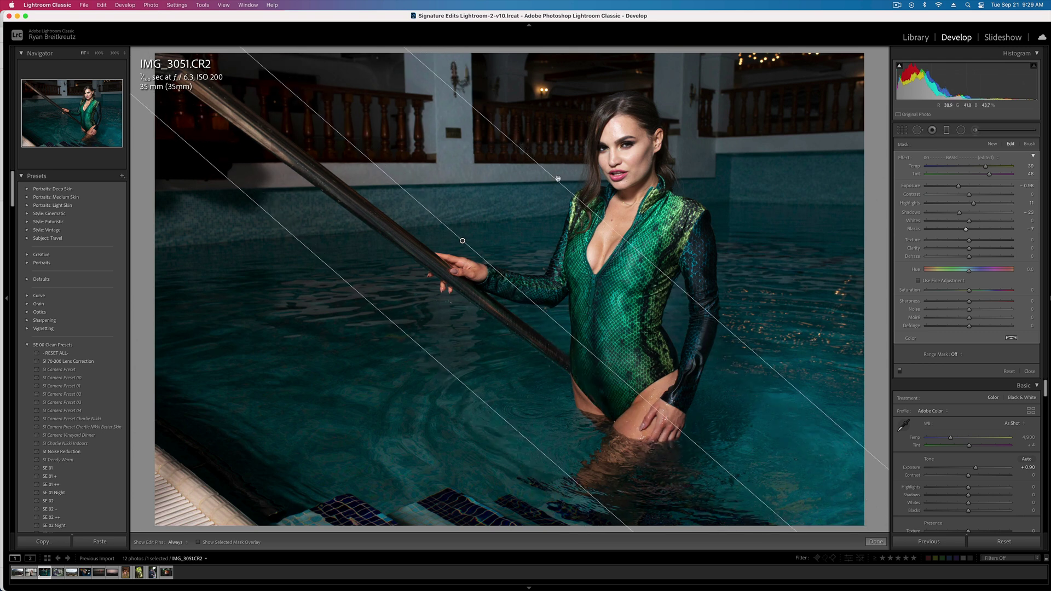
left_click_drag(557, 183, 590, 268)
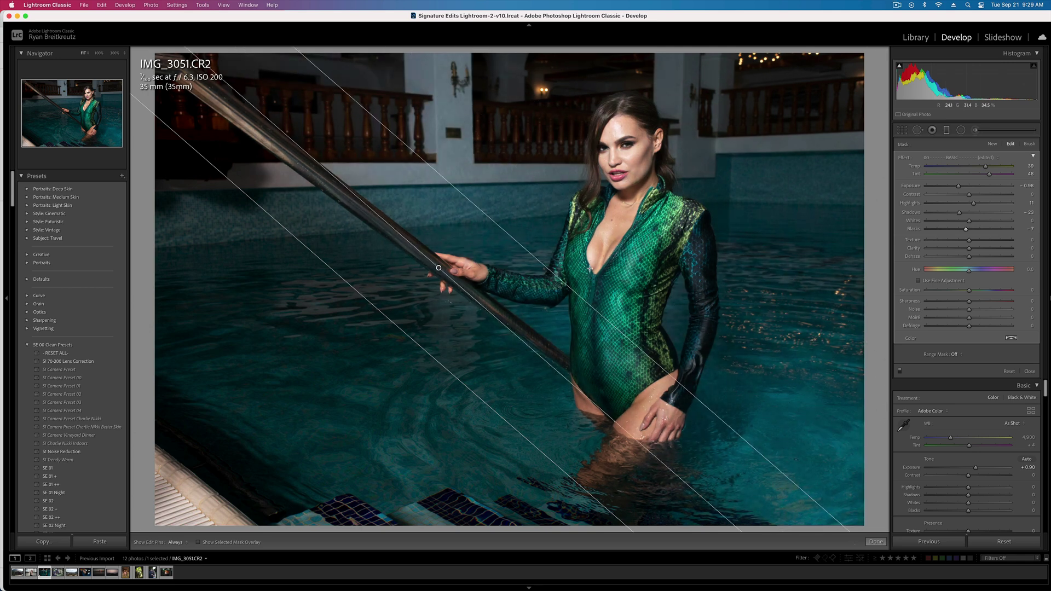
left_click_drag(446, 372, 381, 456)
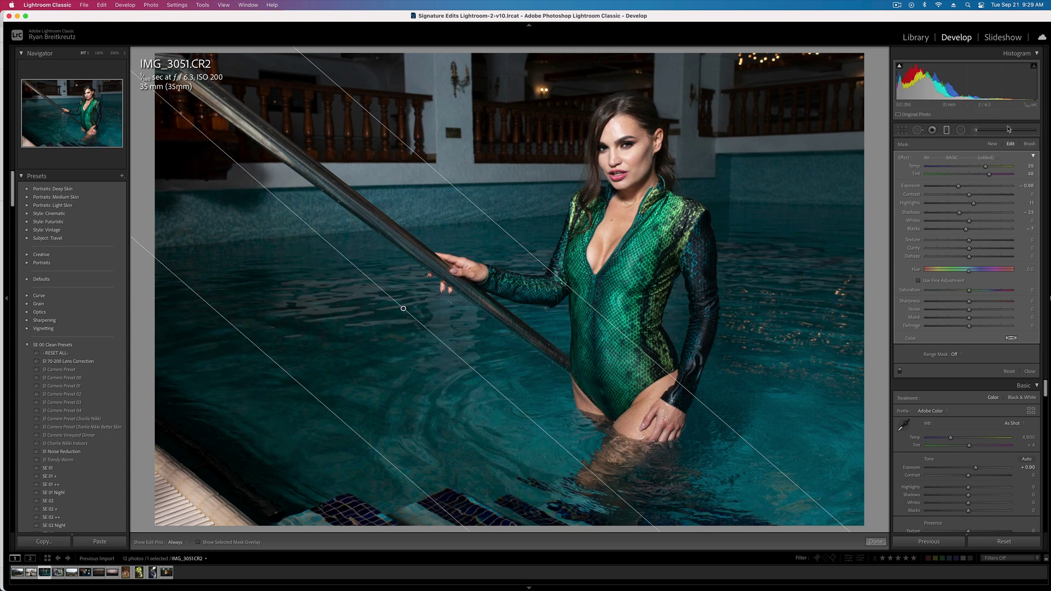
Step: Add a second diagonal graduated filter with Exposure −0.40
left_click(993, 144)
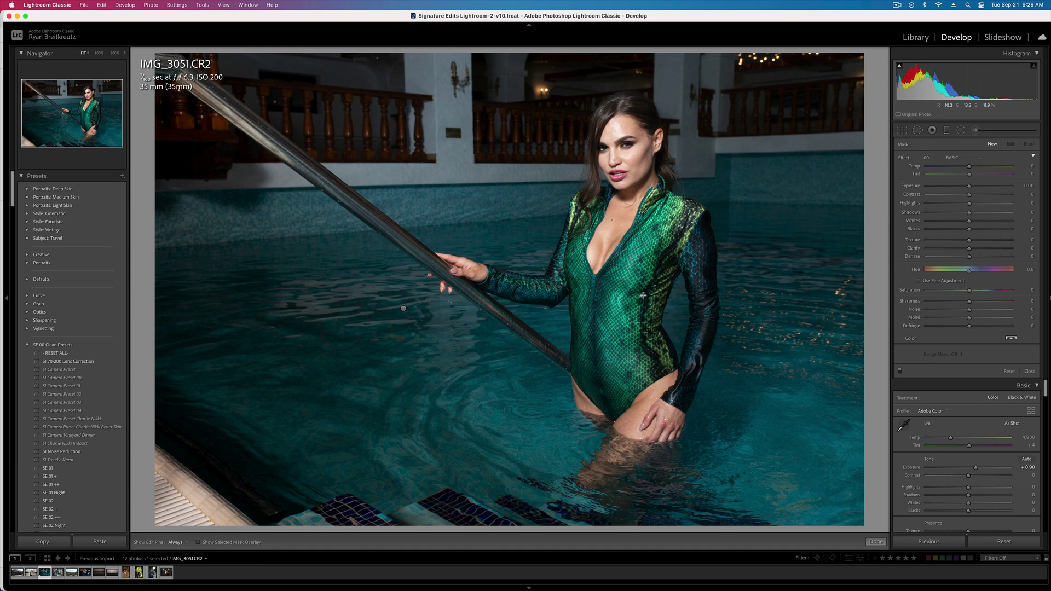
left_click_drag(611, 227, 783, 418)
left_click(988, 188)
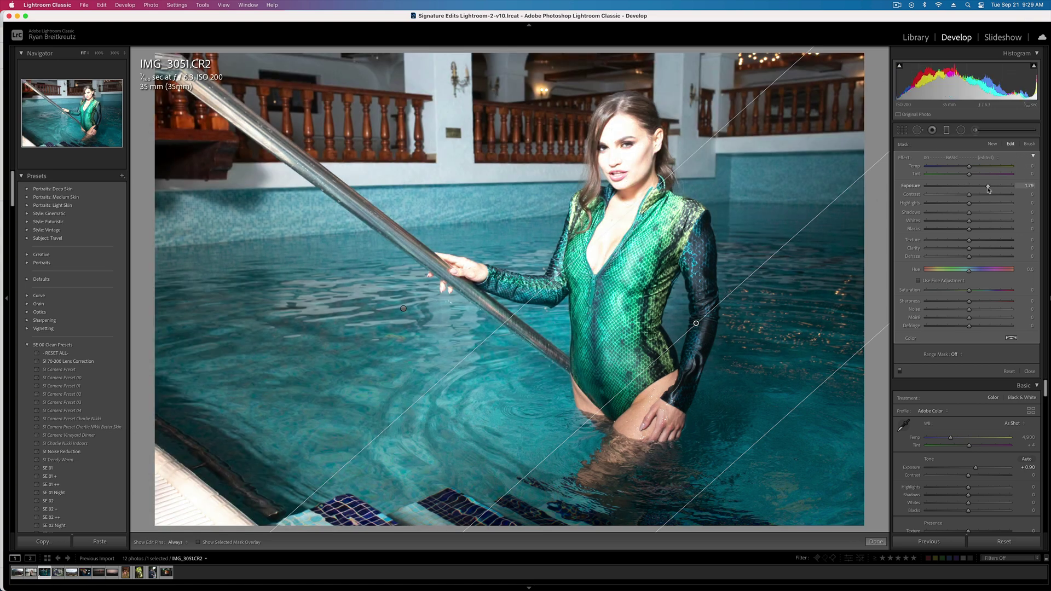
left_click_drag(989, 189, 960, 187)
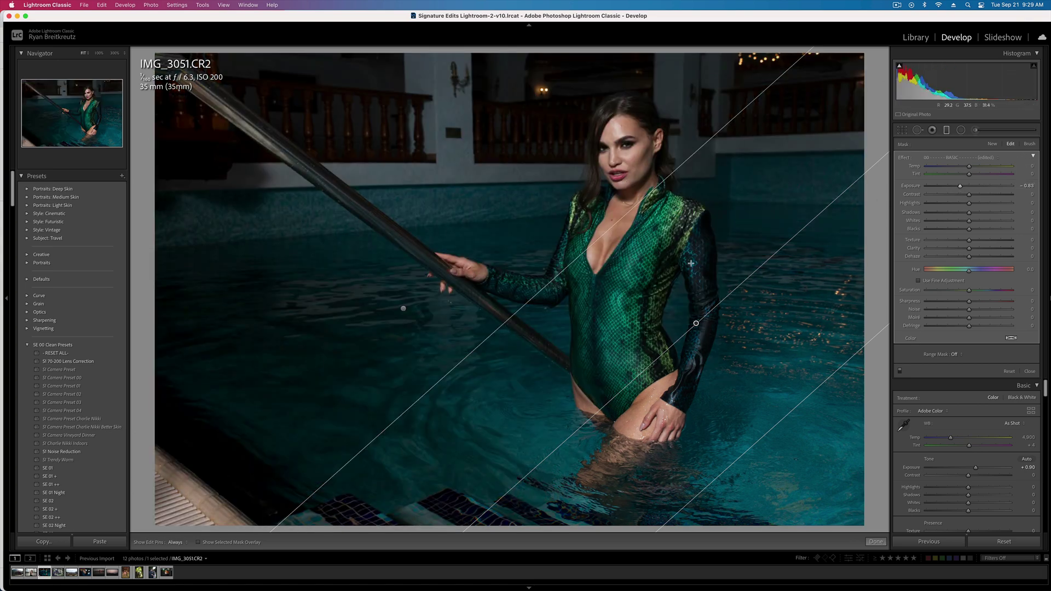
left_click_drag(729, 294, 520, 457)
left_click_drag(959, 186, 965, 187)
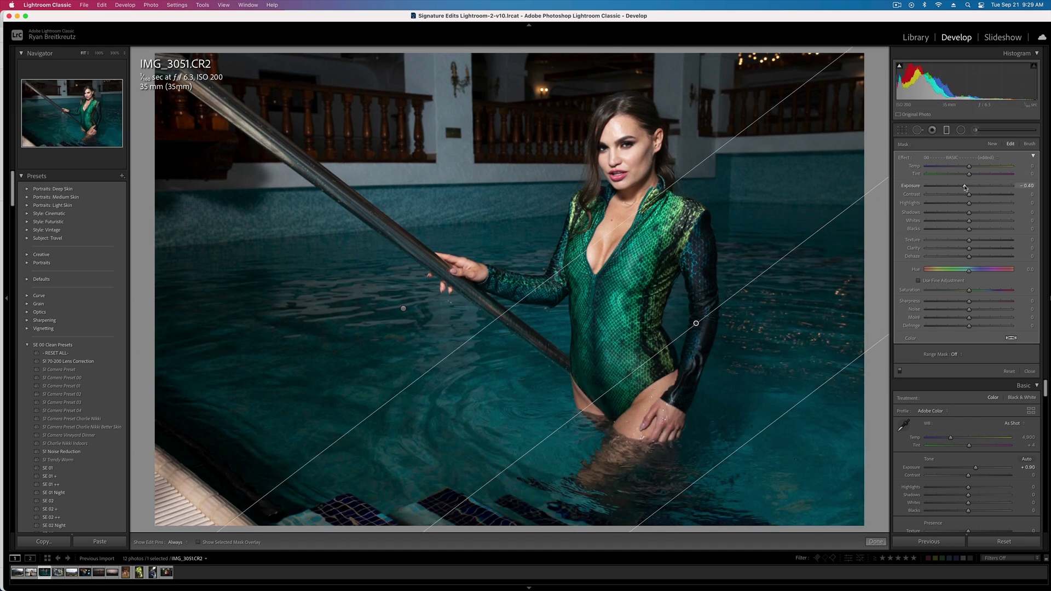
Step: Close masking and toggle the before/after comparison
key("m")
key("backslash")
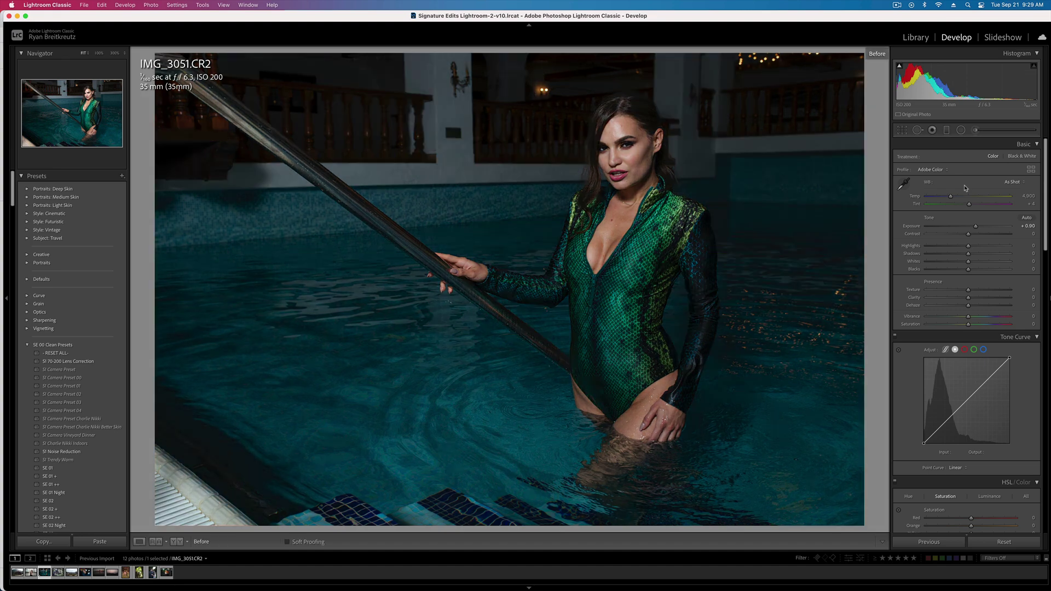
key("backslash")
key("backslash")
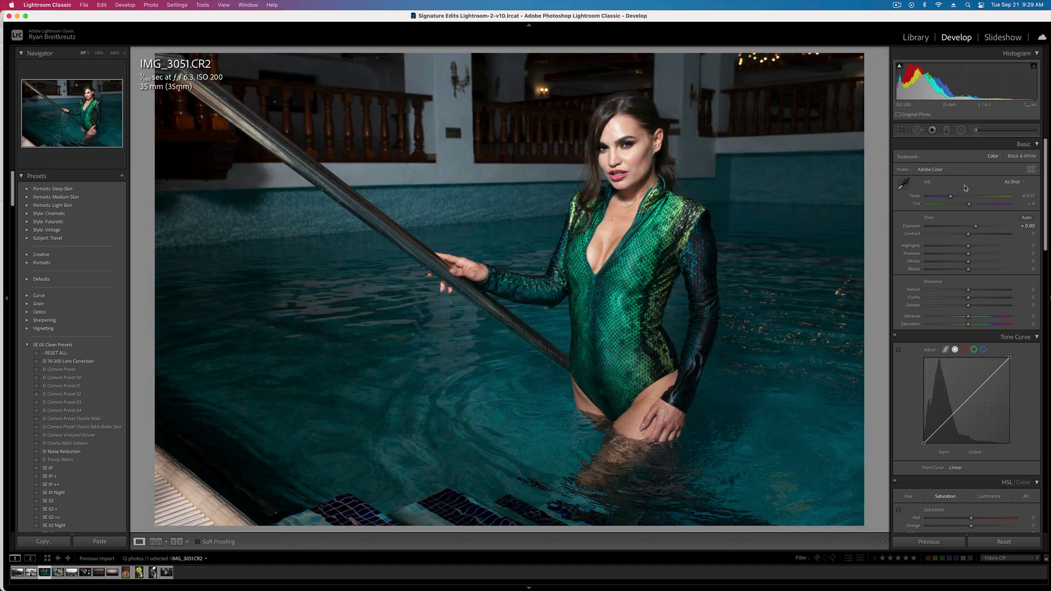
key("backslash")
Step: Paint an Adjustment Brush mask over the face skin with an enlarged brush
left_click(961, 130)
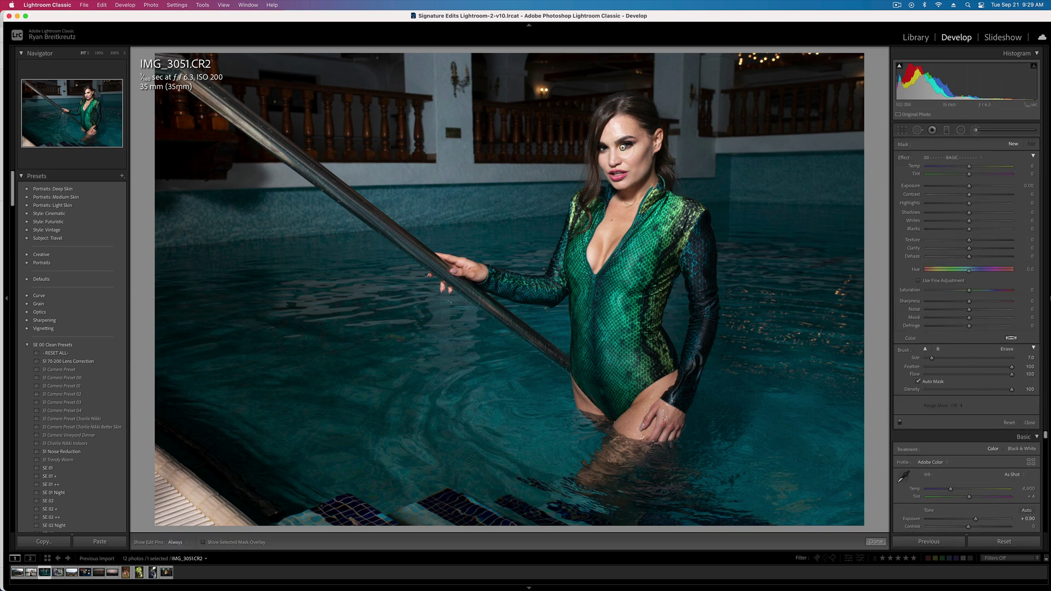
key("h")
scroll(618, 151, "up", 3)
left_click(624, 131)
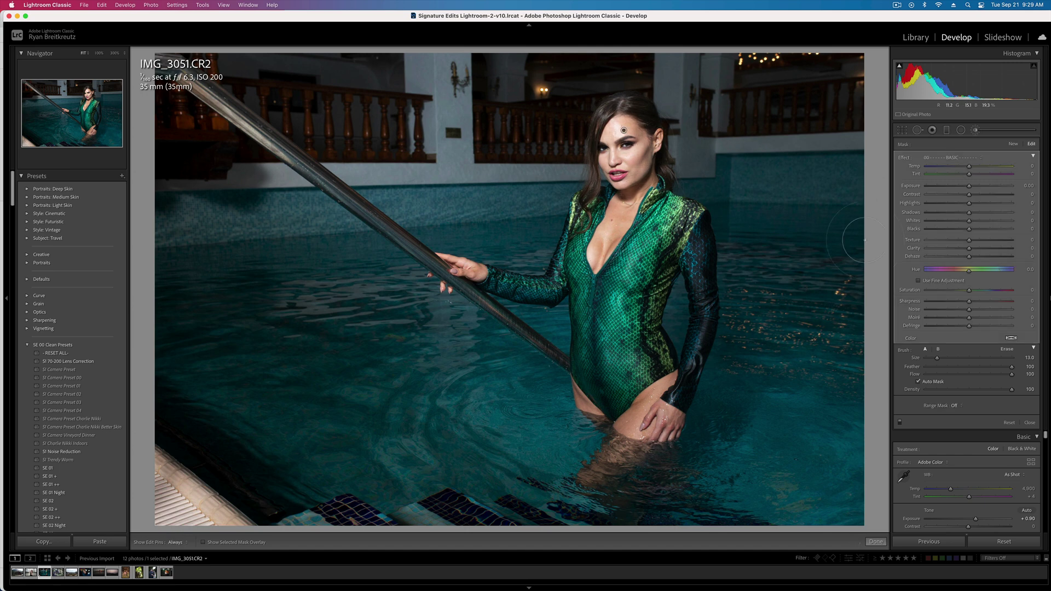
mouse_move(969, 195)
left_mouse_down()
mouse_move(942, 195)
mouse_move(957, 203)
left_mouse_up()
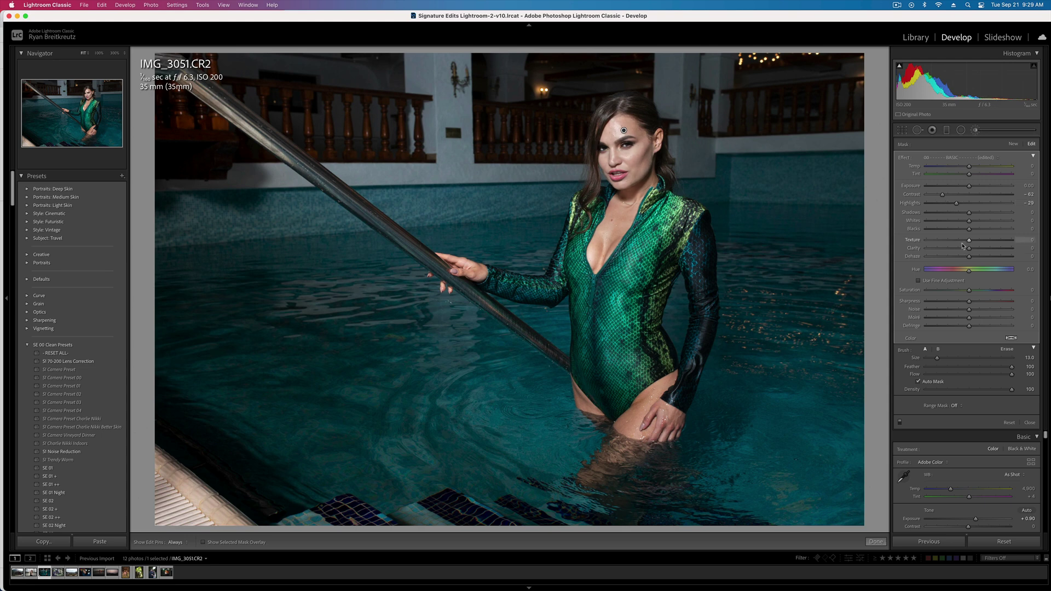
Step: Set the face mask's Clarity to -27 with a slight Dehaze, then shrink the brush
left_click_drag(959, 247, 961, 250)
left_click_drag(958, 256, 959, 256)
mouse_move(964, 259)
left_mouse_down()
mouse_move(952, 260)
mouse_move(967, 261)
left_mouse_up()
scroll(594, 131, "down", 3)
key("h")
key("h")
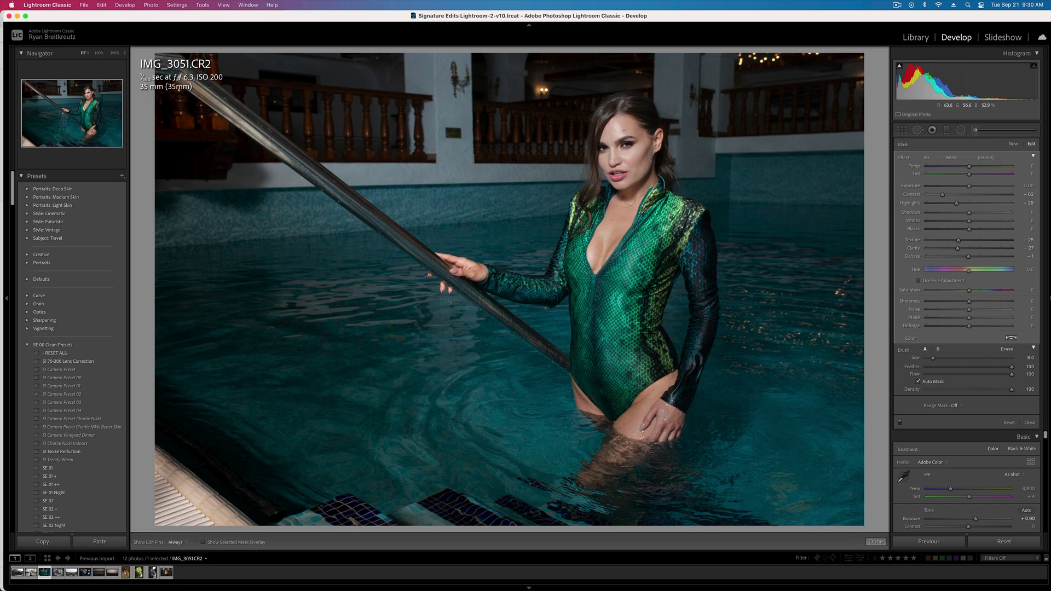
Step: Restore the accidentally deleted face mask and fine-tune its Highlights
key("h")
key("h")
key("bracketright")
key("Delete")
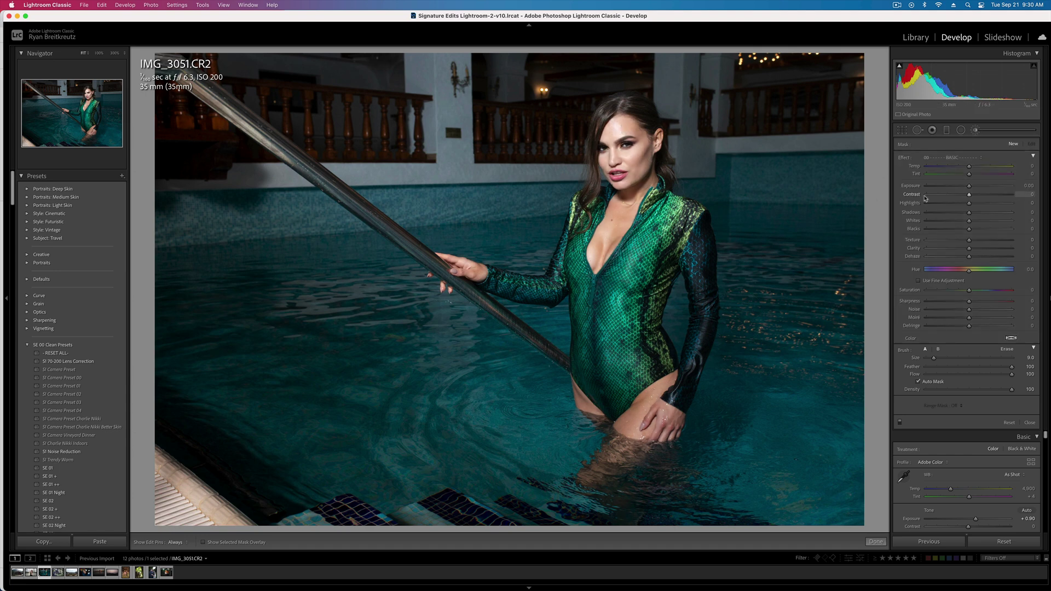
key("super+z")
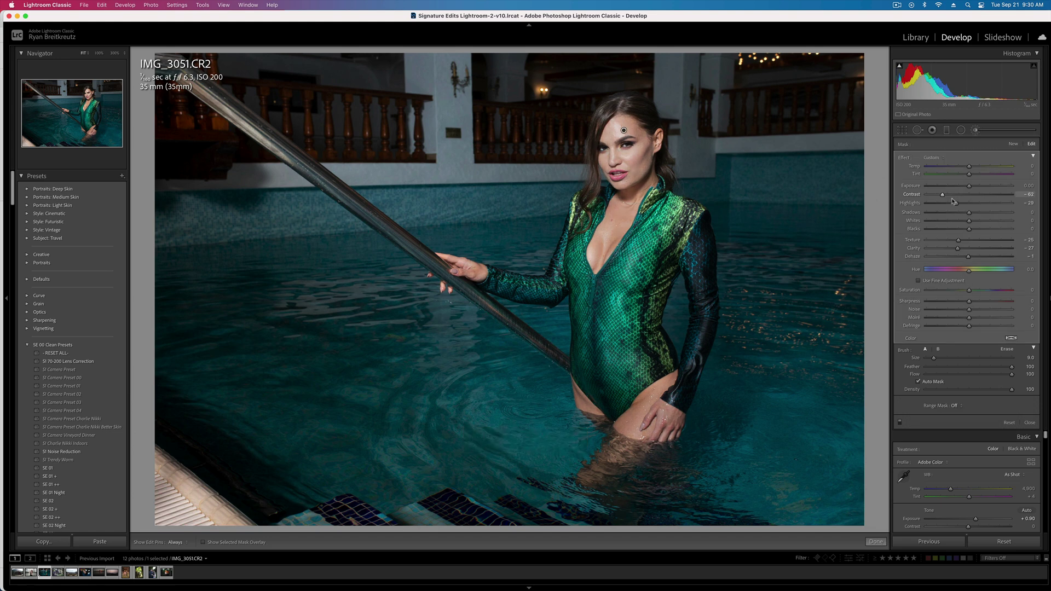
left_click(943, 206)
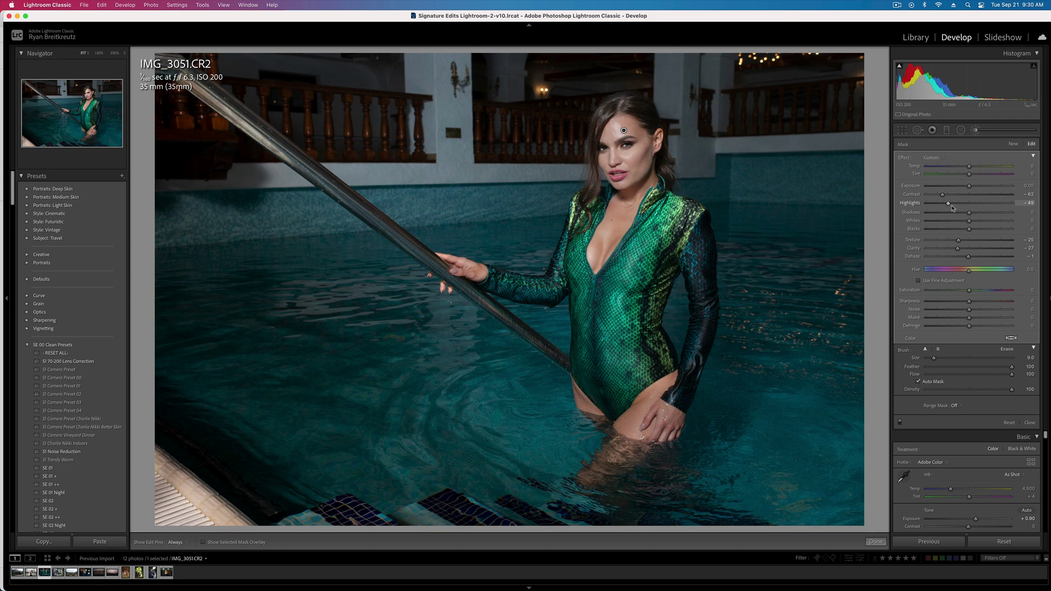
left_click_drag(953, 208, 905, 199)
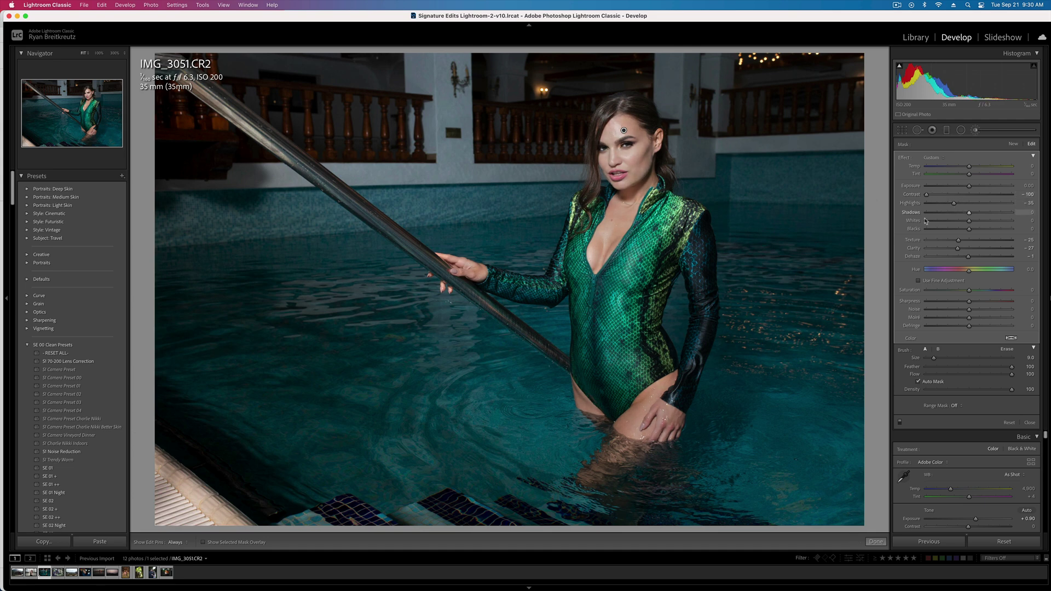
Step: Zoom into a 100% view centred on the model's face
key("k")
left_click(624, 147)
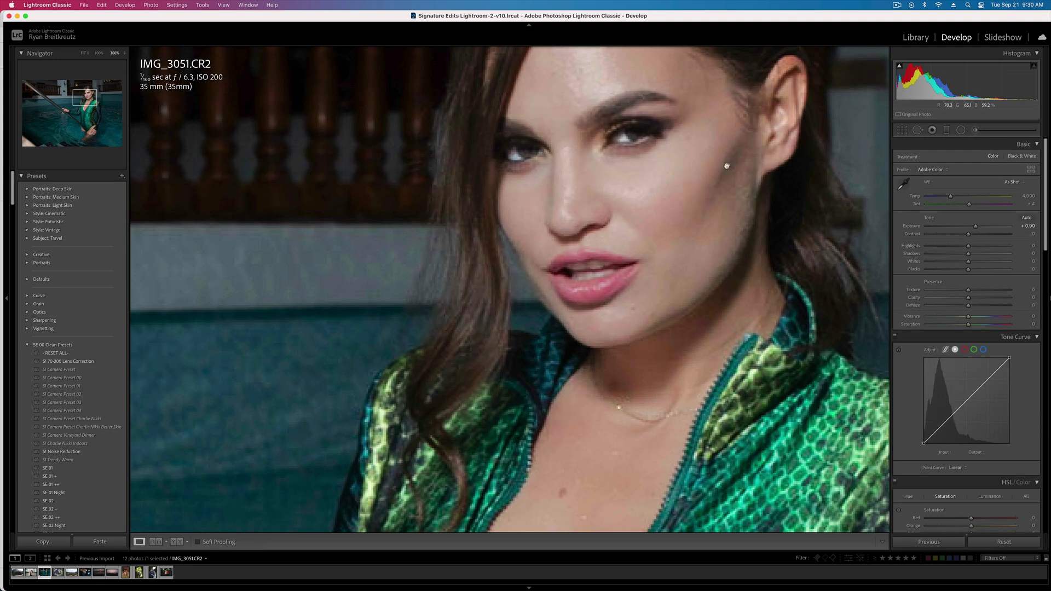
left_click(90, 95)
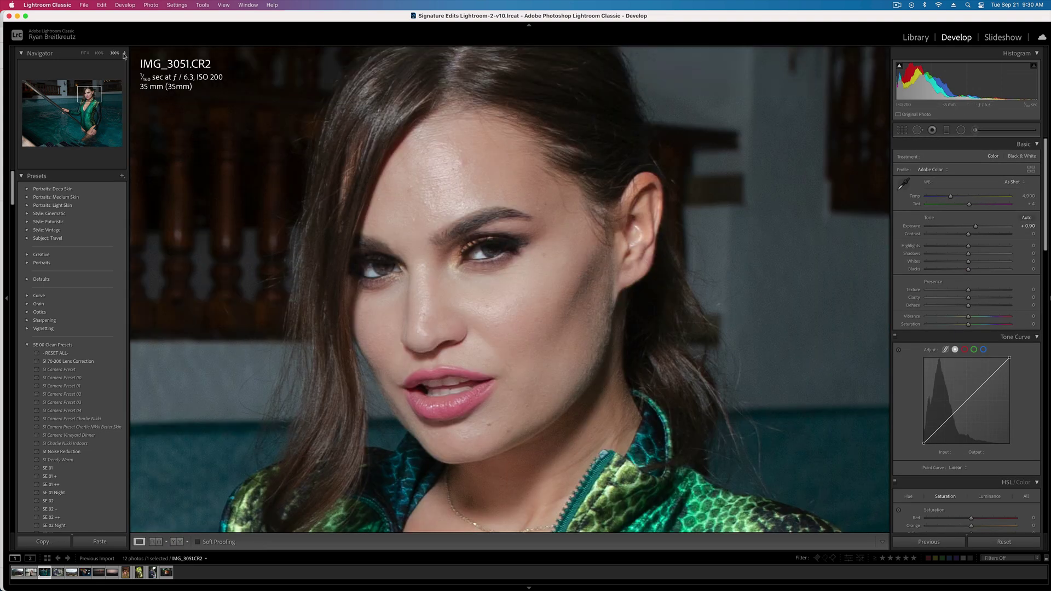
left_click(104, 54)
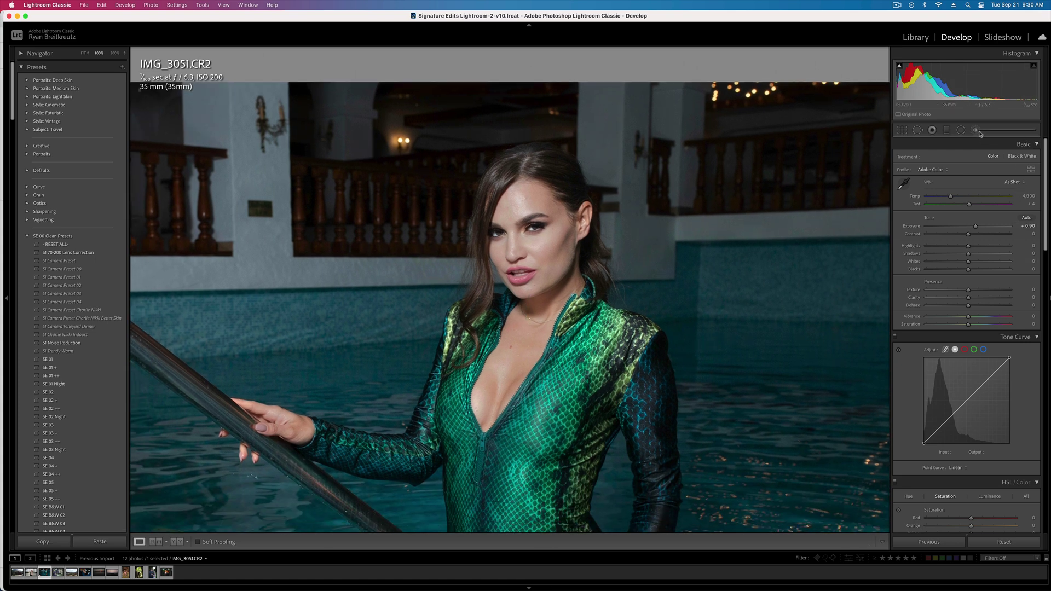
Step: Start a new brush mask with the 11 Add Texture effect, raising Texture to 11
left_click(977, 132)
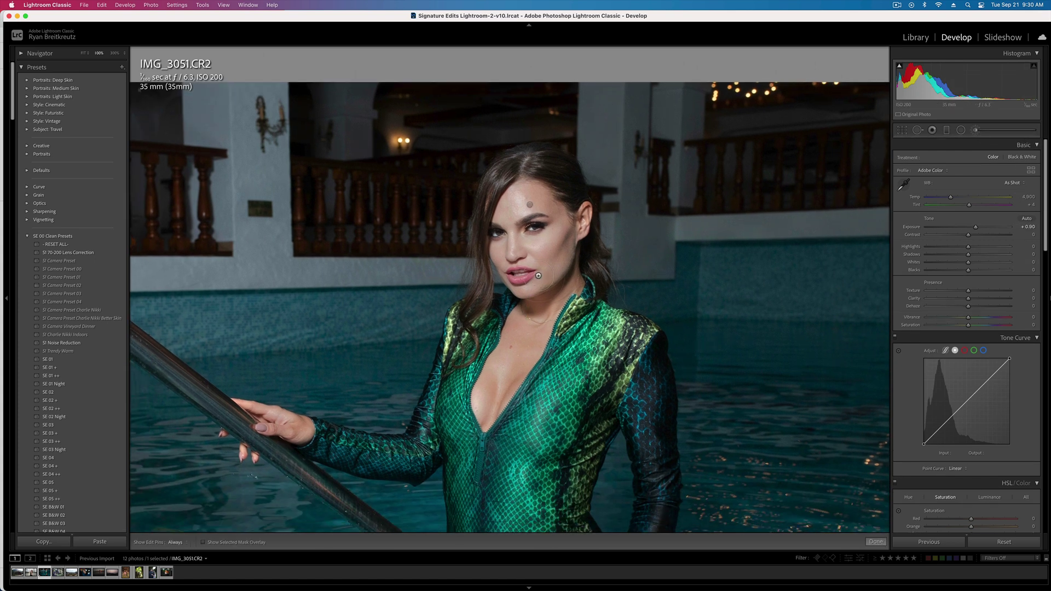
left_click(952, 157)
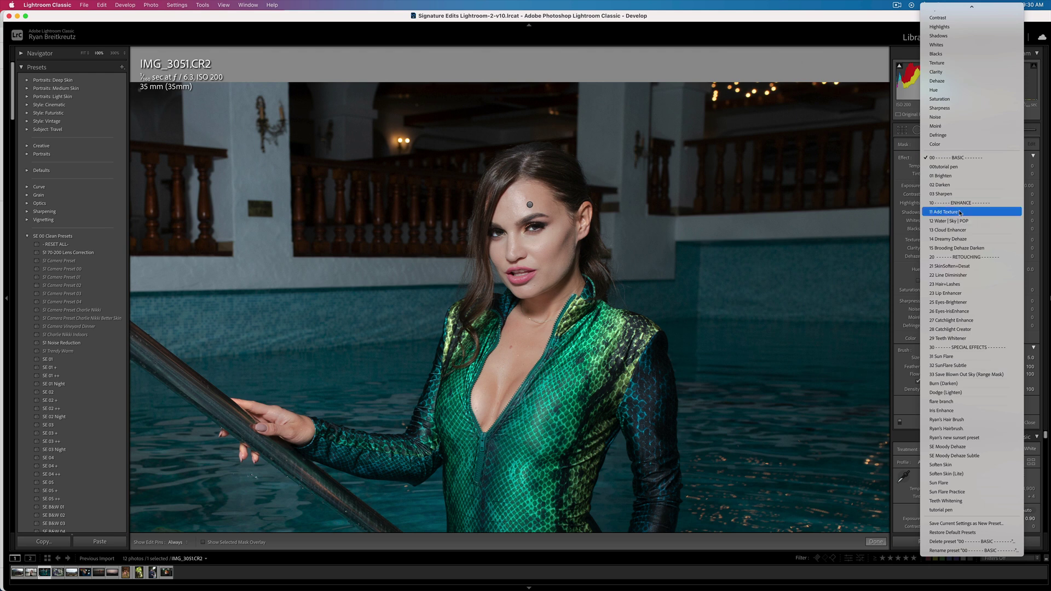
left_click(960, 212)
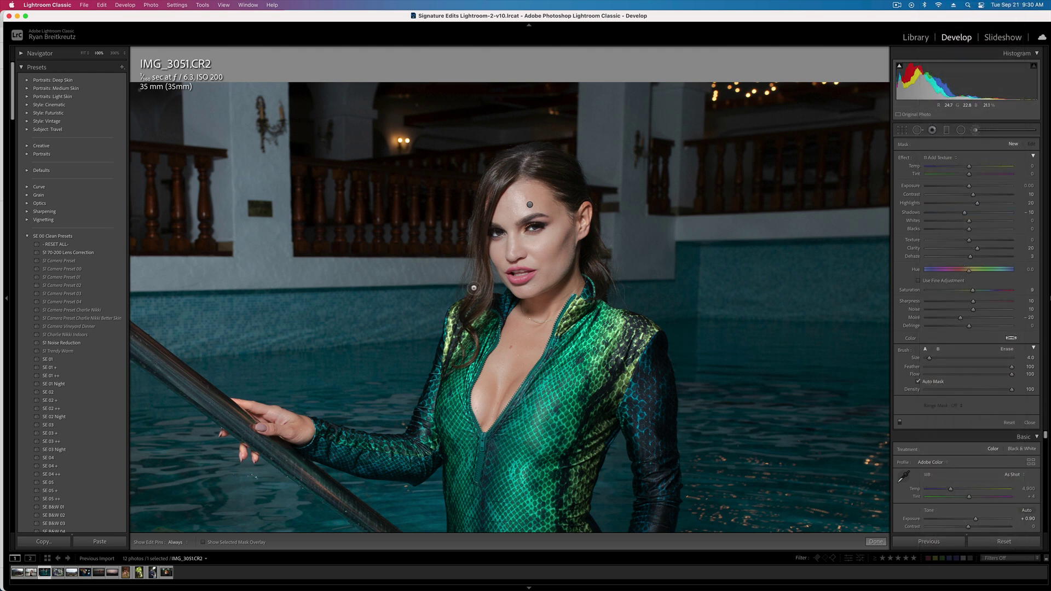
key("h")
key("h")
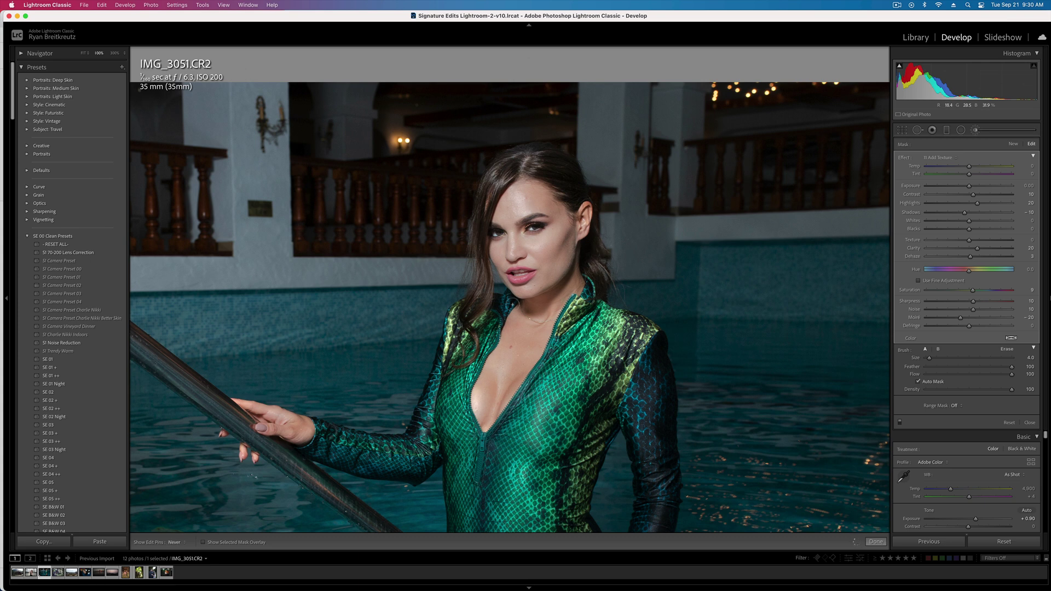
key("h")
key("h")
left_click_drag(969, 240, 973, 242)
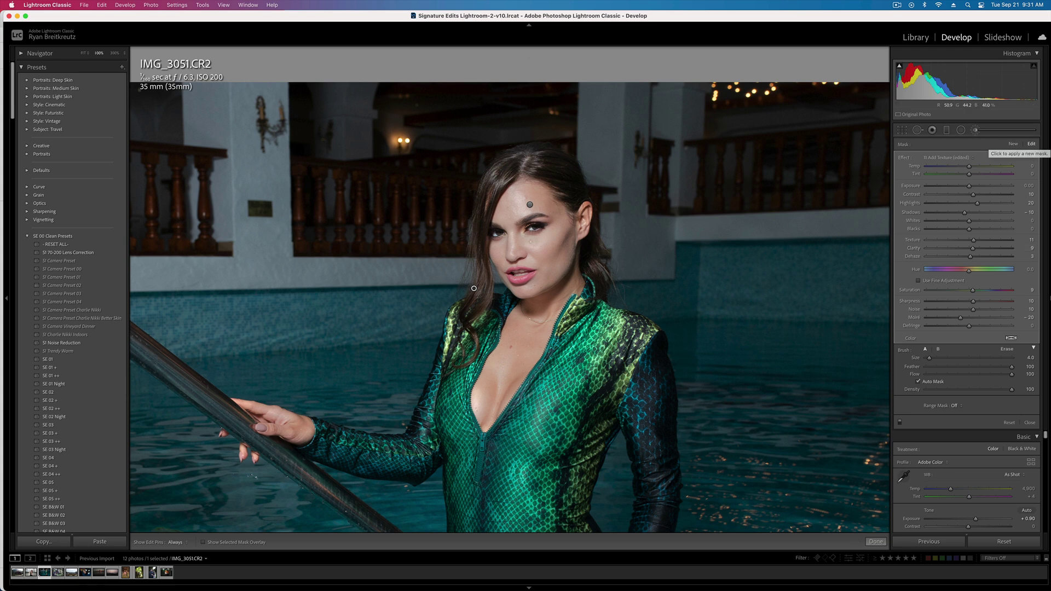
Step: Reset the face mask's effect and set Contrast -46 and Clarity -35
left_click(980, 132)
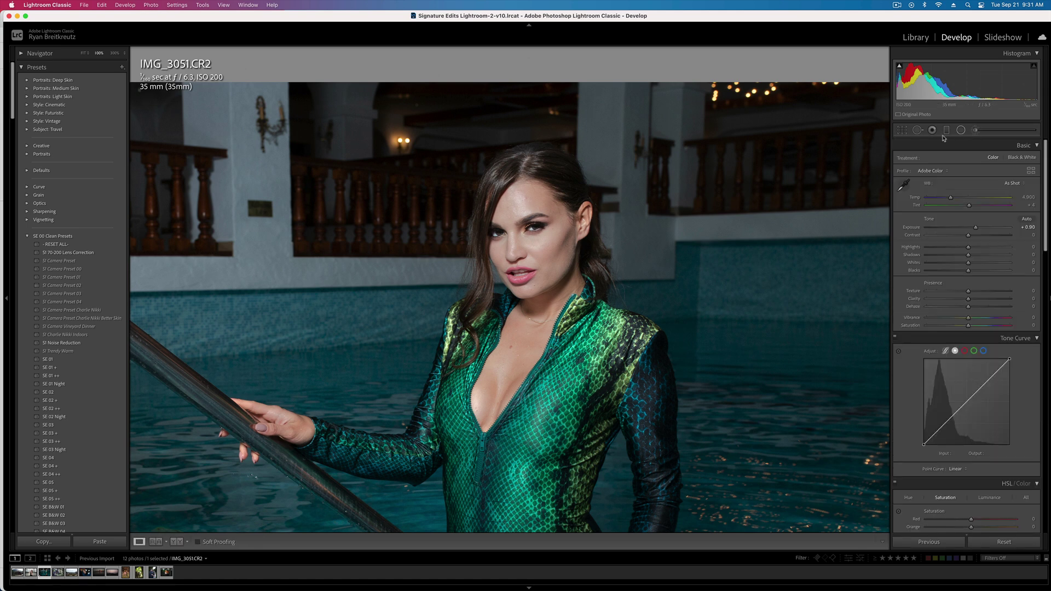
key("k")
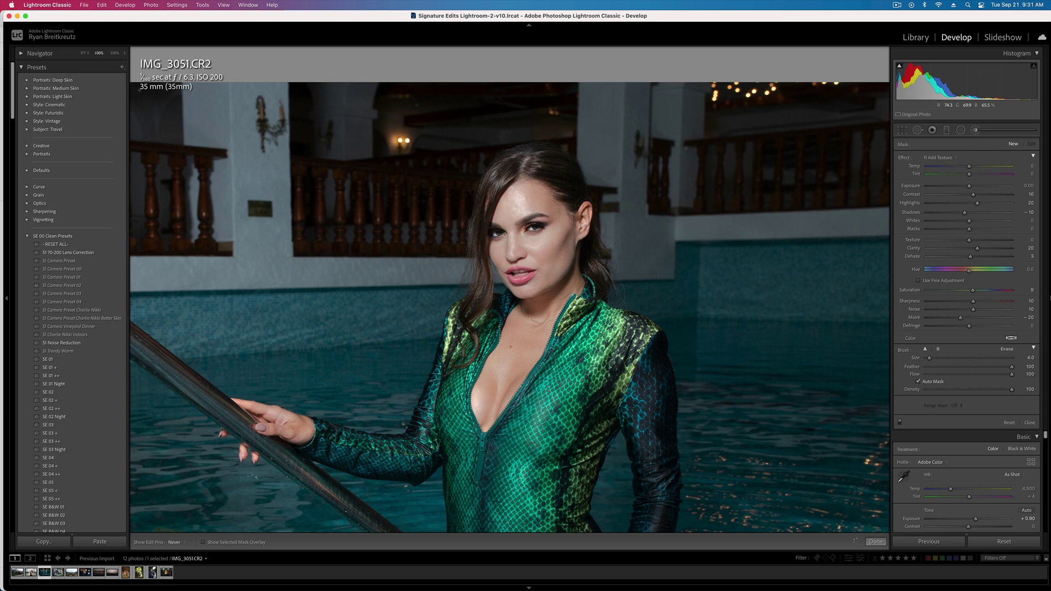
key("h")
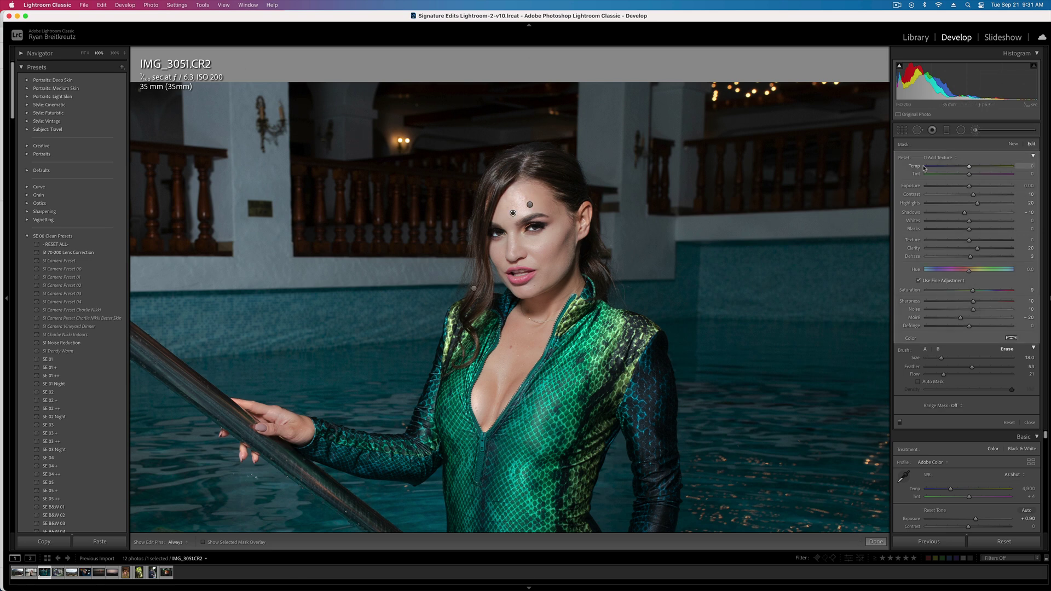
double_click(904, 157)
mouse_move(969, 195)
left_mouse_down()
mouse_move(950, 196)
mouse_move(954, 209)
left_mouse_up()
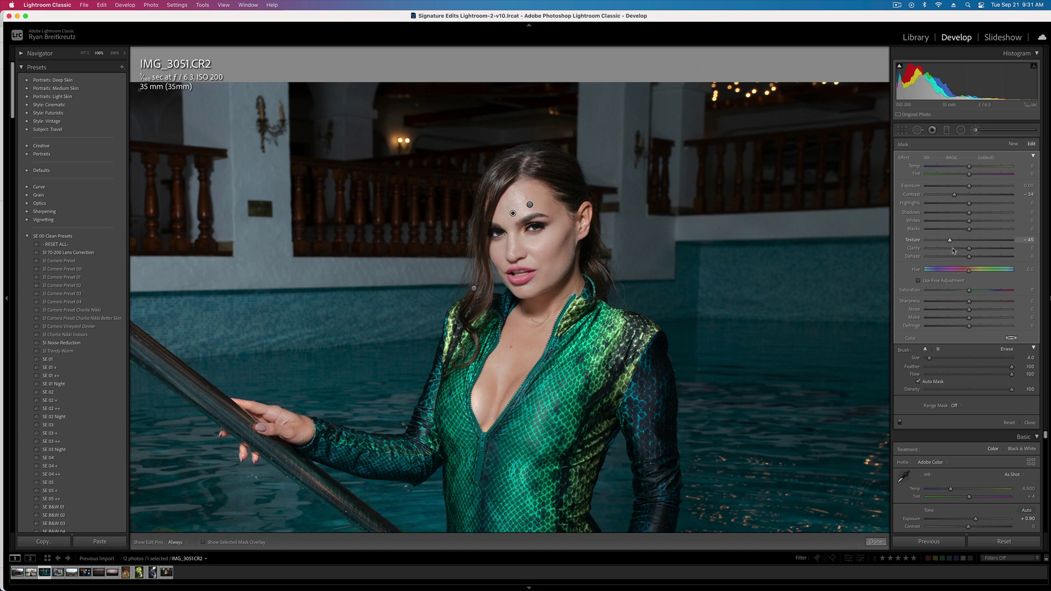
left_click_drag(953, 249, 962, 254)
Step: Close the brush and compare the before and edited versions
key("k")
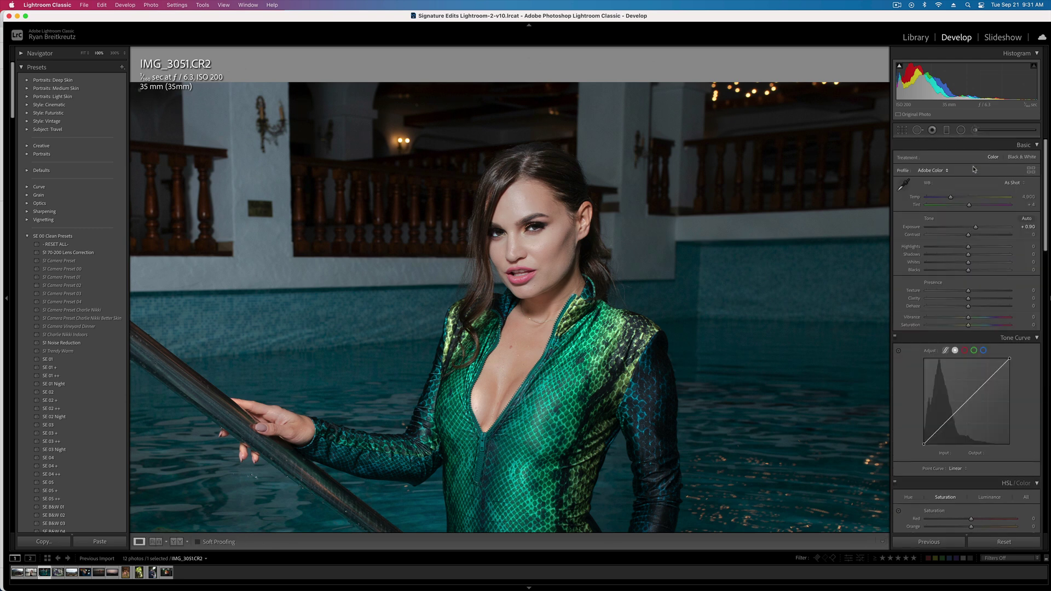
key("backslash")
key("backslash")
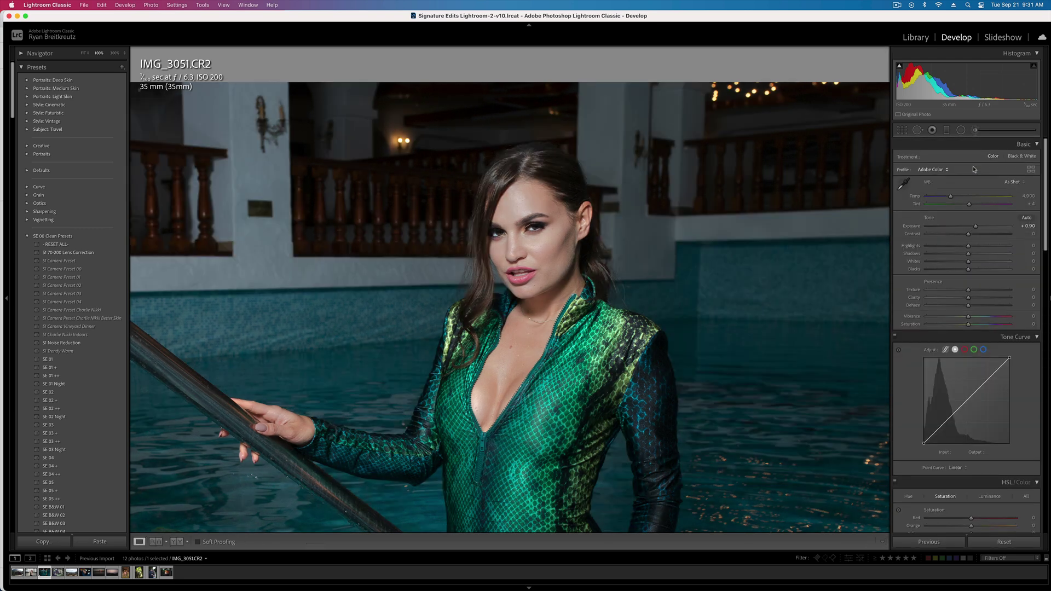
key("backslash")
key("backslash")
Step: Load the brush with the 23 Hair+Lashes effect and select a face mask
left_click(975, 130)
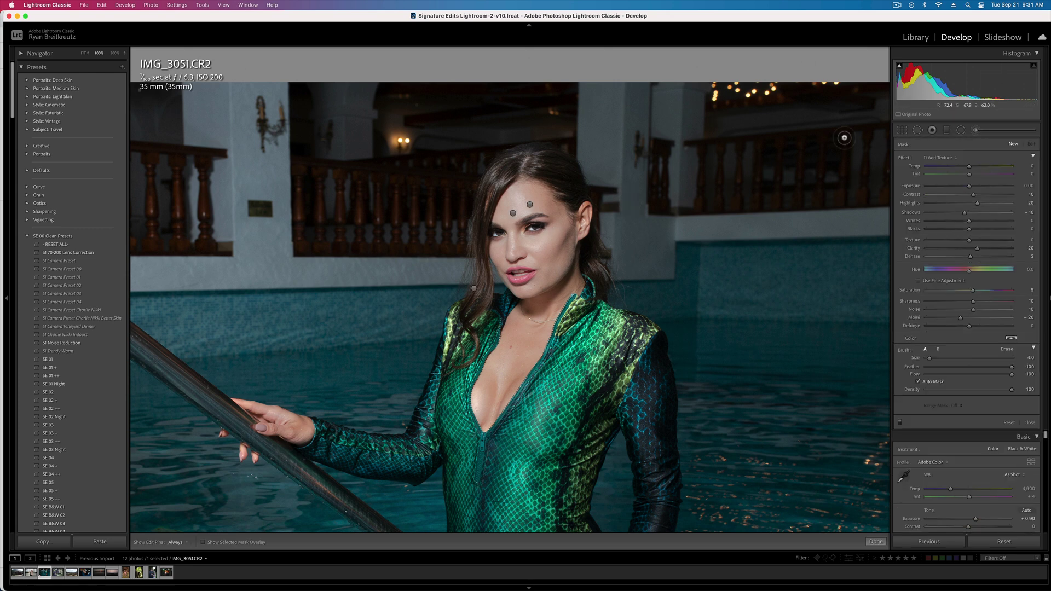
left_click(941, 158)
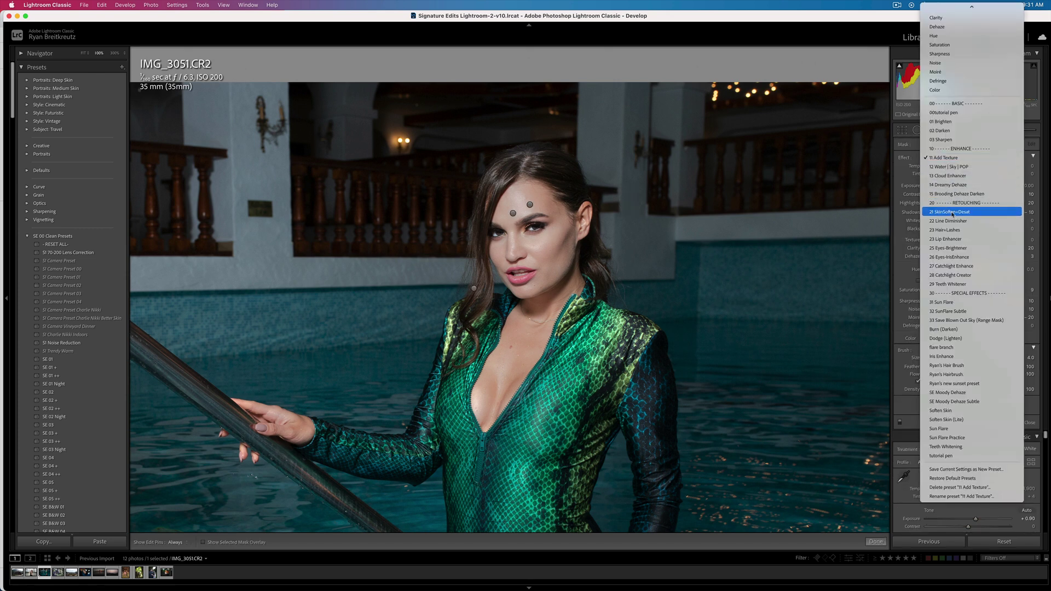
left_click(946, 230)
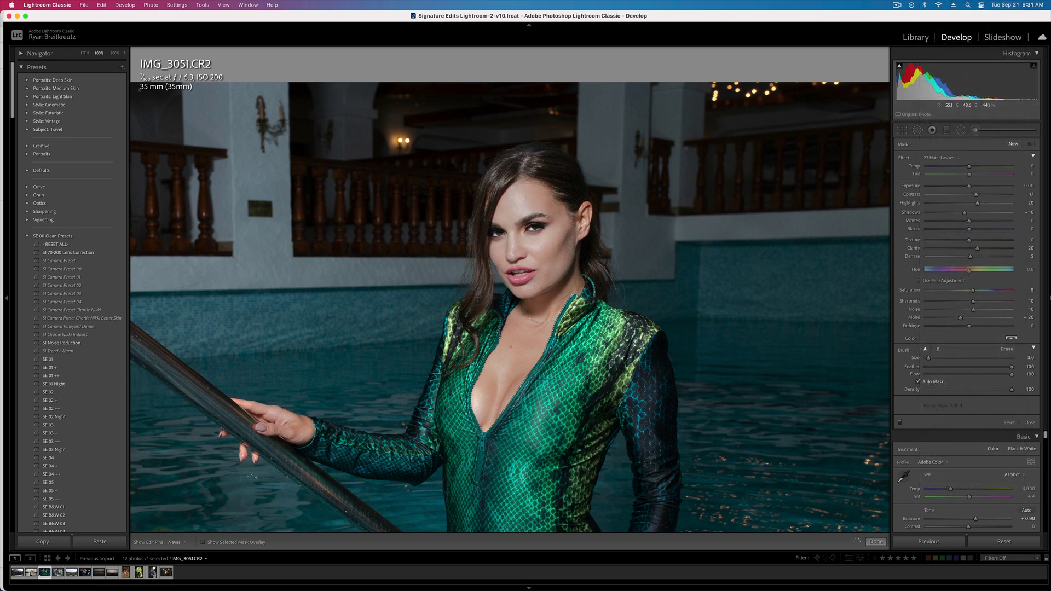
left_click(520, 221)
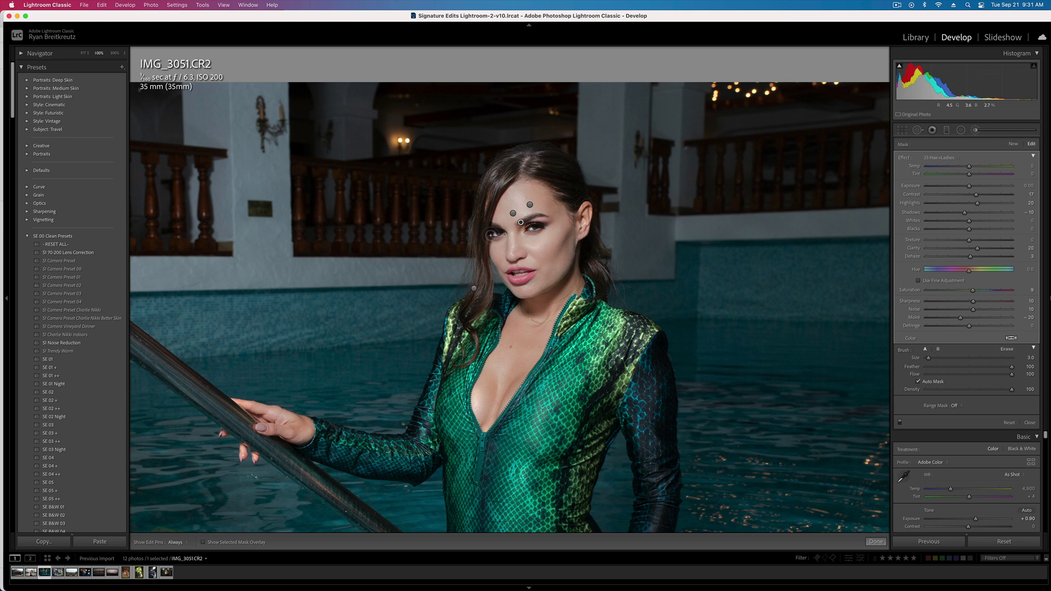
Step: Undo the last brush stroke and deselect the mask to start a new one
key("h")
key("h")
key("h")
key("super+z")
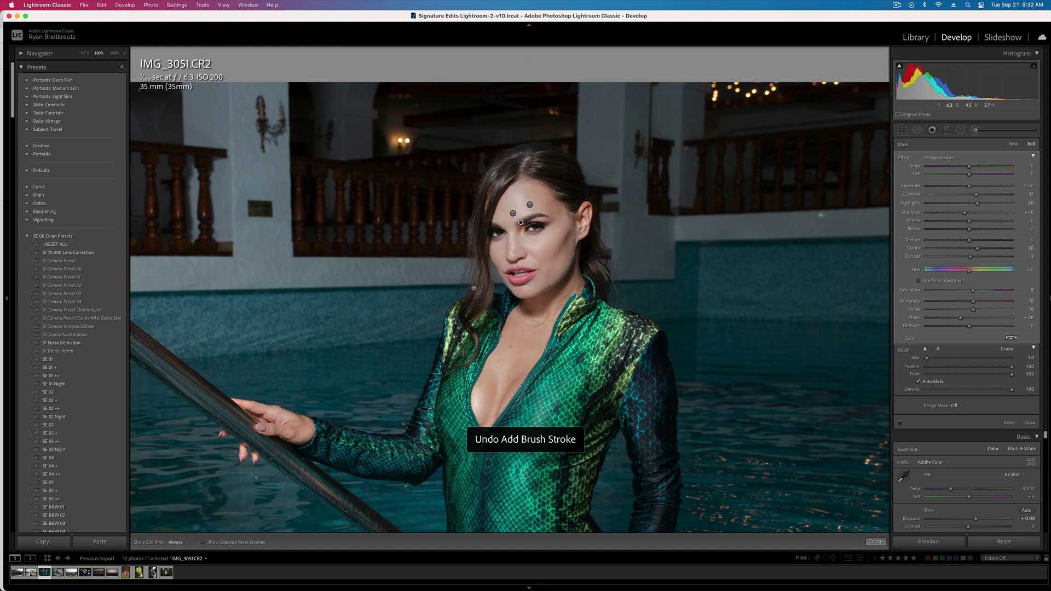
left_click(1014, 144)
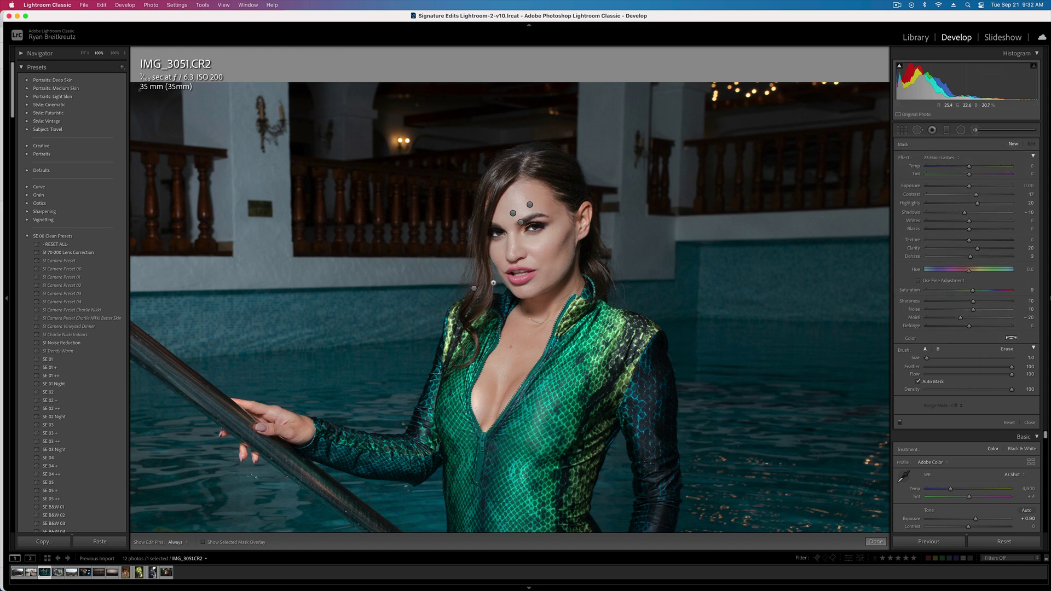
key("alt")
Step: Paint a reset brightening mask on the cheek with Highlights +19
left_click(903, 158, "alt")
left_click_drag(963, 206, 977, 204)
scroll(537, 248, "up", 2)
left_click_drag(537, 248, 553, 239)
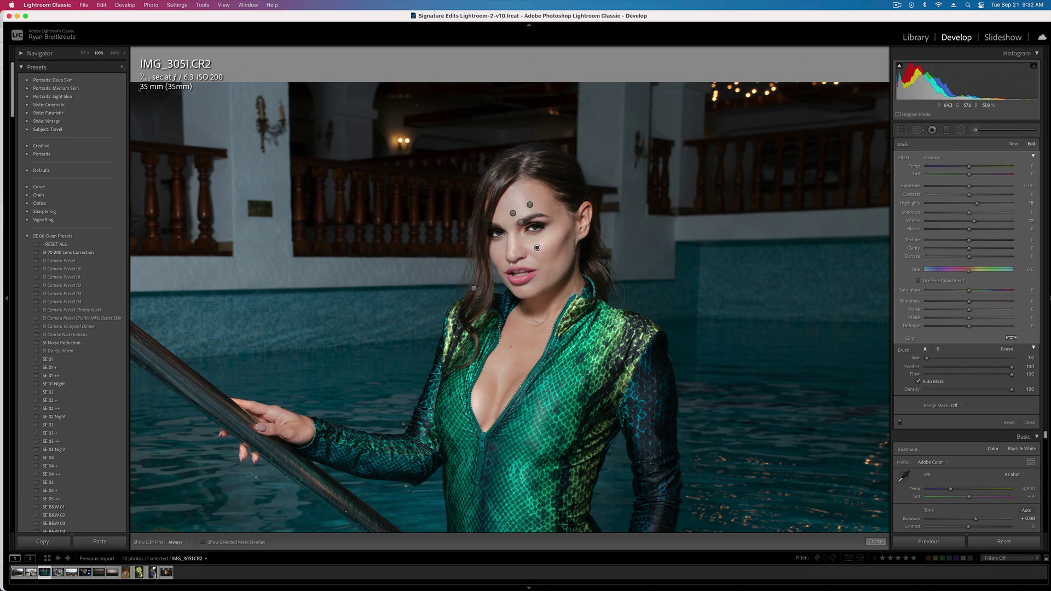
key("h")
key("h")
key("h")
key("h")
key("bracketright")
key("Delete")
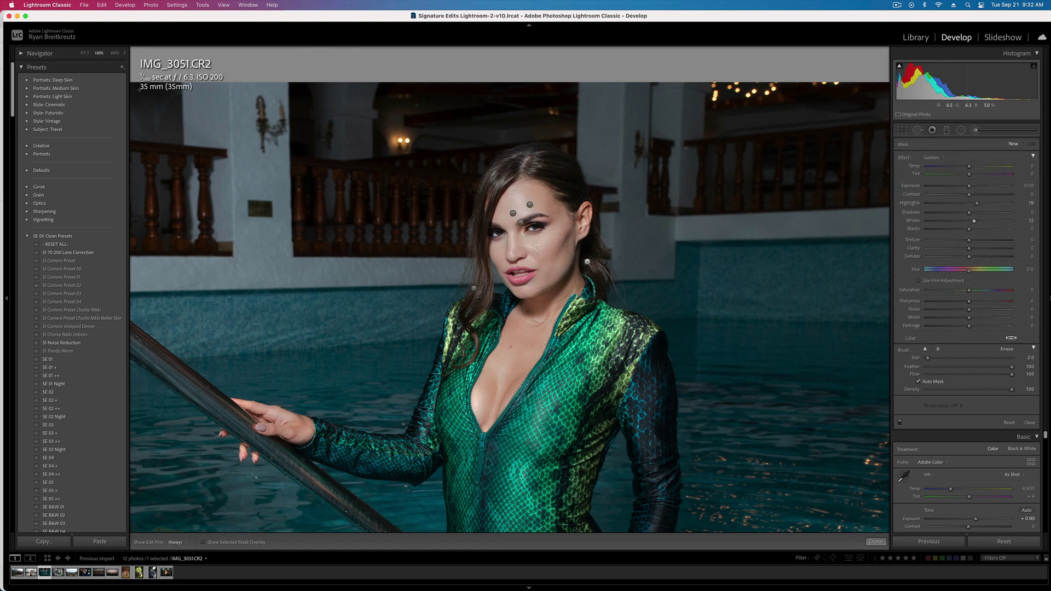
key("super+z")
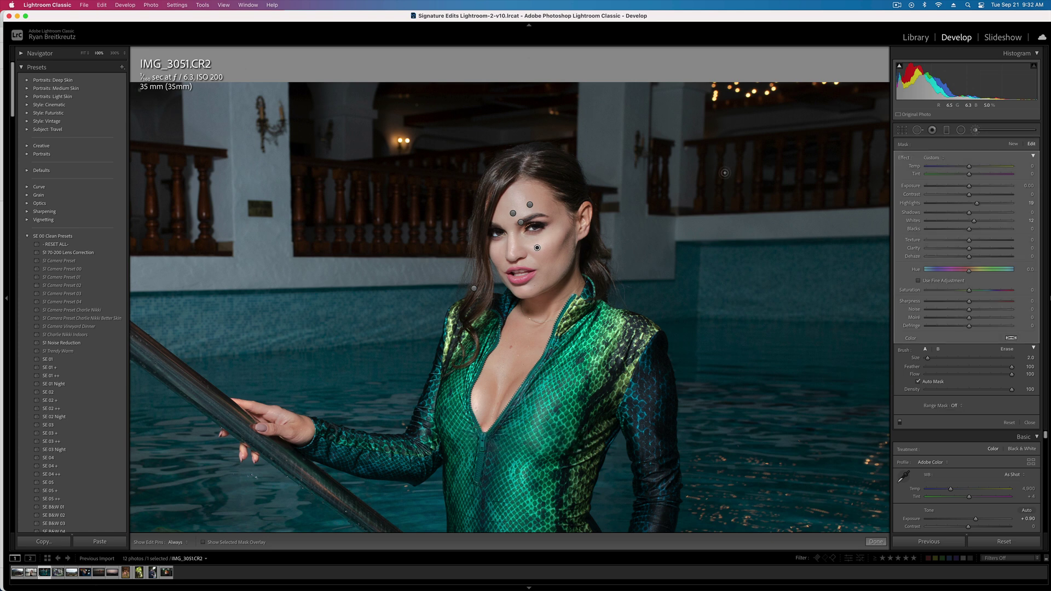
Step: Create a darkening face mask with Shadows -9 and Blacks -8
left_click(1013, 144)
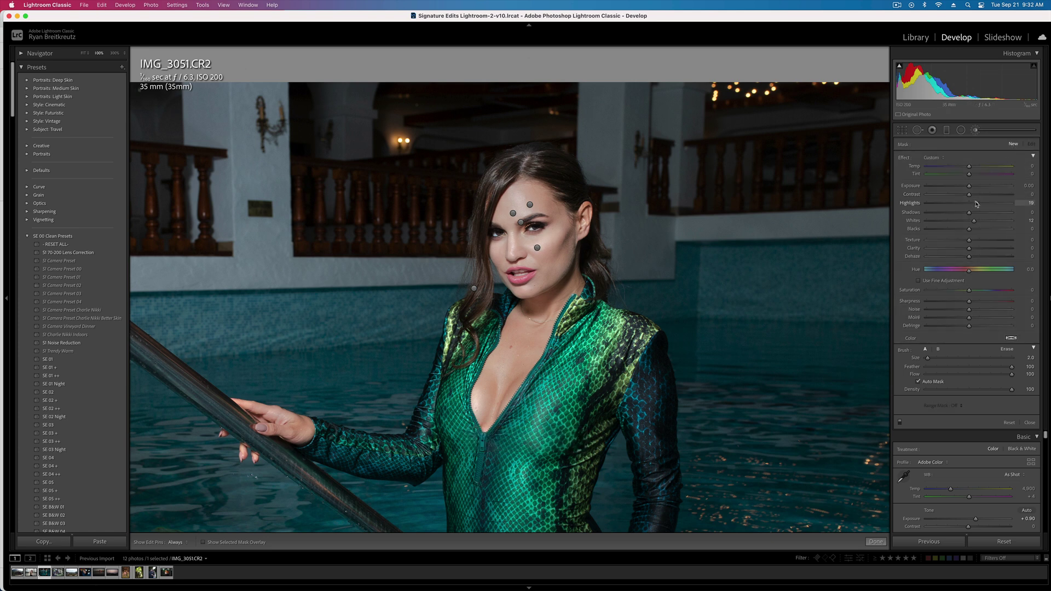
double_click(977, 203)
left_click_drag(969, 212, 966, 231)
left_click_drag(529, 233, 578, 217)
left_click(548, 265)
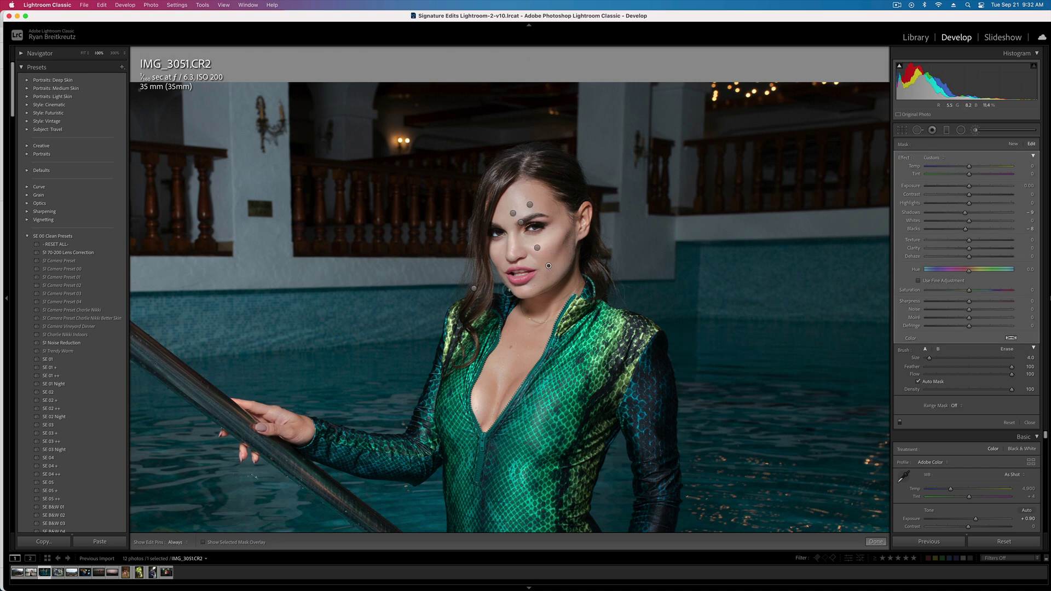
key("h")
key("h")
key("h")
key("h")
key("h")
key("h")
Step: Compare before and after, then set the overall Exposure to +0.44
key("k")
key("backslash")
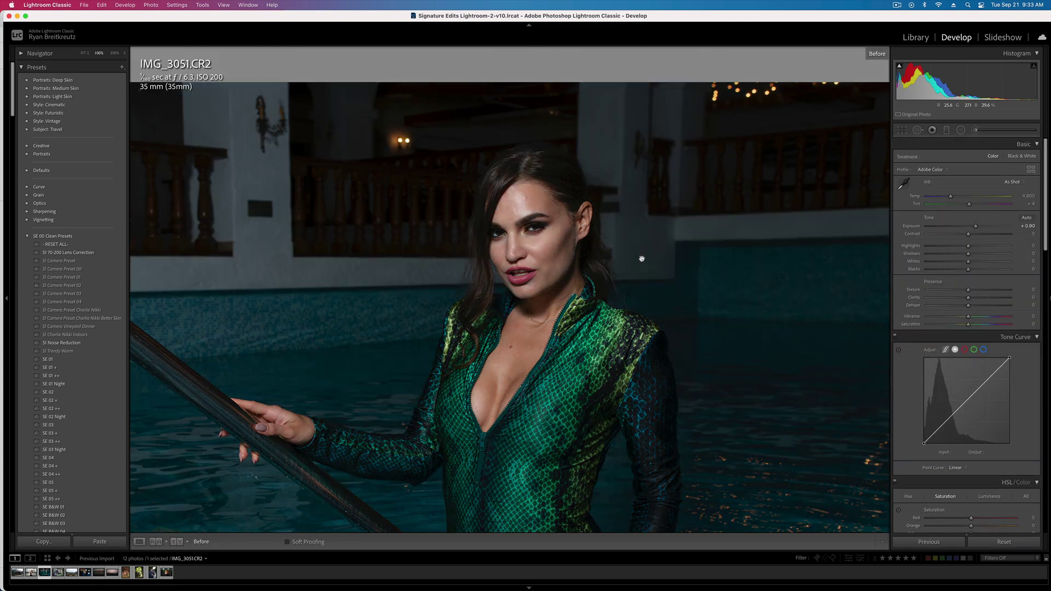
key("backslash")
key("backslash")
key("backslash")
key("backslash")
key("backslash")
key("minus")
key("minus")
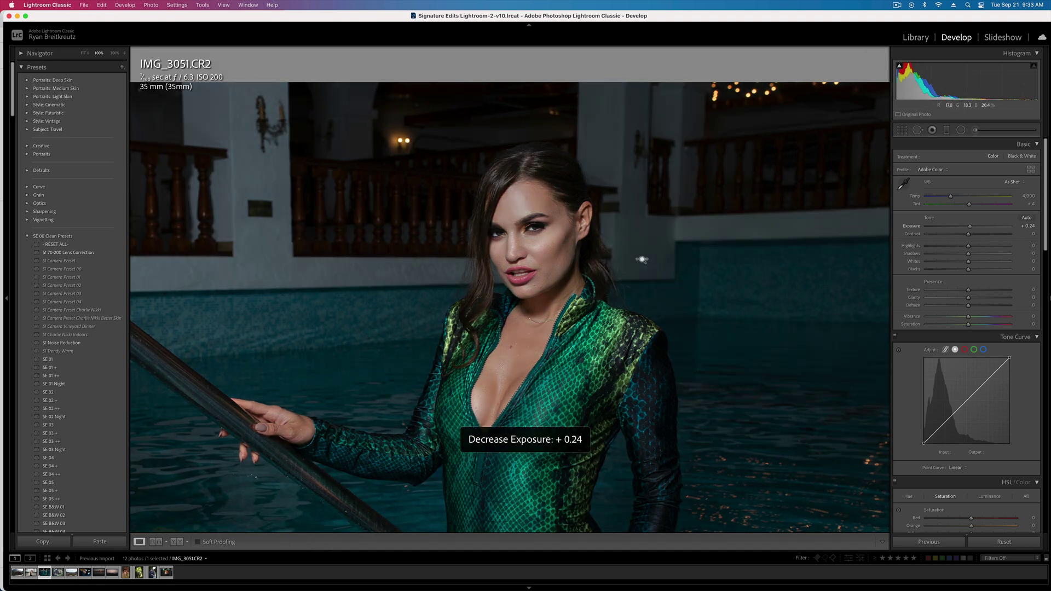
key("equal")
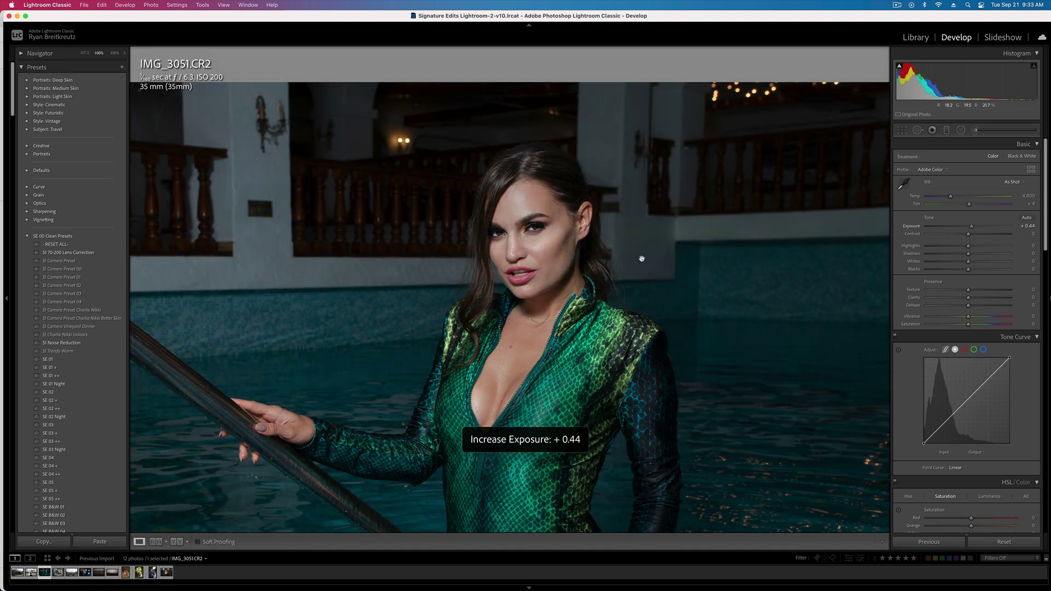
Step: Add a new brush mask at the eye corner with its effect reset to defaults
left_click(977, 131)
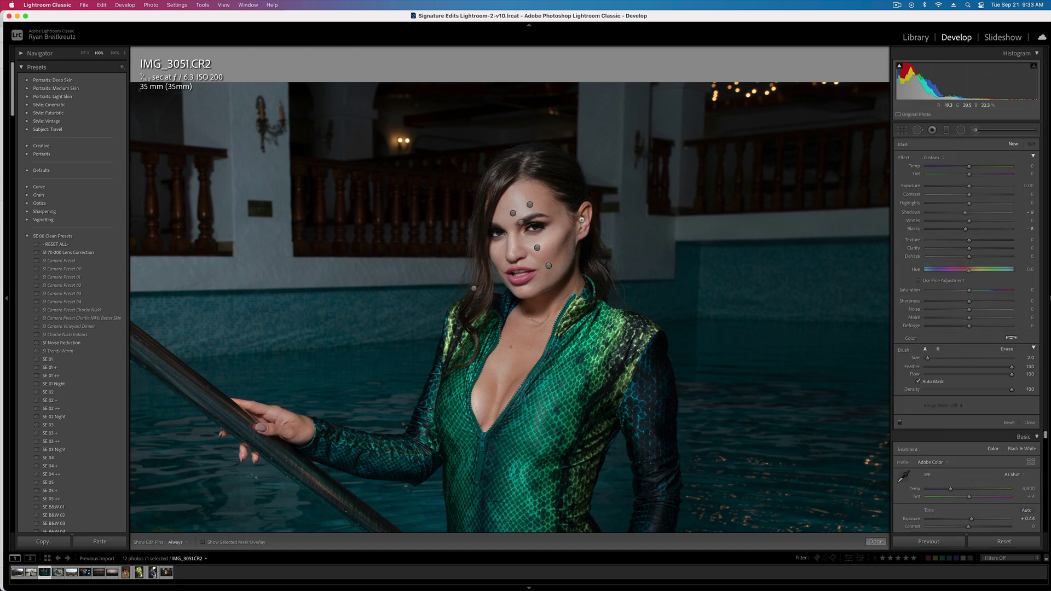
left_click(542, 226)
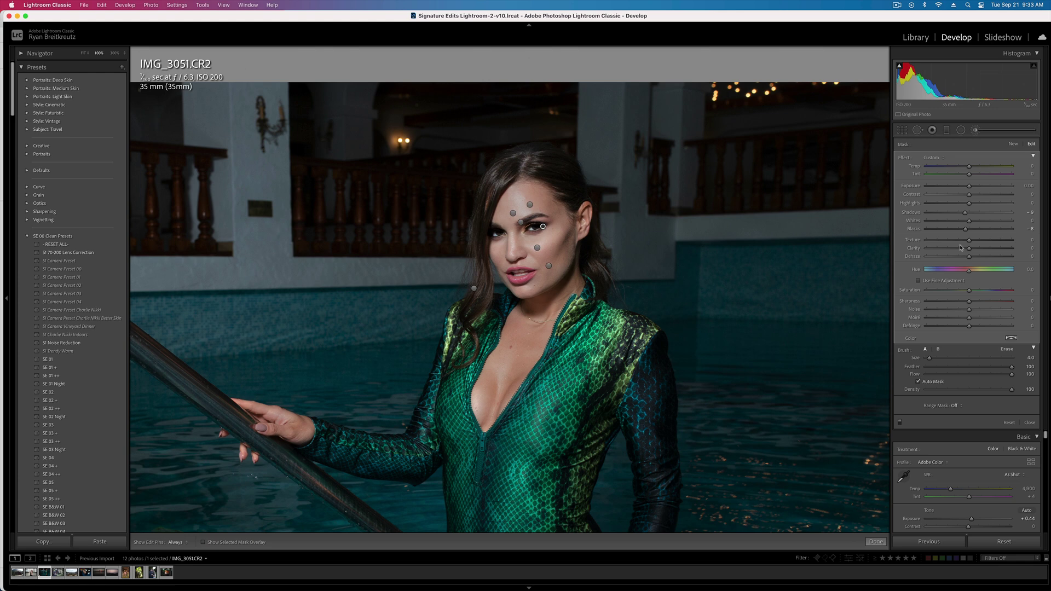
key("alt")
left_click(904, 158, "alt")
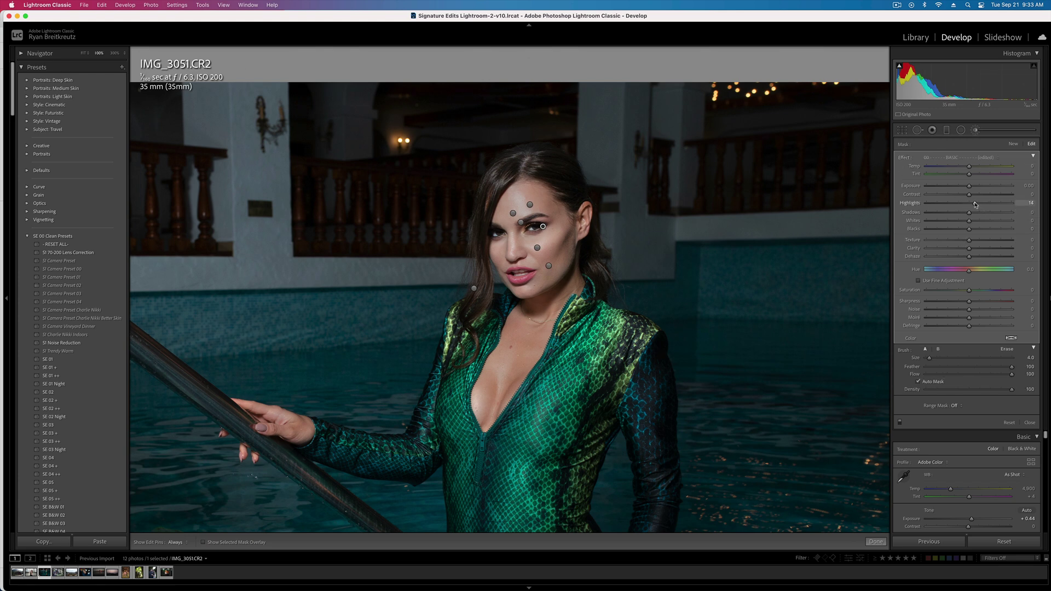
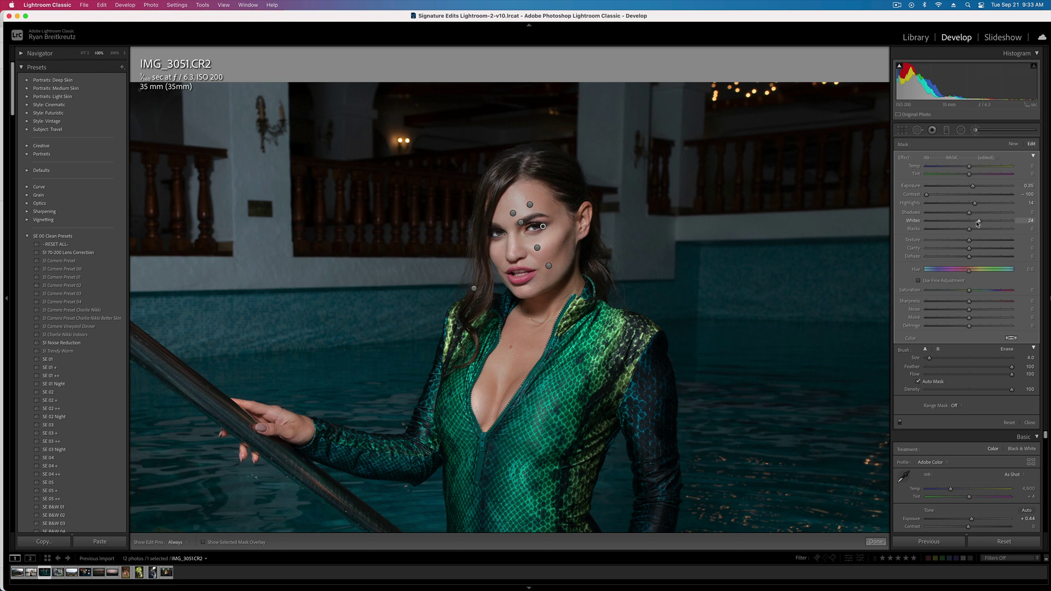
Step: Zoom to 300% and reopen the brush adjustments to inspect the face pins, selecting the lip pin
key("k")
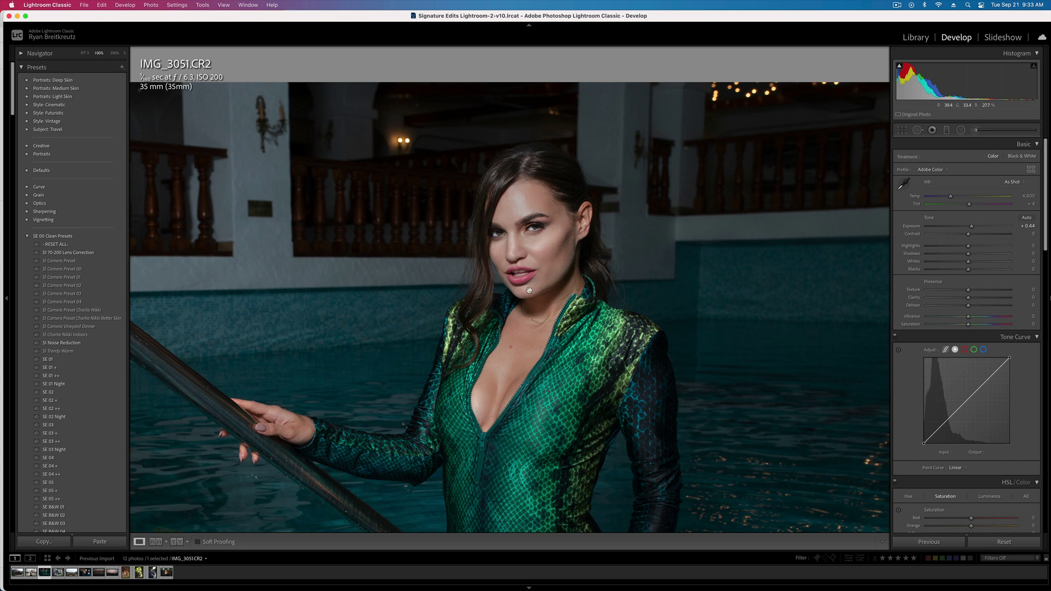
left_click(115, 53)
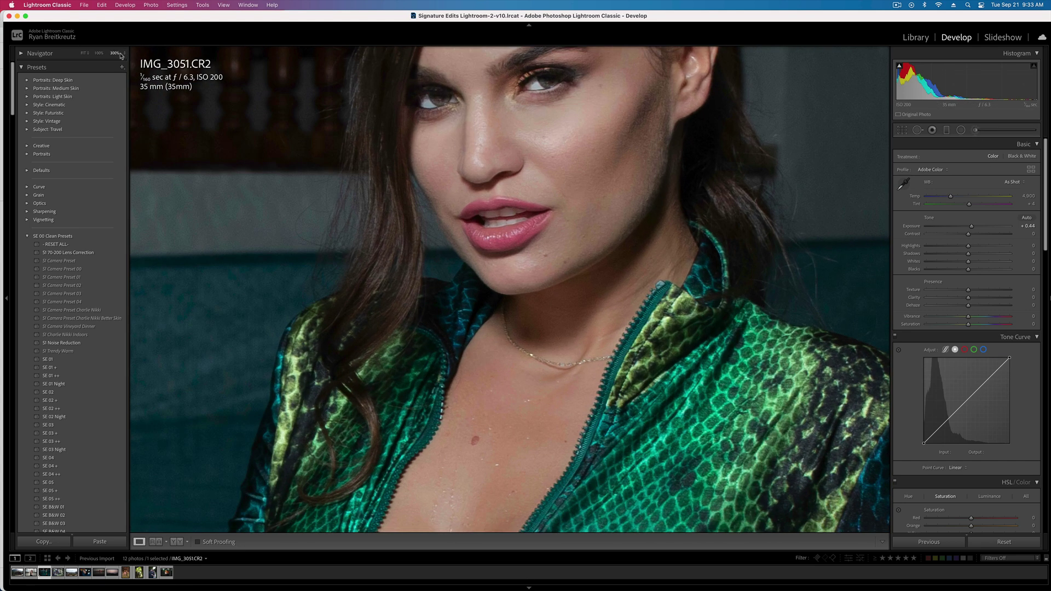
left_click(976, 131)
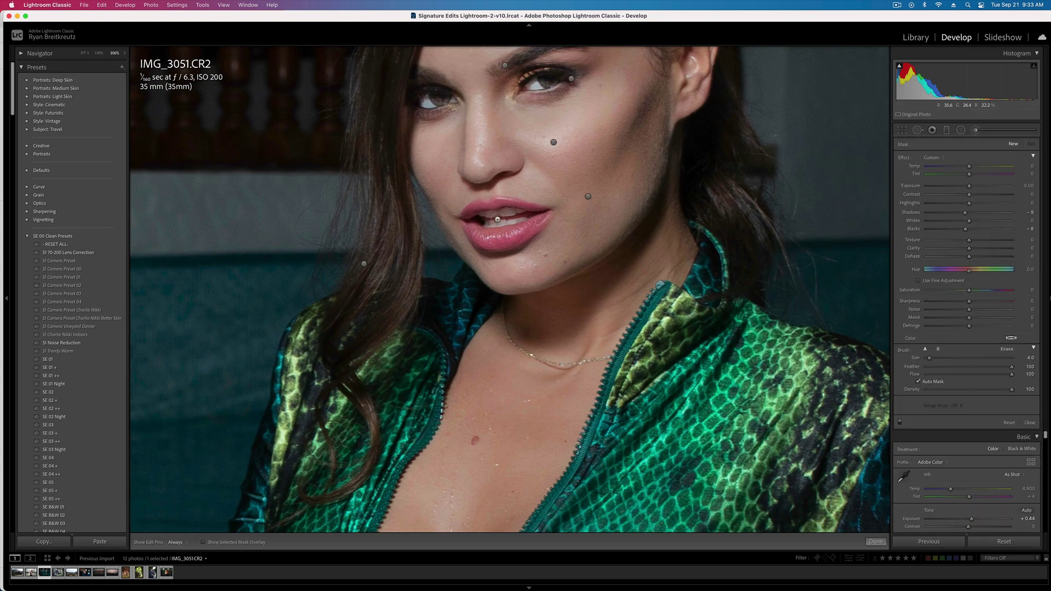
key("h")
key("h")
left_click(485, 217)
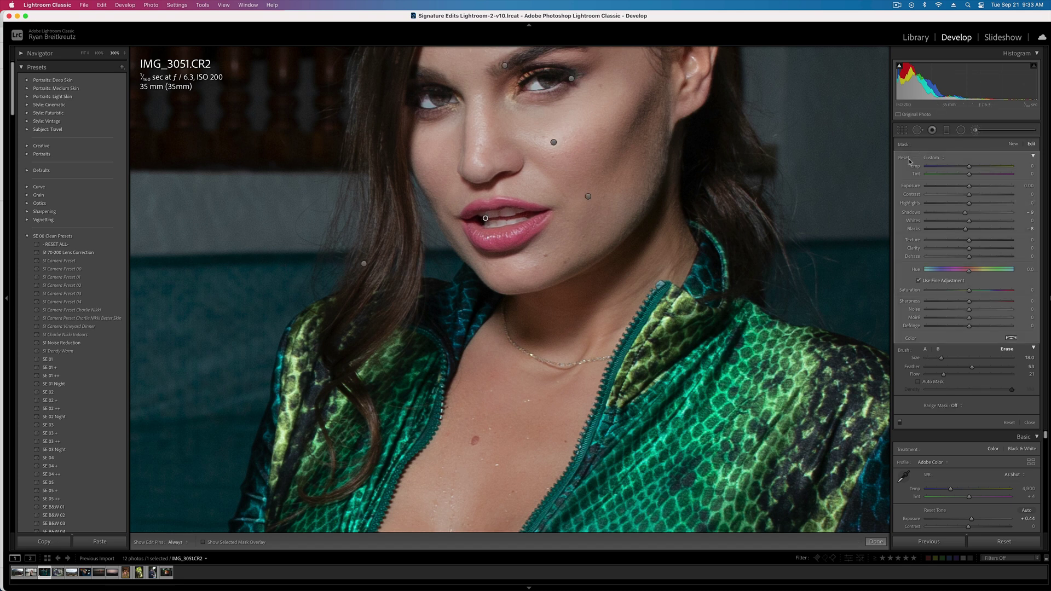
Step: Delete the lip brush adjustment, undo the deletion, close the brush and return to Fit view
left_click(904, 159, "alt")
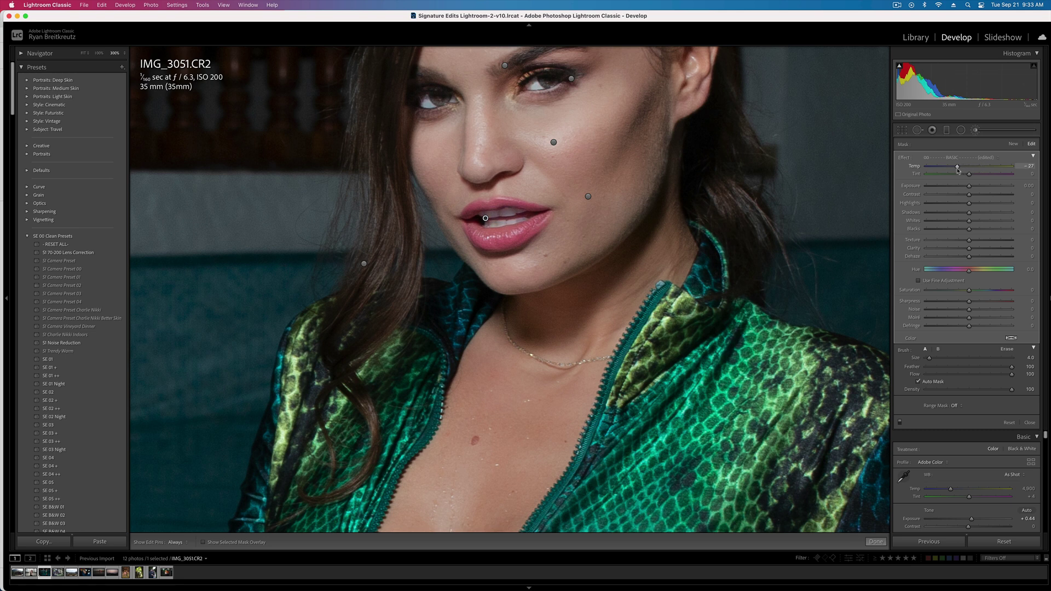
key("Delete")
key("super+z")
key("k")
left_click(665, 338)
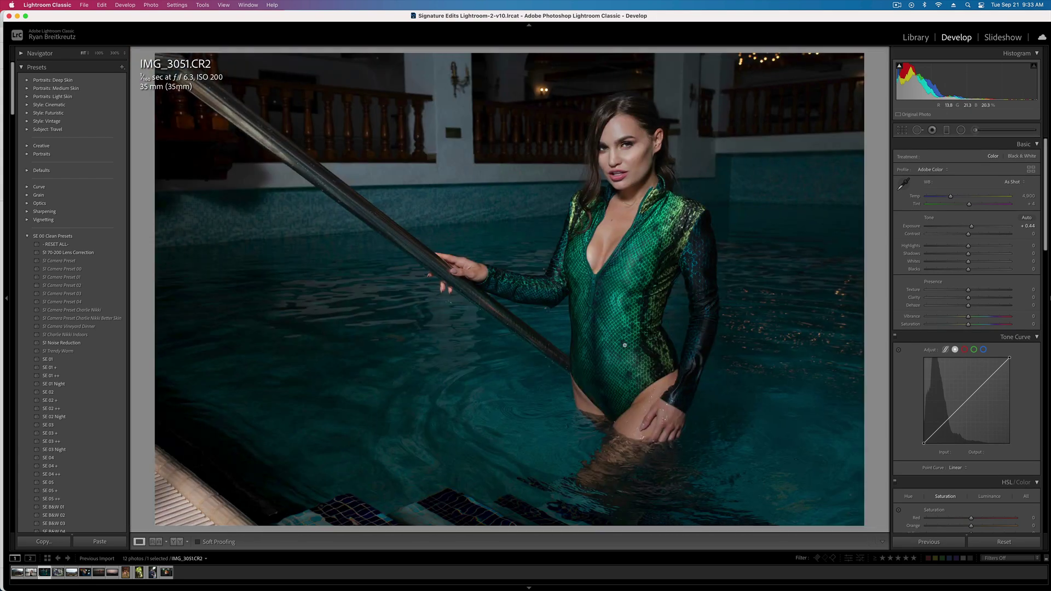
Step: Set Exposure to +0.21 with keyboard nudges and Highlights to +29, undoing a trial Reset
key("minus")
key("equal")
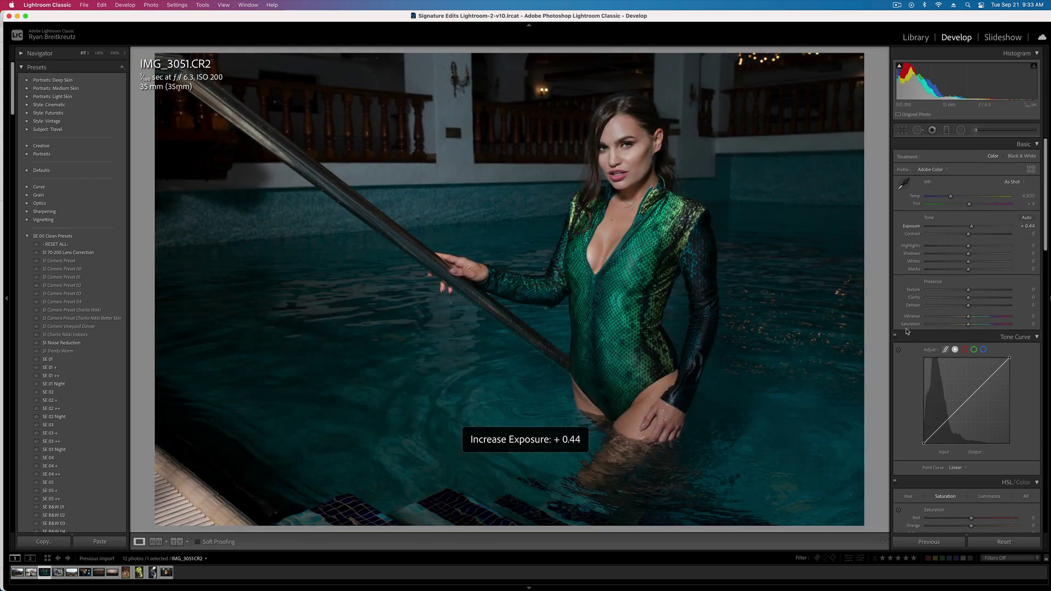
mouse_move(969, 246)
left_mouse_down()
mouse_move(994, 248)
mouse_move(980, 248)
left_mouse_up()
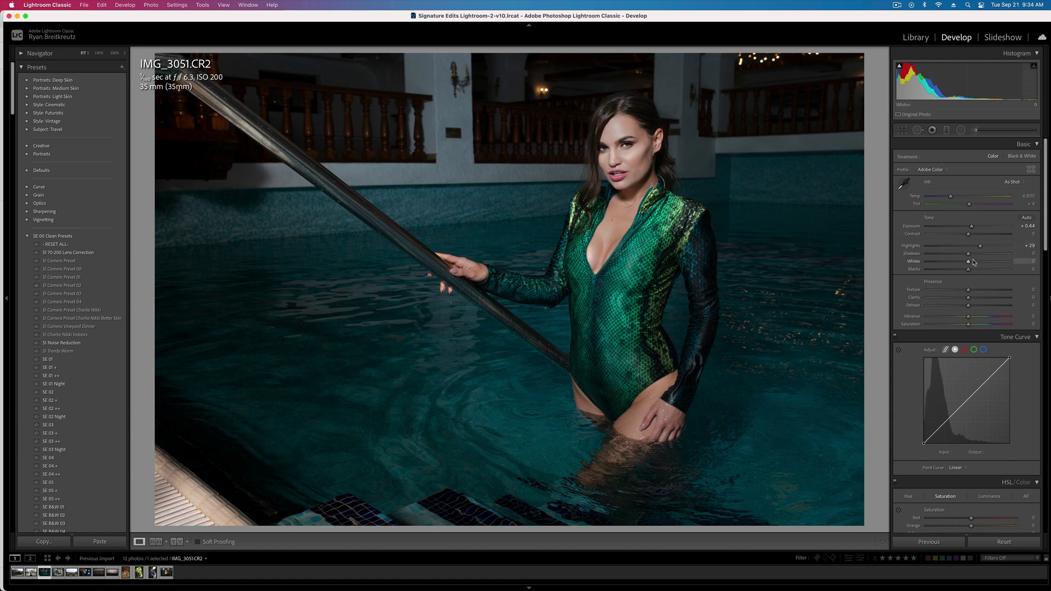
left_click(1003, 543)
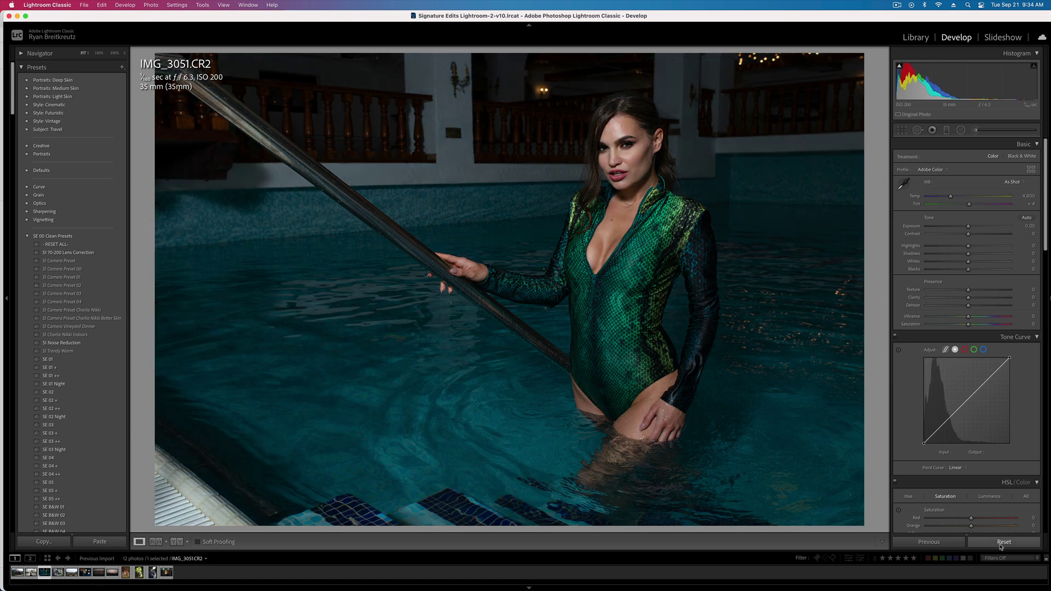
key("super+z")
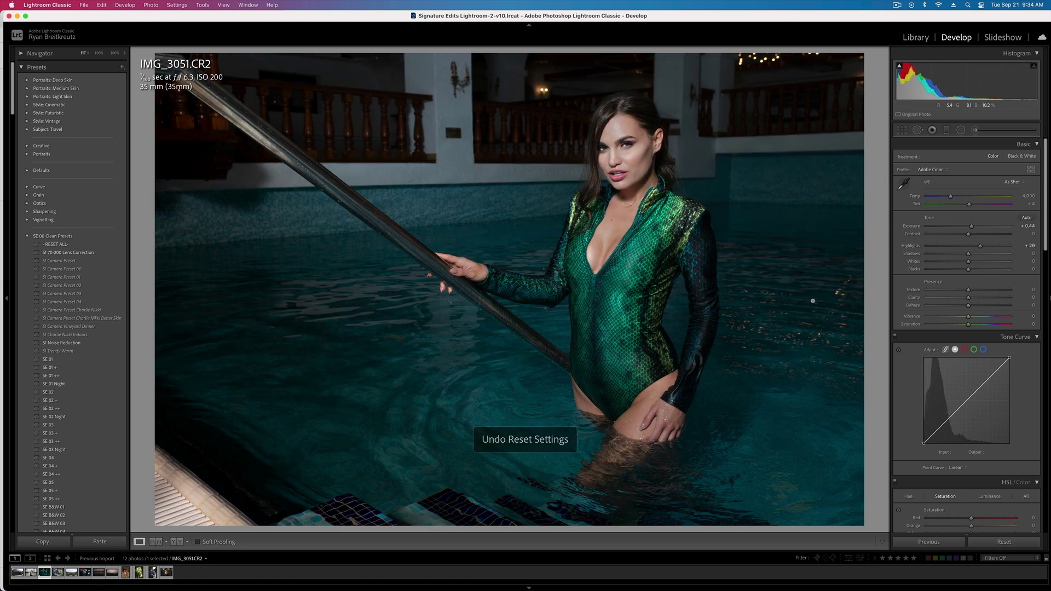
key("minus")
key("minus")
key("minus")
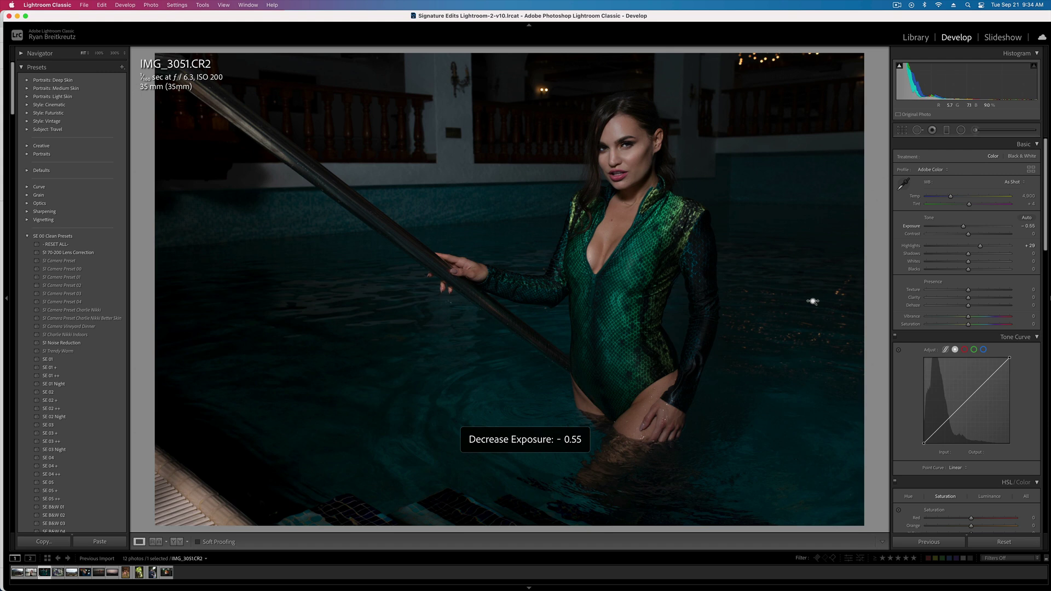
key("equal")
key("equal")
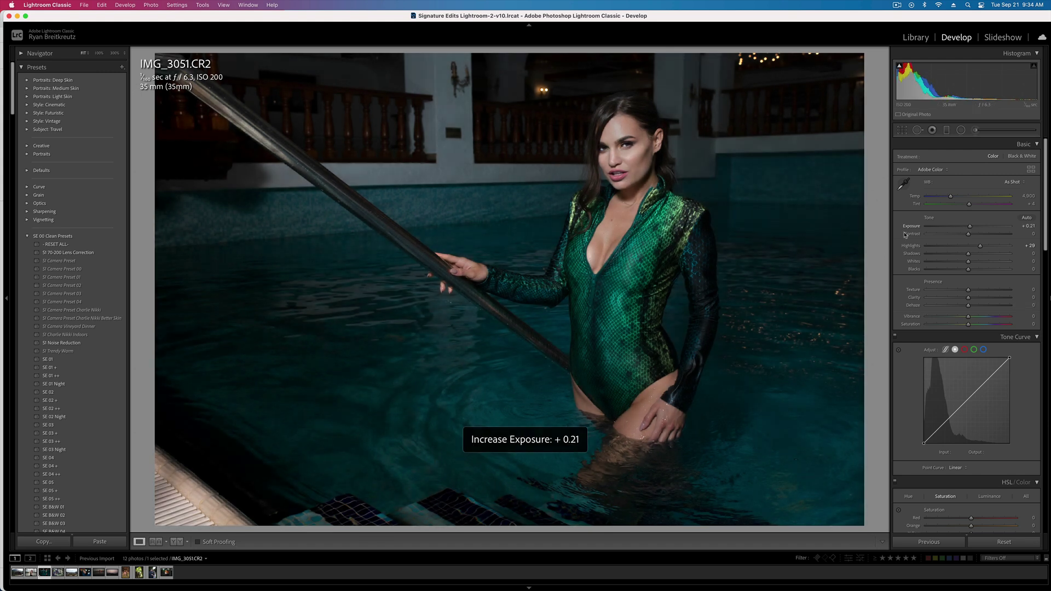
key("k")
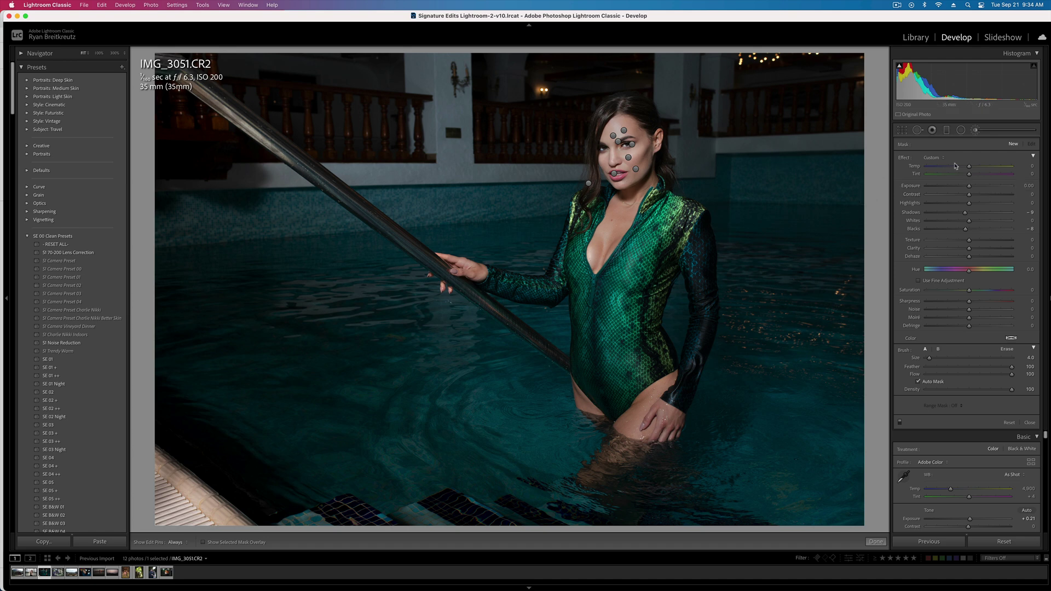
Step: Set the brush effect's Whites to 40
key("alt")
left_click_drag(978, 225, 988, 224)
scroll(501, 402, "up", 5)
key("h")
scroll(474, 443, "down", 5)
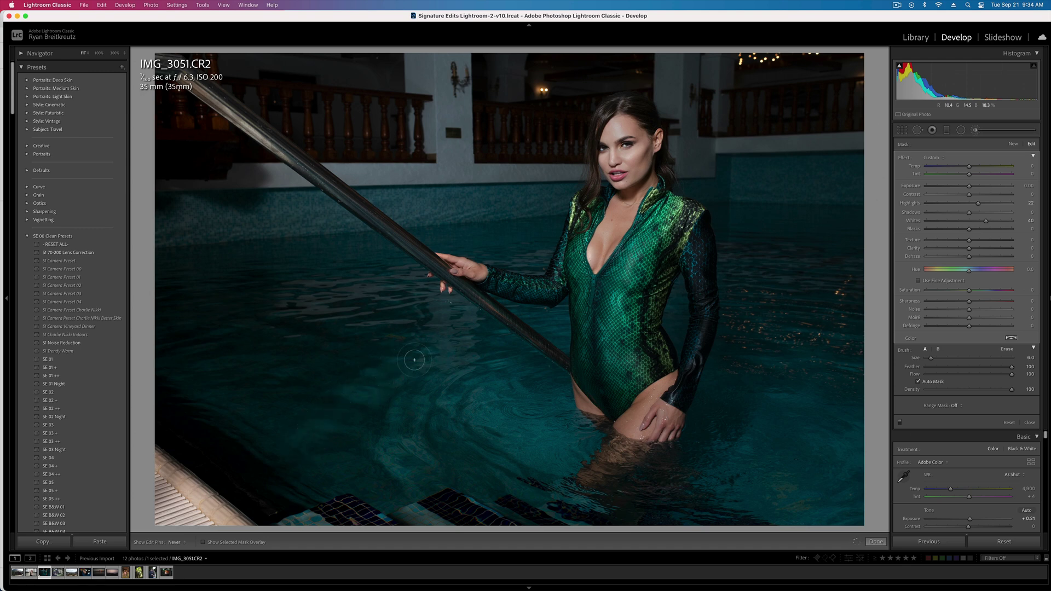
key("h")
key("h")
key("h")
key("h")
key("h")
Step: Paint over the wall and rail, check at 300%, undo the stroke and shrink the brush
scroll(367, 225, "up", 5)
mouse_move(405, 204)
left_mouse_down()
mouse_move(557, 193)
mouse_move(439, 188)
mouse_move(448, 108)
mouse_move(440, 75)
mouse_move(442, 191)
mouse_move(413, 177)
left_mouse_up()
scroll(413, 177, "down", 10)
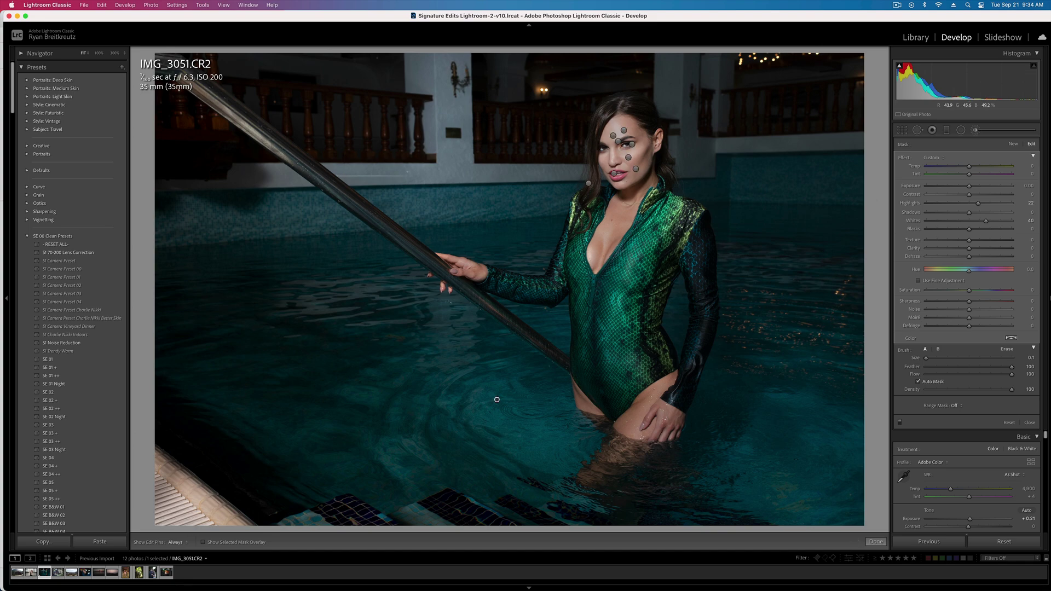
key("z")
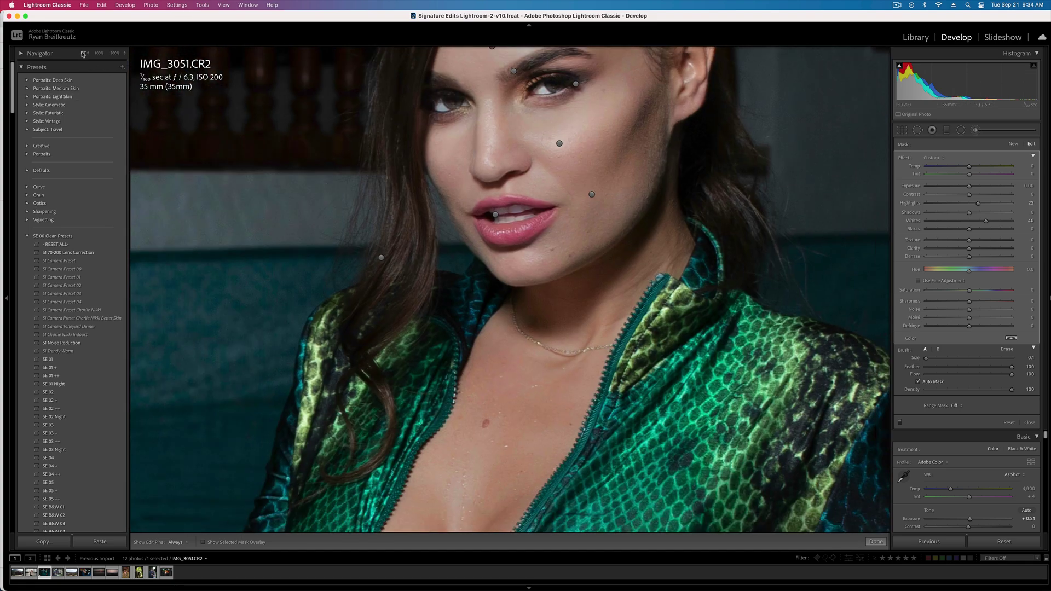
key("z")
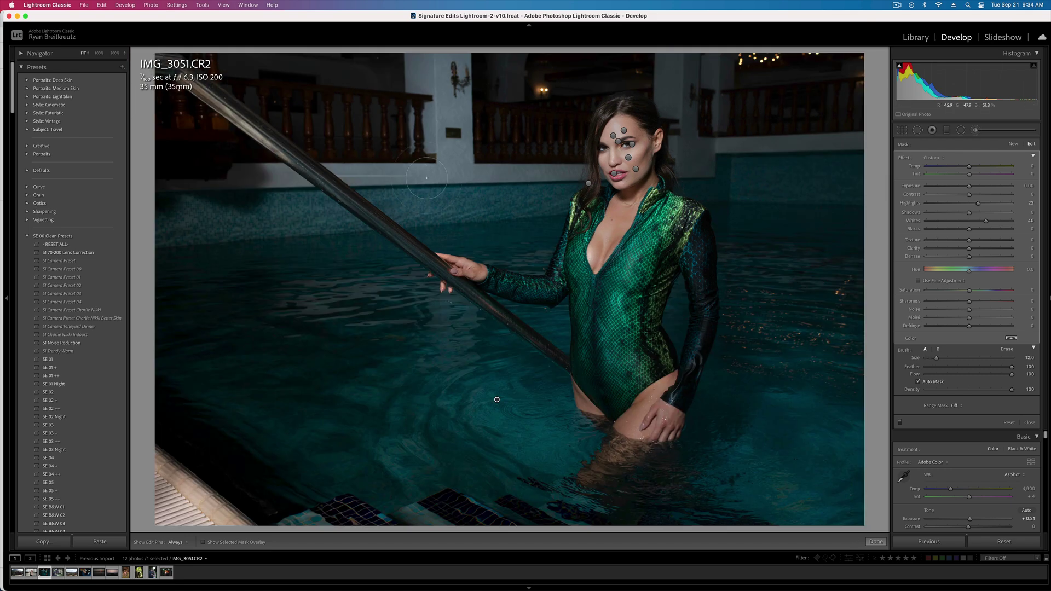
key("super+z")
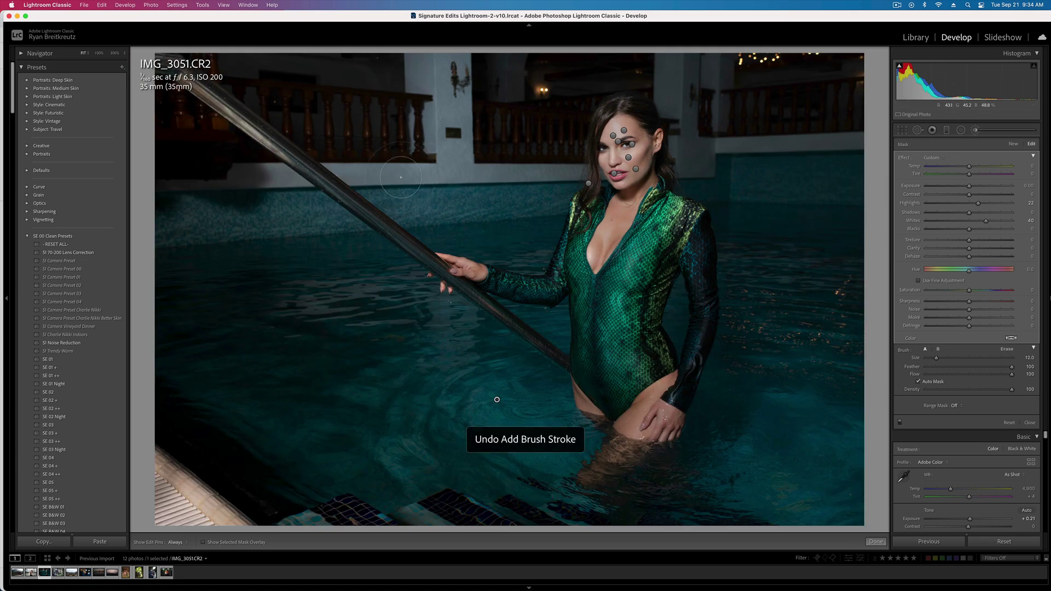
key("h")
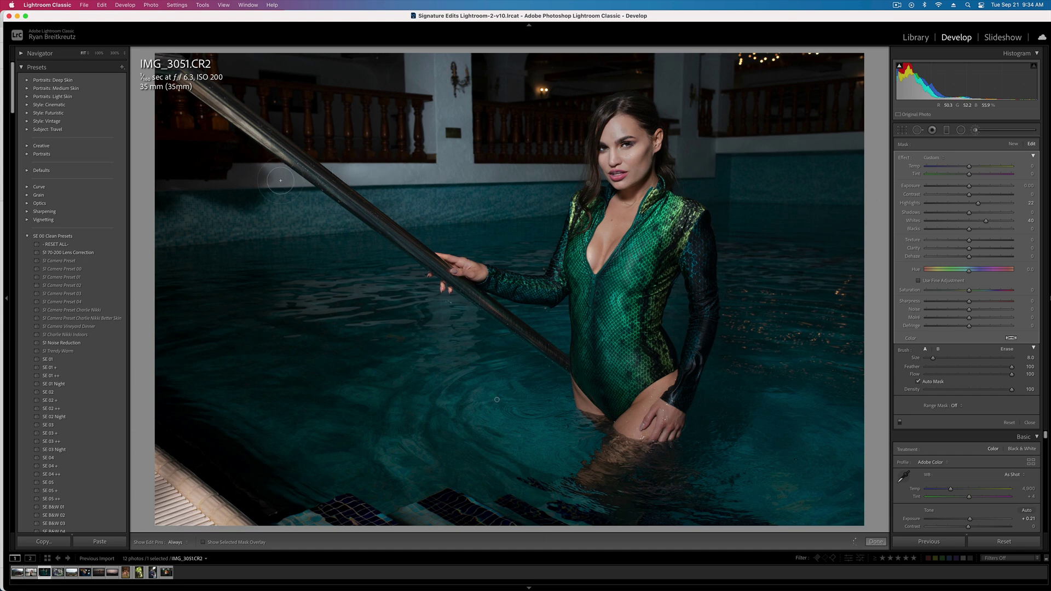
key("bracketleft")
key("bracketleft")
key("bracketleft")
key("bracketleft")
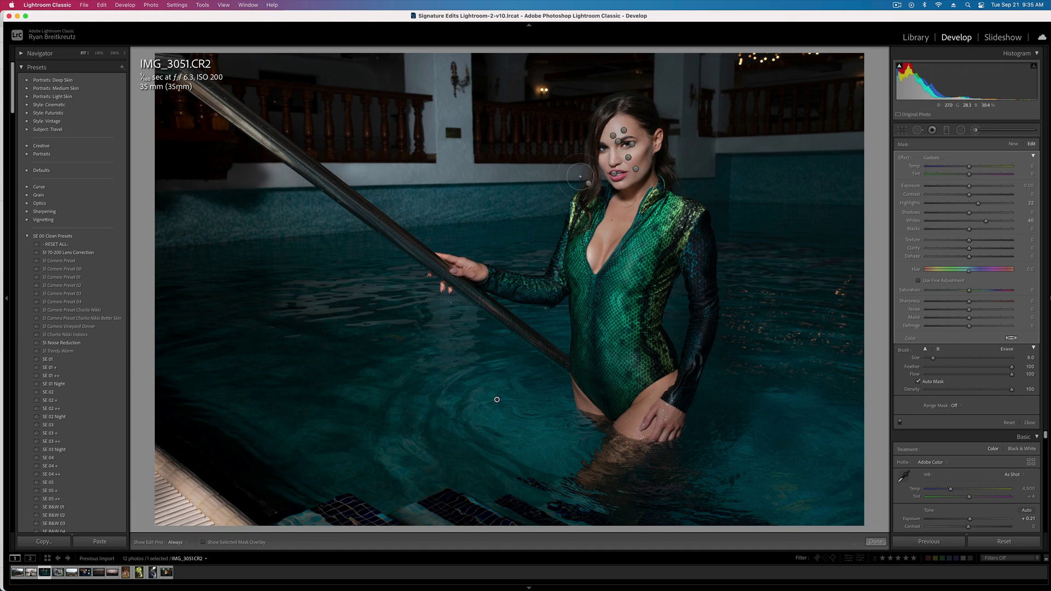
key("h")
key("h")
key("h")
Step: Start a new brush mask and paint the pool background, erasing with Alt where needed
left_click(1012, 146)
scroll(516, 298, "up", 10)
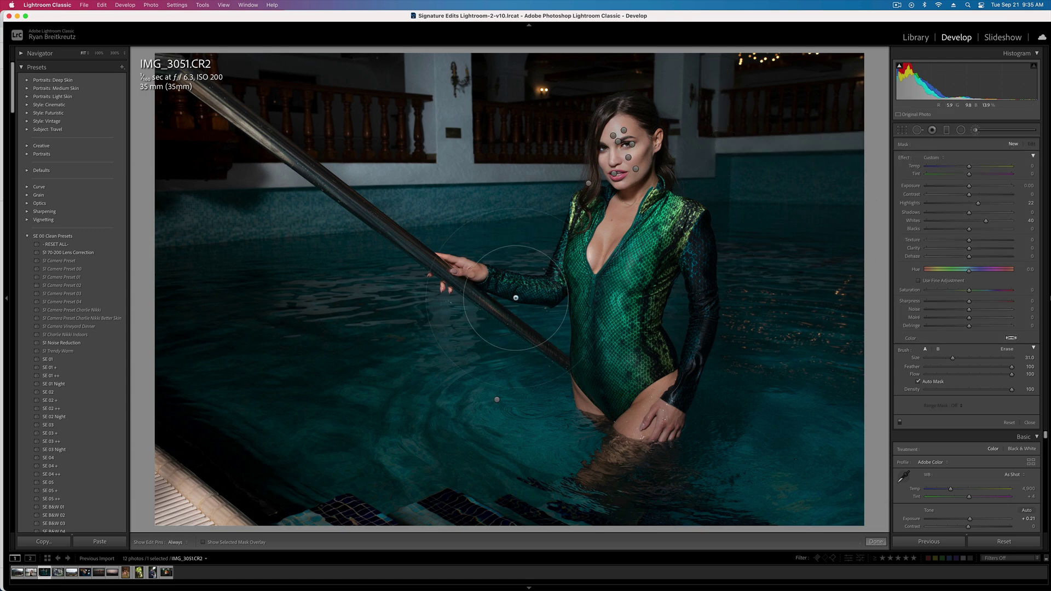
key("h")
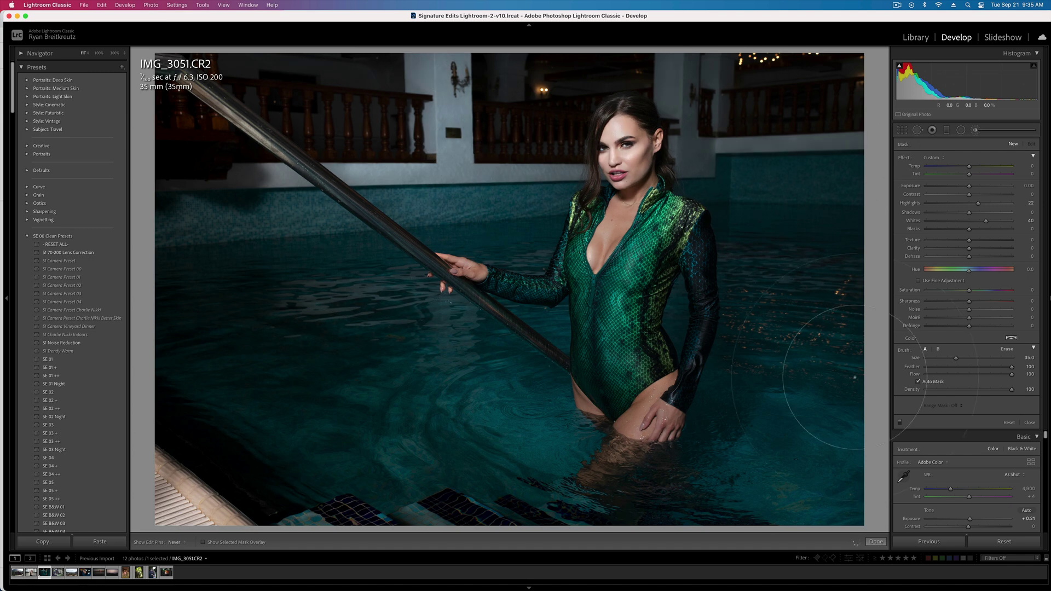
scroll(806, 461, "up", 1)
key("h")
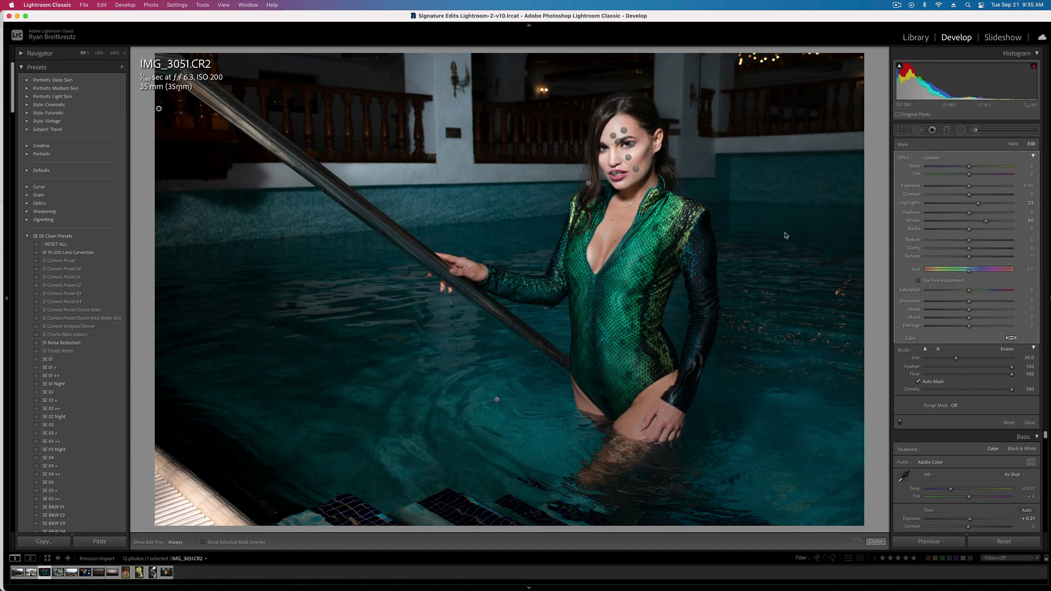
key("alt")
scroll(666, 266, "up", 5)
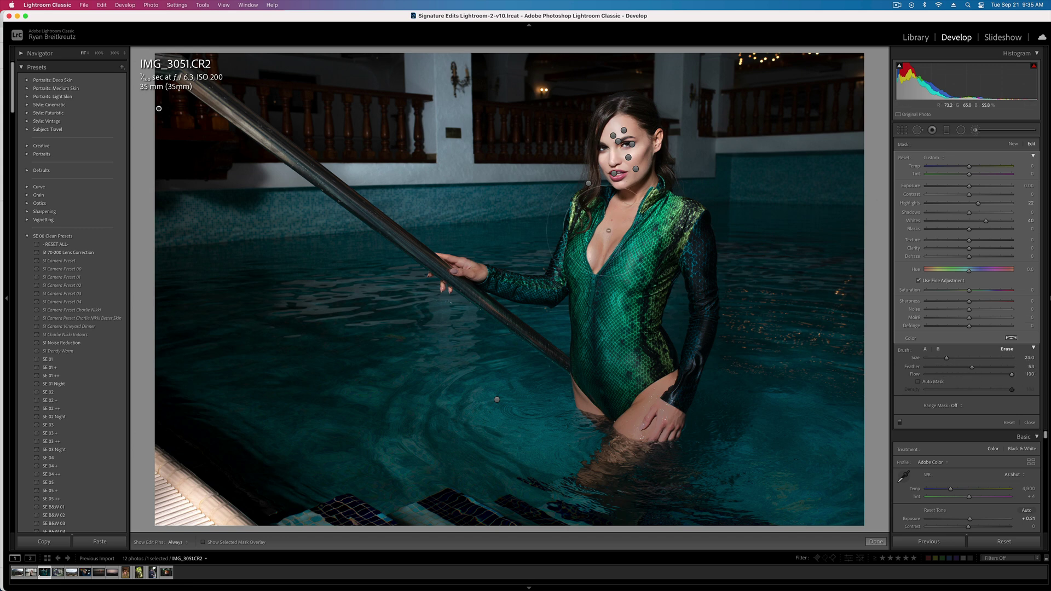
key("h")
key("h")
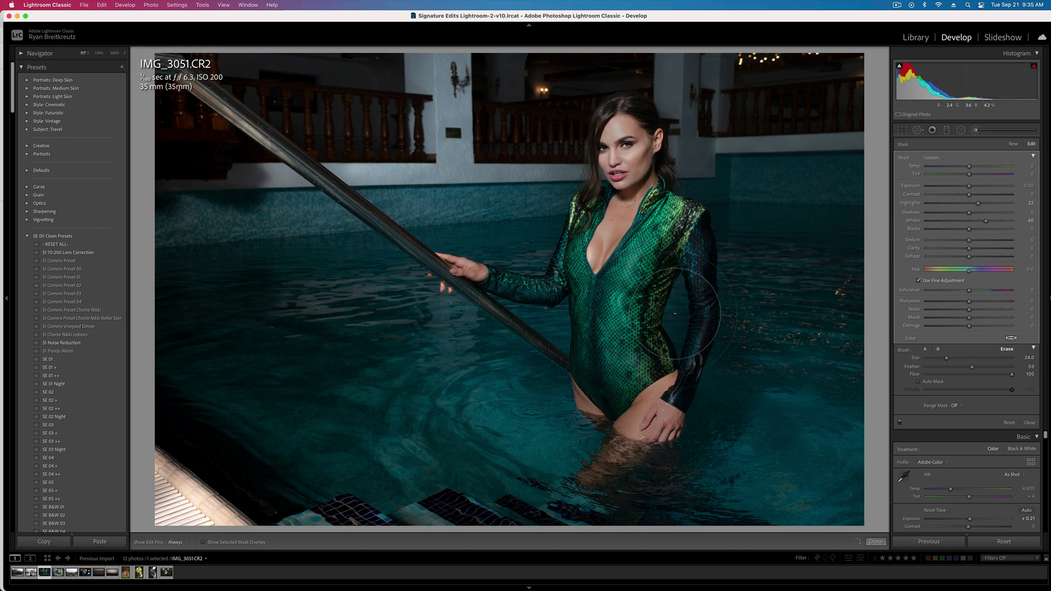
key("alt")
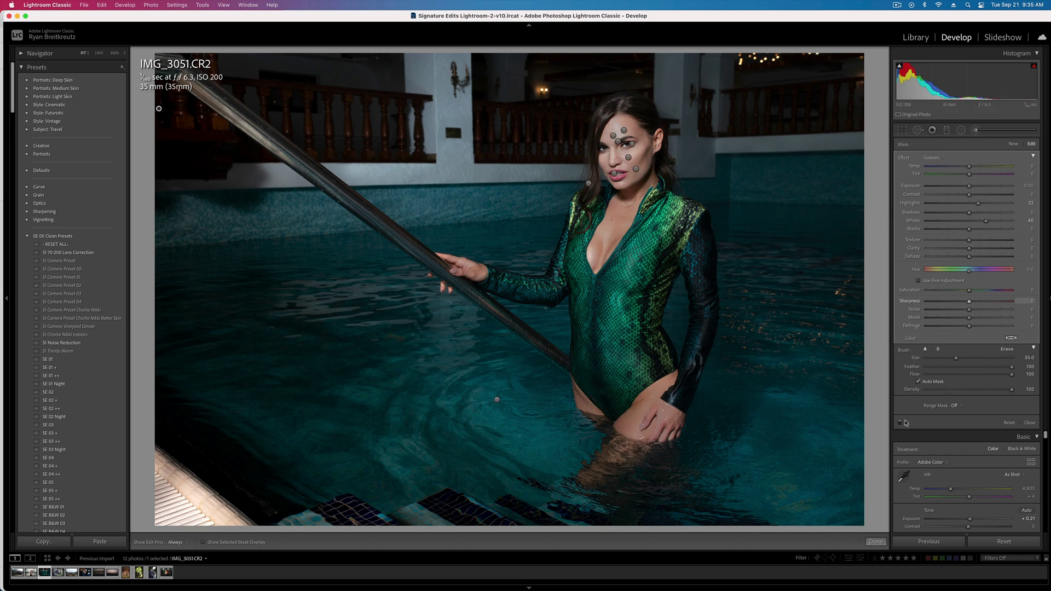
Step: Limit the brush mask to the brighter tones with a Luminance range mask, checked via red overlay
left_click(962, 405)
left_click(964, 424)
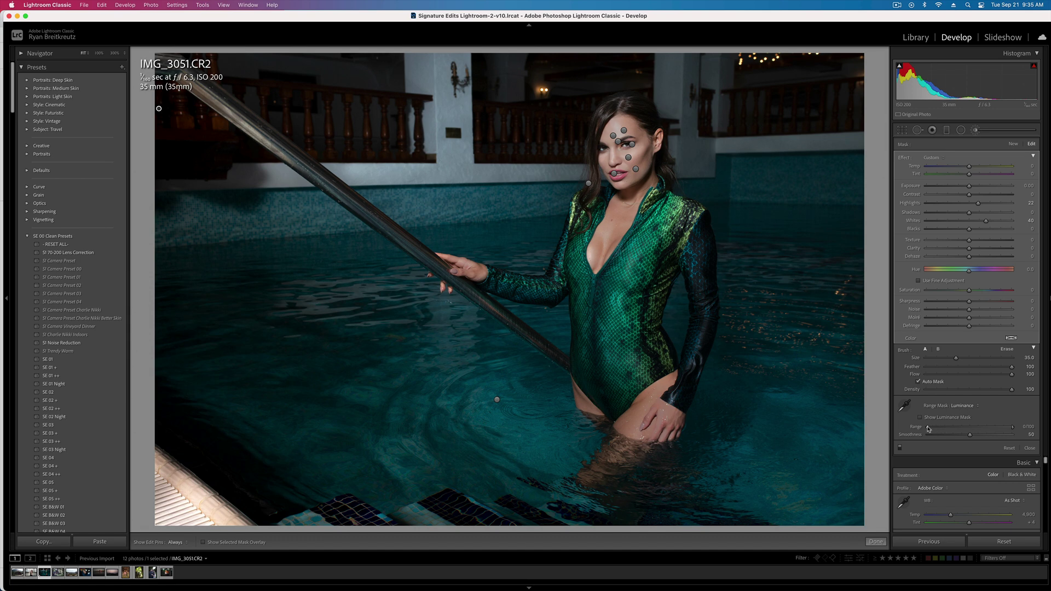
left_click(929, 429)
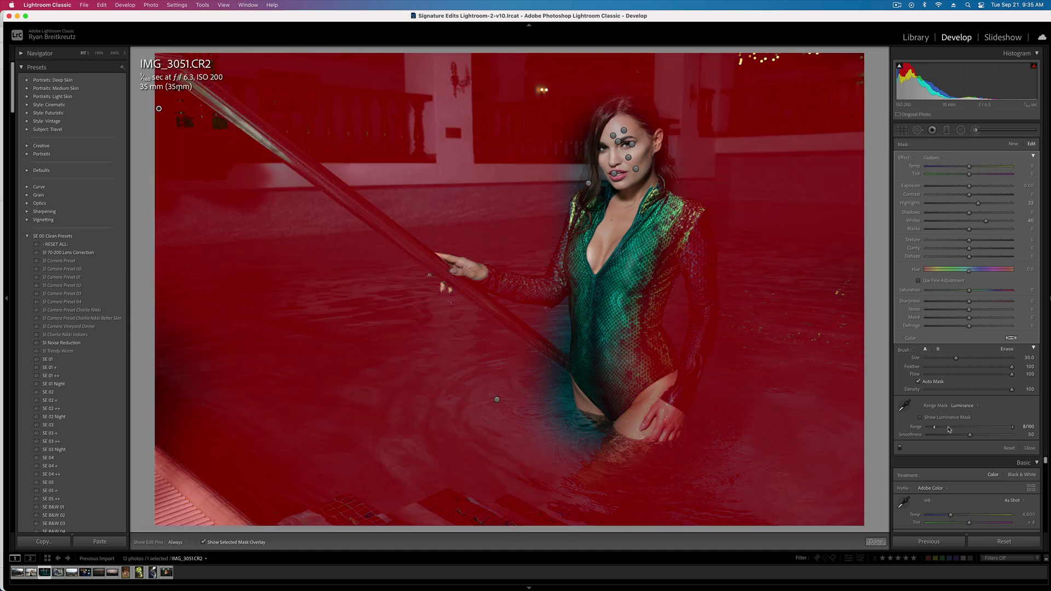
left_click_drag(950, 430, 997, 430)
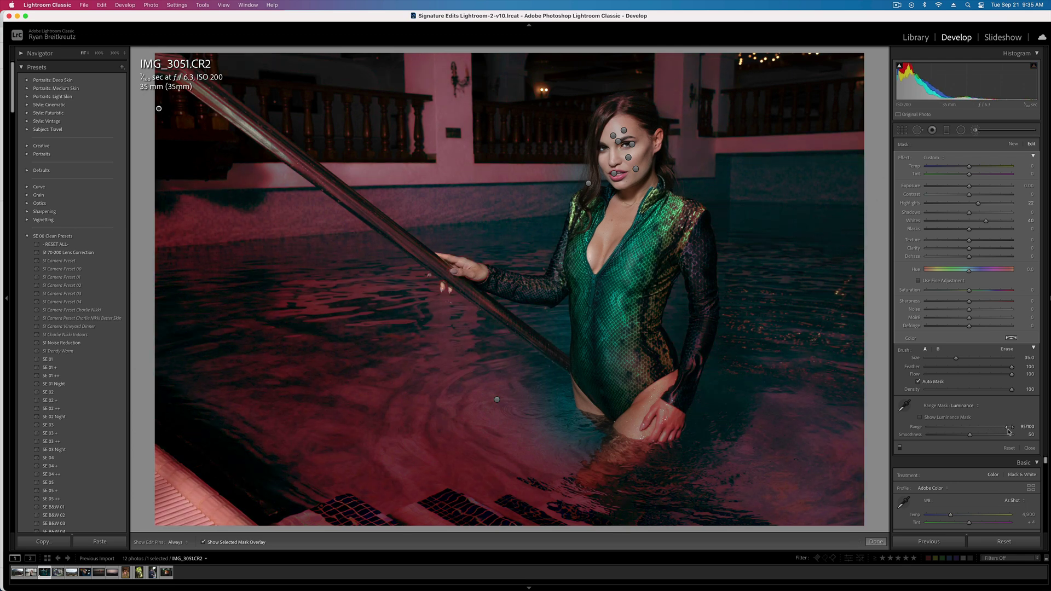
key("o")
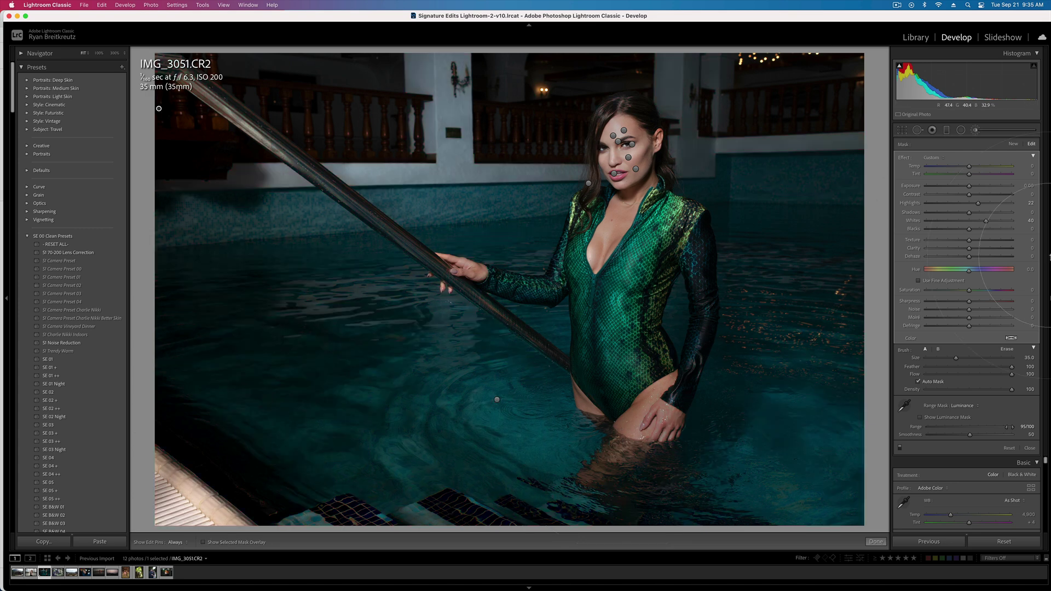
Step: Set the mask's Exposure to 0.42 after adding Clarity 42
mouse_move(969, 186)
left_mouse_down()
mouse_move(989, 189)
mouse_move(969, 191)
left_mouse_up()
left_click(974, 194)
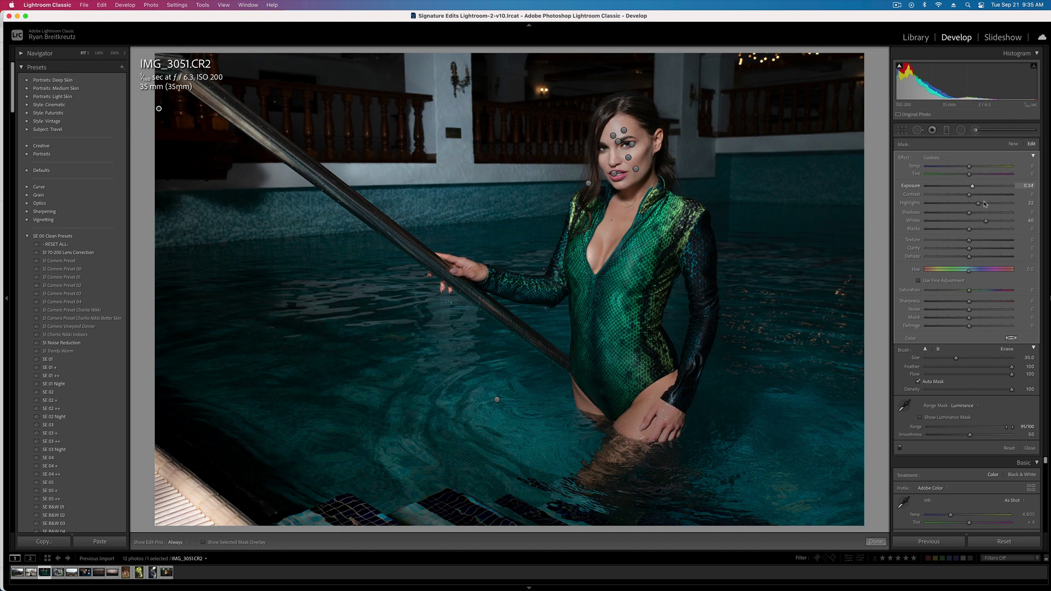
mouse_move(969, 248)
left_mouse_down()
mouse_move(987, 249)
mouse_move(979, 258)
left_mouse_up()
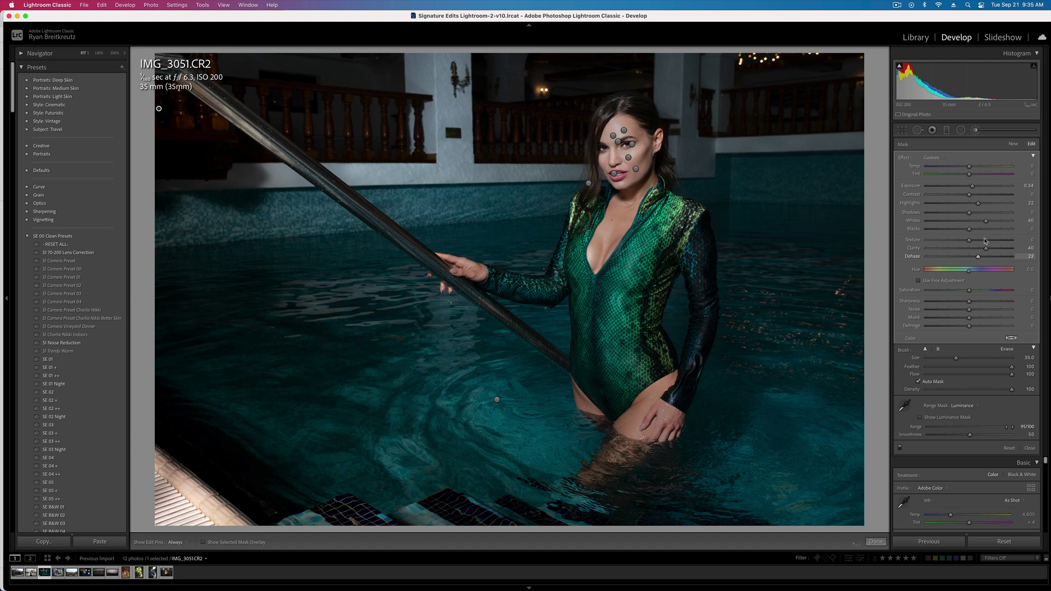
left_click(980, 301)
left_click(980, 186)
left_click_drag(980, 188, 975, 187)
Step: Review the mask overlay, undo an accidental deletion, and reset the mask's Clarity to 0
scroll(596, 326, "down", 4)
key("o")
scroll(522, 331, "down", 3)
key("super+z")
double_click(986, 249)
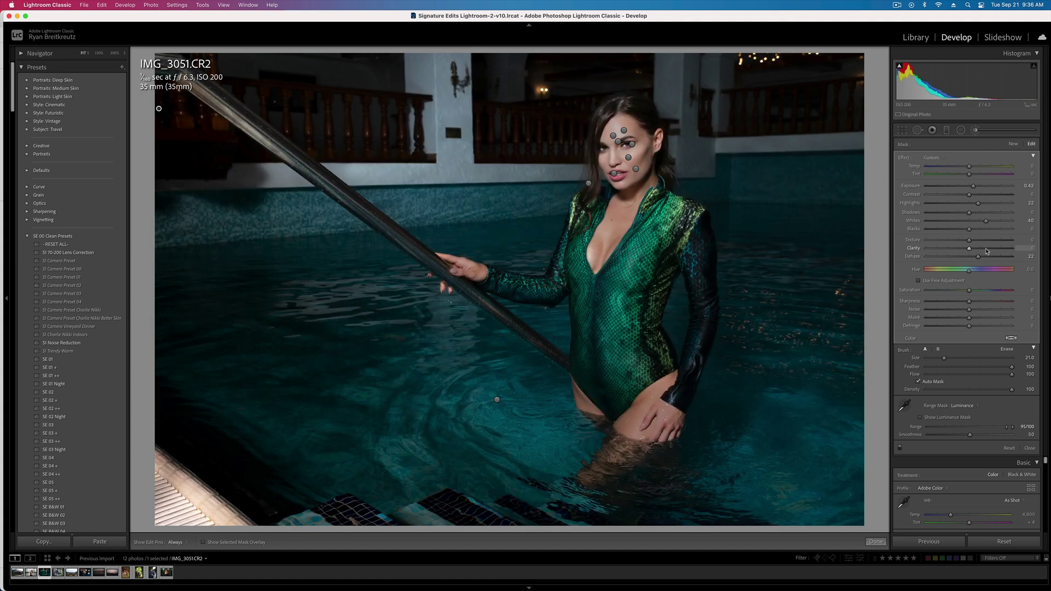
Step: Lower the face mask's Whites from 40 to 14, close the brush, and compare before/after
left_click(1014, 143)
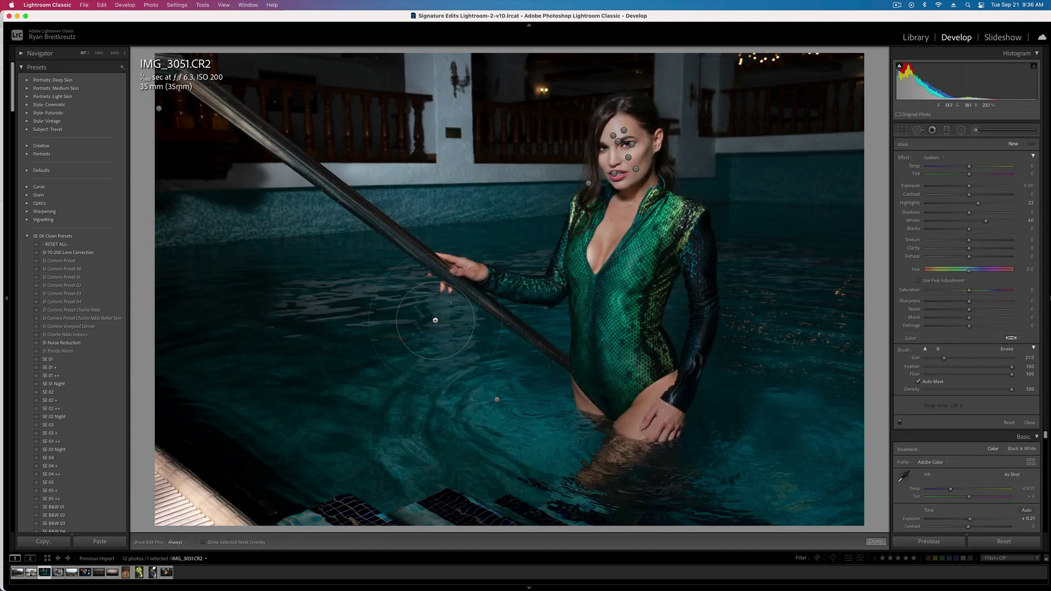
scroll(340, 339, "up", 5)
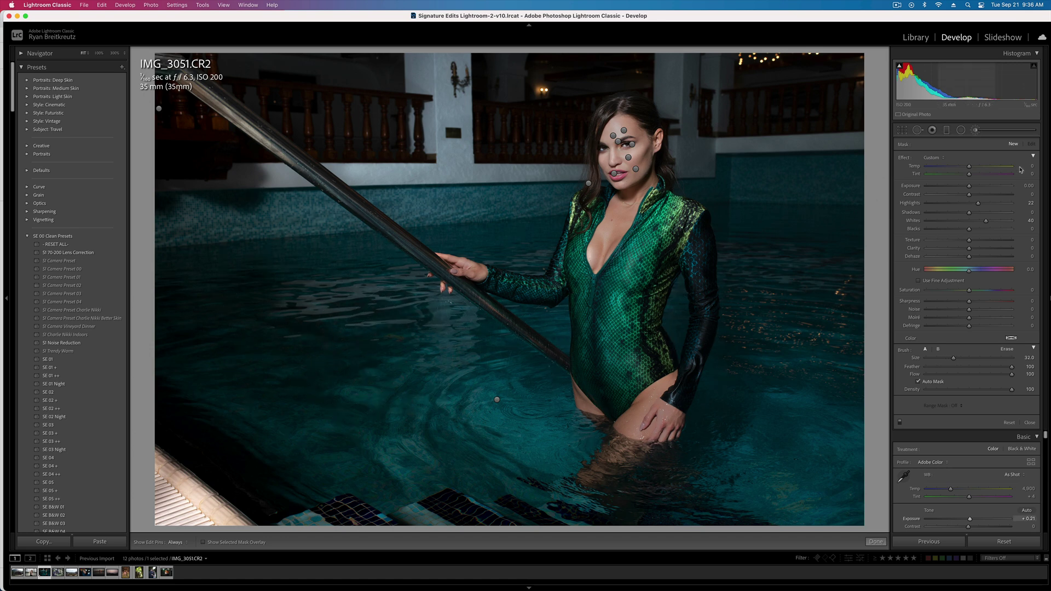
key("h")
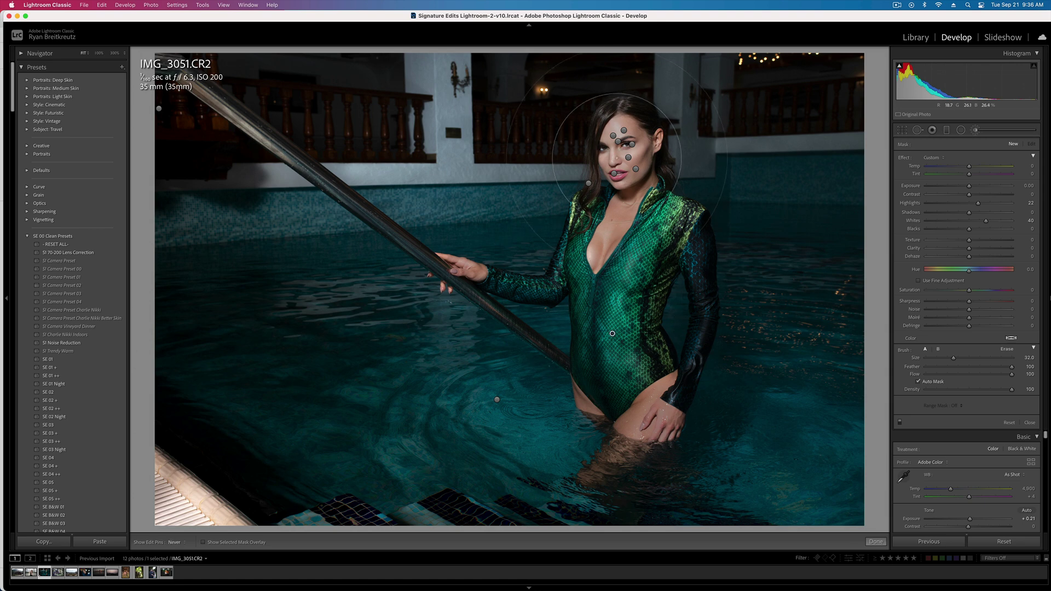
key("h")
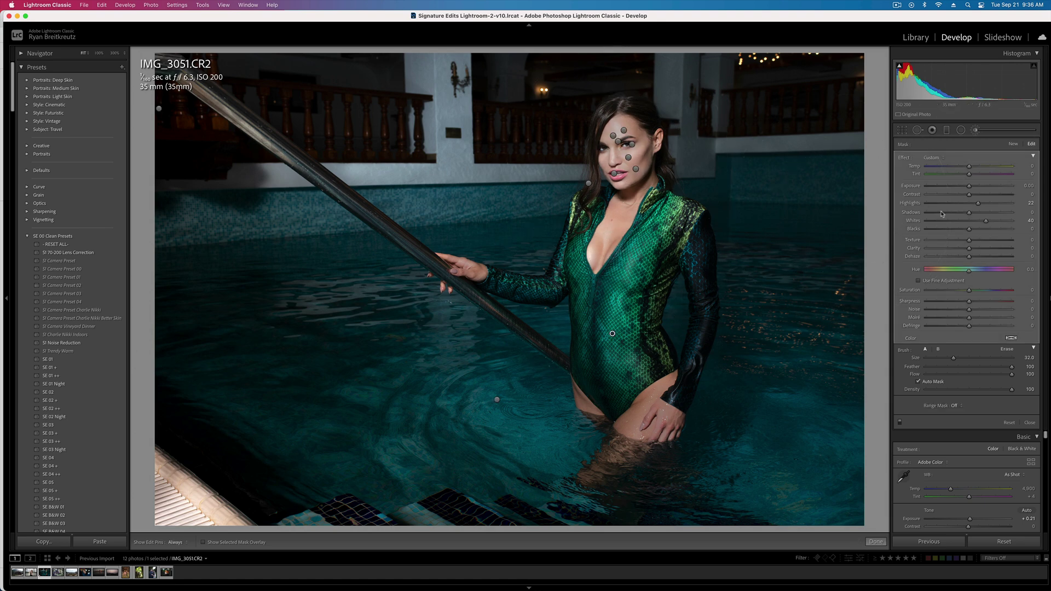
left_click_drag(986, 221, 975, 221)
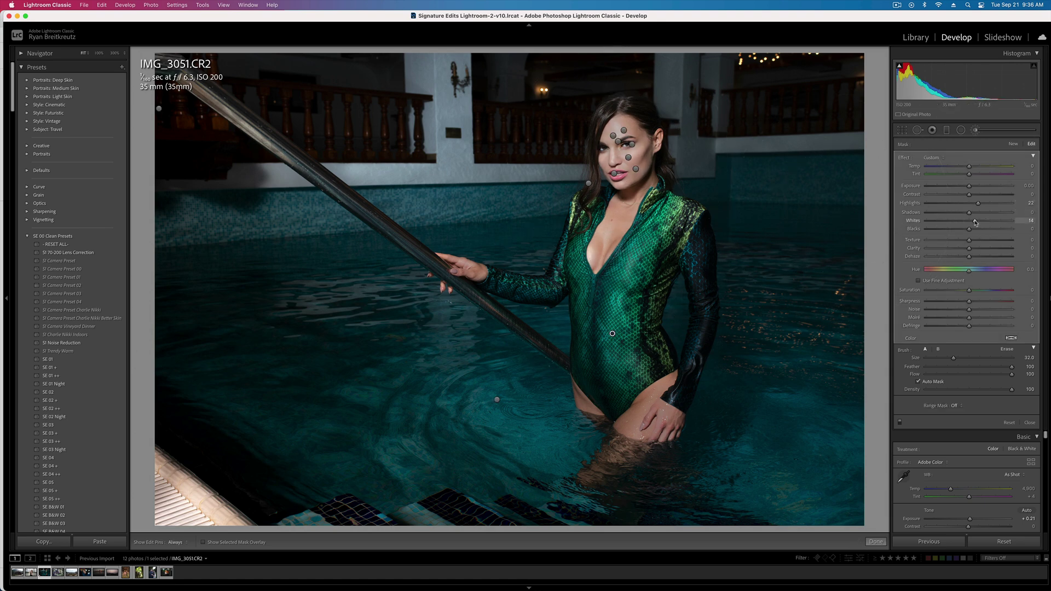
key("k")
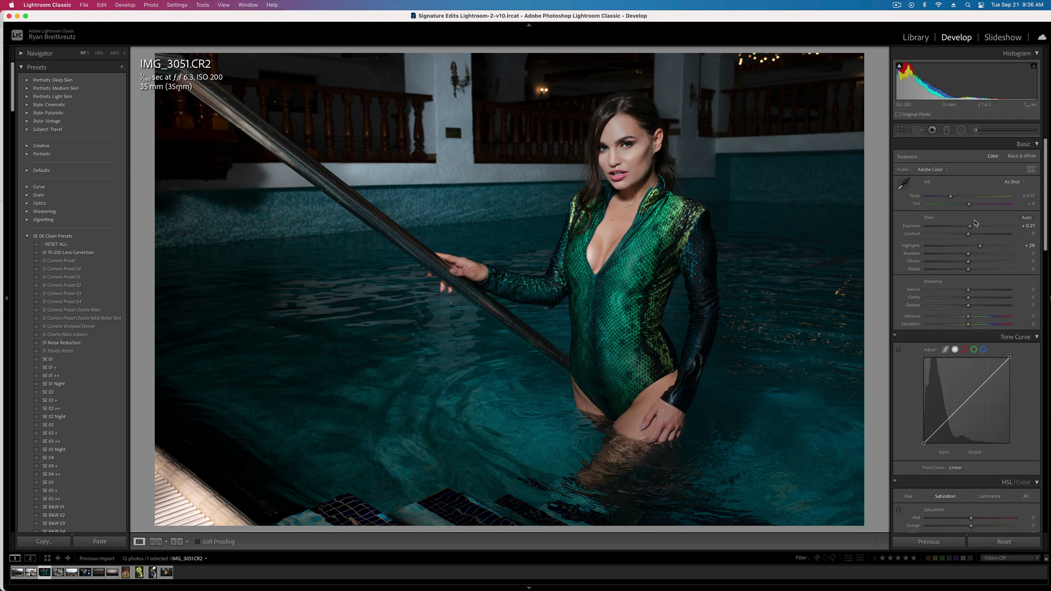
key("backslash")
key("backslash")
Step: Zoom to 300% on the wall sconce and try a heal spot, undoing the misplaced one
left_click(516, 90)
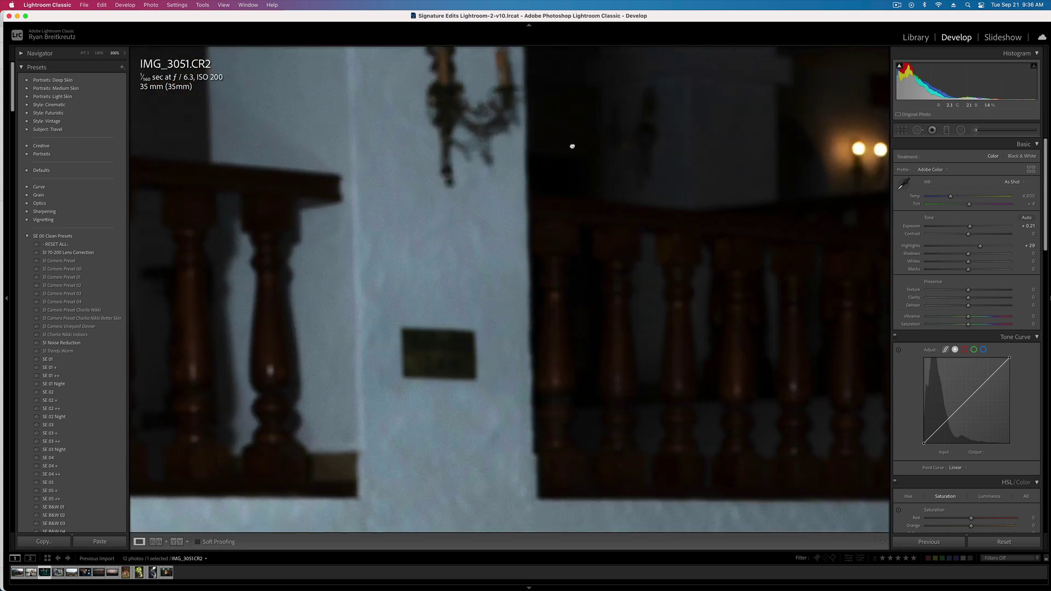
left_click_drag(570, 145, 431, 204)
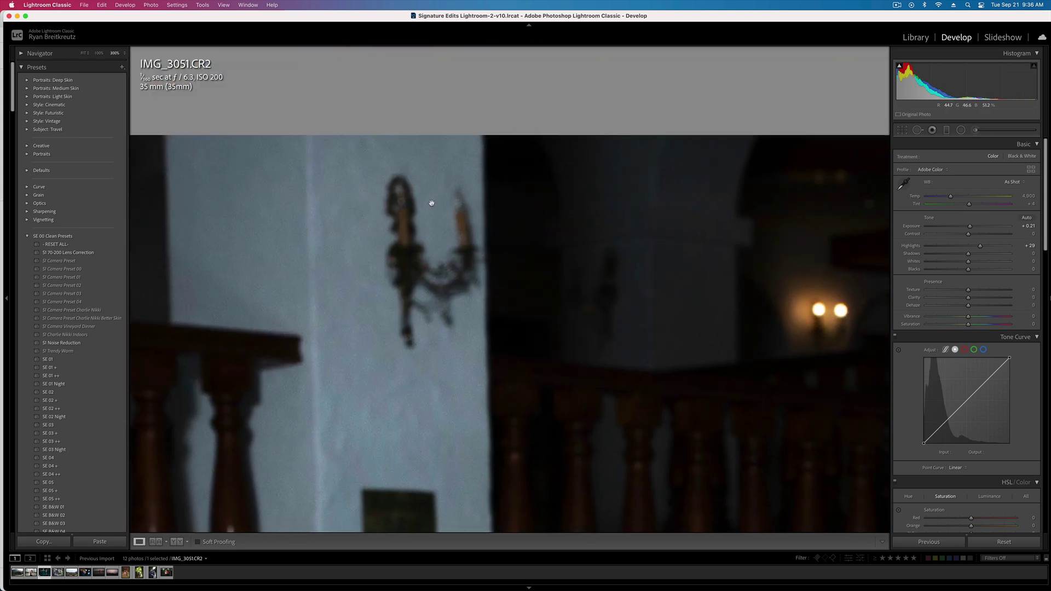
left_click(918, 131)
scroll(810, 309, "up", 3)
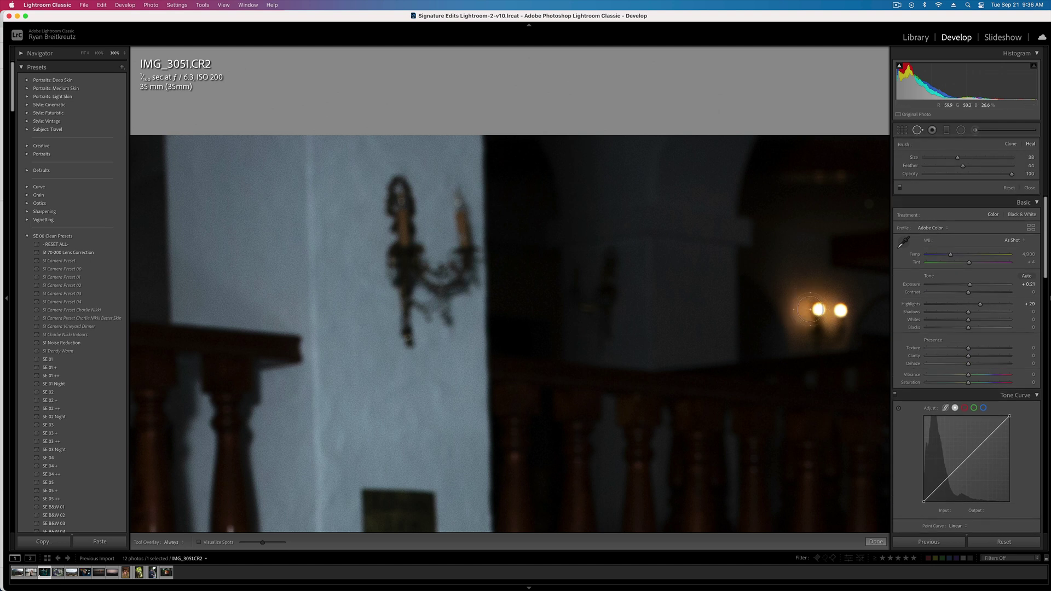
left_click(816, 305)
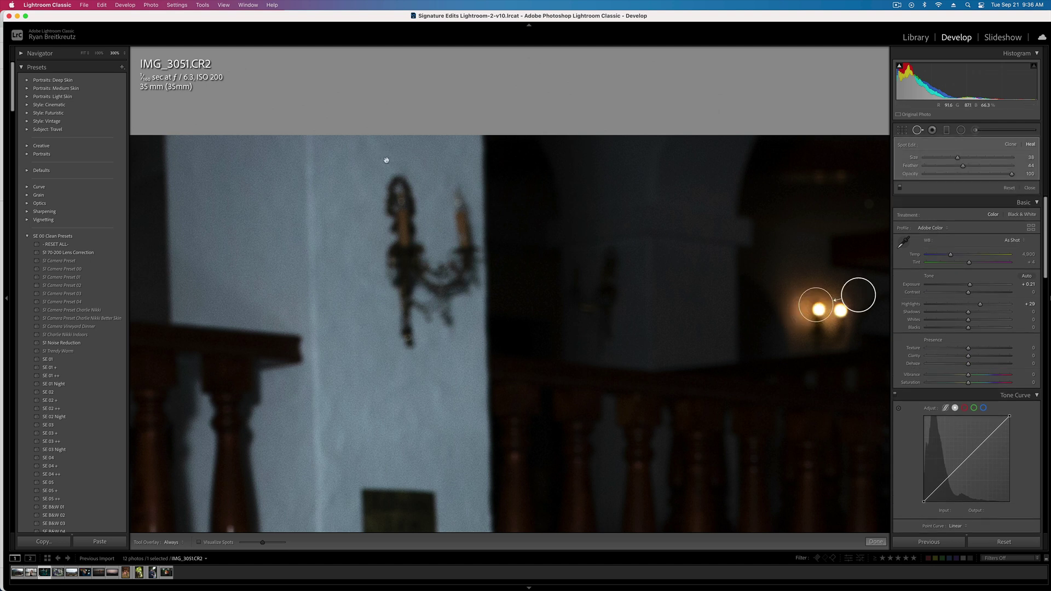
left_click_drag(399, 191, 399, 191)
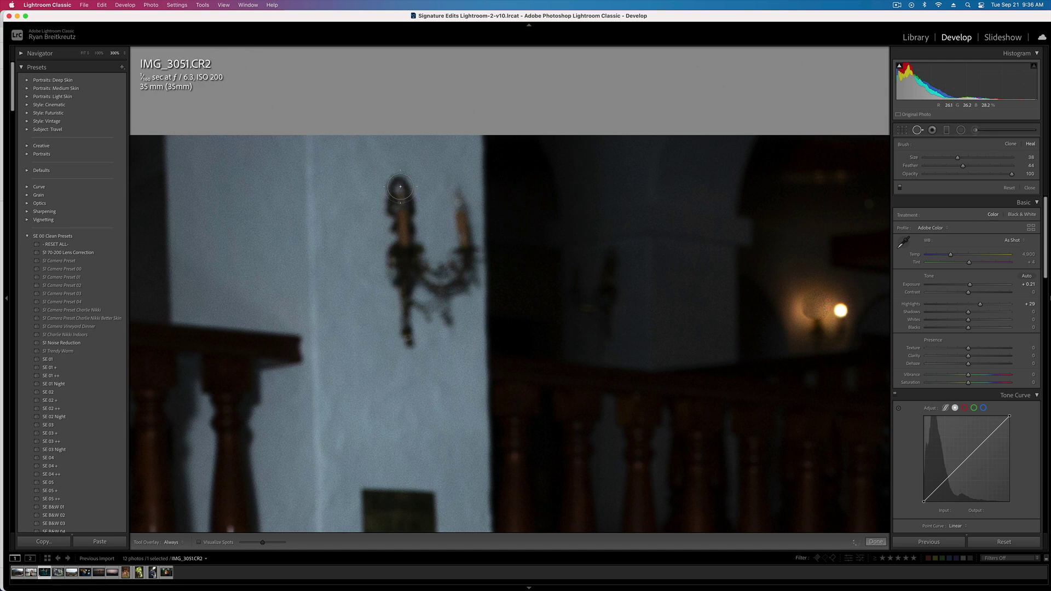
key("super+z")
Step: Clone the lit lamp's glow onto the first sconce candle at size 41 and opacity 25
left_click(399, 191)
mouse_move(459, 227)
left_mouse_down()
mouse_move(855, 303)
mouse_move(814, 307)
left_mouse_up()
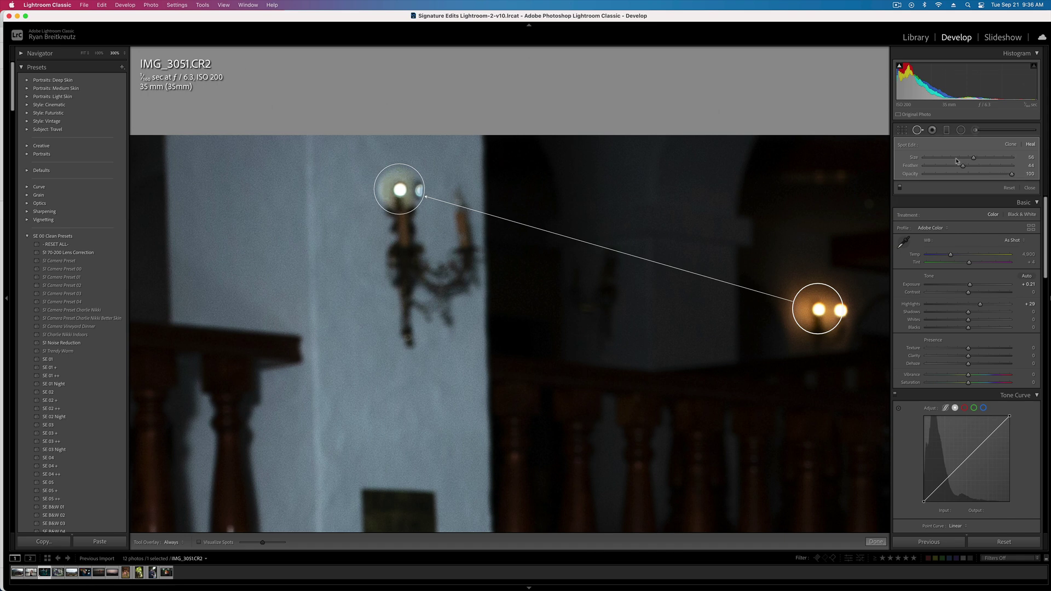
left_click_drag(973, 158, 961, 159)
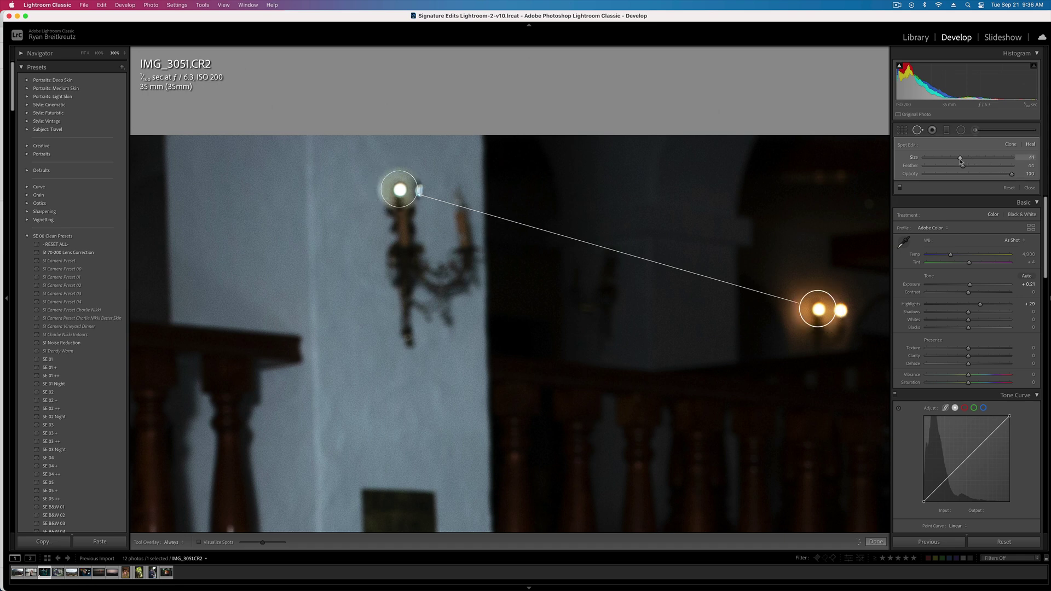
left_click(1013, 147)
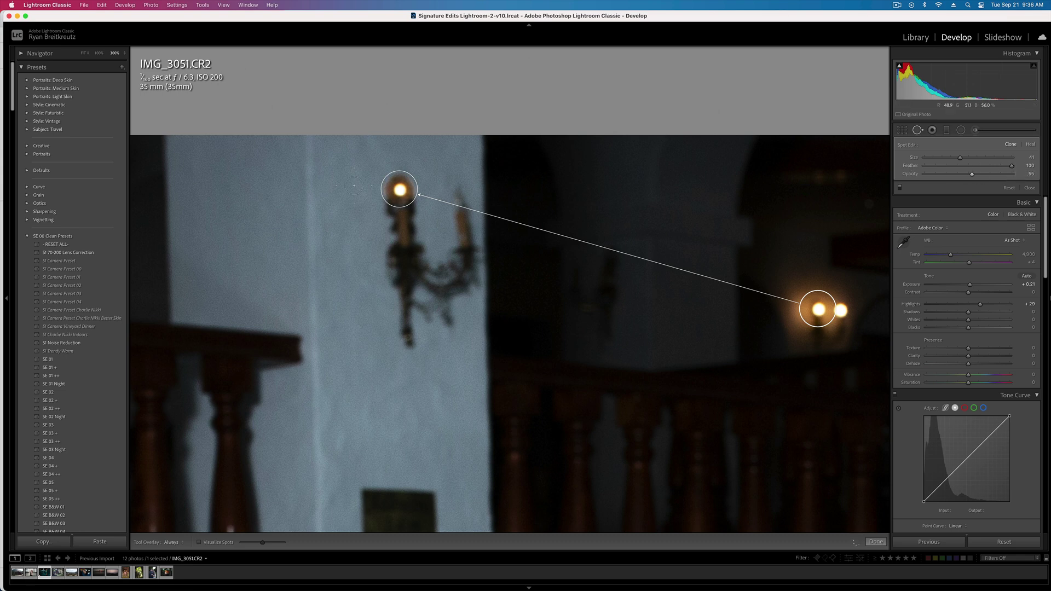
left_click_drag(401, 193, 402, 187)
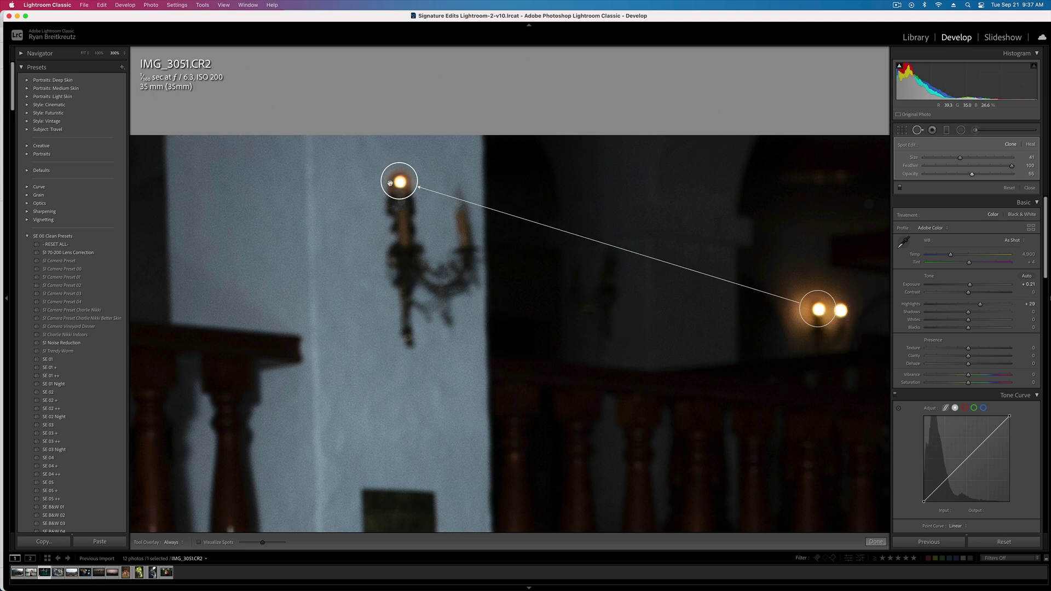
left_click_drag(387, 184, 390, 201)
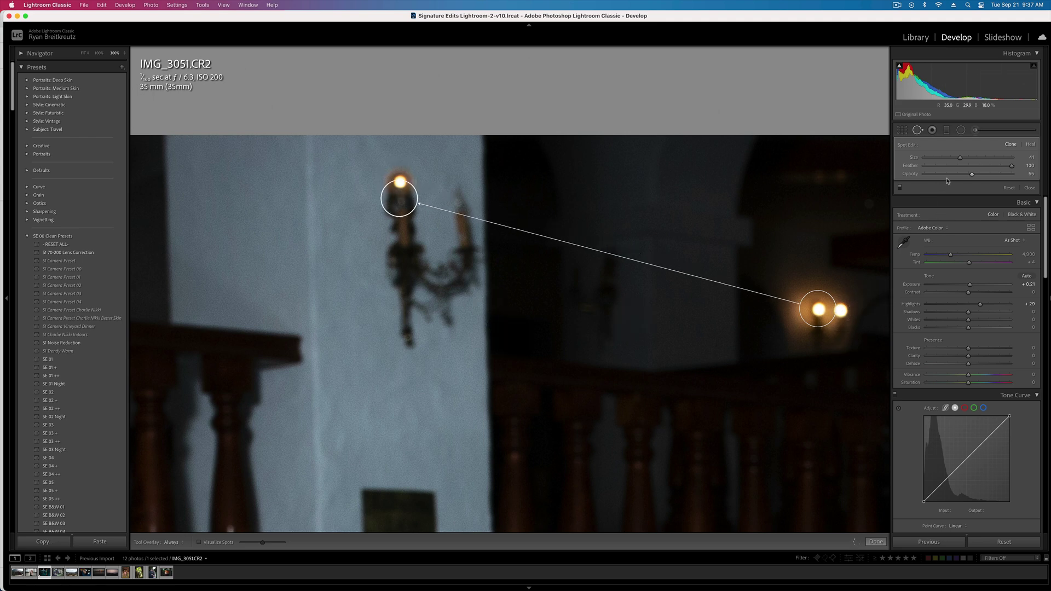
left_click(946, 175)
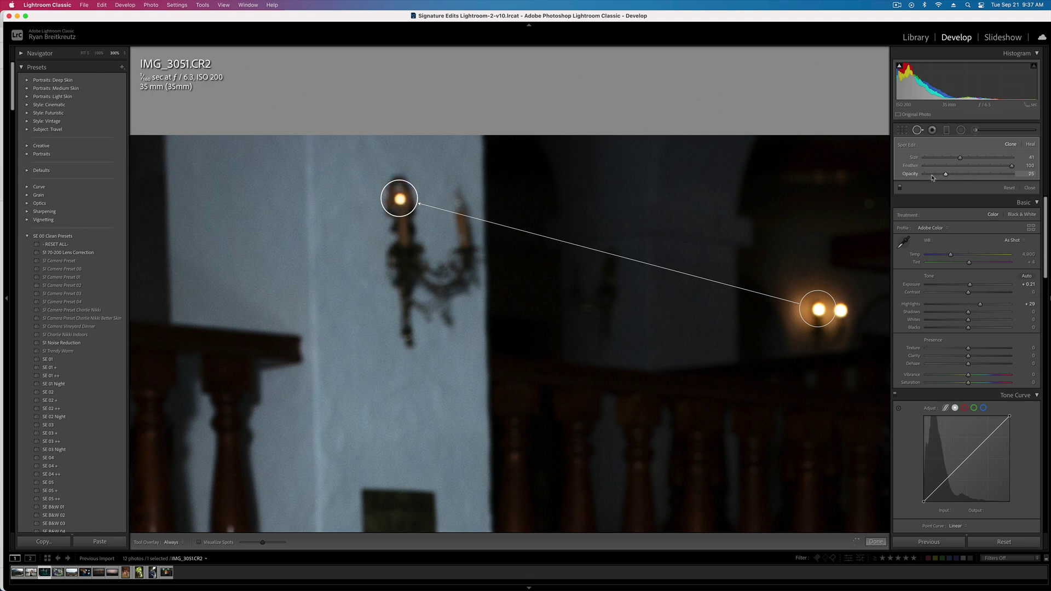
left_click_drag(406, 198, 402, 188)
Step: Add a second clone spot on the other candle, sourced from the right lamp and aligned to its tip
right_click(403, 188)
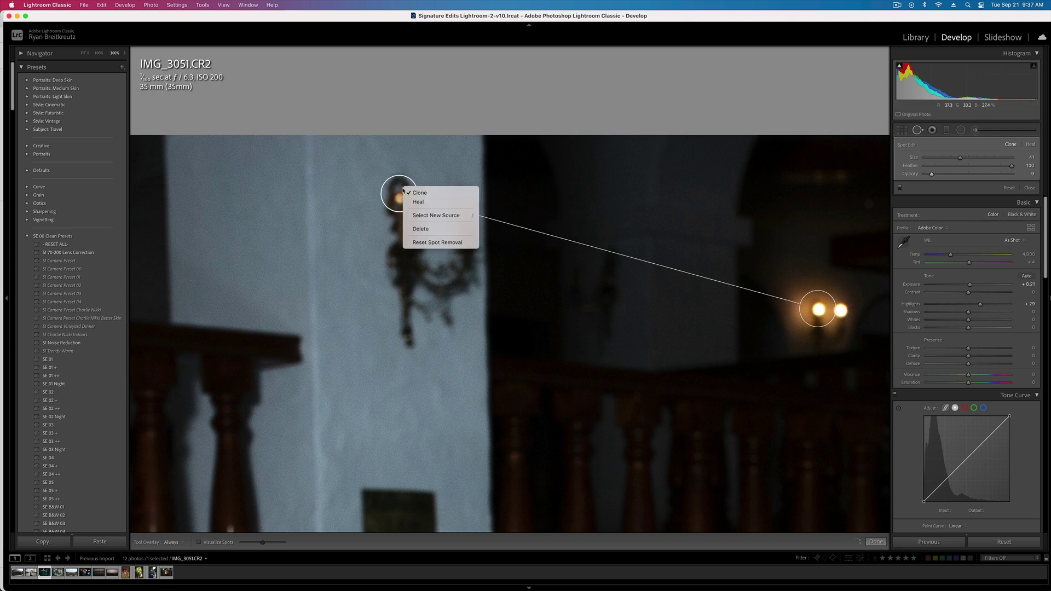
left_click(442, 195)
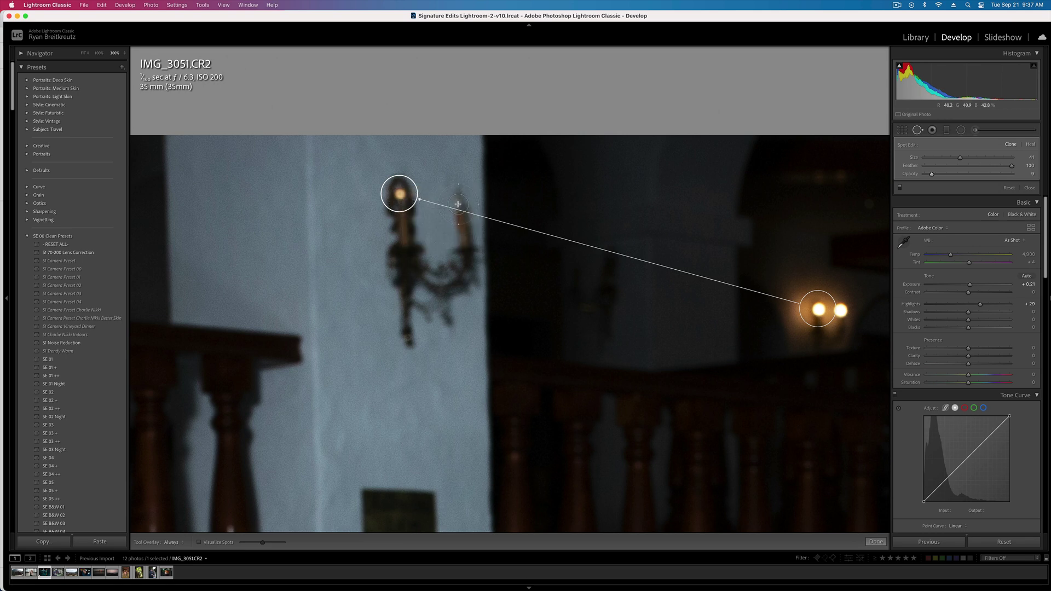
left_click(458, 204)
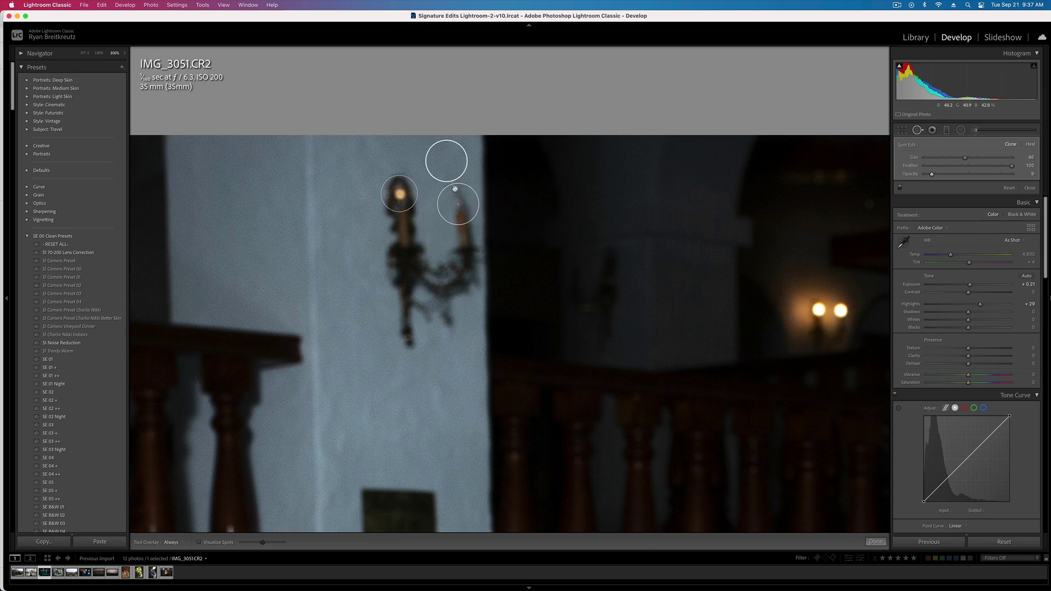
left_click(818, 311)
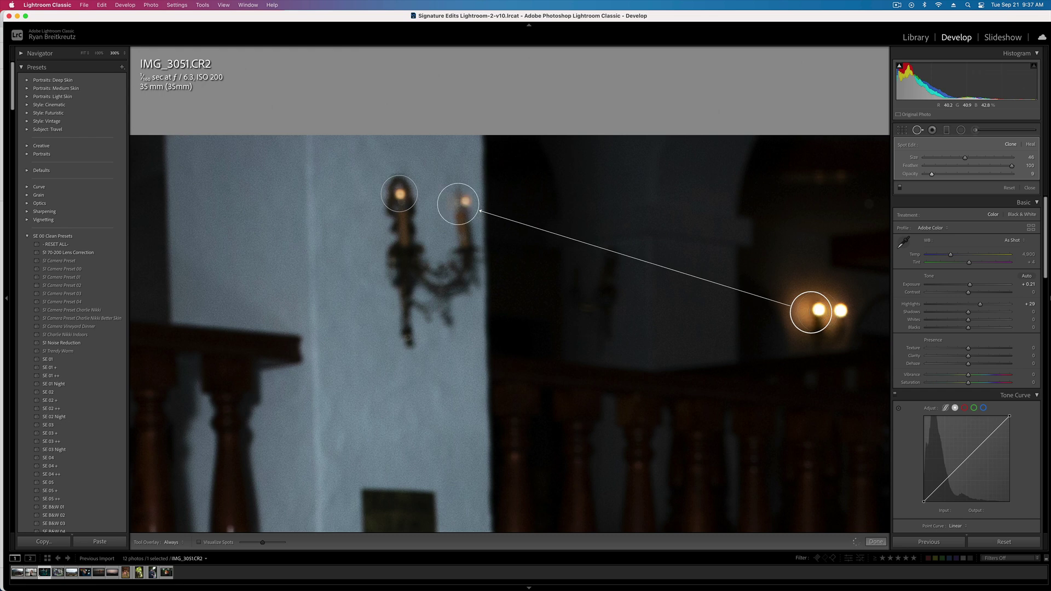
left_click_drag(818, 311, 818, 313)
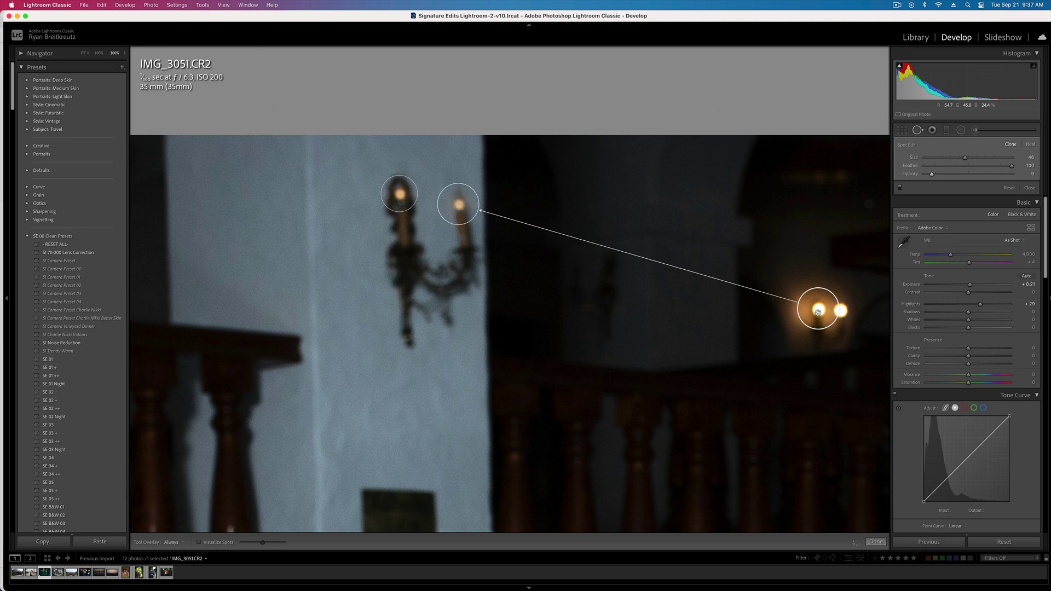
left_click_drag(458, 199, 458, 194)
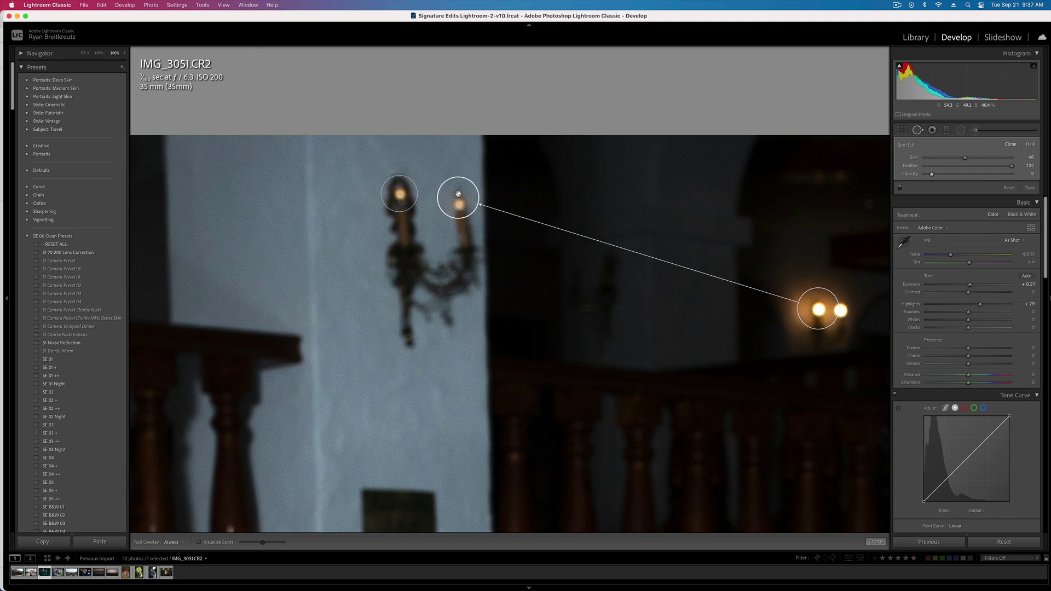
Step: Close spot removal and paint a new brush mask over the sconce candle at 300%
key("q")
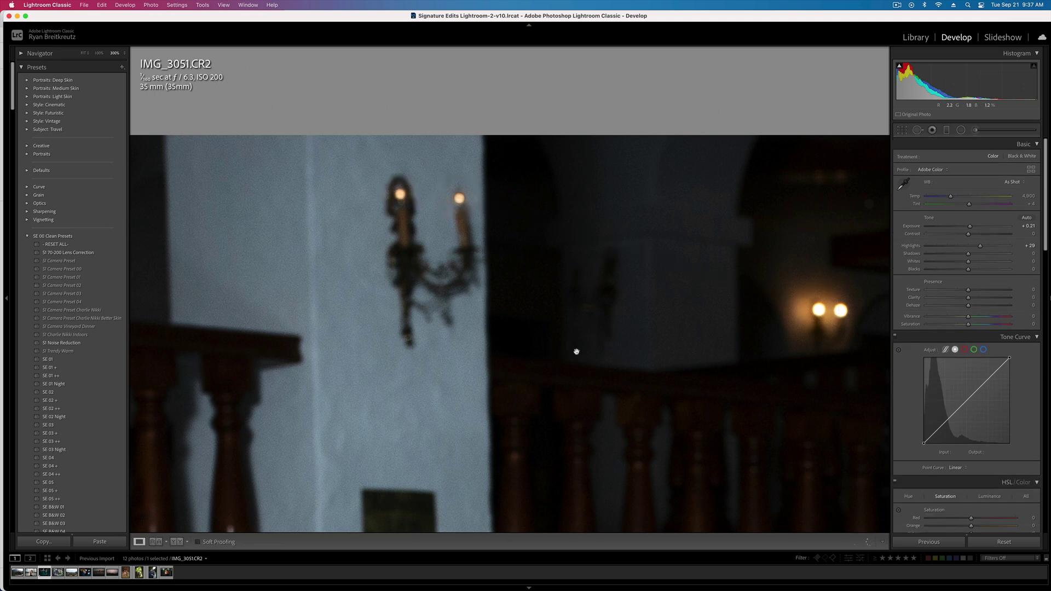
left_click(629, 370)
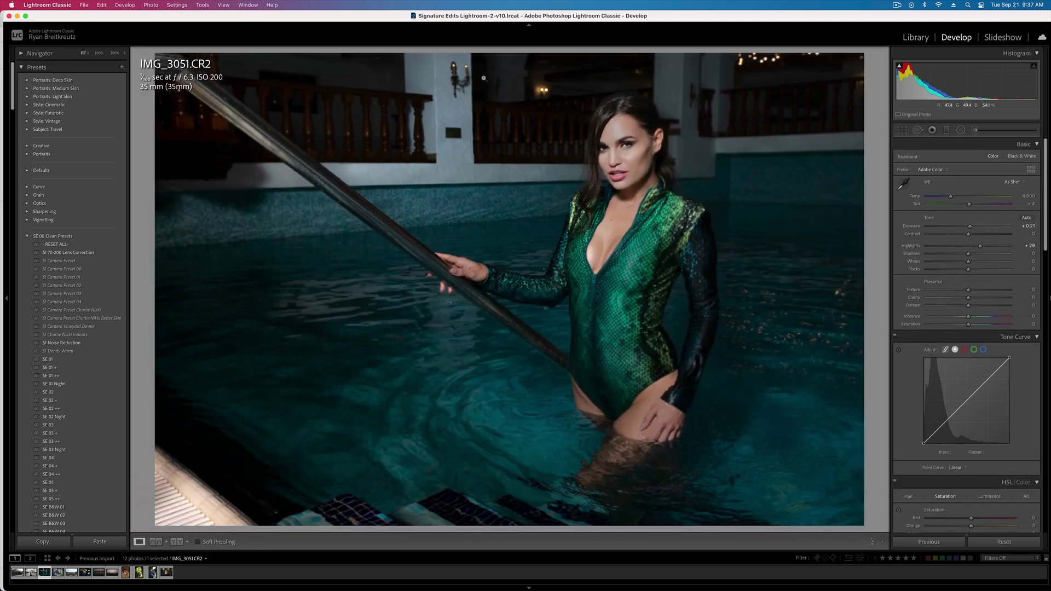
left_click(975, 130)
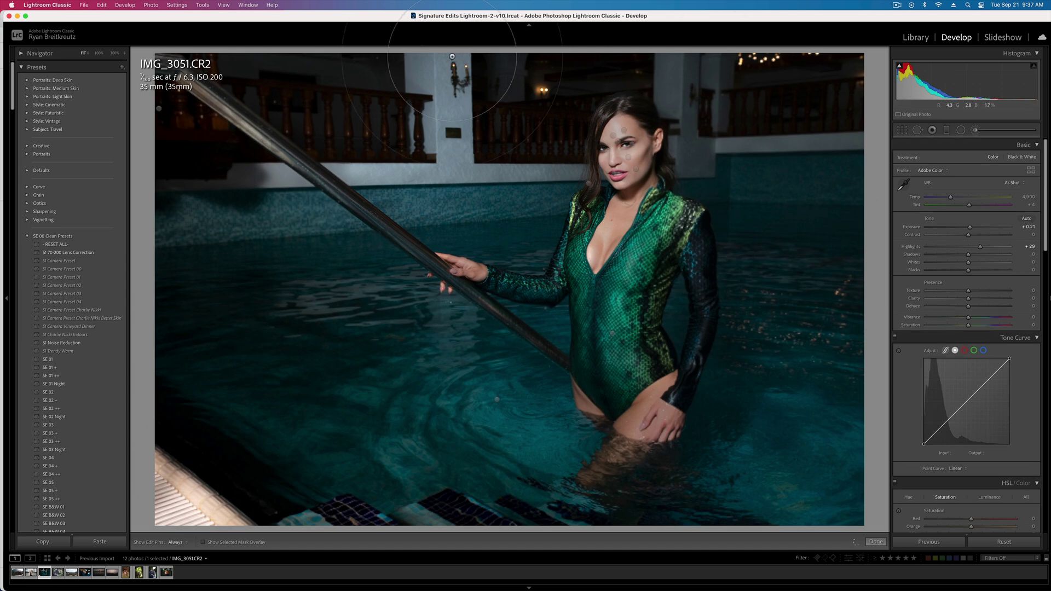
left_click(116, 54)
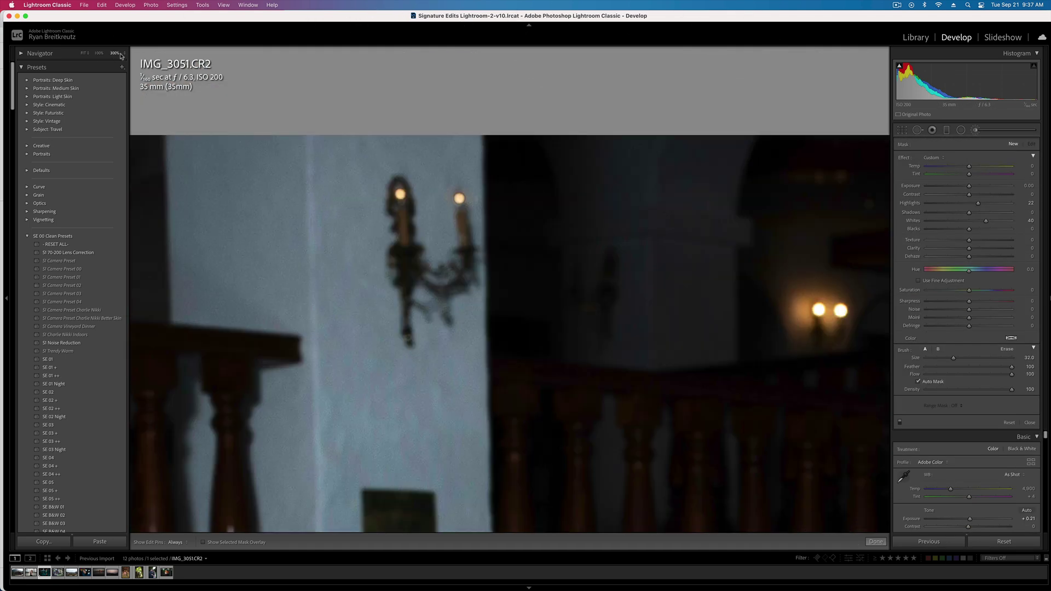
scroll(530, 188, "down", 7)
left_click_drag(397, 197, 438, 194)
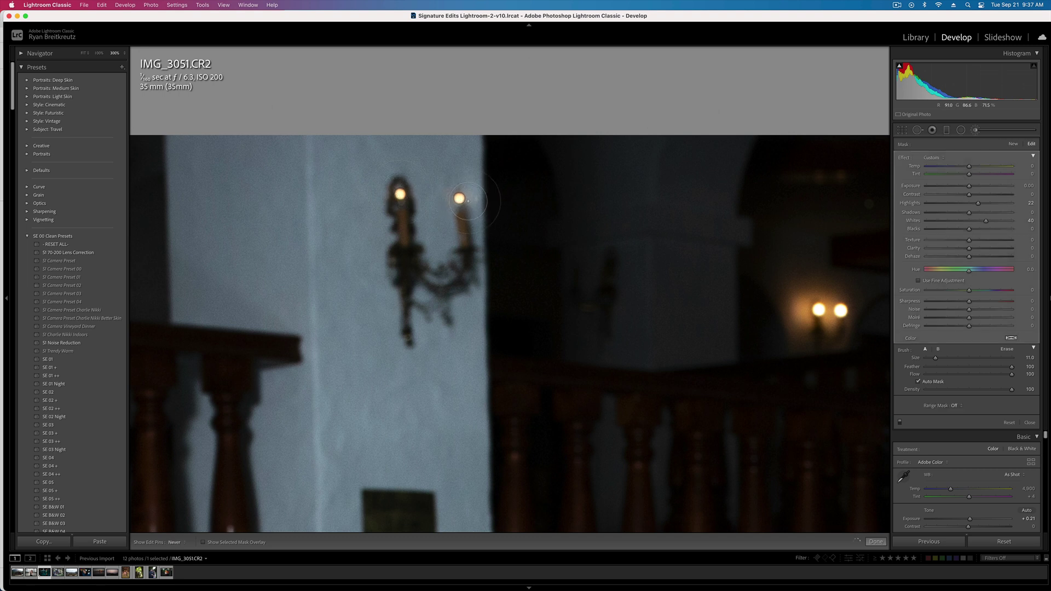
Step: Try the 32 SunFlare Subtle effect with Shadows 37 and Sharpness −100, then delete it and fit the view
left_click(933, 157)
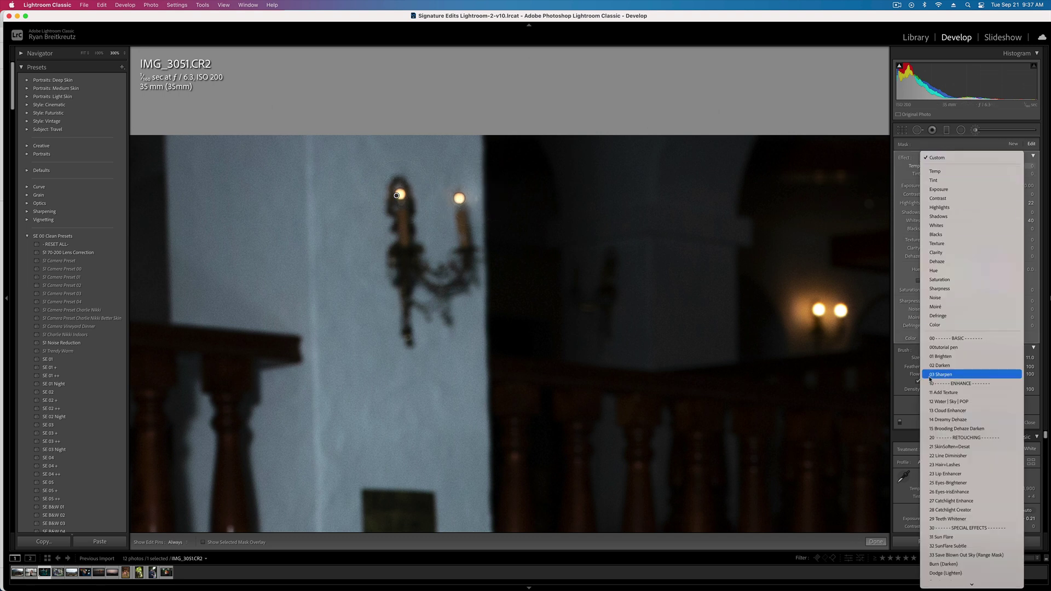
scroll(962, 572, "down", 2)
left_click(974, 509)
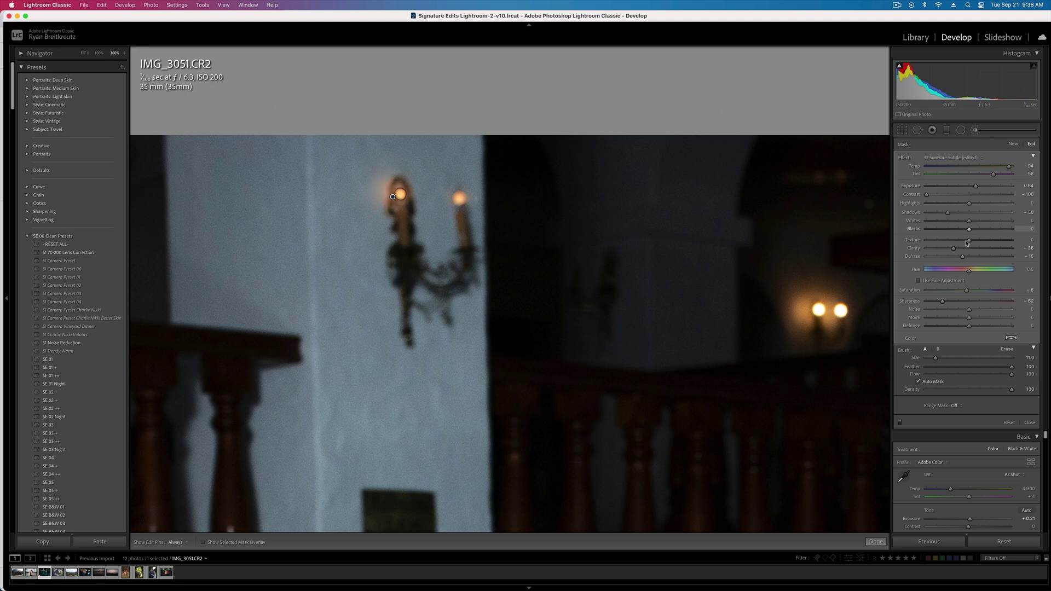
left_click_drag(952, 216, 990, 216)
left_click_drag(907, 303, 881, 303)
key("Delete")
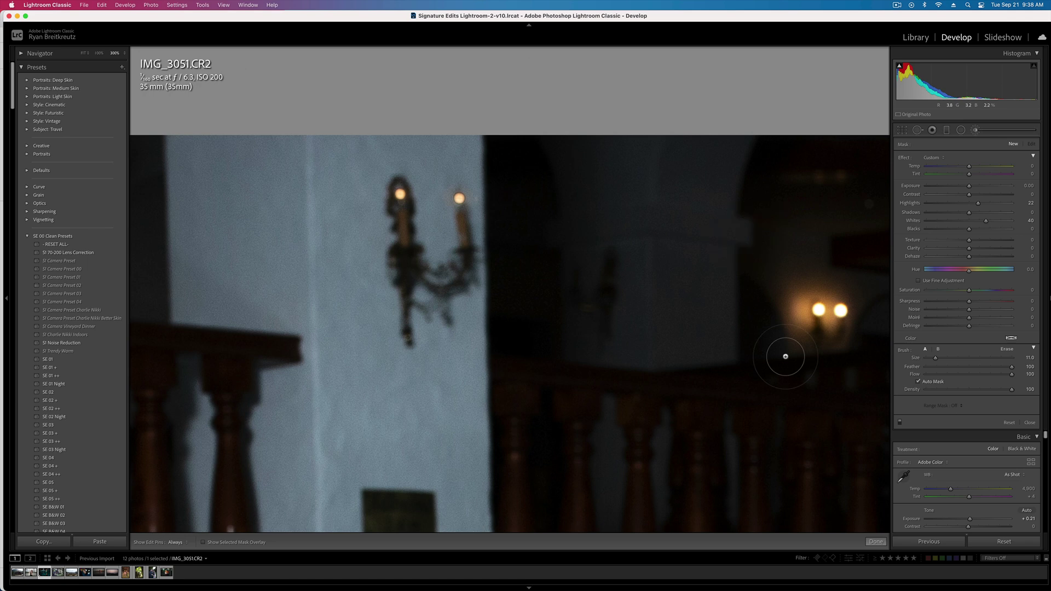
left_click(83, 53)
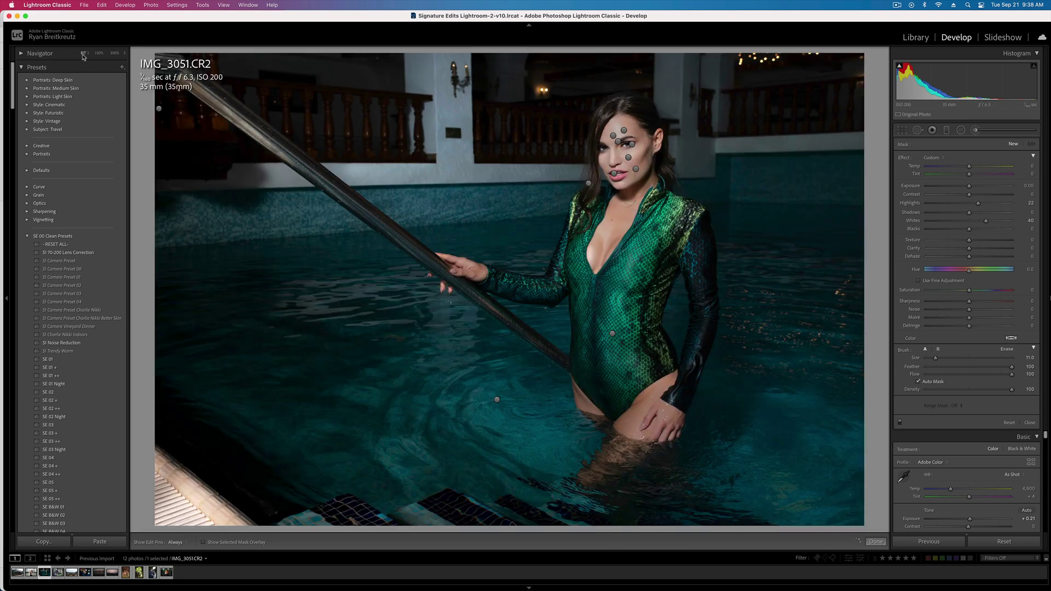
Step: Close the brush, move to the forest cabin photo, try preset SE 01 +, then reset its settings
key("k")
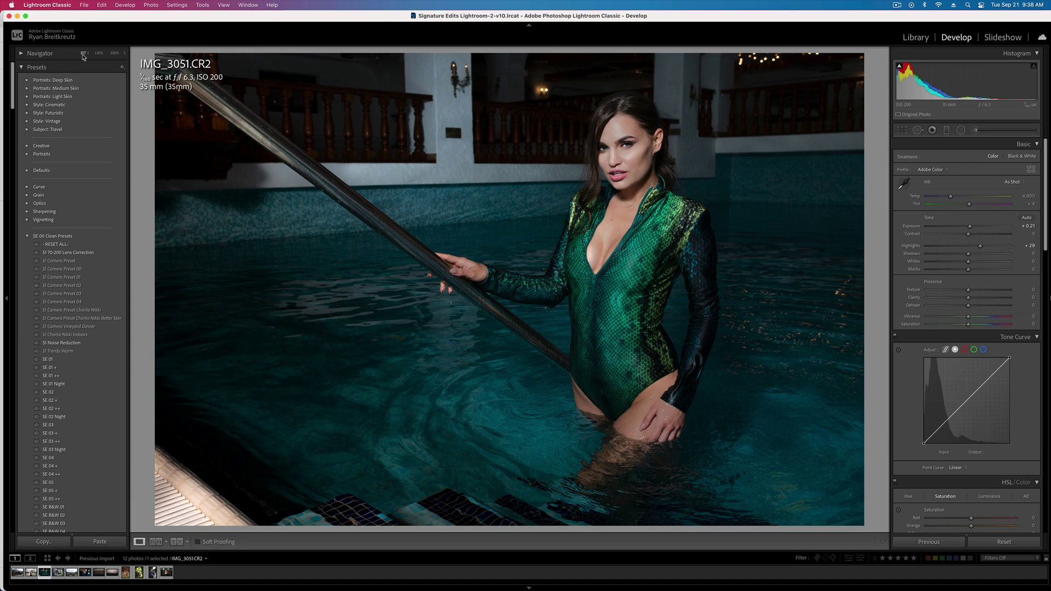
key("Right")
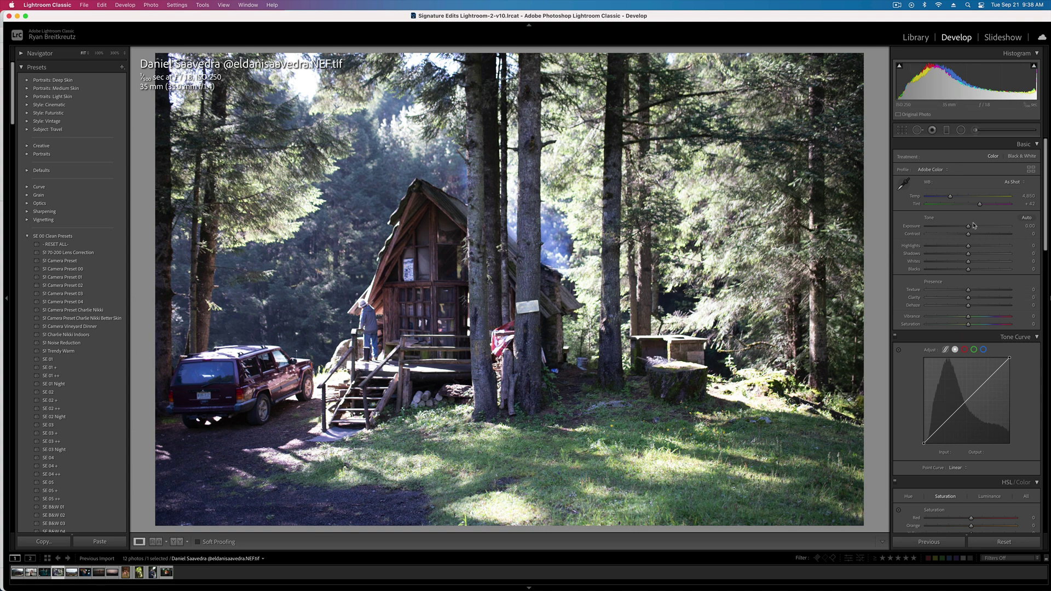
left_click(61, 368)
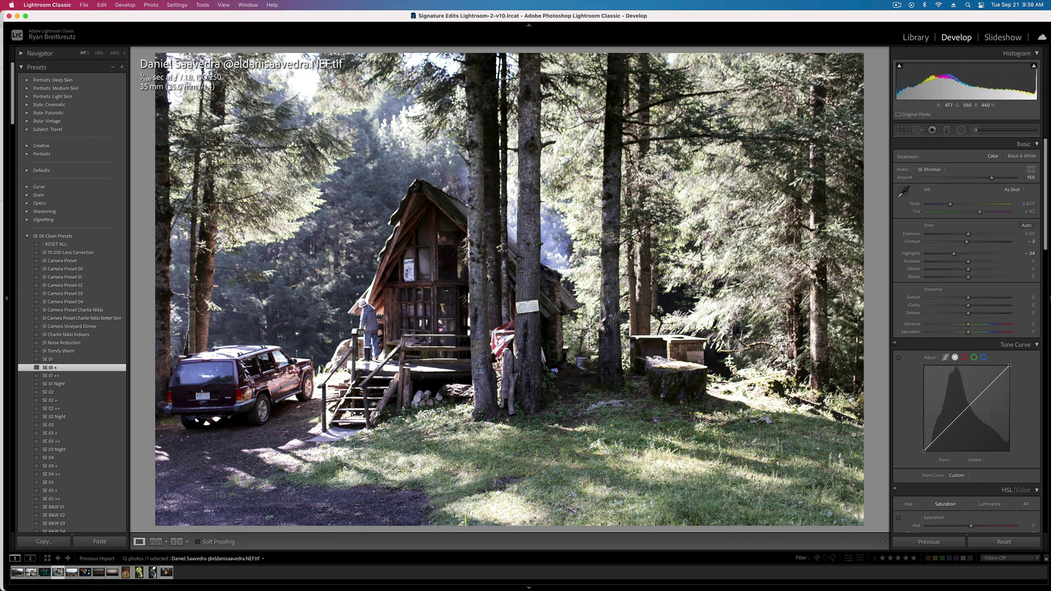
left_click(1002, 542)
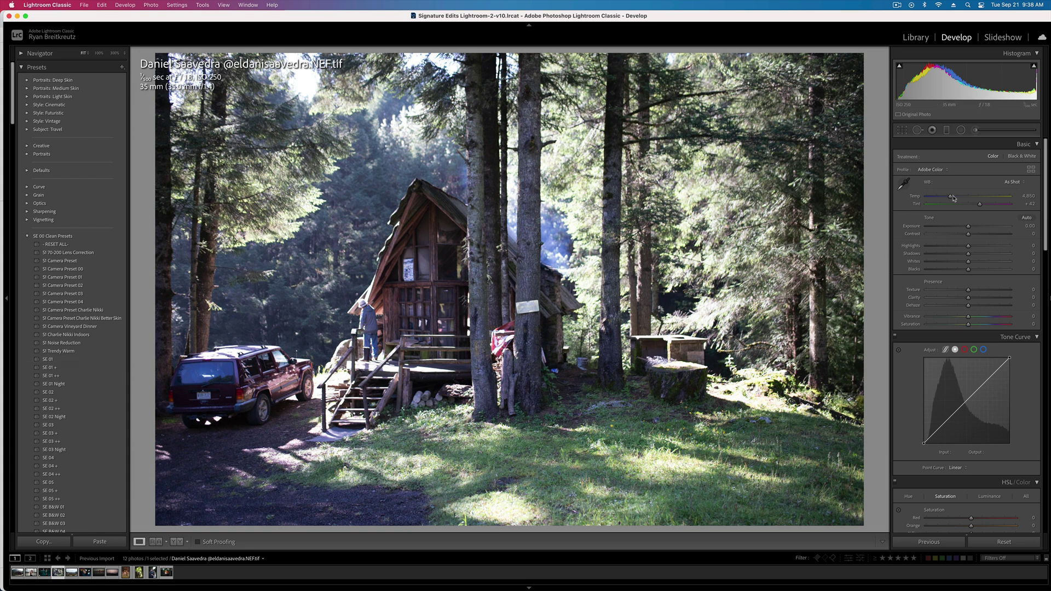
Step: Warm the cabin photo's white balance and shape an S-shaped tone curve
left_click_drag(950, 196, 944, 247)
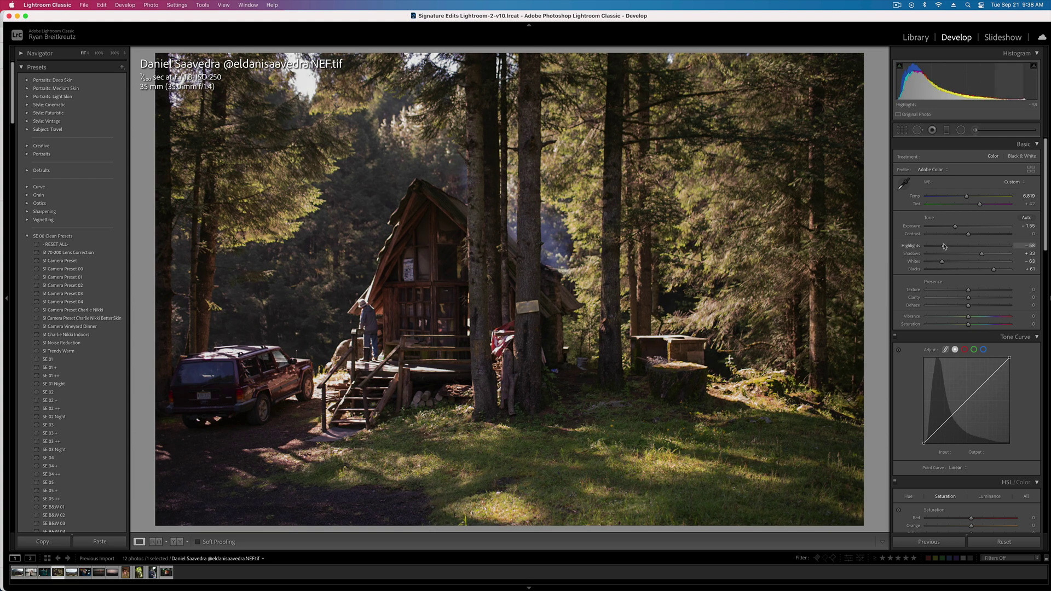
left_click(964, 406)
left_click(982, 380)
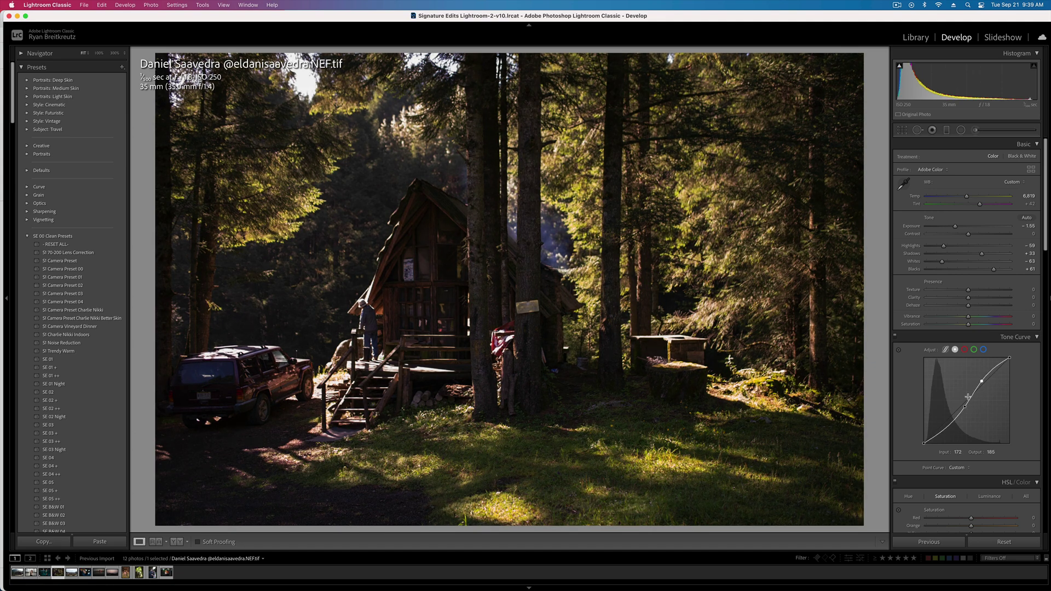
mouse_move(924, 443)
left_mouse_down()
mouse_move(924, 378)
mouse_move(923, 443)
left_mouse_up()
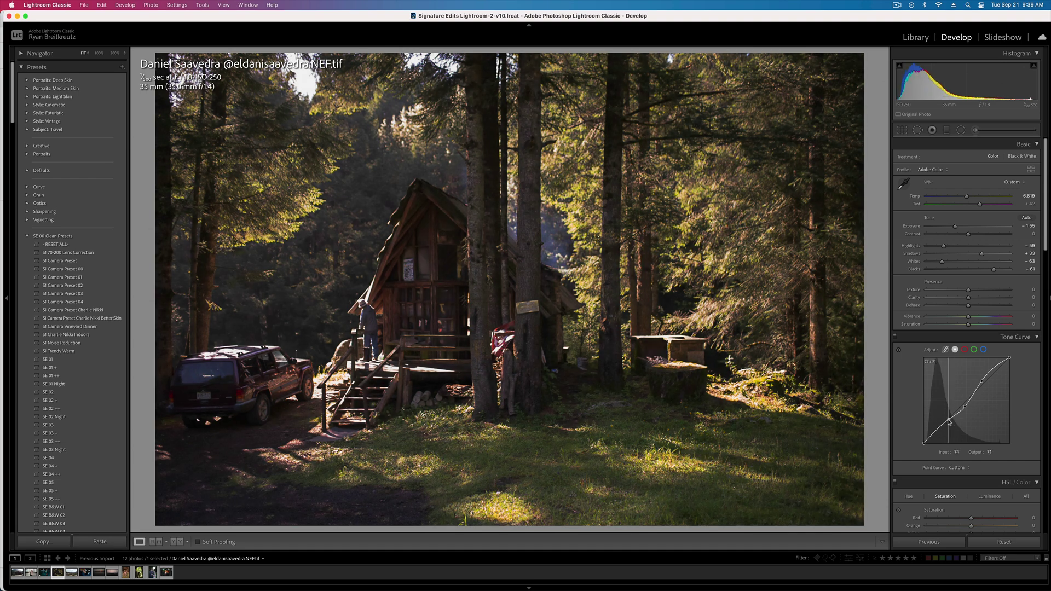
left_click(952, 421)
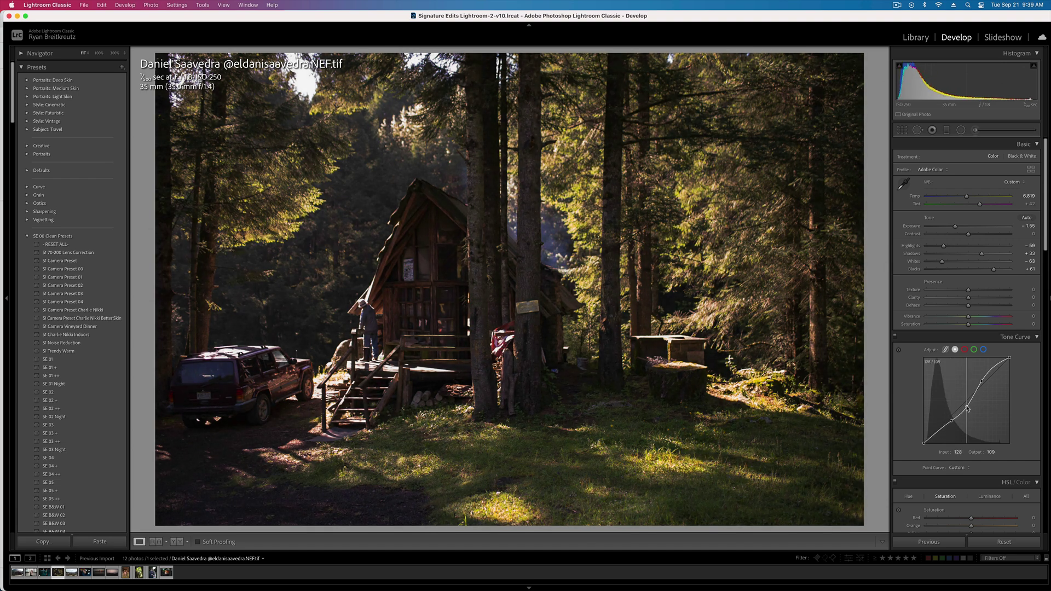
left_click_drag(967, 408, 988, 380)
Step: Push Blacks to +100 and compare against the unedited before view
left_click(1009, 270)
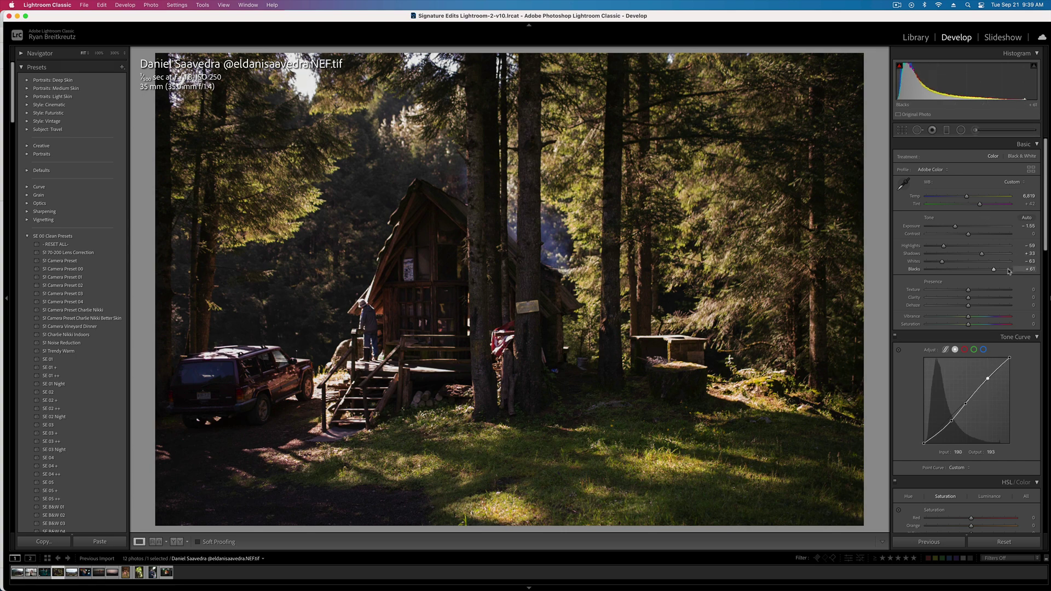
left_click_drag(1009, 271, 1029, 274)
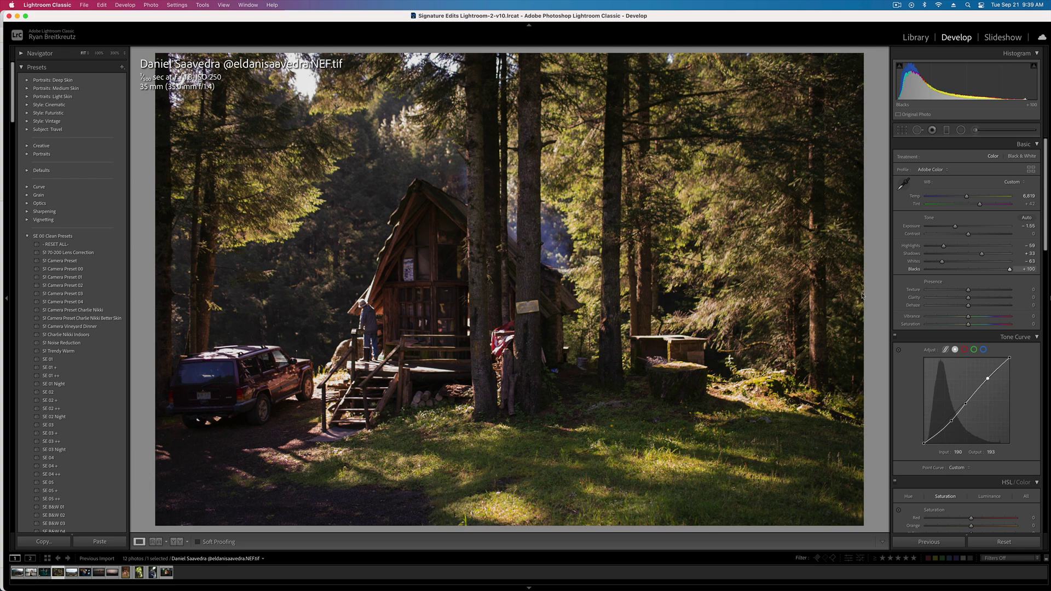
key("backslash")
key("backslash")
key("backslash")
key("backslash")
Step: Paint a brush mask over the cabin with Whites 67 and added Contrast
left_click(977, 130)
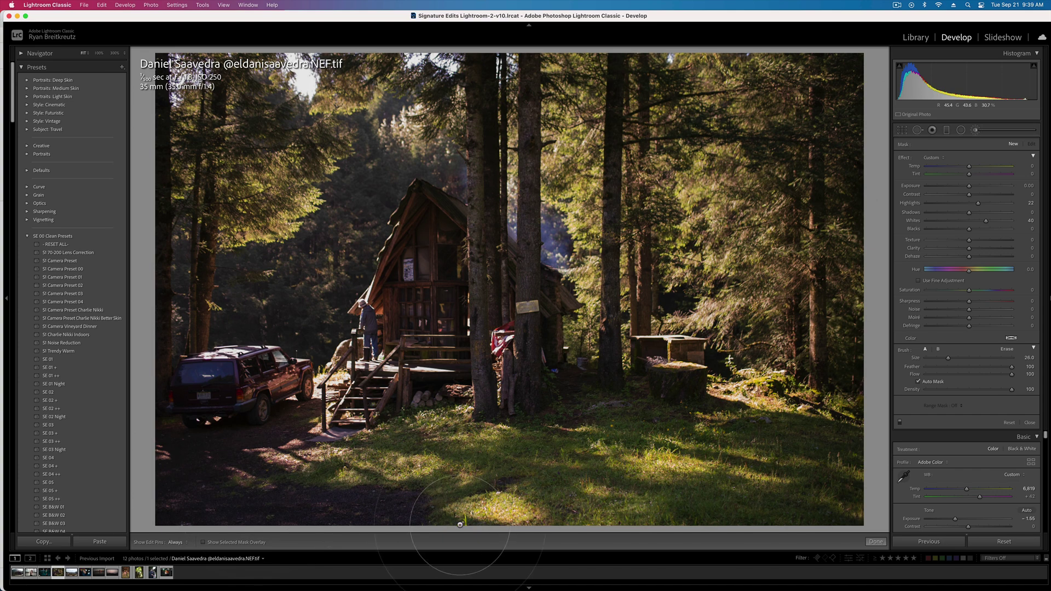
scroll(410, 254, "down", 5)
key("h")
key("h")
left_click(426, 208)
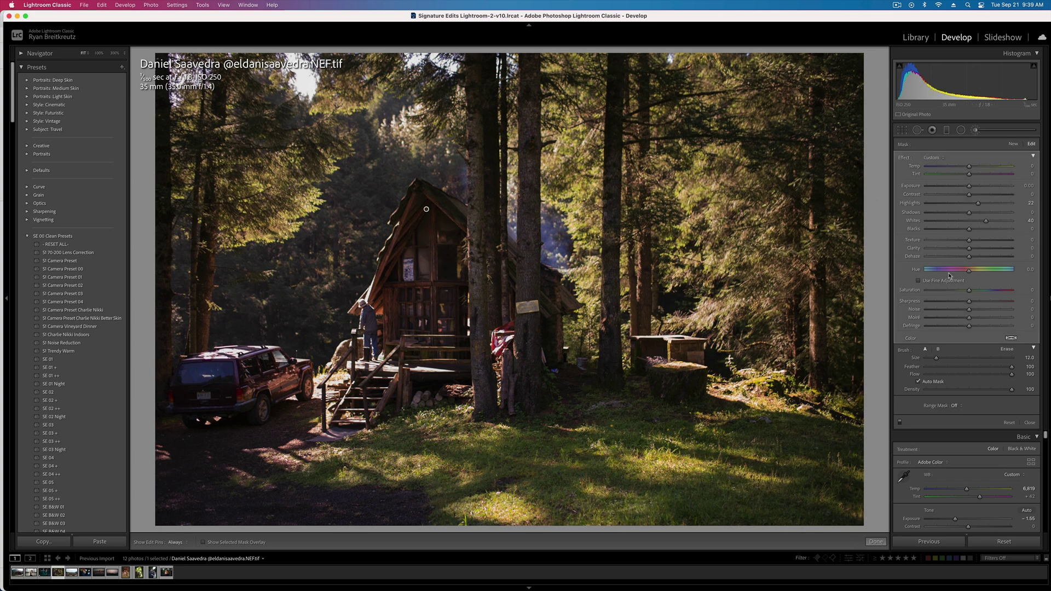
left_click_drag(986, 221, 1042, 222)
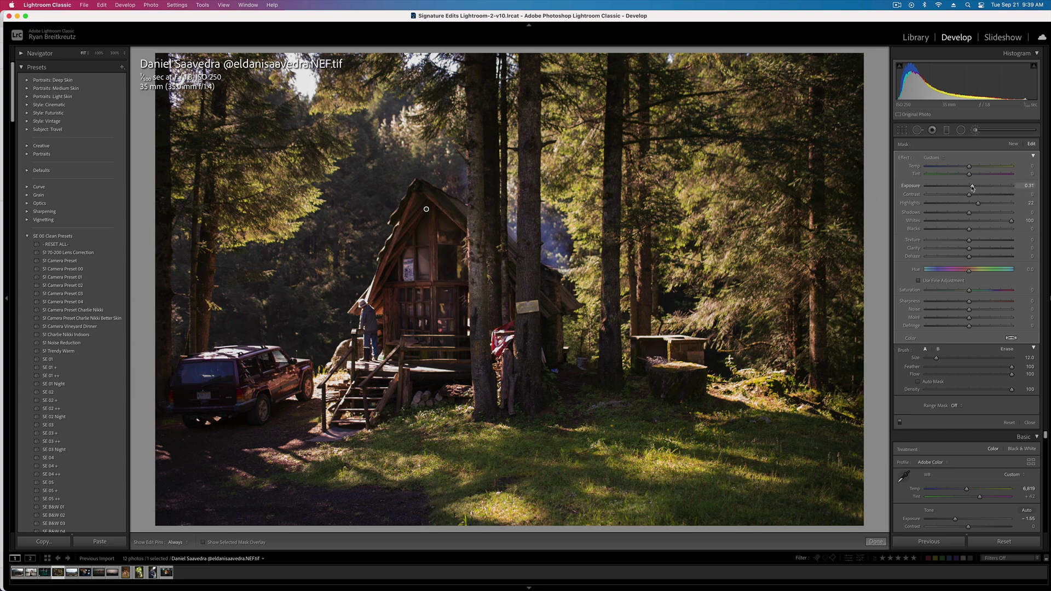
left_click_drag(970, 195, 980, 200)
Step: Draw a radial filter around the cabin with Highlights raised to 63
left_click(961, 130)
left_click_drag(427, 299, 600, 489)
left_click_drag(454, 362, 467, 341)
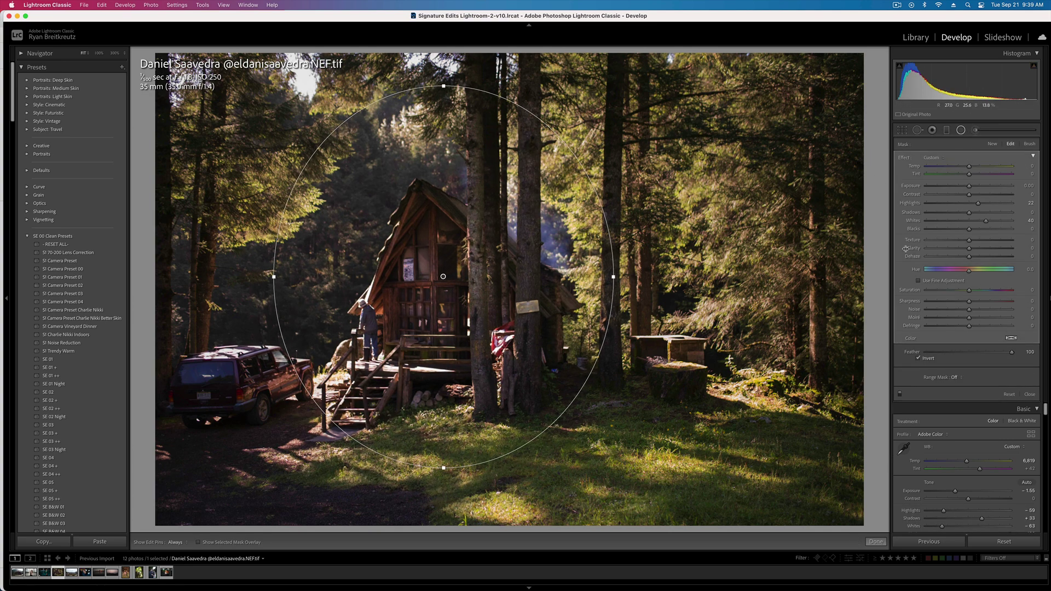
left_click_drag(979, 203, 953, 196)
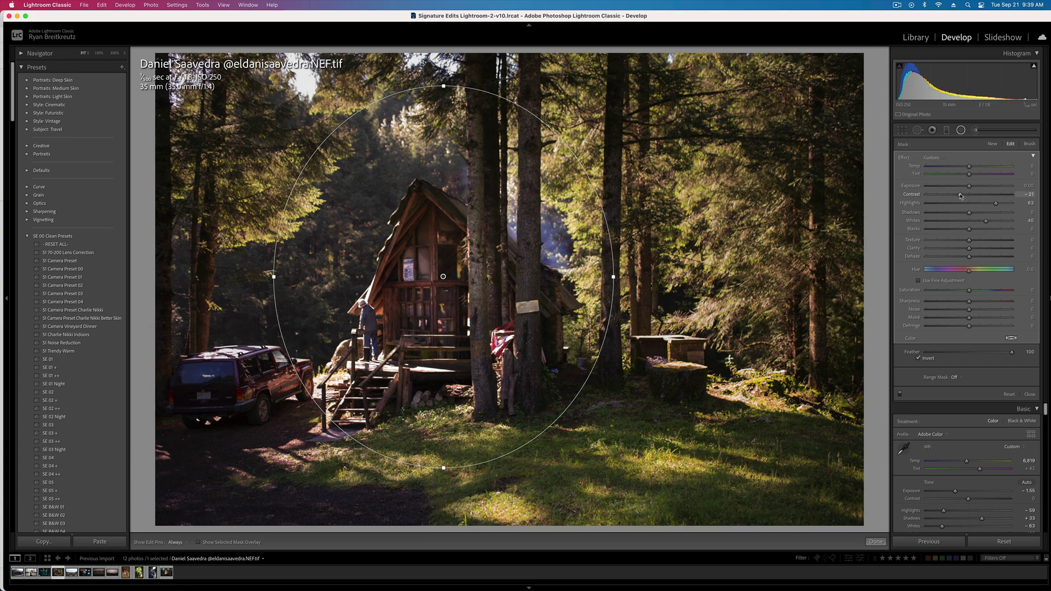
key("Return")
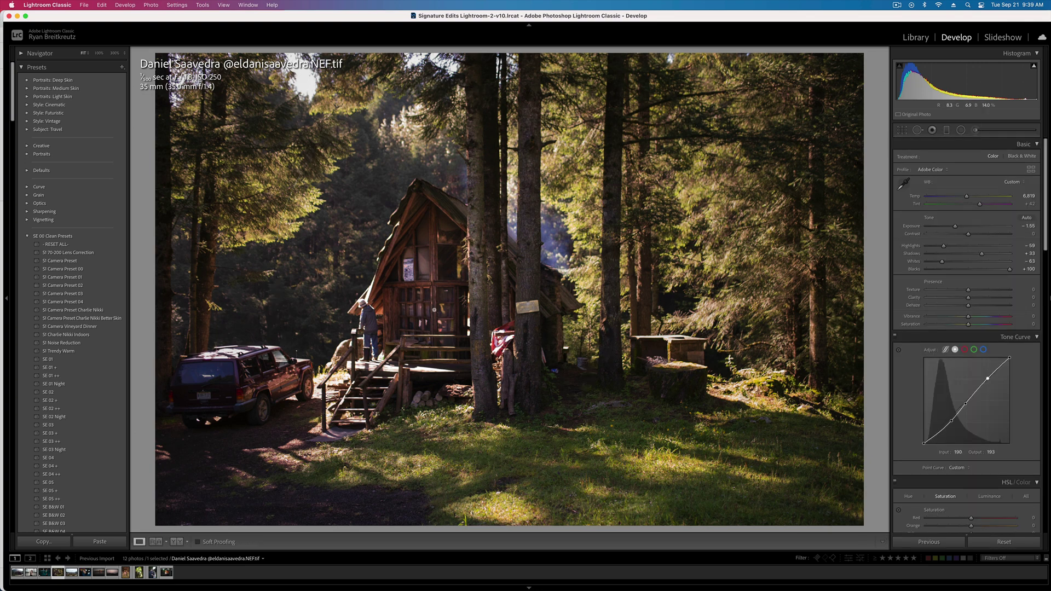
Step: Zoom in on the blue cup and try a heal spot there, then delete it
left_click(576, 368)
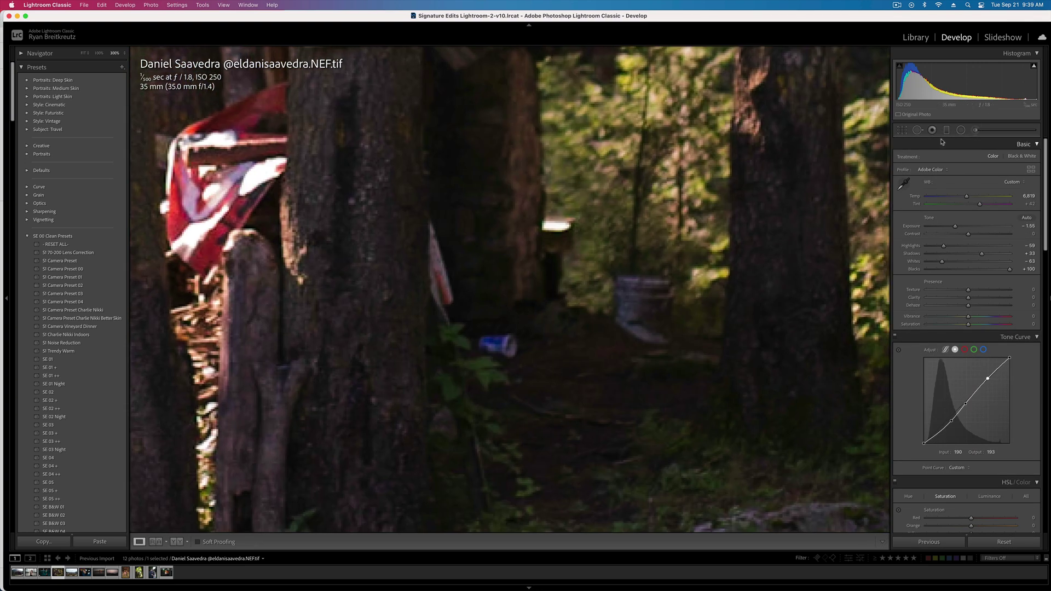
key("q")
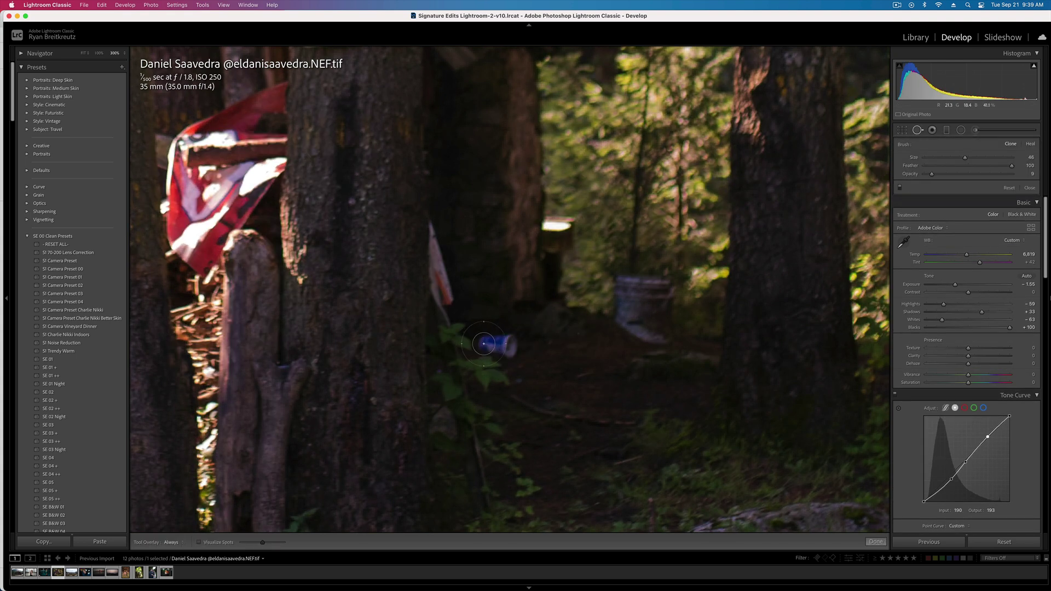
left_click_drag(481, 343, 500, 343)
left_click_drag(513, 403, 561, 400)
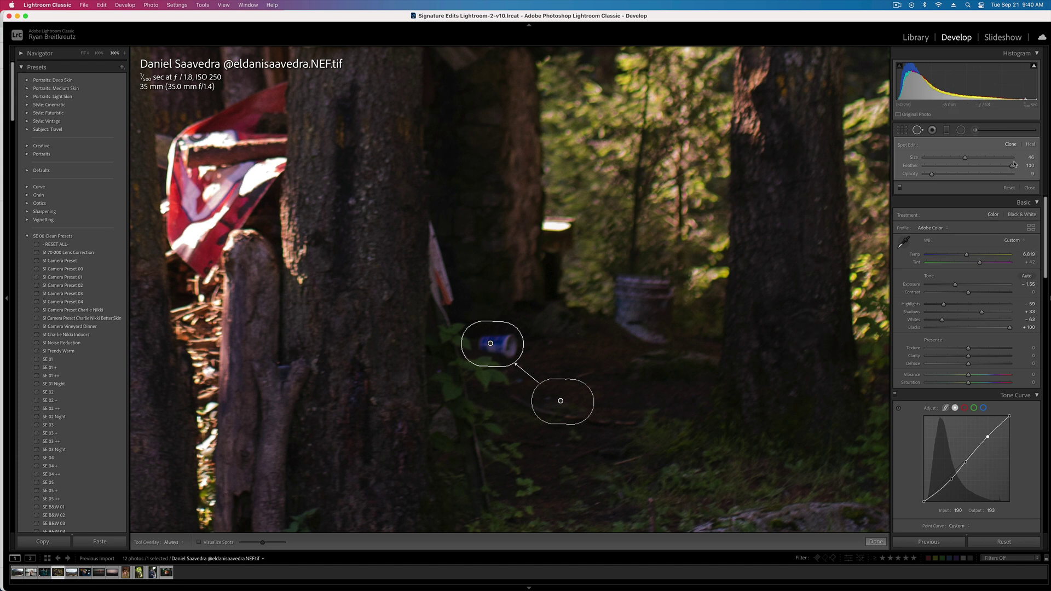
left_click(1030, 145)
mouse_move(490, 343)
left_mouse_down()
mouse_move(482, 352)
mouse_move(490, 353)
left_mouse_up()
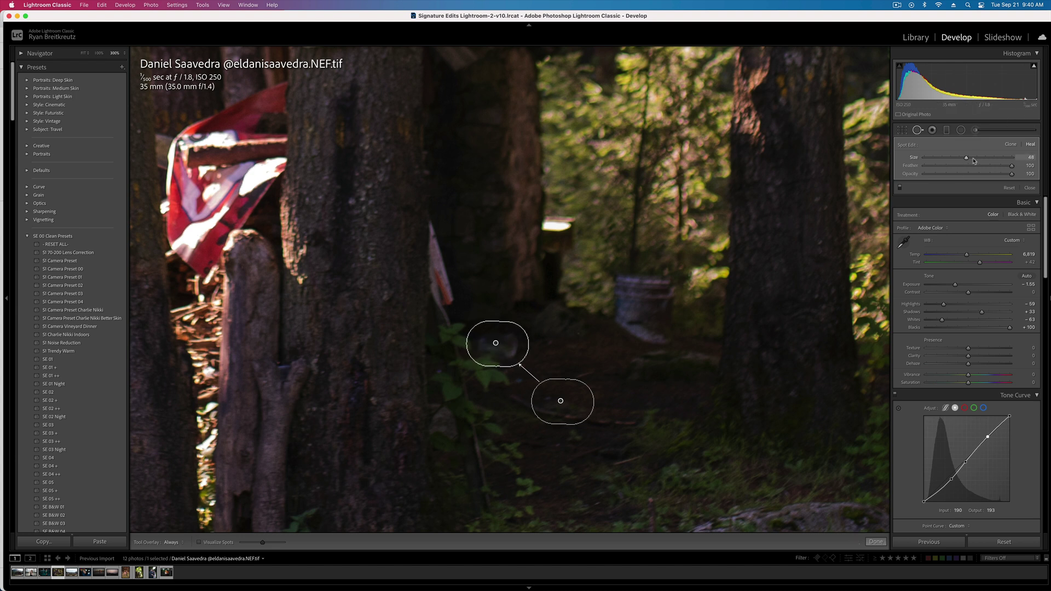
left_click(492, 345, "alt")
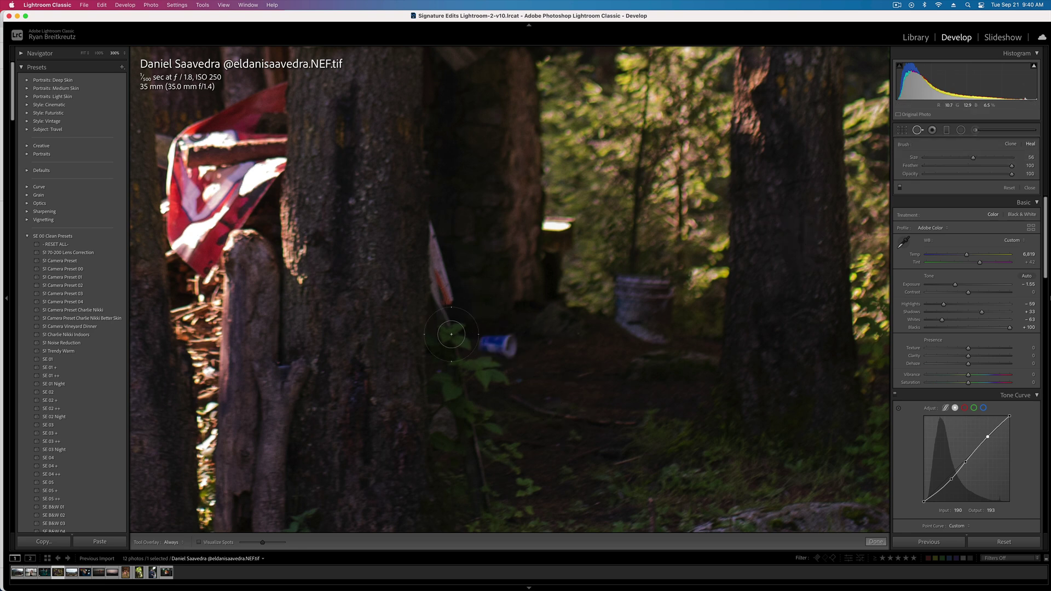
right_click(537, 334)
key("Escape")
Step: Heal the blue cup with one spot sampling clean ground, feather 53, and fit the view
scroll(498, 339, "down", 2)
left_click(499, 339)
left_click_drag(418, 353, 542, 415)
left_click(971, 166)
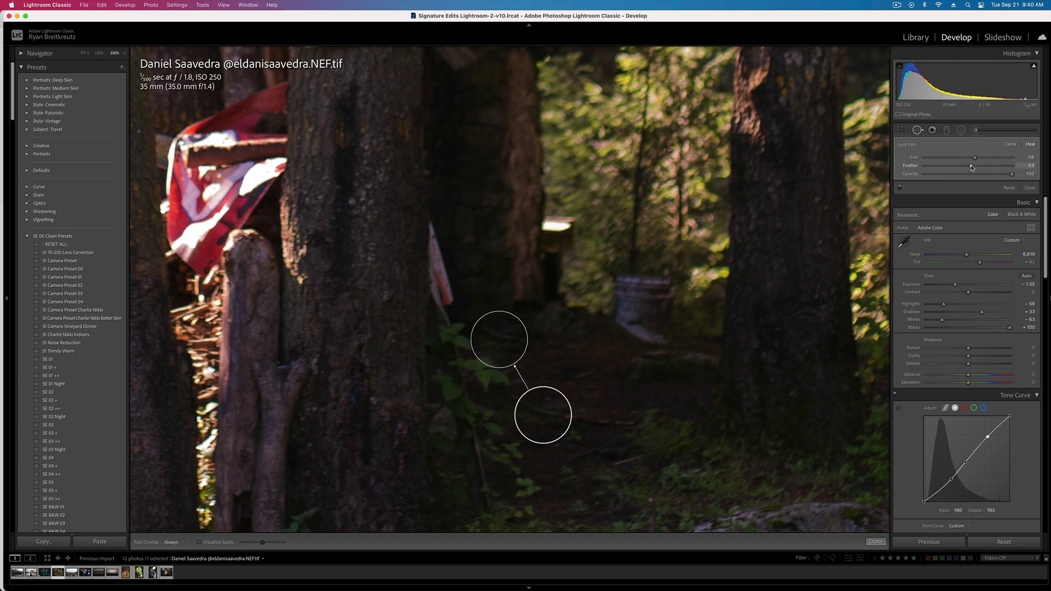
key("q")
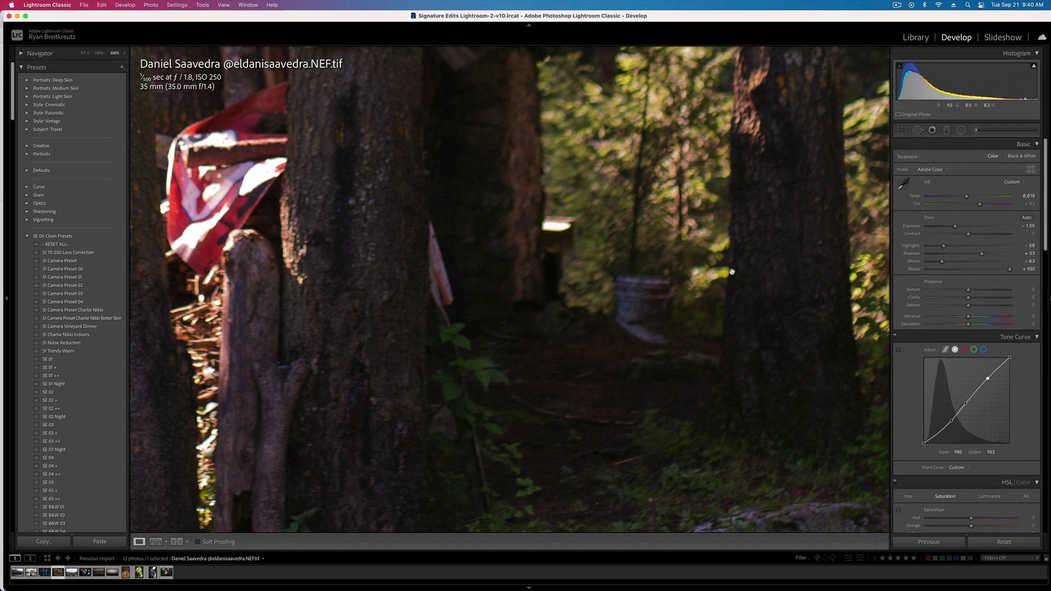
left_click(732, 272)
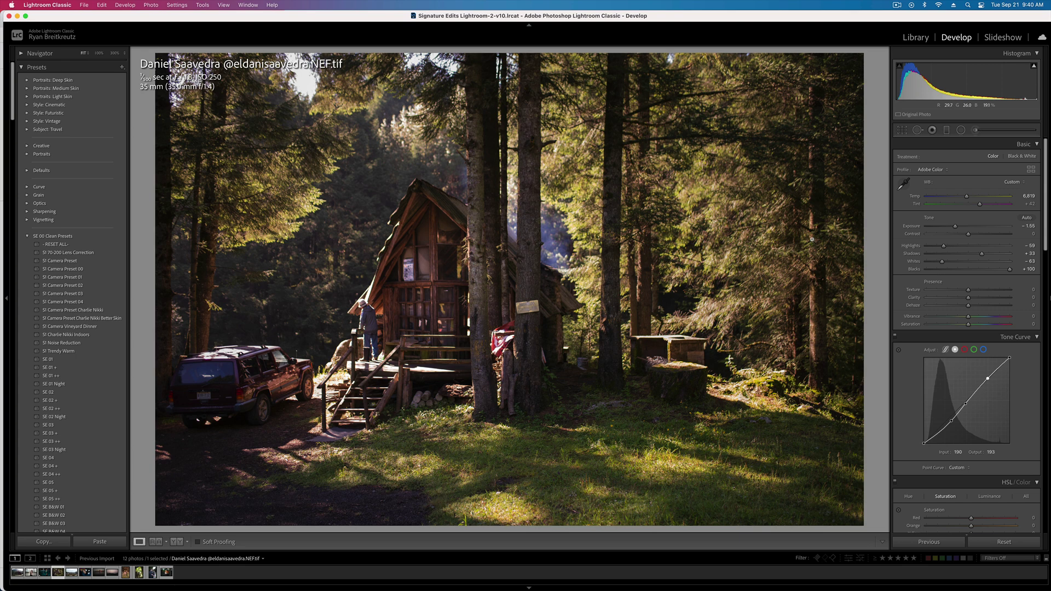
Step: Start a new brush mask and paint brightness over the sunlit grass and surrounding trees
left_click(975, 130)
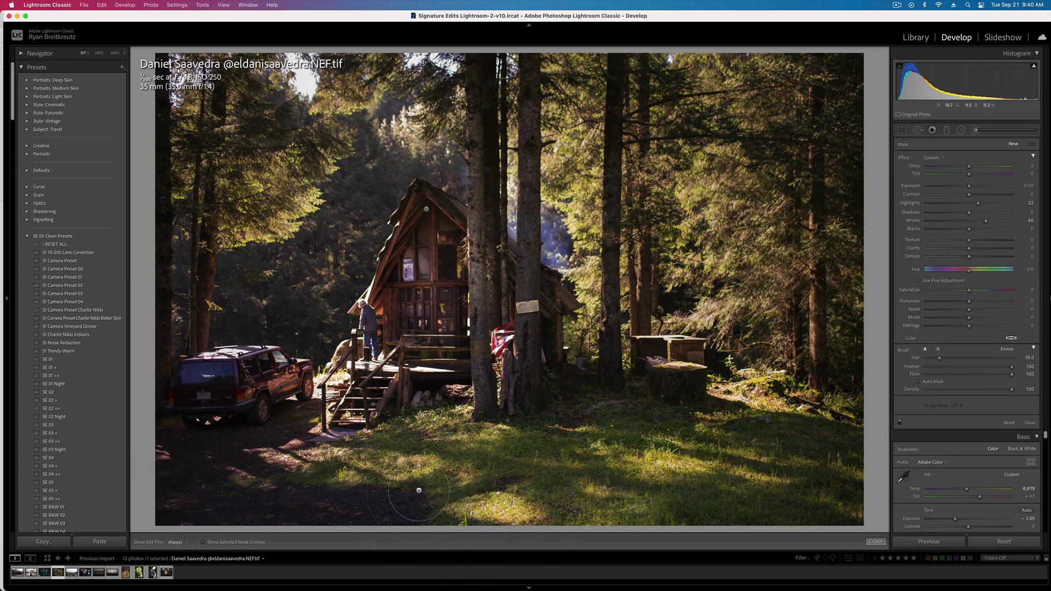
scroll(425, 456, "down", 5)
key("h")
mouse_move(425, 456)
left_mouse_down()
mouse_move(432, 476)
mouse_move(536, 509)
mouse_move(657, 476)
mouse_move(756, 419)
mouse_move(763, 457)
mouse_move(799, 375)
mouse_move(691, 211)
mouse_move(657, 257)
left_mouse_up()
key("h")
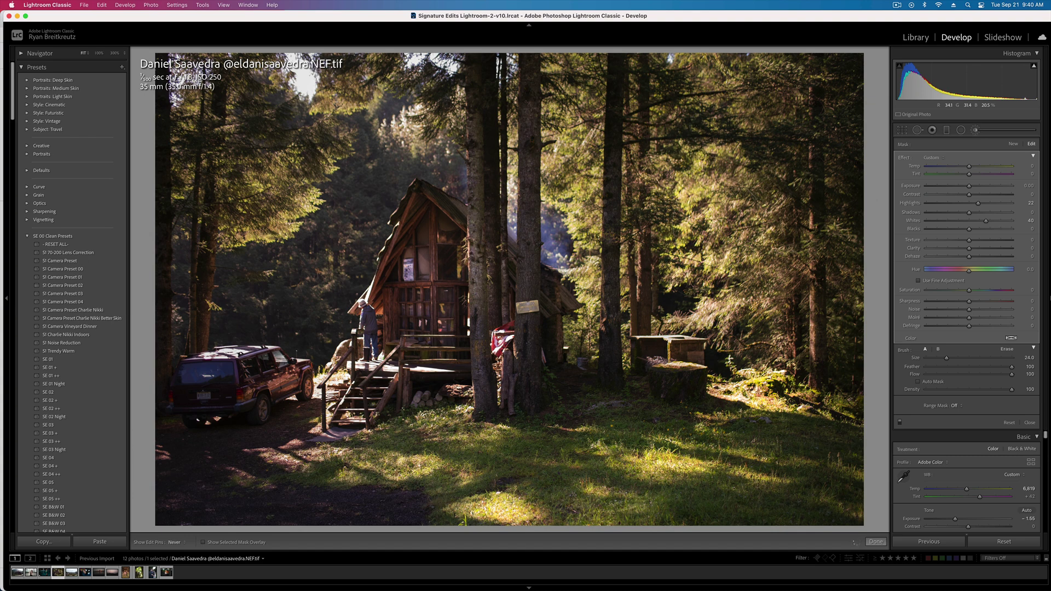
scroll(758, 93, "up", 5)
scroll(618, 137, "down", 5)
key("h")
mouse_move(586, 126)
left_mouse_down()
mouse_move(542, 140)
mouse_move(600, 208)
mouse_move(583, 337)
left_mouse_up()
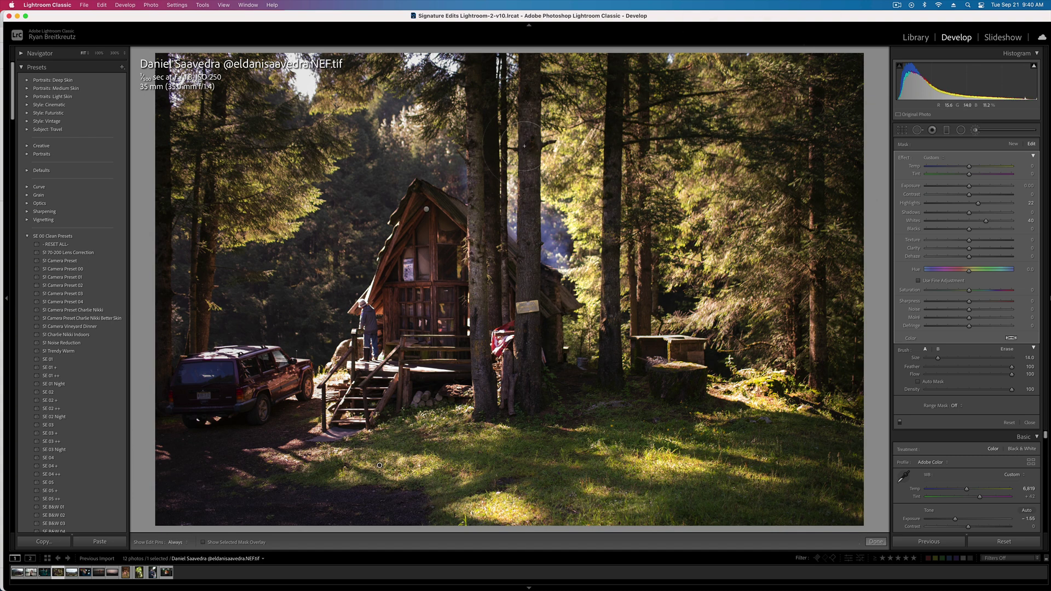
mouse_move(524, 146)
left_mouse_down()
mouse_move(455, 114)
mouse_move(395, 129)
mouse_move(410, 63)
mouse_move(382, 60)
mouse_move(294, 204)
mouse_move(231, 180)
mouse_move(271, 117)
mouse_move(287, 48)
mouse_move(295, 53)
mouse_move(185, 39)
mouse_move(165, 230)
mouse_move(184, 210)
mouse_move(296, 386)
left_mouse_up()
Step: Show the red mask overlay and extend the mask up the central trunk
key("h")
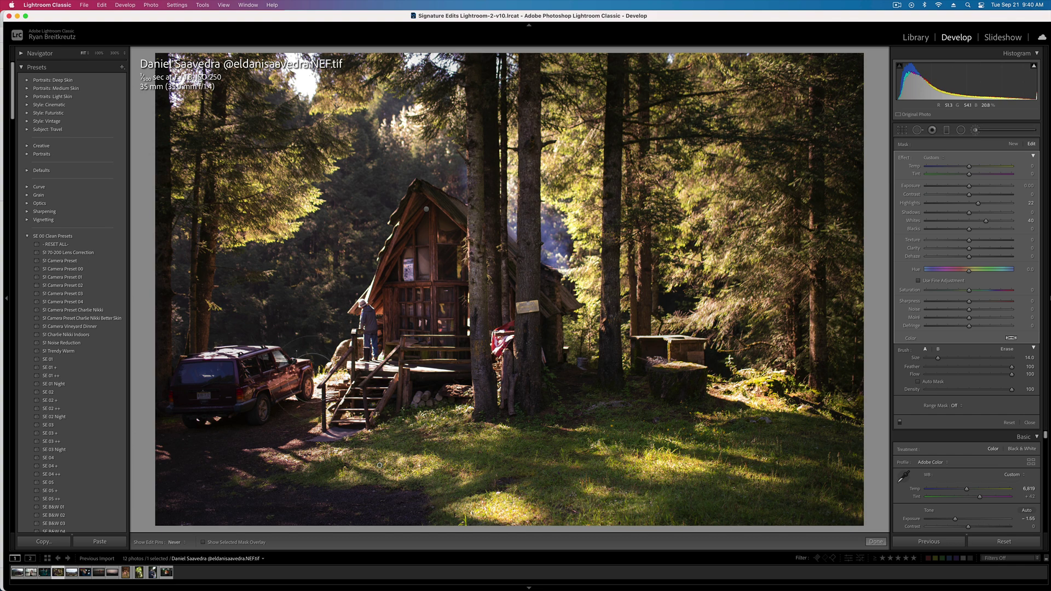
key("h")
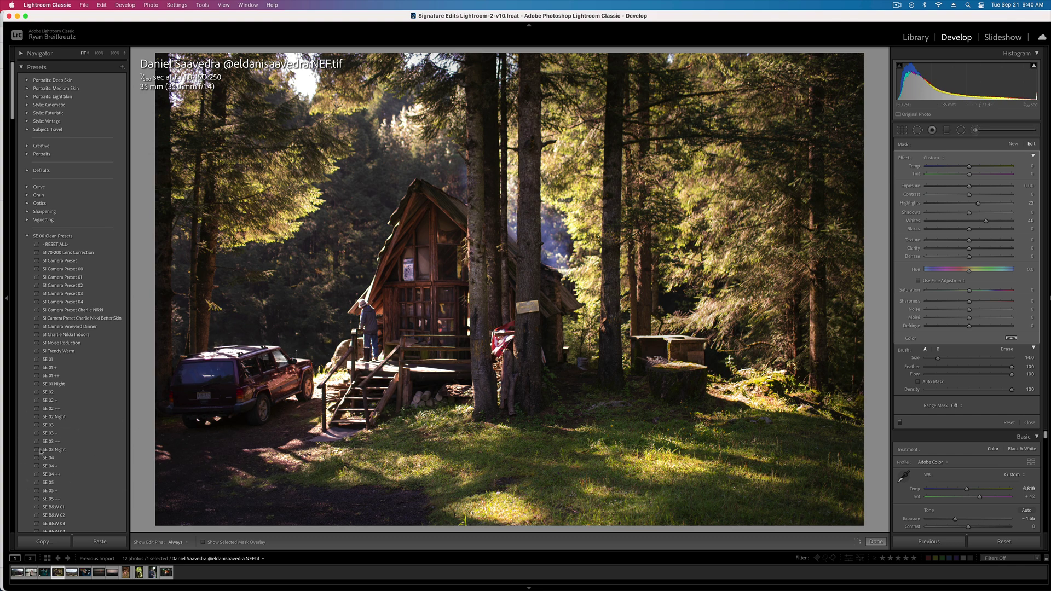
key("o")
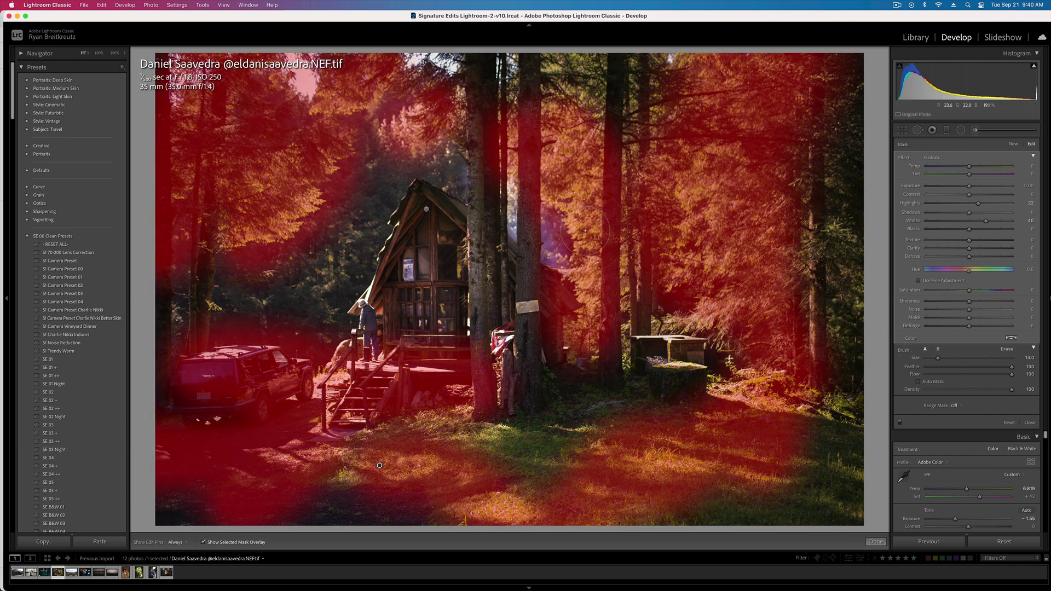
key("h")
mouse_move(509, 219)
left_mouse_down()
mouse_move(501, 244)
mouse_move(463, 165)
mouse_move(447, 19)
mouse_move(472, 38)
mouse_move(631, 71)
mouse_move(669, 44)
left_mouse_up()
key("h")
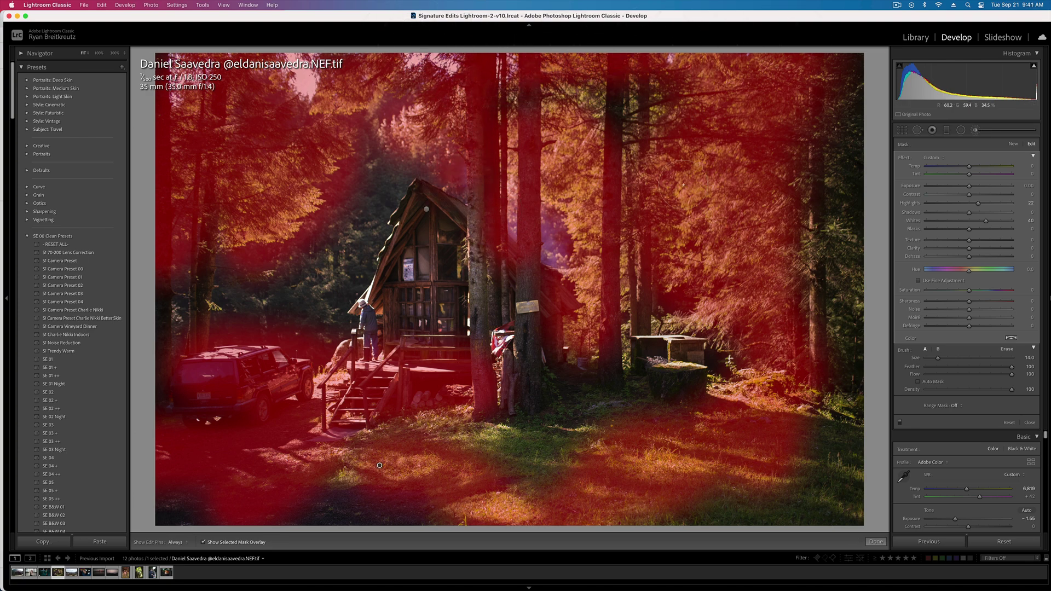
Step: Limit the forest brush mask to brighter tones with a Luminance range mask of 64/100
left_click(952, 406)
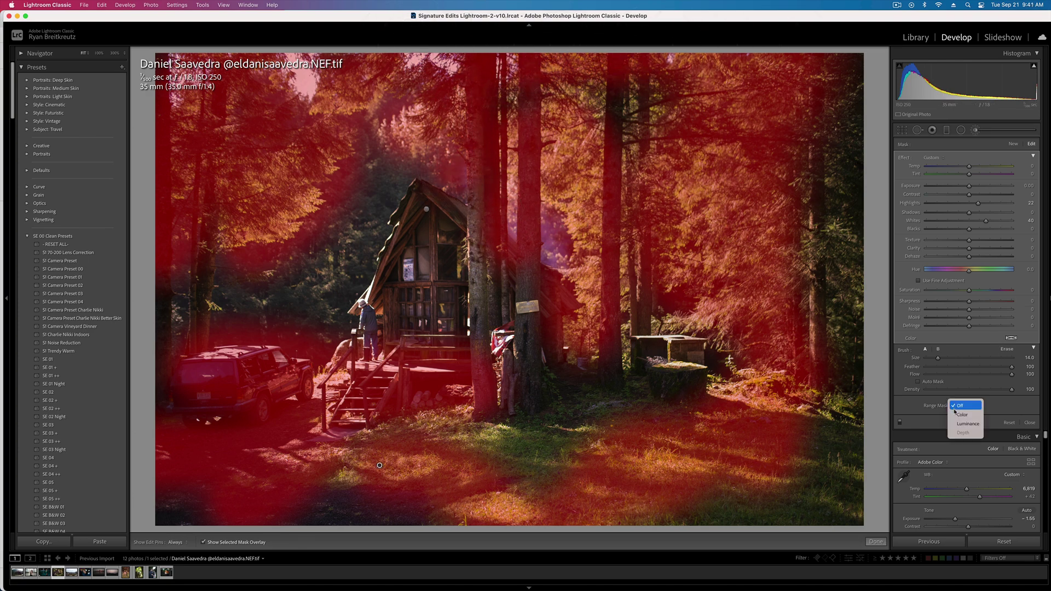
left_click(959, 424)
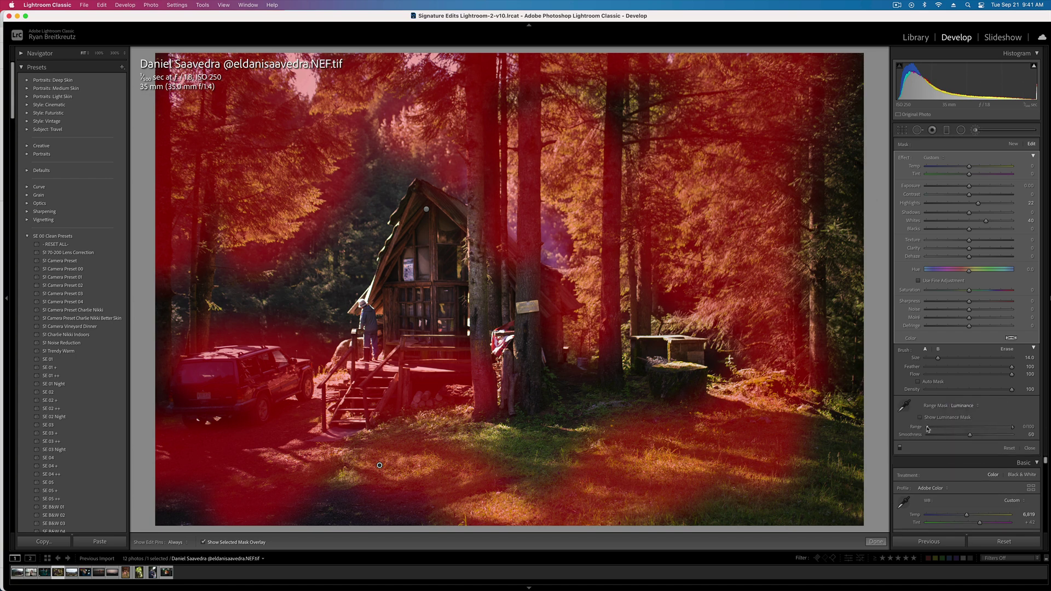
left_click_drag(927, 429, 981, 432)
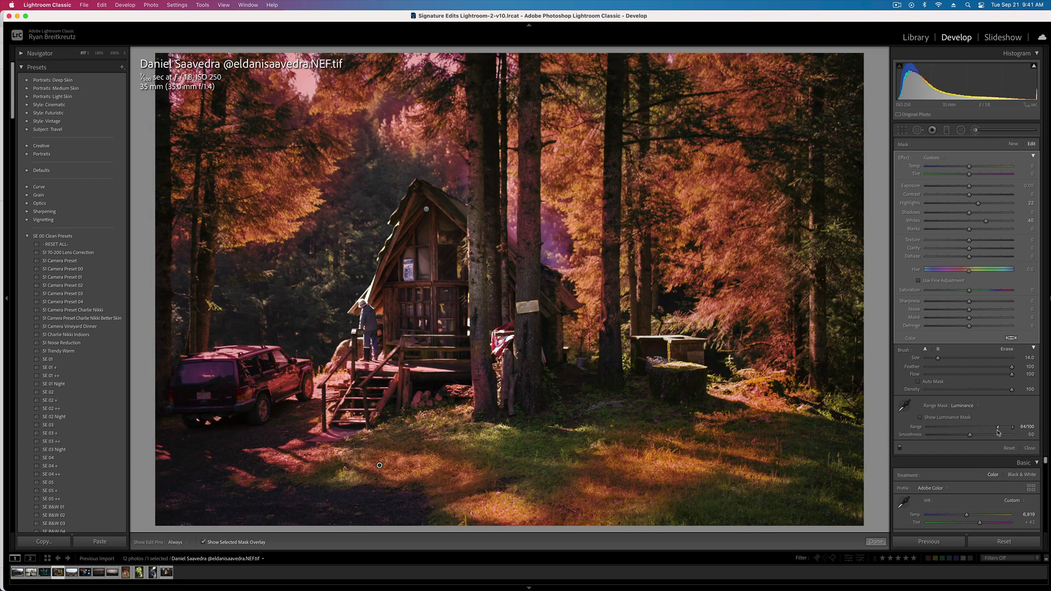
key("o")
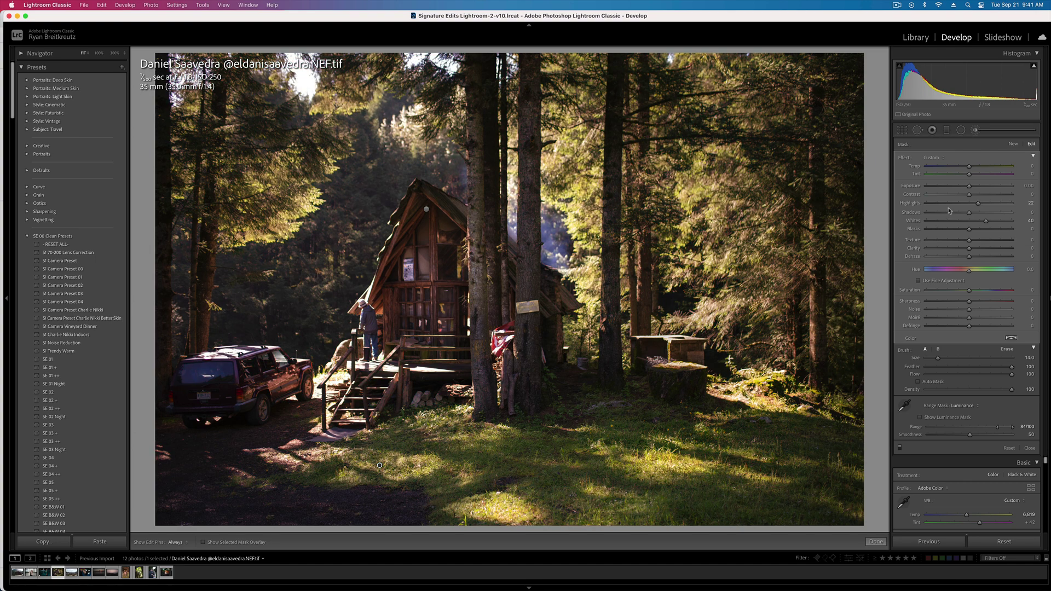
Step: Lower the mask's Exposure to −1.25, reset Highlights and Whites, deepen Blacks, and close the panel
left_click_drag(968, 186, 956, 189)
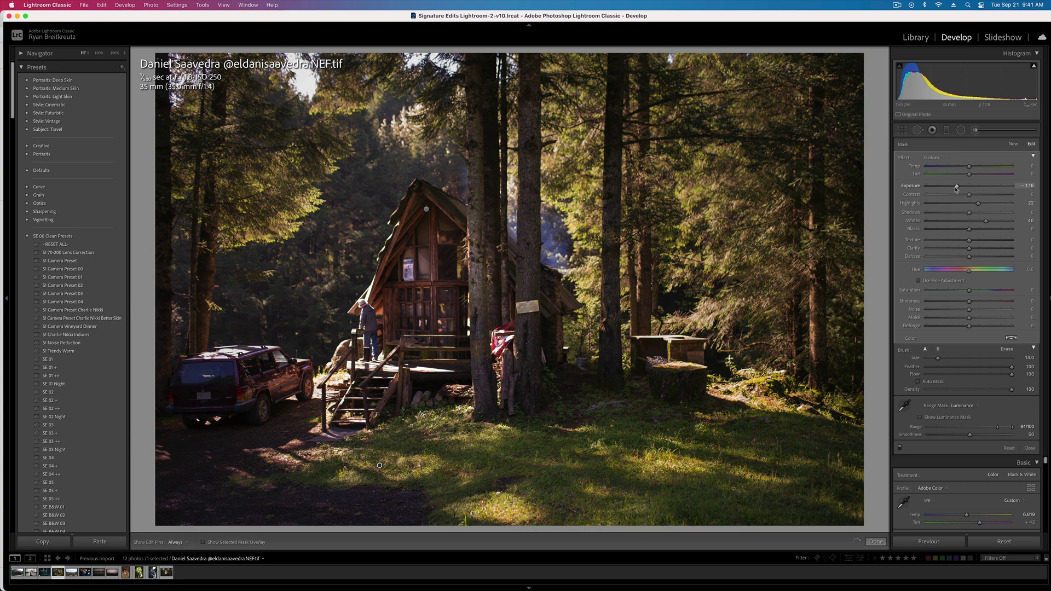
double_click(973, 204)
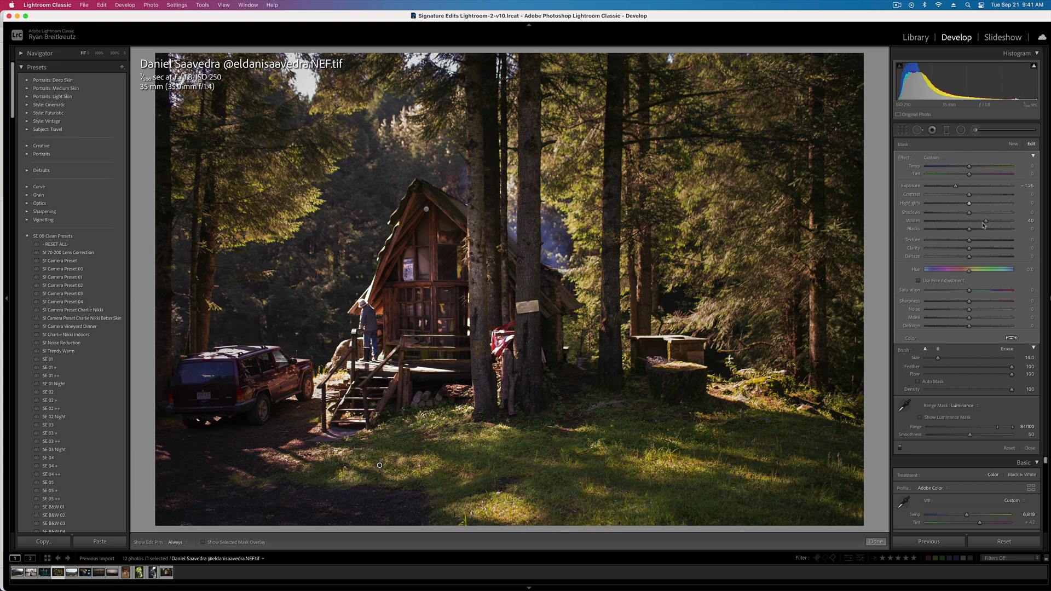
double_click(986, 221)
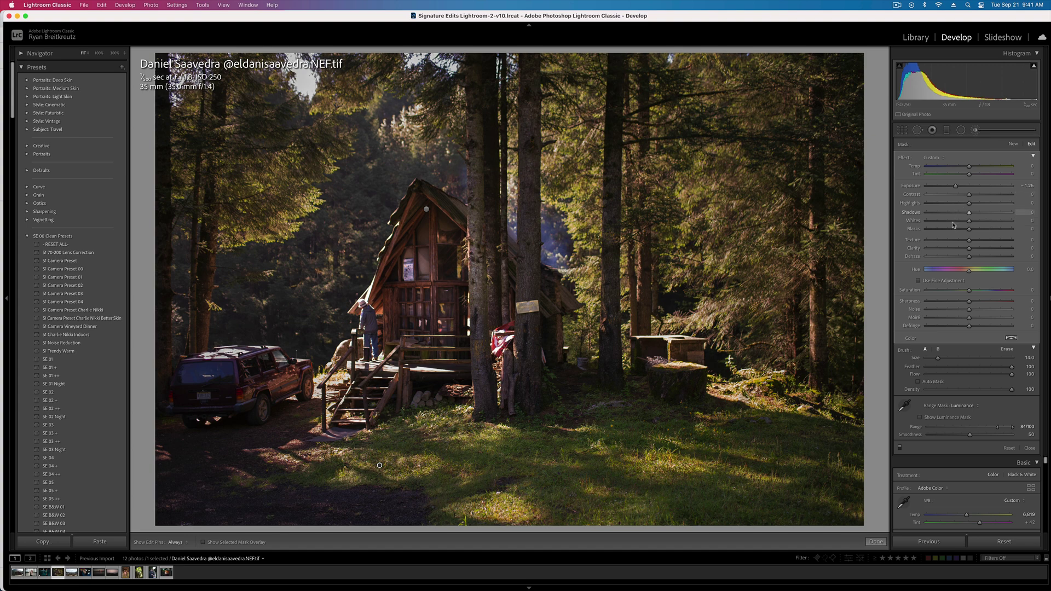
left_click_drag(968, 229, 957, 191)
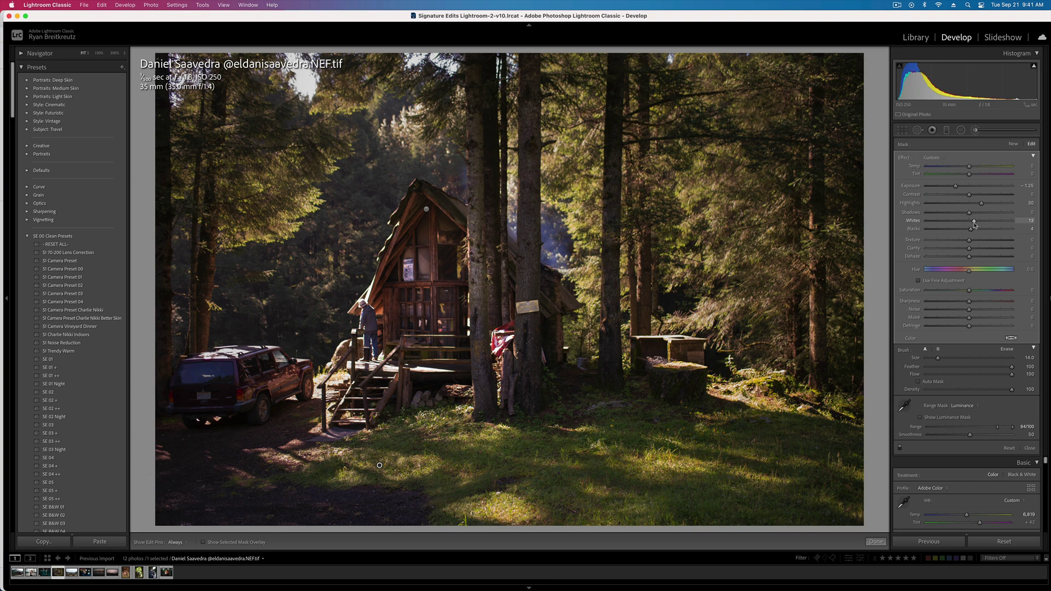
key("BackSpace")
key("super+z")
key("k")
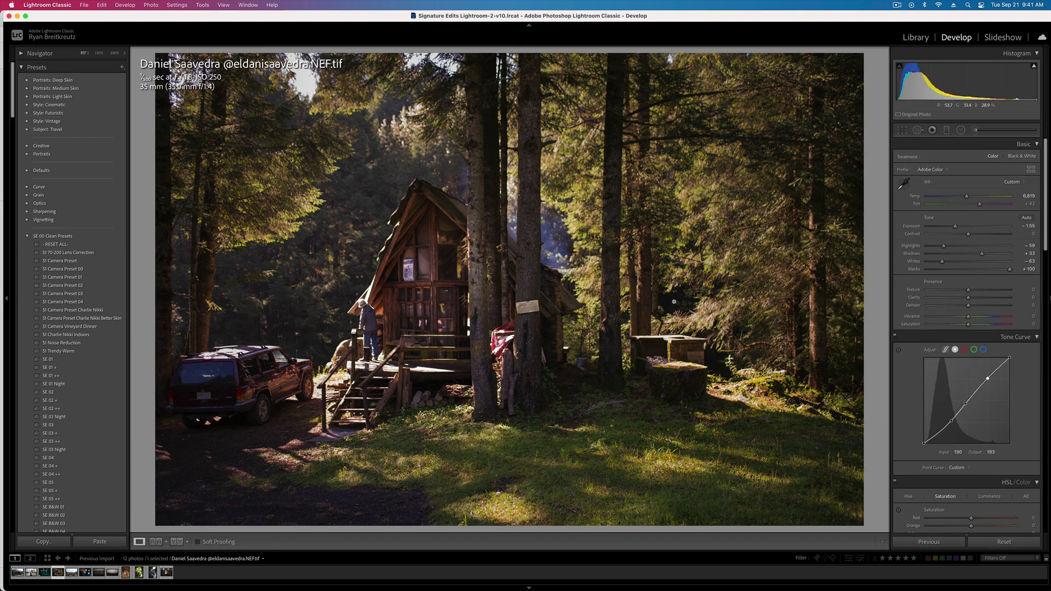
Step: Set overall exposure to −1.35 and paint a new brush mask over the cabin with brighter whites
left_click_drag(977, 237, 983, 237)
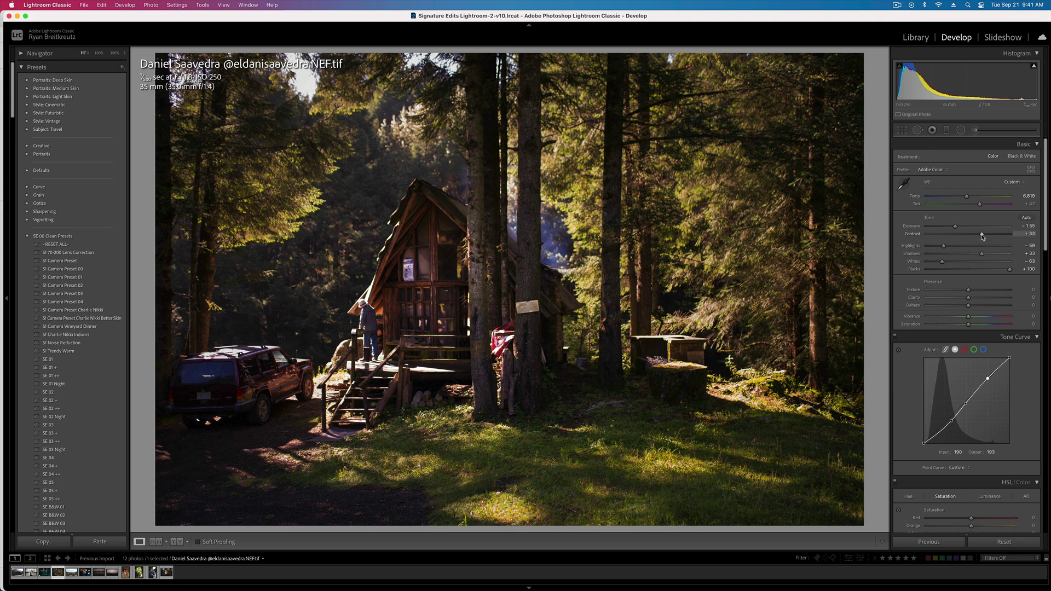
key("super+period")
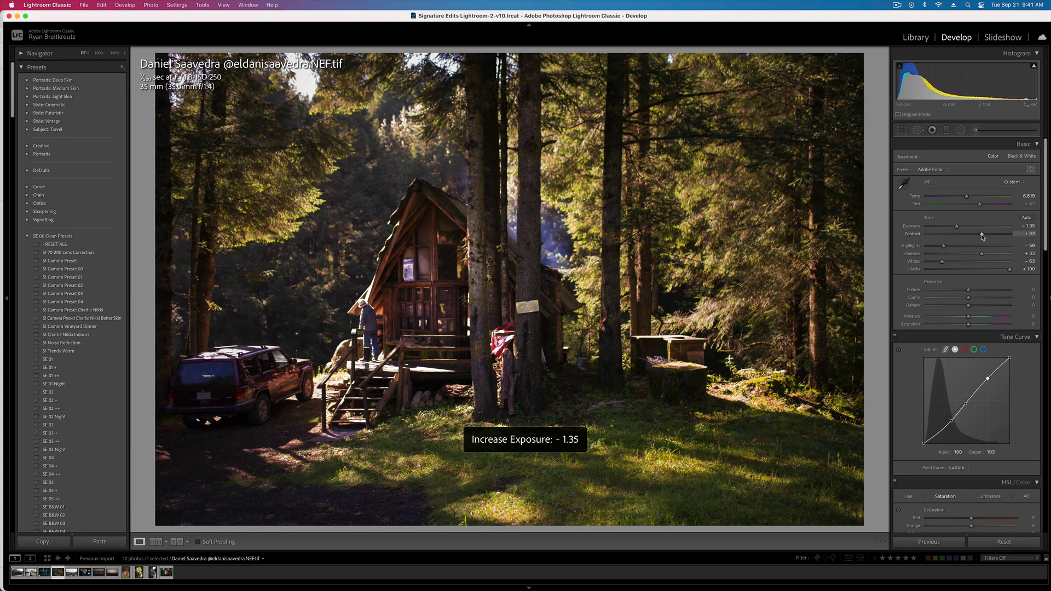
key("k")
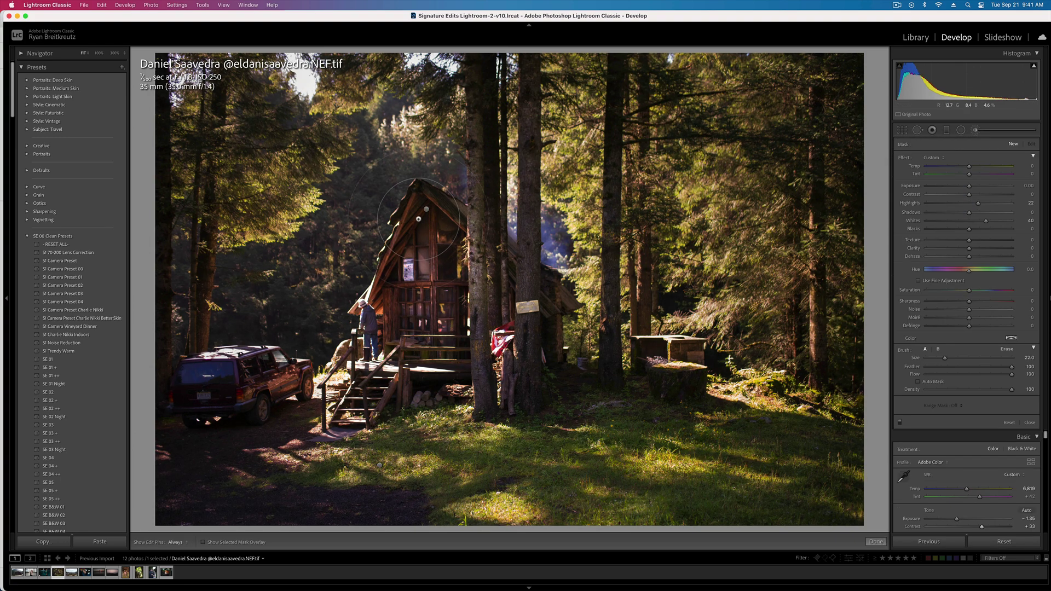
left_click_drag(418, 219, 473, 342)
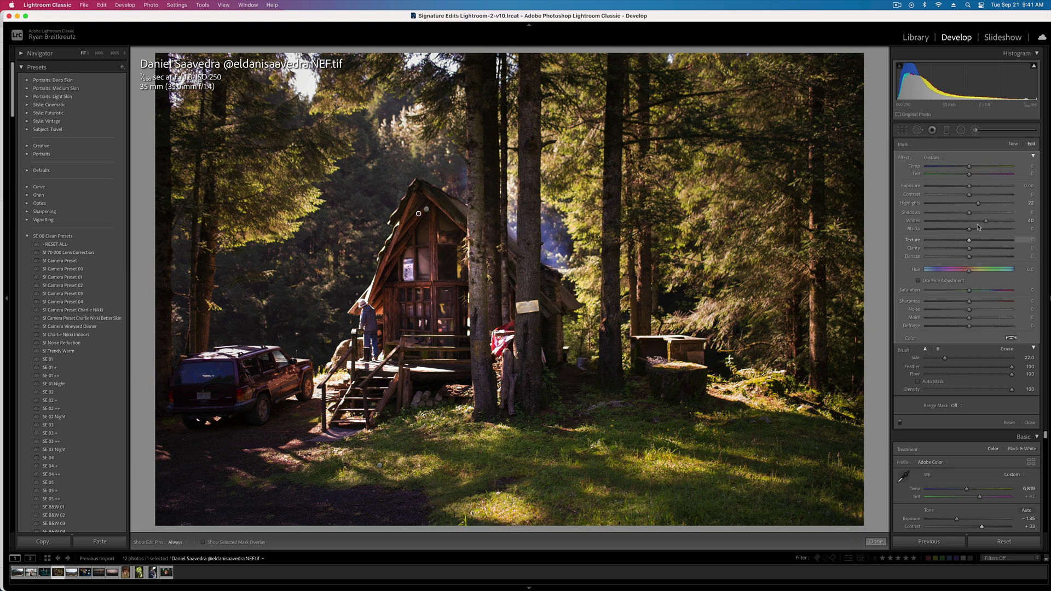
mouse_move(985, 221)
left_mouse_down()
mouse_move(999, 223)
mouse_move(973, 189)
left_mouse_up()
Step: Erase the mask spill right of the tree trunk while checking the overlay
key("o")
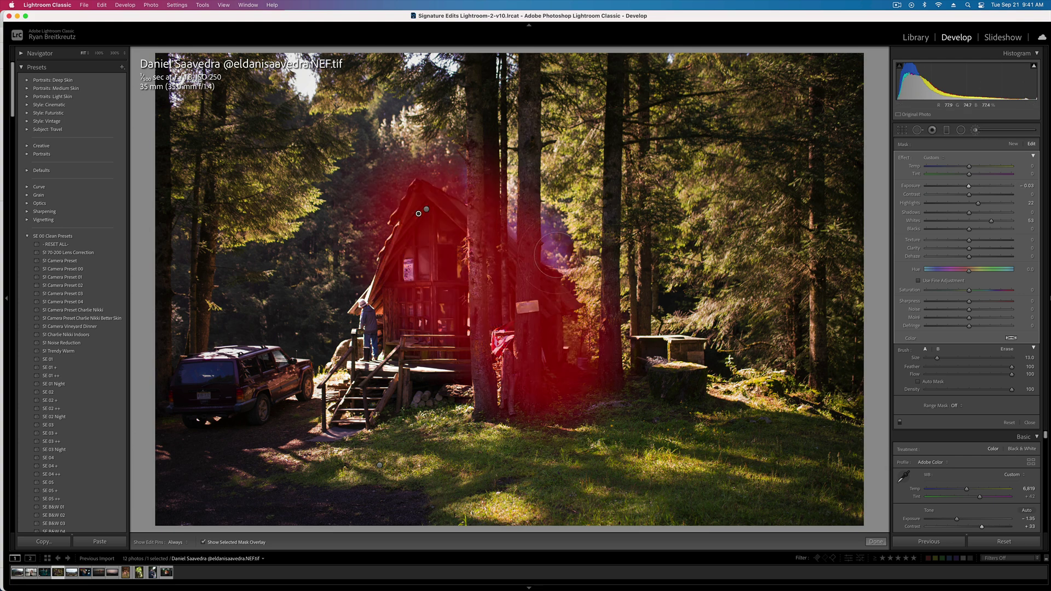
key("alt")
mouse_move(528, 230)
left_mouse_down()
mouse_move(547, 257)
mouse_move(495, 186)
mouse_move(482, 110)
left_mouse_up()
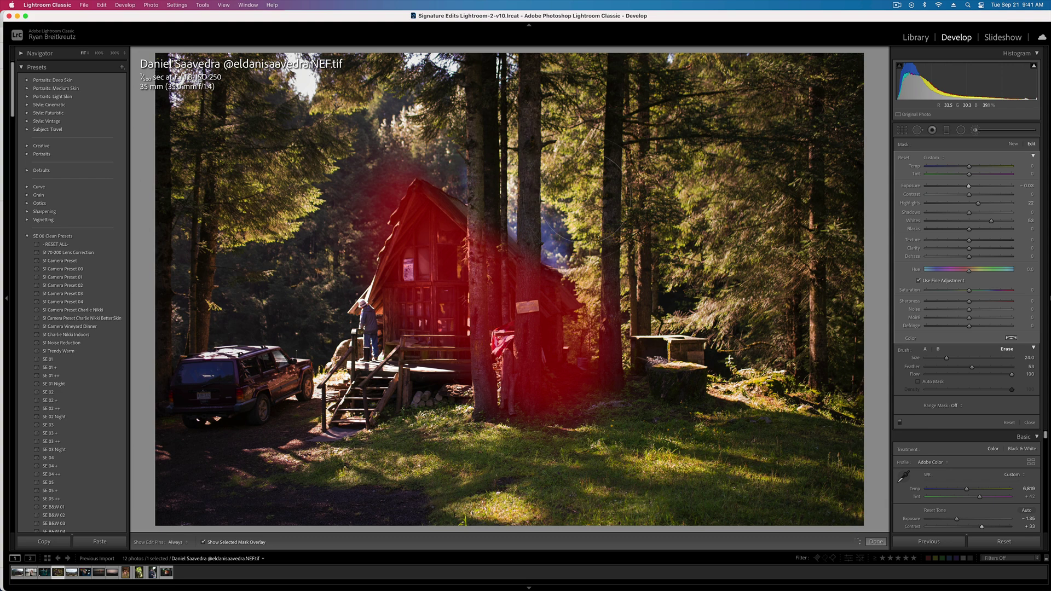
key("o")
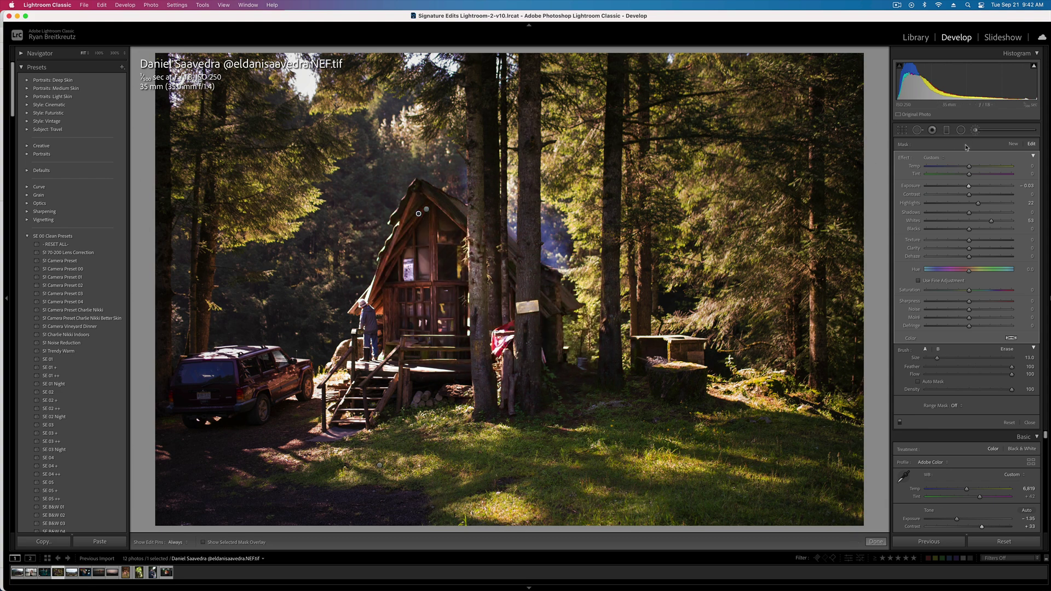
Step: Start a fresh brush mask with reset sliders, lowered Highlights and Exposure −0.52
left_click(1014, 145)
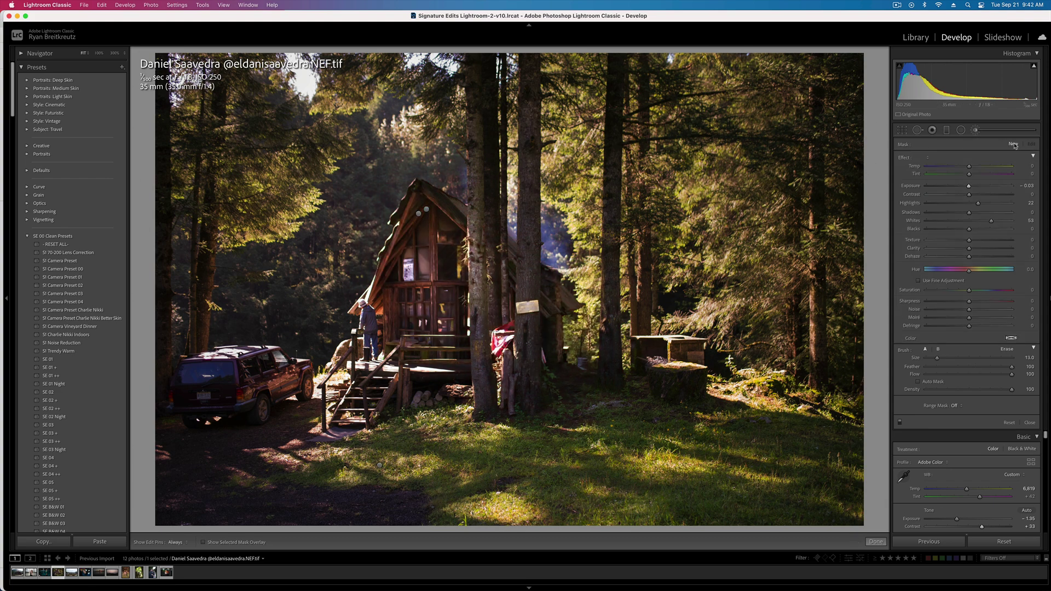
key("h")
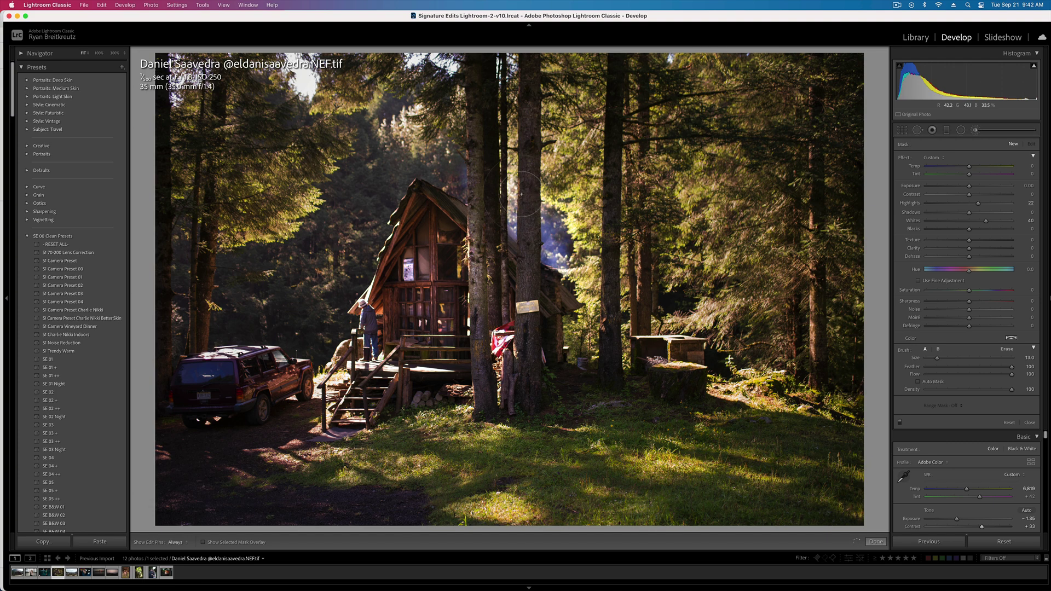
key("h")
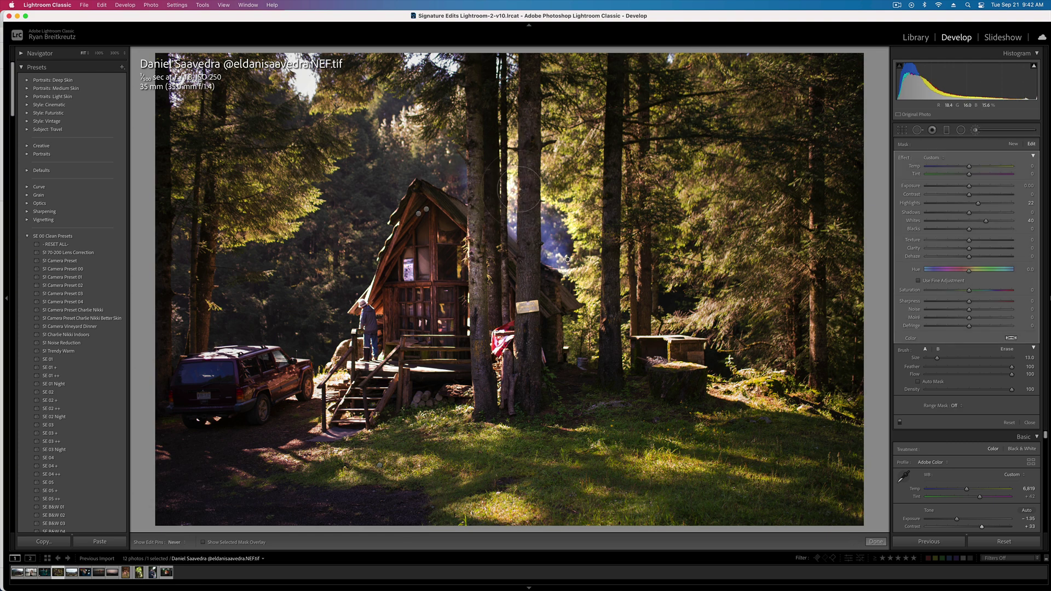
double_click(904, 158)
mouse_move(969, 204)
left_mouse_down()
mouse_move(957, 208)
mouse_move(960, 222)
mouse_move(950, 195)
left_mouse_up()
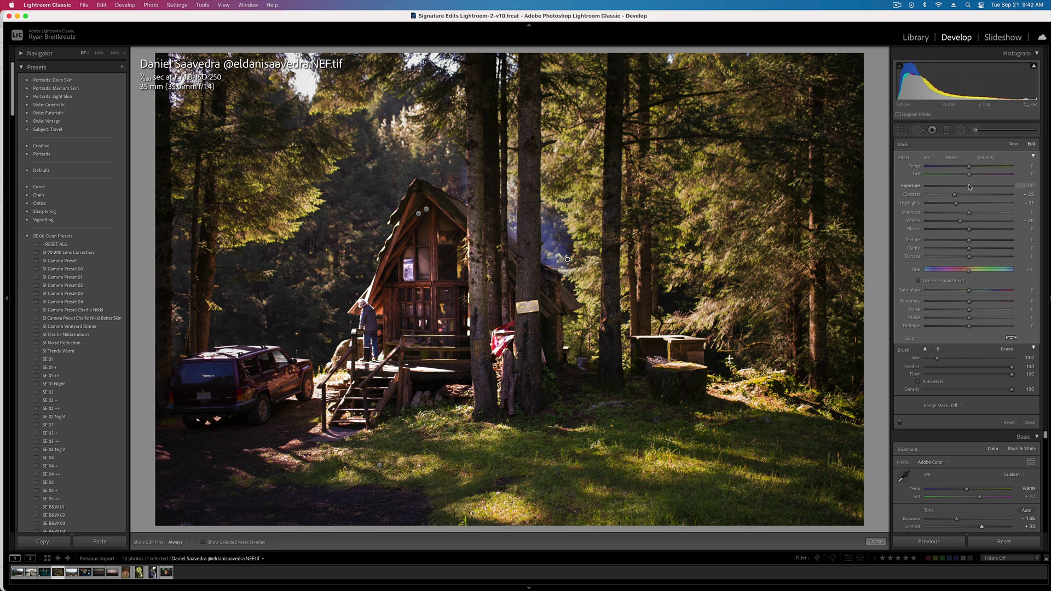
left_click_drag(968, 187, 967, 189)
Step: Close the brush panel and compare the before and after versions
key("k")
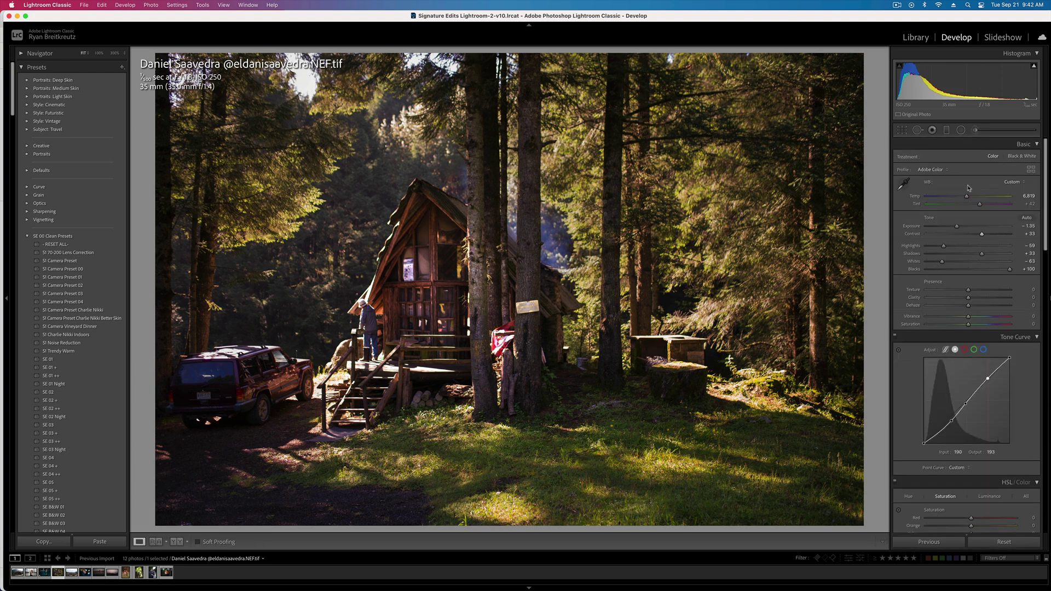
key("backslash")
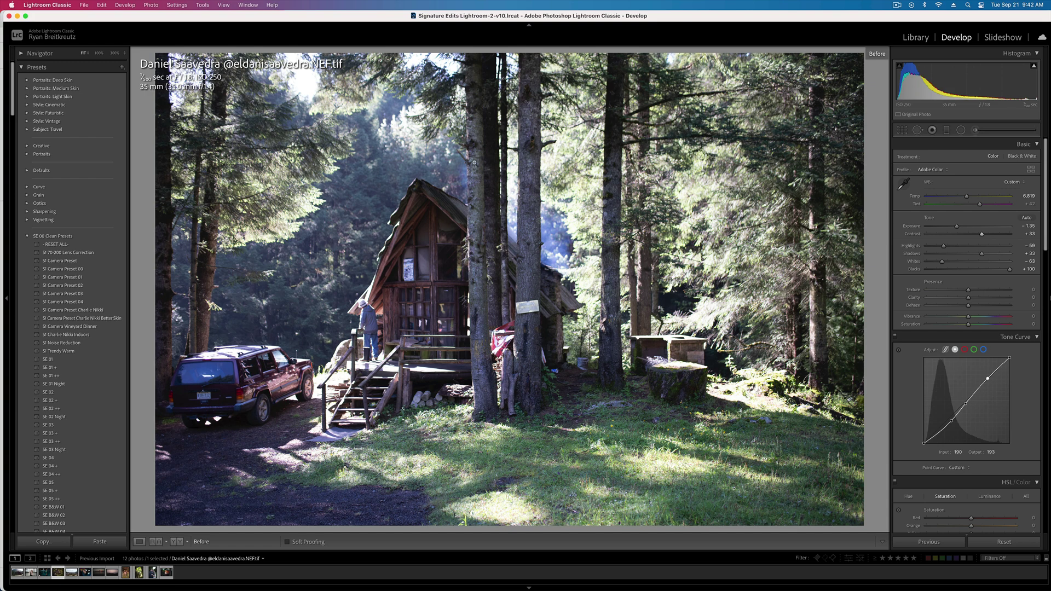
key("backslash")
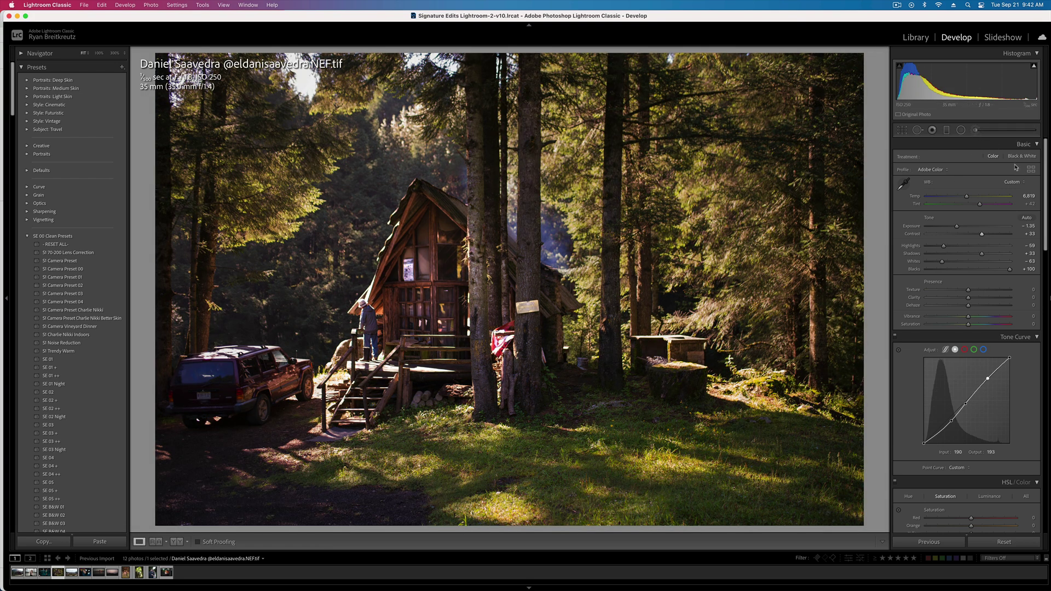
Step: Draw a radial filter around the parked car and raise its Exposure to about 1.12
left_click(961, 129)
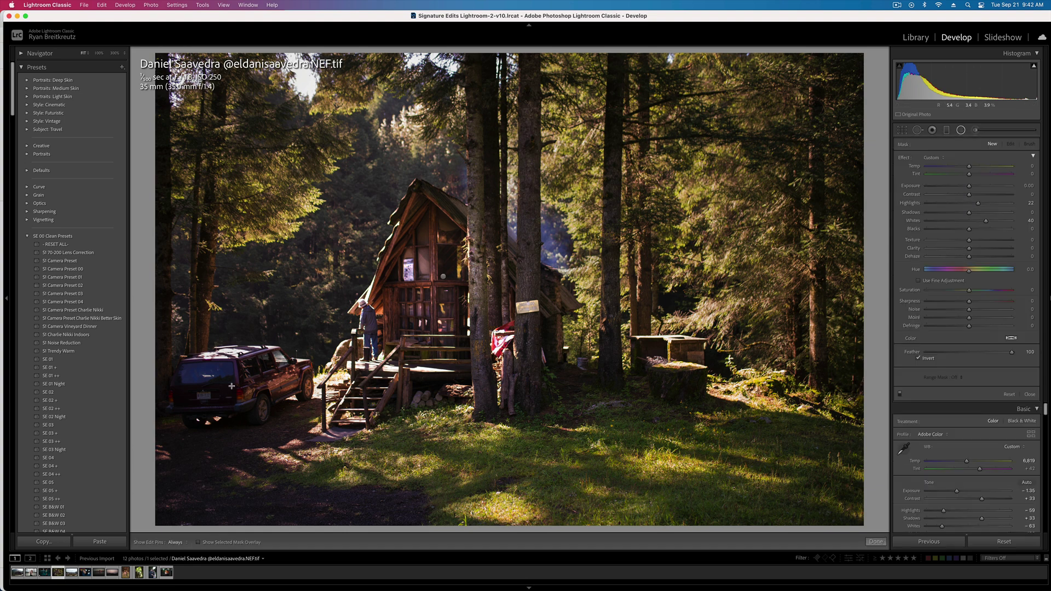
left_click_drag(232, 386, 380, 507)
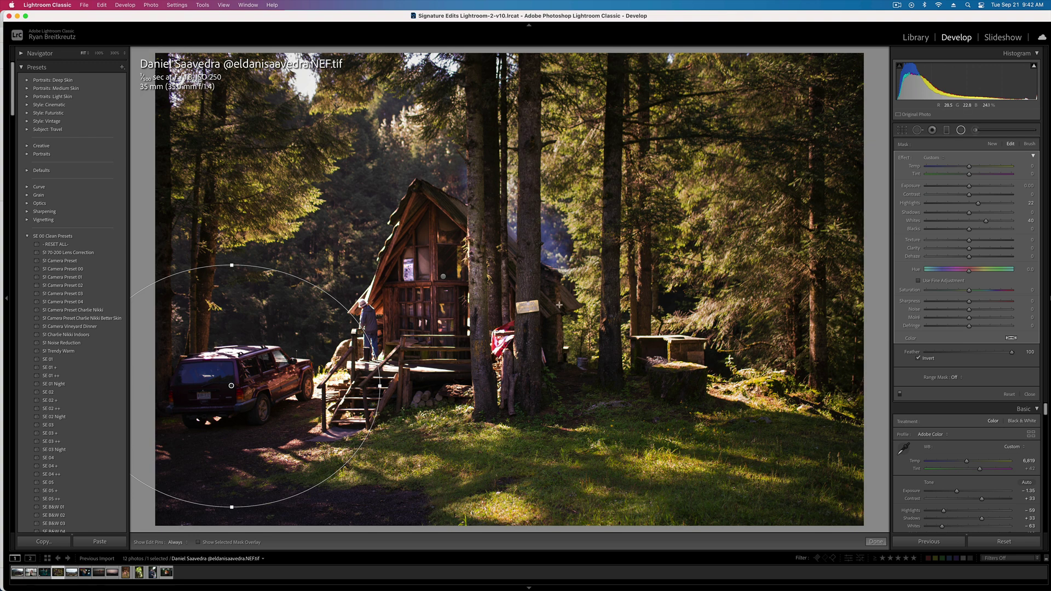
left_click_drag(969, 186, 936, 205)
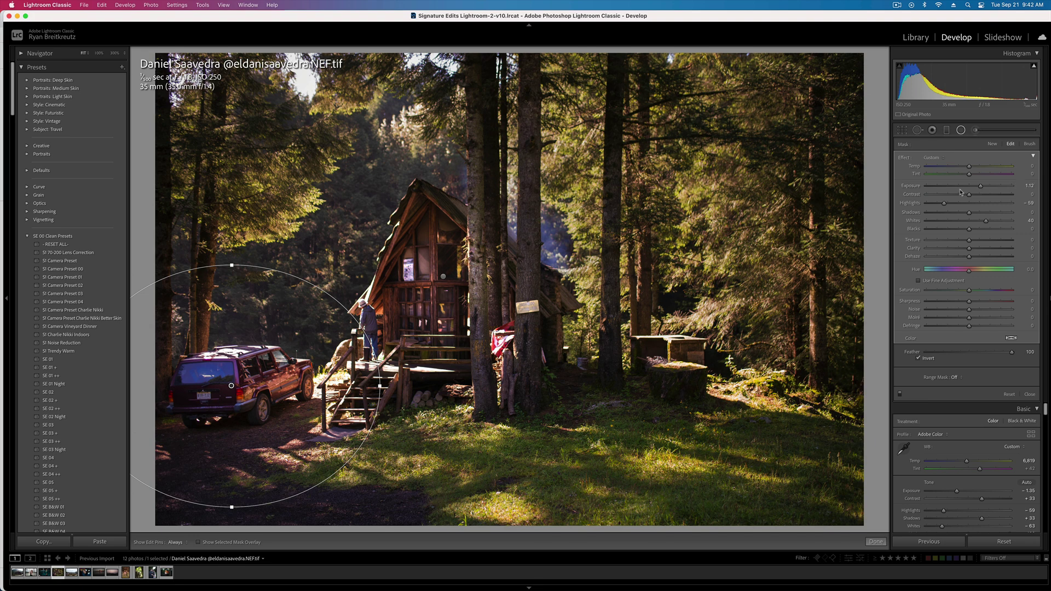
Step: Deselect the radial filter and reopen the adjustment brush tools
left_click(995, 145)
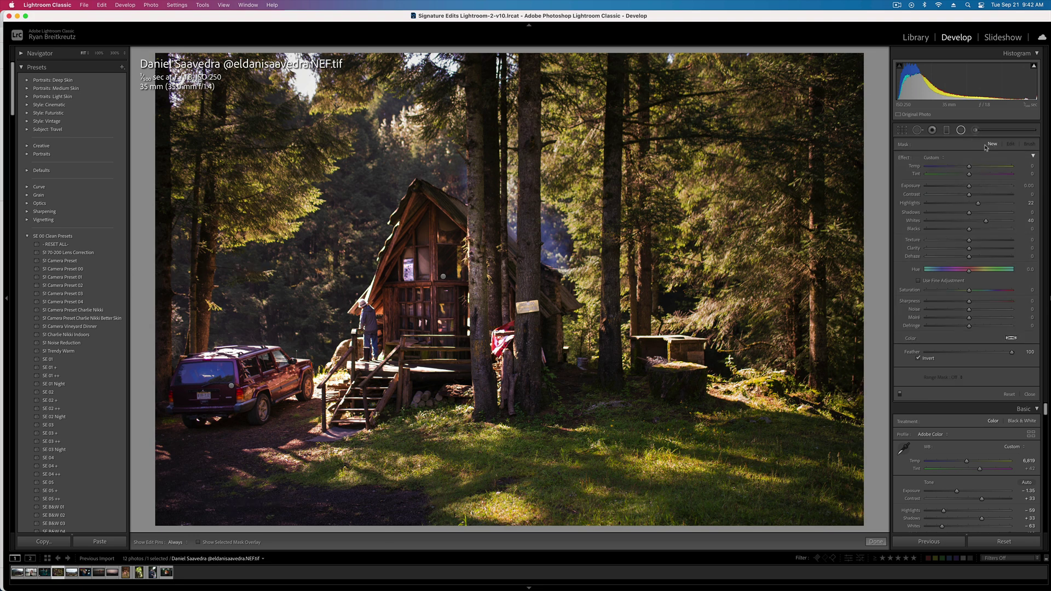
left_click(995, 131)
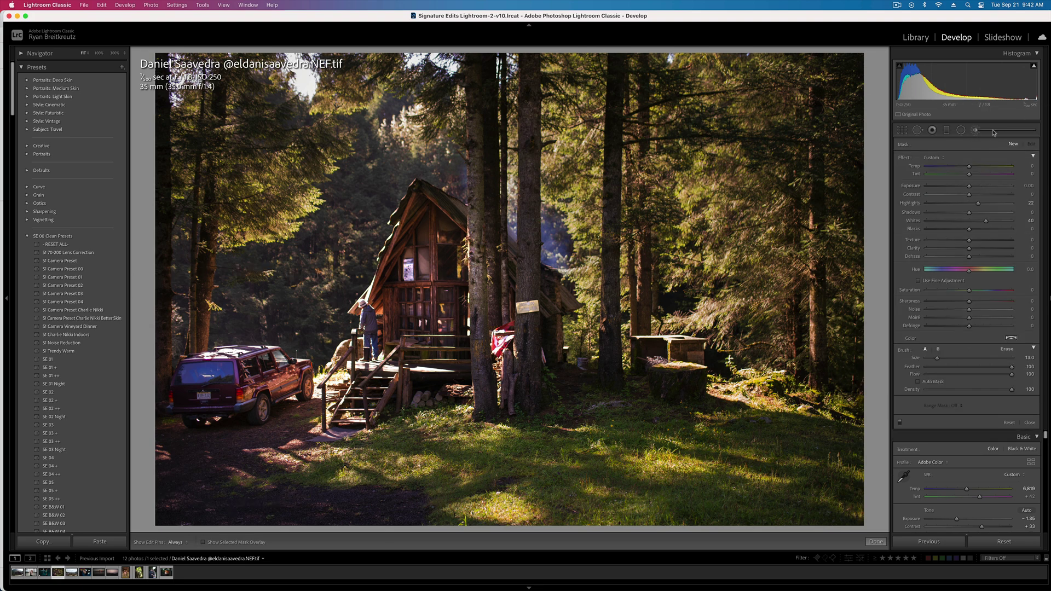
left_click(975, 131)
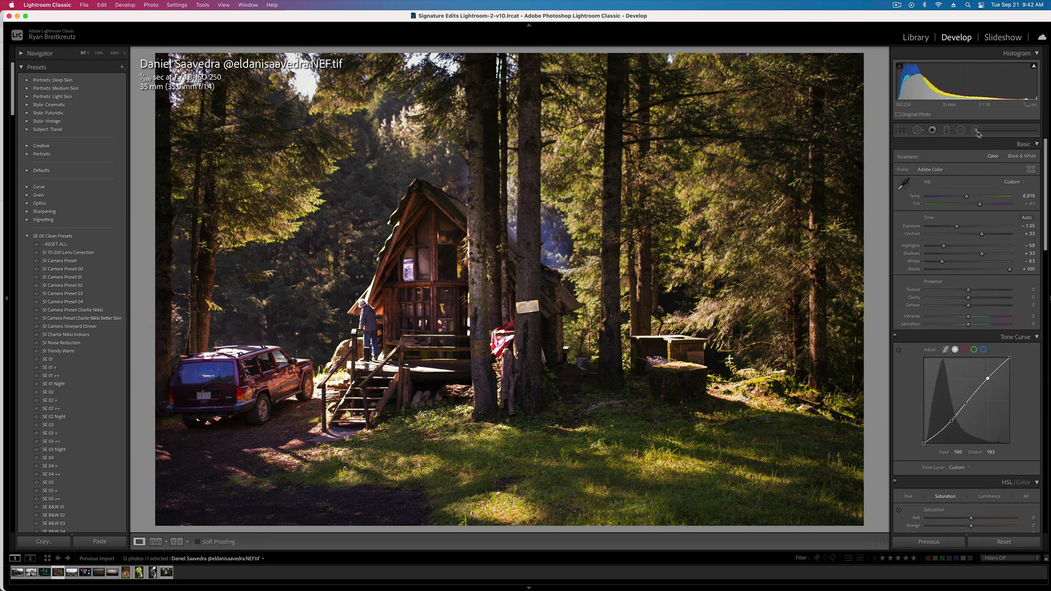
left_click(975, 131)
Step: Paint fine strokes on the cabin with brush sizes 3 and 7, then brighten the whites
key("bracketleft")
key("bracketleft")
key("bracketleft")
key("bracketleft")
key("bracketleft")
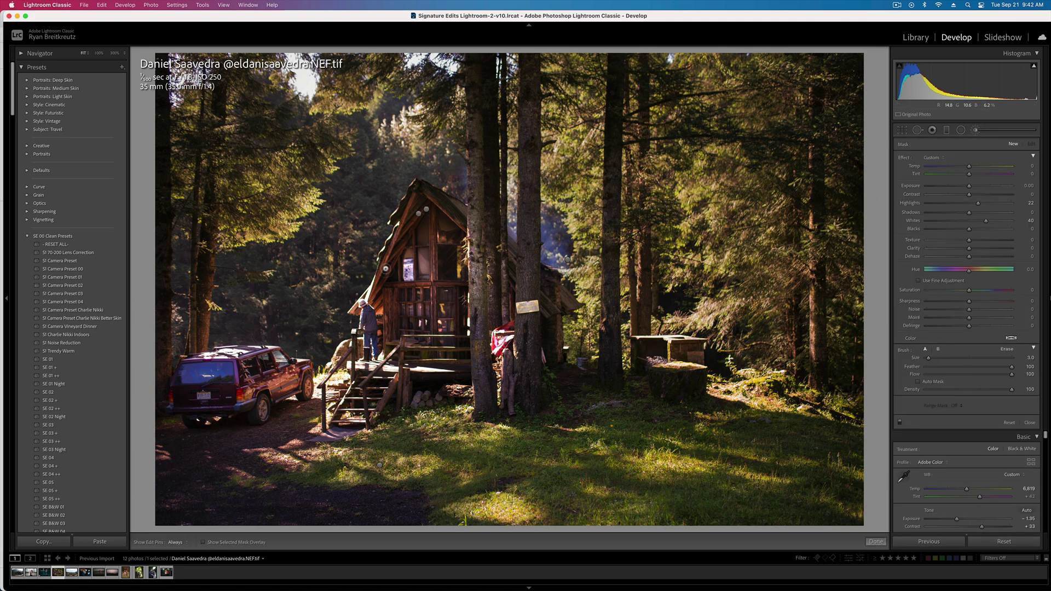
key("h")
left_click_drag(445, 216, 436, 213)
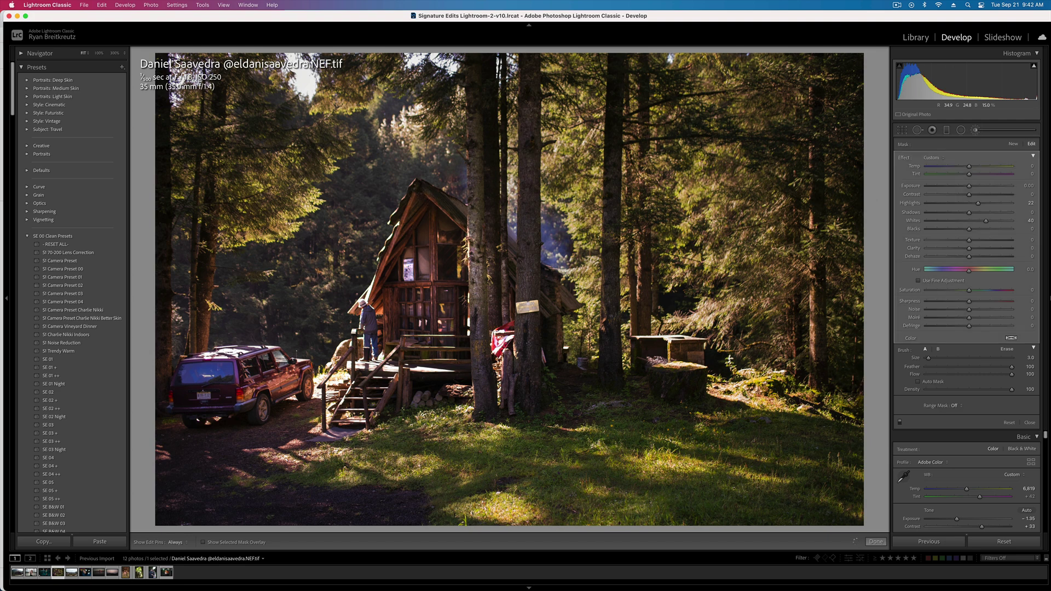
key("h")
key("h")
key("h")
key("h")
key("h")
key("bracketright")
key("bracketright")
key("bracketright")
key("bracketright")
key("h")
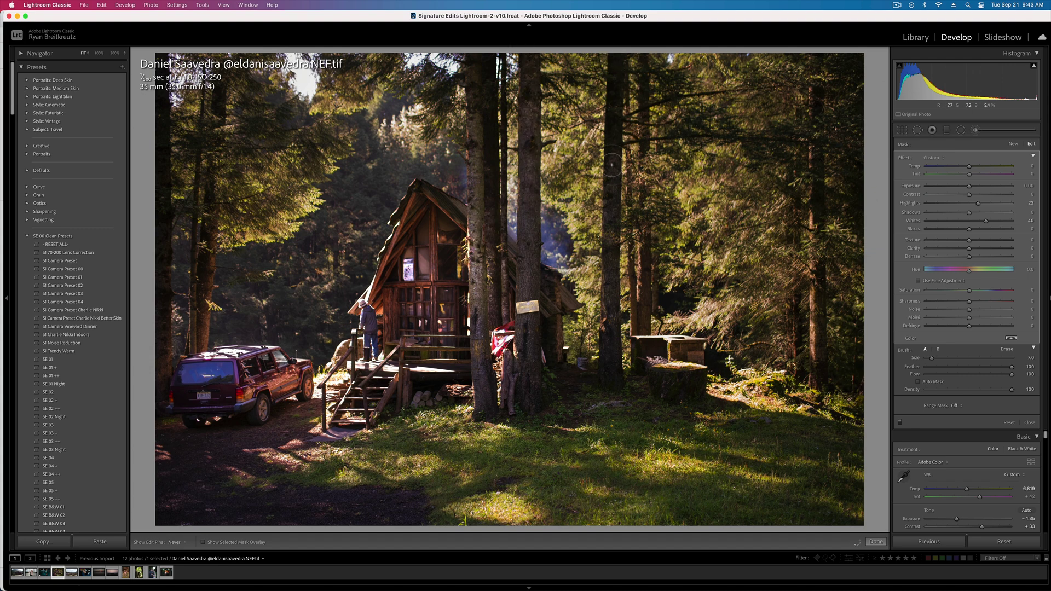
key("h")
left_click_drag(993, 224, 1004, 223)
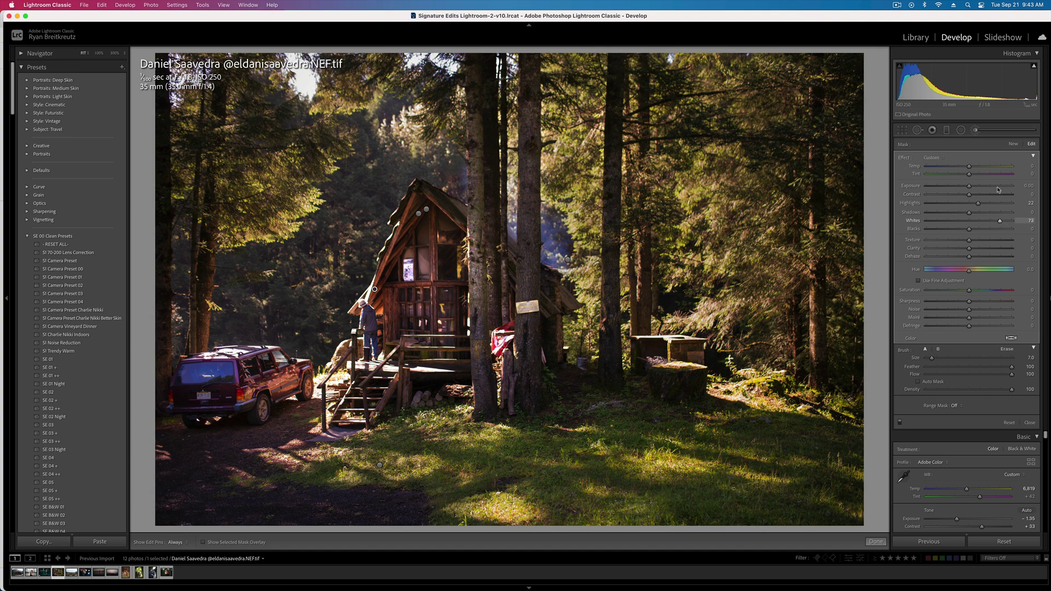
Step: Paint a new brush with Whites 2 and darker Blacks over the cabin roof, pins always shown
left_click(1013, 144)
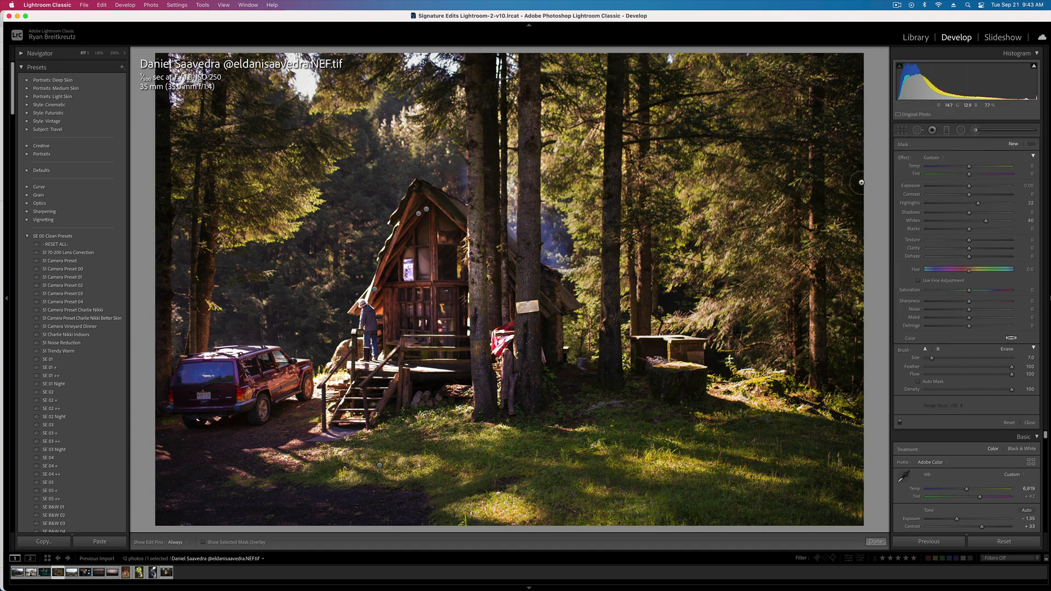
left_click(970, 221)
left_click(963, 228)
scroll(420, 187, "down", 2)
scroll(420, 186, "down", 2)
left_click_drag(420, 187, 461, 221)
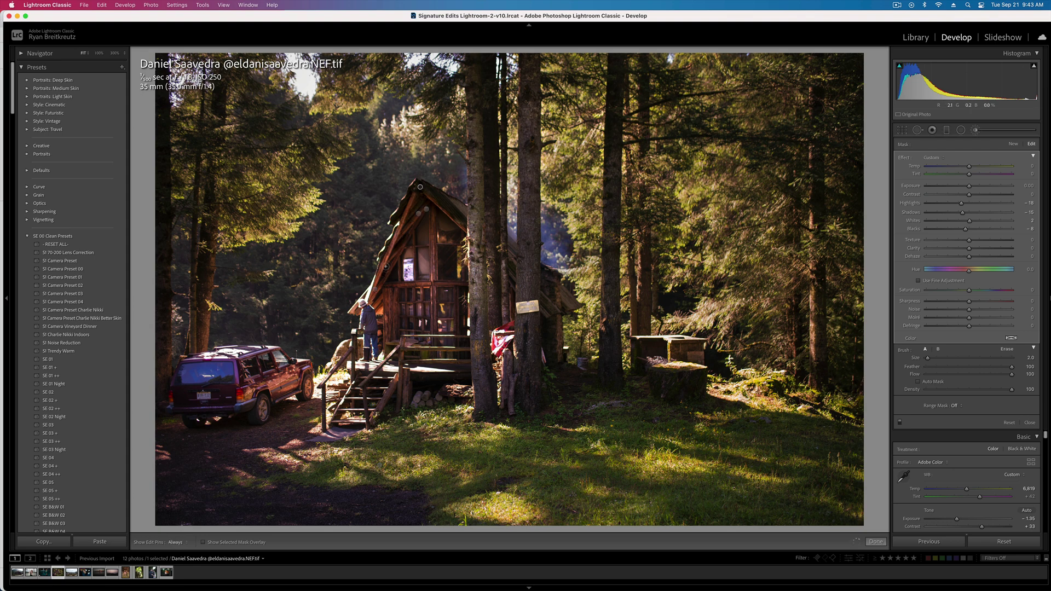
key("h")
key("h")
key("h")
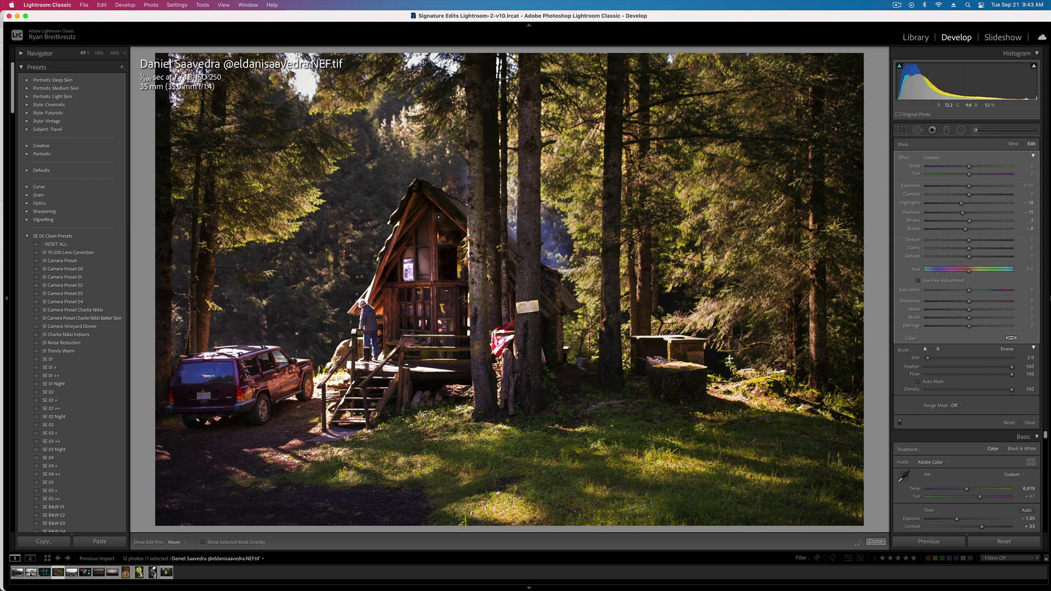
key("h")
key("h")
key("h")
key("h")
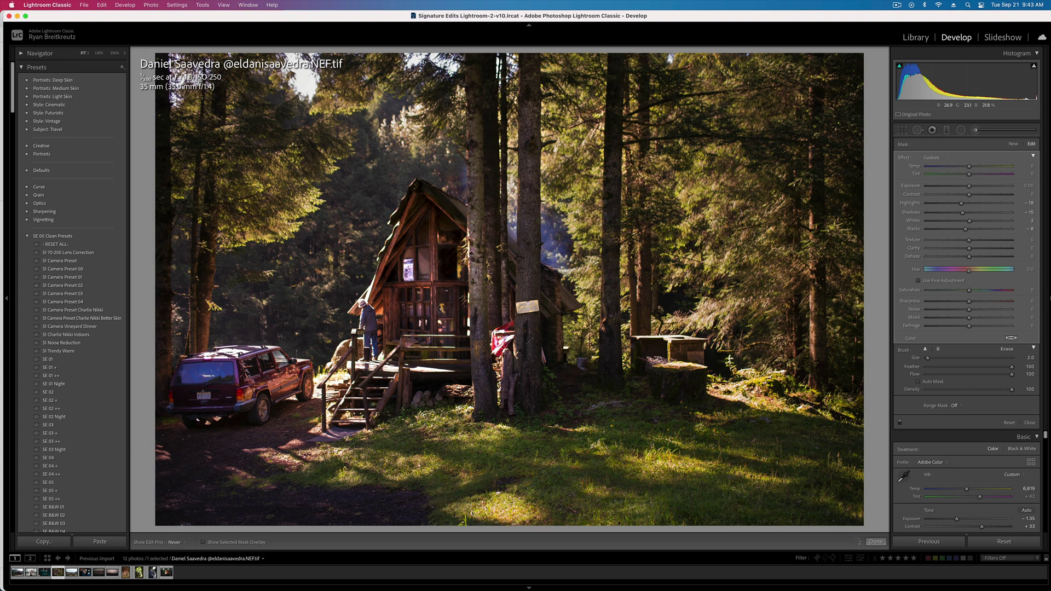
key("h")
key("h")
key("h")
key("h")
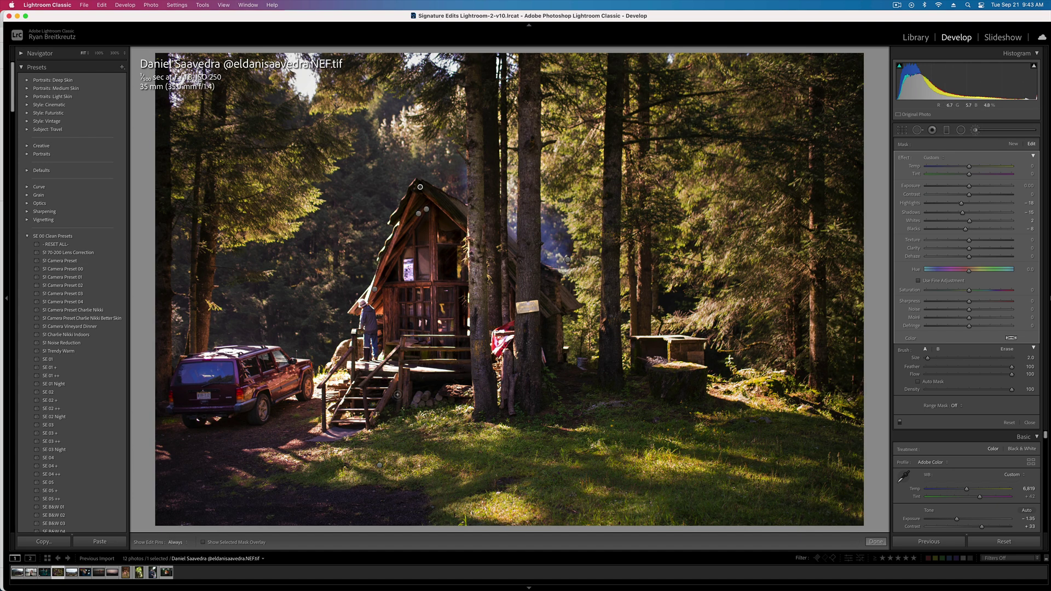
Step: Delete the roof adjustment and reset the photo, then undo both to restore the edits
key("BackSpace")
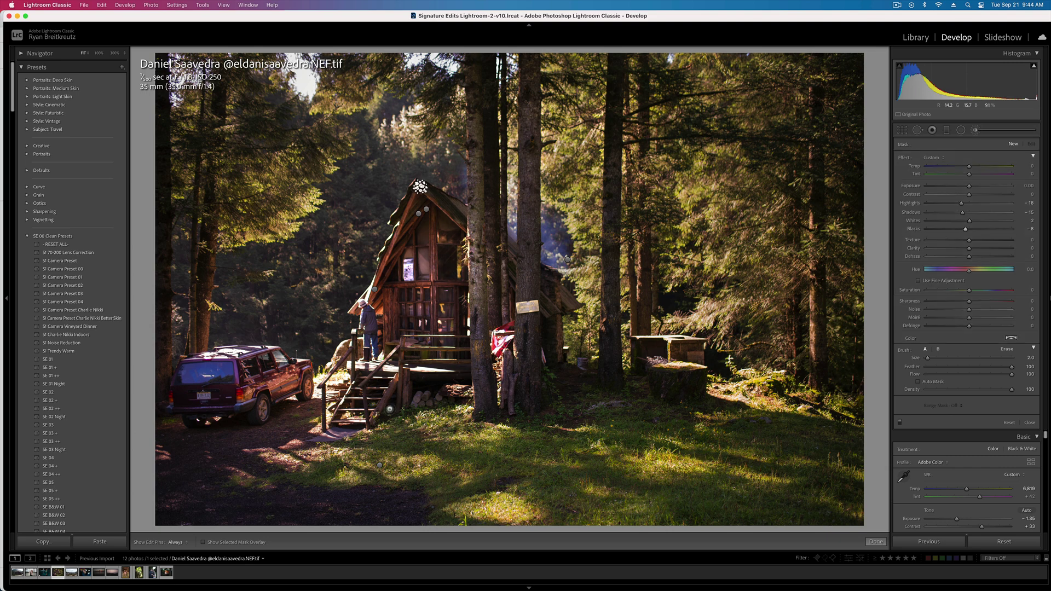
key("super+z")
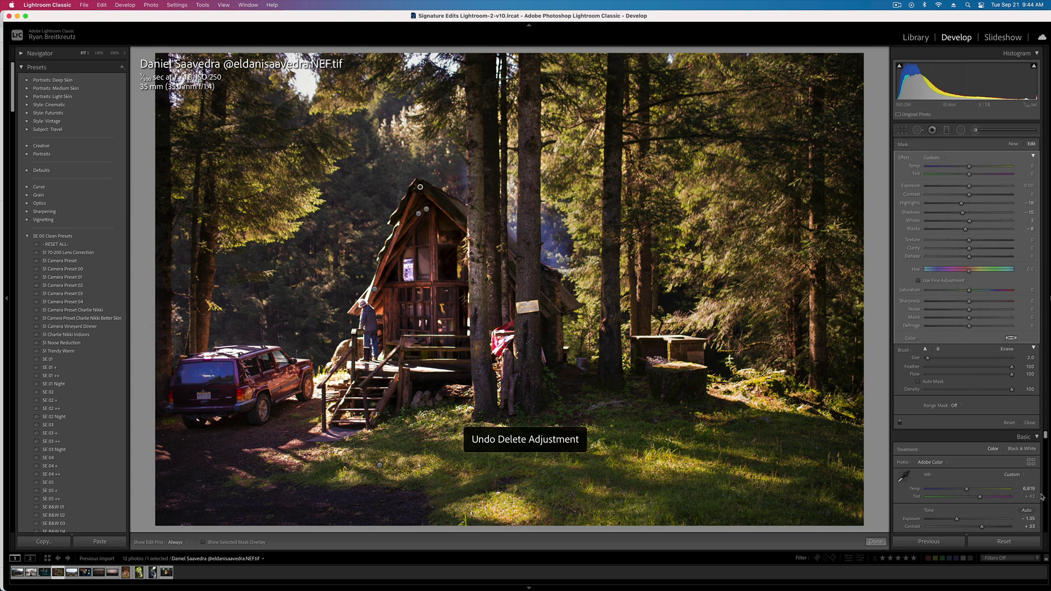
left_click(1011, 543)
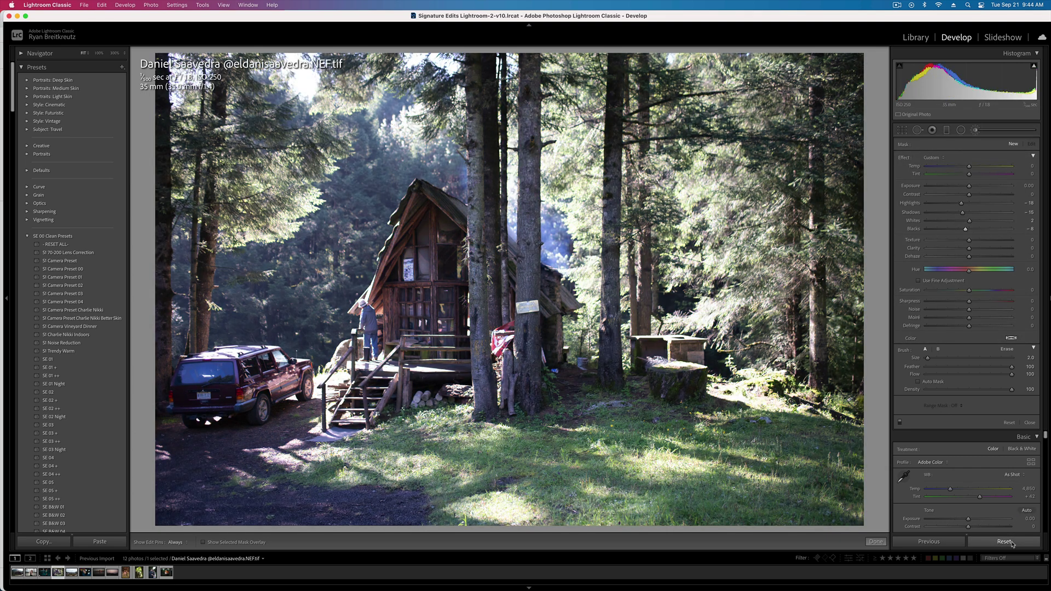
key("super+z")
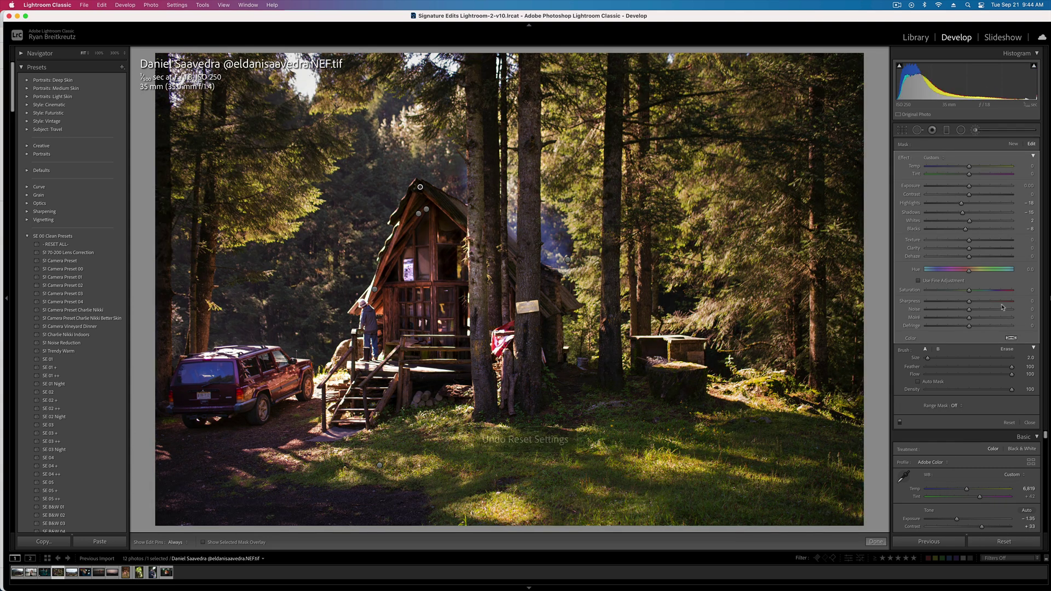
Step: Select an existing brush pin and set its Contrast to −50 and Whites to 34
key("k")
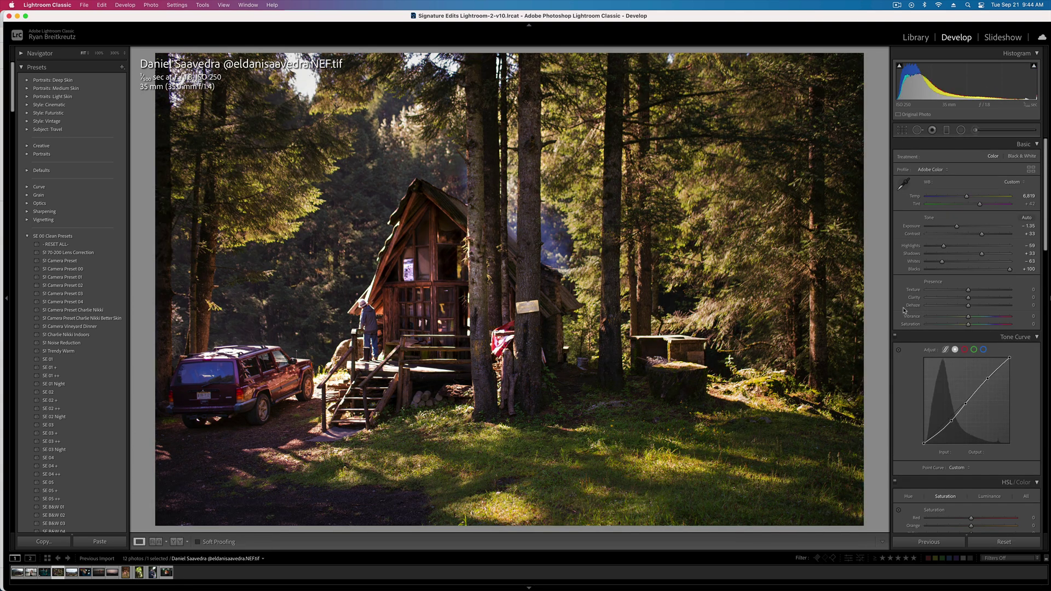
left_click(982, 128)
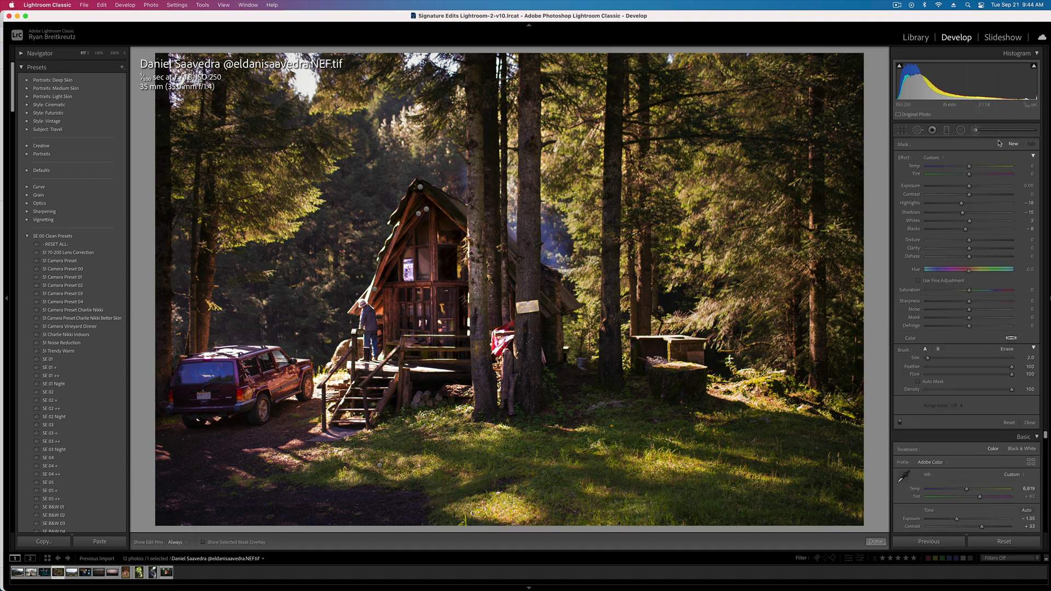
scroll(449, 224, "up", 2)
key("h")
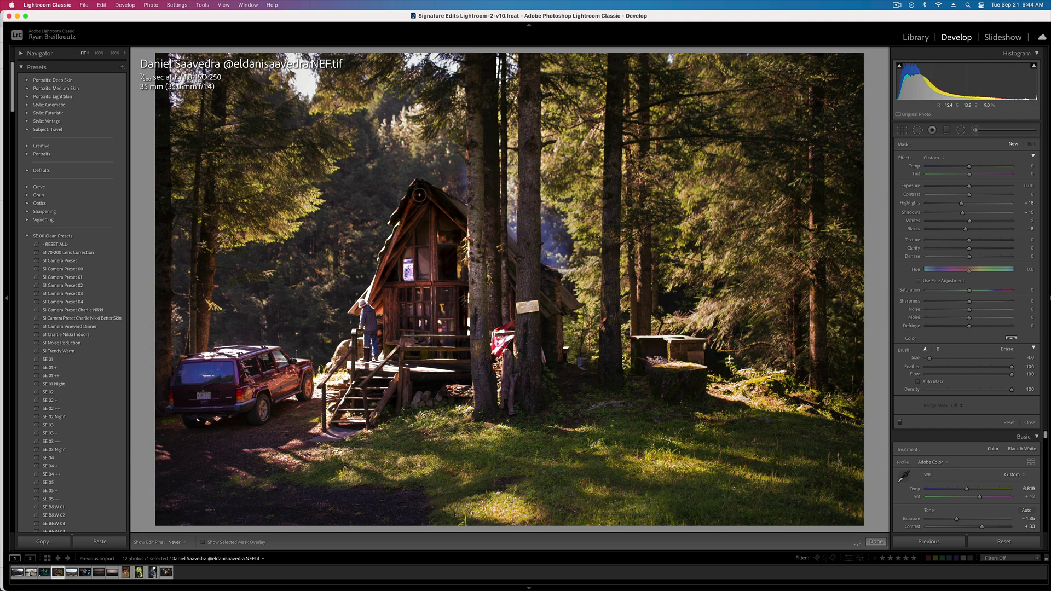
left_click(464, 222)
key("h")
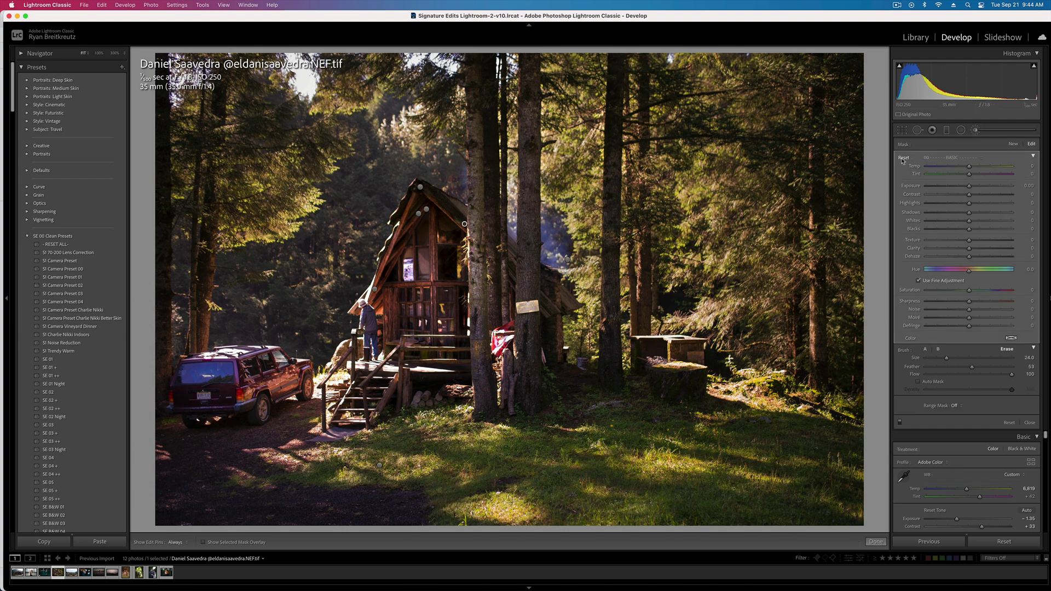
left_click(949, 196)
left_click_drag(969, 221, 984, 222)
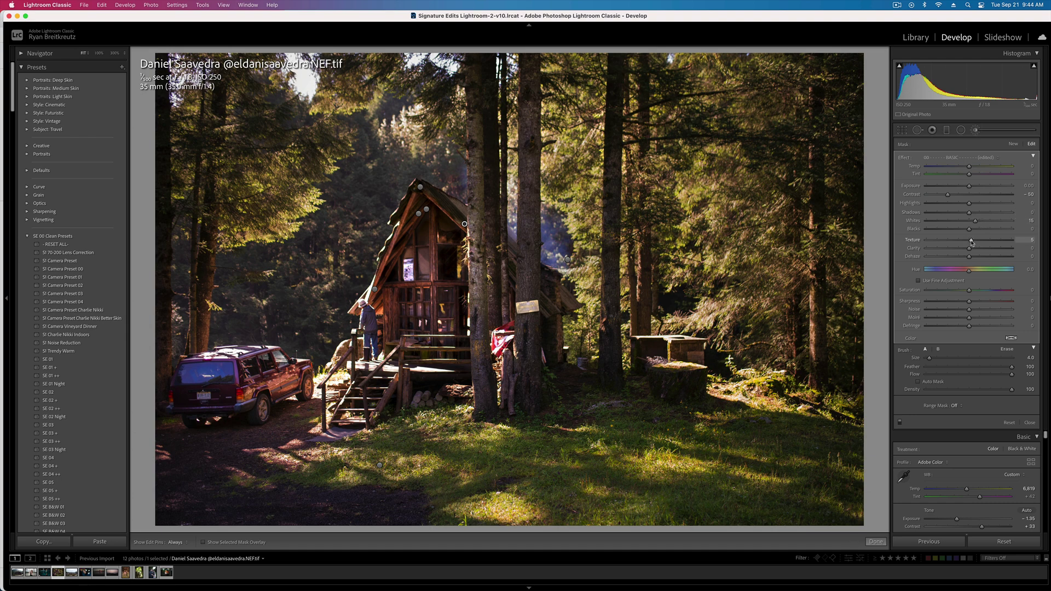
key("k")
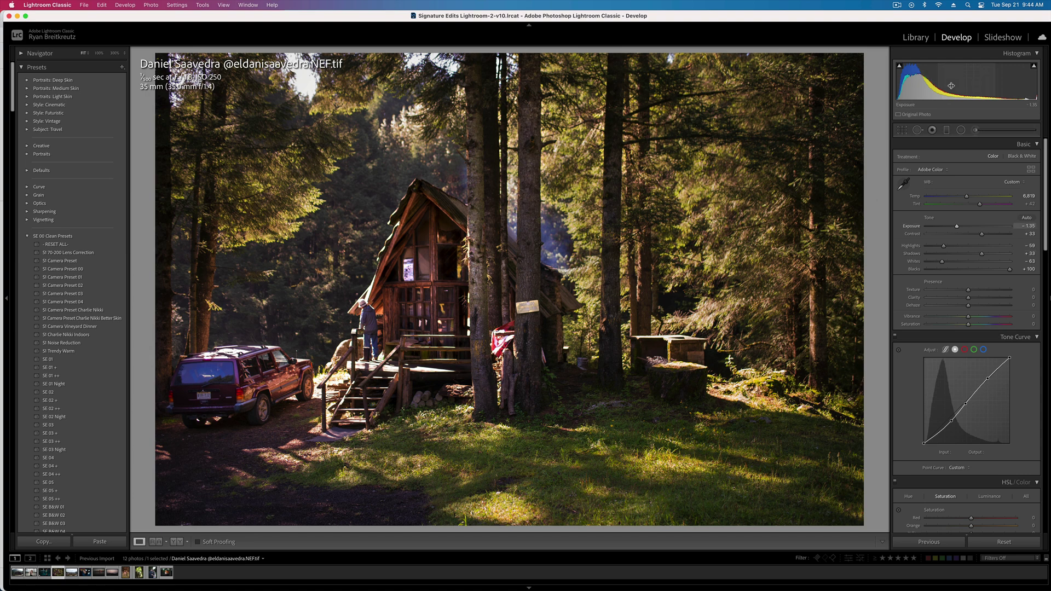
Step: Reset another brush pin's effect sliders, set Contrast 30, and move to the next photo
key("k")
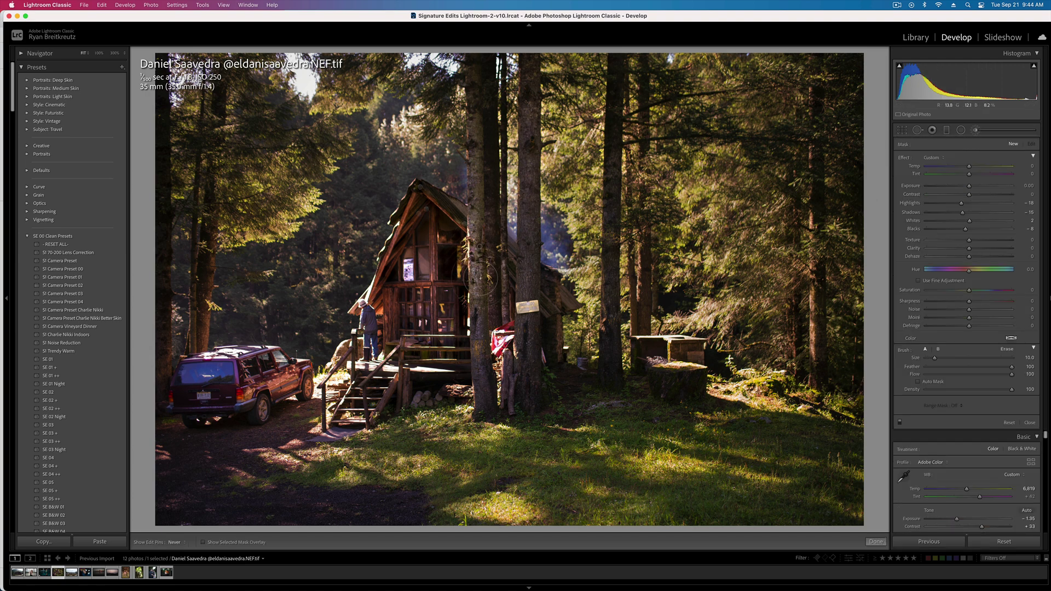
left_click(479, 247)
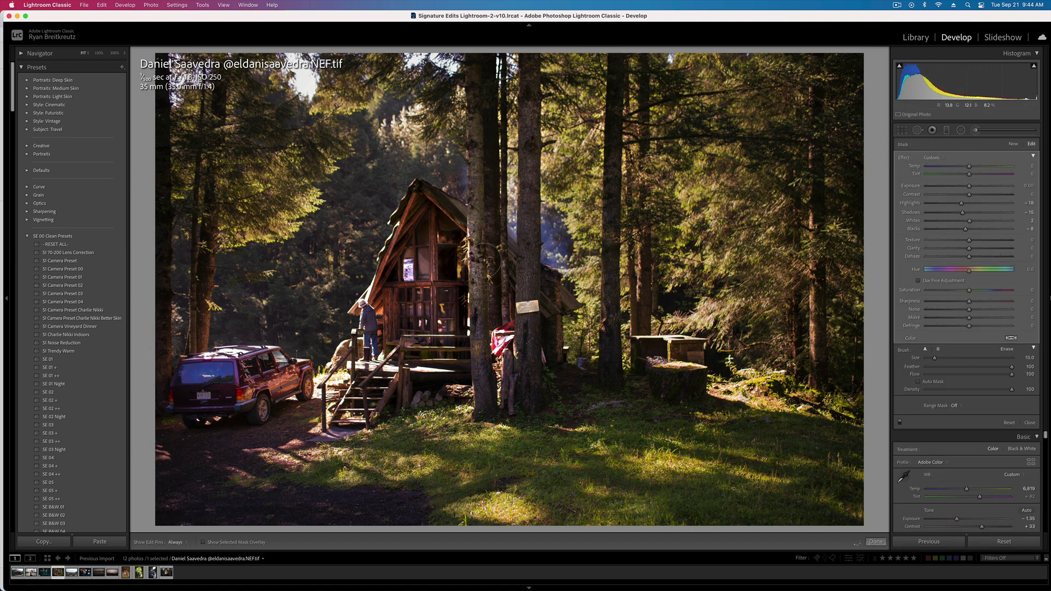
double_click(904, 159)
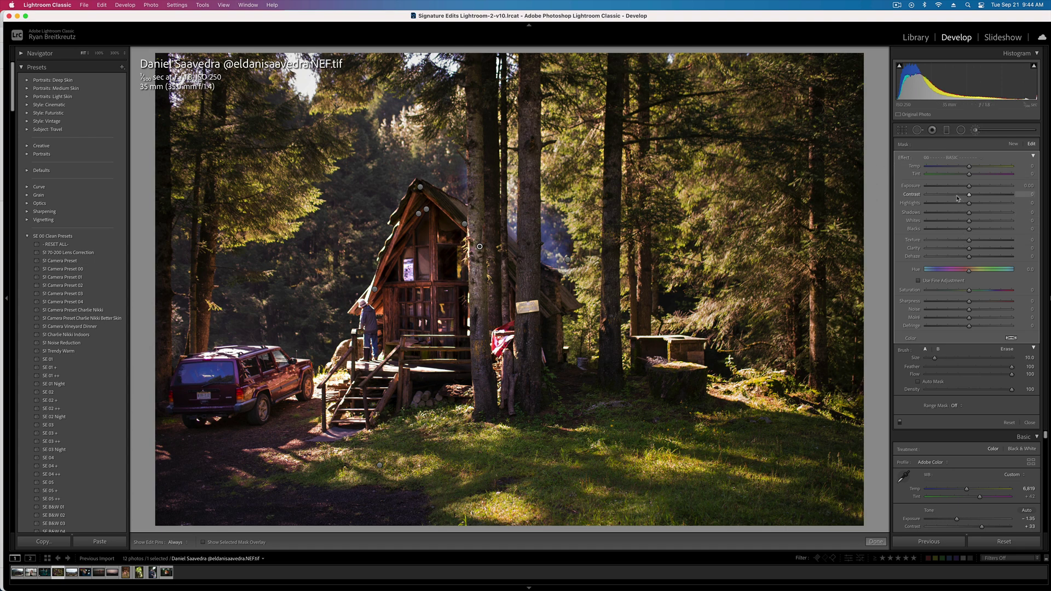
left_click_drag(968, 195, 955, 214)
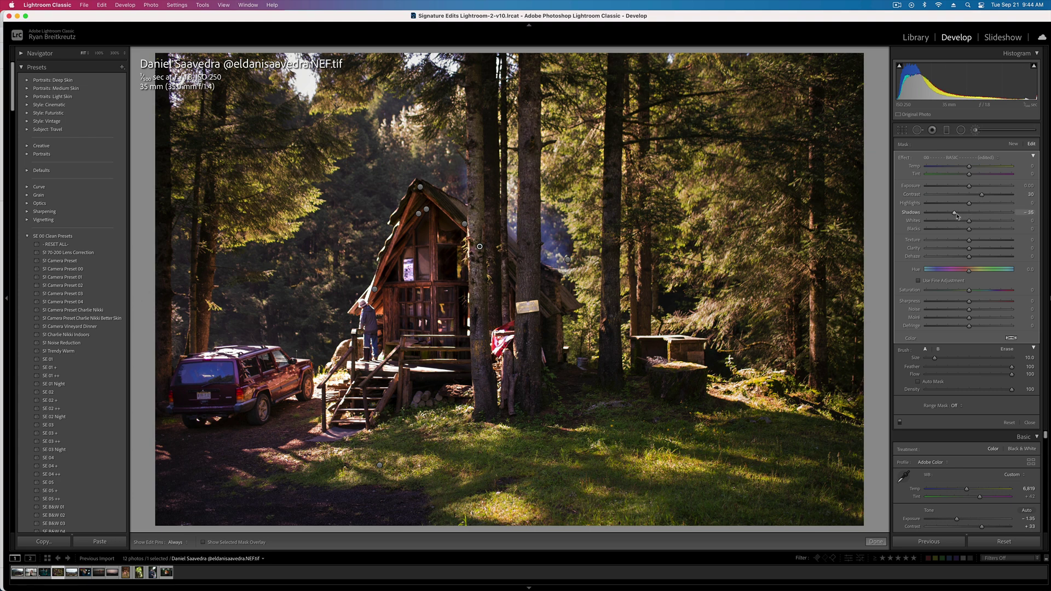
key("k")
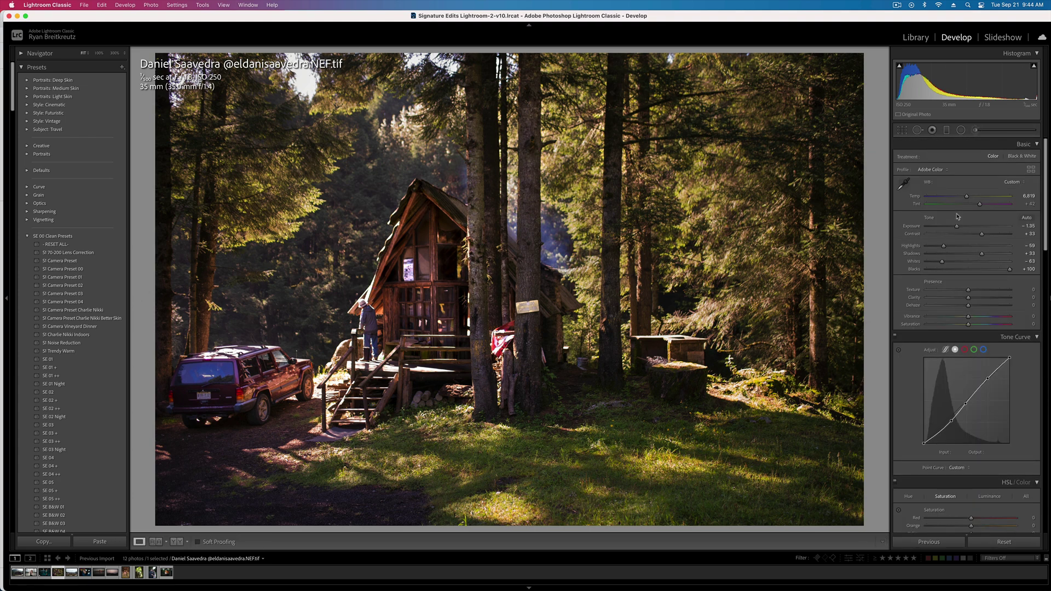
key("Right")
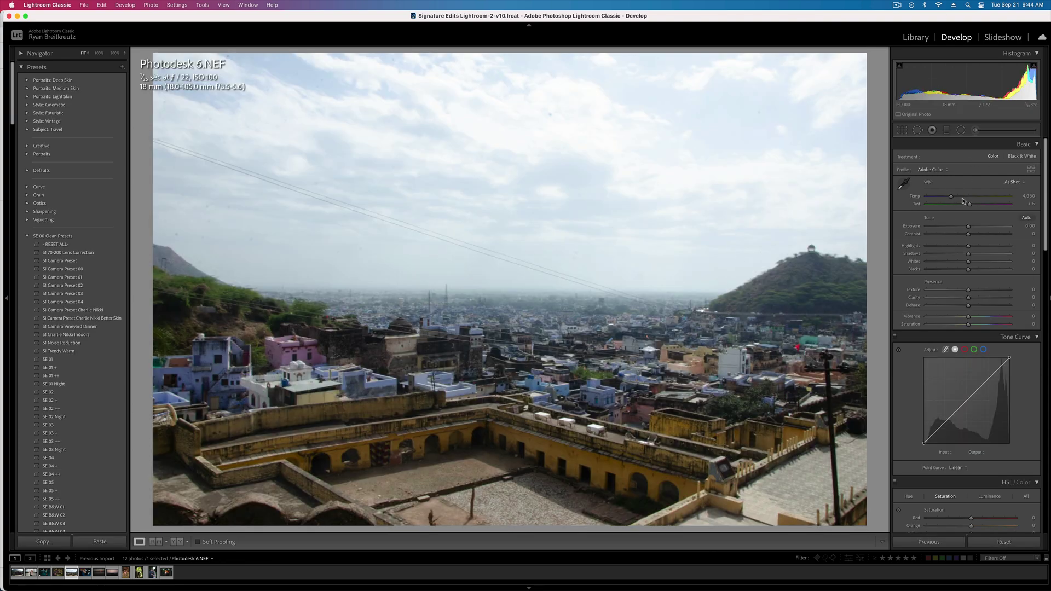
Step: Brighten Photodesk 6.NEF to Exposure about +0.42 and lift Shadows to +28
left_click_drag(968, 226, 974, 227)
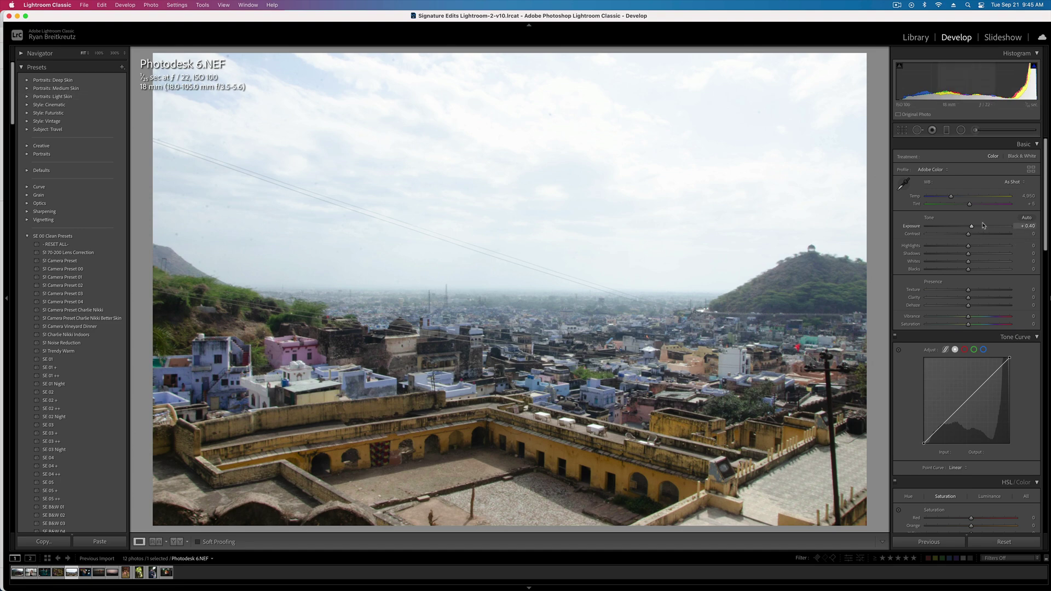
left_click_drag(972, 226, 993, 236)
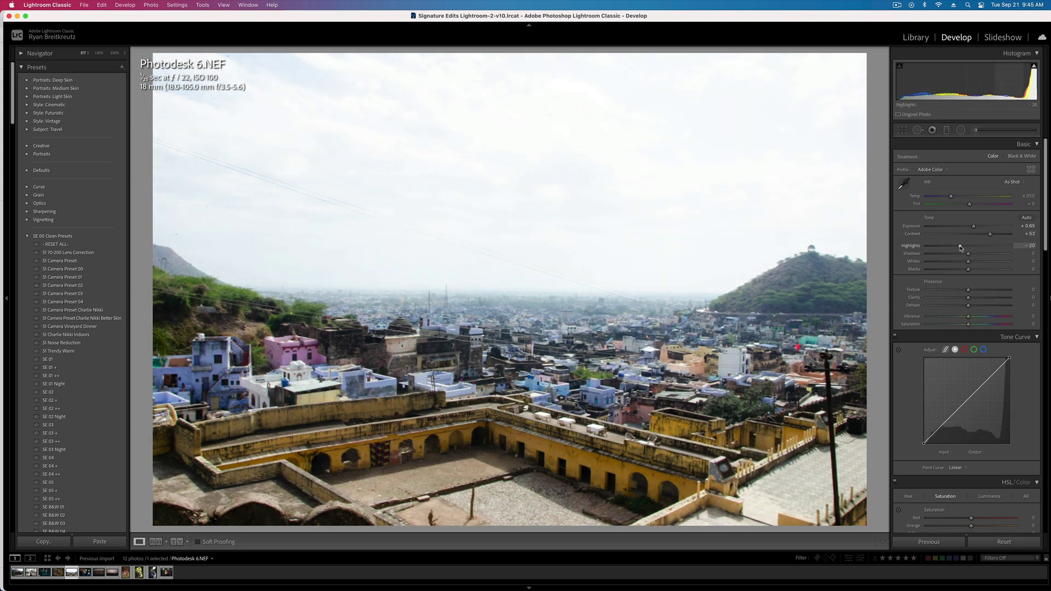
left_click_drag(968, 253, 949, 270)
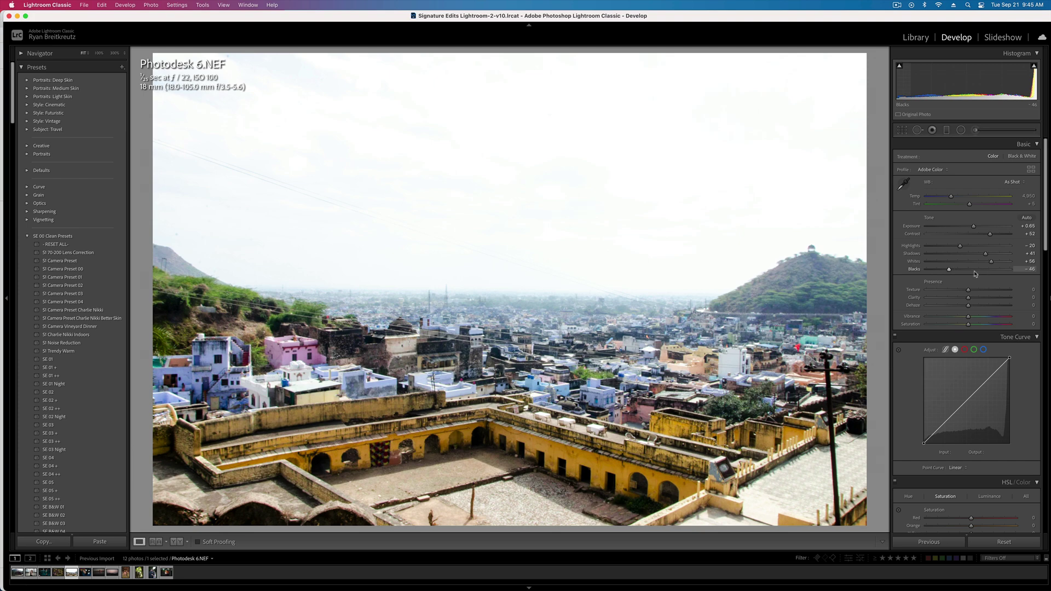
key("minus")
key("minus")
key("equal")
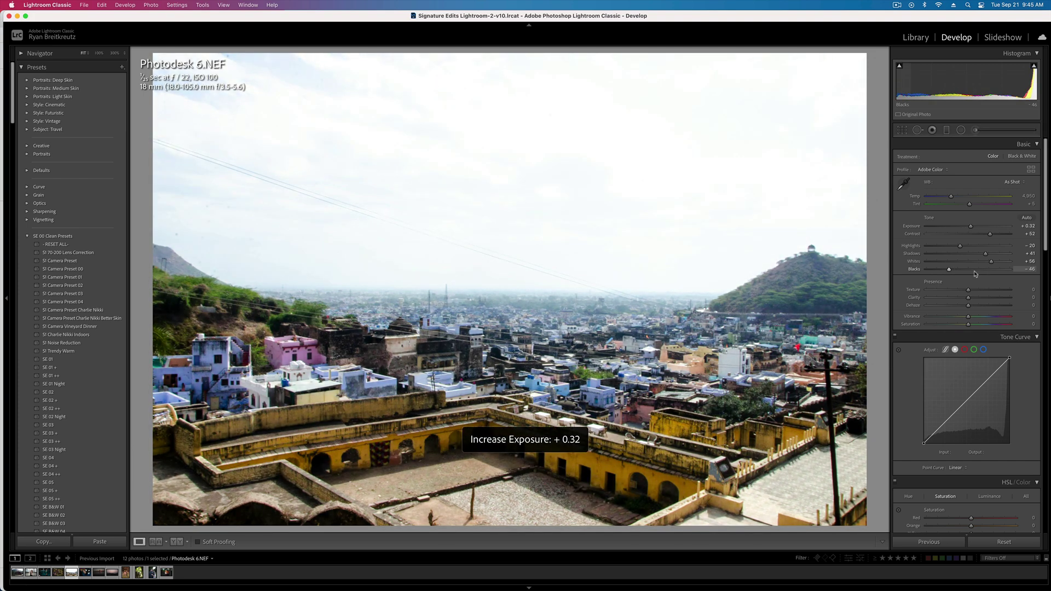
key("equal")
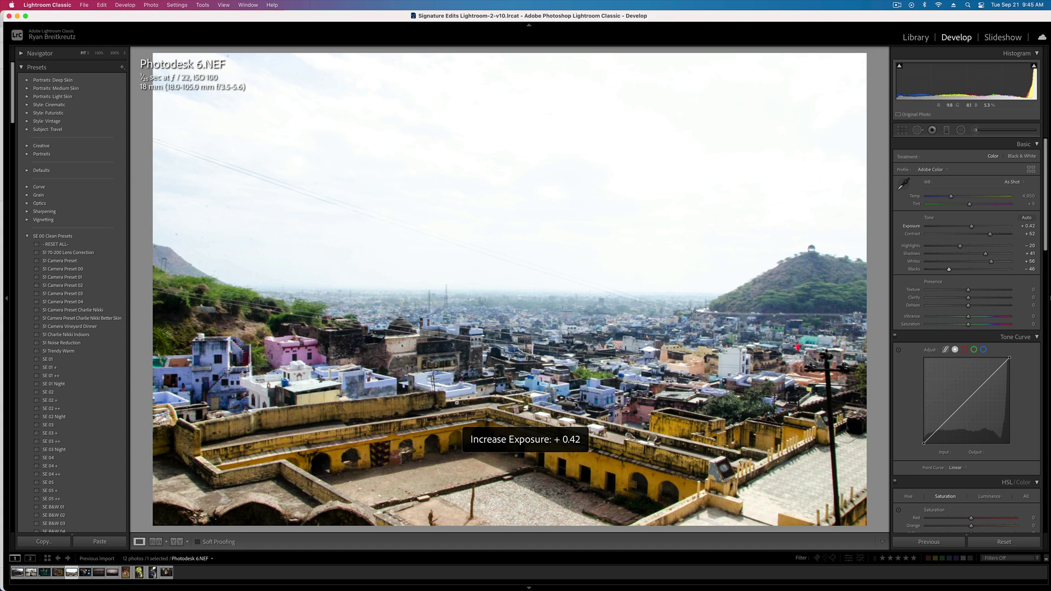
Step: Re-check the sky by darkening exposure, then settle it around +0.35
left_click(979, 132)
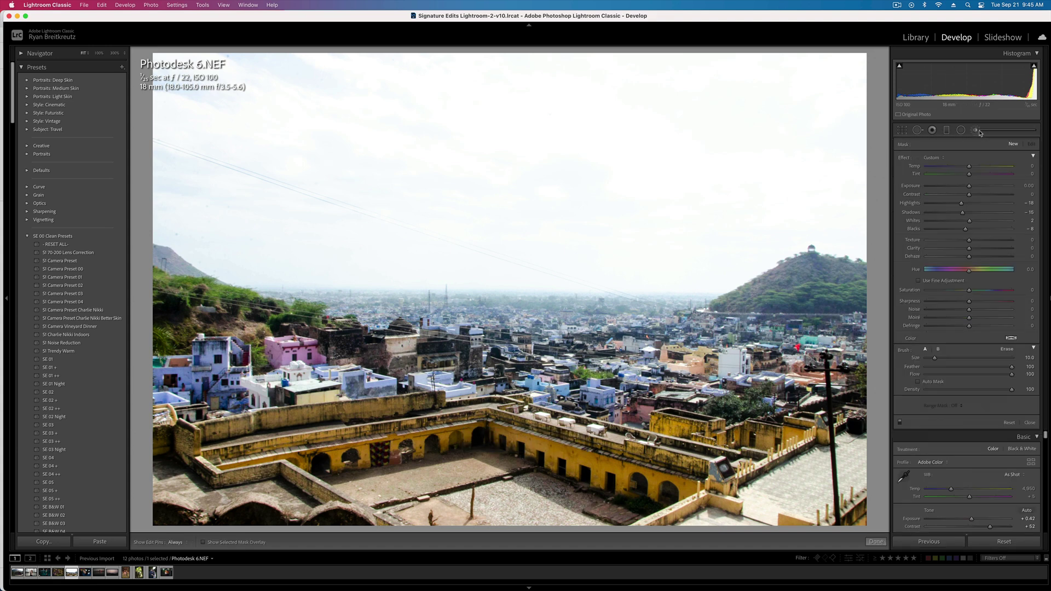
left_click(946, 134)
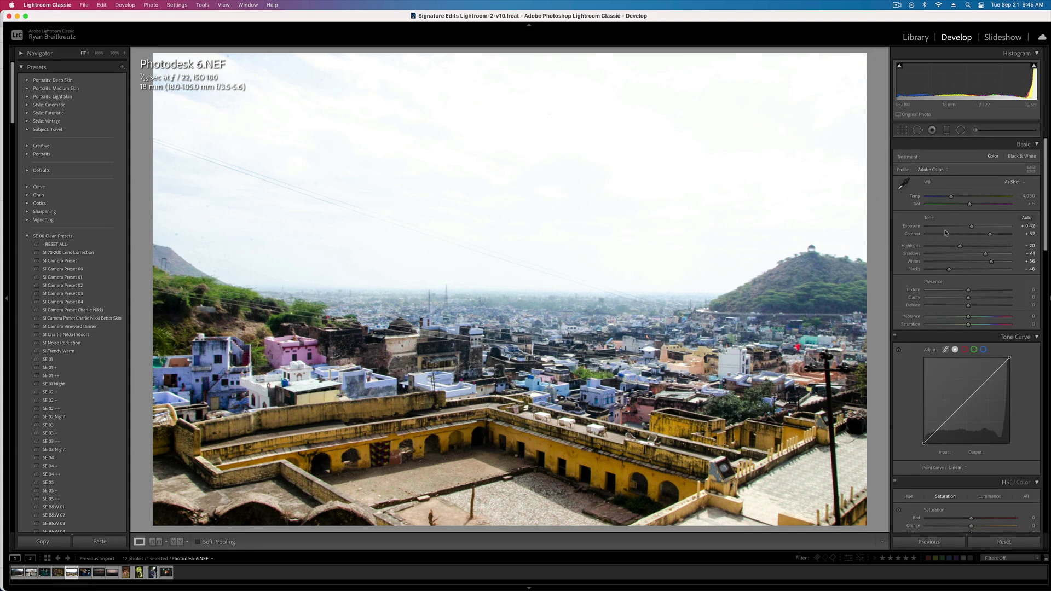
left_click_drag(946, 232, 936, 226)
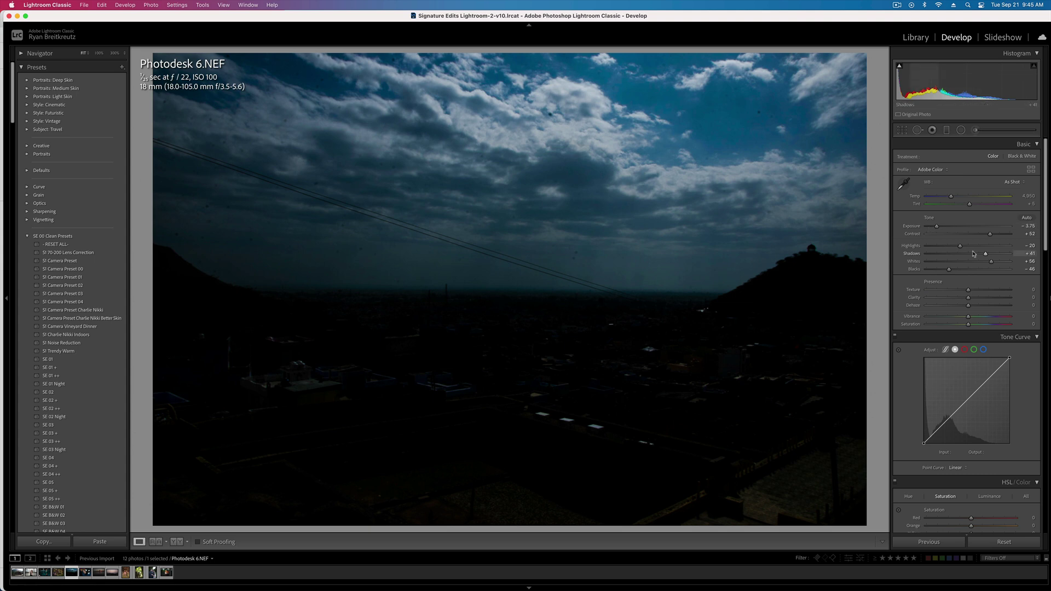
left_click(962, 226)
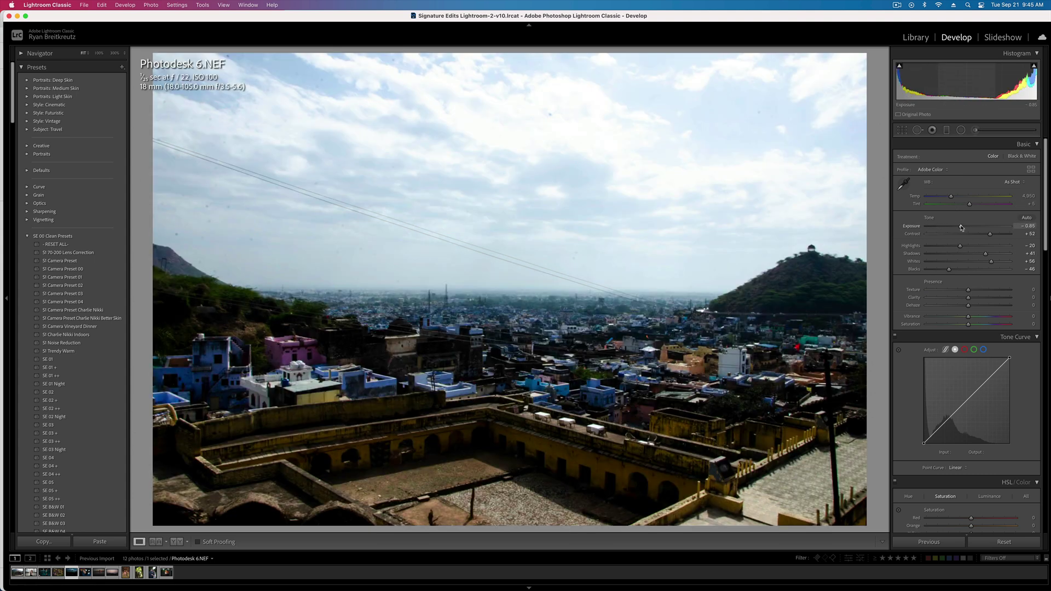
left_click_drag(962, 227, 973, 226)
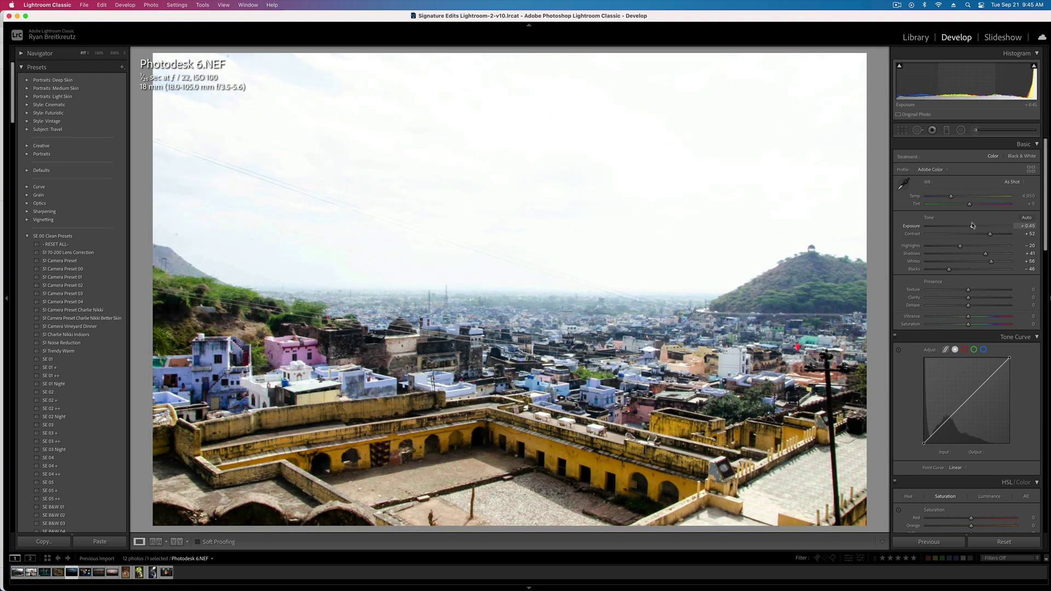
Step: Select the sky brush mask and limit it to the brightest tones with Luminance range 82/100
left_click(979, 132)
scroll(535, 227, "up", 5)
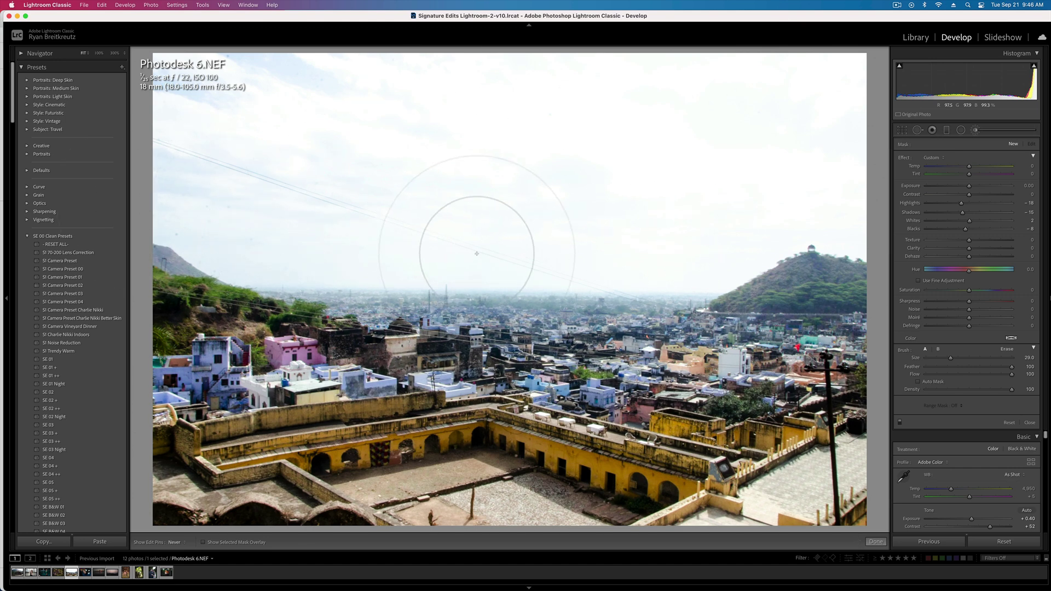
left_click(956, 406)
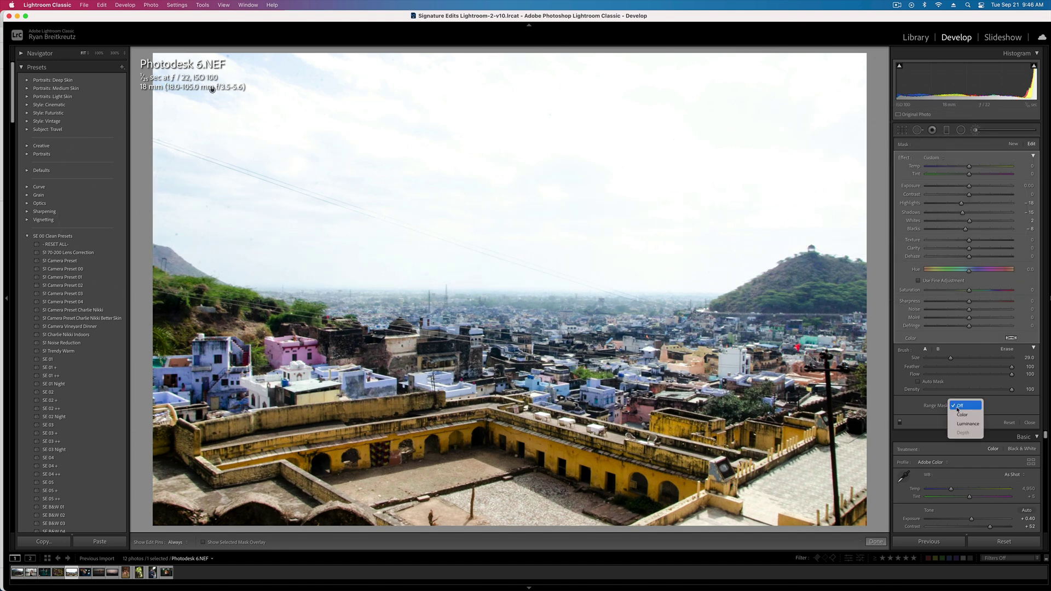
left_click(966, 424)
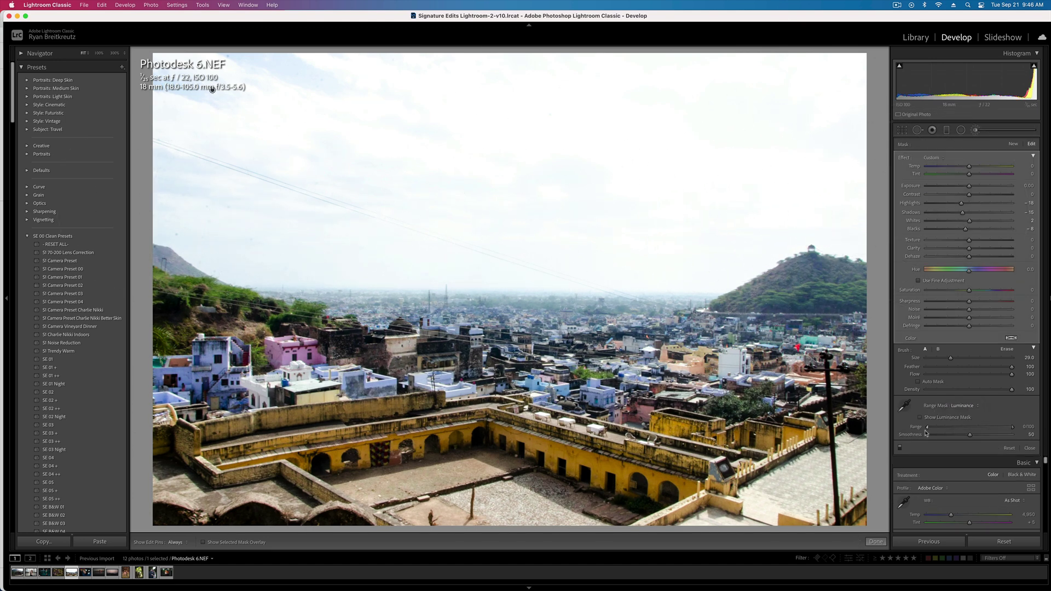
left_click_drag(928, 427, 996, 427)
Step: Darken the masked sky with lower Exposure, Highlights, Shadows and Blacks, keeping Temp near neutral
mouse_move(968, 186)
left_mouse_down()
mouse_move(943, 187)
mouse_move(952, 187)
left_mouse_up()
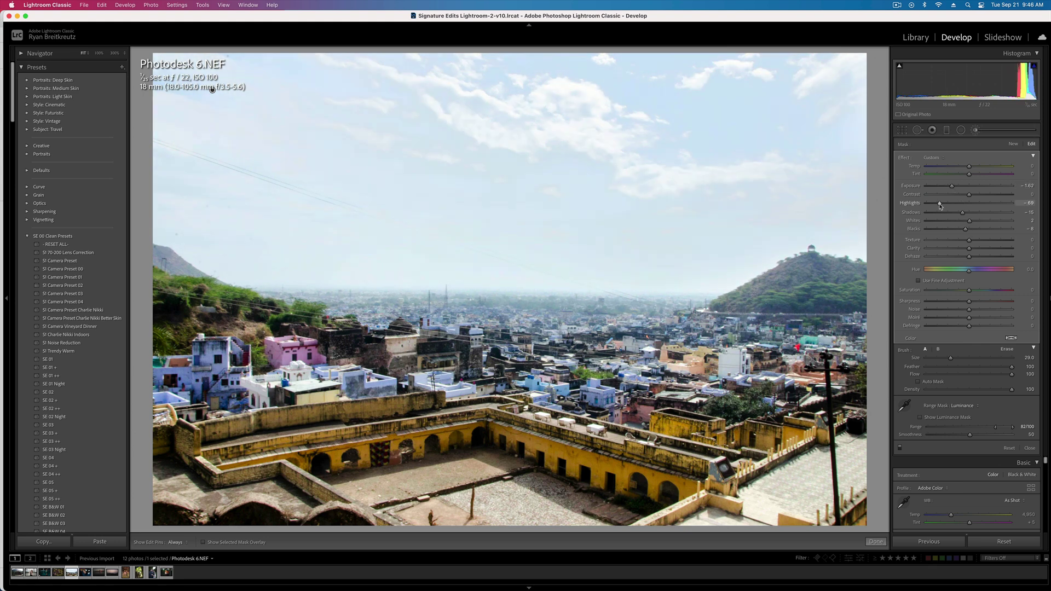
mouse_move(962, 203)
left_mouse_down()
mouse_move(929, 203)
mouse_move(957, 203)
left_mouse_up()
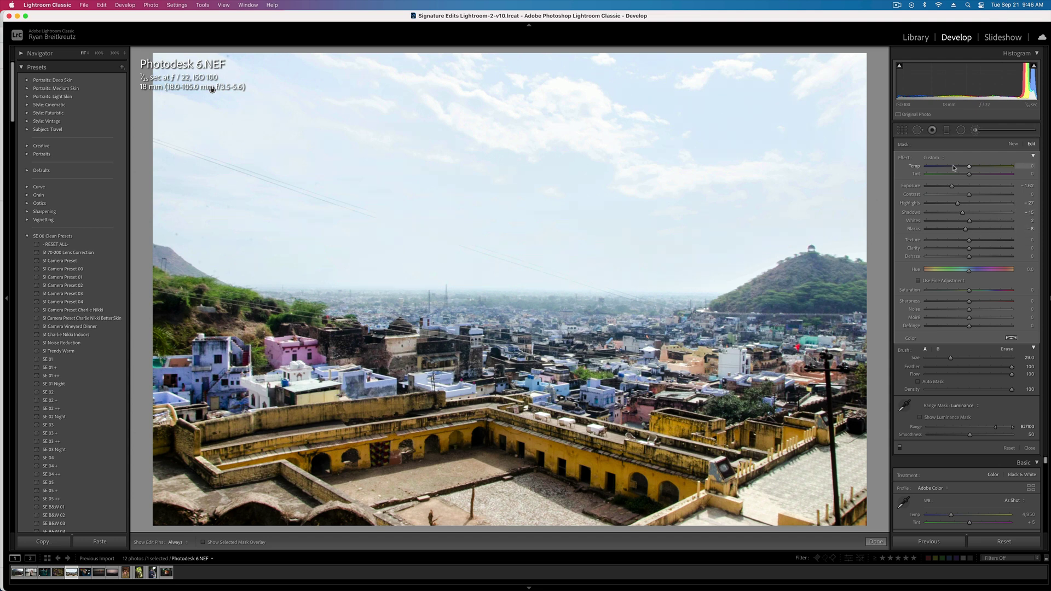
mouse_move(953, 167)
left_mouse_down()
mouse_move(913, 168)
mouse_move(965, 169)
mouse_move(950, 170)
left_mouse_up()
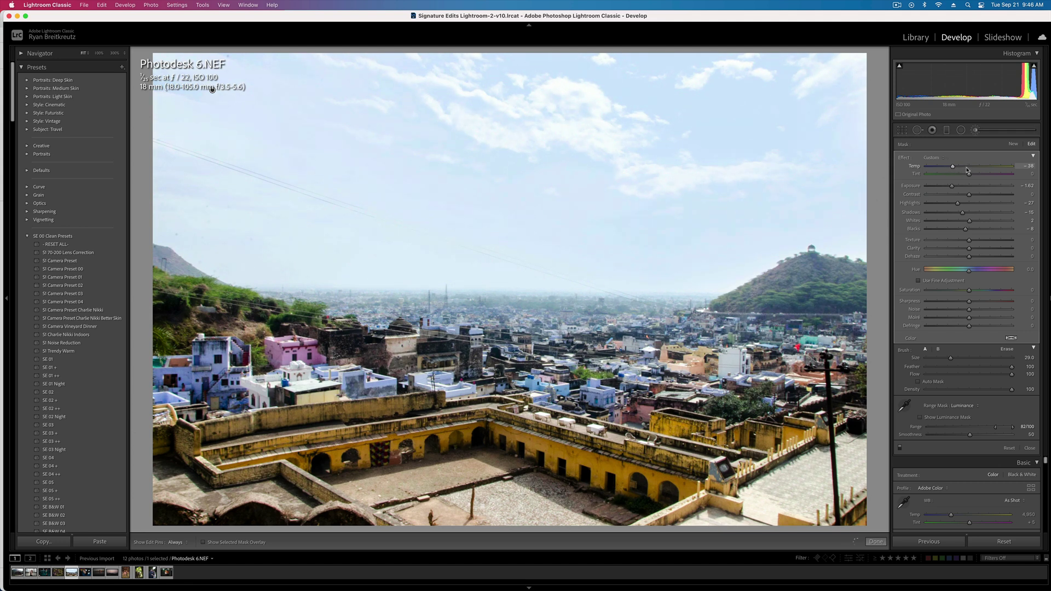
left_click(967, 169)
left_click_drag(962, 214, 925, 230)
left_click(934, 229)
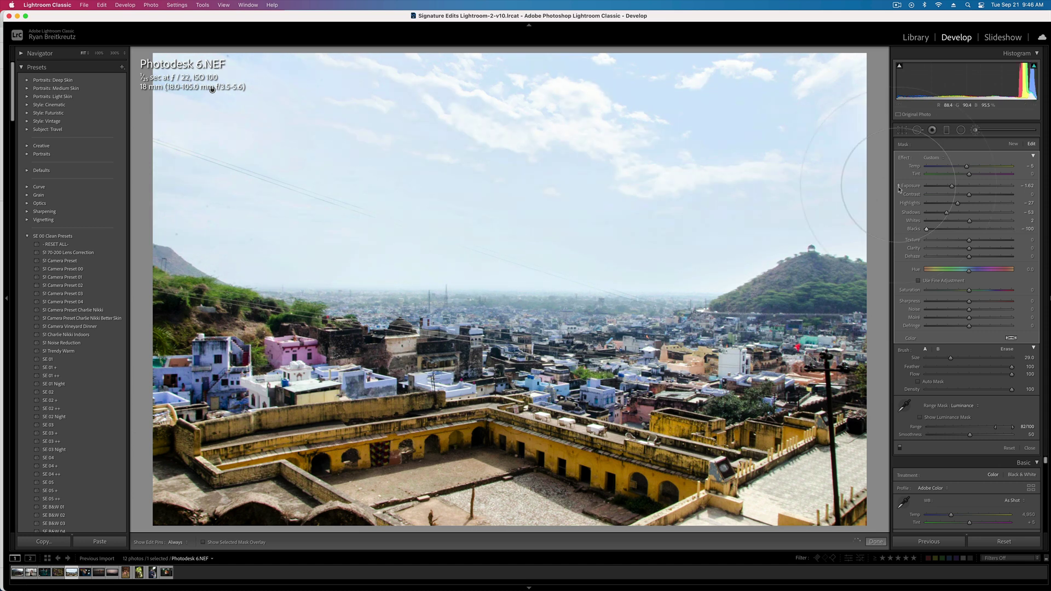
Step: Fine-tune the sky's contrast, set Highlights to −43 and soften Texture to −51
left_click(981, 195)
left_click_drag(982, 196, 957, 205)
left_click(956, 241)
left_click_drag(969, 194, 926, 204)
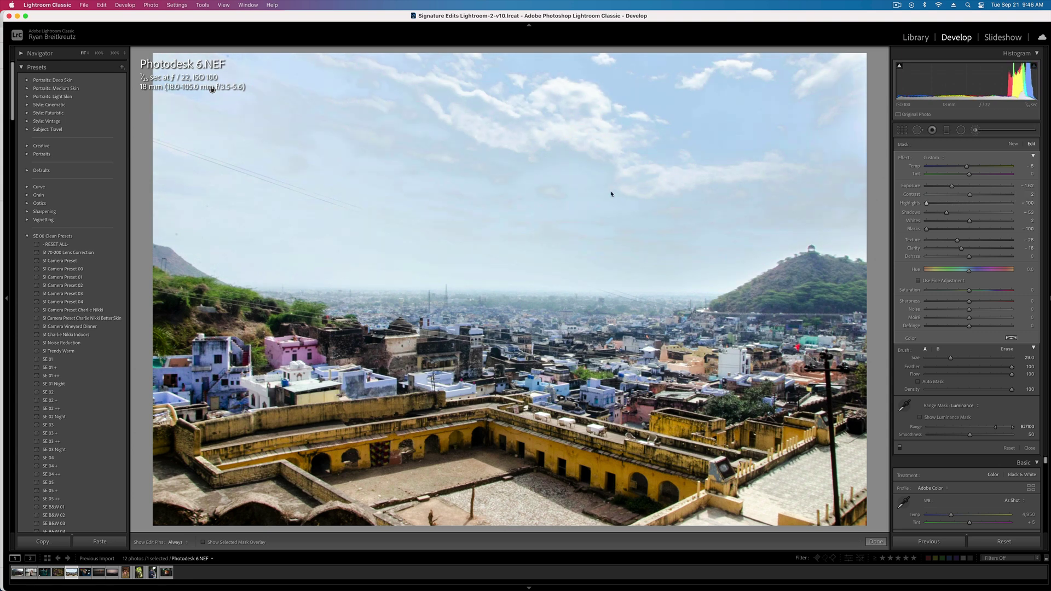
left_click(955, 204)
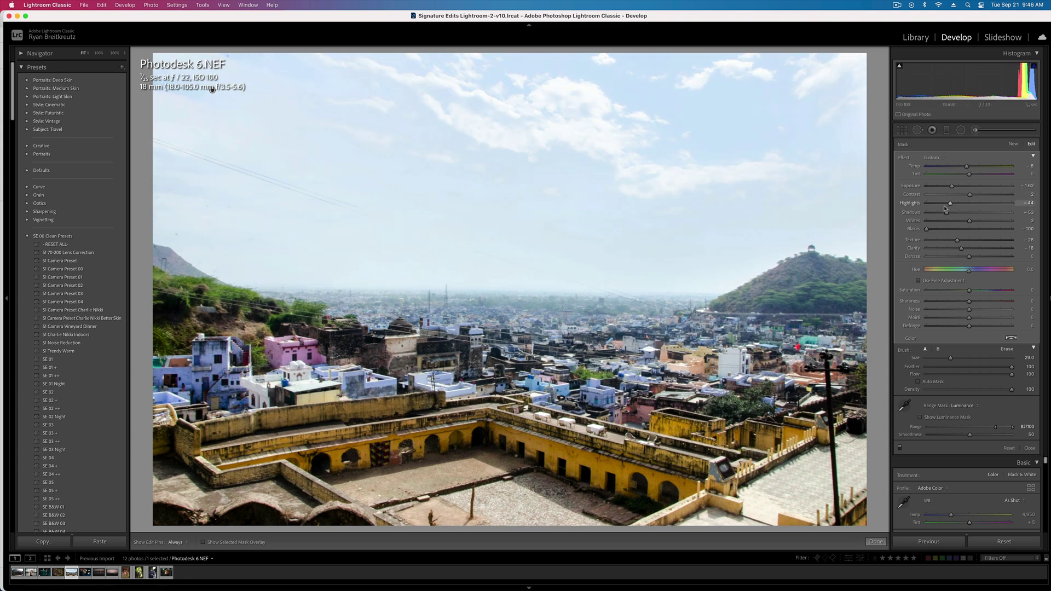
left_click(951, 204)
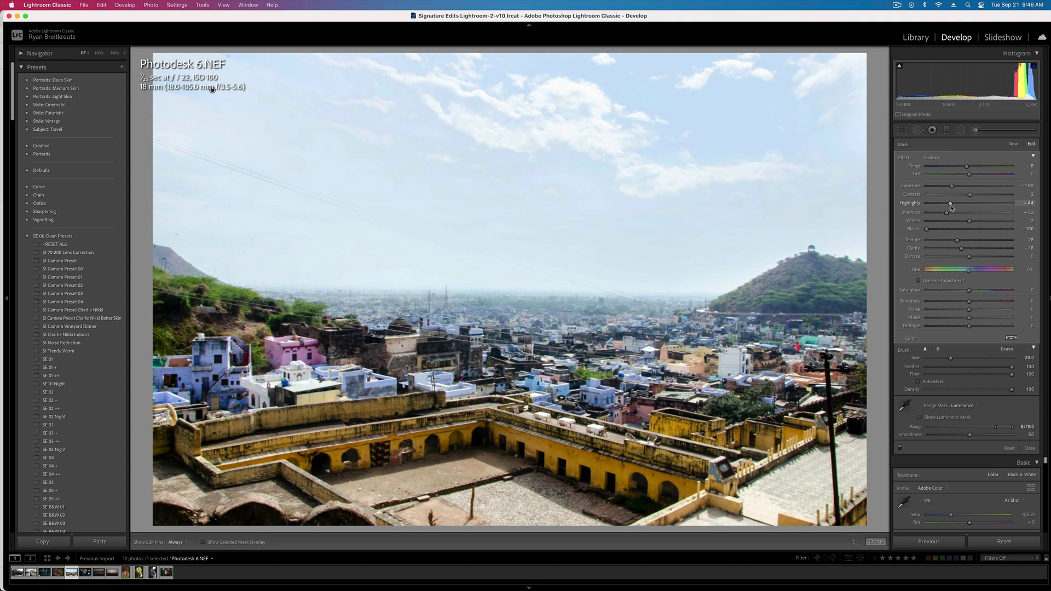
left_click(948, 241)
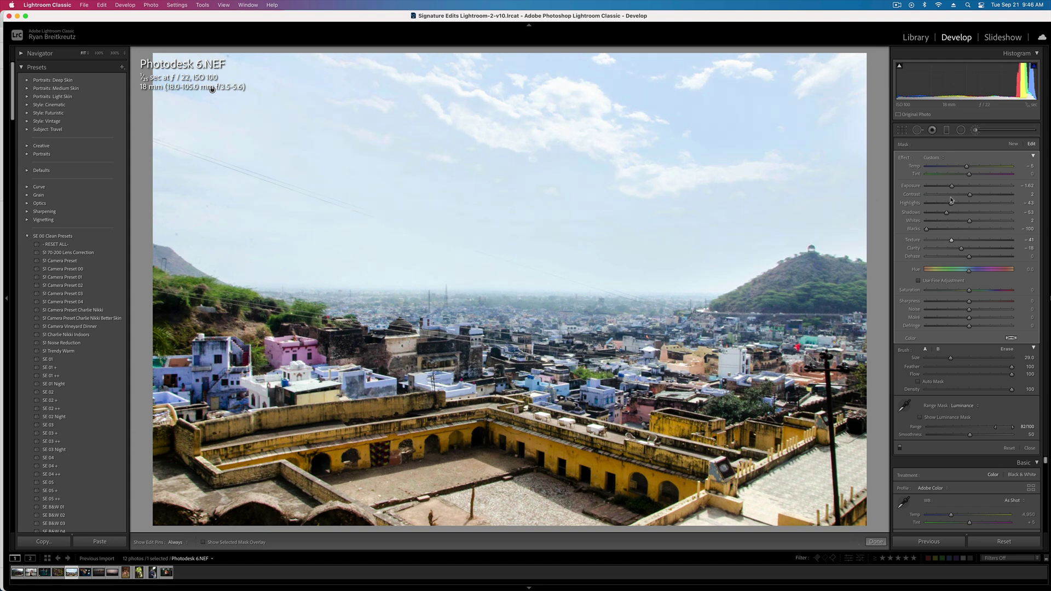
Step: Restore the accidentally deleted sky brush adjustment and return to global settings
key("Delete")
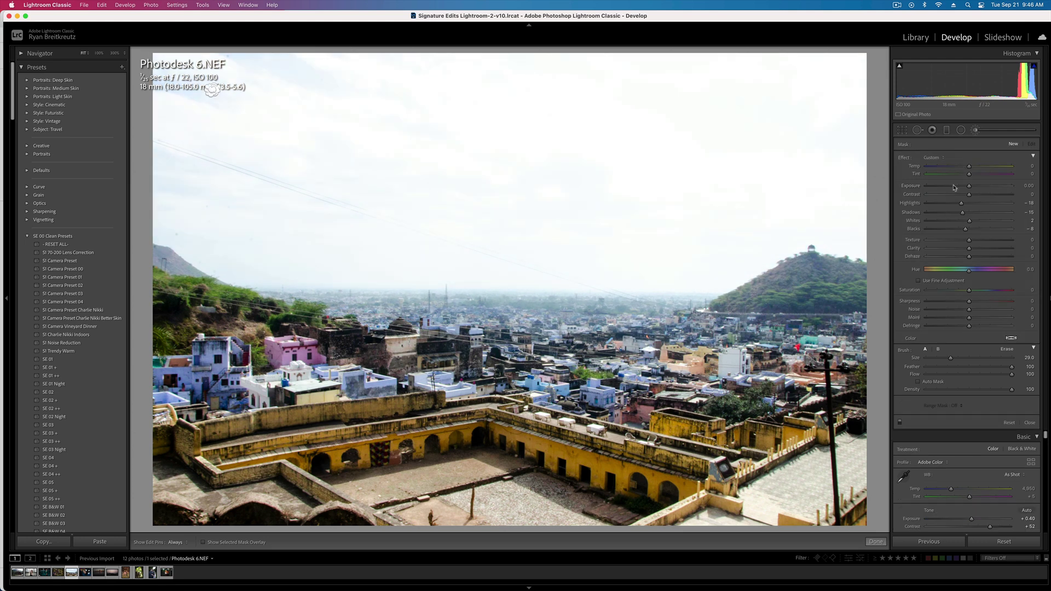
key("super+z")
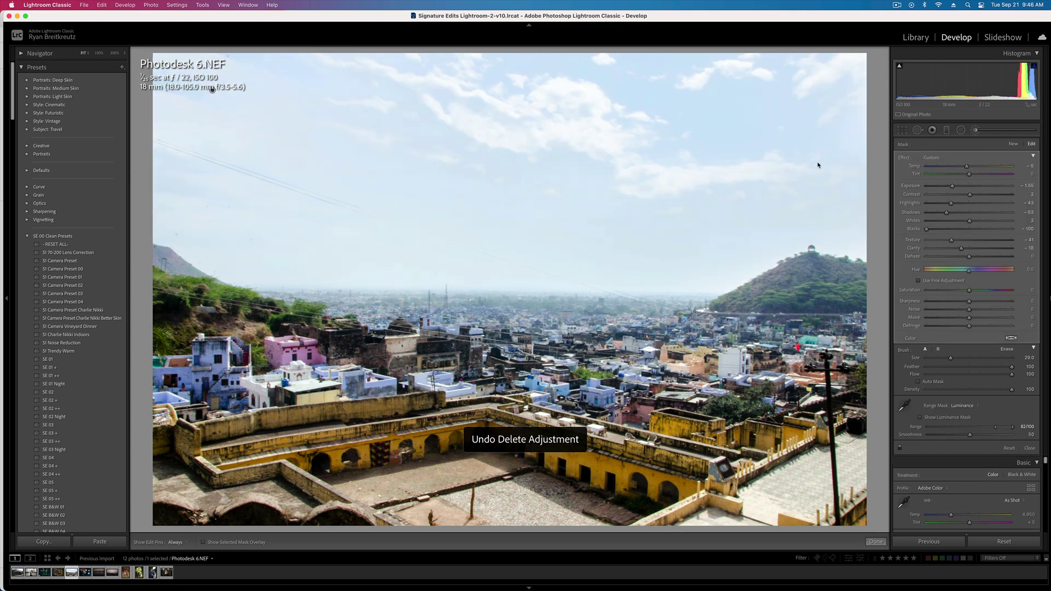
key("k")
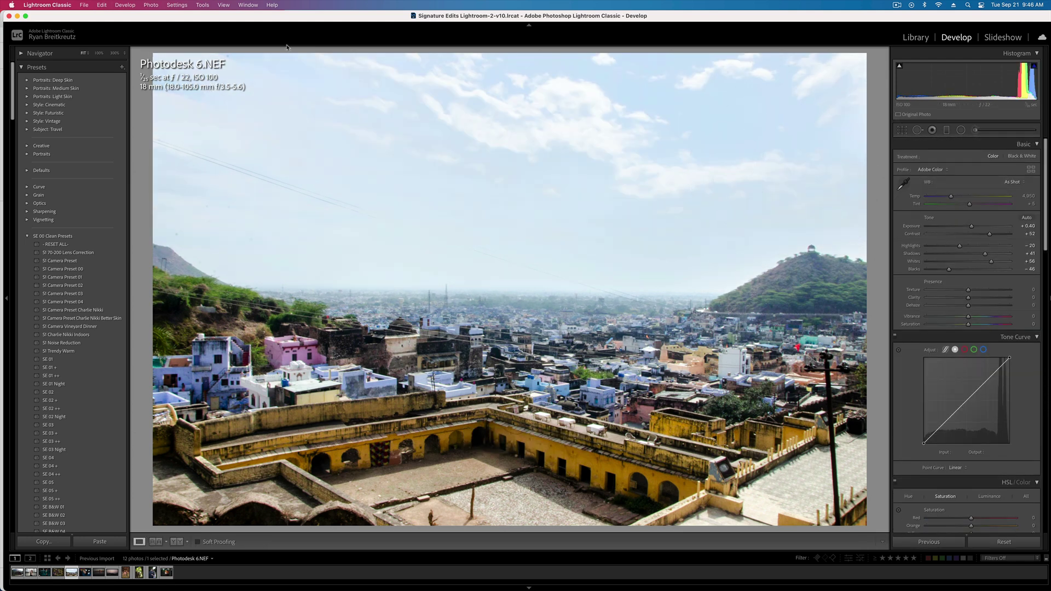
Step: Set global Exposure to +0.50 and begin a new brush adjustment
key("equal")
key("equal")
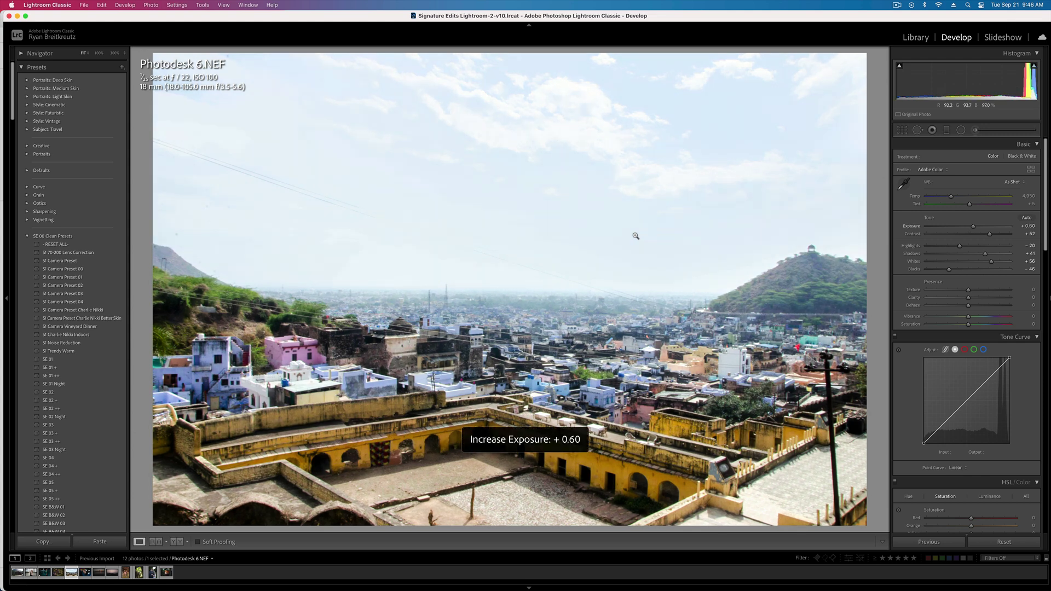
key("minus")
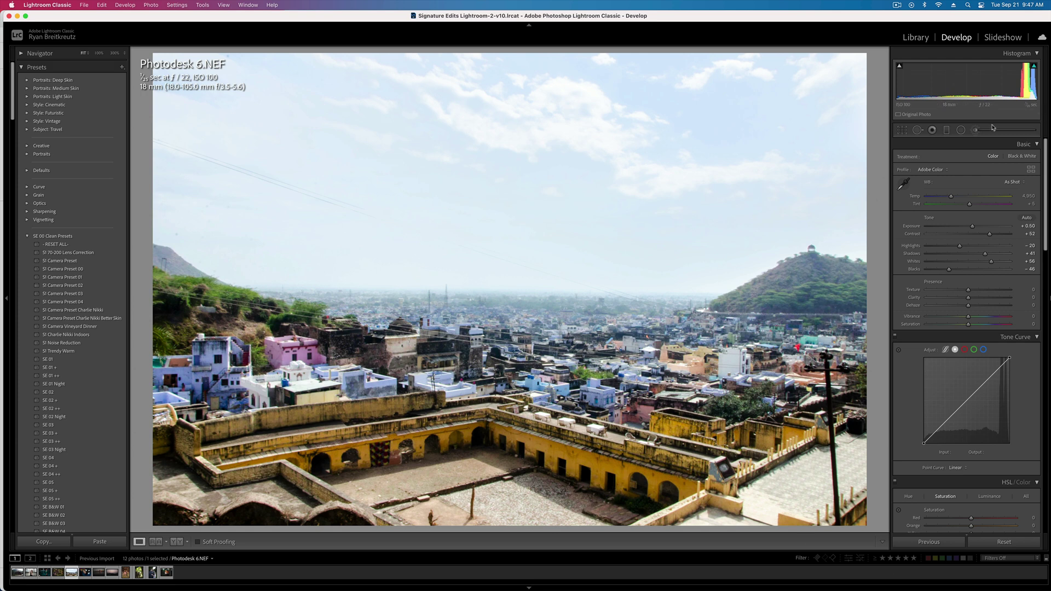
left_click(975, 129)
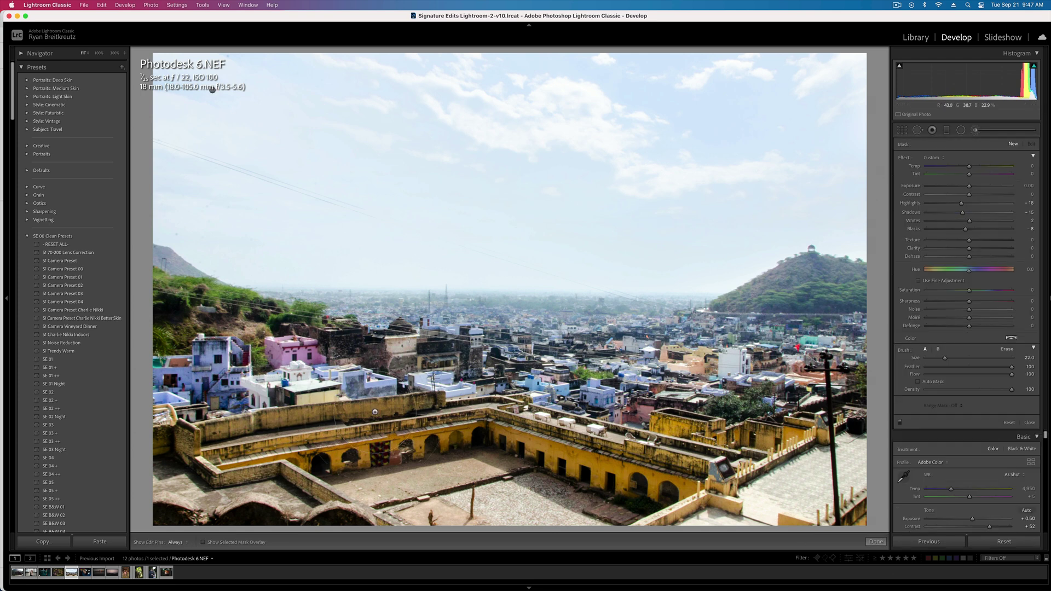
Step: Restrict the new rooftop brush mask with a Luminance range mask limited to dark tones
scroll(521, 372, "down", 3)
scroll(237, 445, "up", 2)
key("h")
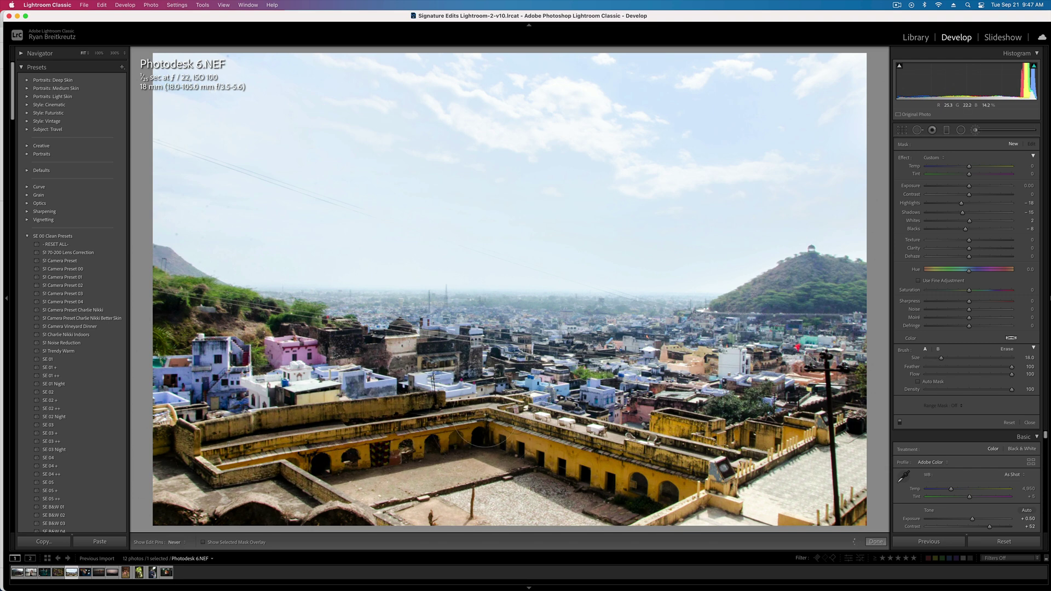
key("h")
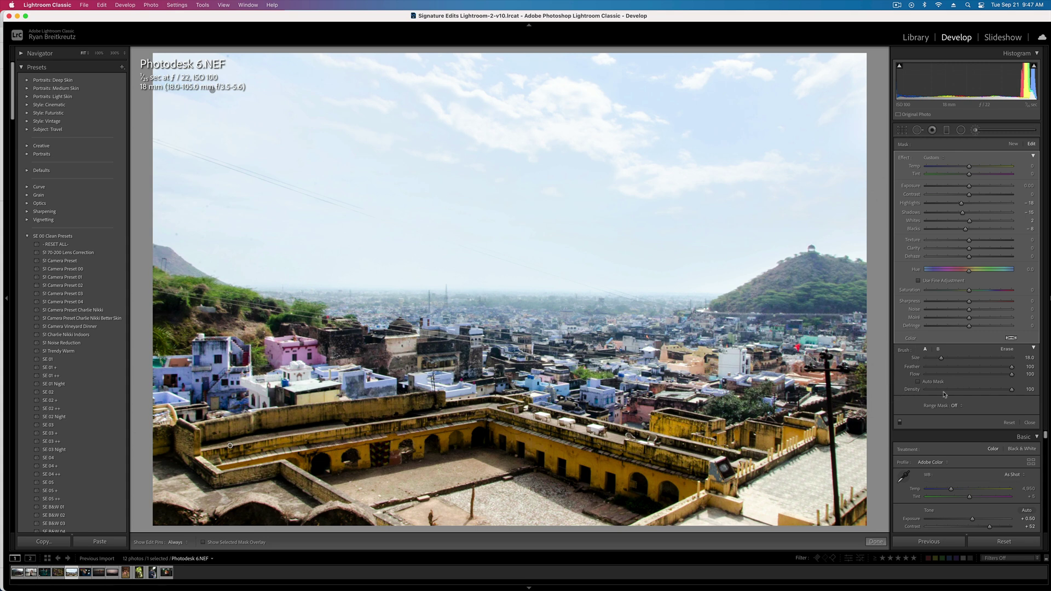
left_click(954, 405)
left_click(963, 424)
left_click_drag(1012, 429, 942, 429)
Step: Reset the mask's effects, then darken the rooftop shadows with Blacks at -9
left_click(962, 406)
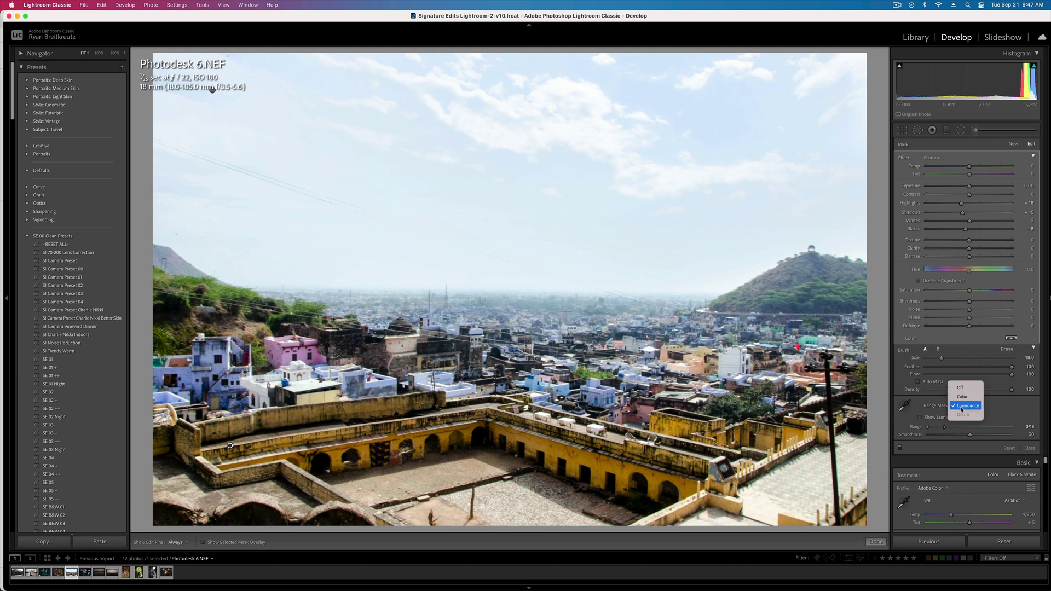
left_click(965, 406)
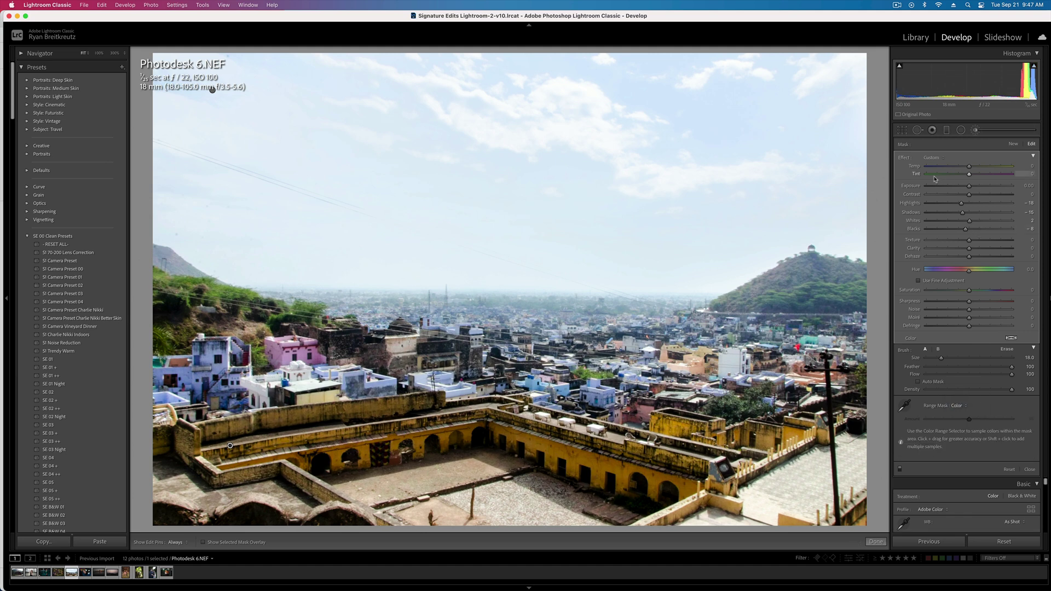
left_click(904, 158, "alt")
left_click_drag(968, 212, 958, 231)
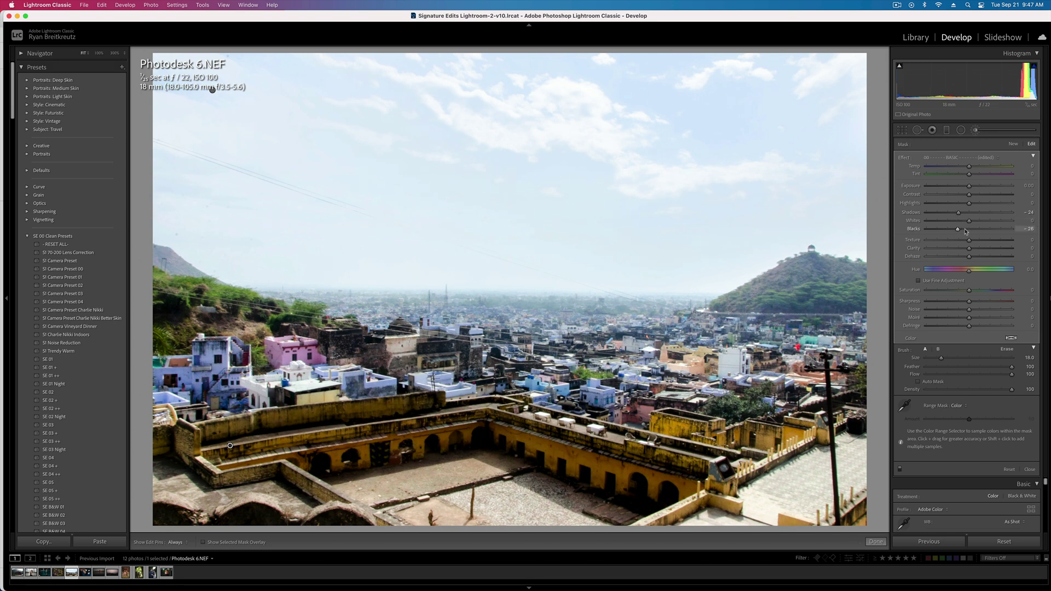
left_click(966, 230)
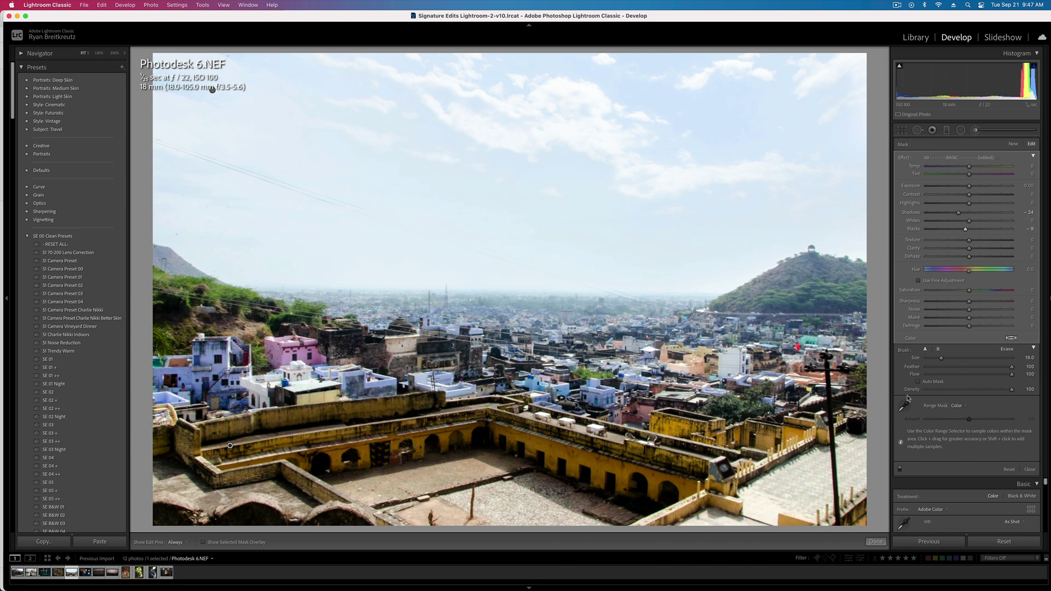
Step: Shift the rooftop mask's luminance range toward the bright tones, to 84/100
left_click(961, 407)
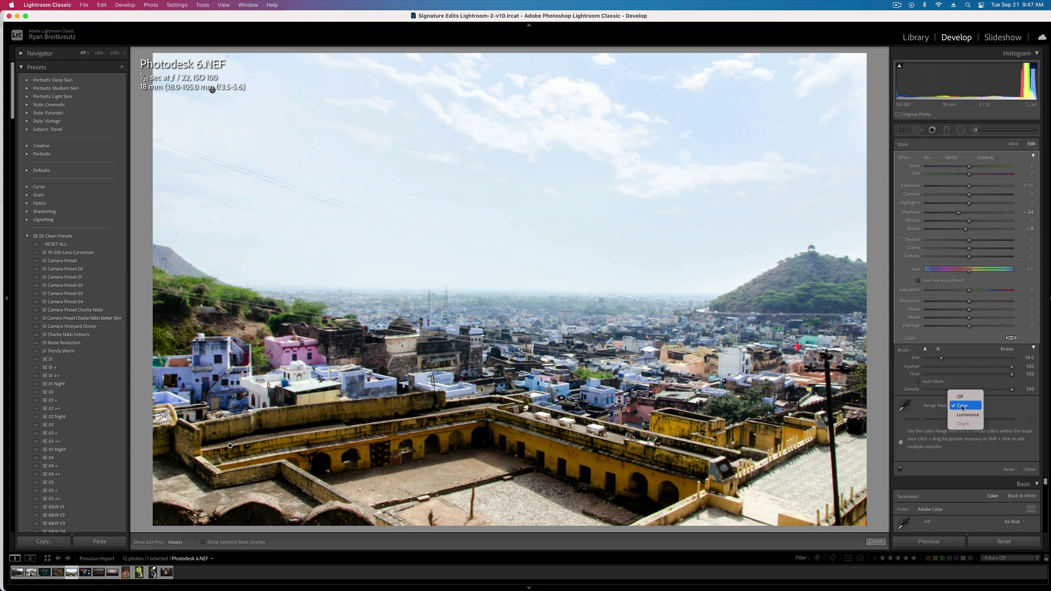
left_click(968, 414)
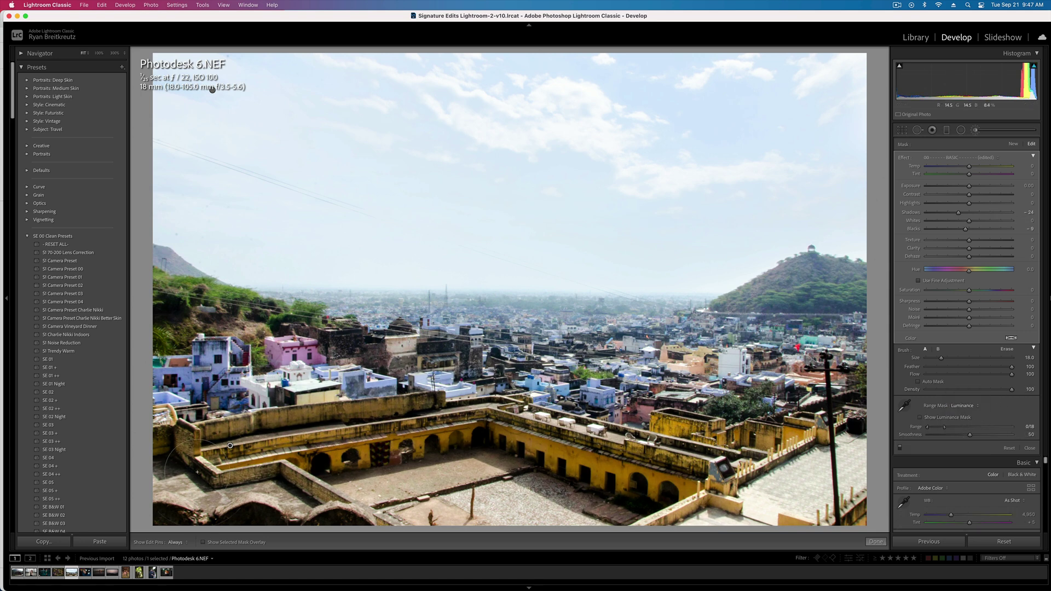
left_click(230, 445)
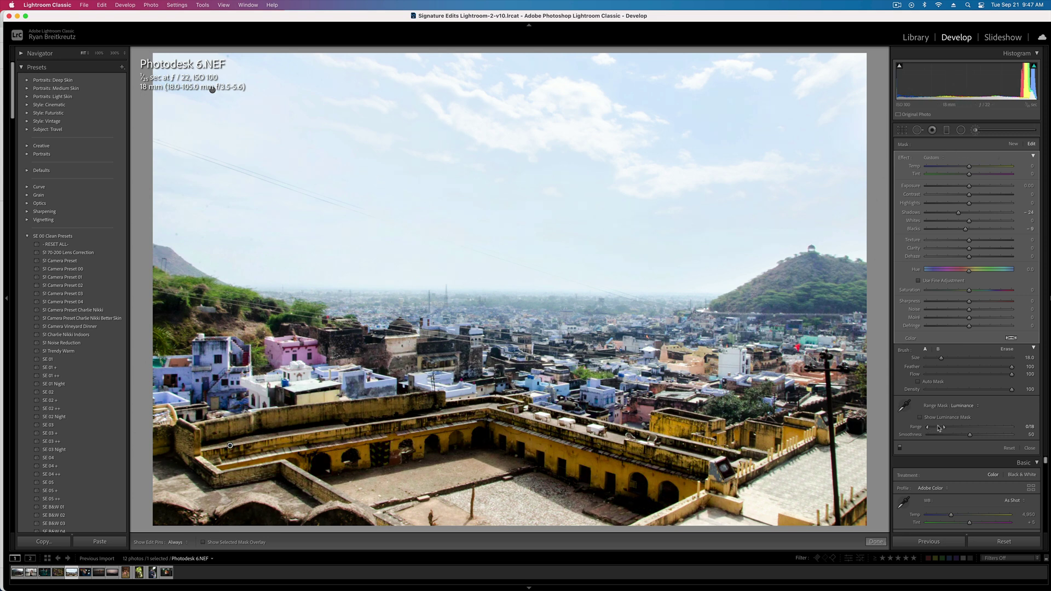
left_click_drag(939, 428, 985, 427)
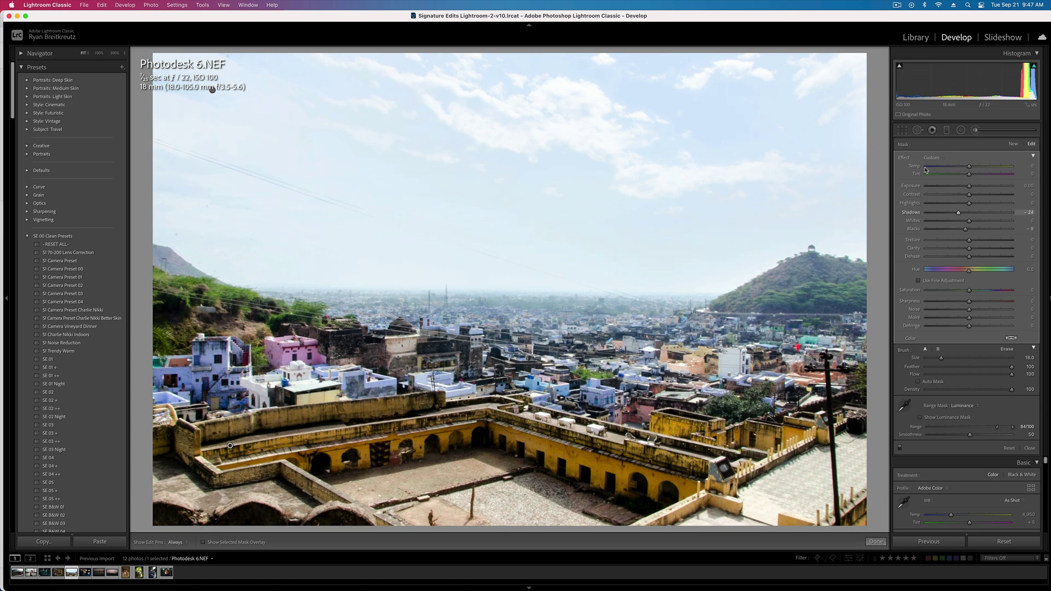
Step: Zero the mask's effects, then raise Whites, Highlights, Texture and Clarity on the rooftops
double_click(905, 157)
left_click(957, 222)
left_click(987, 203)
left_click(987, 239)
left_click(978, 248)
left_click(998, 241)
Step: Close the brush and compare the edited city photo with its unedited original
key("k")
key("backslash")
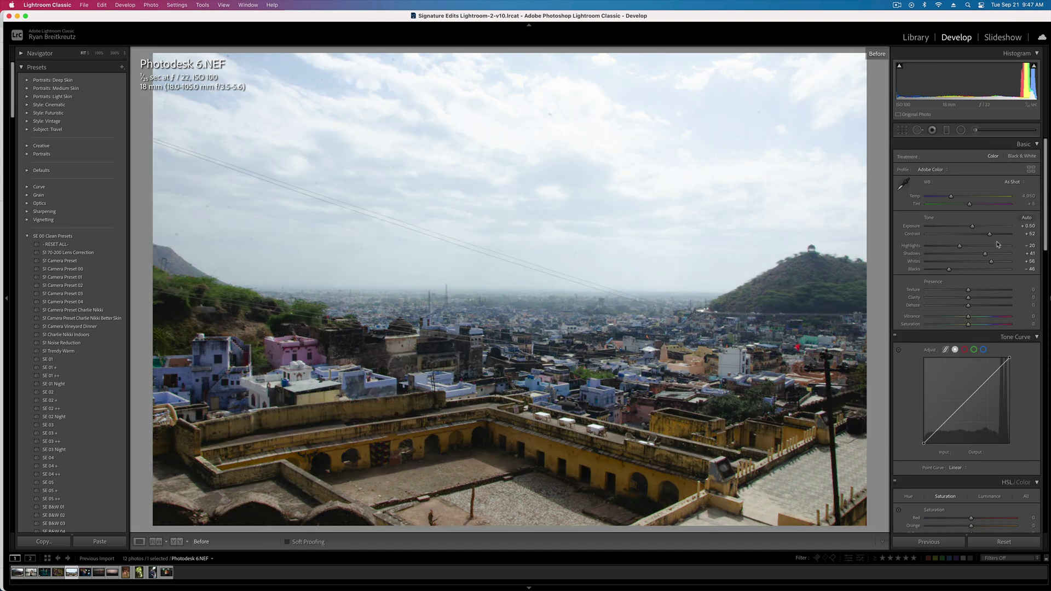
key("backslash")
key("backslash")
key("backslash")
Step: Return to global settings and move on to the next photo, IMG_0151.CR2
left_click(976, 130)
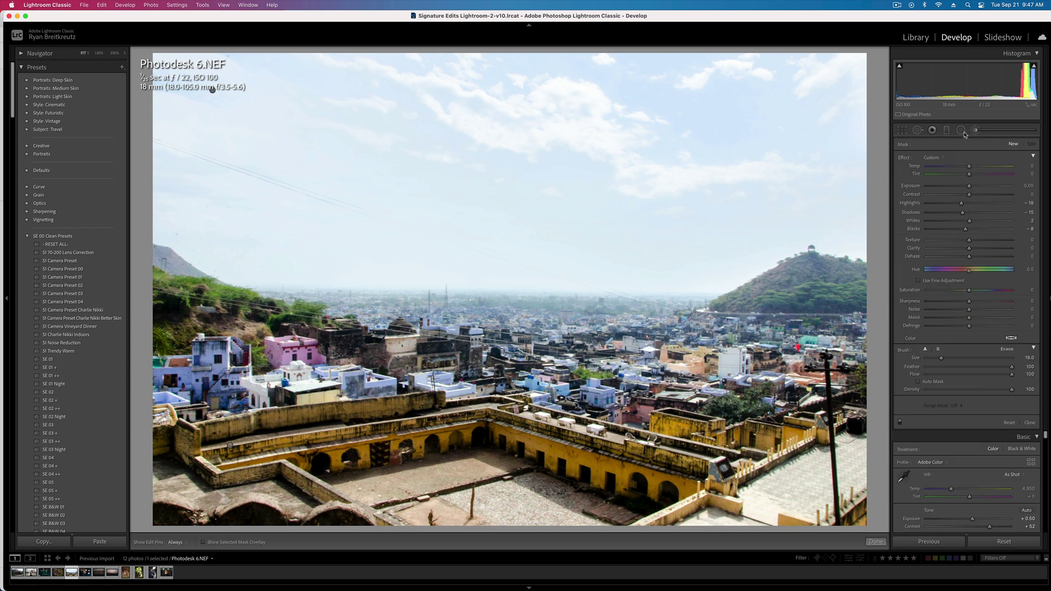
key("k")
key("Right")
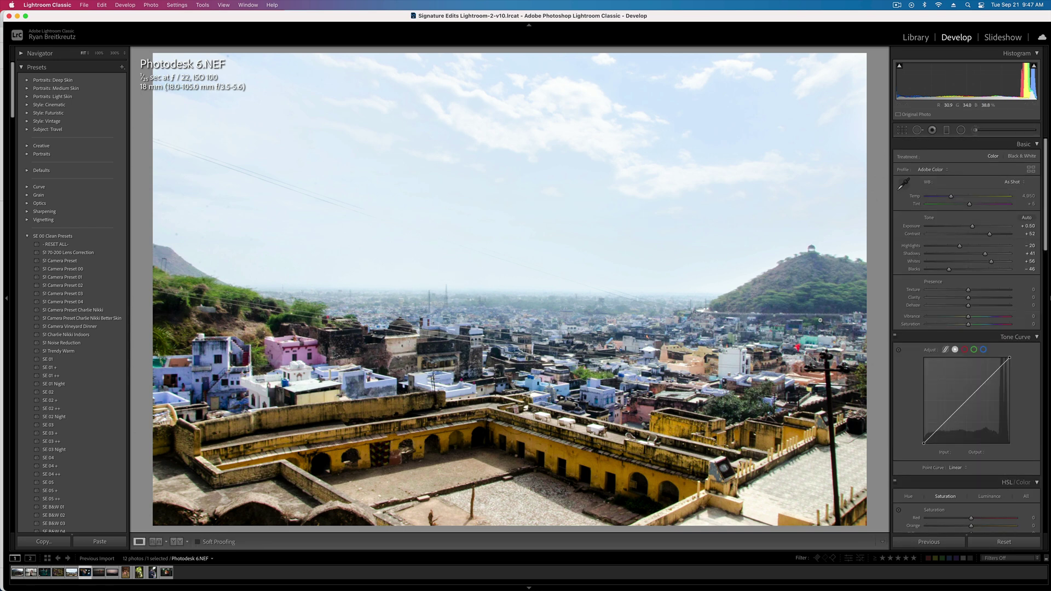
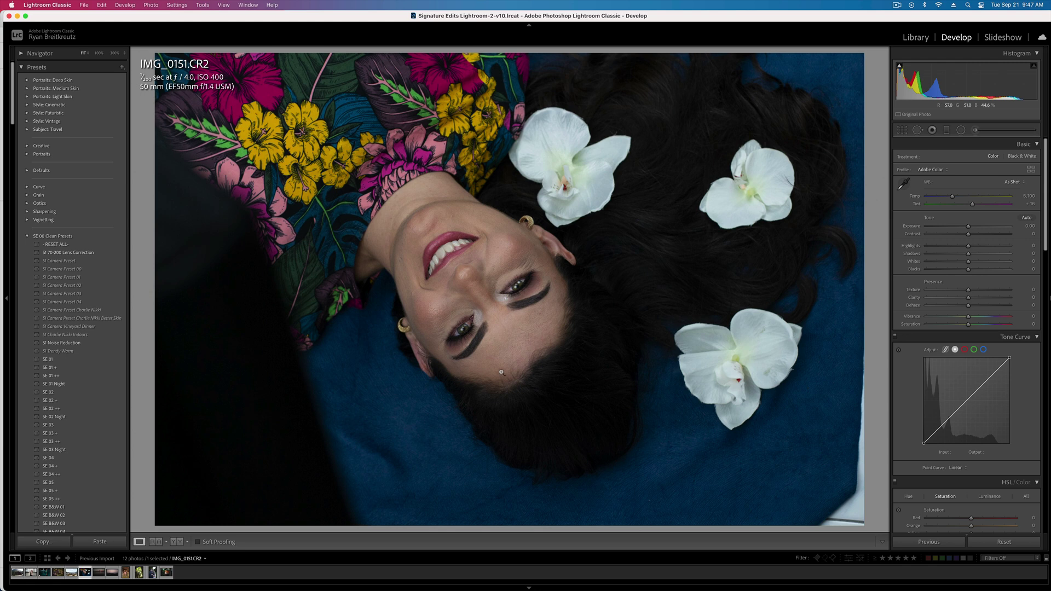
Step: Rotate IMG_0151 counter-clockwise with Photo > Rotate Left until the face stands upright in landscape
left_click(188, 6)
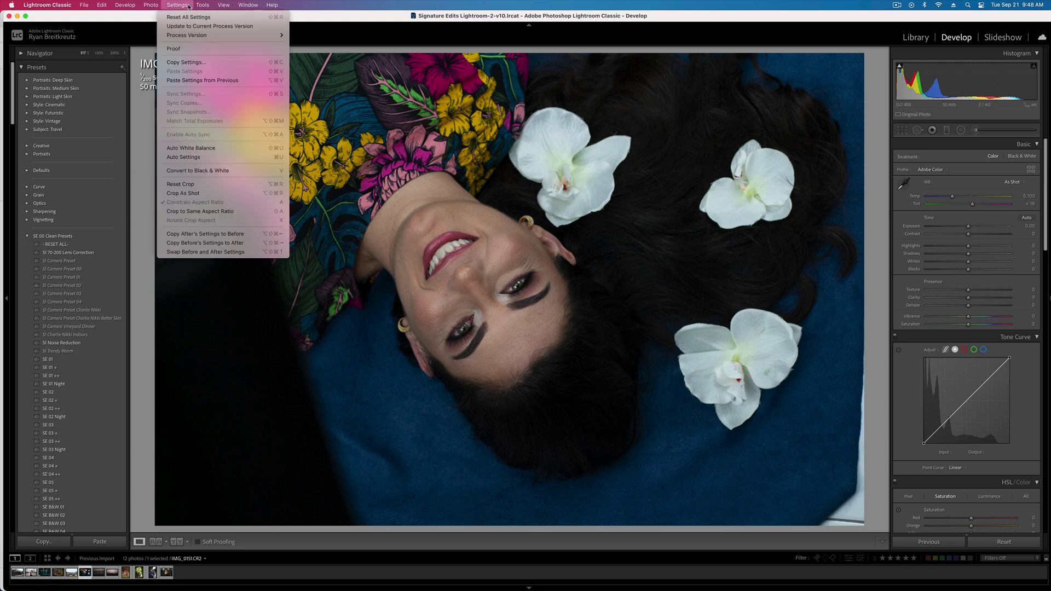
mouse_move(210, 5)
mouse_move(146, 4)
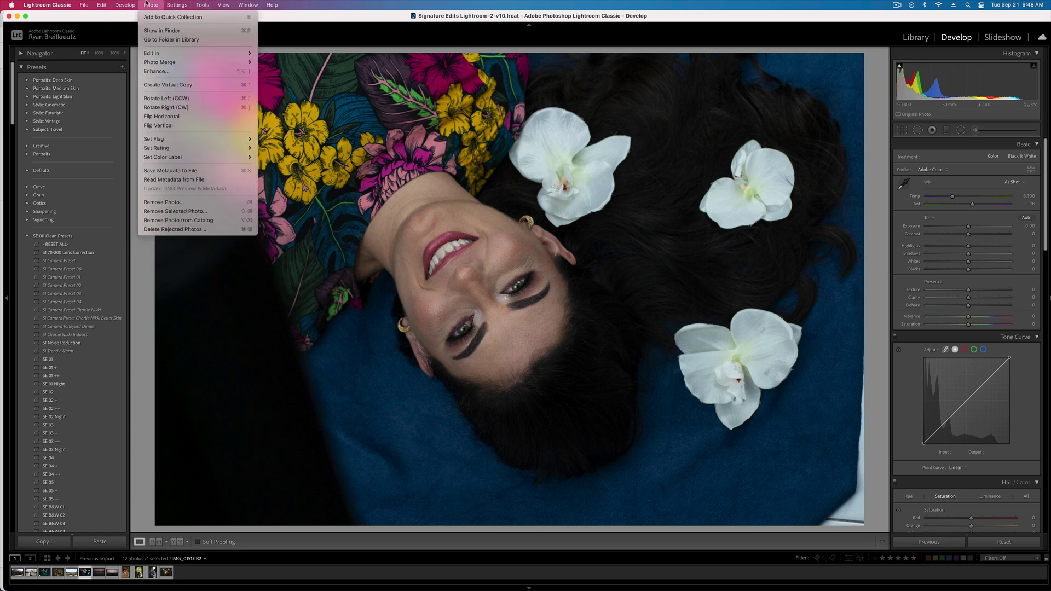
left_click(199, 99)
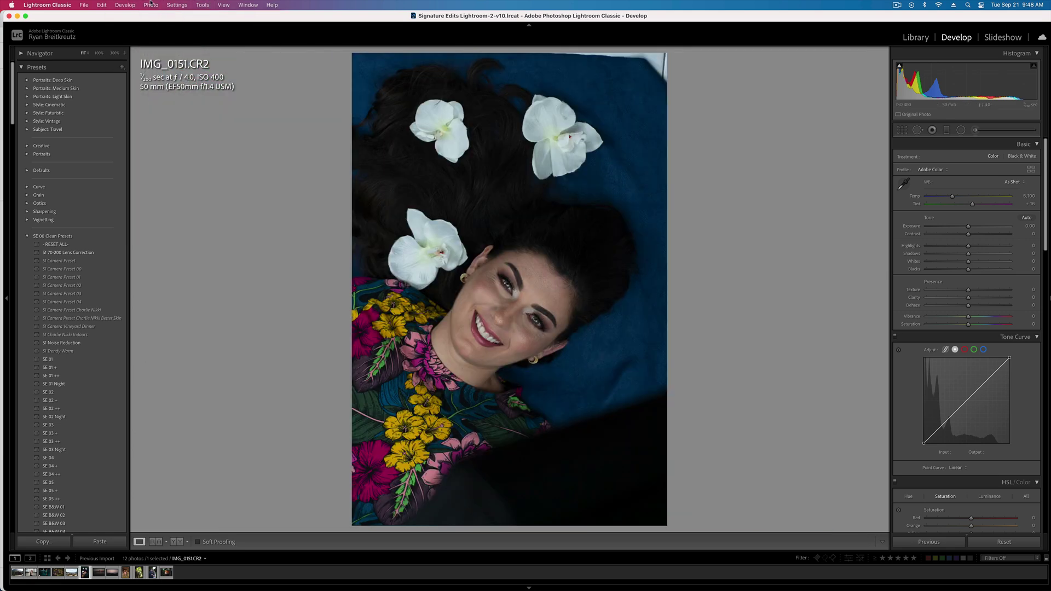
left_click(151, 3)
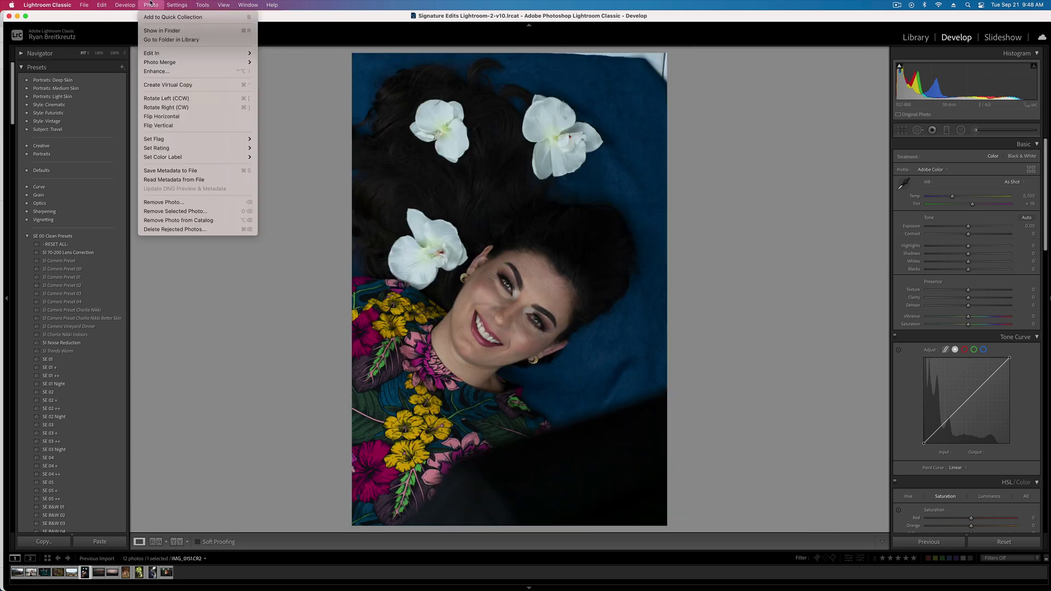
left_click(180, 97)
left_click(151, 3)
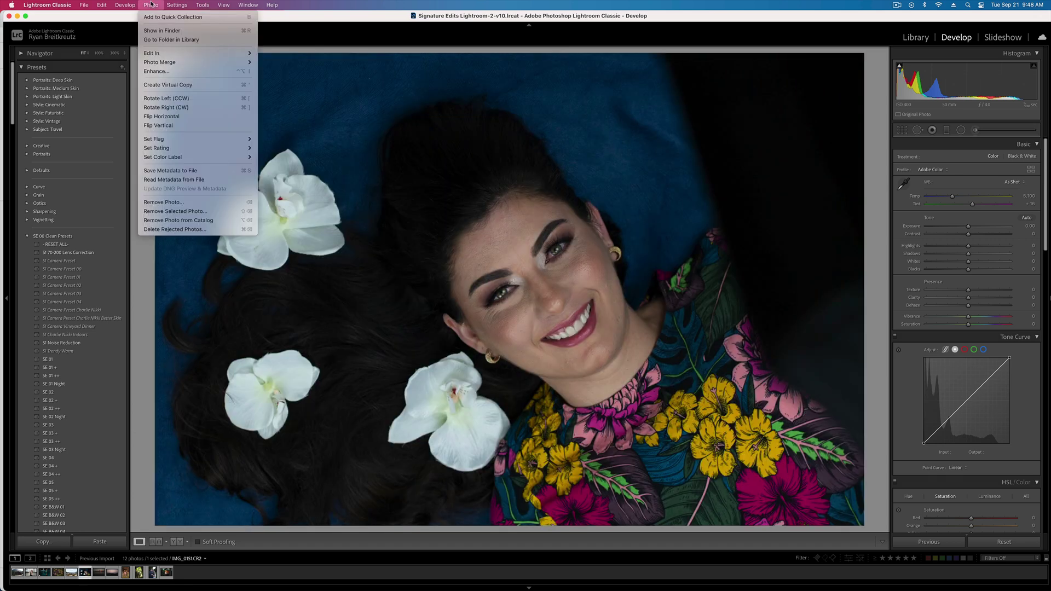
left_click(151, 3)
Step: Raise the portrait's overall Exposure to about +1.30 and switch to the Adjustment Brush
key("i")
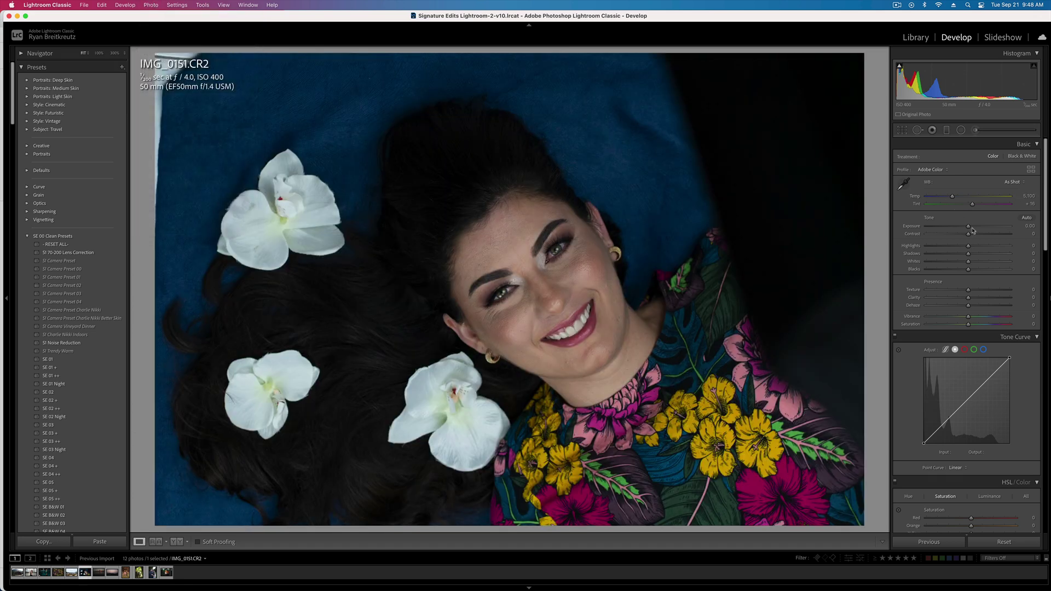
mouse_move(979, 230)
left_mouse_down()
mouse_move(946, 236)
mouse_move(999, 244)
mouse_move(961, 244)
mouse_move(974, 244)
left_mouse_up()
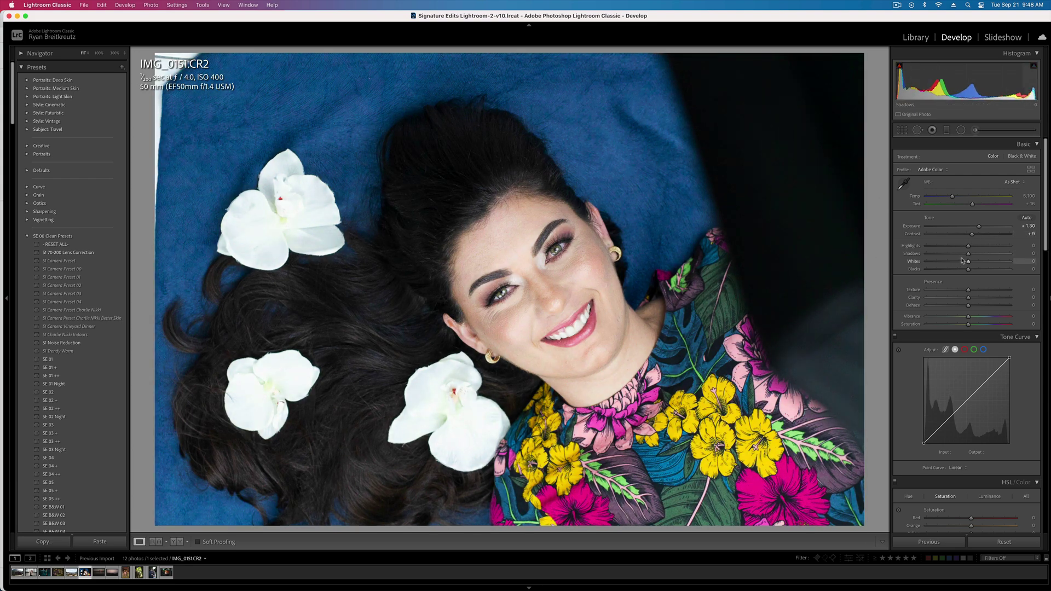
left_click(976, 130)
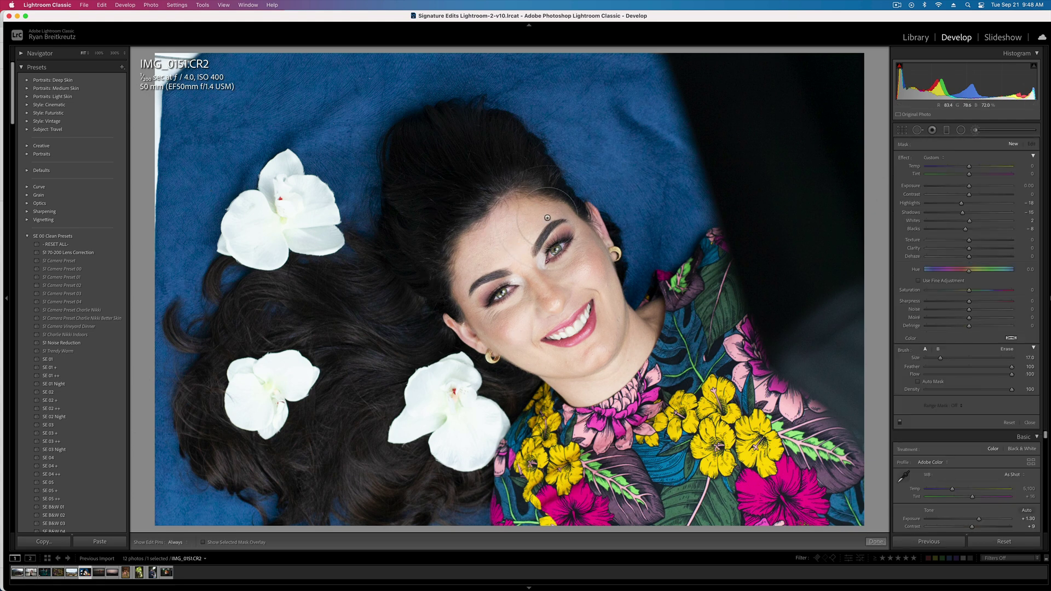
Step: Brush a mask over the lower face with Contrast -81, Texture -22, Clarity -21 and Dehaze -10
scroll(520, 249, "down", 4)
key("h")
mouse_move(572, 299)
left_mouse_down()
mouse_move(586, 317)
mouse_move(498, 345)
mouse_move(564, 372)
mouse_move(626, 335)
mouse_move(600, 387)
left_mouse_up()
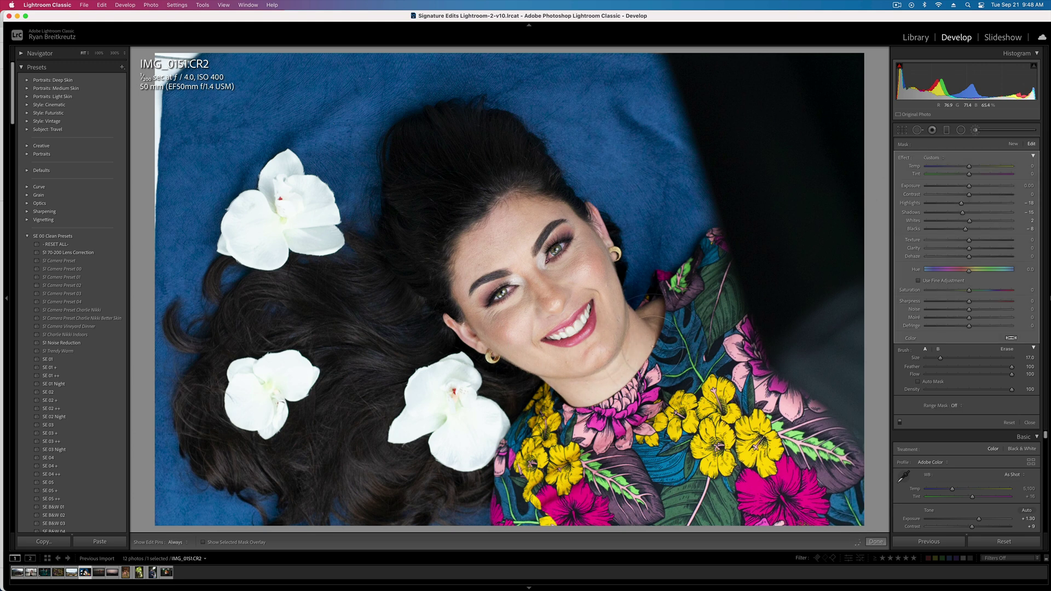
key("h")
left_click(935, 195)
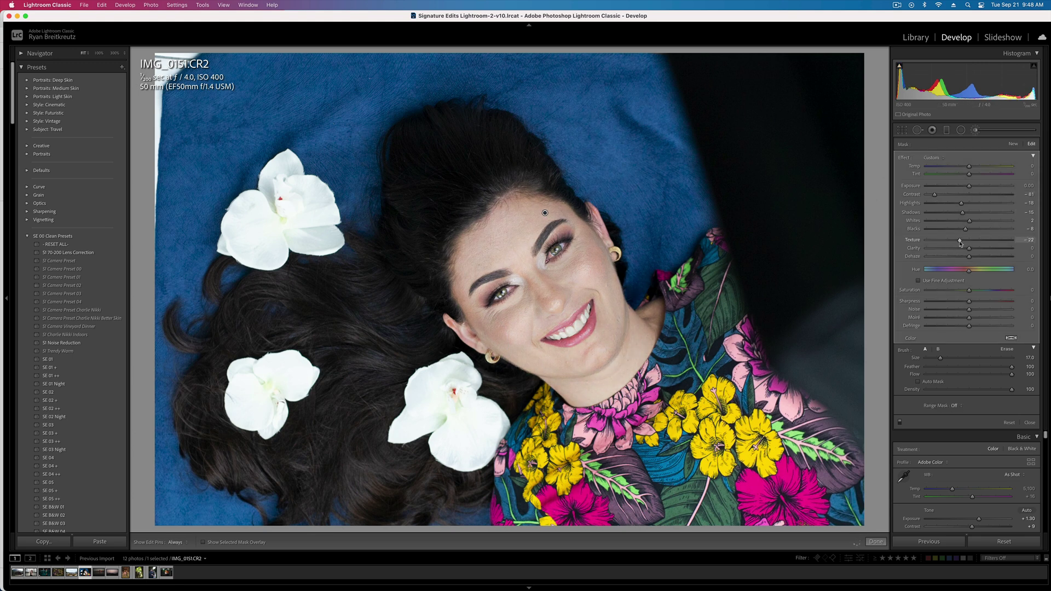
left_click(959, 240)
left_click(959, 248)
left_click(961, 256)
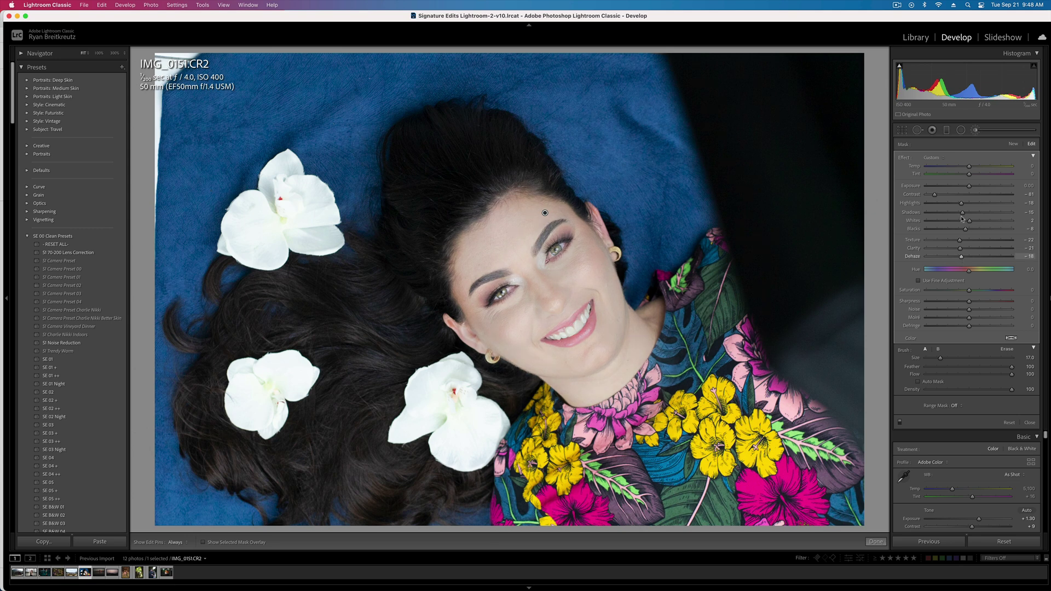
left_click(965, 257)
Step: Darken the face mask's Exposure slightly and raise its Highlights
left_click(963, 187)
left_click_drag(963, 190, 963, 190)
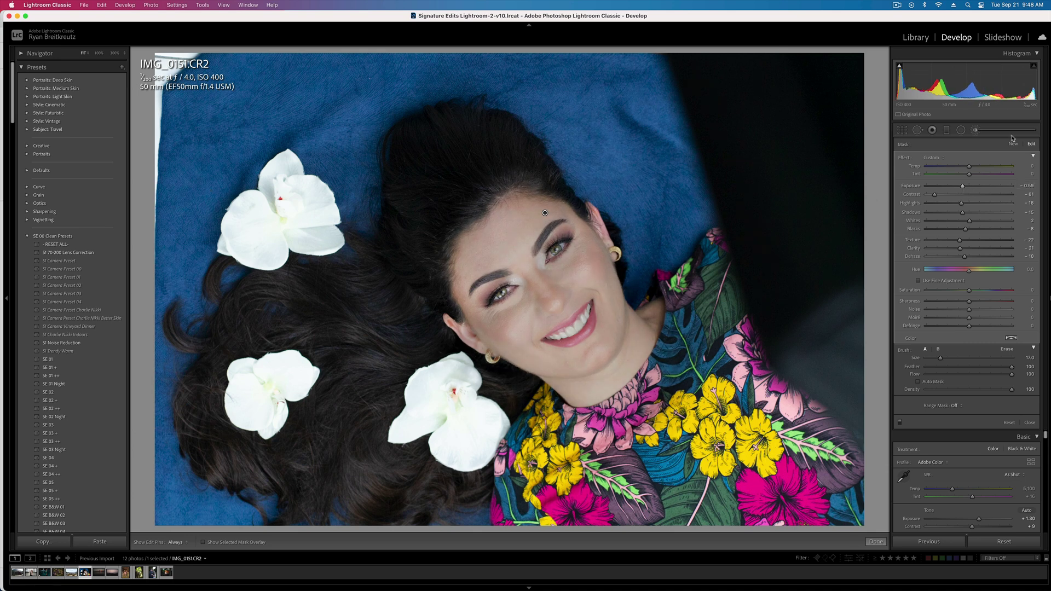
key("Delete")
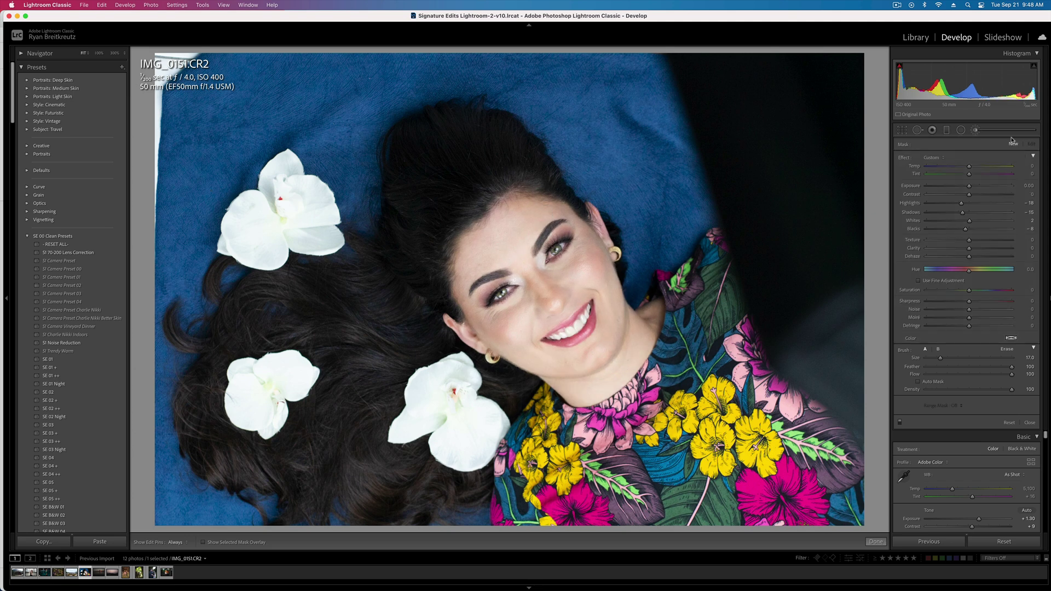
key("super+z")
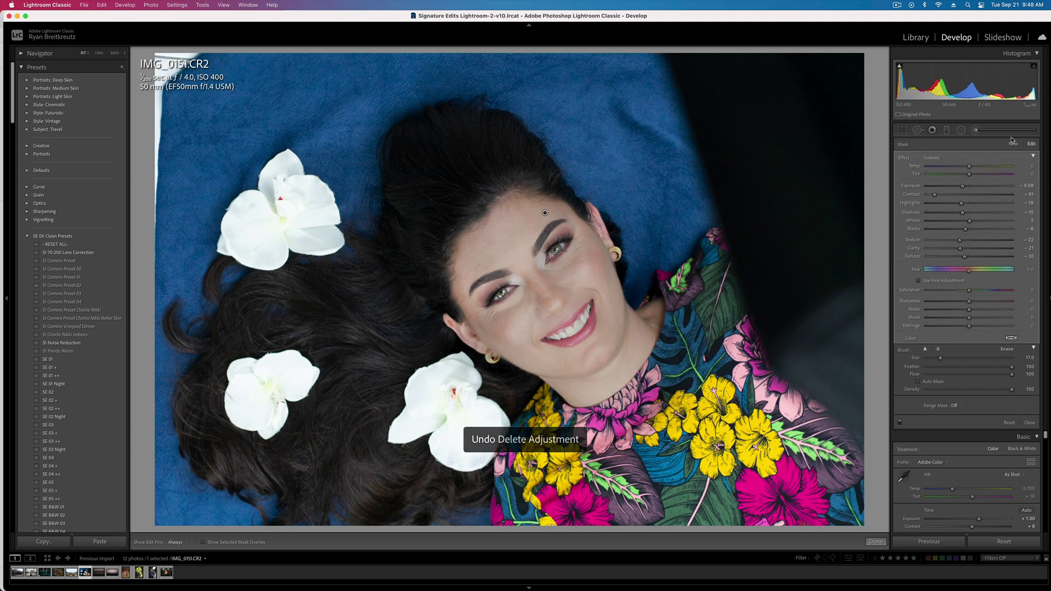
left_click_drag(961, 203, 989, 209)
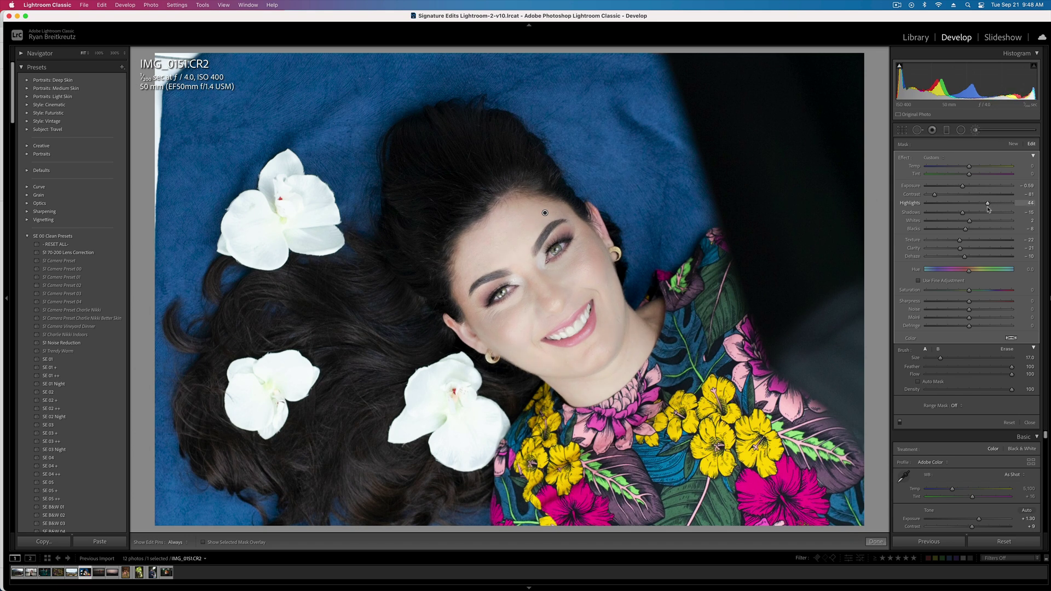
left_click(1013, 144)
scroll(535, 285, "down", 5)
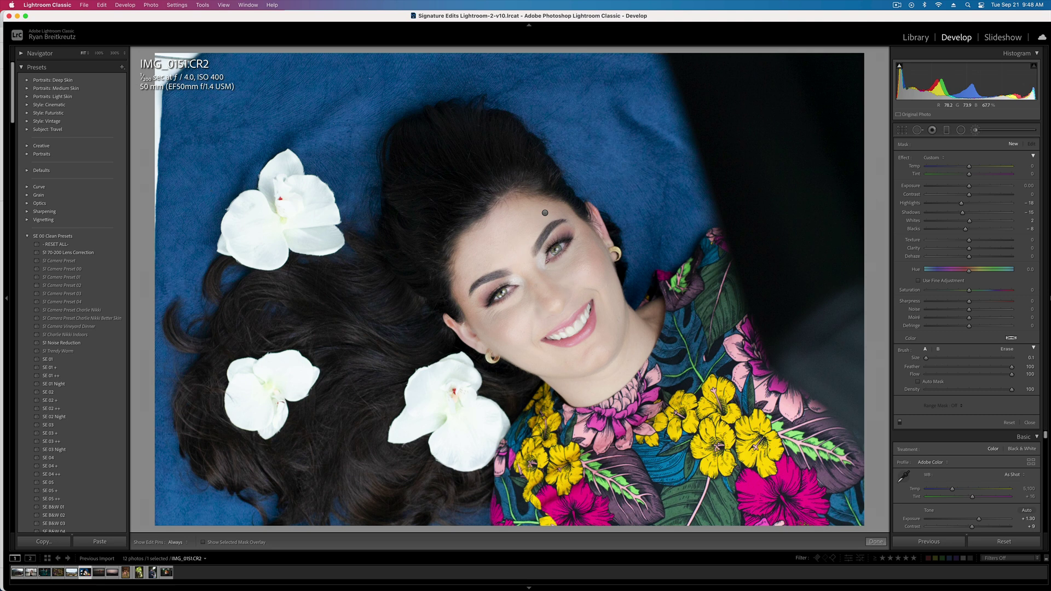
scroll(536, 285, "up", 3)
Step: Brush a mask over the eyes with deeper Shadows and Blacks, added Clarity and Dehaze 9
key("h")
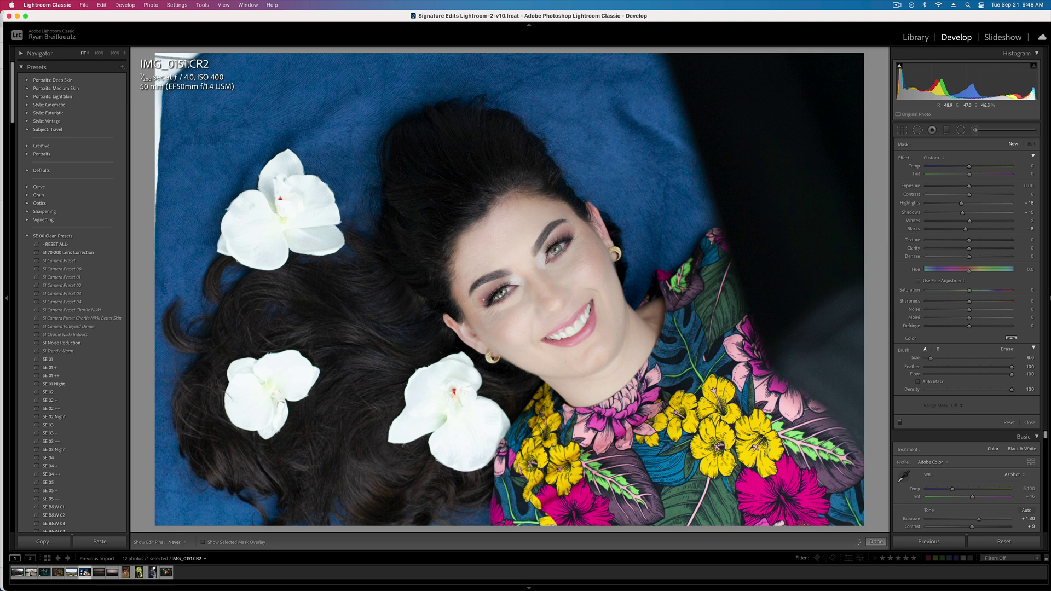
left_click(518, 262)
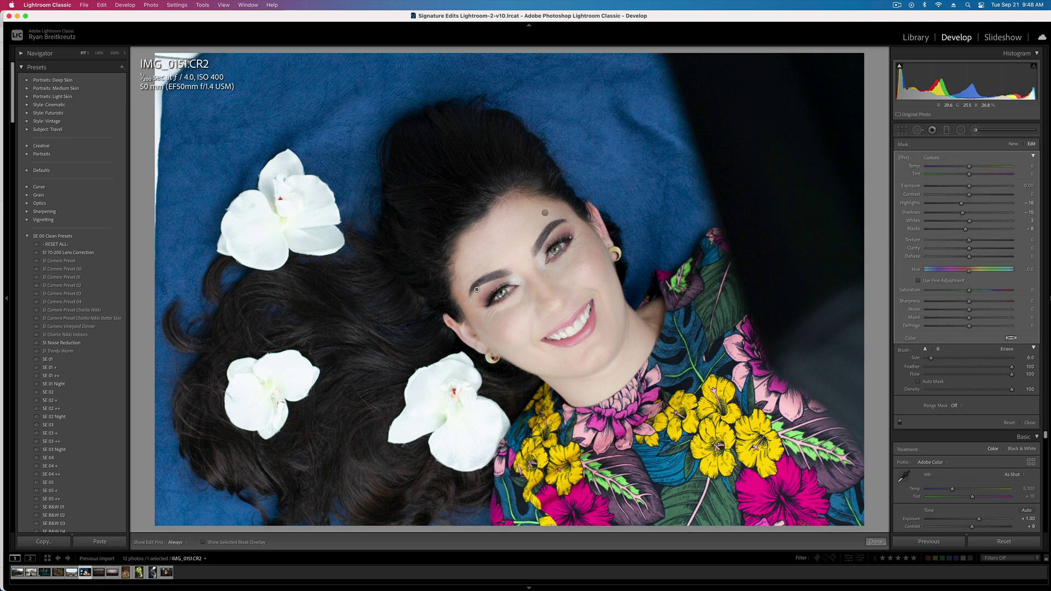
key("h")
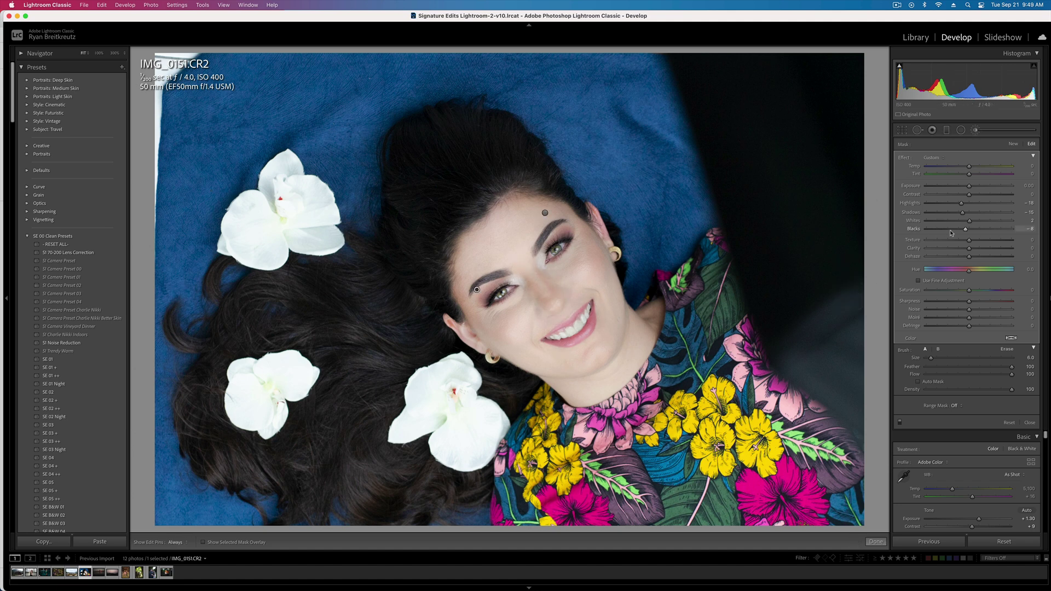
left_click_drag(951, 232, 949, 231)
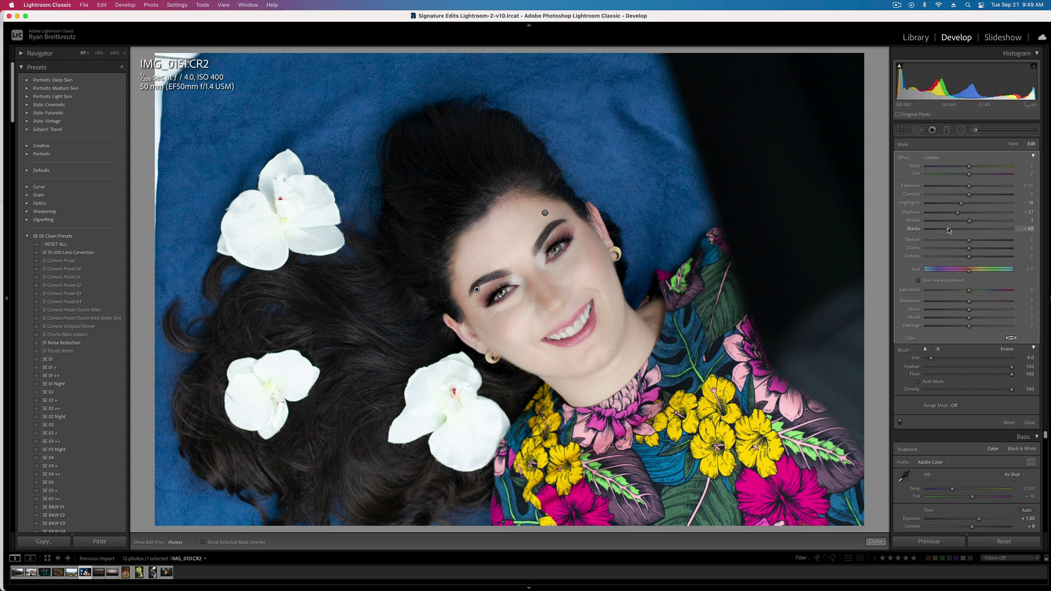
left_click(976, 248)
left_click(974, 256)
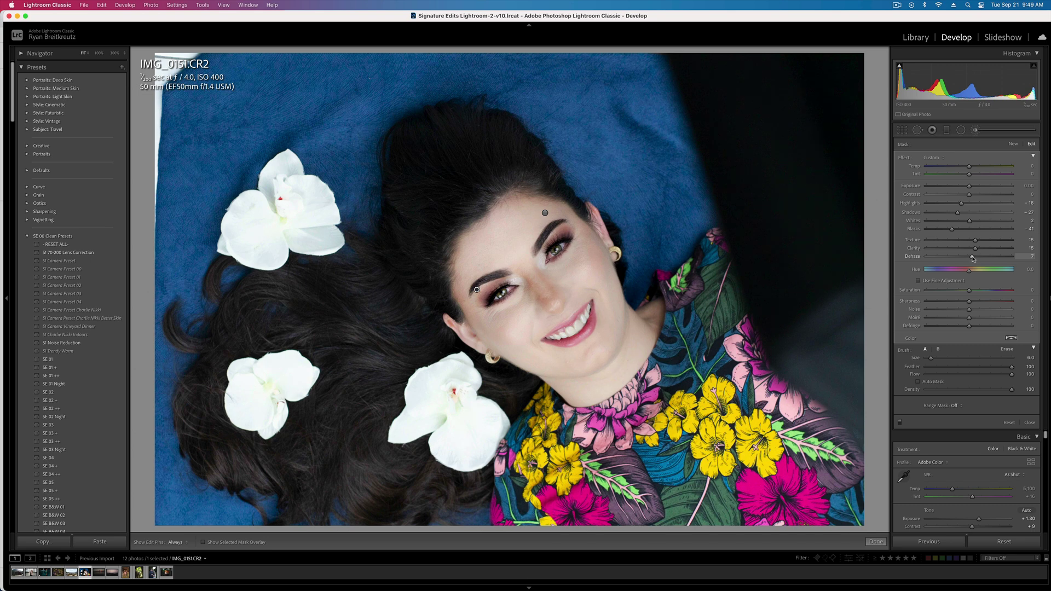
left_click_drag(973, 258, 973, 257)
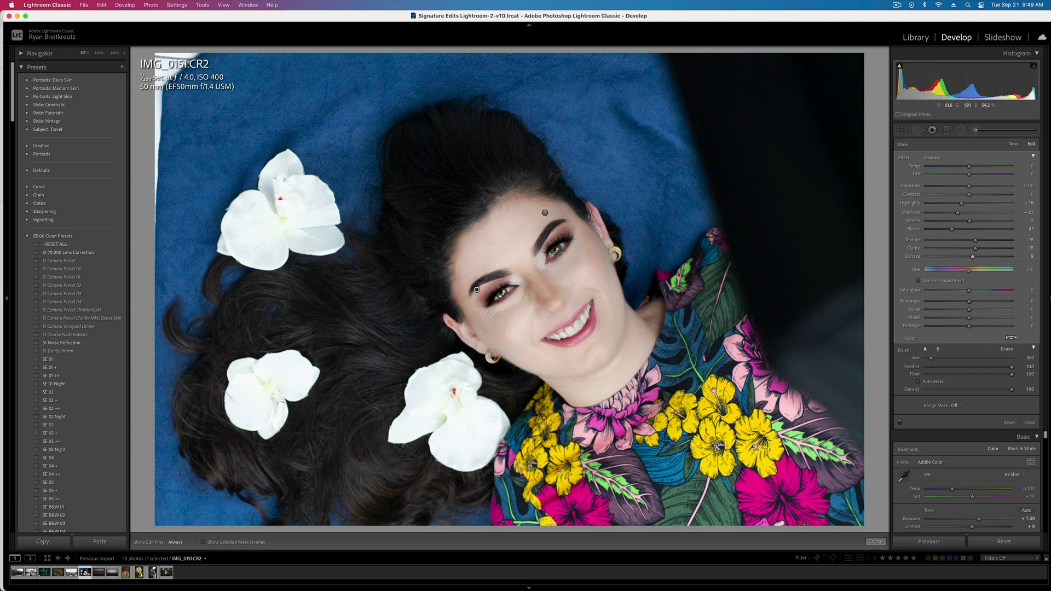
Step: Undo a stray stroke on the hair and brush the eyes again with Exposure +0.44
scroll(344, 382, "up", 5)
key("h")
mouse_move(314, 308)
left_mouse_down()
mouse_move(248, 326)
mouse_move(343, 287)
mouse_move(390, 294)
left_mouse_up()
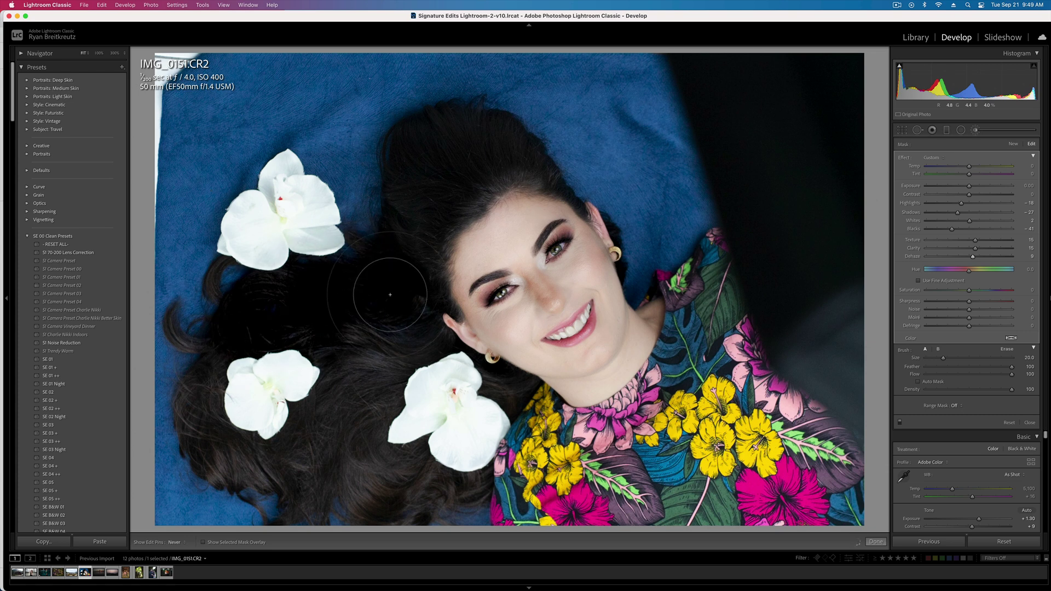
key("super+z")
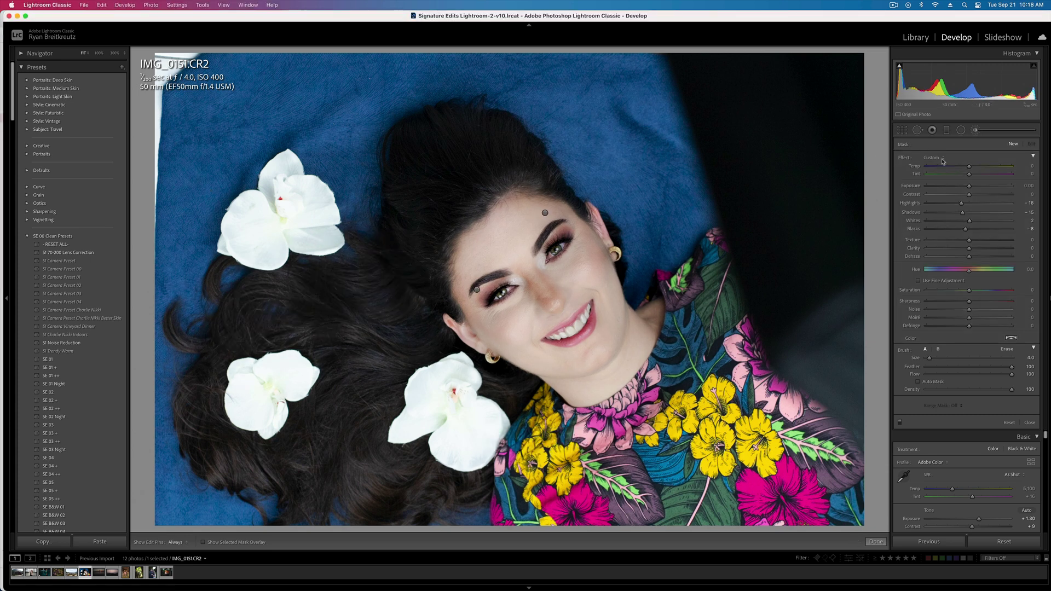
key("h")
left_click(545, 212)
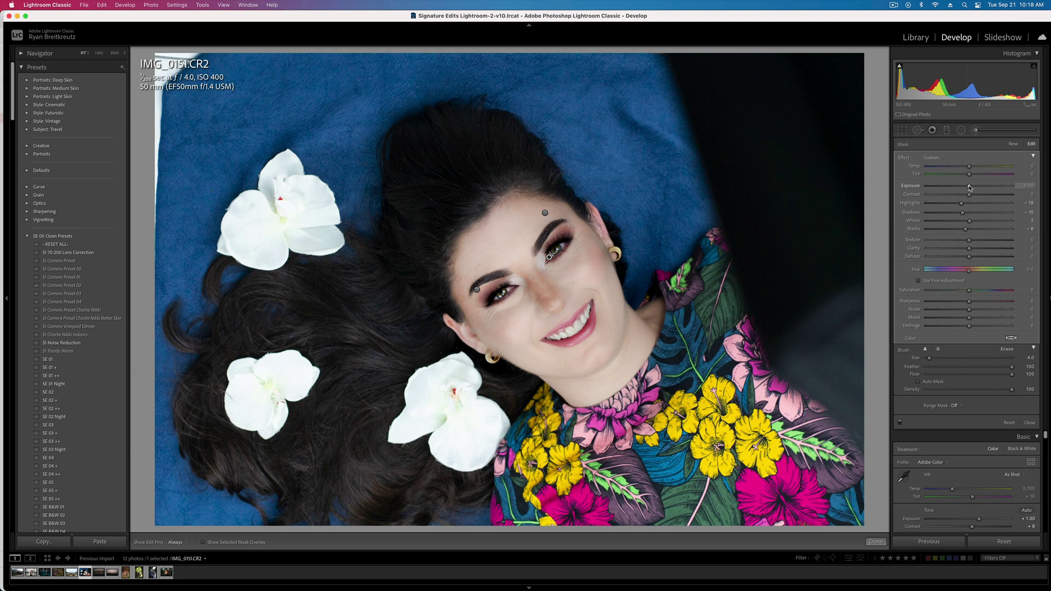
left_click_drag(970, 187, 977, 188)
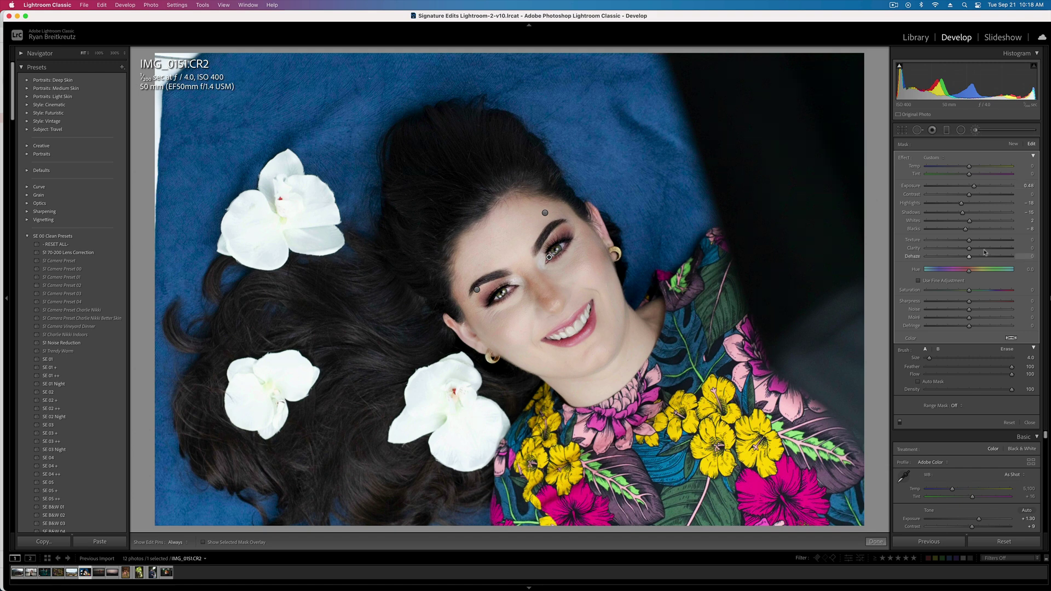
left_click(1013, 143)
Step: Brush a new mask over the white orchids and lower its Highlights
key("h")
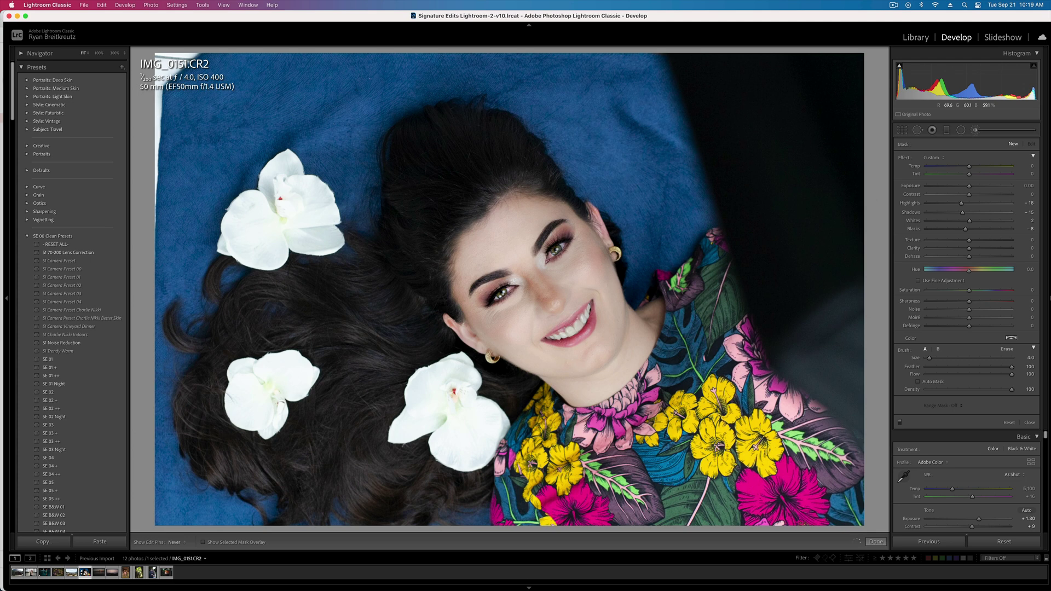
key("h")
left_click(548, 336)
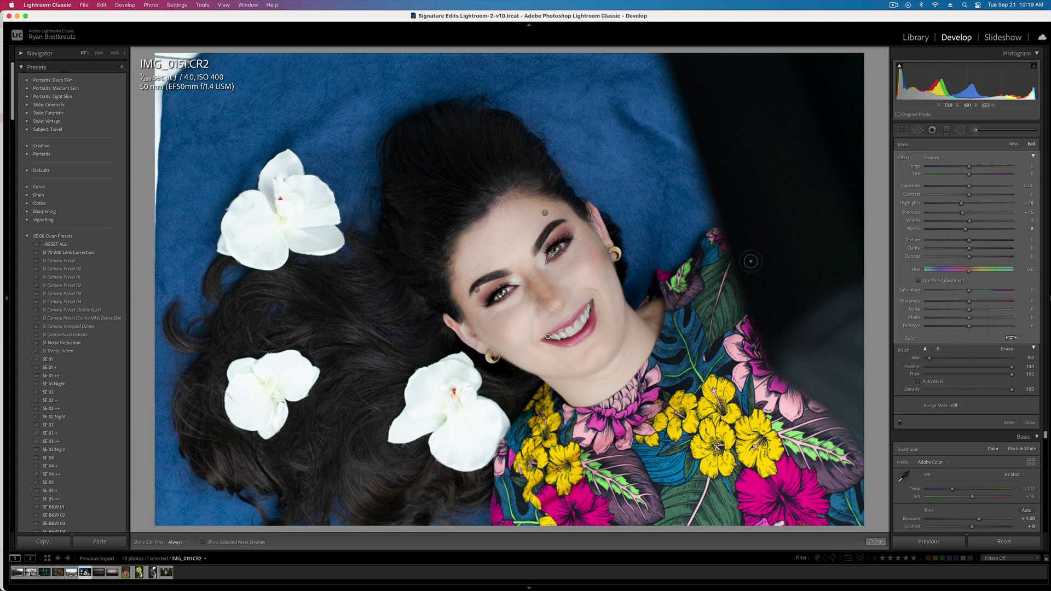
left_click(1013, 145)
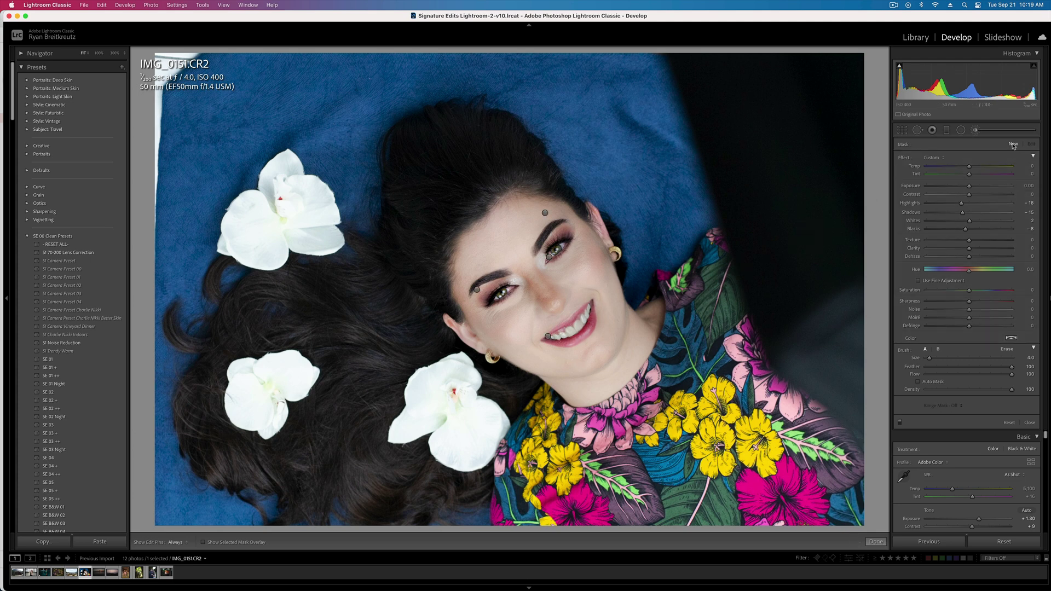
scroll(422, 412, "up", 5)
mouse_move(422, 412)
left_mouse_down()
mouse_move(463, 409)
mouse_move(468, 432)
left_mouse_up()
key("h")
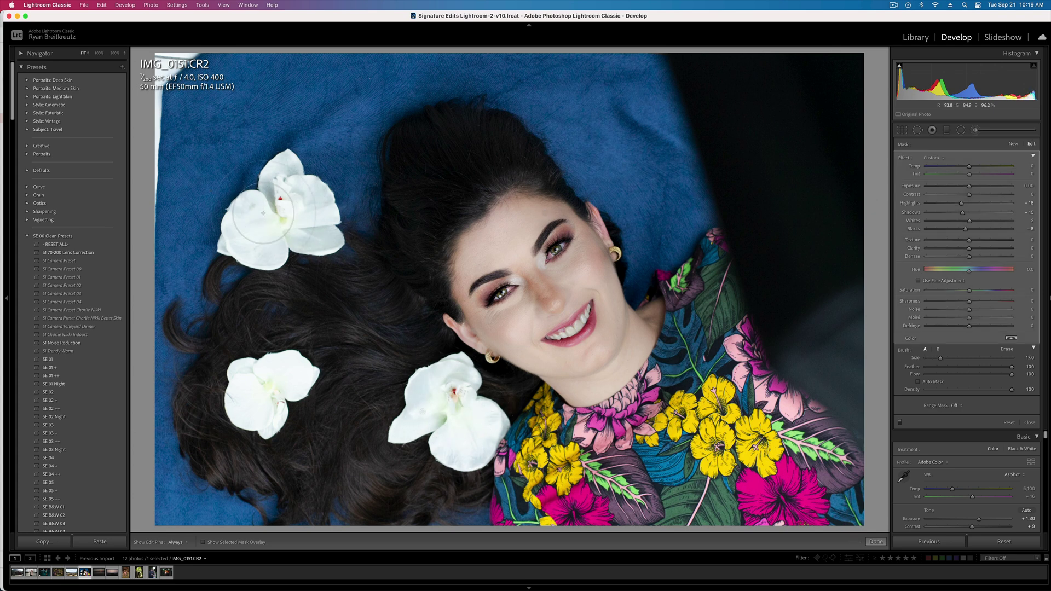
key("h")
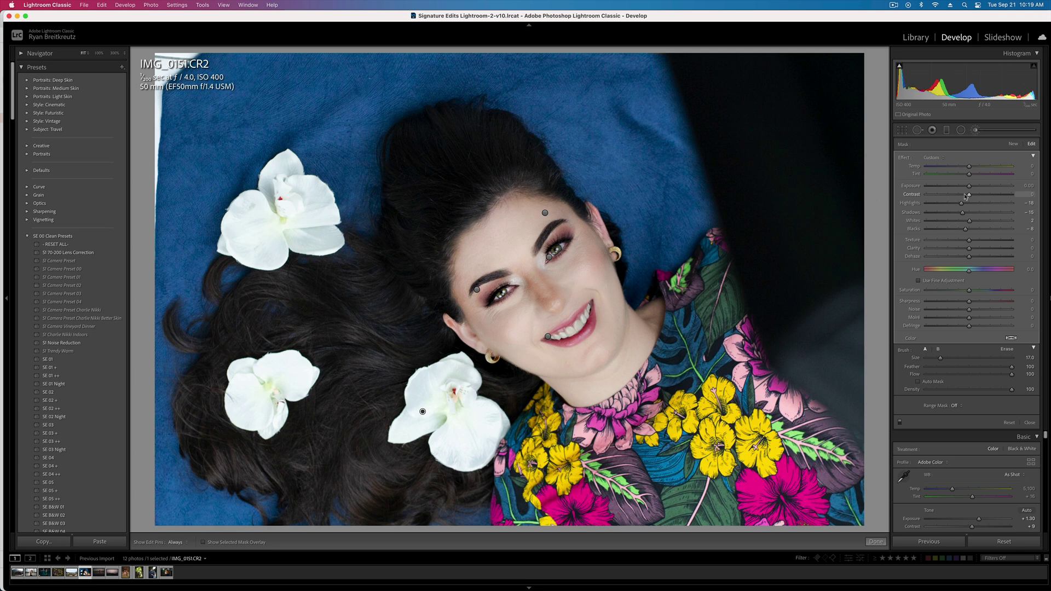
left_click_drag(962, 203, 953, 205)
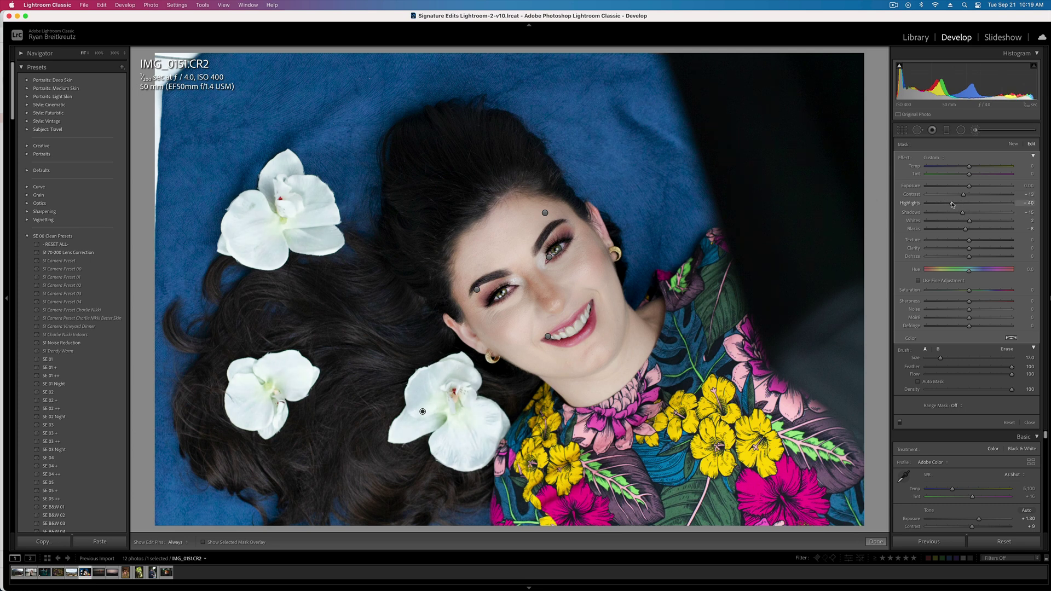
Step: Add a mask with all effects reset except Whites 26, then leave brush editing
left_click(1013, 145)
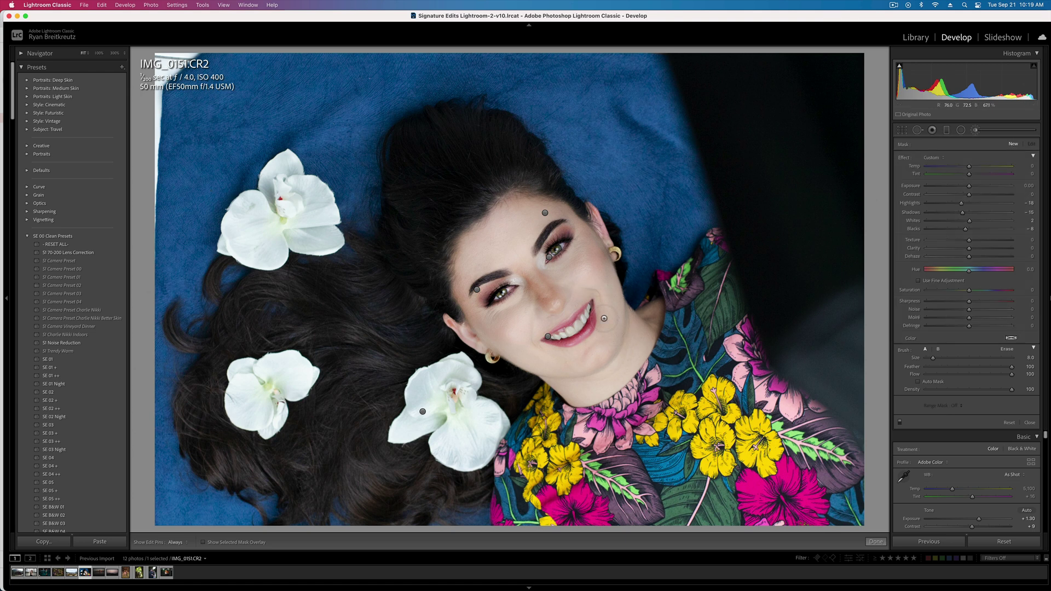
key("h")
key("ctrl+z")
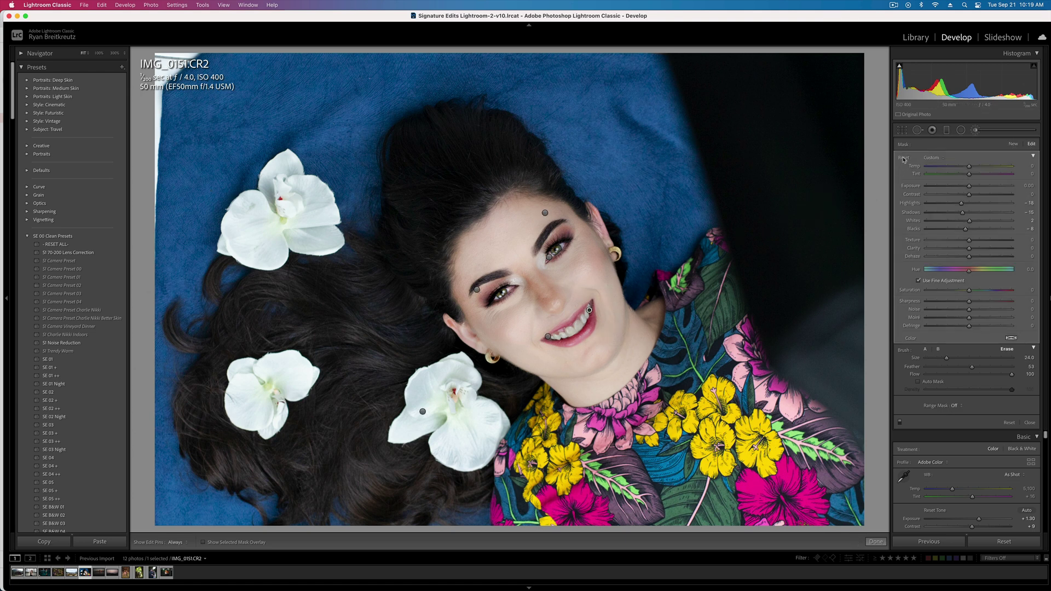
left_click(903, 159, "alt")
left_click_drag(969, 220, 980, 221)
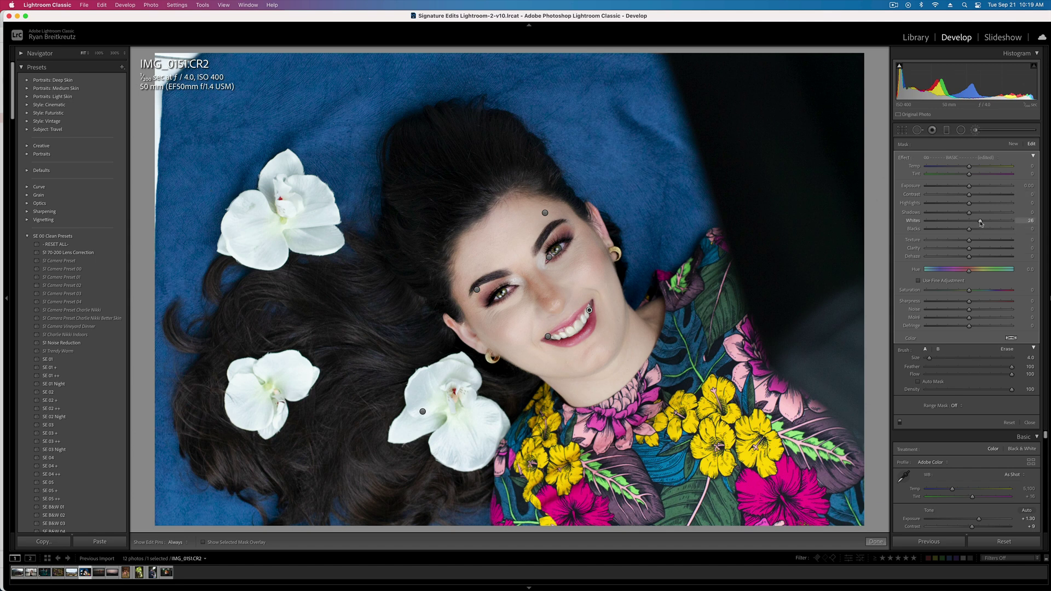
left_click(975, 132)
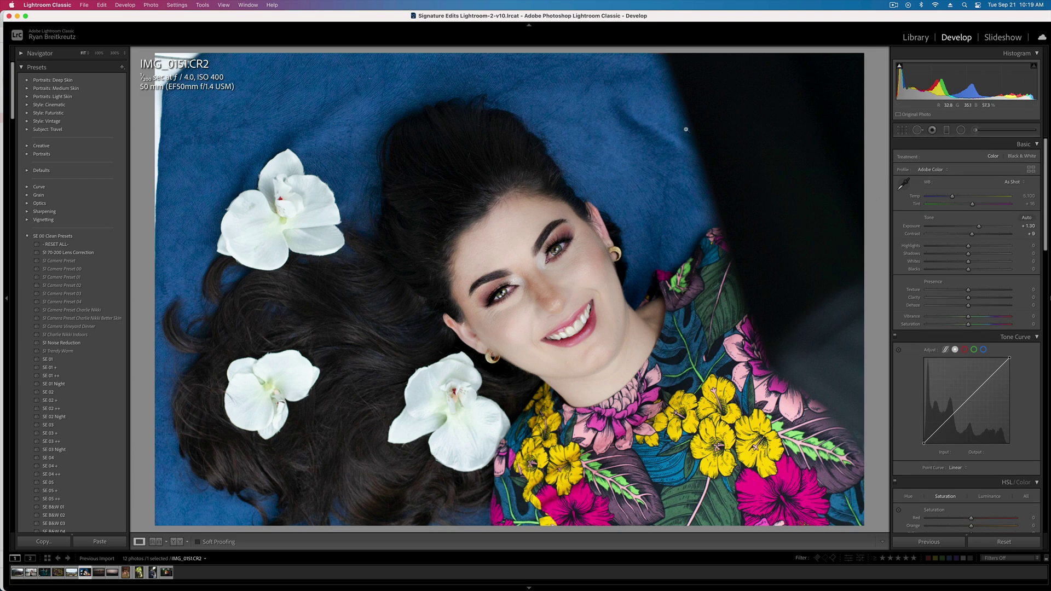
Step: Set the selected brush mask to Texture -37, Clarity -36 and Dehaze 34
key("r")
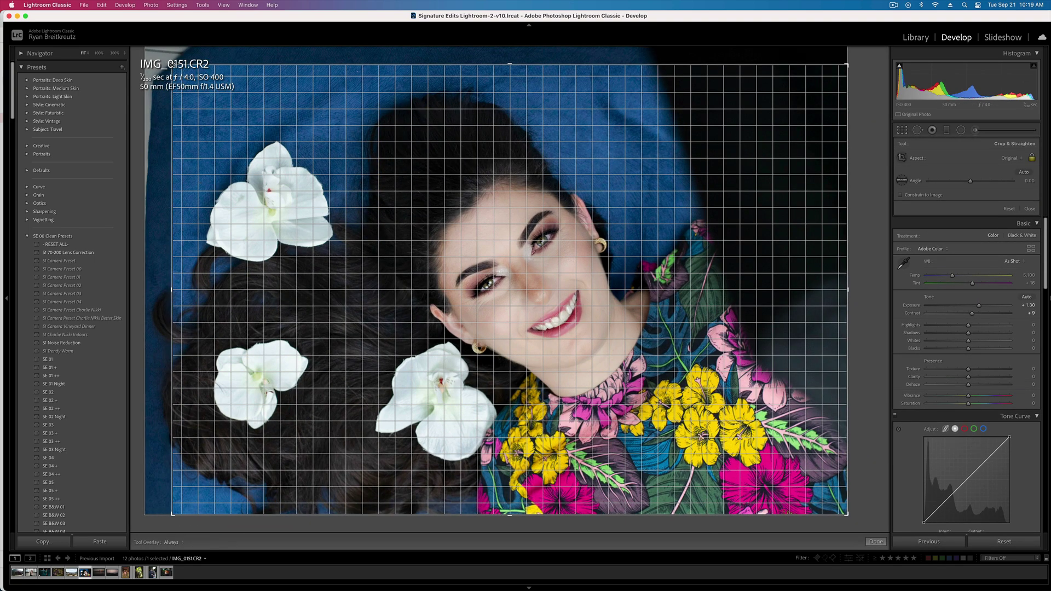
key("r")
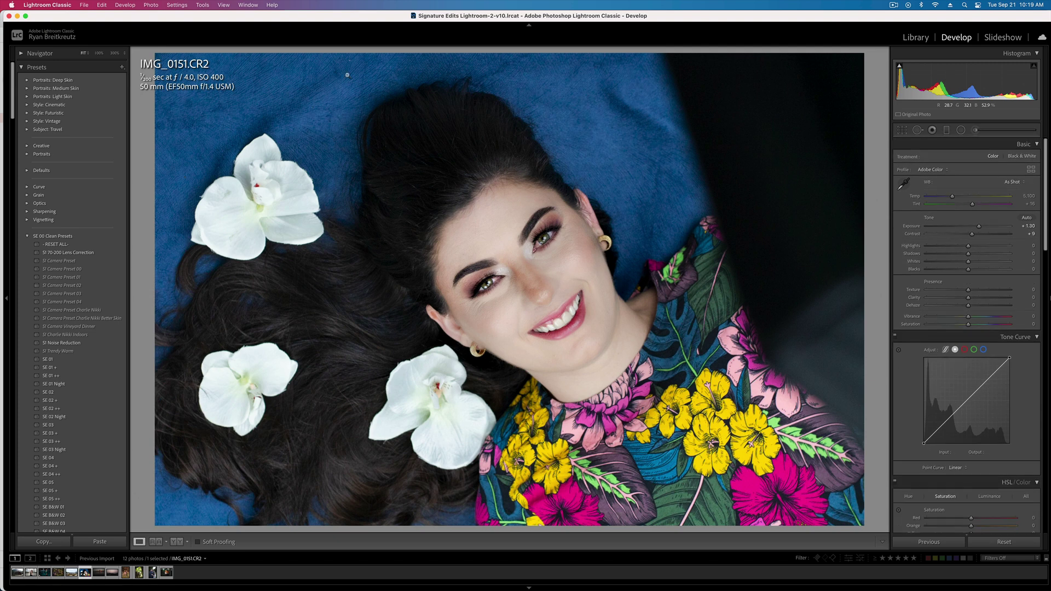
left_click(976, 131)
scroll(659, 216, "up", 5)
key("h")
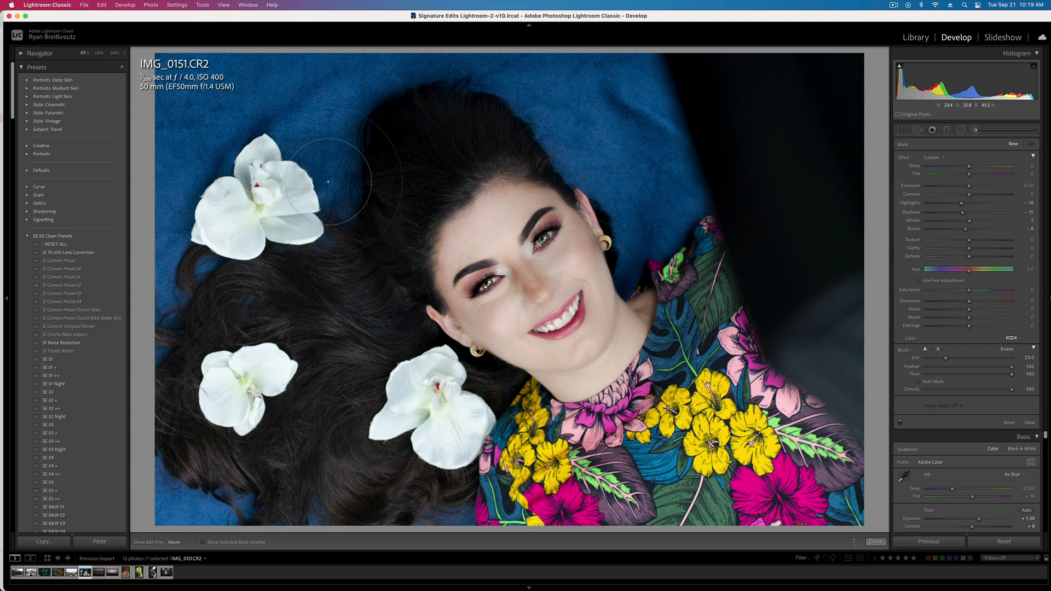
key("h")
key("h")
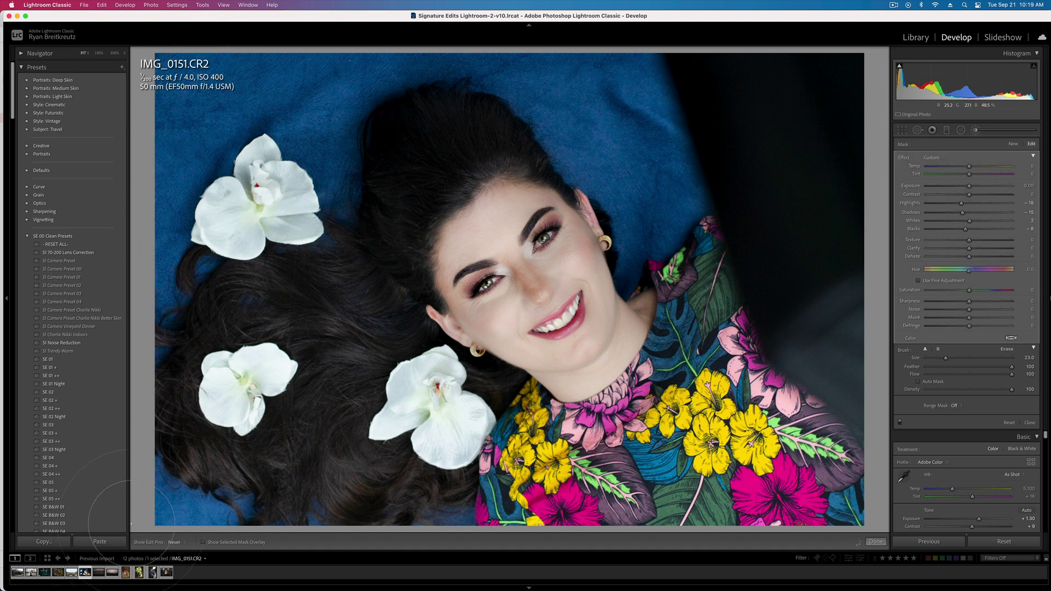
key("h")
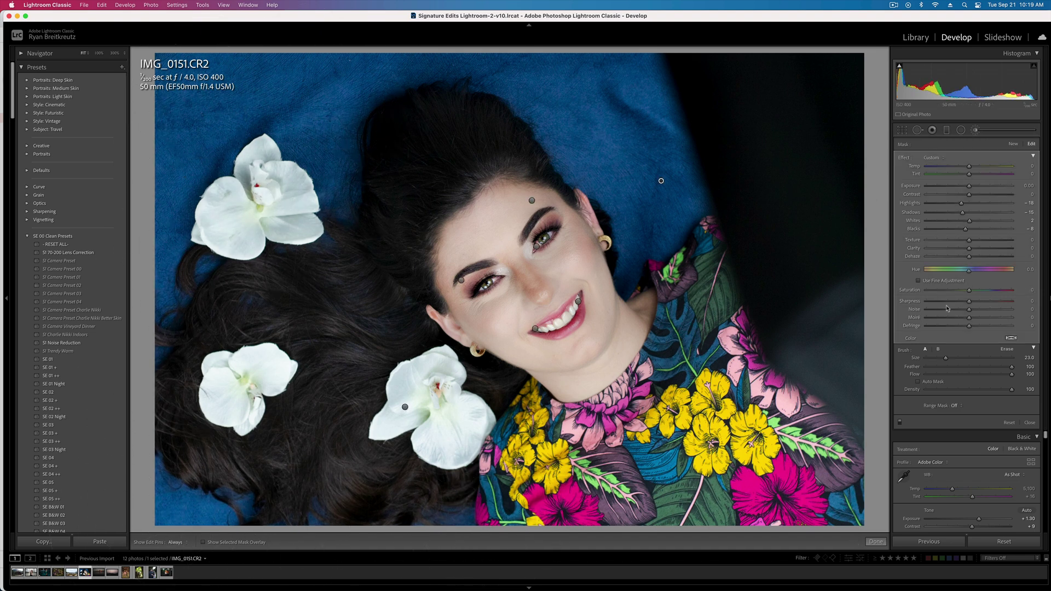
left_click_drag(969, 240, 953, 248)
left_click(954, 248)
left_click_drag(969, 257, 969, 291)
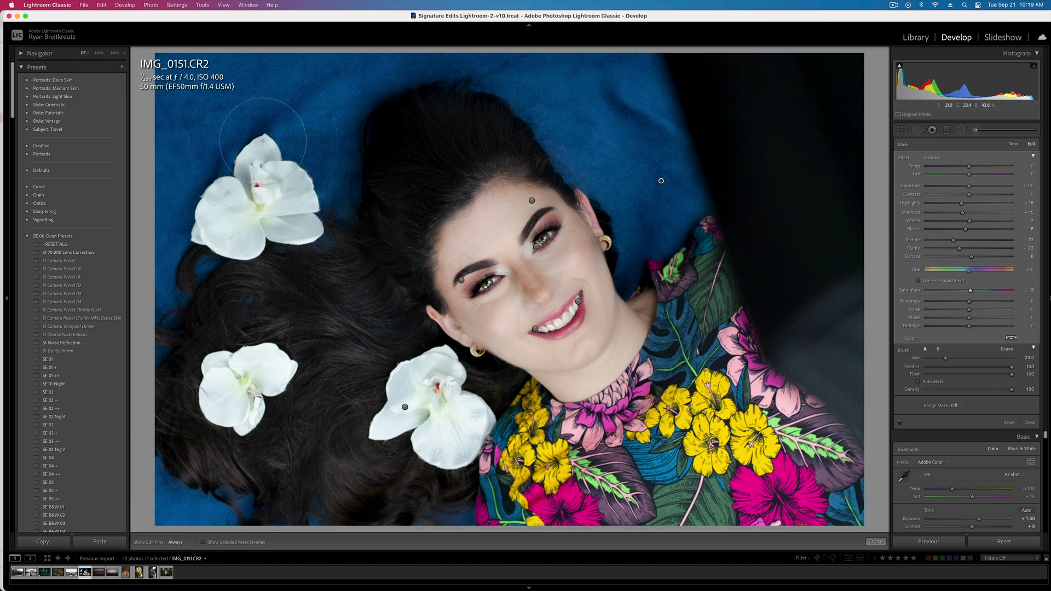
Step: At 300% zoom, brush the iris with Contrast 28, Clarity 14, Dehaze 18, Exposure 0.69
key("Escape")
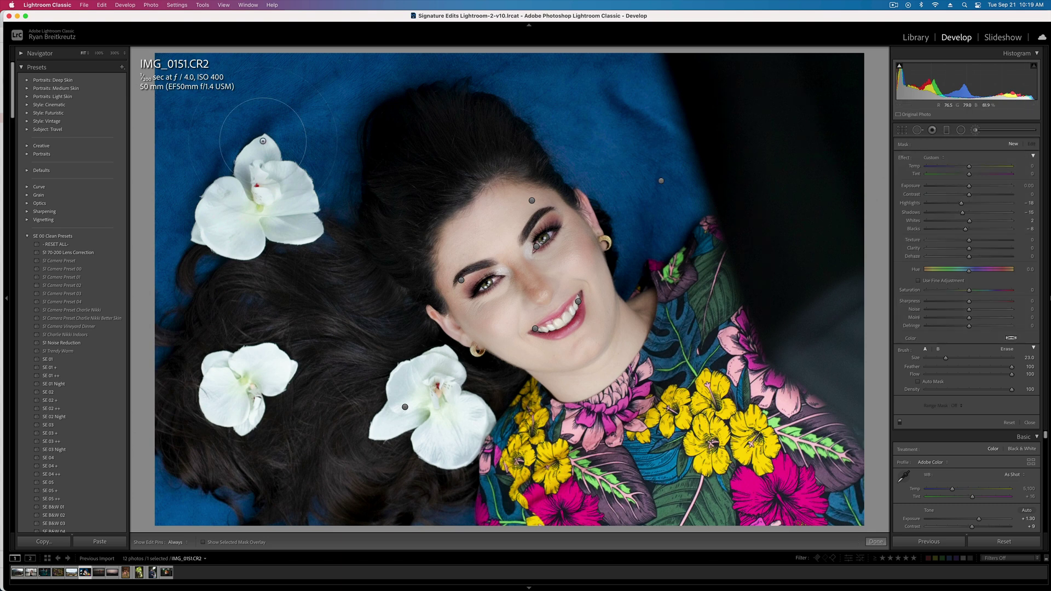
left_click(22, 53)
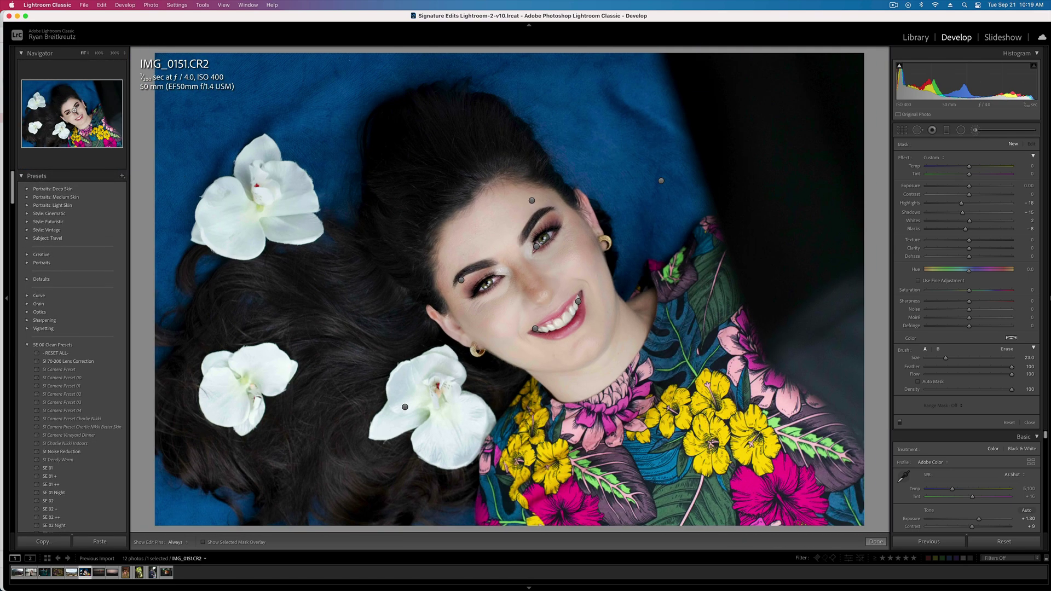
left_click(72, 110)
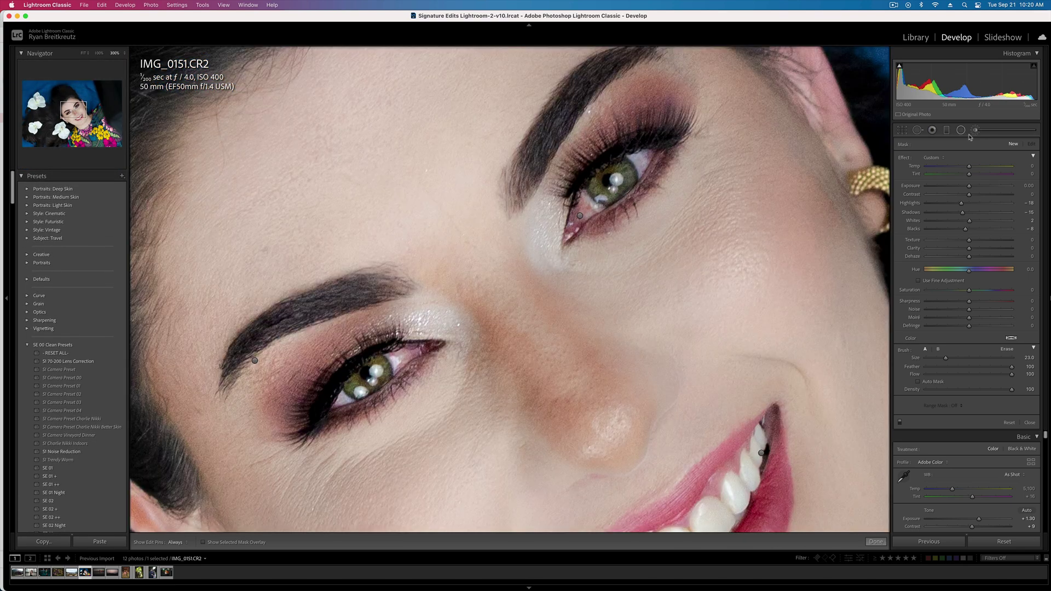
left_click(974, 134)
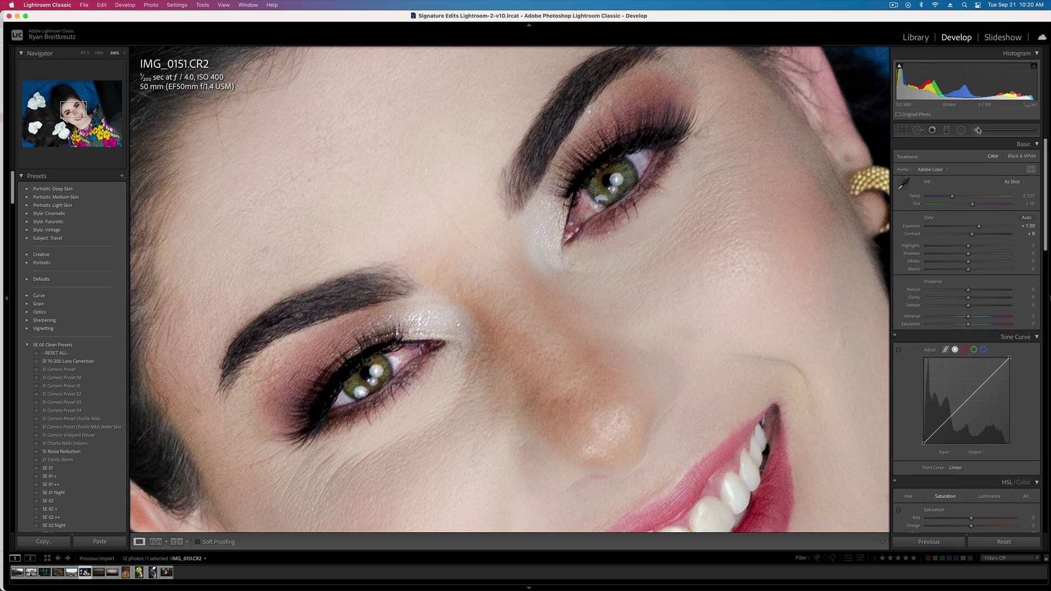
left_click(978, 131)
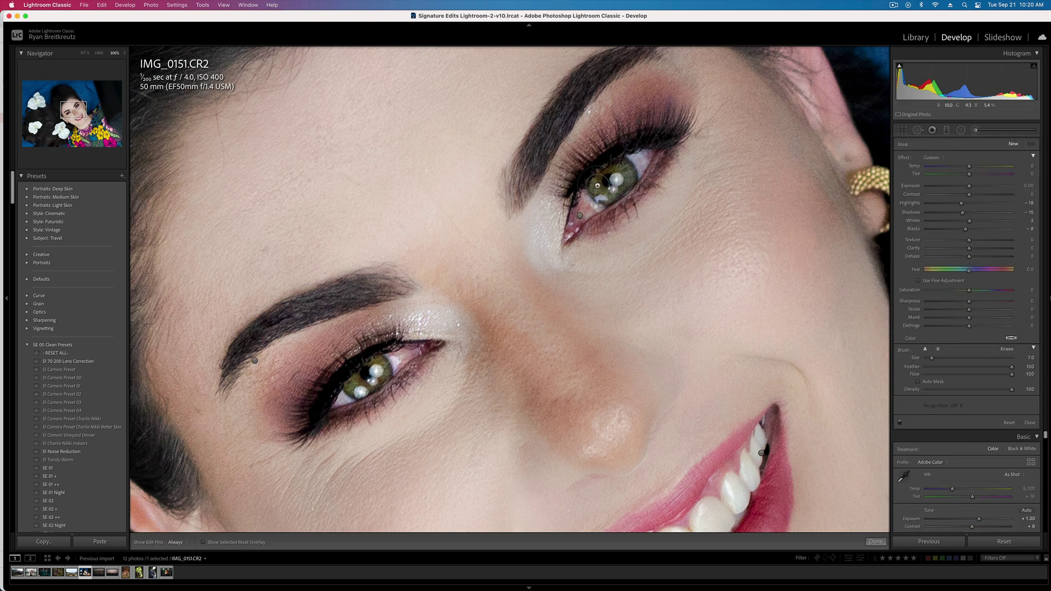
mouse_move(597, 185)
left_mouse_down()
mouse_move(621, 192)
mouse_move(627, 176)
mouse_move(603, 174)
left_mouse_up()
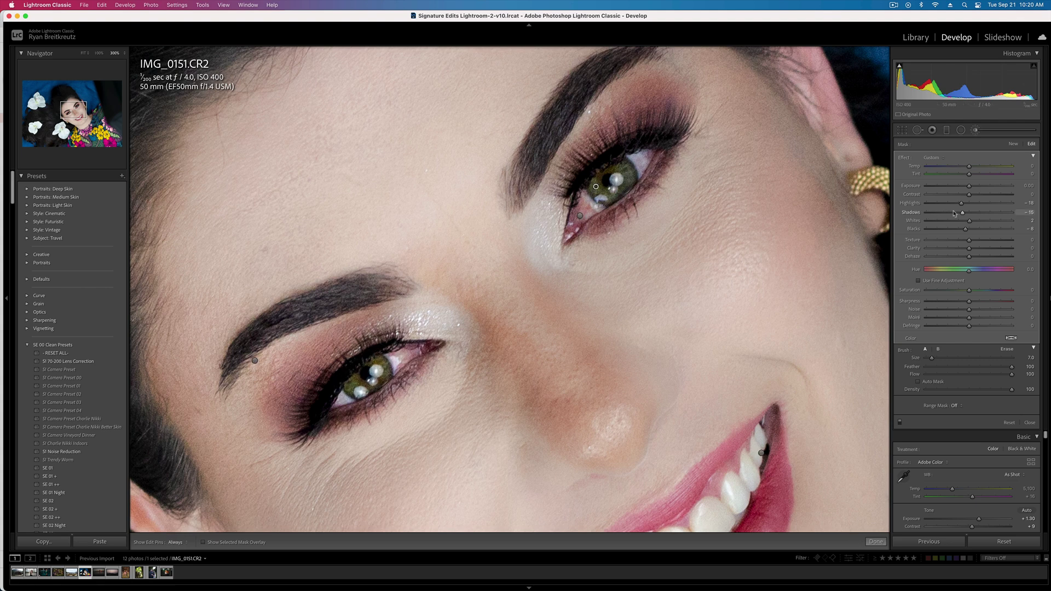
double_click(906, 157)
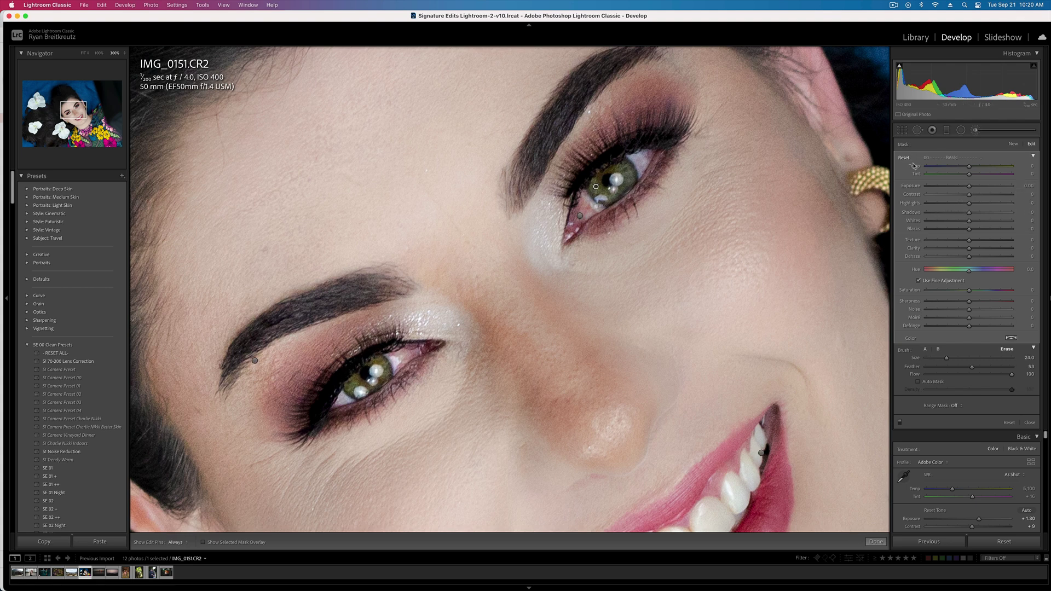
left_click_drag(969, 195, 981, 197)
left_click_drag(969, 249, 977, 258)
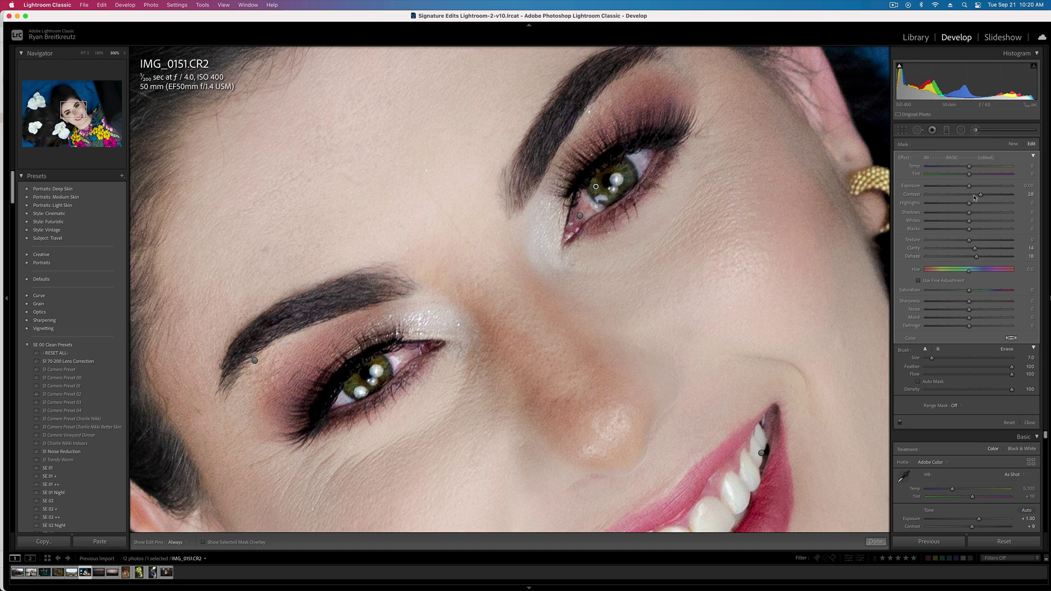
left_click_drag(969, 186, 973, 187)
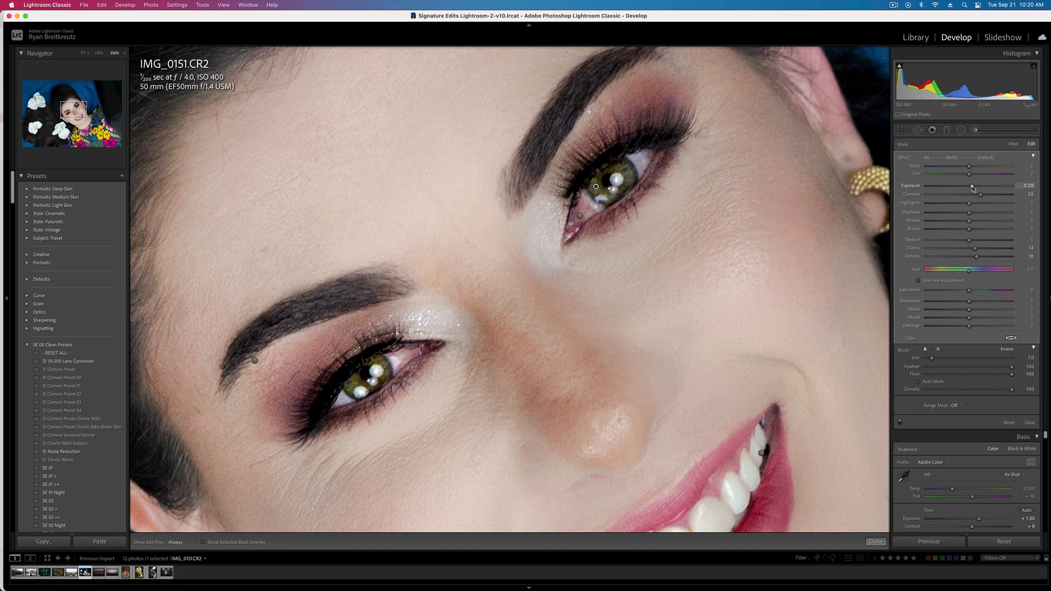
Step: Lower the portrait's overall Exposure to +1.10 and move to the sunset silhouette photo
key("k")
left_click(651, 253)
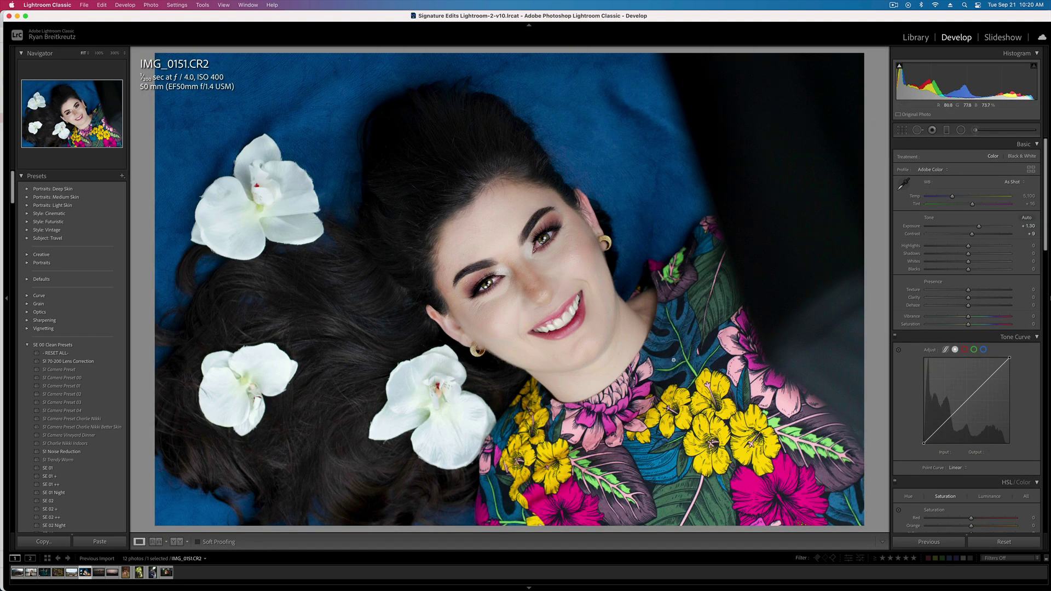
left_click(1004, 542)
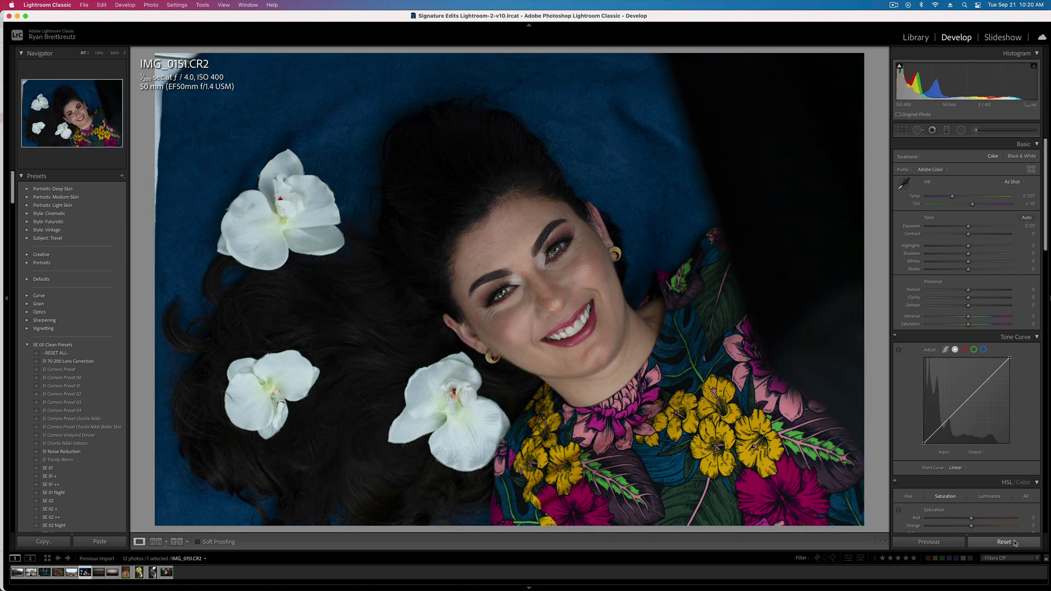
key("super+z")
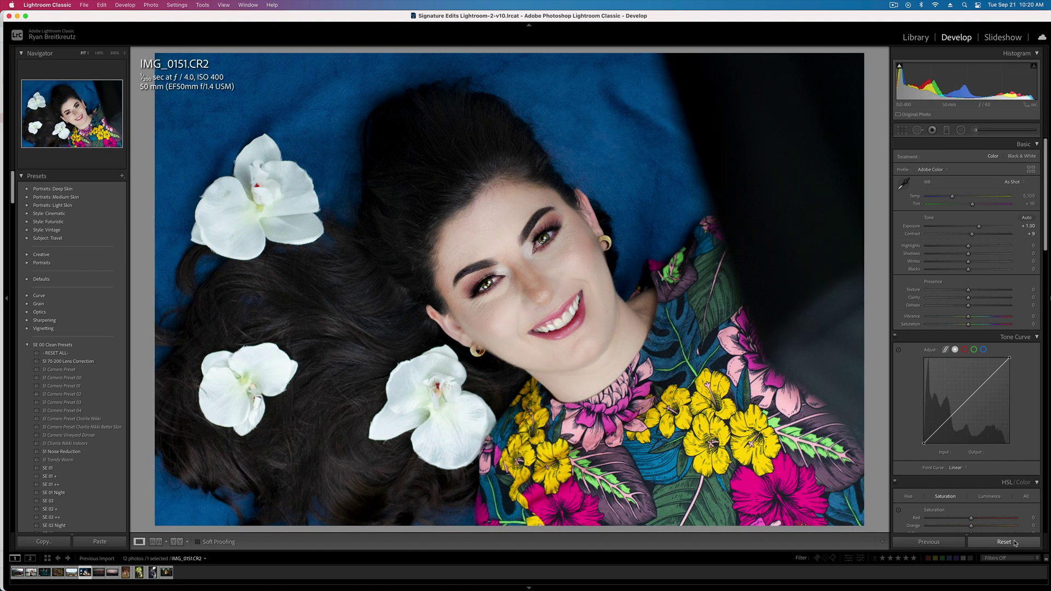
key("minus")
key("minus")
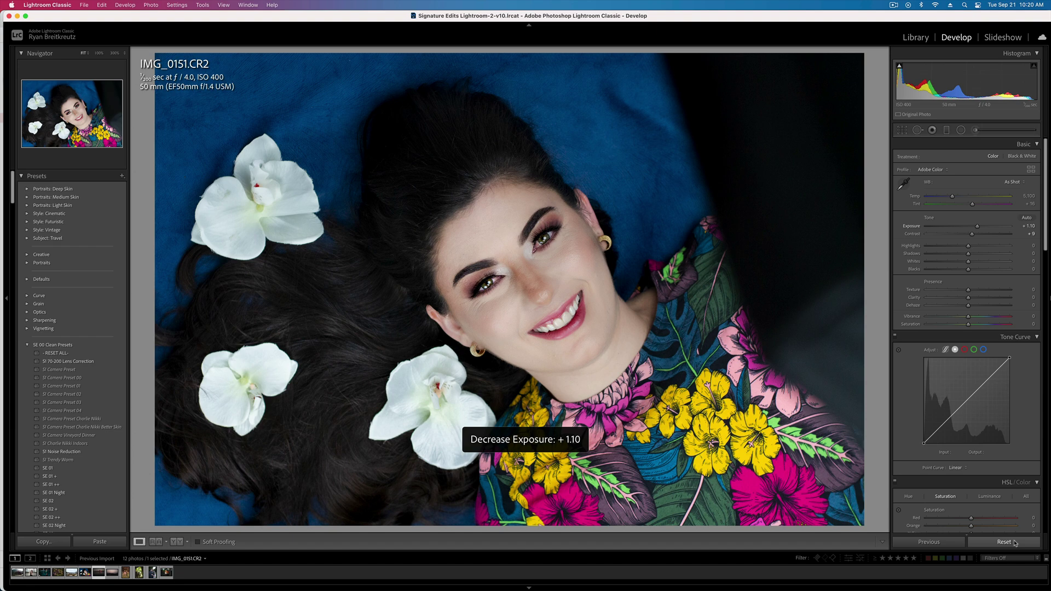
key("Right")
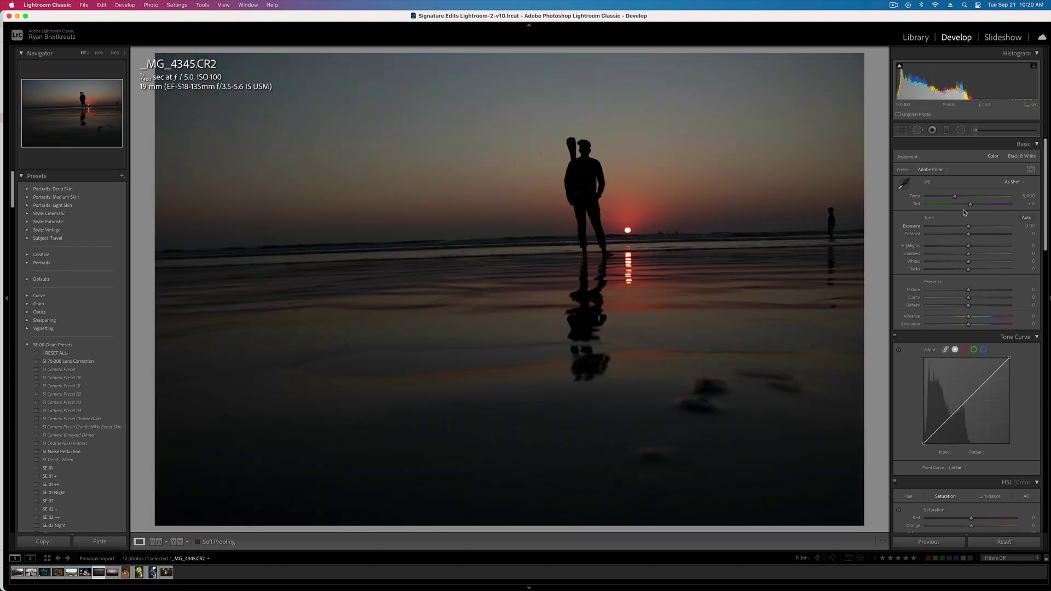
Step: Set Exposure to +1.00 and heal out the distant figure and a horizon speck
left_click_drag(984, 230, 977, 230)
left_click(918, 130)
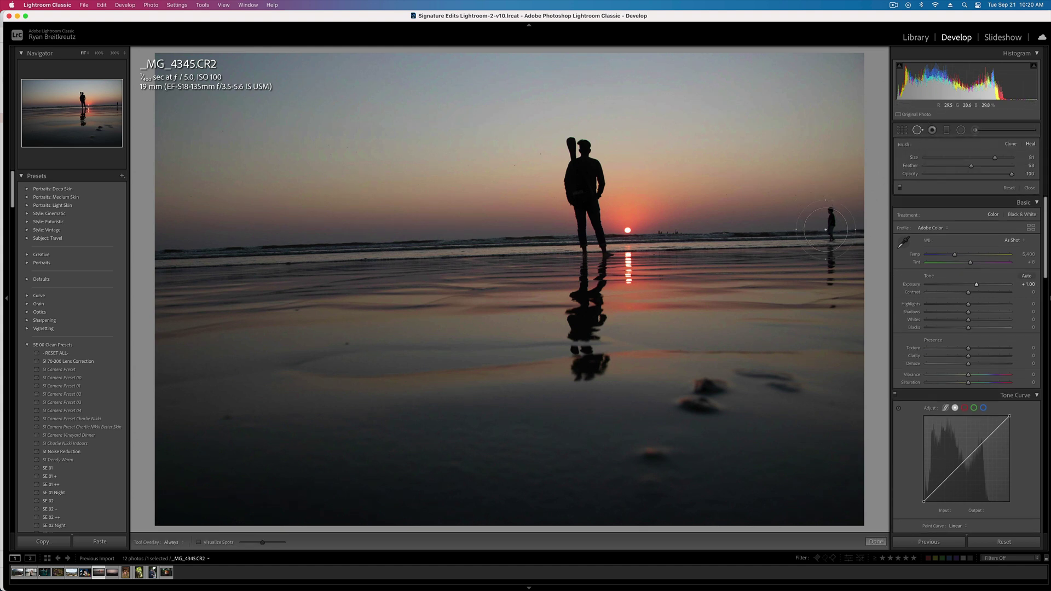
left_click(831, 223)
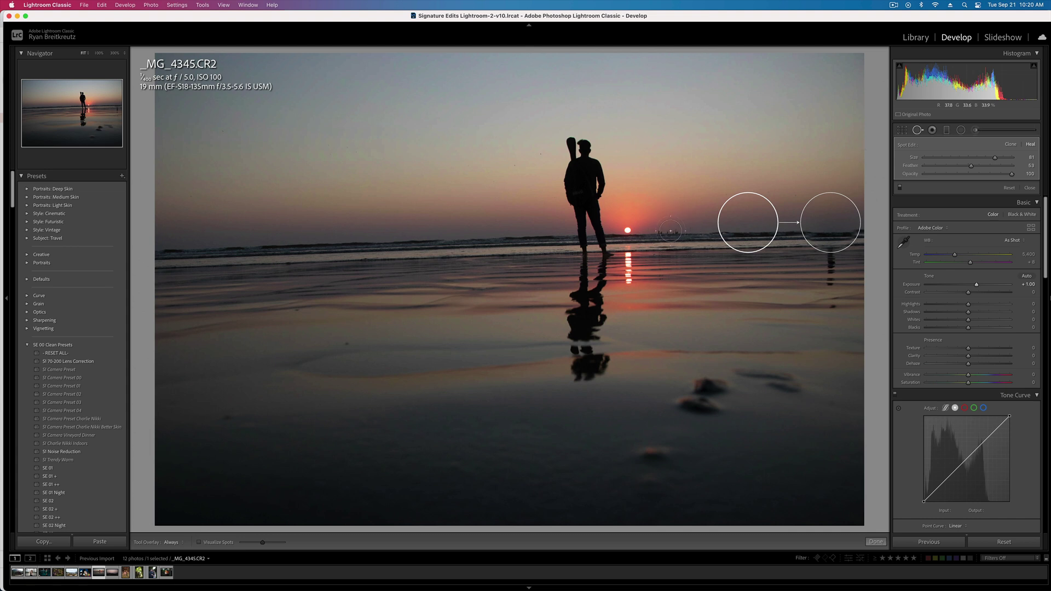
left_click(669, 231)
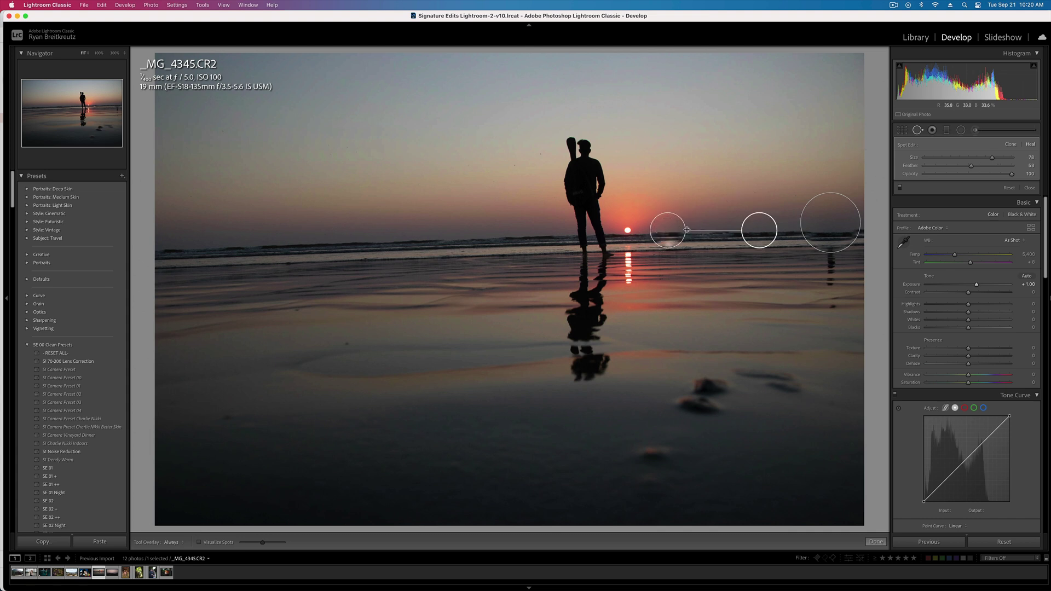
left_click_drag(679, 234, 671, 234)
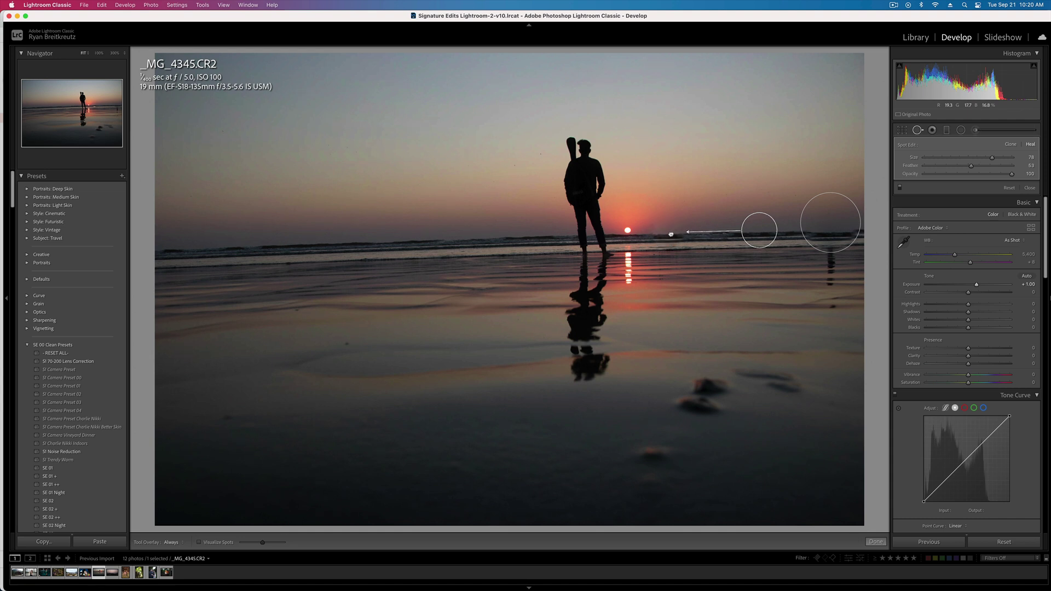
left_click(833, 229)
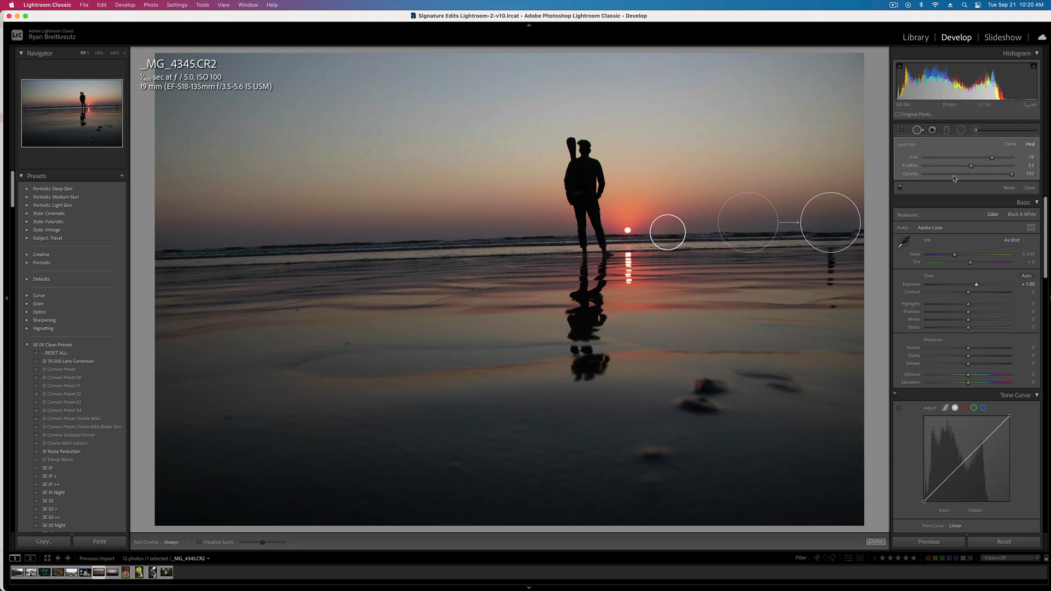
left_click(960, 134)
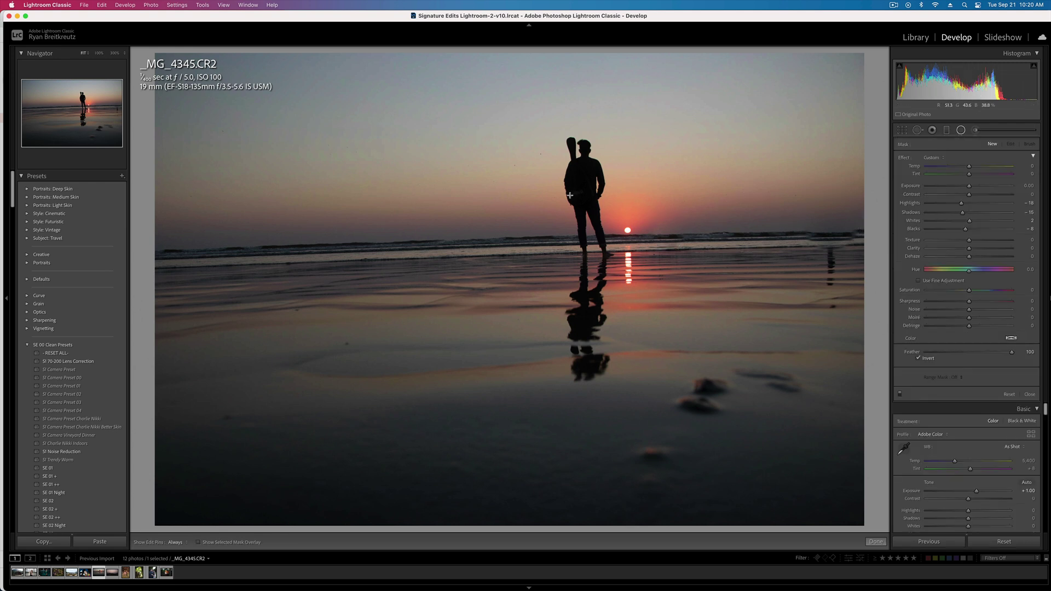
Step: Draw a wide radial filter around the silhouette darkening the outside at Exposure -0.53
left_click_drag(569, 205, 673, 367)
left_click_drag(969, 185, 959, 188)
key("apostrophe")
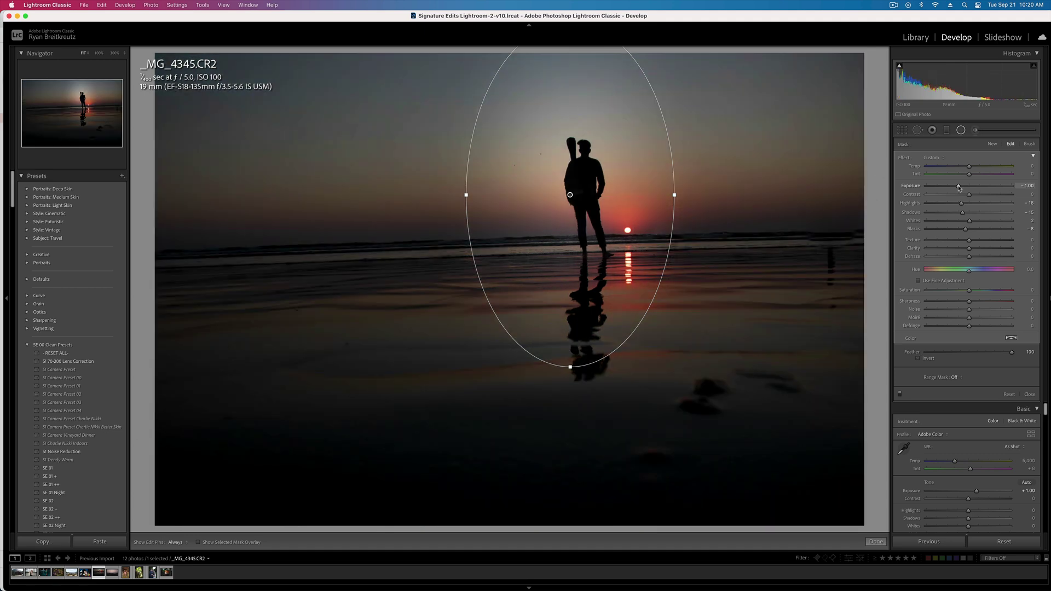
left_click_drag(673, 195, 817, 195)
left_click_drag(959, 186, 964, 188)
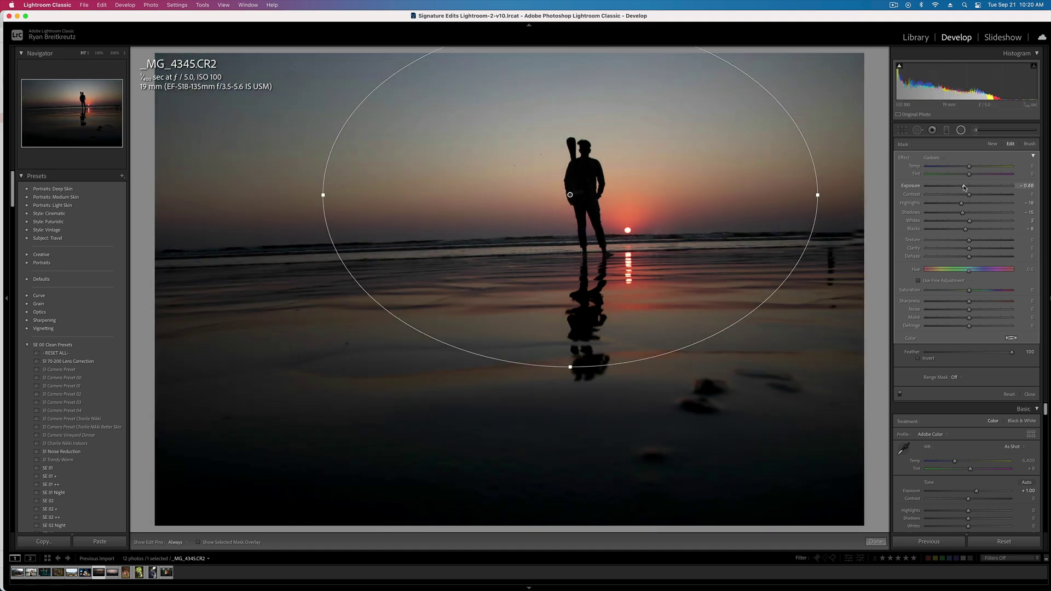
Step: Pull the radial filter's Clarity negative and drop global Exposure to +0.90
left_click(979, 248)
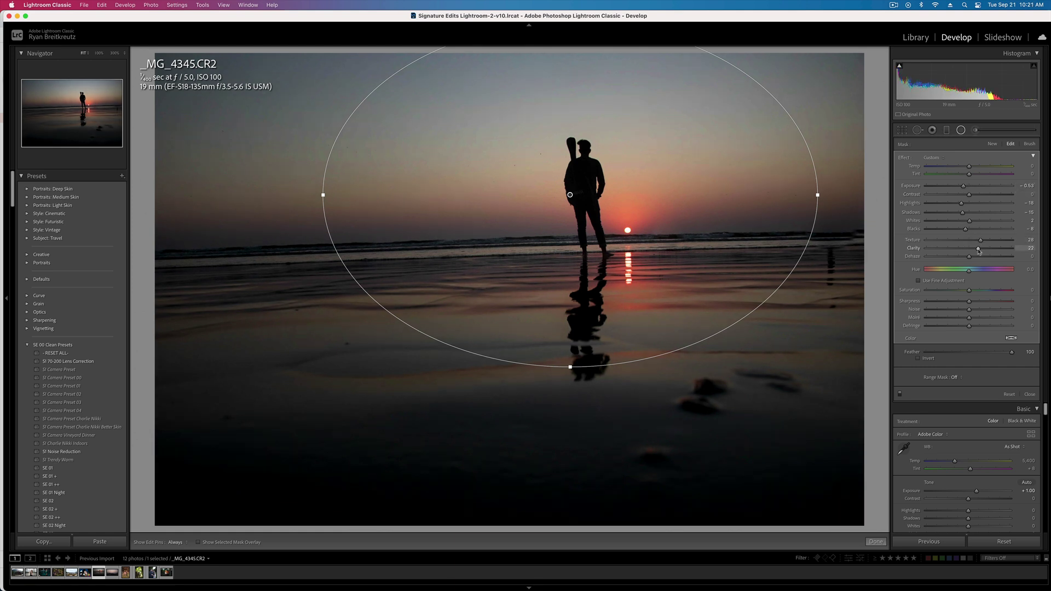
left_click_drag(968, 250, 974, 240)
key("shift+m")
key("minus")
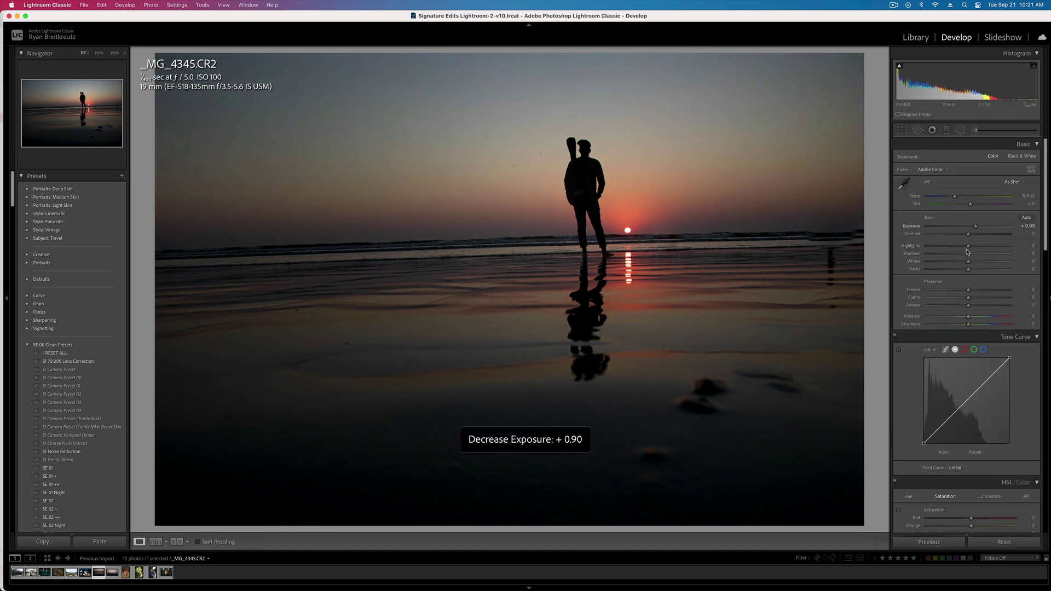
Step: Compare with the before view, then straighten the beach sunset to 1.28° and crop it tighter
key("backslash")
key("backslash")
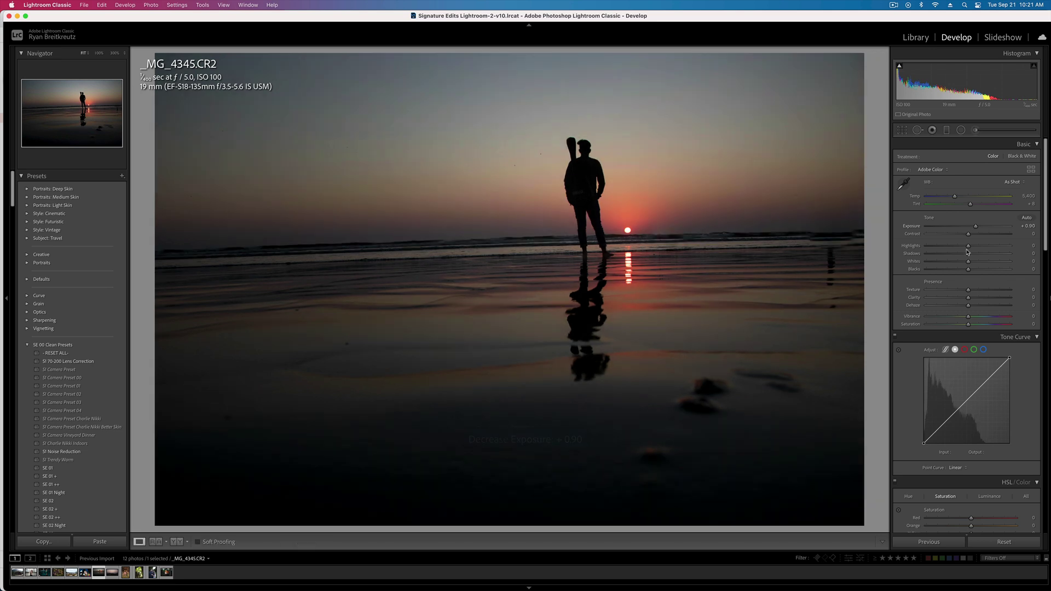
key("r")
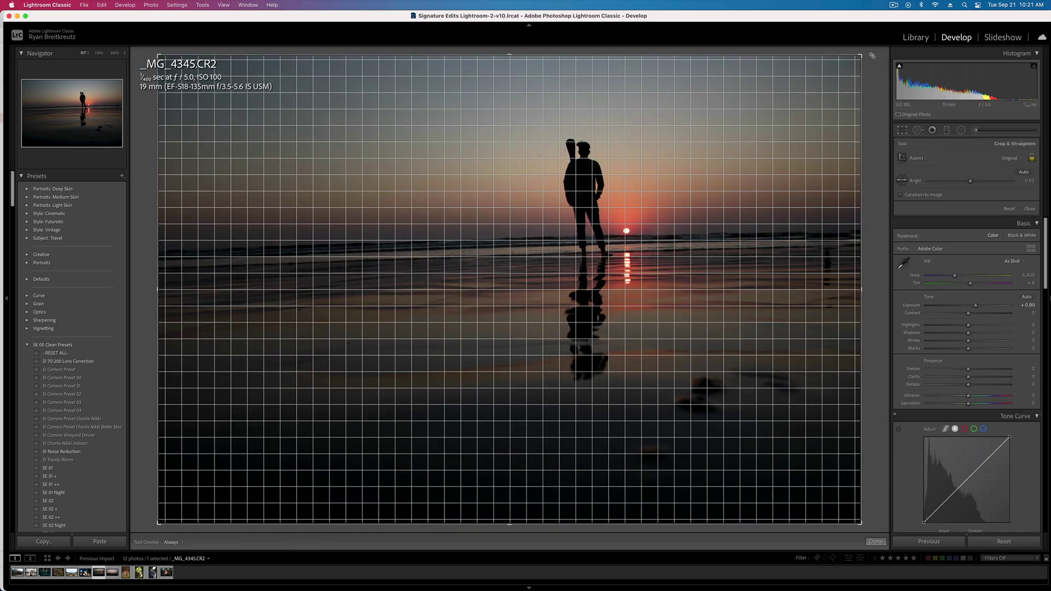
left_click_drag(872, 55, 878, 60)
key("Return")
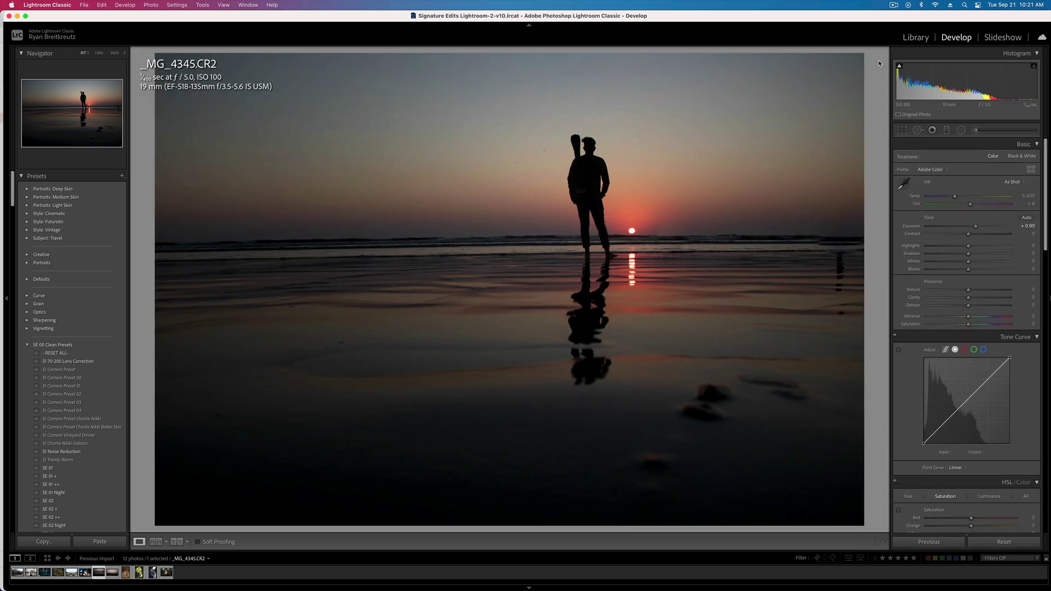
key("r")
left_click_drag(874, 59, 874, 62)
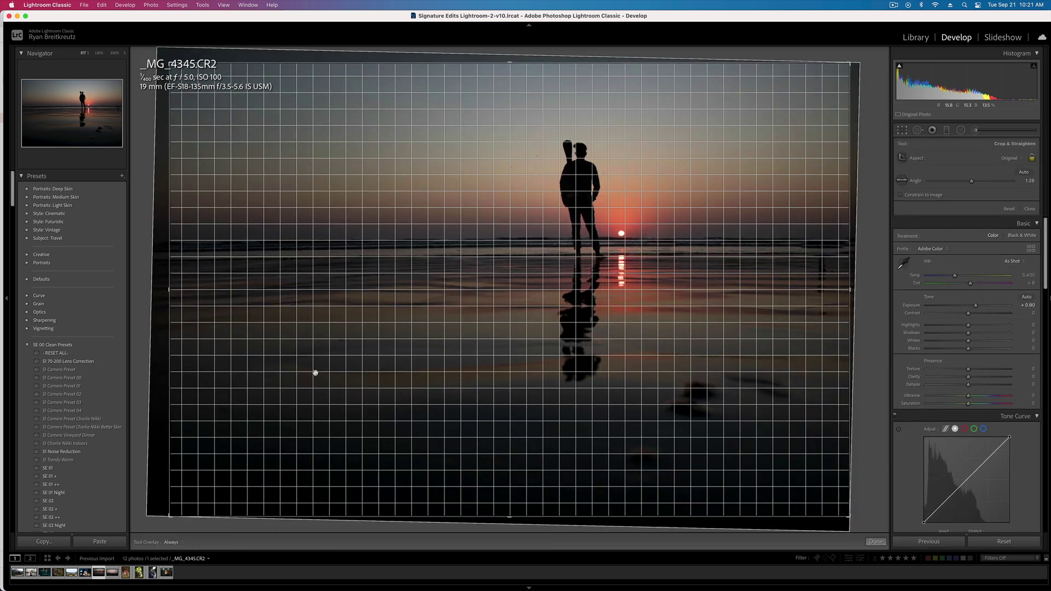
key("Return")
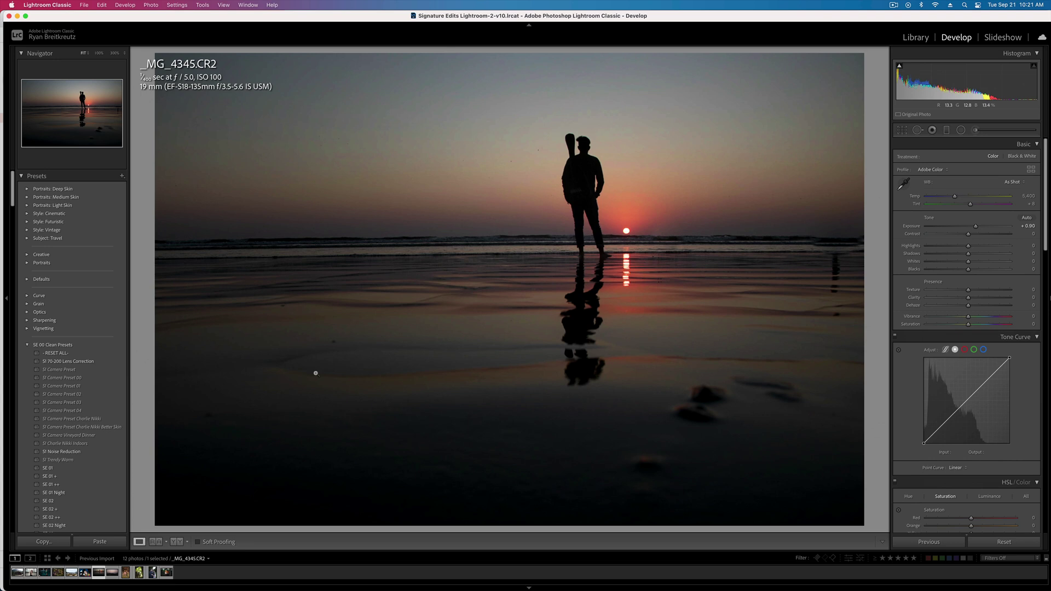
key("r")
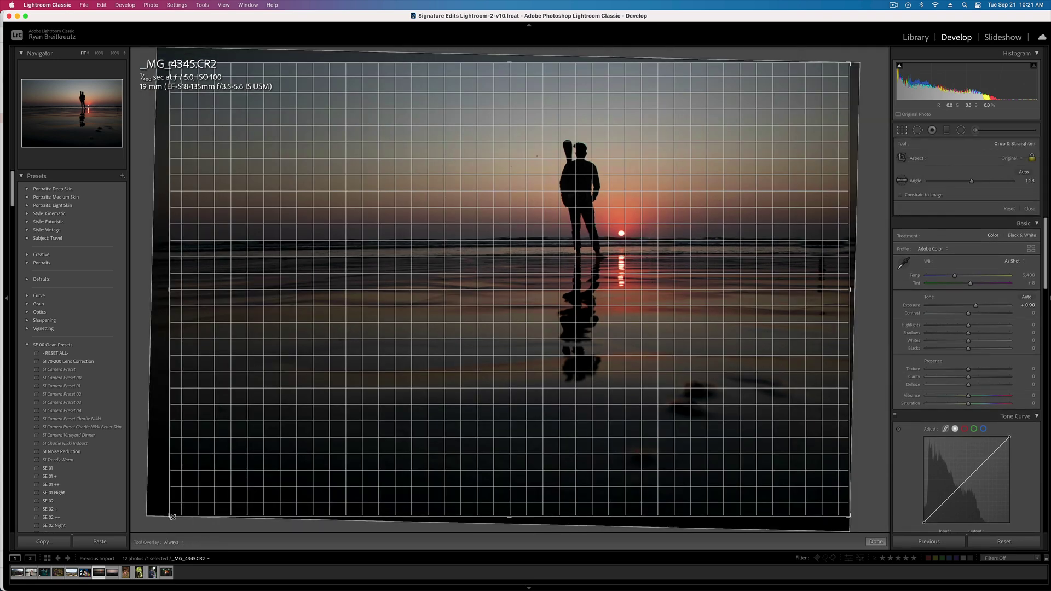
left_click_drag(207, 478, 205, 503)
key("Return")
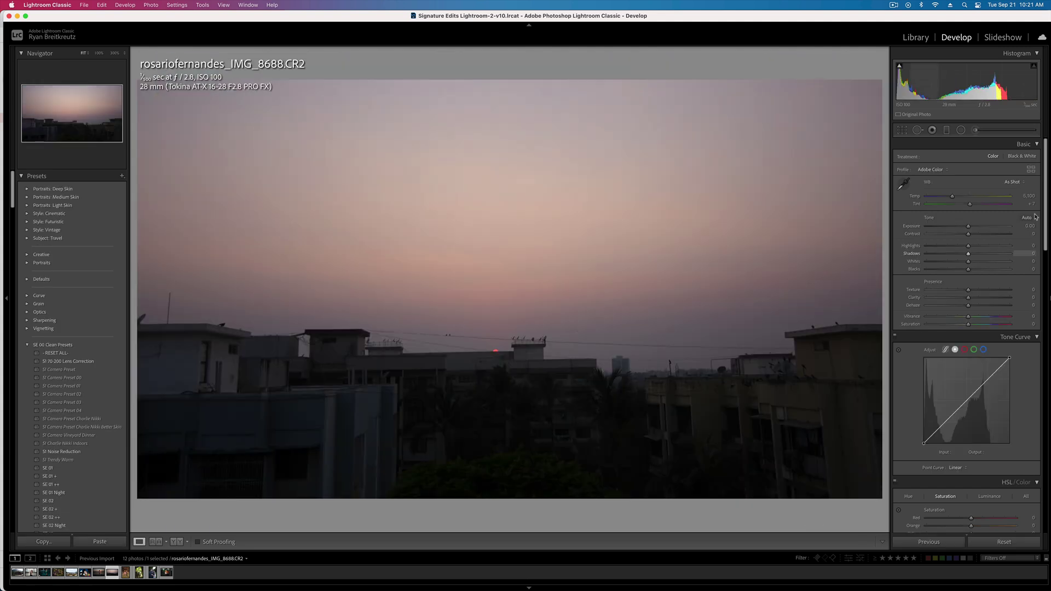
Step: Brighten the rooftop photo's Exposure and paint a size-40 brush mask across the sky
left_click_drag(979, 228, 970, 228)
left_click(977, 130)
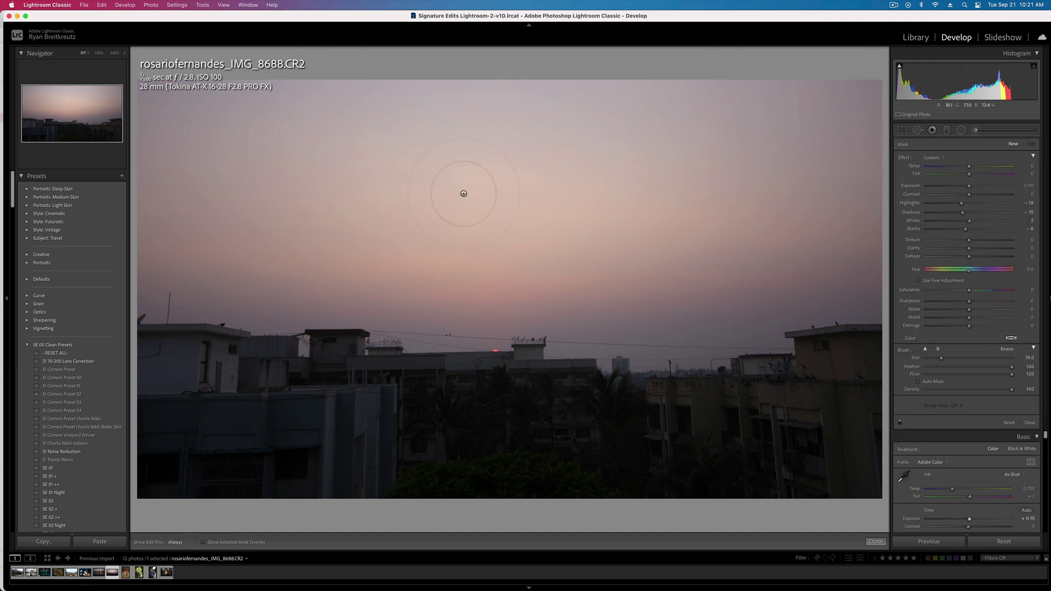
key("h")
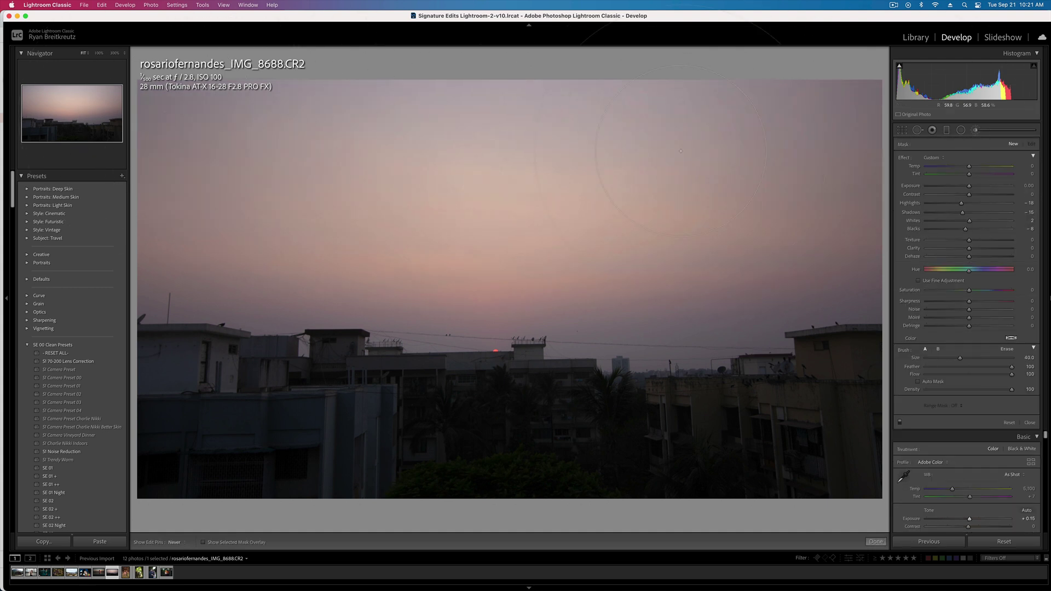
scroll(571, 242, "up", 3)
key("h")
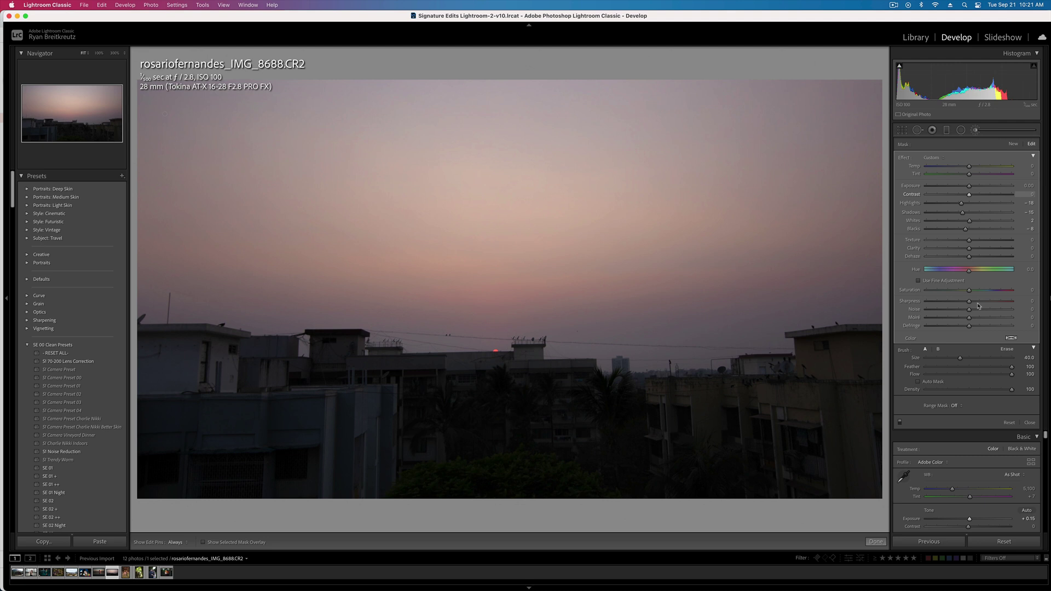
Step: Restrict the sky mask with a Color range mask sampled at five sky points
left_click(948, 402)
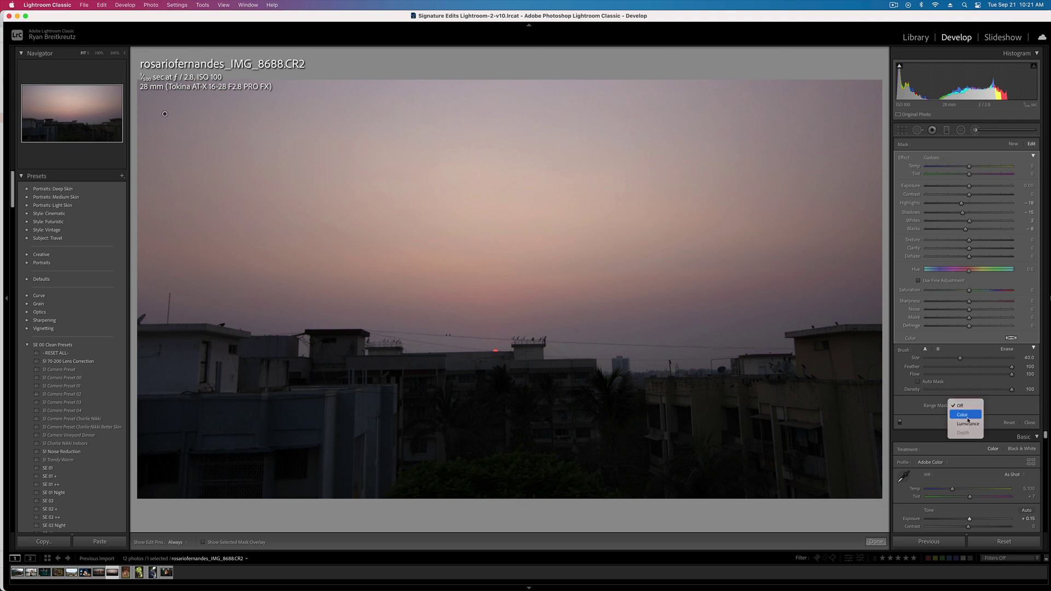
left_click(972, 415)
left_click(904, 405)
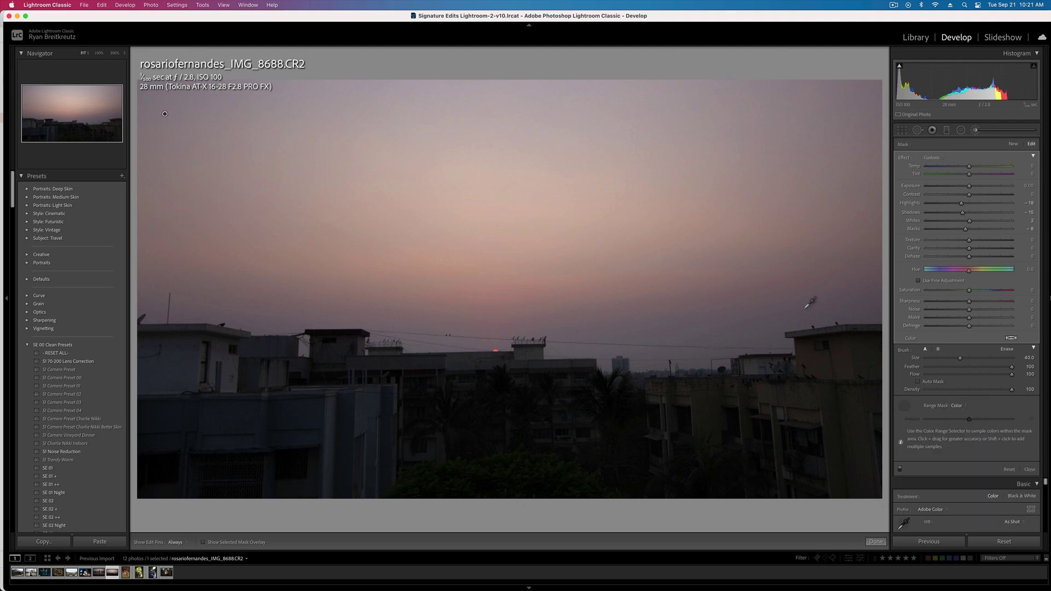
left_click(614, 219)
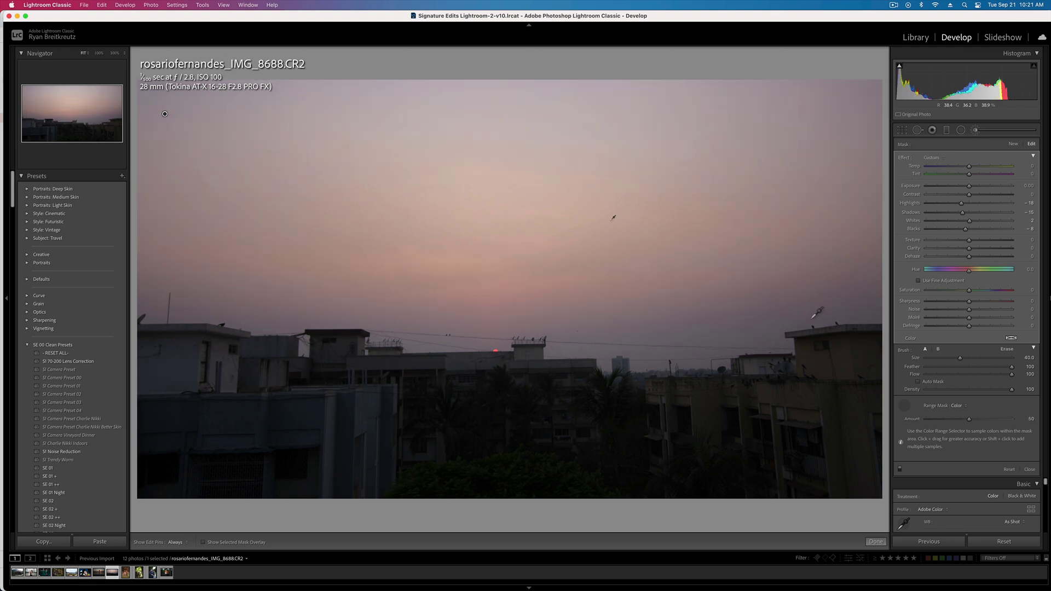
key("o")
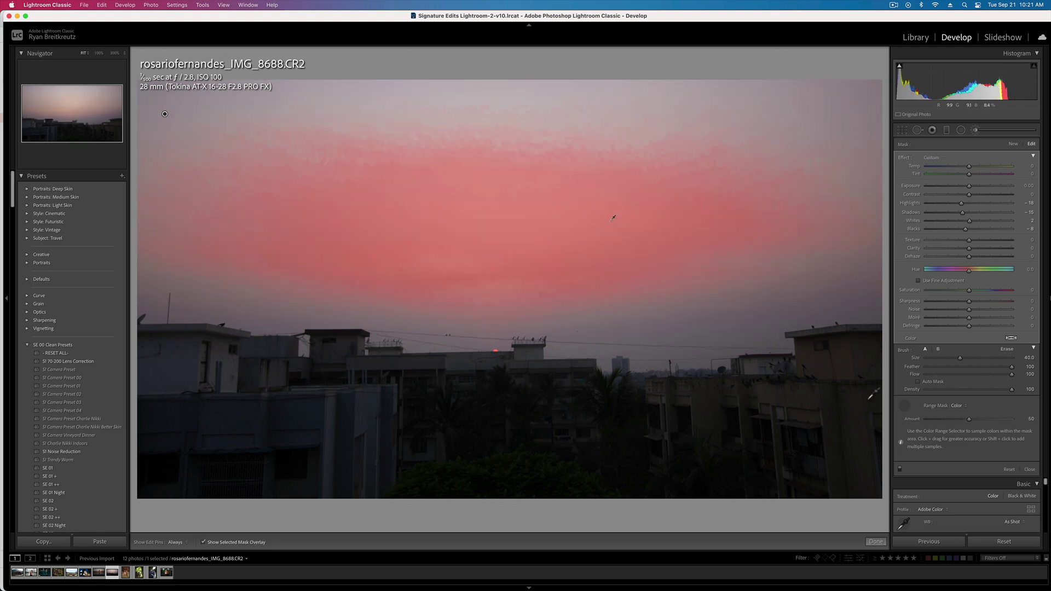
left_click(689, 106, "shift")
left_click(604, 160, "shift")
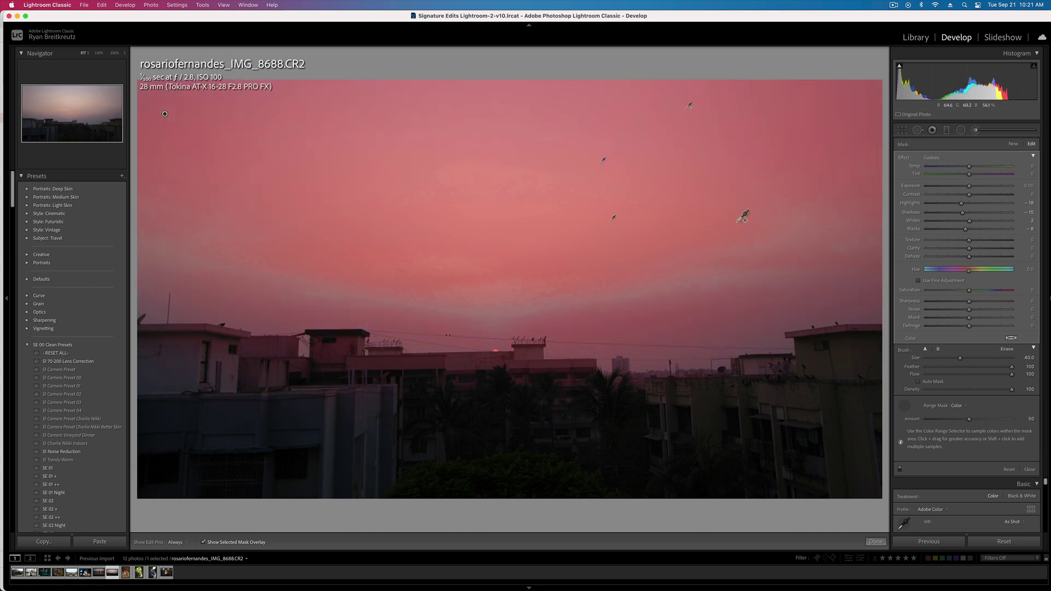
left_click(783, 210, "shift")
left_click(524, 287, "shift")
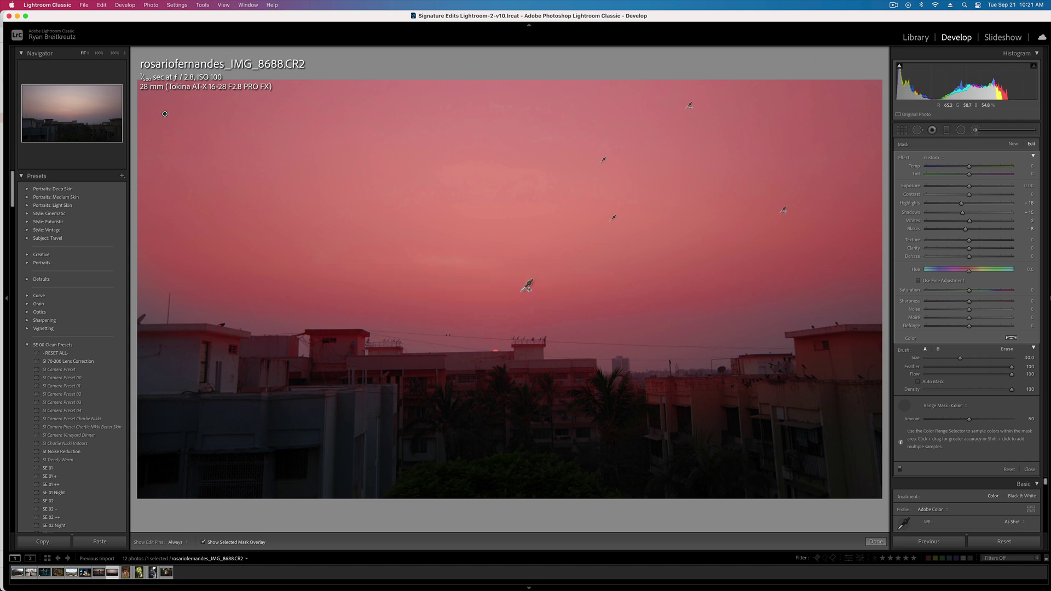
Step: Tint the sky mask toward magenta and switch its Range Mask to Luminance, excluding the darkest tones
key("o")
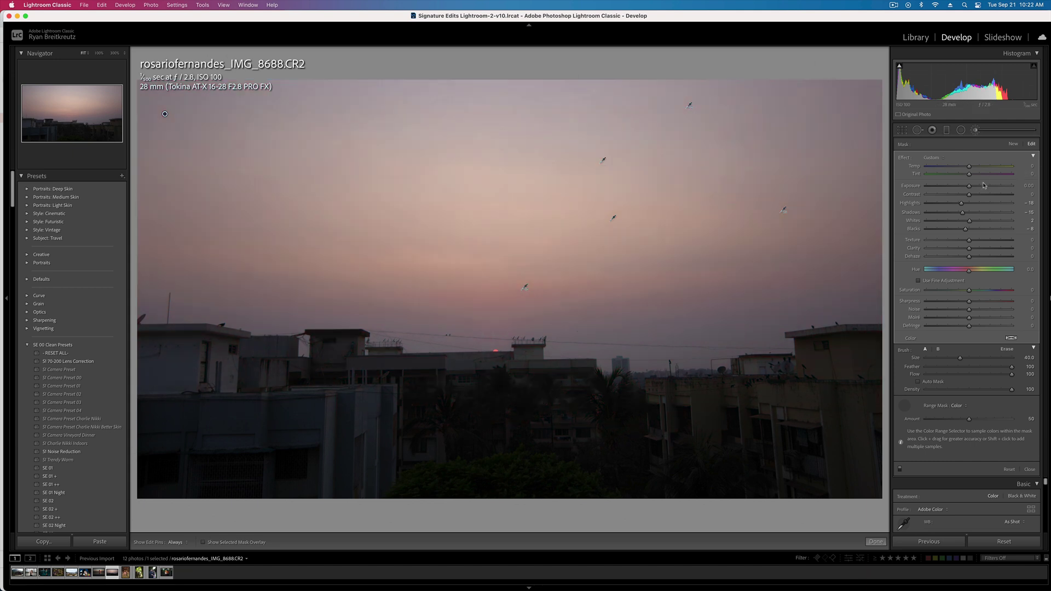
mouse_move(968, 174)
left_mouse_down()
mouse_move(1013, 177)
mouse_move(973, 173)
left_mouse_up()
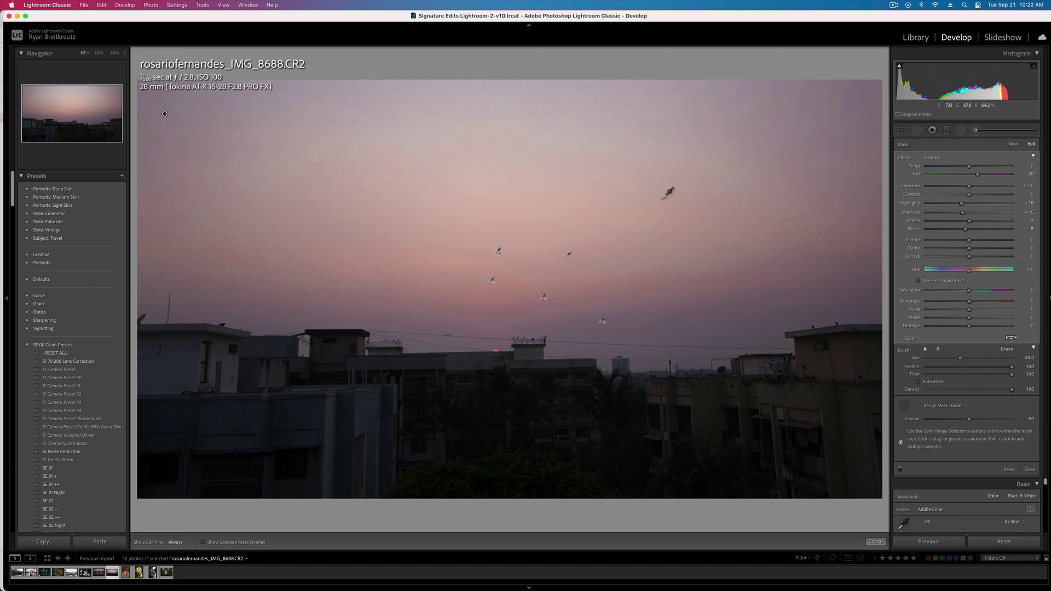
left_click(634, 141, "shift")
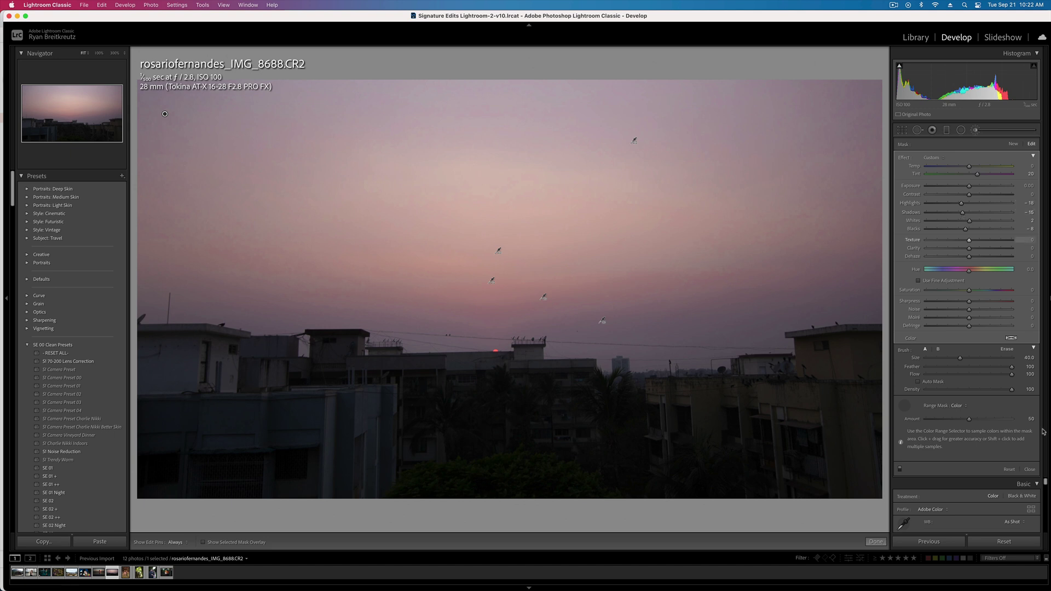
left_click(956, 405)
left_click(967, 414)
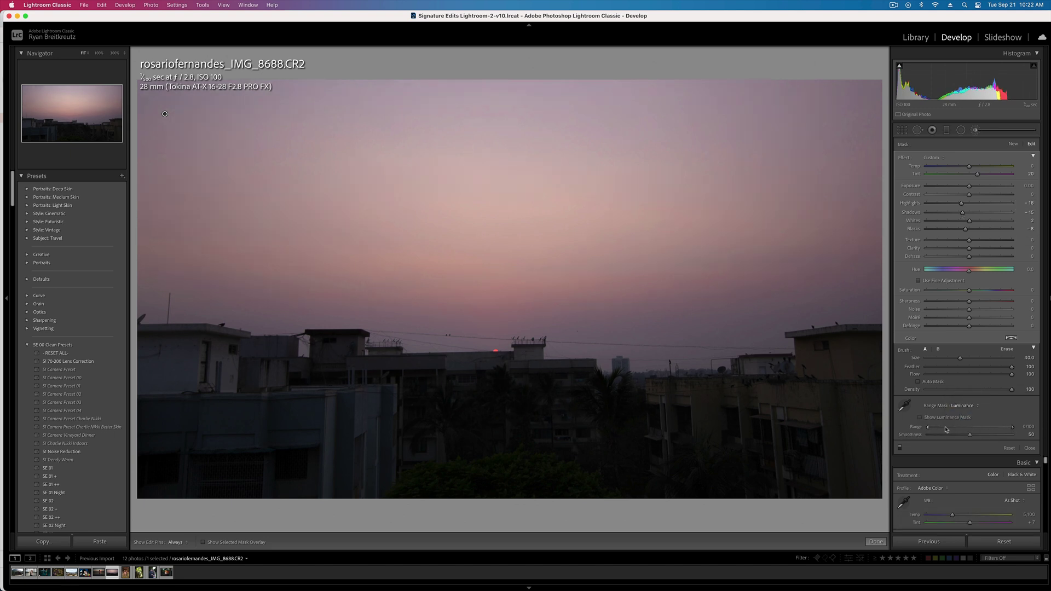
left_click_drag(946, 430, 977, 430)
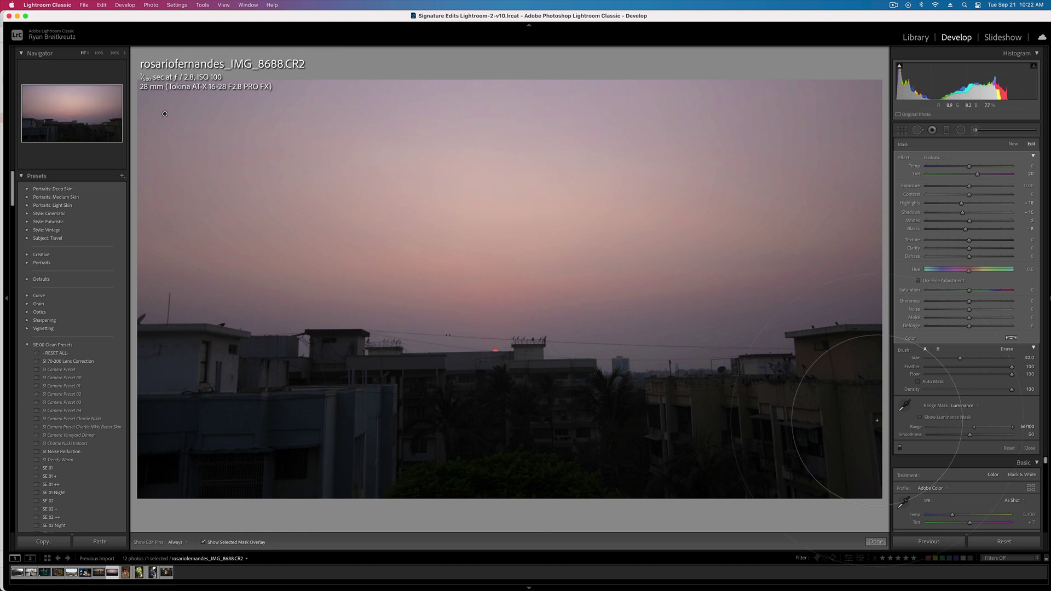
key("o")
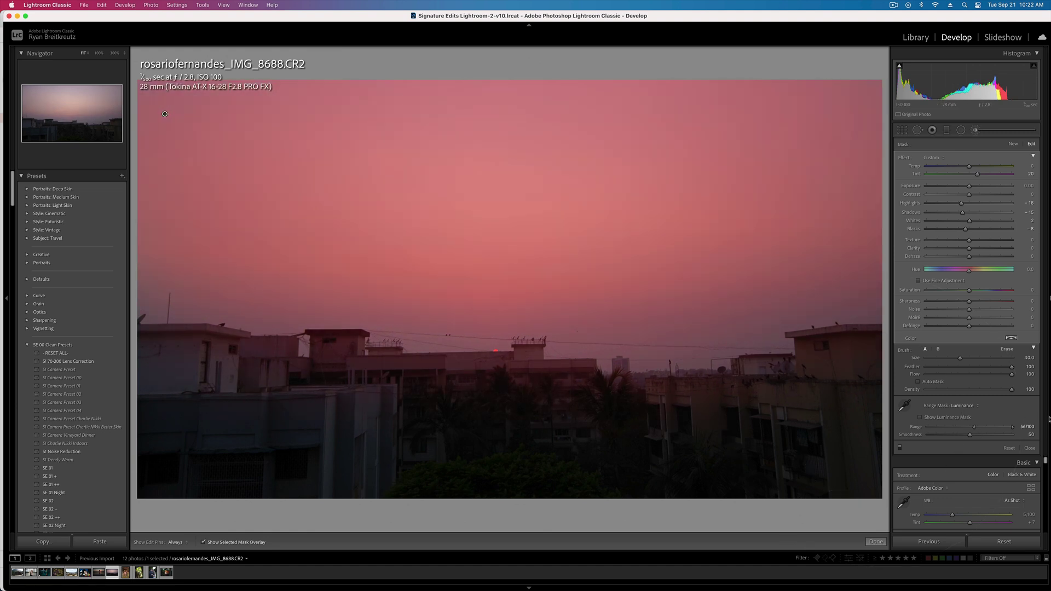
Step: Set the luminance range to 76/100 and the sky mask Tint to 67
left_click_drag(996, 429, 997, 429)
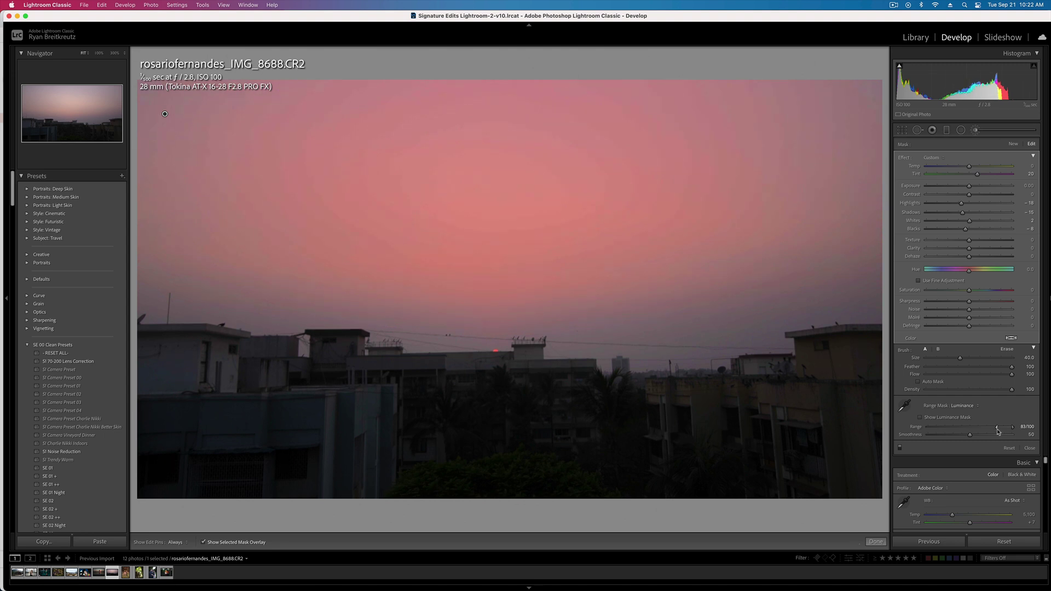
key("o")
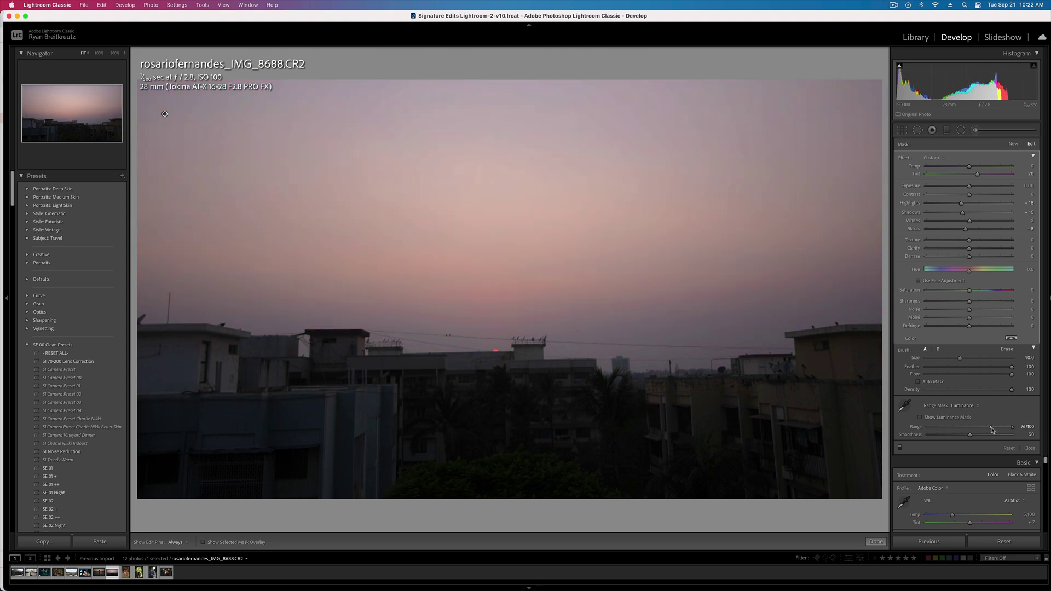
left_click_drag(977, 174, 991, 175)
left_click(998, 175)
Step: Darken the sky mask's exposure, add Dehaze 13, and set overall Exposure to +0.48
left_click_drag(969, 186, 961, 188)
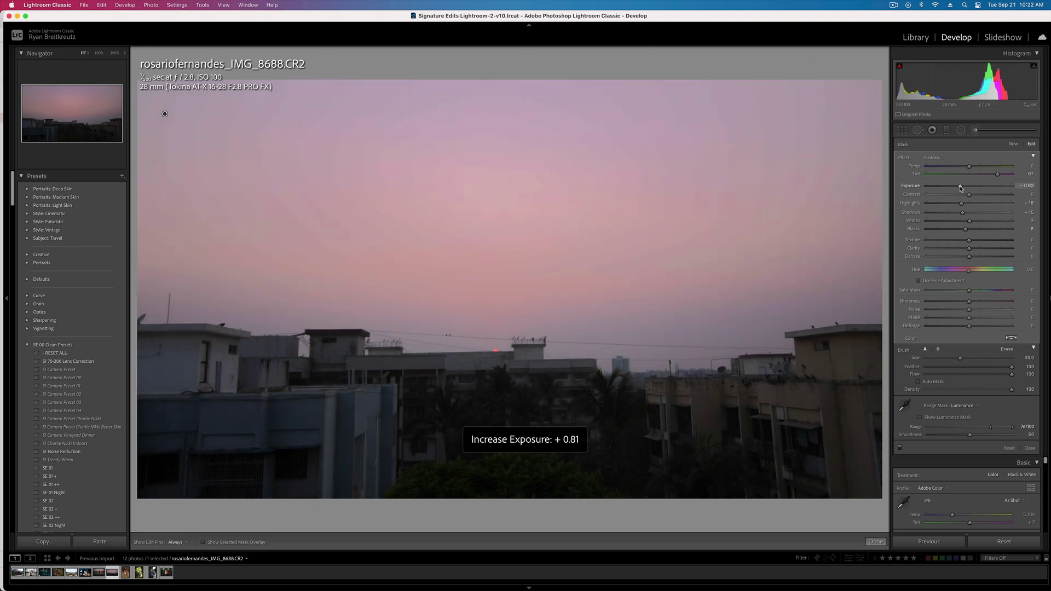
key("minus")
key("minus")
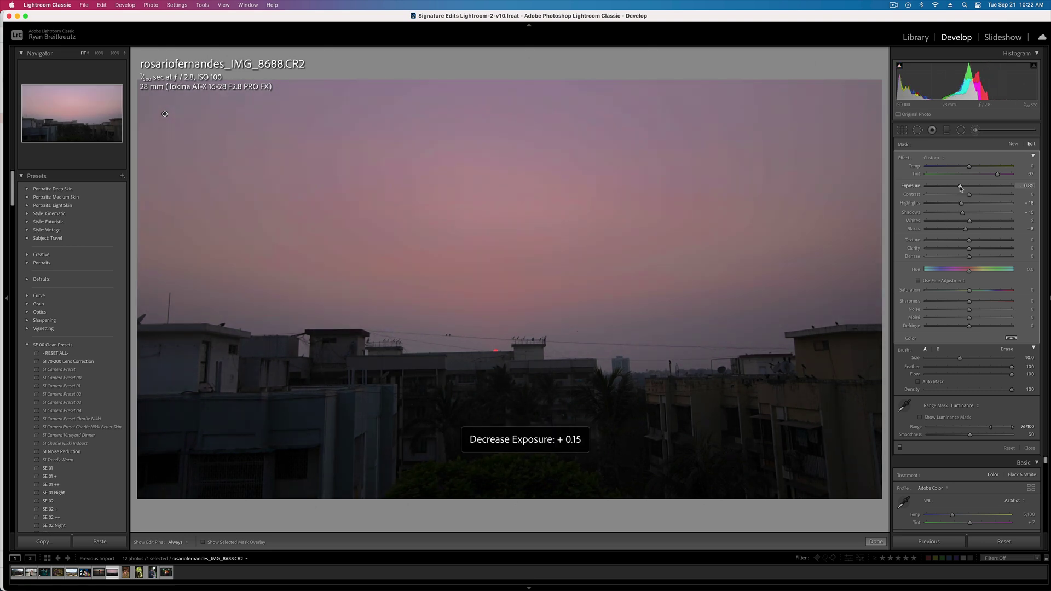
key("equal")
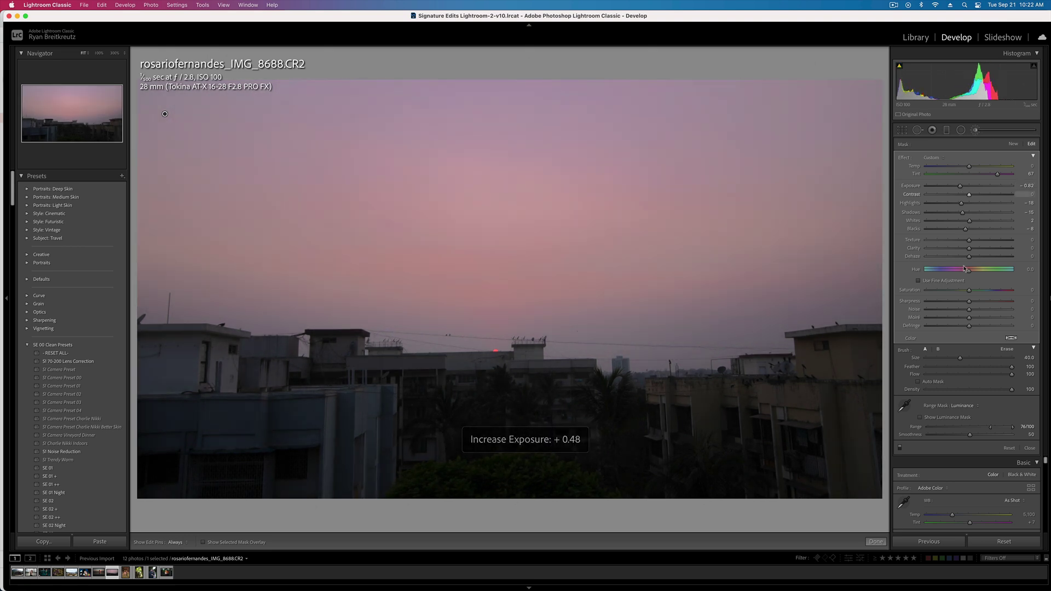
left_click(981, 257)
left_click_drag(981, 258, 971, 258)
Step: Paint a brush mask over the buildings along the bottom and brighten it
scroll(971, 258, "down", 10)
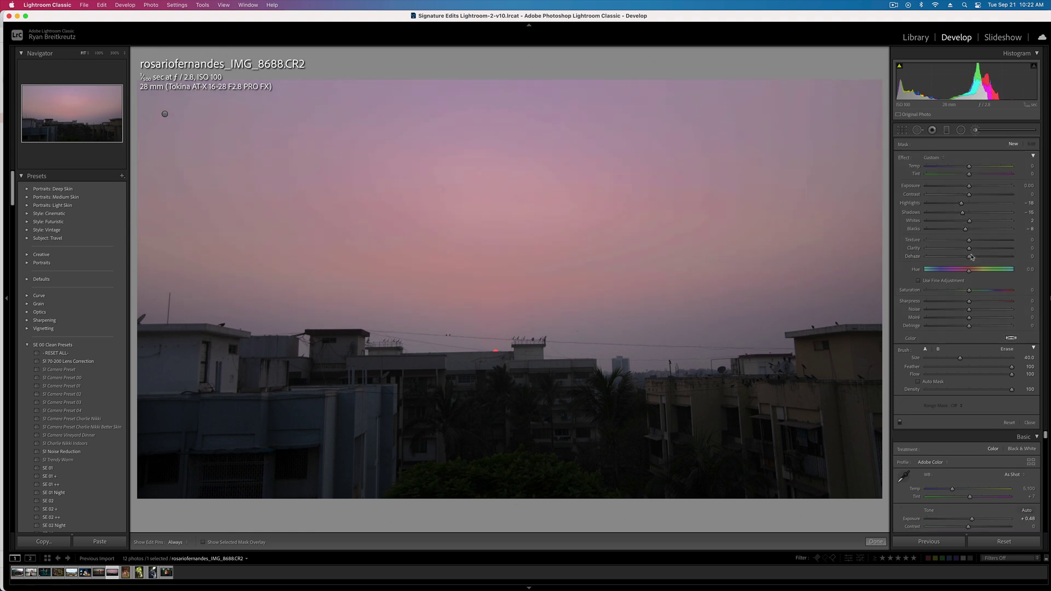
key("h")
mouse_move(207, 432)
left_mouse_down()
mouse_move(180, 432)
mouse_move(652, 455)
mouse_move(794, 449)
left_mouse_up()
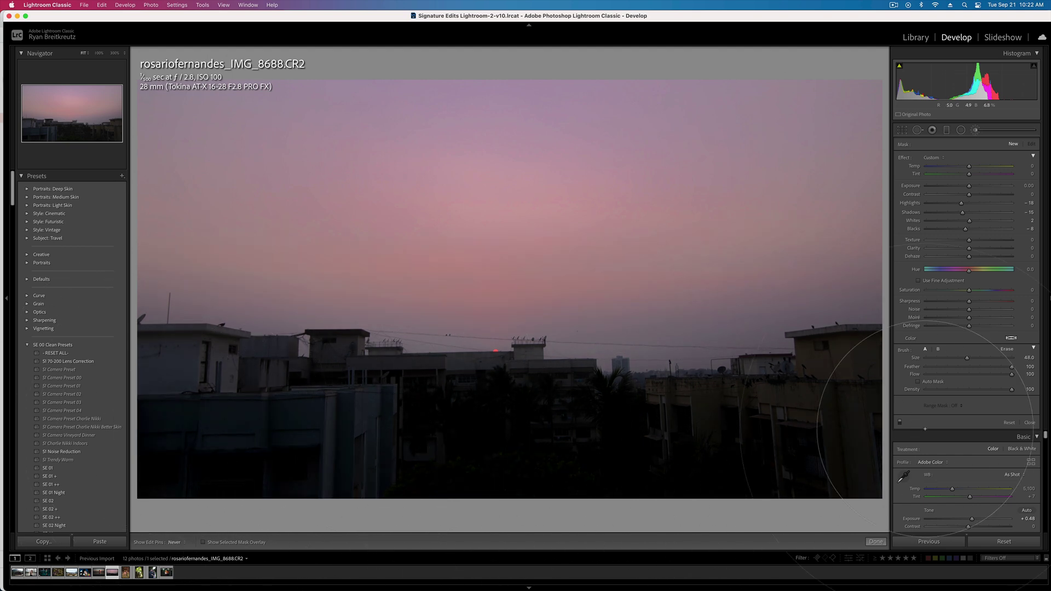
key("h")
left_click_drag(969, 185, 989, 189)
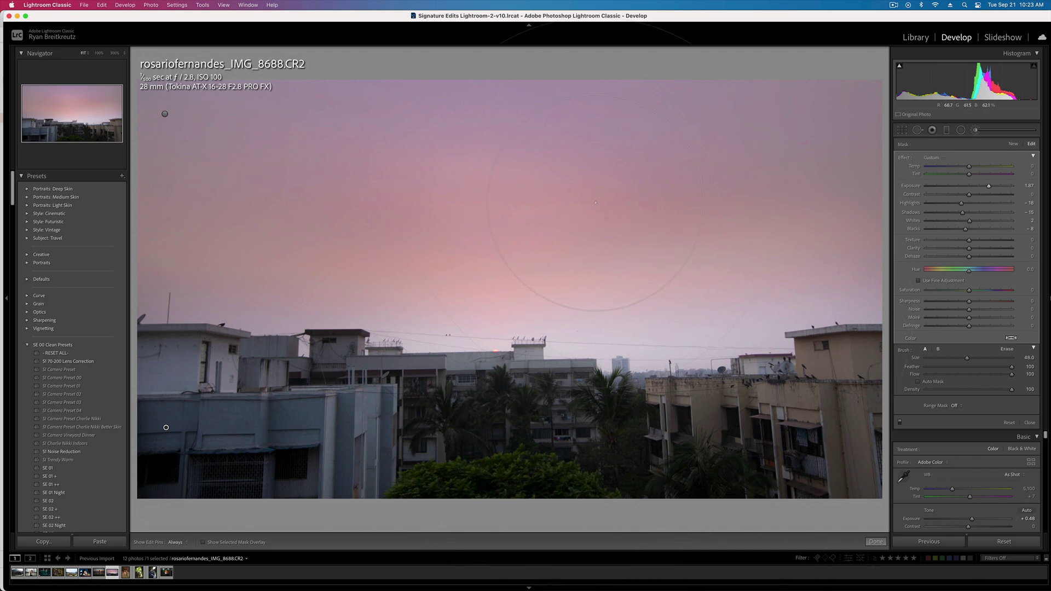
Step: Delete the buildings brush mask, raise overall Exposure to +0.81 and close the brush
key("Delete")
key("equal")
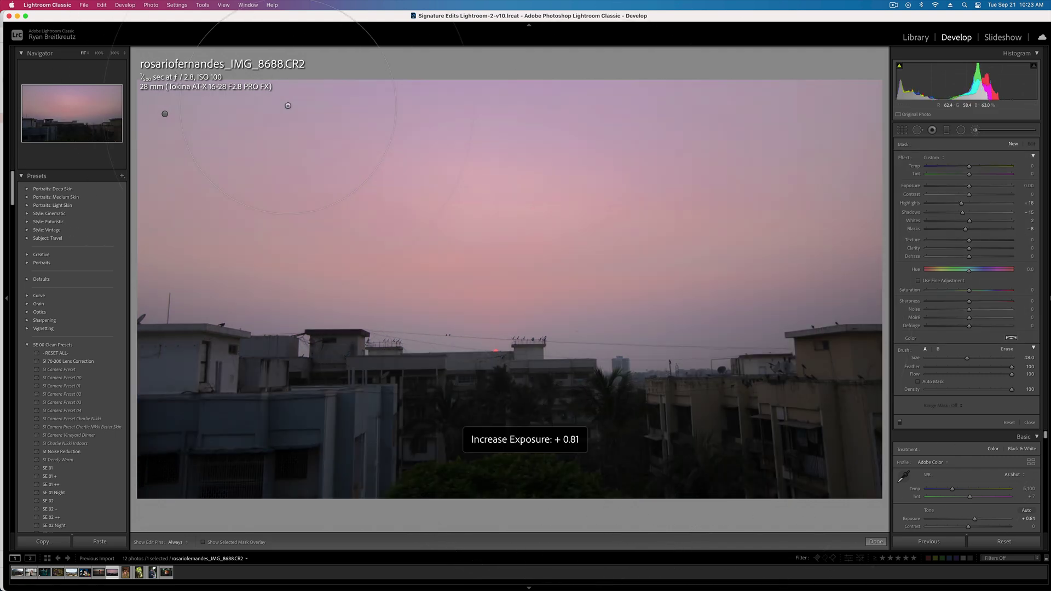
key("k")
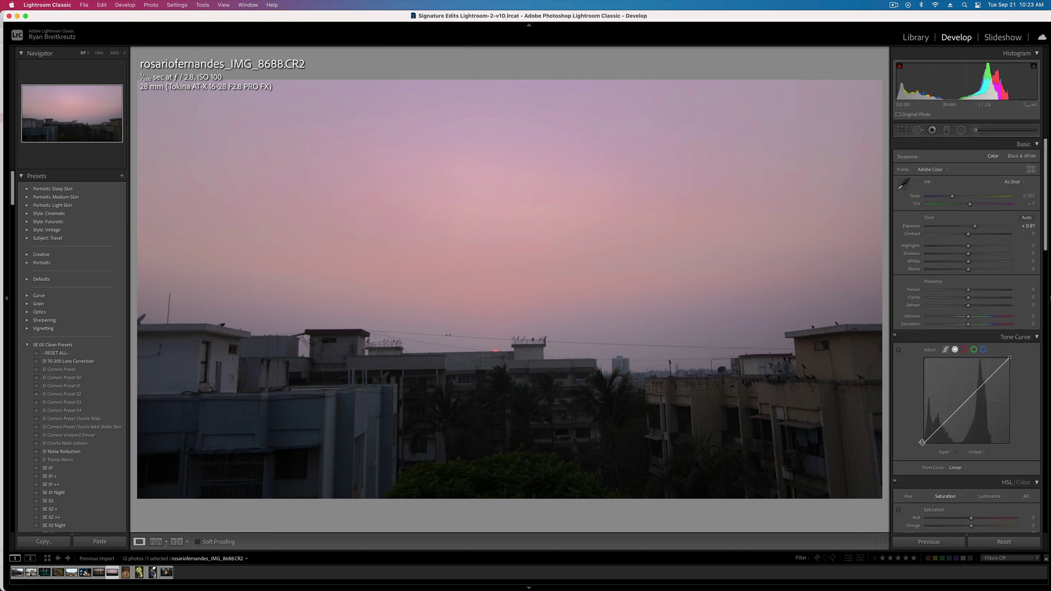
Step: Lift the tone curve's black point, lower its white point and add a darkening midtone point
mouse_move(922, 442)
left_mouse_down()
mouse_move(923, 423)
mouse_move(923, 432)
left_mouse_up()
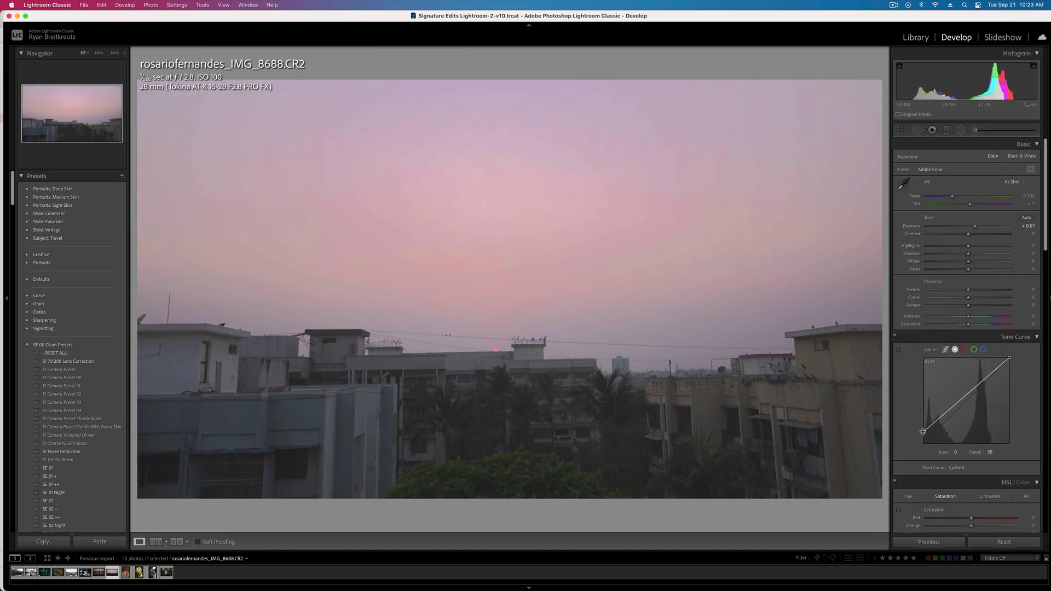
left_click_drag(1009, 359, 1010, 361)
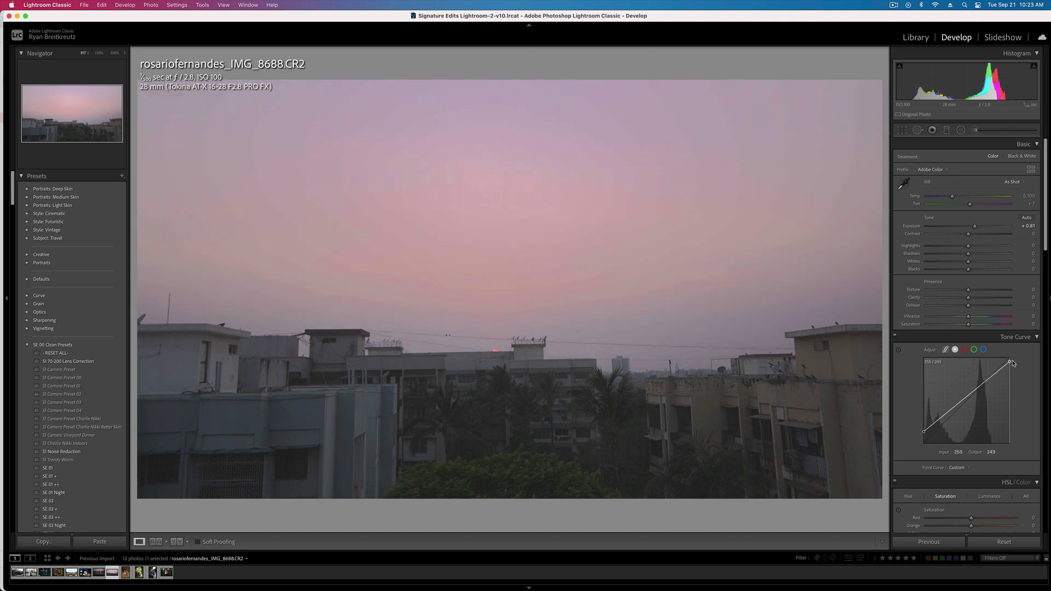
left_click_drag(951, 412, 979, 398)
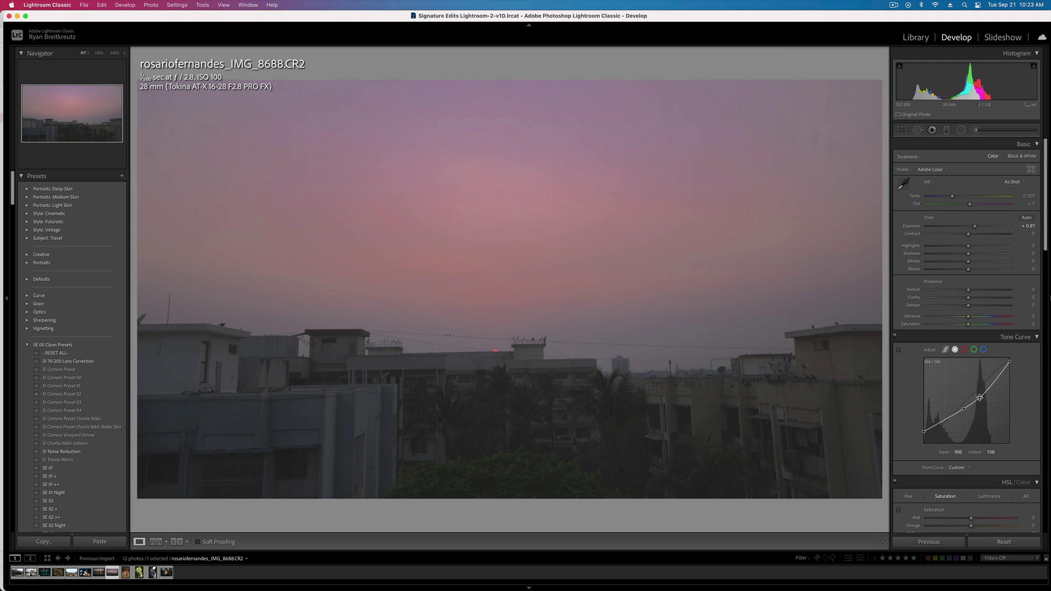
Step: Set overall Exposure to +1.14, nudge the curve's black point, and compare with the Before view
key("super+comma")
key("super+period")
key("super+period")
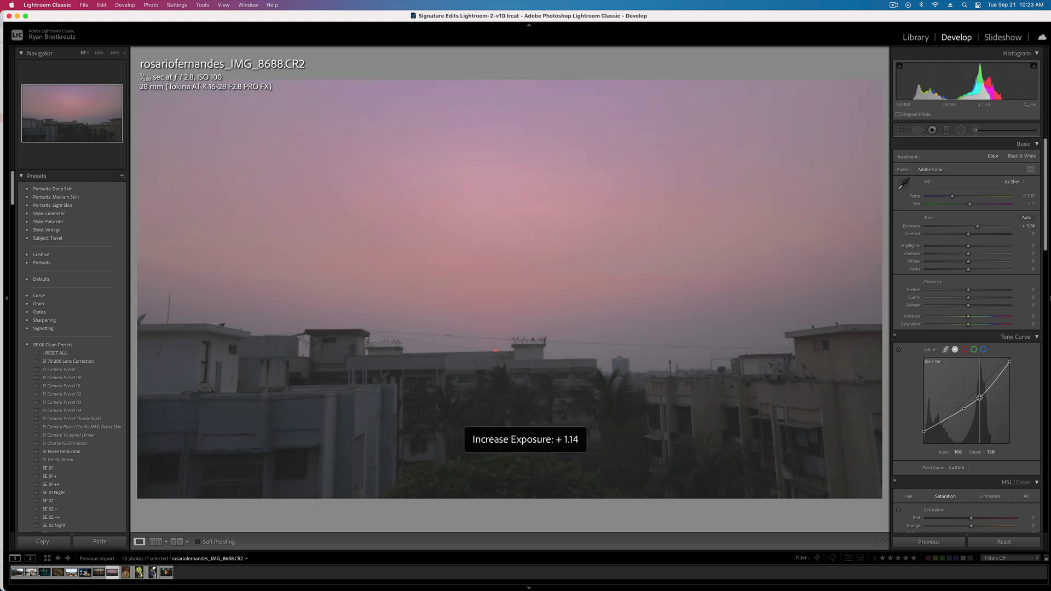
left_click_drag(925, 431, 936, 434)
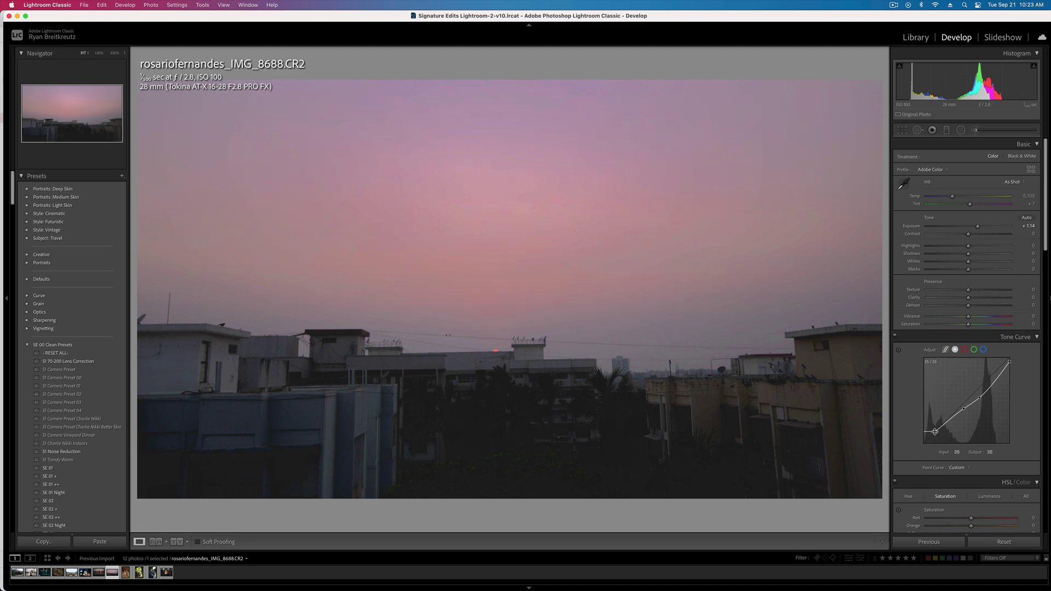
key("minus")
key("equal")
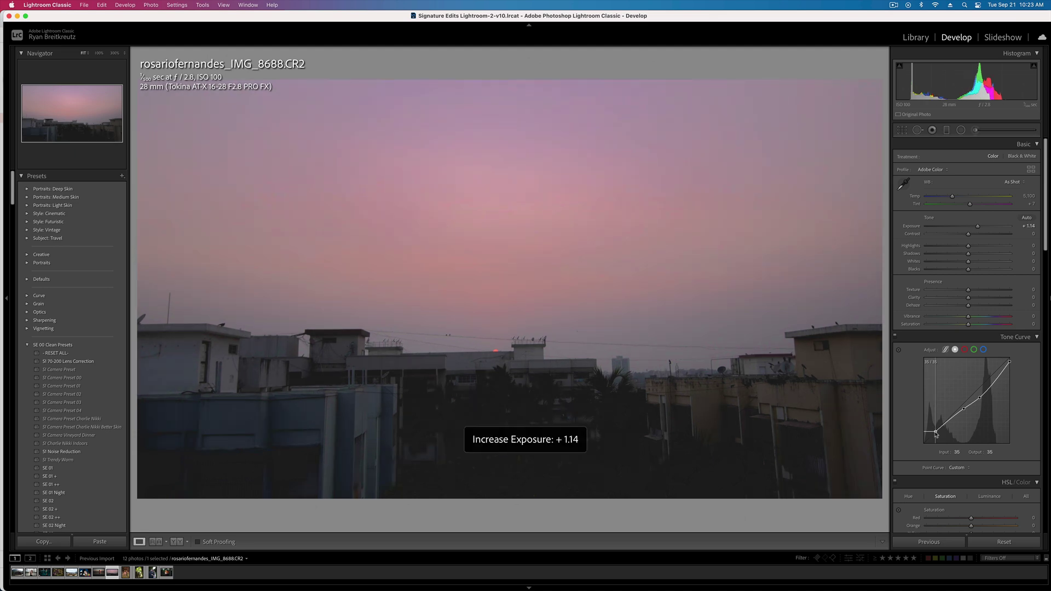
key("backslash")
key("backslash")
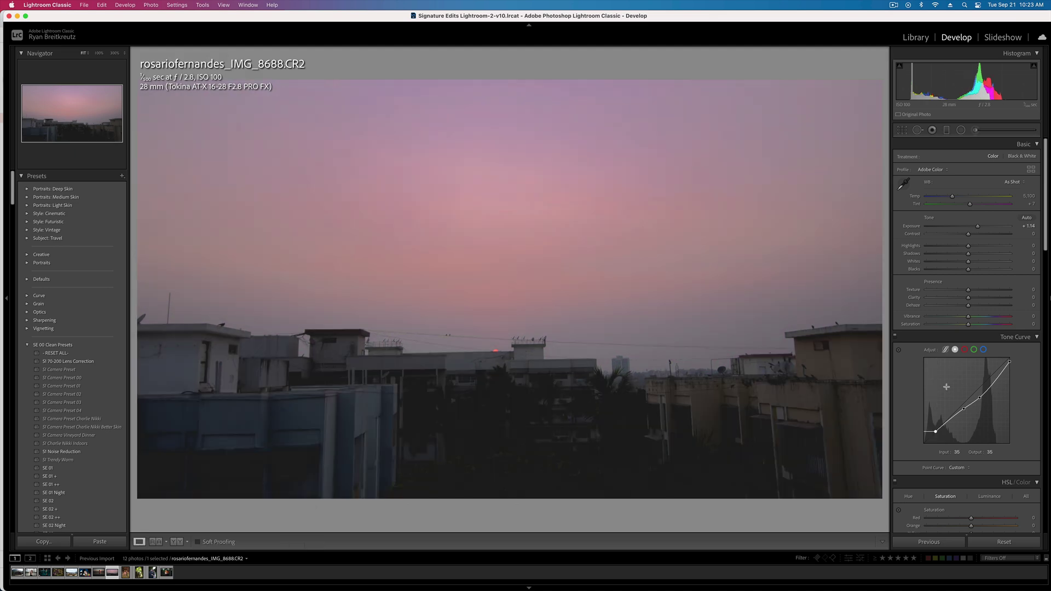
scroll(975, 383, "down", 10)
Step: Grade the midtones warm orange and the shadows cyan, then move to the next photo, IMG_6674.CR2
left_click_drag(966, 256, 968, 257)
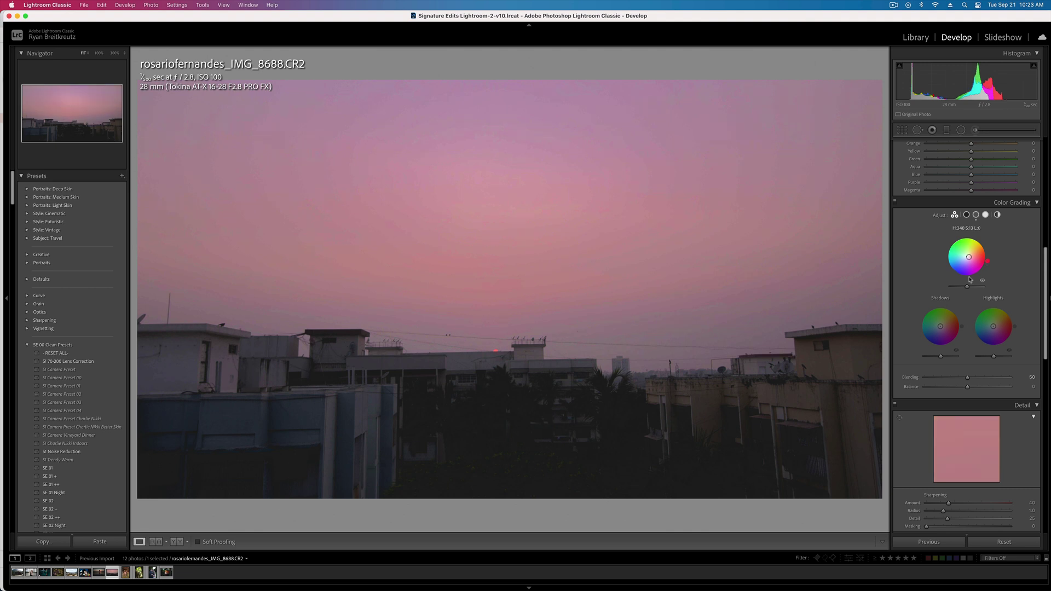
left_click_drag(940, 319, 941, 323)
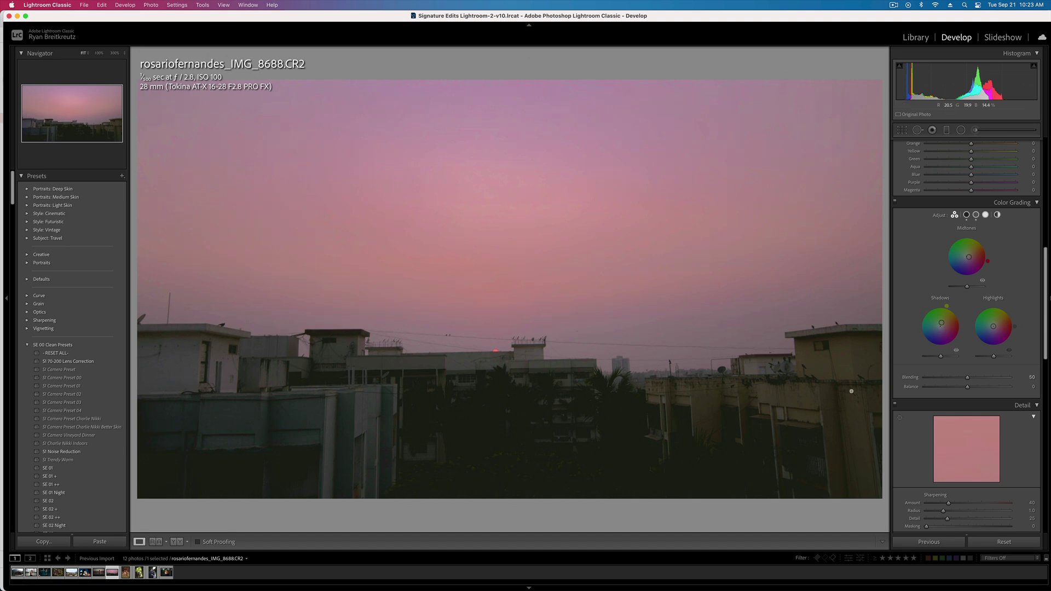
key("Right")
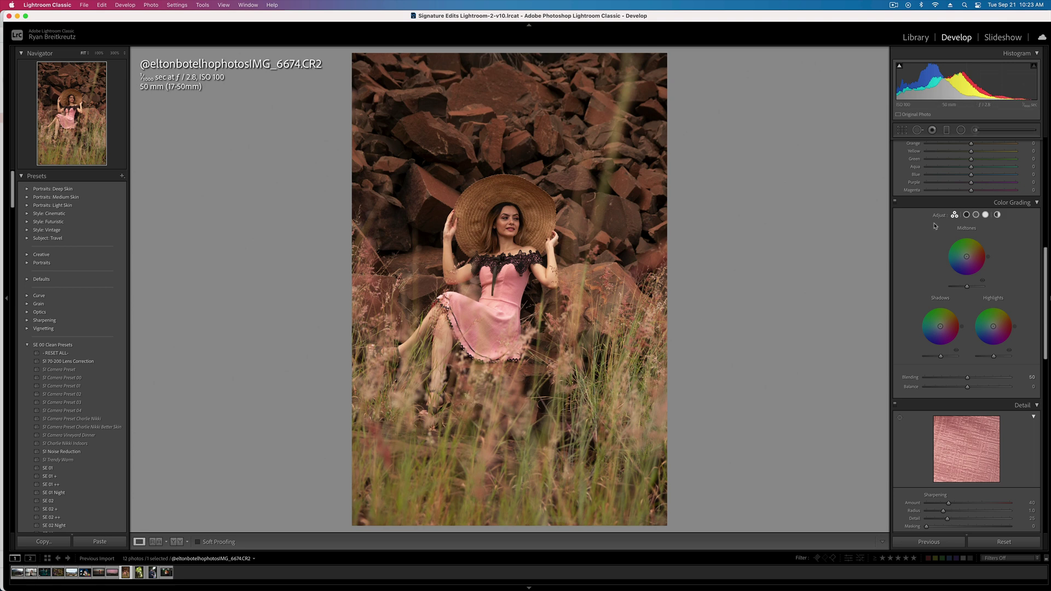
Step: Draw a radial filter around the woman and stretch it wider and taller
scroll(966, 239, "up", 1)
scroll(967, 239, "up", 3)
left_click(960, 130)
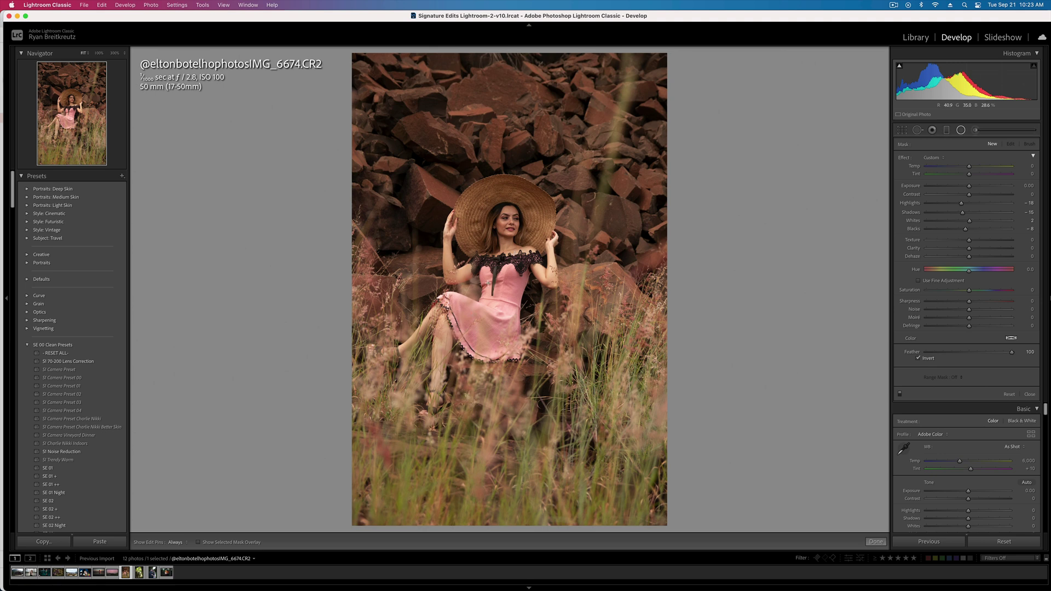
left_click_drag(487, 283, 614, 464)
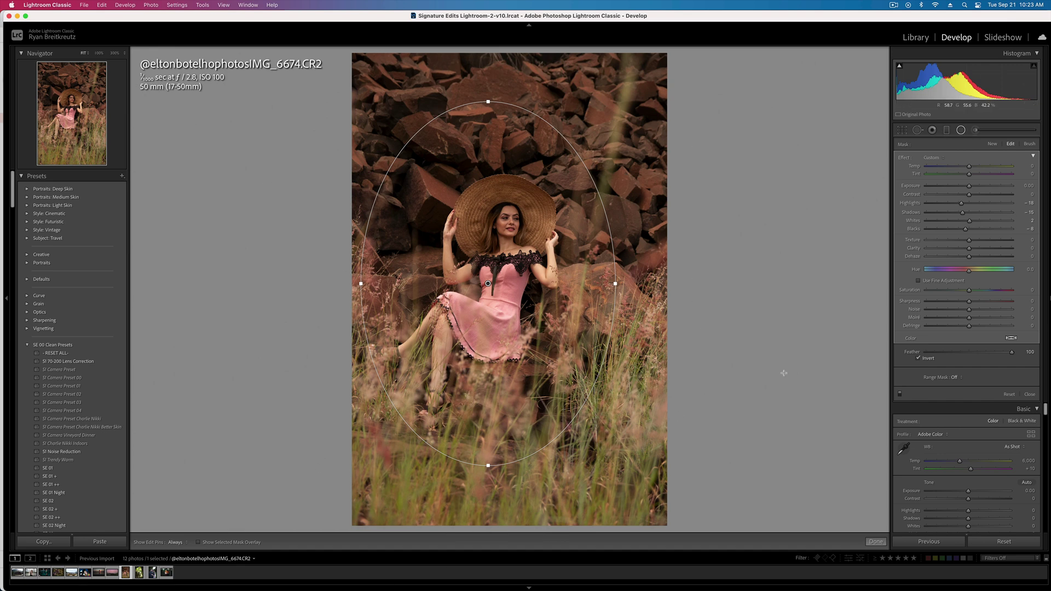
left_click_drag(969, 186, 954, 185)
key("apostrophe")
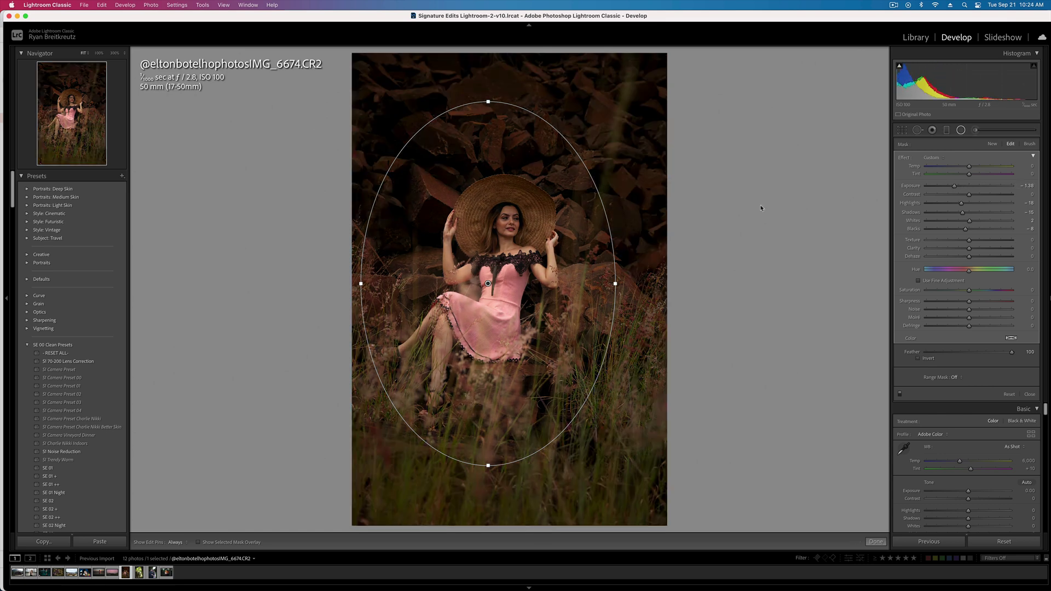
left_click_drag(612, 285, 664, 284)
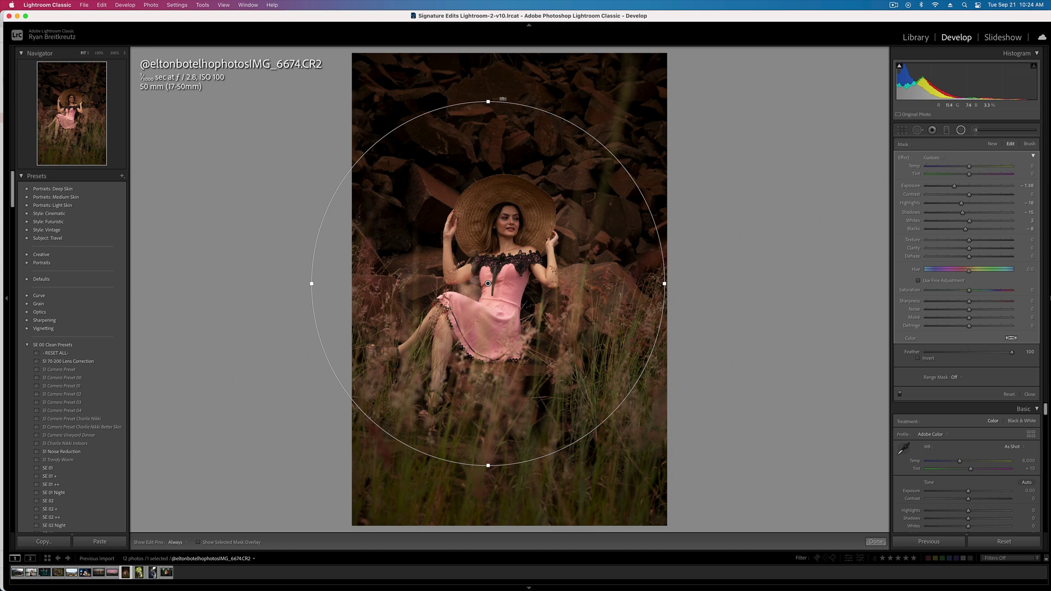
left_click_drag(492, 102, 493, 47)
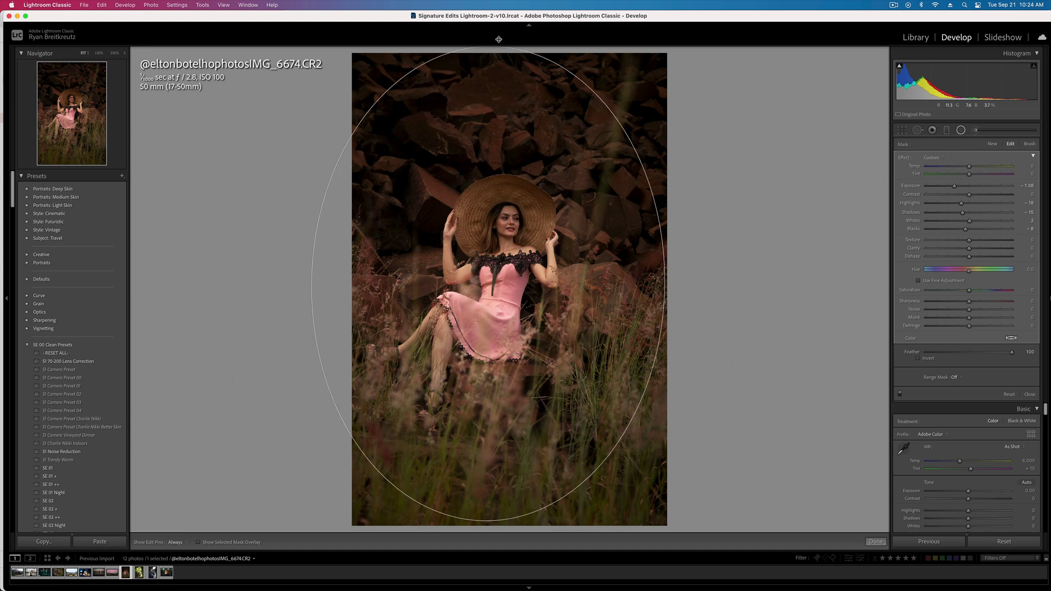
Step: Reset the radial mask, set its Exposure to 0.38, invert it, and drop overall Exposure to -0.66
left_click(902, 158, "alt")
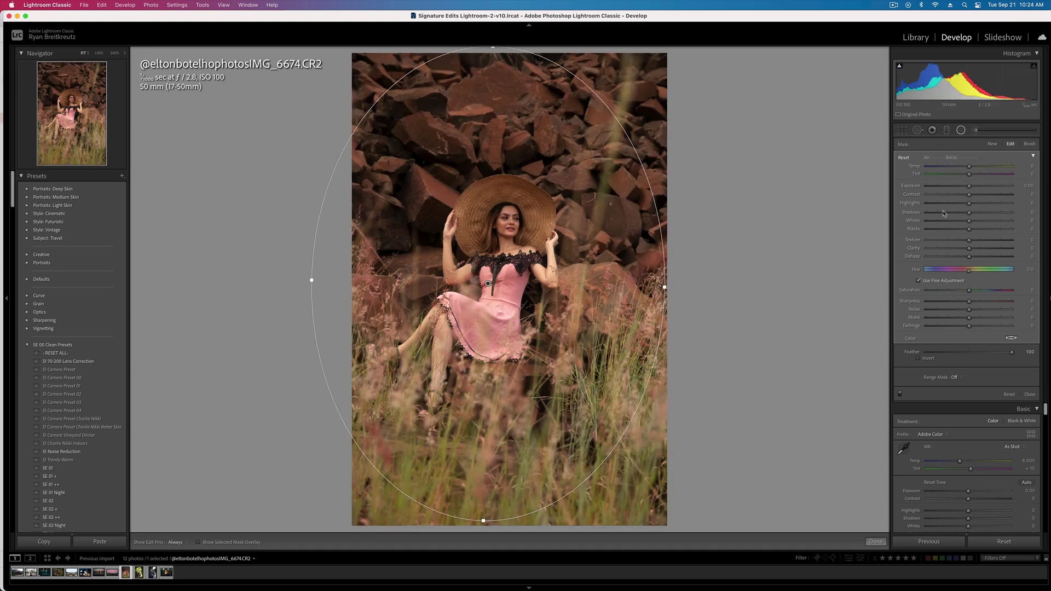
left_click_drag(969, 194, 948, 196)
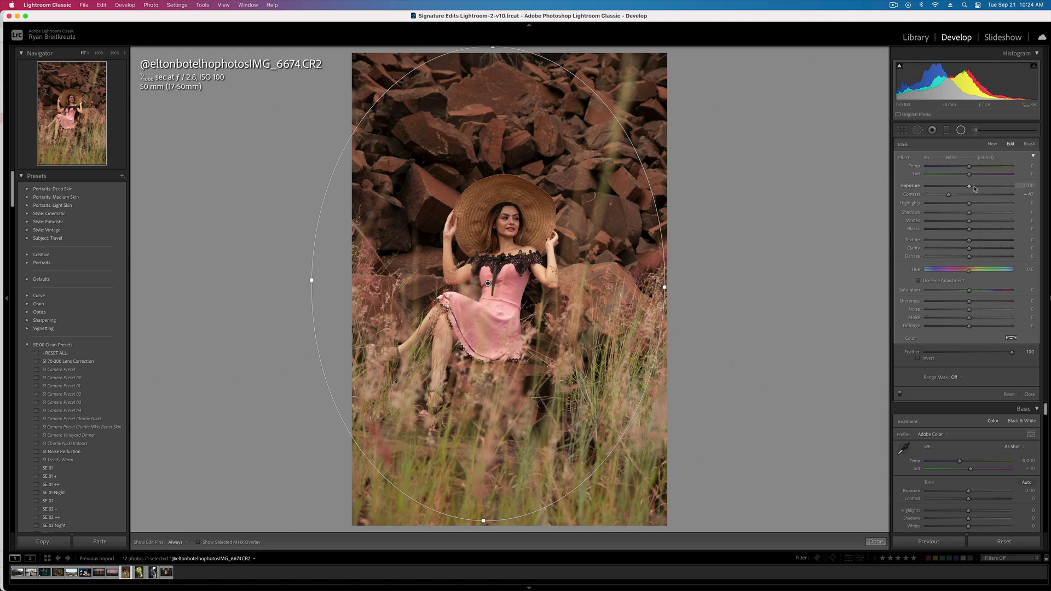
left_click(973, 187)
key("apostrophe")
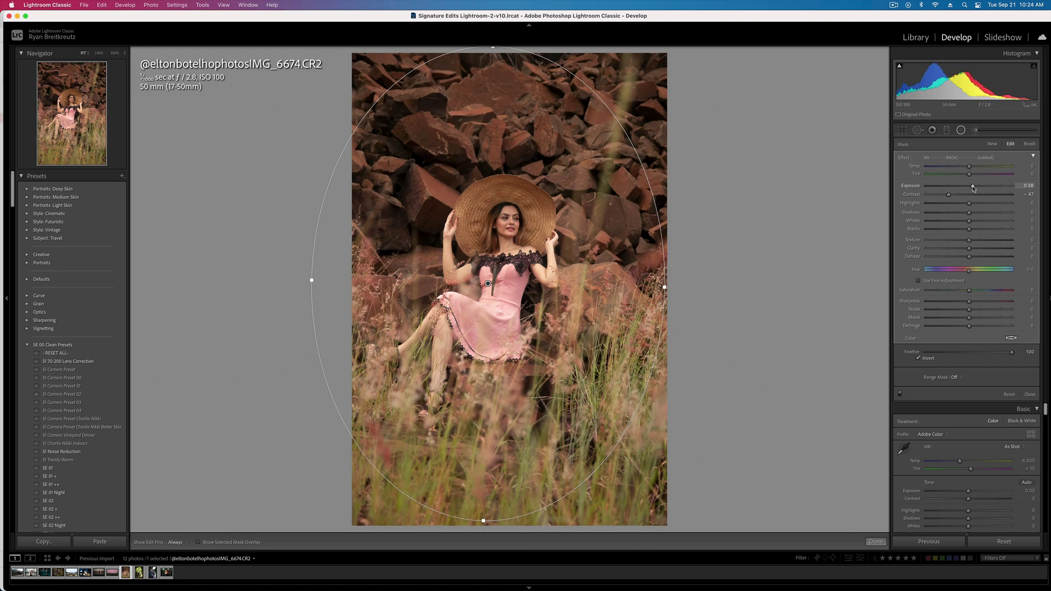
key("minus")
key("minus")
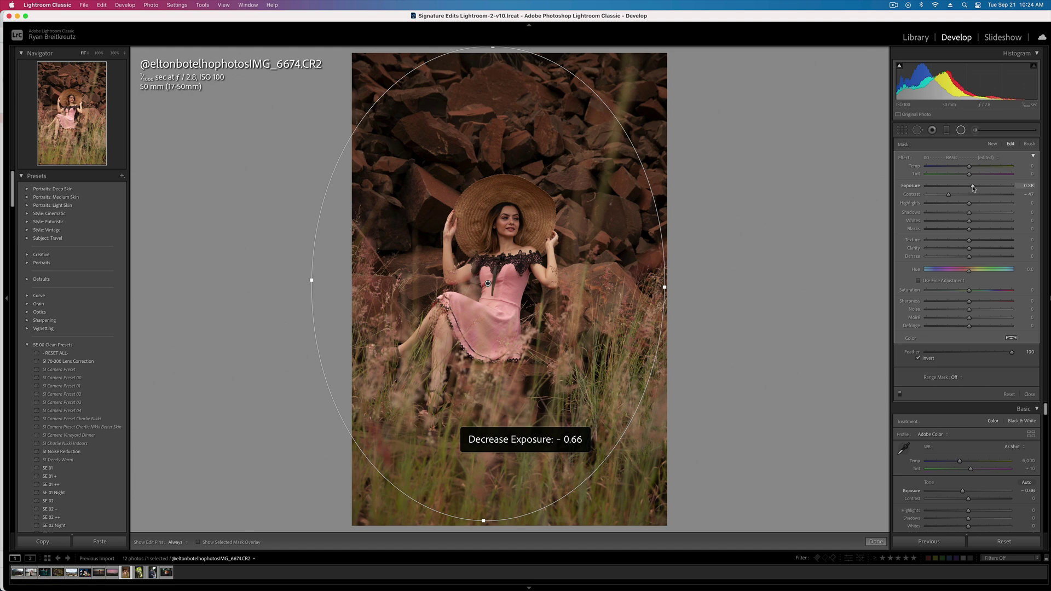
Step: Reposition the radial mask and set its Contrast -100, Whites -27 and Blacks 28
left_click_drag(488, 284, 501, 269)
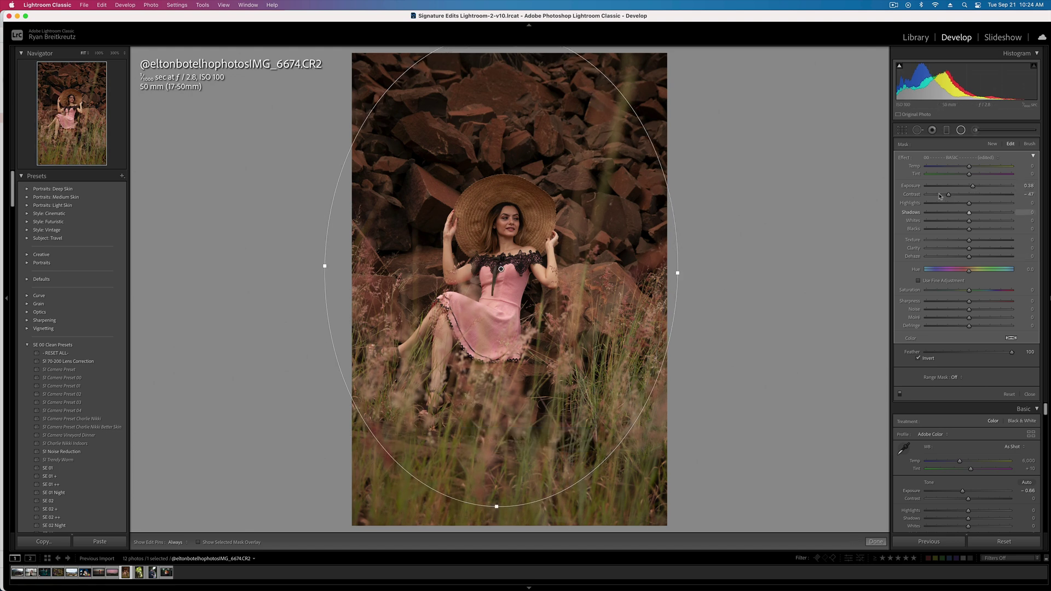
left_click_drag(940, 196, 923, 196)
left_click_drag(957, 228, 956, 205)
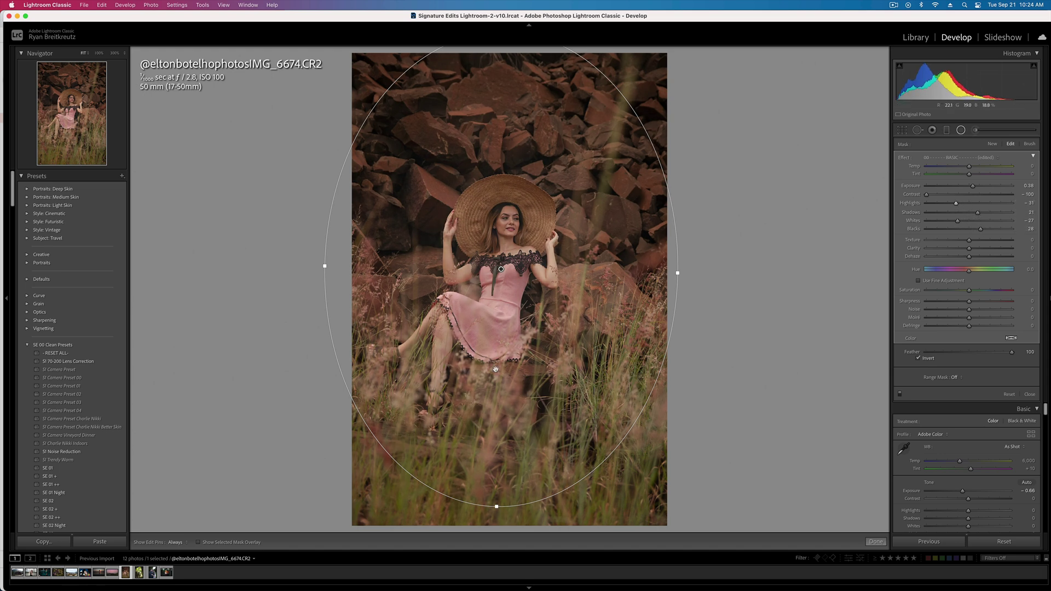
left_click_drag(495, 368, 497, 356)
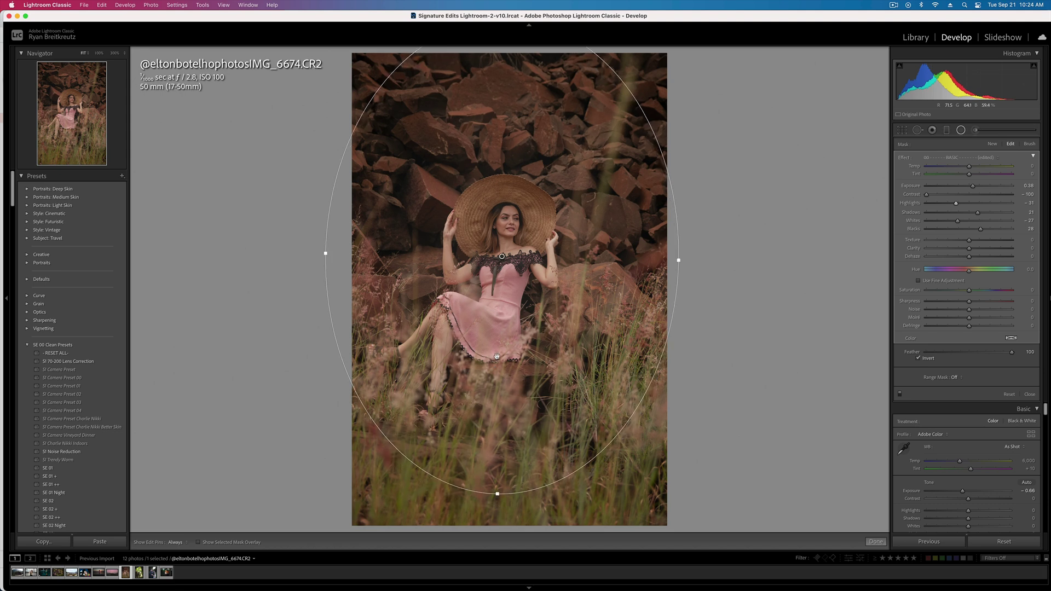
key("shift+m")
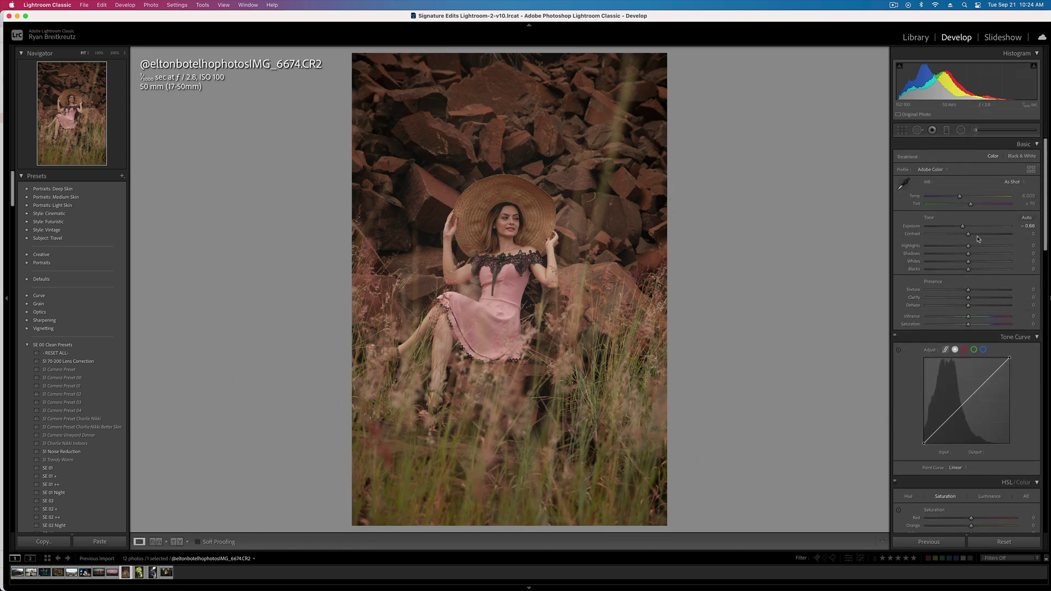
Step: Raise overall contrast and add a slightly brightened radial filter around the woman's head
left_click_drag(969, 233, 999, 238)
left_click(963, 127)
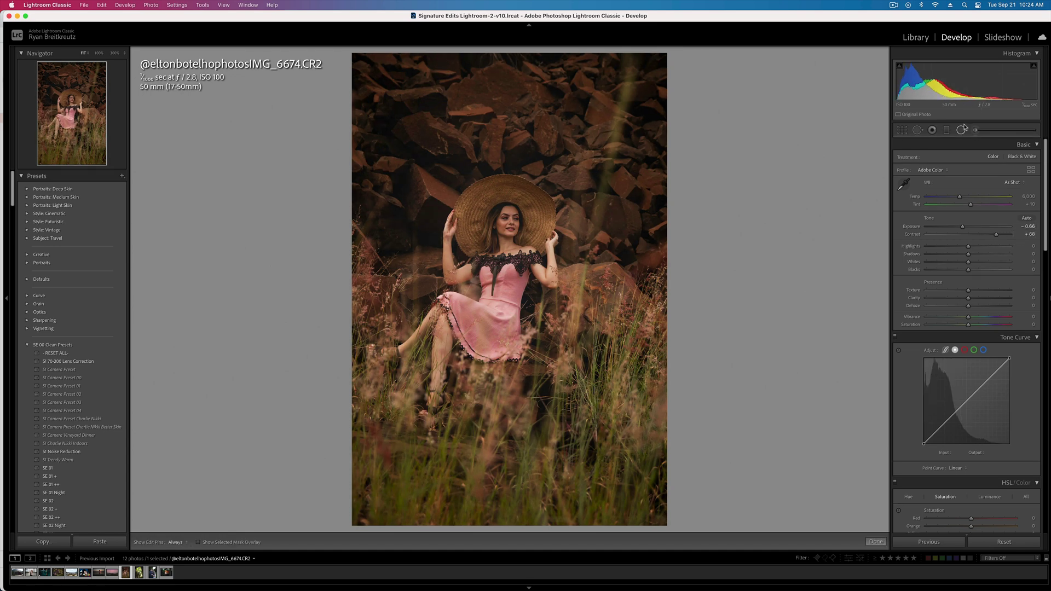
key("alt")
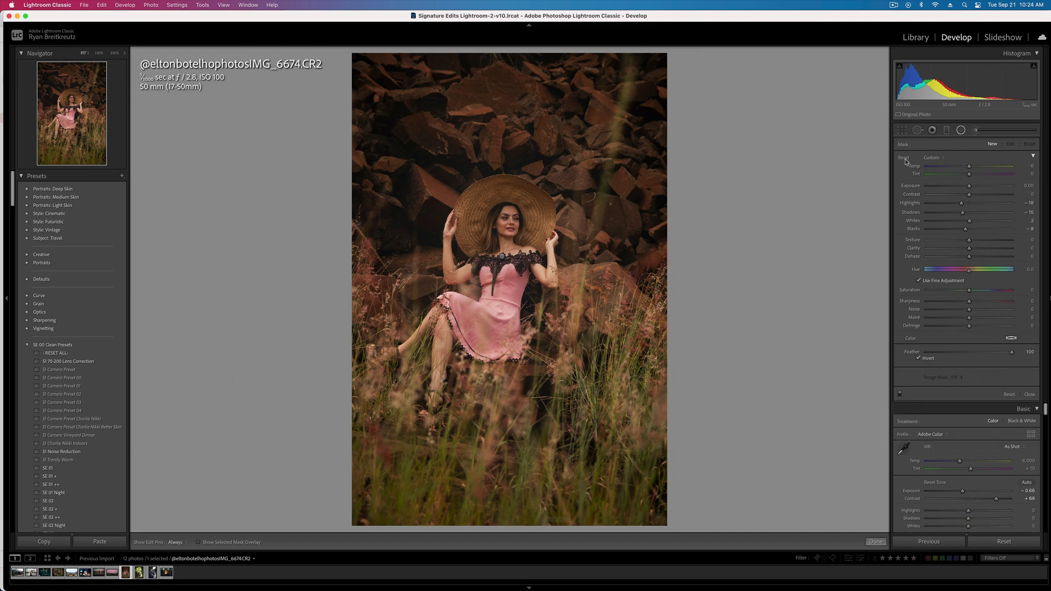
left_click_drag(482, 214, 547, 292)
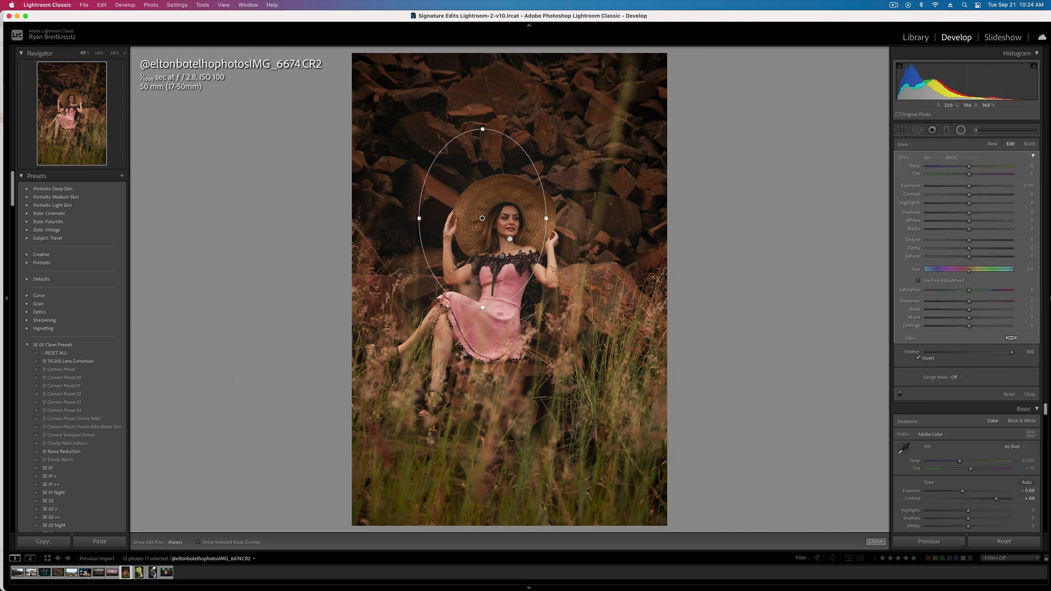
left_click_drag(507, 225, 530, 236)
left_click_drag(969, 186, 976, 189)
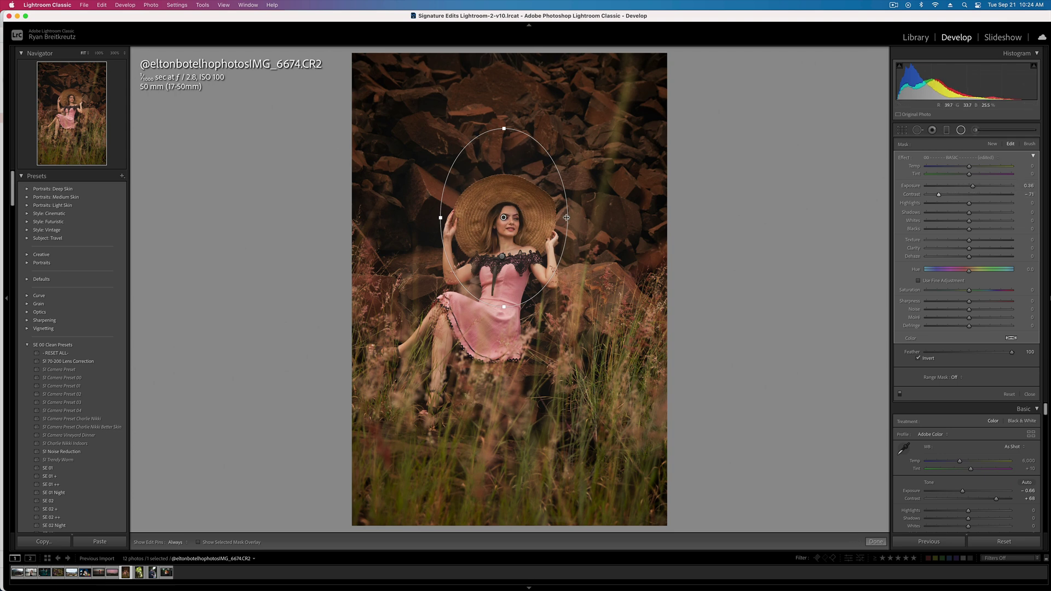
left_click_drag(525, 238, 525, 245)
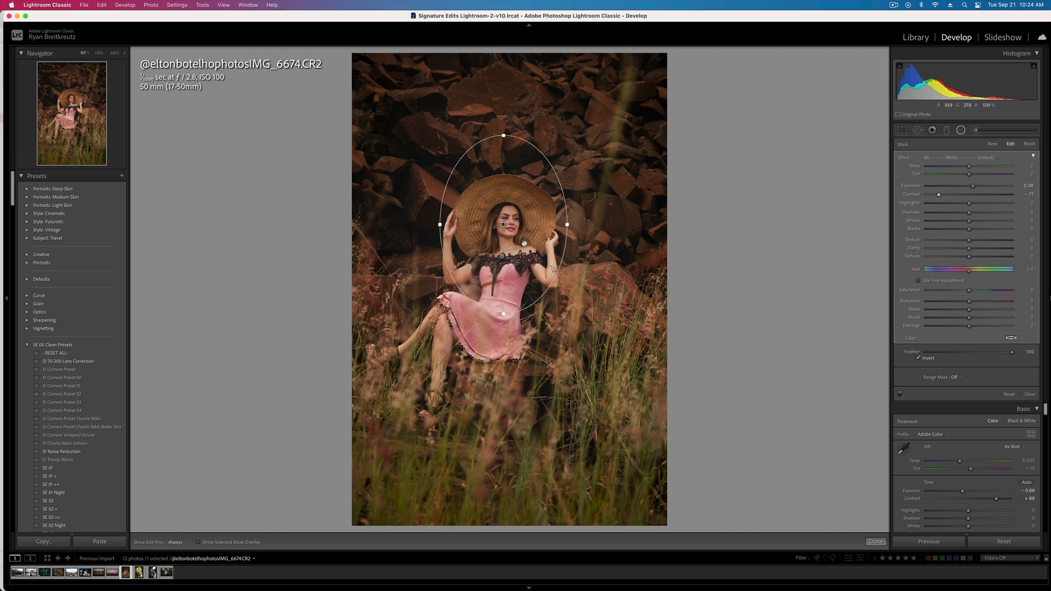
key("shift+m")
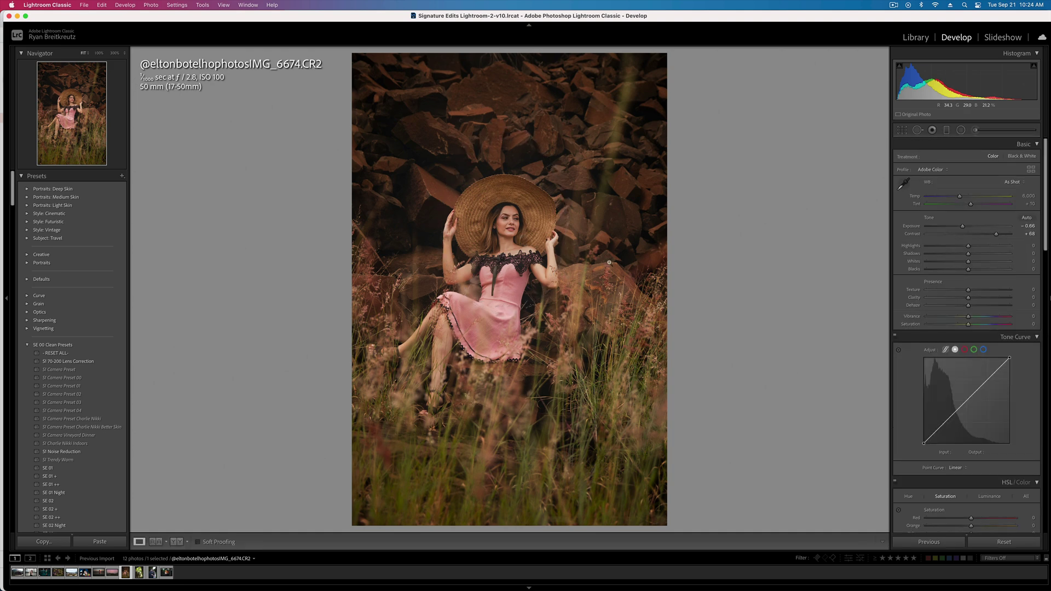
Step: Compare with the original, then set the sun flare to Exposure -0.27 and overall Exposure to -0.20
key("backslash")
key("backslash")
key("backslash")
key("backslash")
key("bracketright")
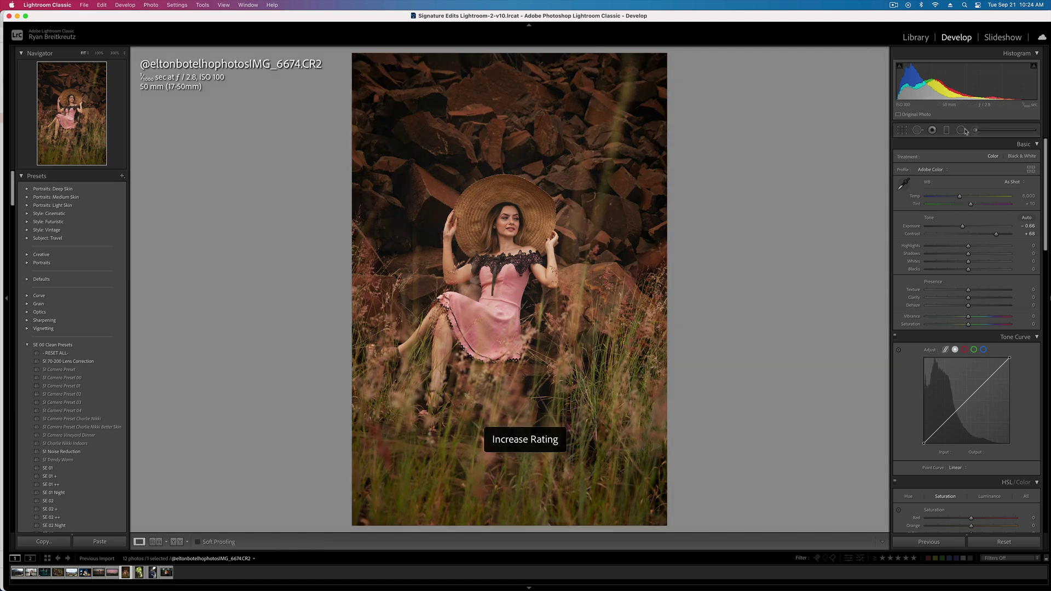
left_click(964, 131)
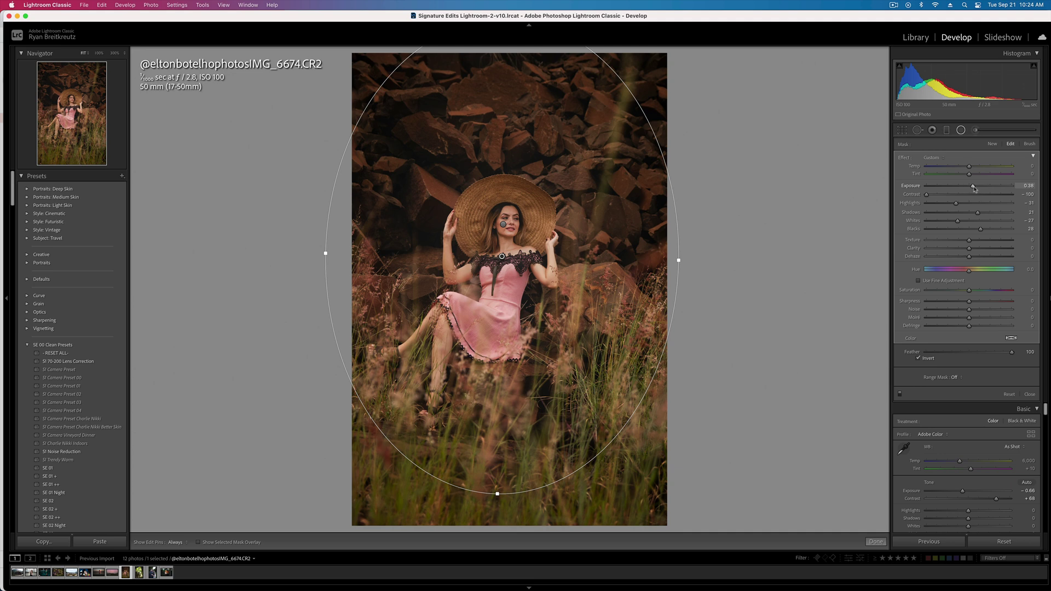
left_click_drag(974, 187, 967, 188)
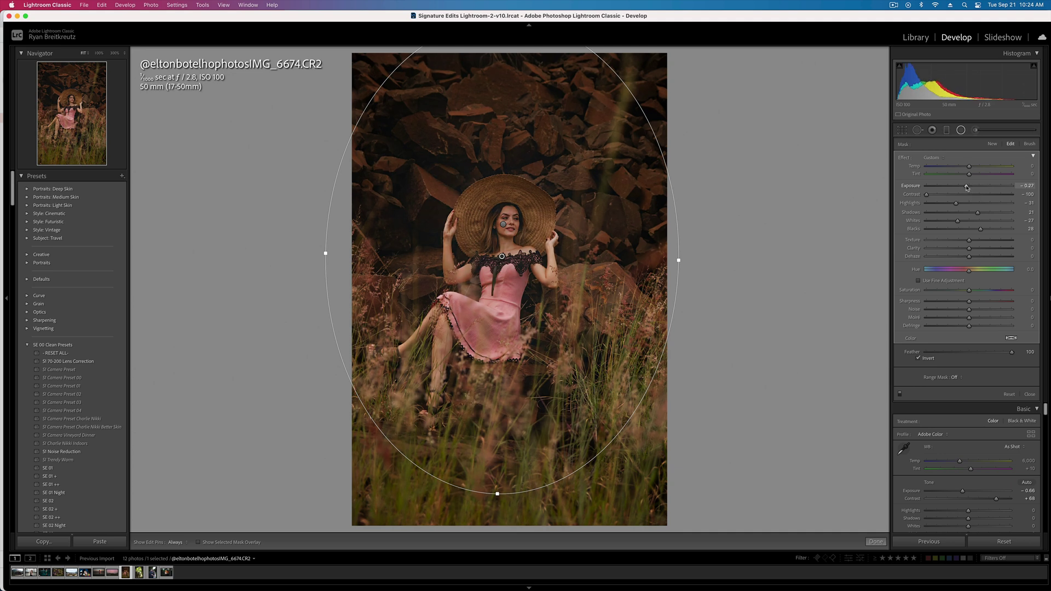
key("shift+equal")
key("shift+equal")
key("minus")
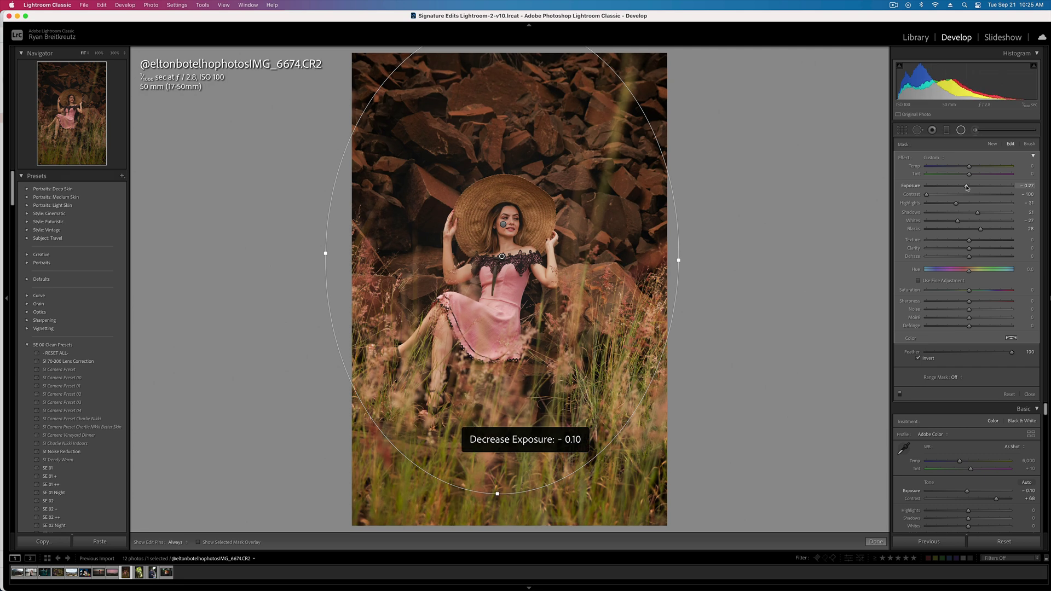
key("minus")
key("shift+m")
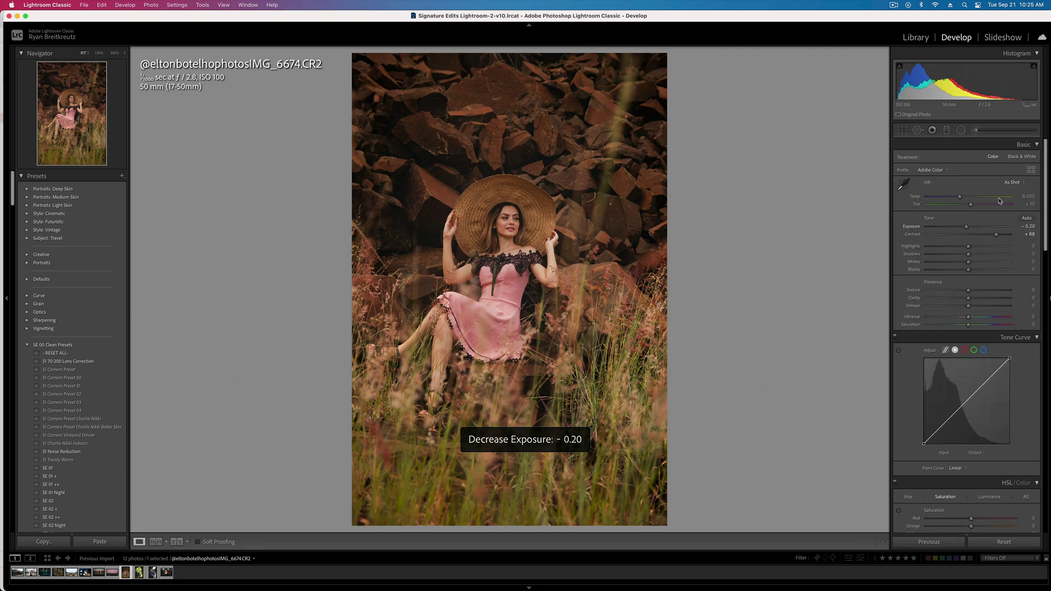
left_click(976, 131)
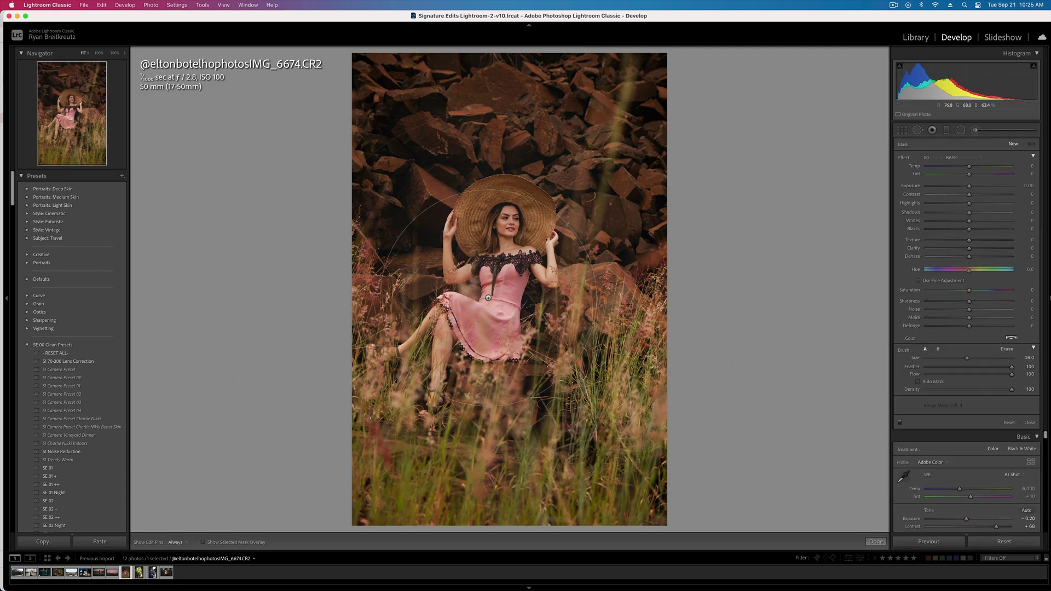
Step: Brush the upper-left rocks and raise their Contrast and Highlights
scroll(500, 298, "down", 5)
key("h")
key("h")
left_click(370, 132)
mouse_move(969, 195)
left_mouse_down()
mouse_move(987, 194)
mouse_move(960, 167)
left_mouse_up()
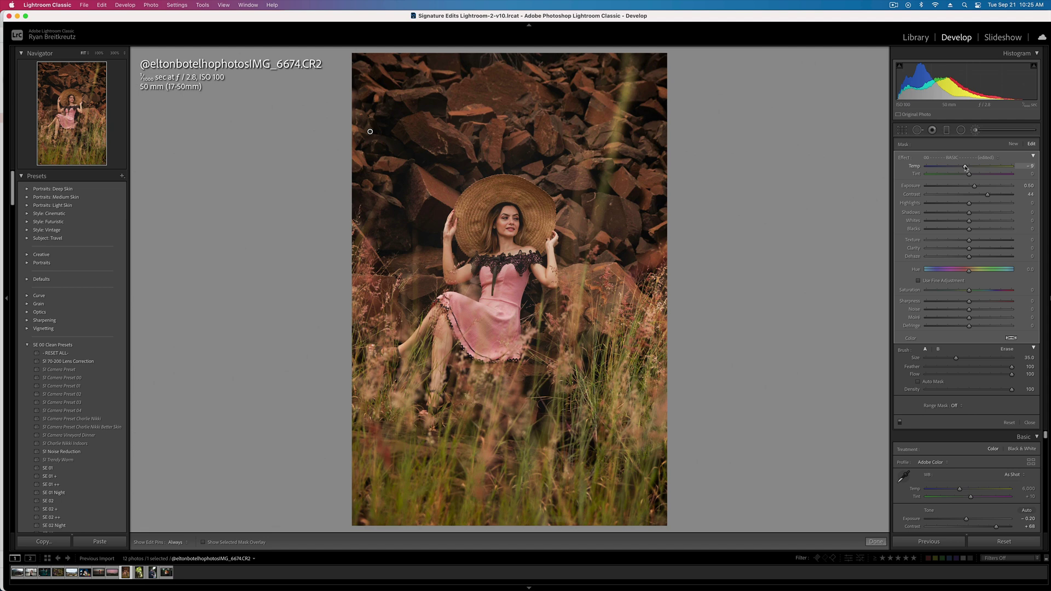
mouse_move(969, 203)
left_mouse_down()
mouse_move(987, 203)
mouse_move(958, 212)
mouse_move(969, 230)
left_mouse_up()
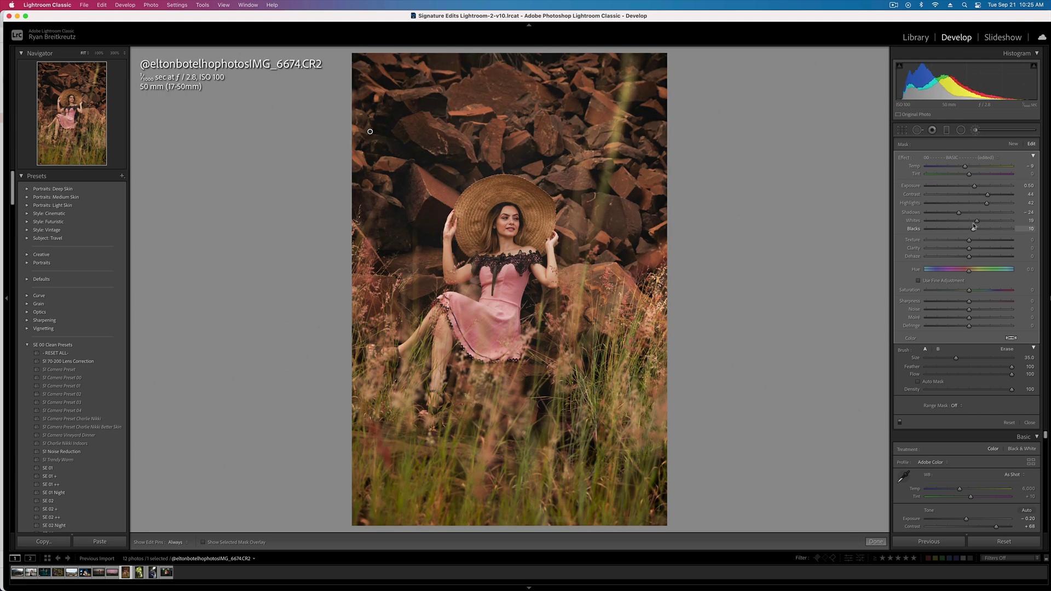
Step: Cool the white balance, lower Highlights, and add two tone-curve points that darken the shadows
key("k")
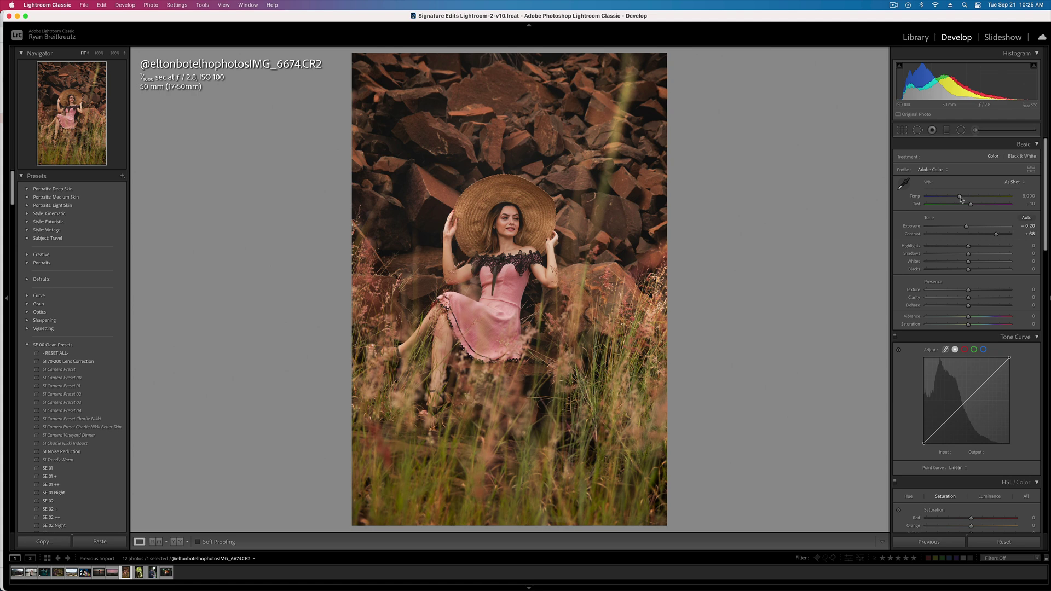
left_click_drag(959, 197, 959, 198)
left_click_drag(968, 246, 963, 247)
left_click(980, 386)
left_click(947, 422)
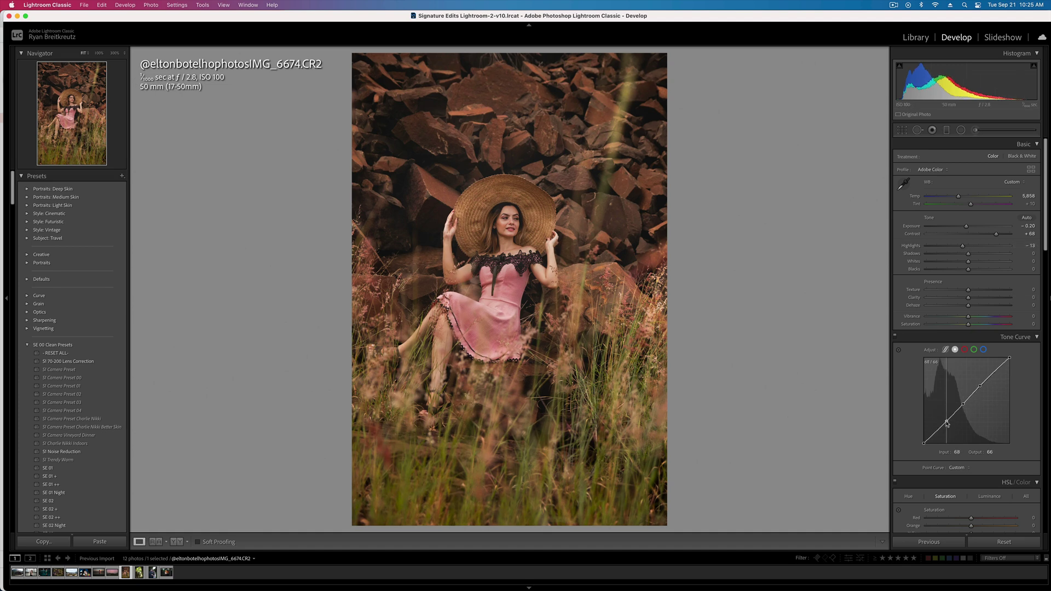
left_click_drag(947, 424, 949, 423)
Step: Set HSL Saturation to Yellow -31 and Green -77
scroll(949, 329, "down", 3)
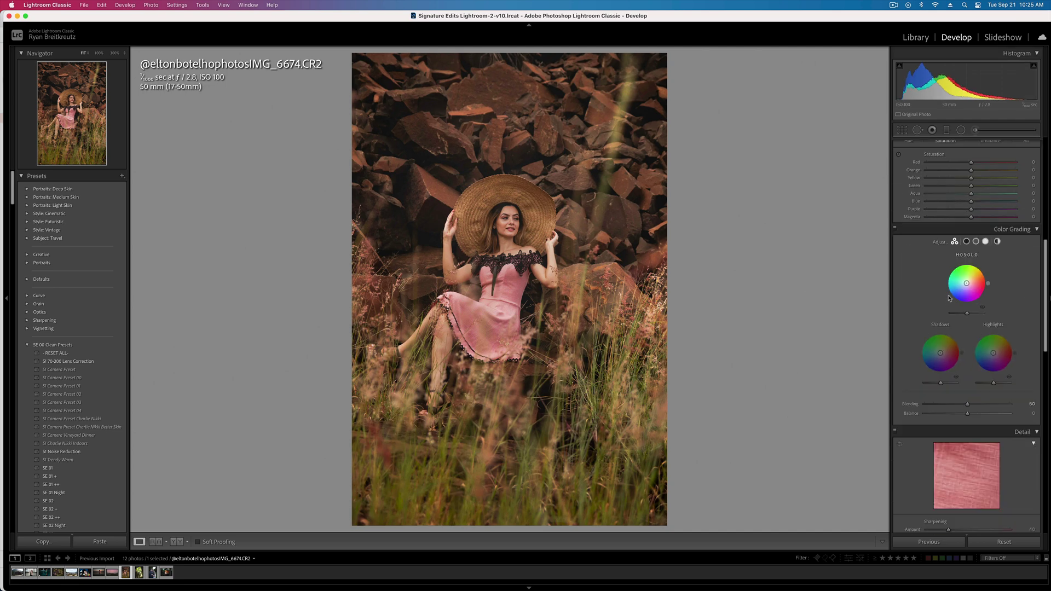
scroll(950, 298, "up", 3)
mouse_move(972, 270)
left_mouse_down()
mouse_move(912, 262)
mouse_move(967, 264)
mouse_move(946, 264)
mouse_move(958, 263)
left_mouse_up()
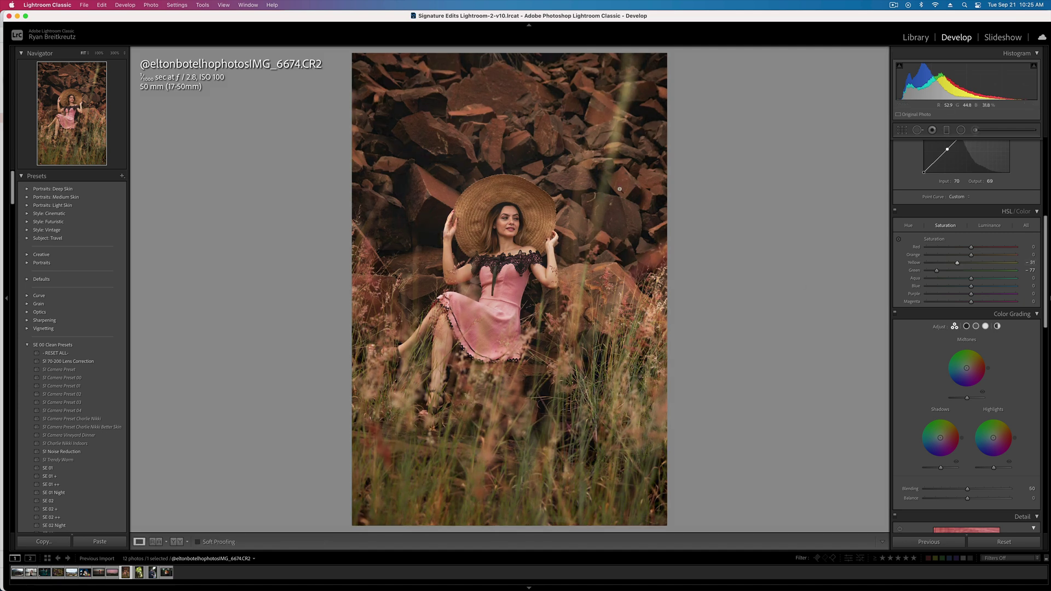
Step: Add a brush adjustment near the hat with Texture 64, Highlights 47 and Whites 27
left_click(976, 131)
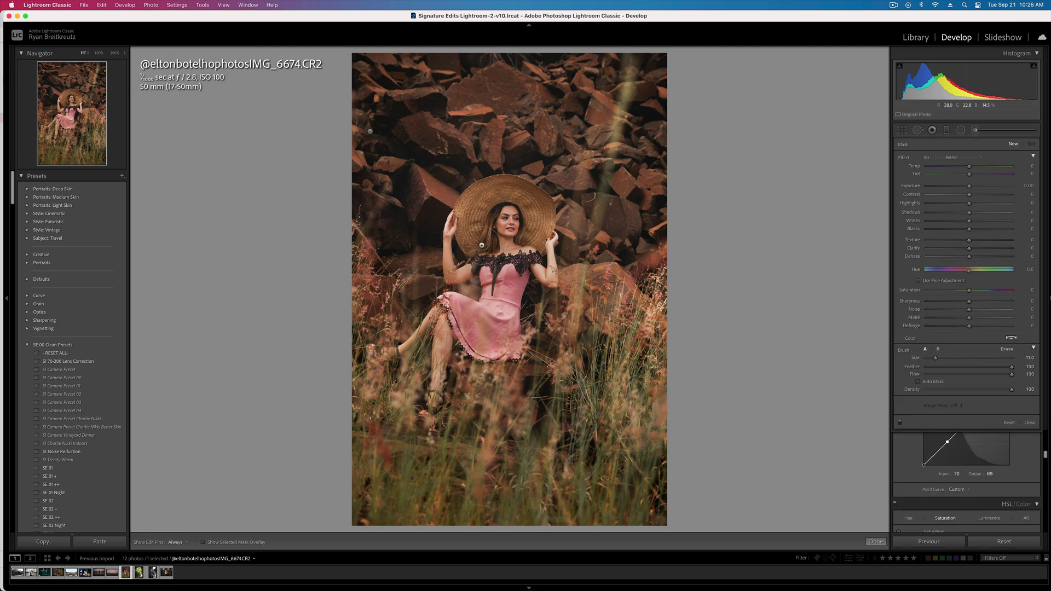
scroll(472, 237, "up", 4)
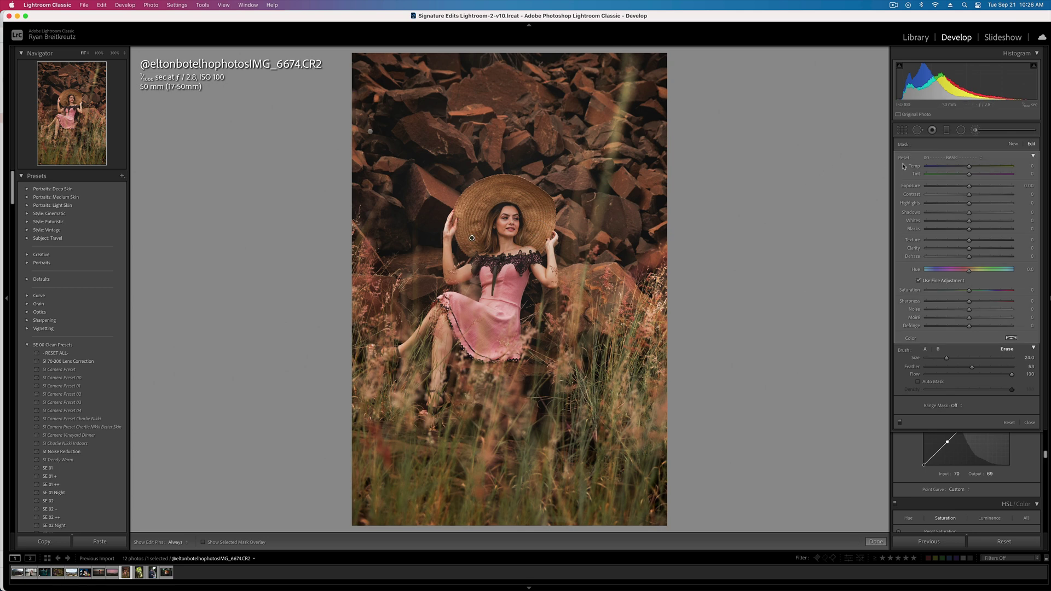
left_click_drag(969, 240, 996, 239)
left_click(989, 203)
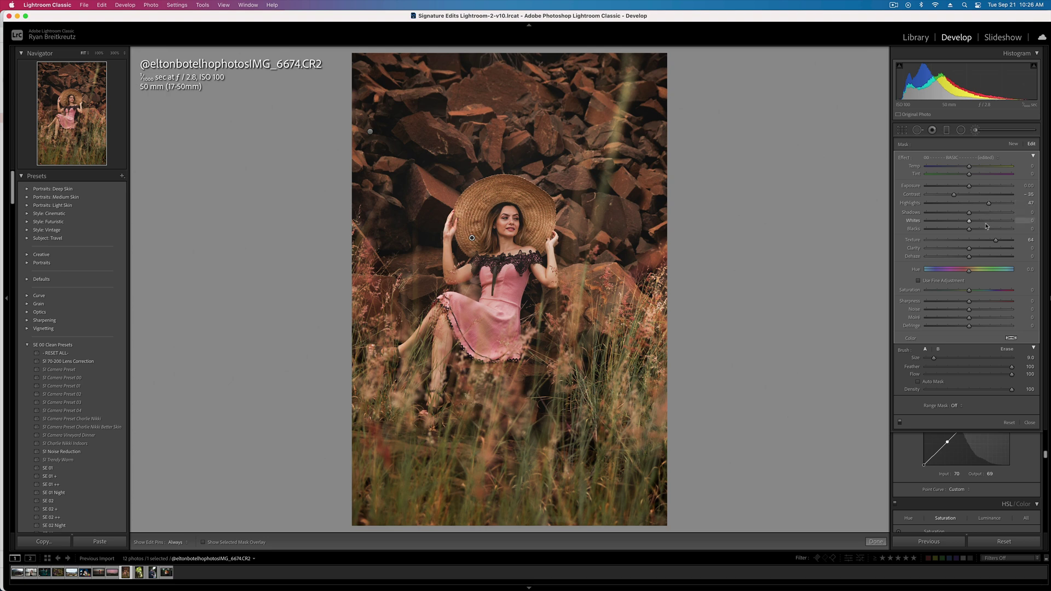
left_click(989, 221)
left_click_drag(987, 222, 980, 222)
Step: Undo the last brush stroke, shrink the brush, start a fresh mask and zoom to 100%
key("h")
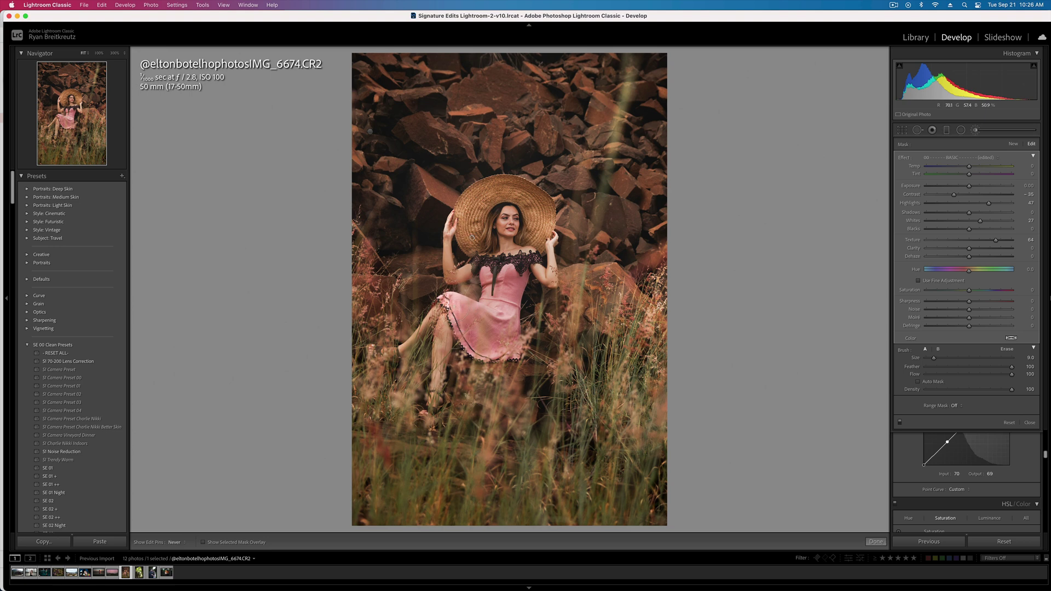
key("cmd+z")
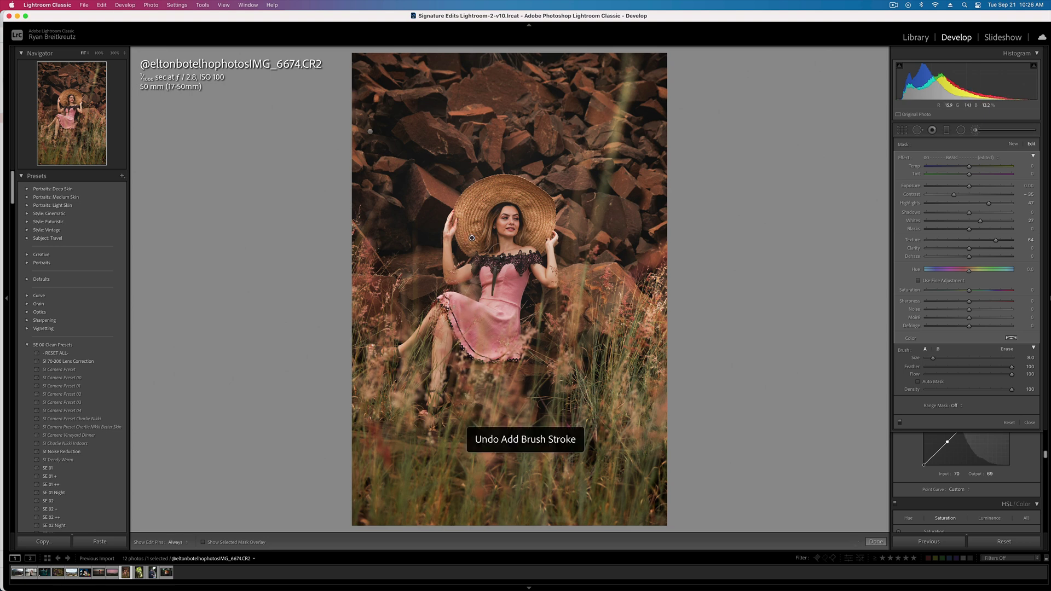
scroll(472, 237, "down", 4)
key("h")
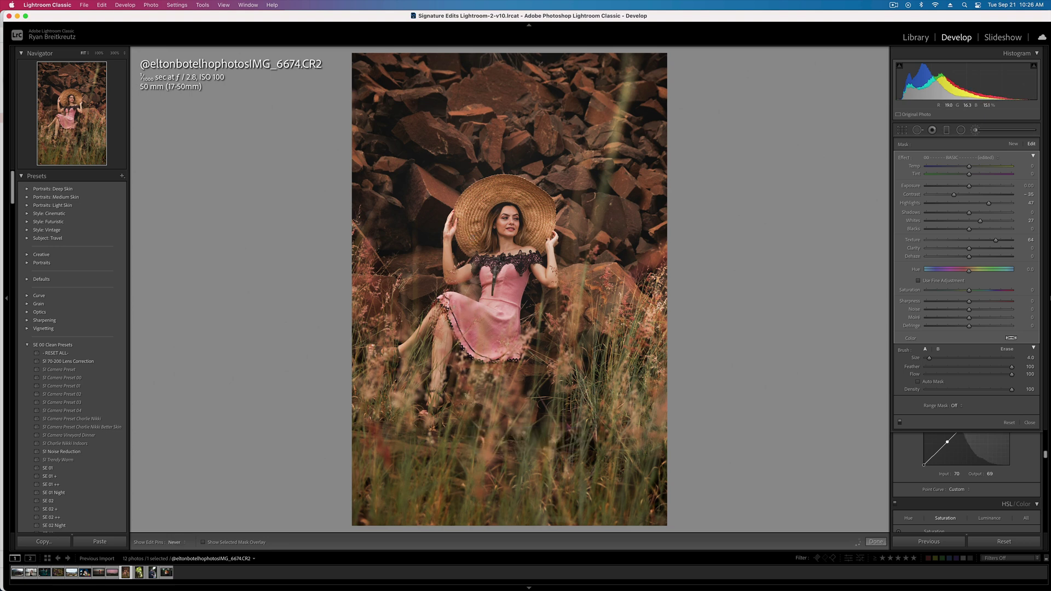
key("h")
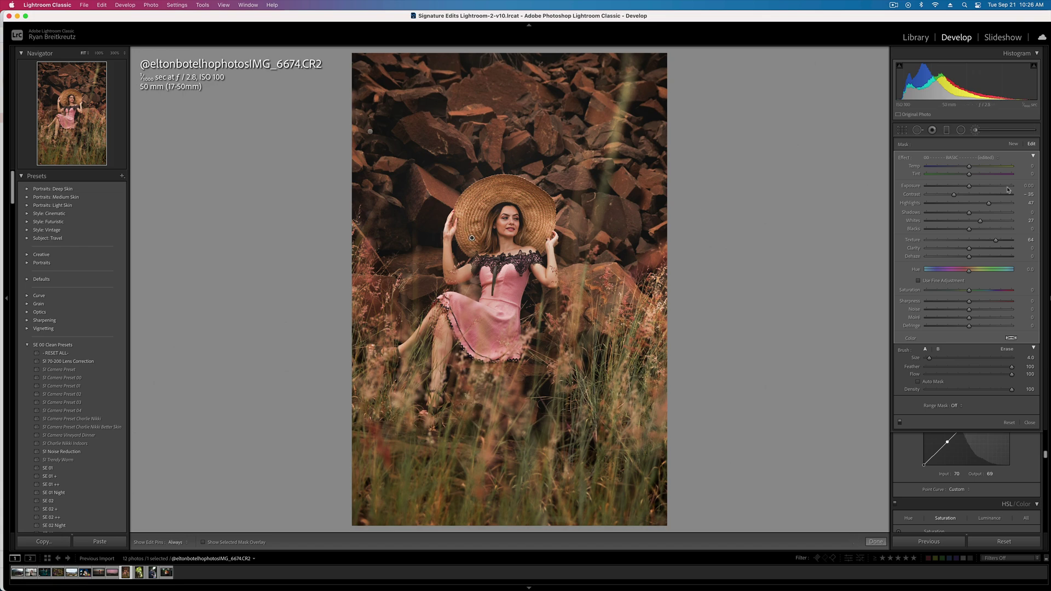
left_click(1013, 144)
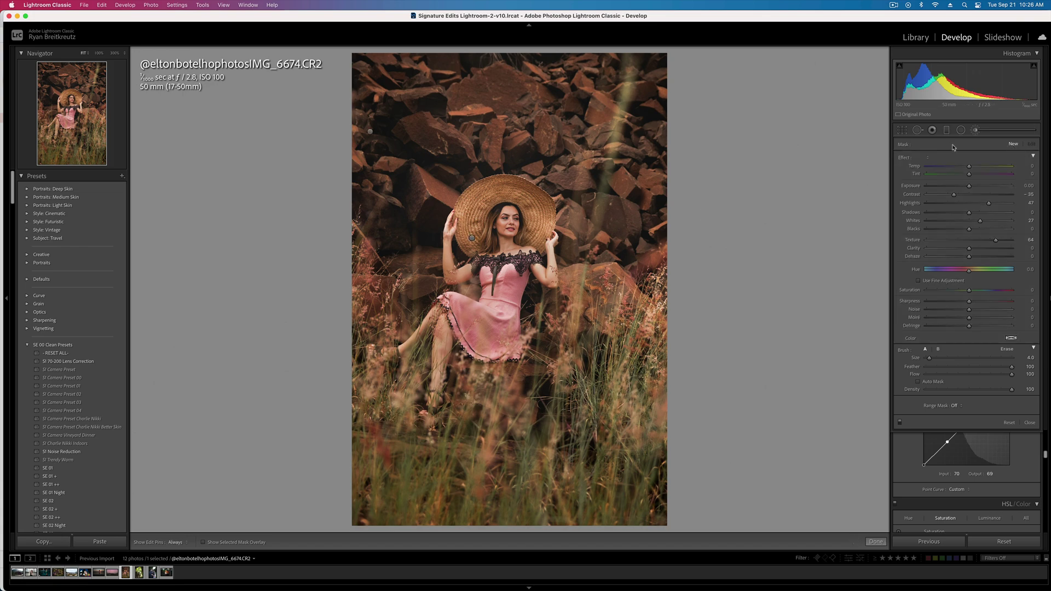
left_click(114, 53)
left_click(98, 54)
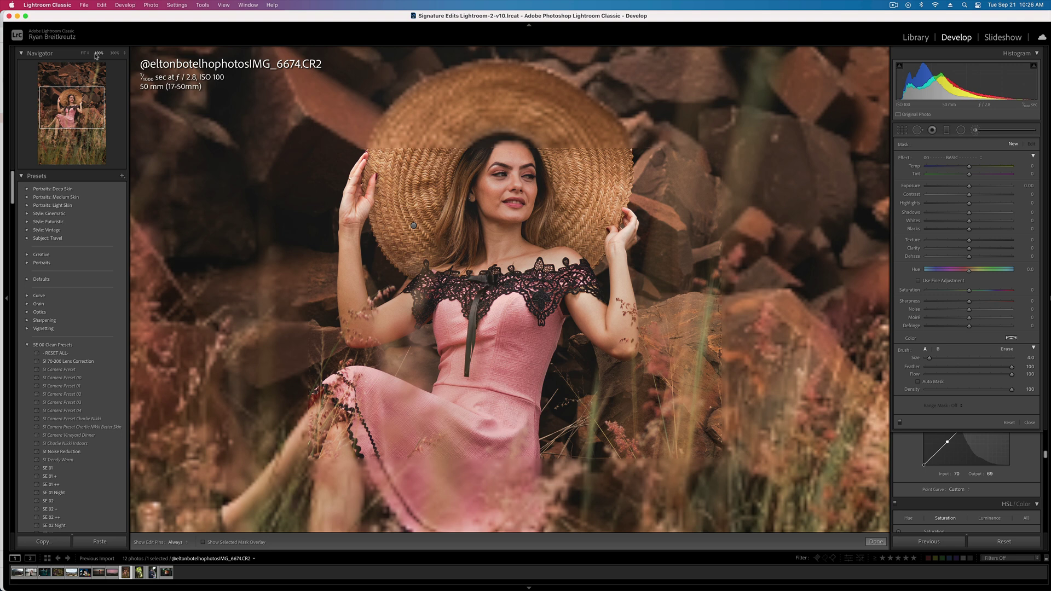
Step: Paint a brush stroke on the face and lower its contrast, briefly deleting and restoring it
left_click(976, 130)
left_click(976, 130)
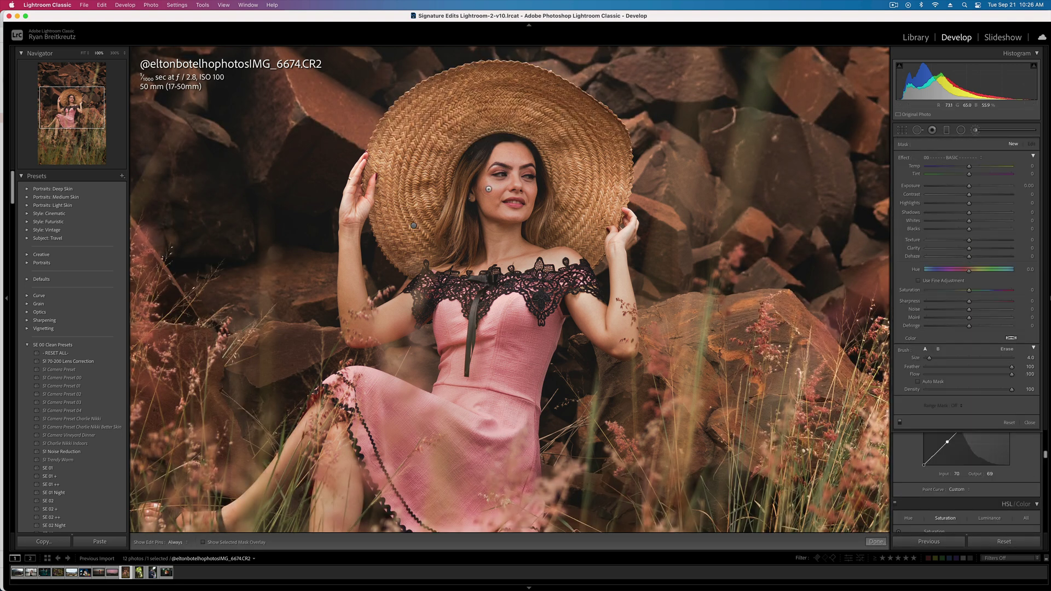
key("h")
left_click(485, 263)
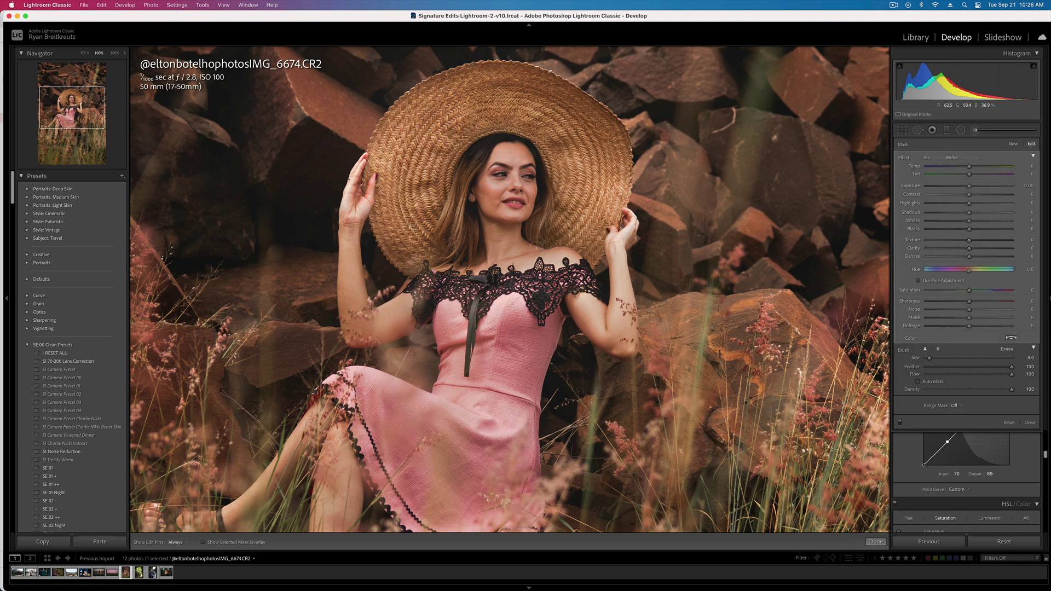
scroll(484, 263, "up", 3)
key("h")
key("h")
key("h")
key("alt")
mouse_move(968, 194)
left_mouse_down()
mouse_move(935, 196)
mouse_move(949, 205)
mouse_move(931, 206)
left_mouse_up()
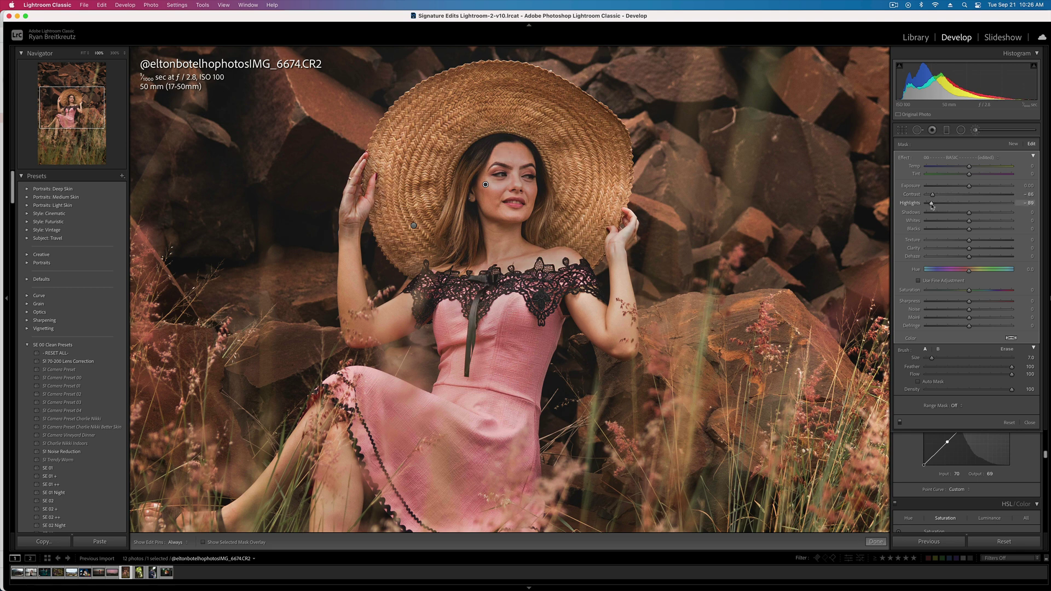
key("BackSpace")
key("super+z")
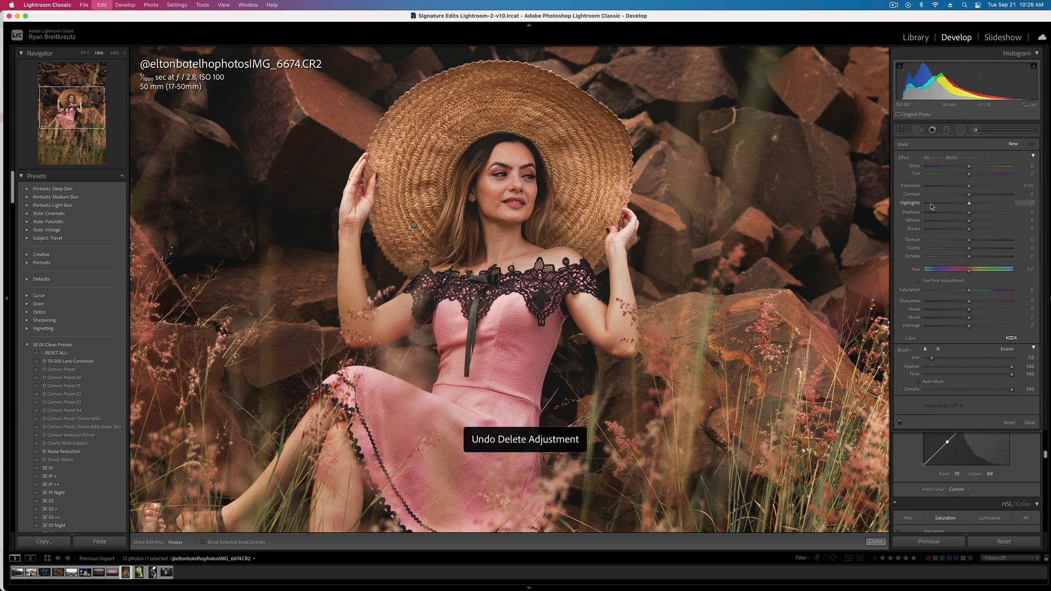
Step: Repaint the face mask with Contrast 34 and slightly more exposure, then zoom to Fit
key("k")
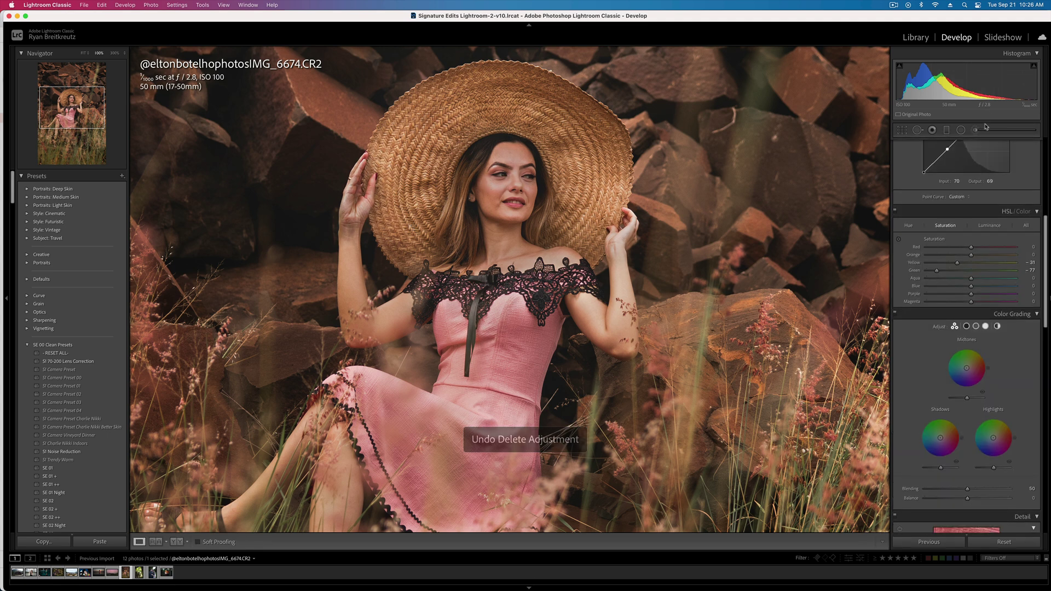
left_click(976, 131)
key("h")
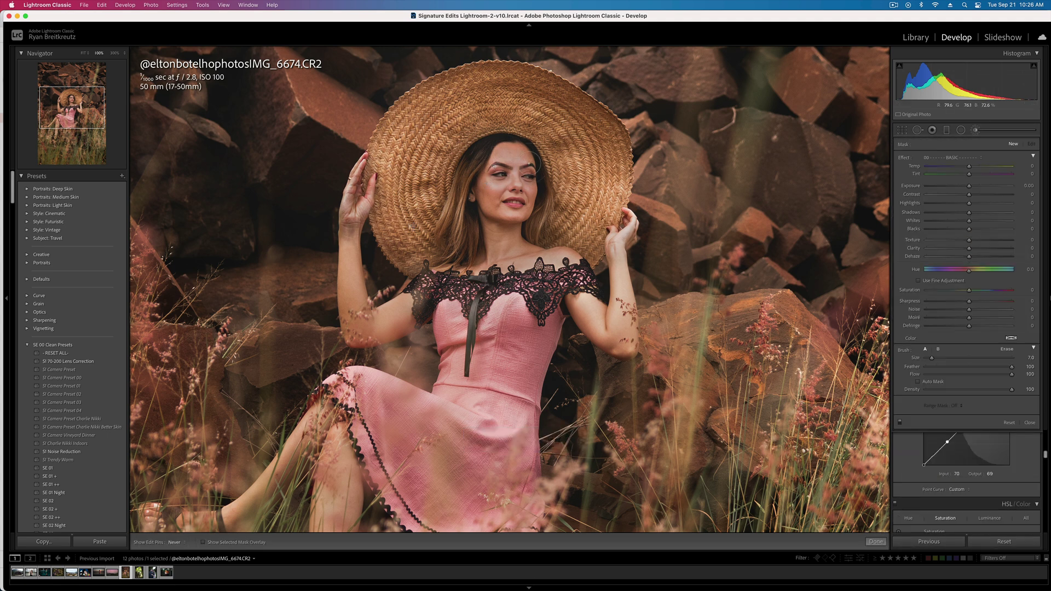
left_click(493, 164)
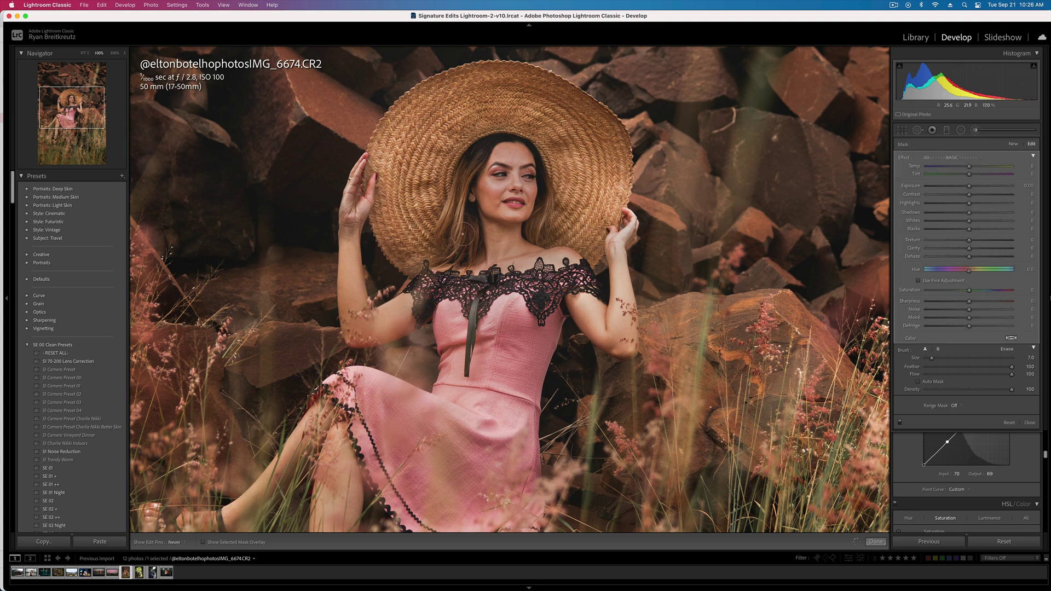
key("h")
mouse_move(968, 195)
left_mouse_down()
mouse_move(984, 196)
mouse_move(962, 230)
left_mouse_up()
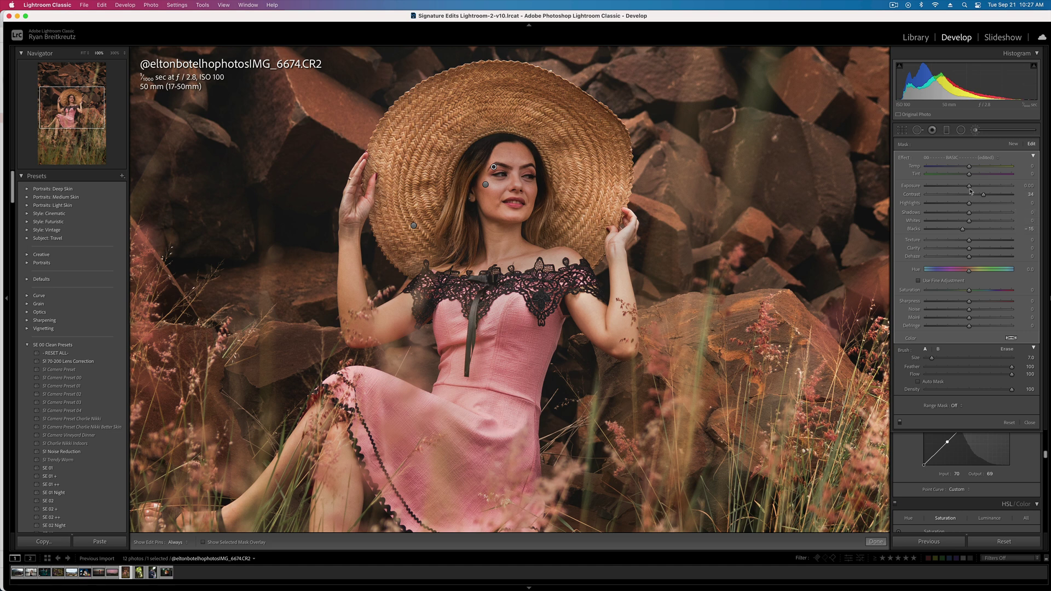
left_click_drag(969, 186, 973, 186)
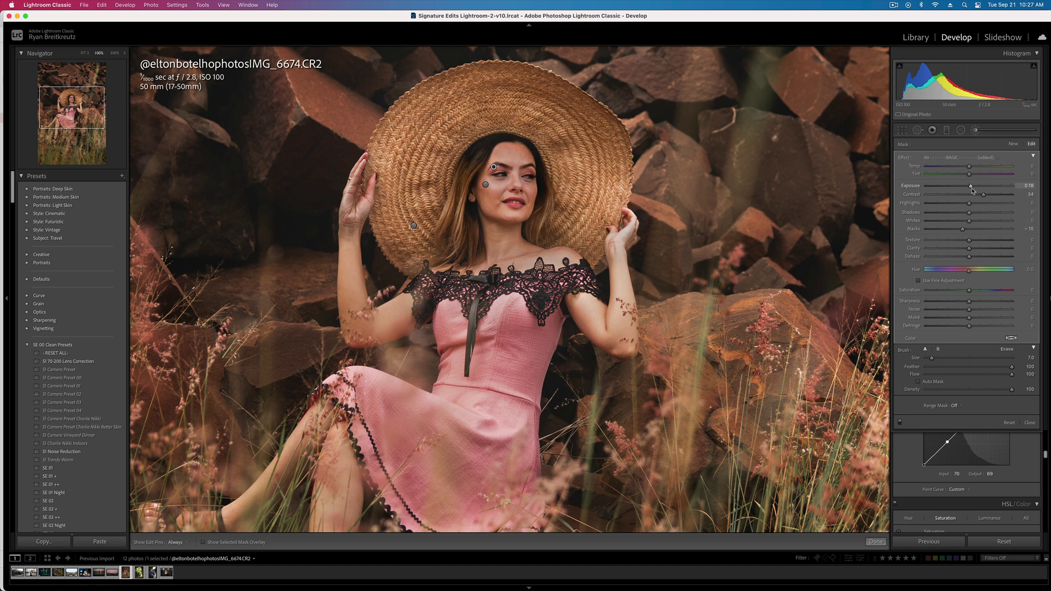
key("k")
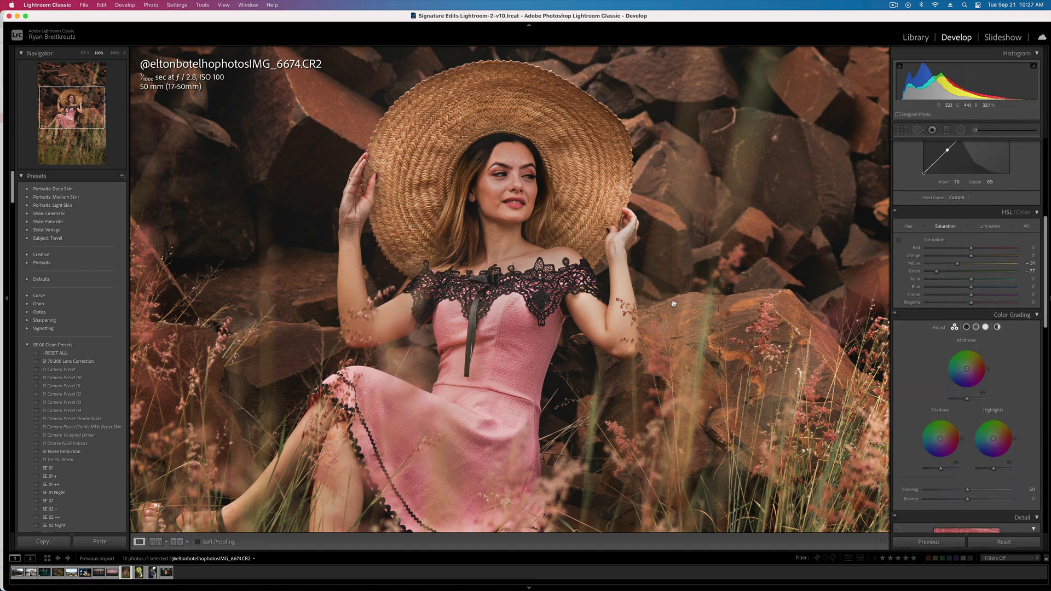
left_click(528, 305)
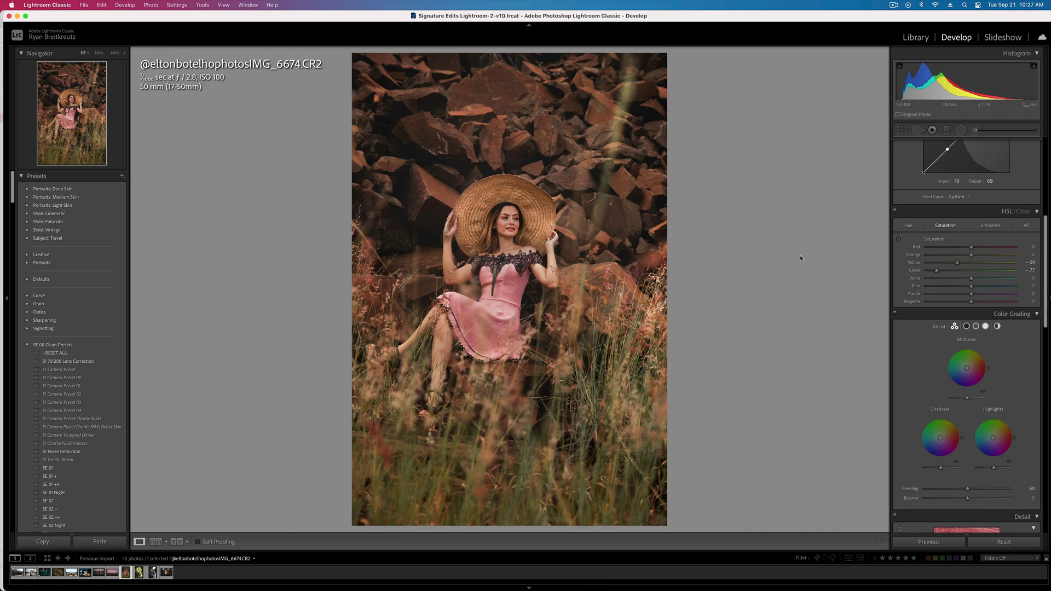
Step: Compare with the before view, reopen the brush pins and check the face masks with the overlay
key("backslash")
key("backslash")
left_click(899, 239)
left_click(975, 129)
left_click(504, 219)
key("o")
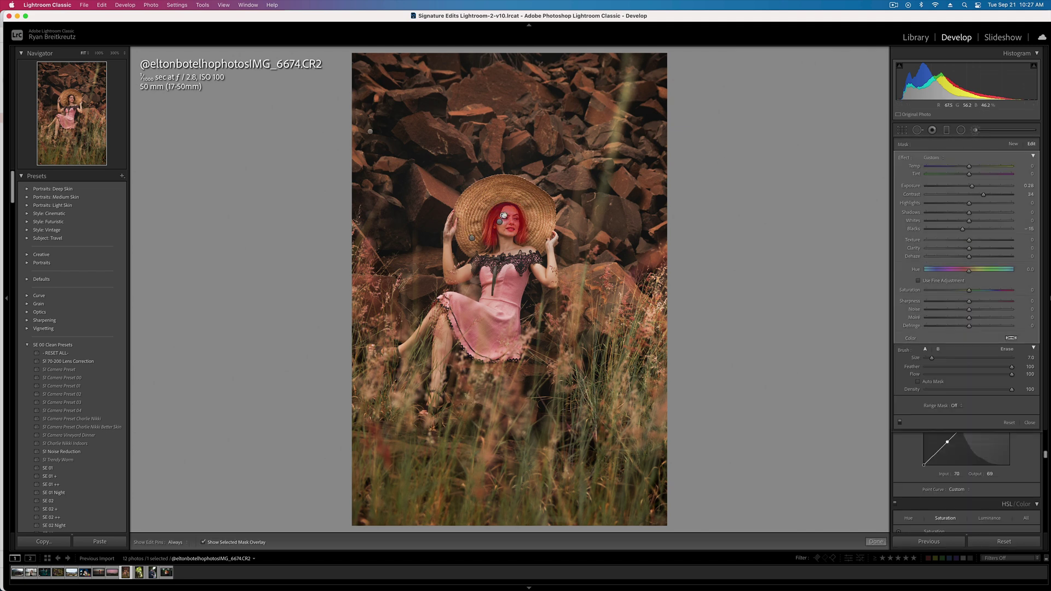
left_click(499, 222)
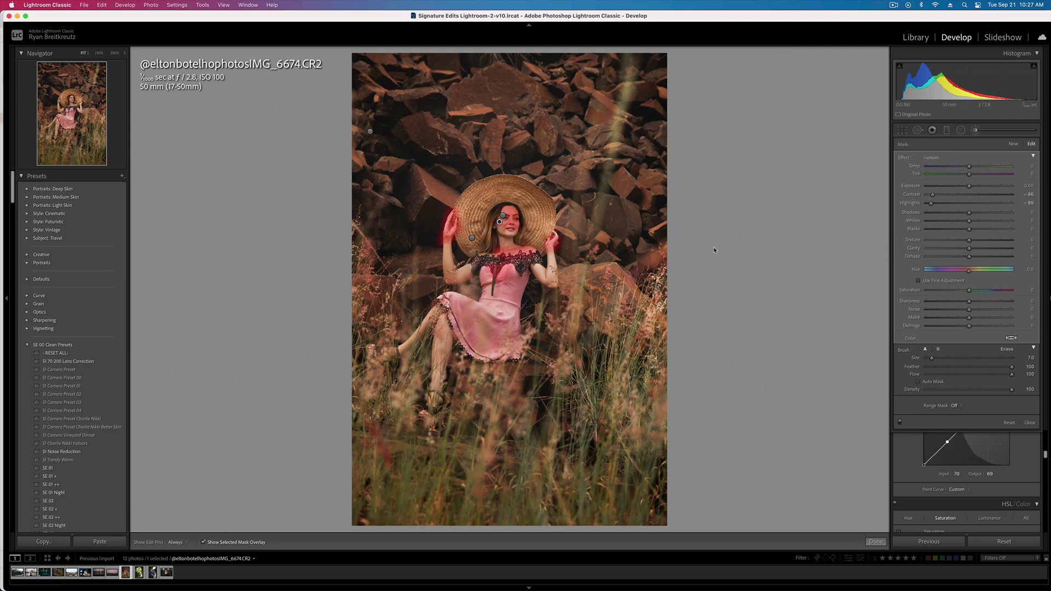
Step: Lower the hat-and-lace brush adjustment's Whites to about 8 and close brush editing
left_click(471, 238)
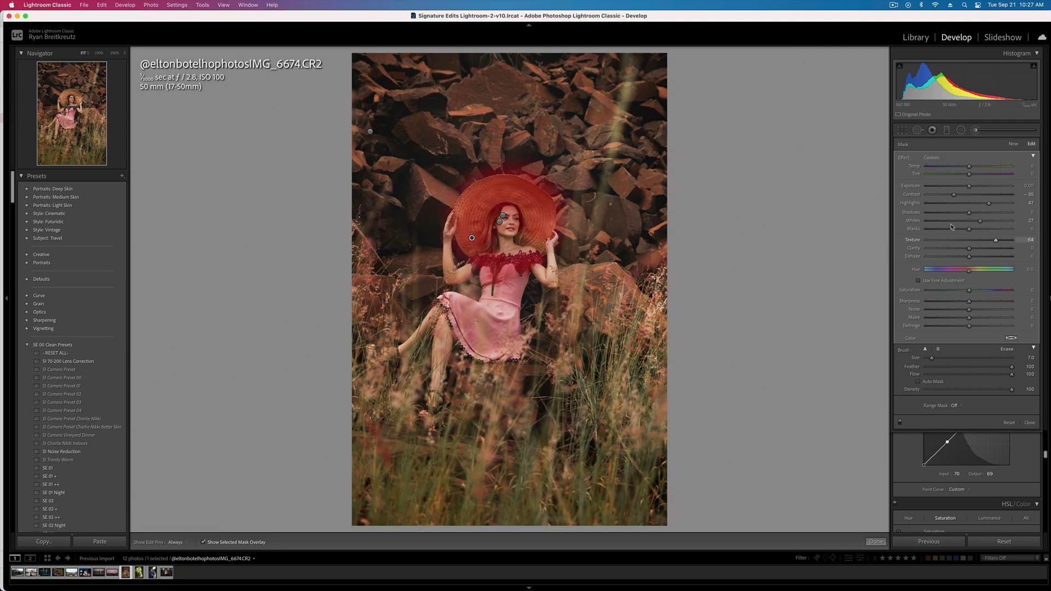
left_click_drag(980, 206, 972, 221)
key("k")
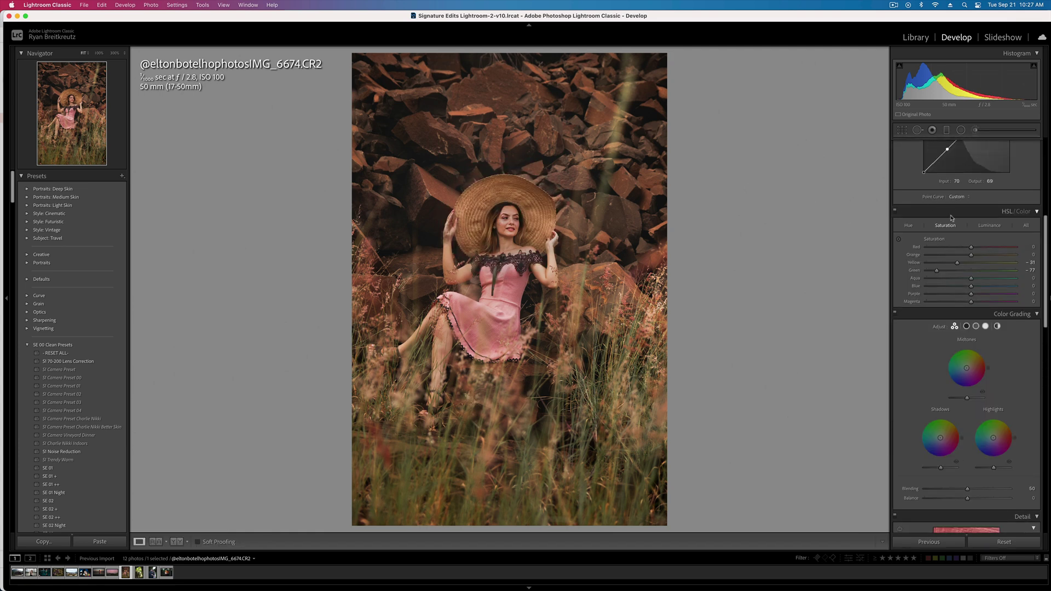
scroll(1002, 252, "up", 10)
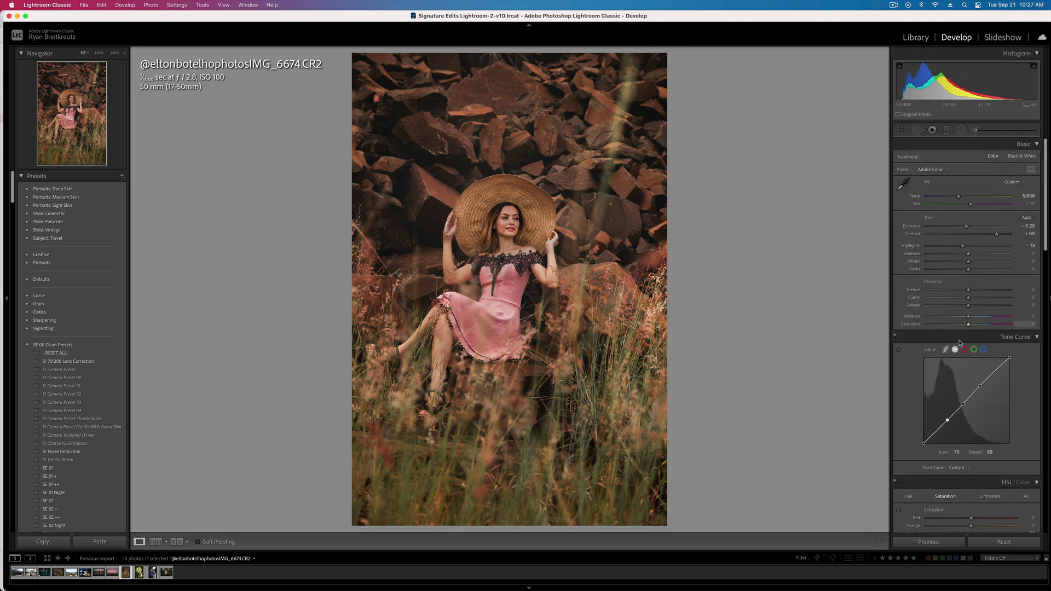
Step: Drop Saturation to about -100, raise Texture, lower Exposure, then move to the forest portrait
left_click_drag(968, 325, 926, 324)
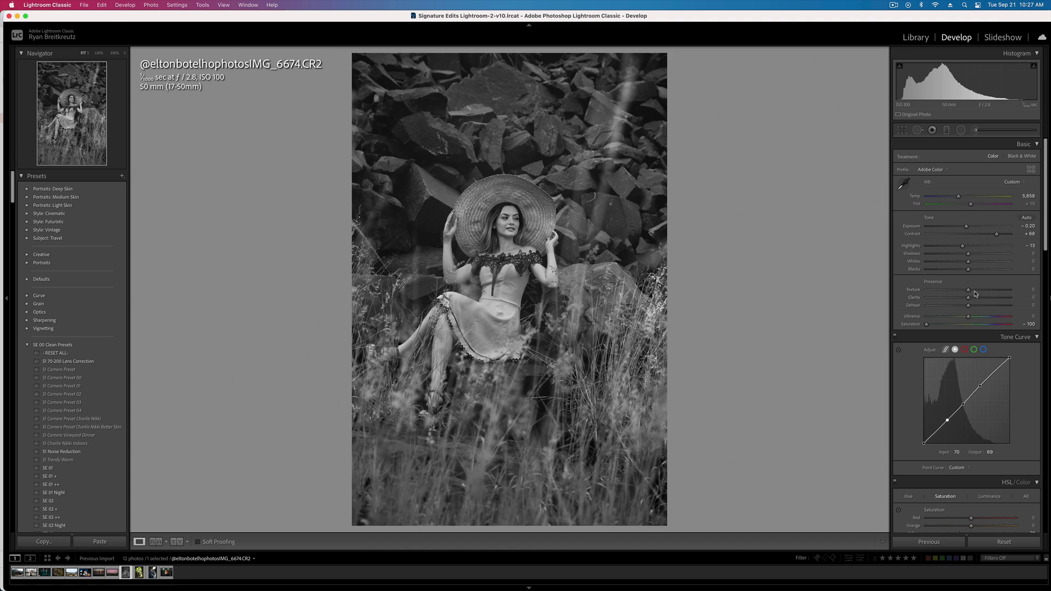
left_click_drag(966, 290, 989, 309)
key("minus")
key("plus")
key("plus")
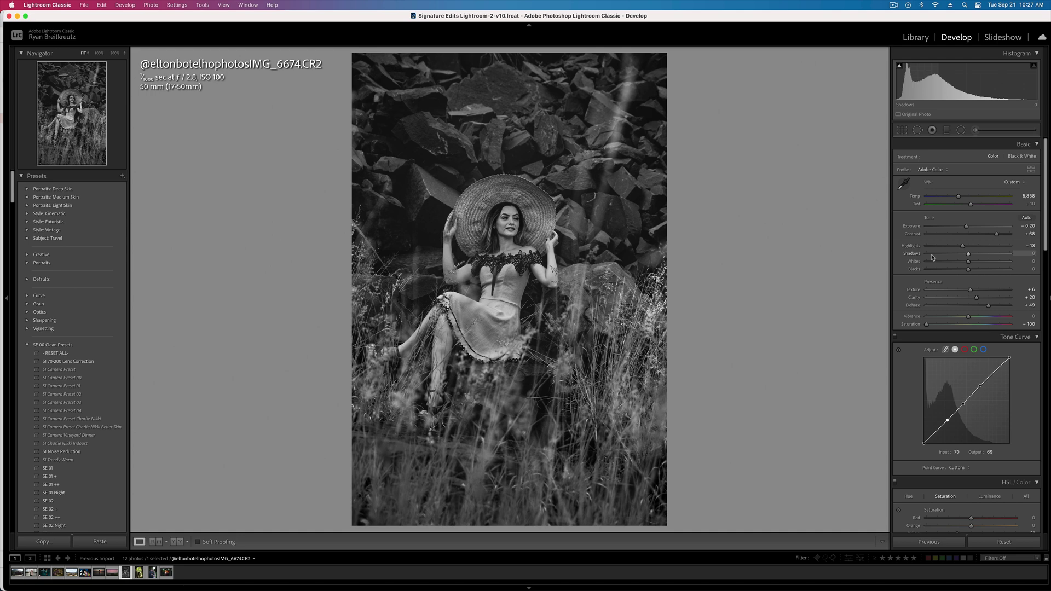
key("Right")
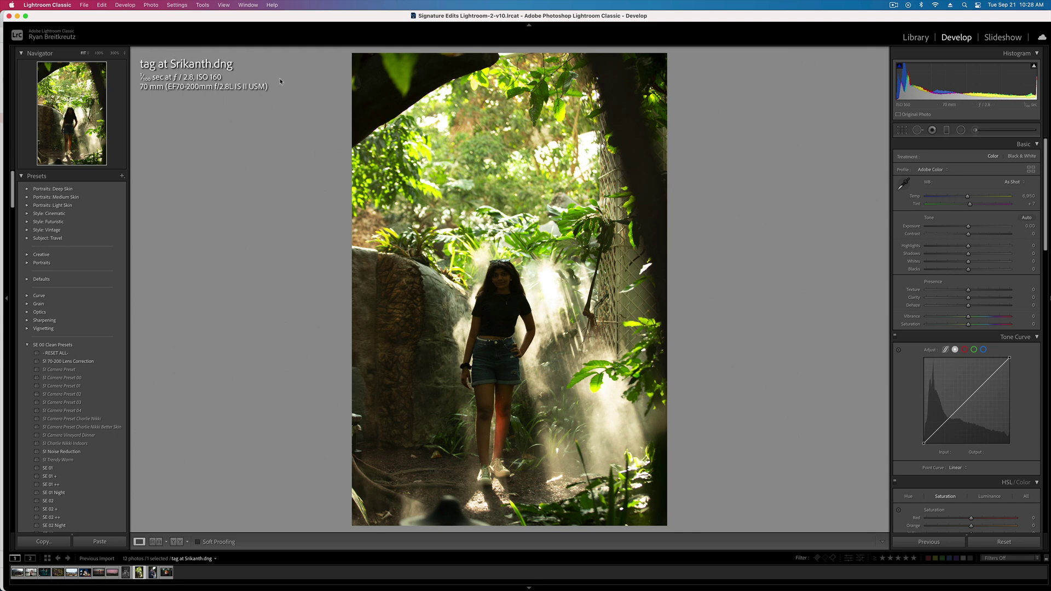
Step: Draw a radial mask around the girl and restrict it by Luminance to exclude the bright haze
left_click(961, 130)
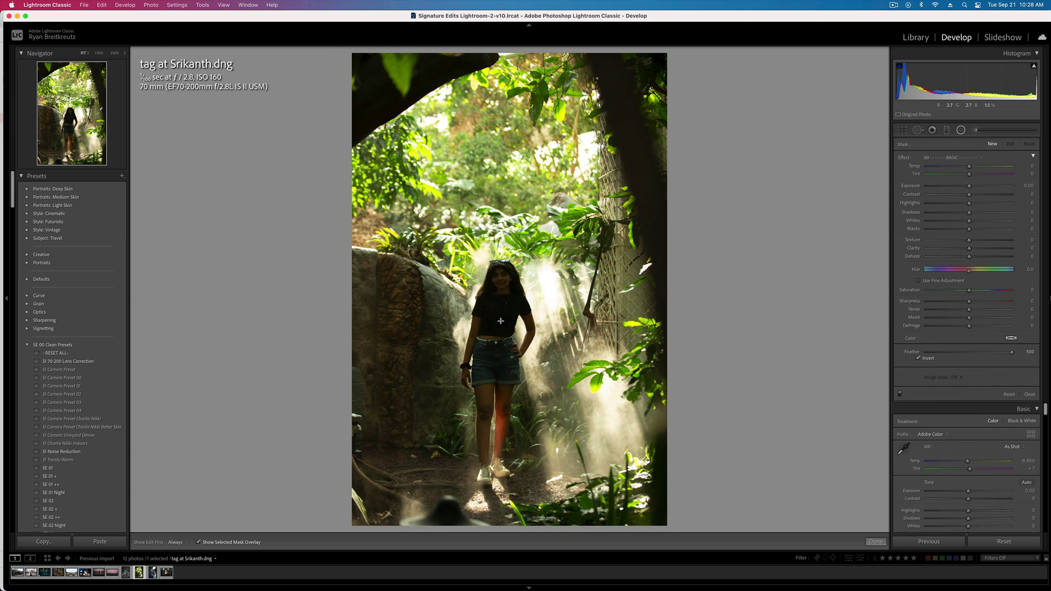
left_click_drag(507, 340, 591, 449)
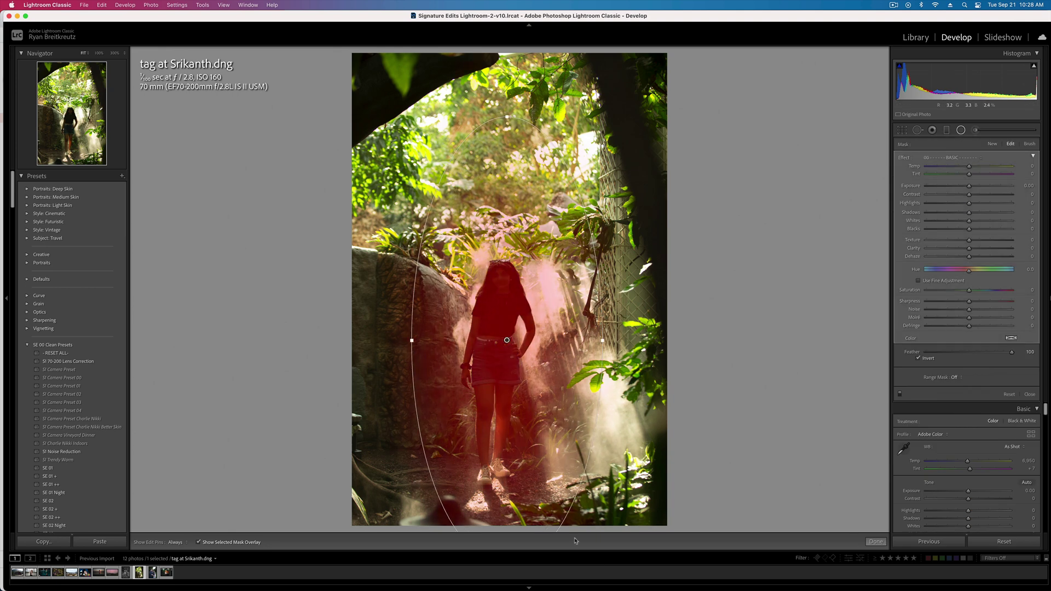
left_click_drag(492, 461, 498, 462)
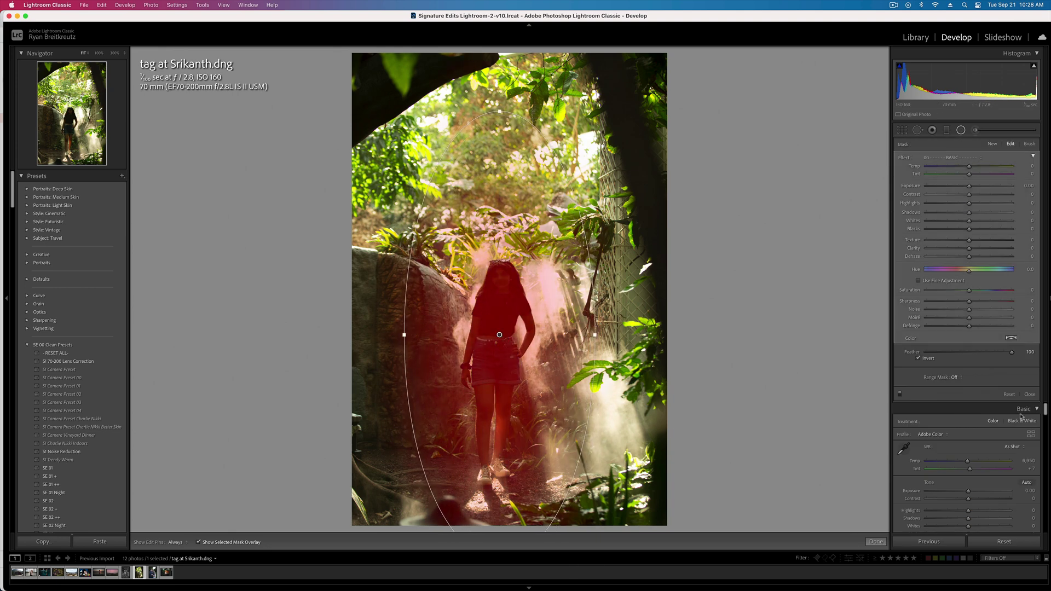
left_click(955, 378)
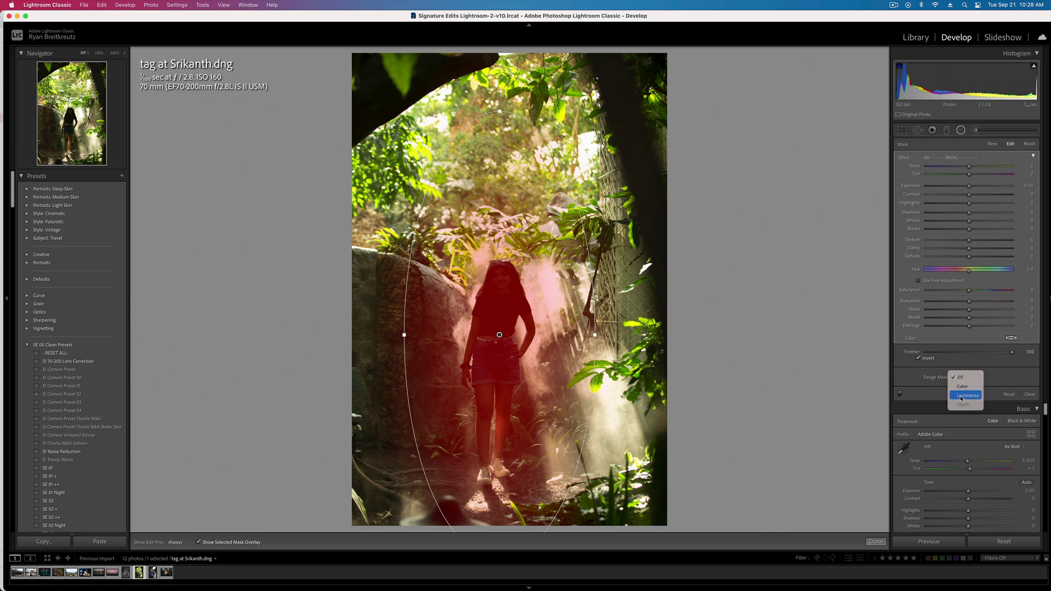
left_click(962, 398)
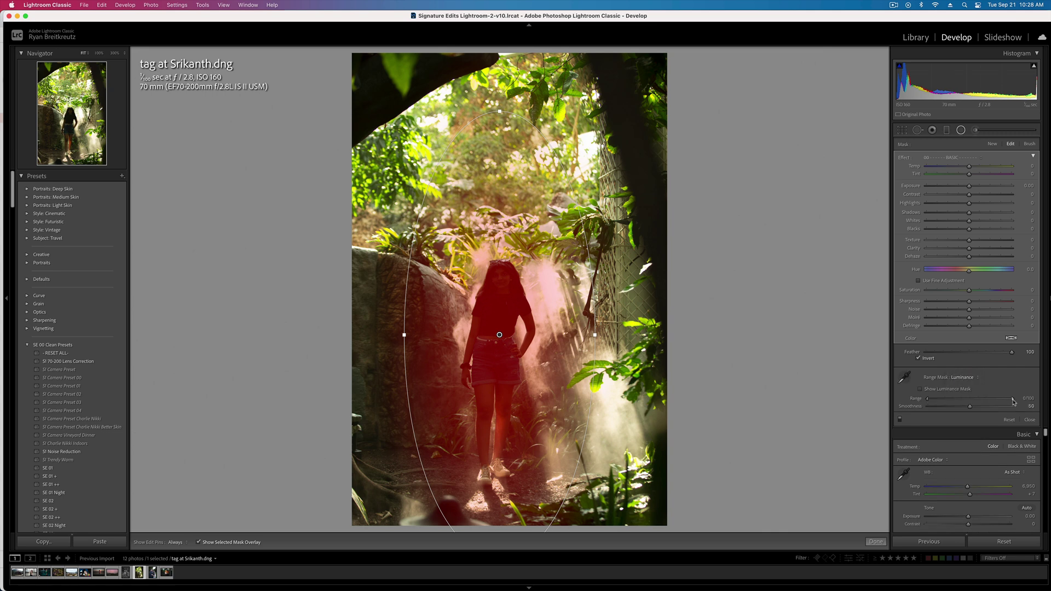
left_click_drag(1013, 401, 984, 404)
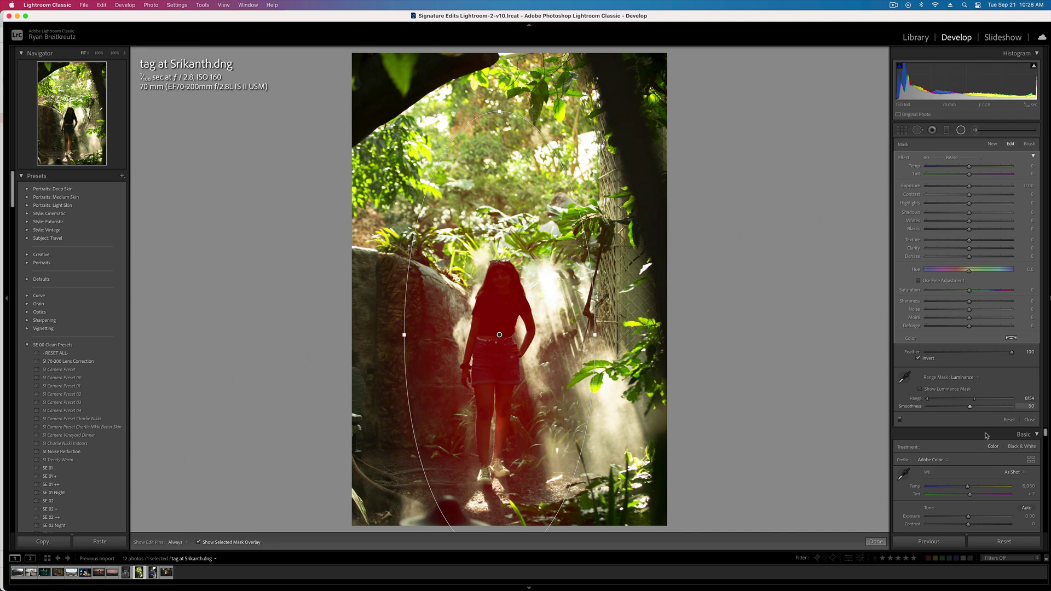
Step: Raise the radial mask's Exposure, Contrast, Dehaze, magenta Tint and Highlights
key("o")
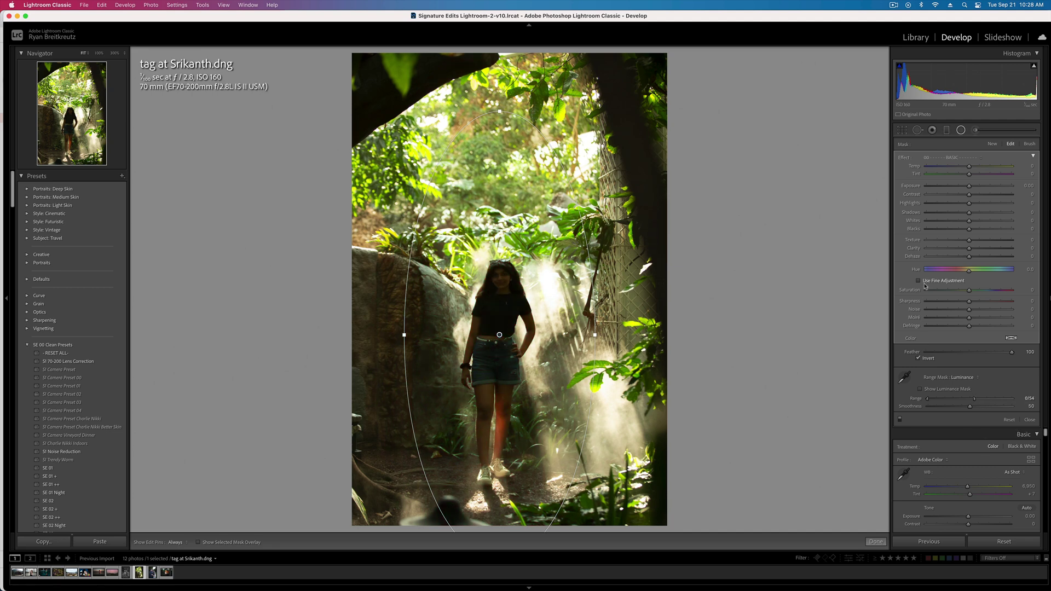
left_click_drag(983, 188, 989, 188)
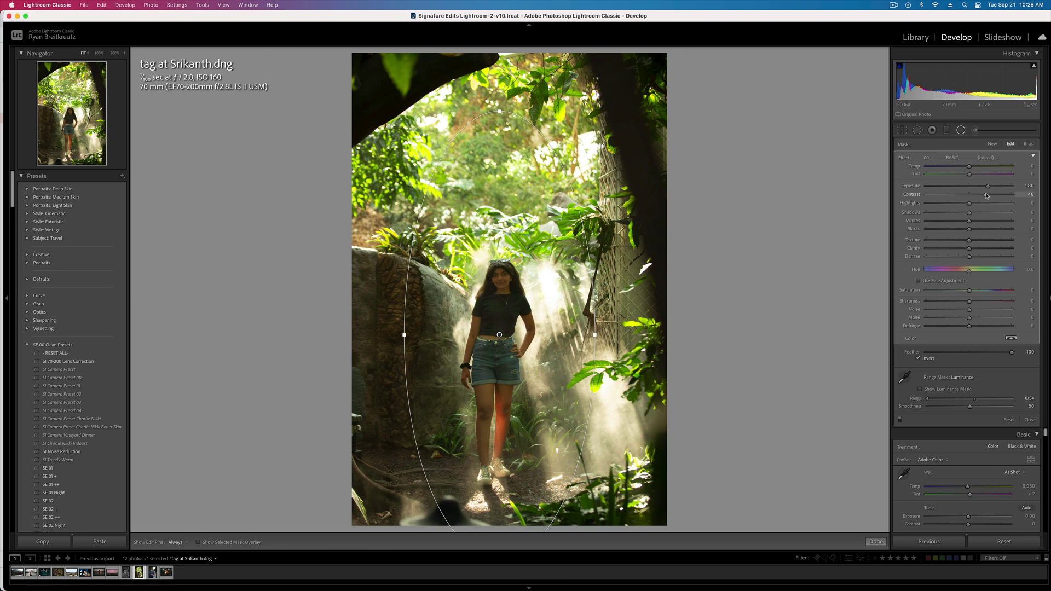
left_click_drag(1009, 195, 997, 194)
left_click_drag(969, 256, 991, 251)
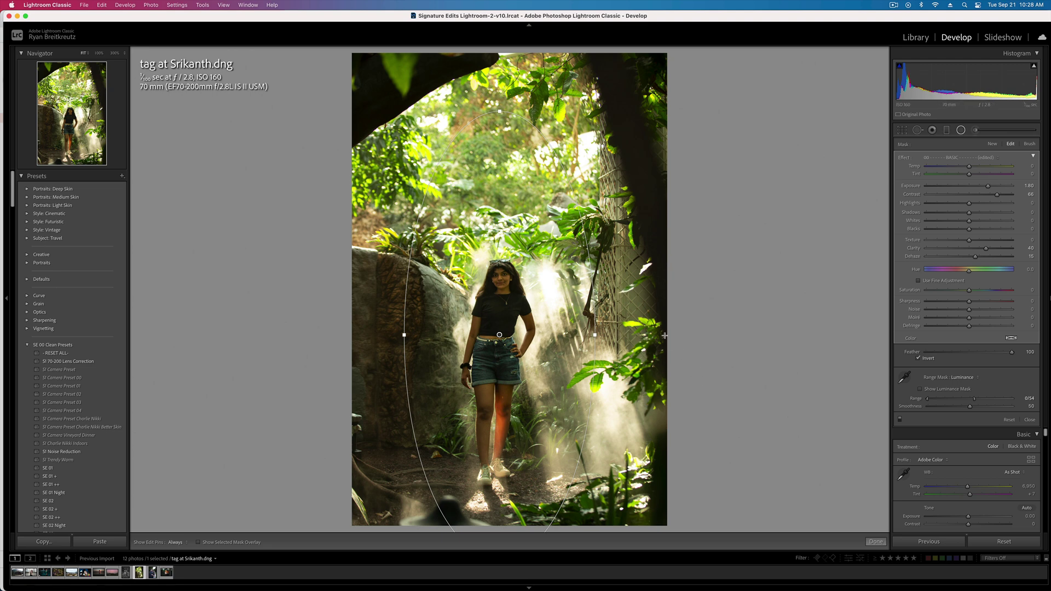
left_click(980, 174)
left_click_drag(979, 175, 1025, 184)
left_click_drag(969, 203, 1004, 208)
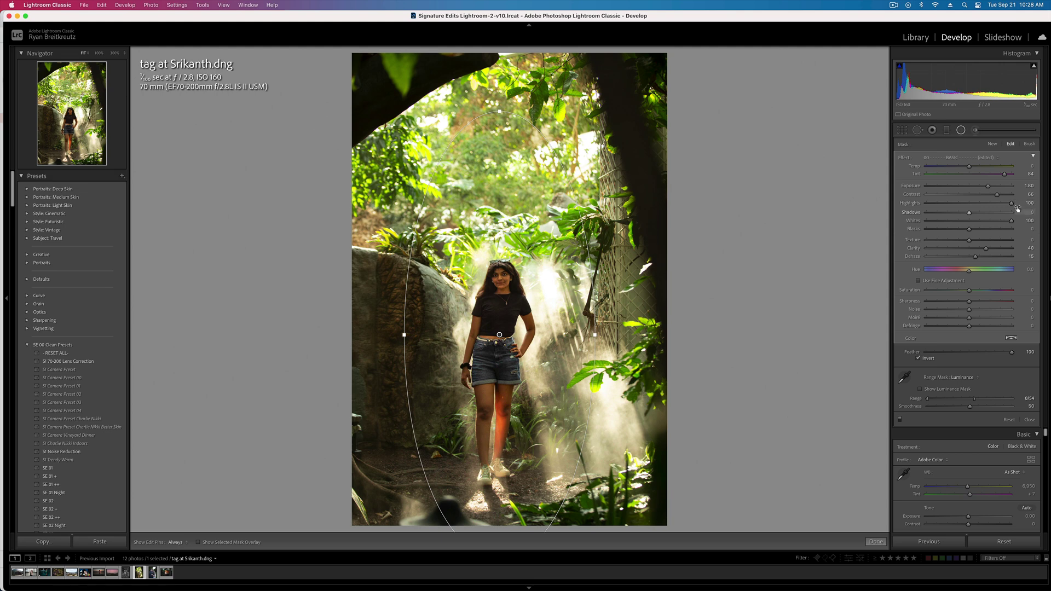
left_click_drag(987, 188, 987, 188)
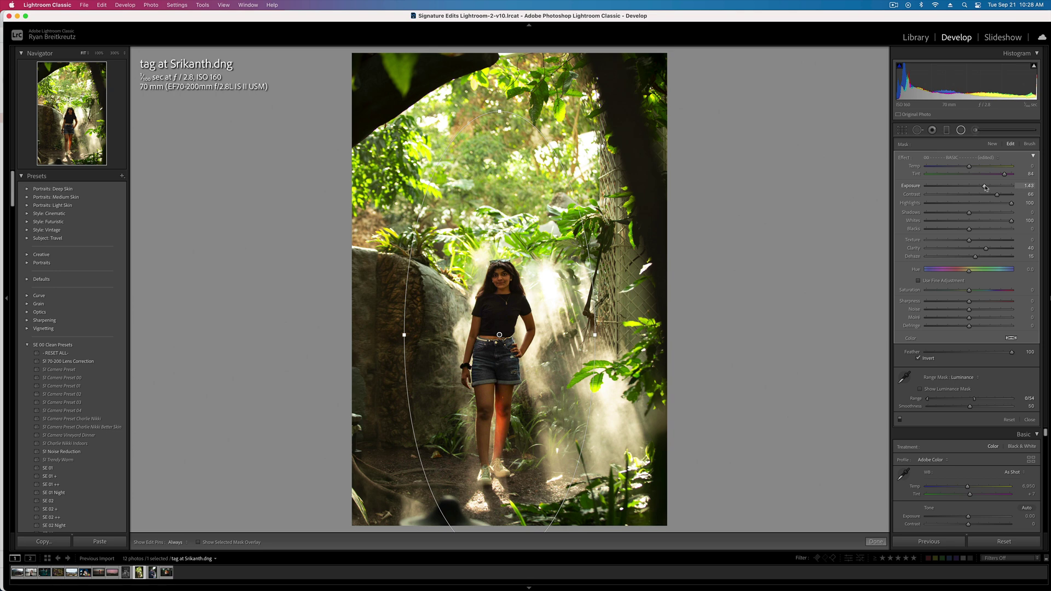
Step: Close the radial filter, then set global Exposure -0.33, Contrast about -26 and lift Shadows
key("Delete")
key("super+z")
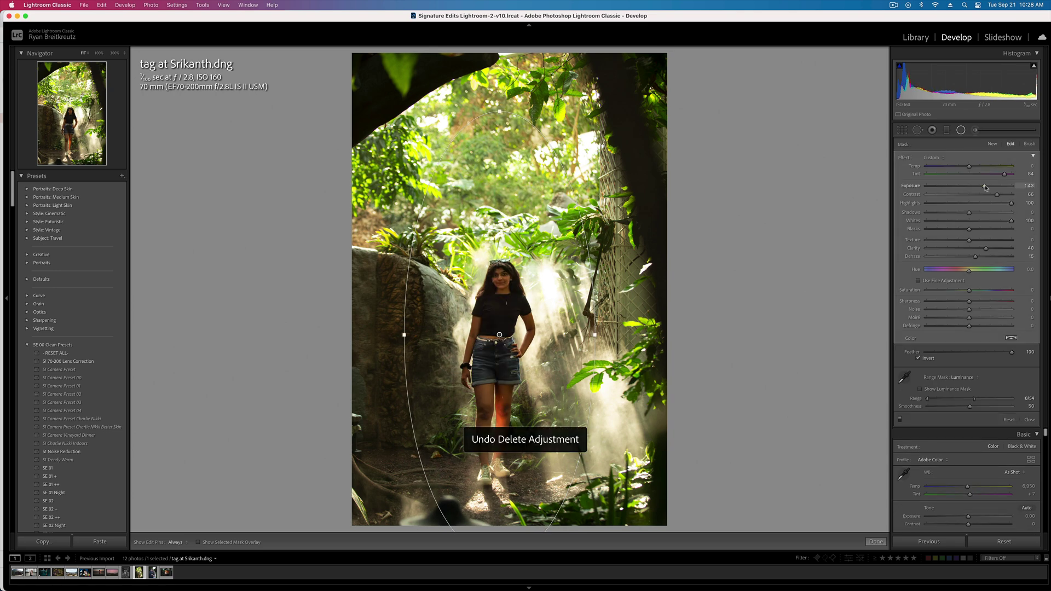
key("shift+m")
key("minus")
key("minus")
key("equal")
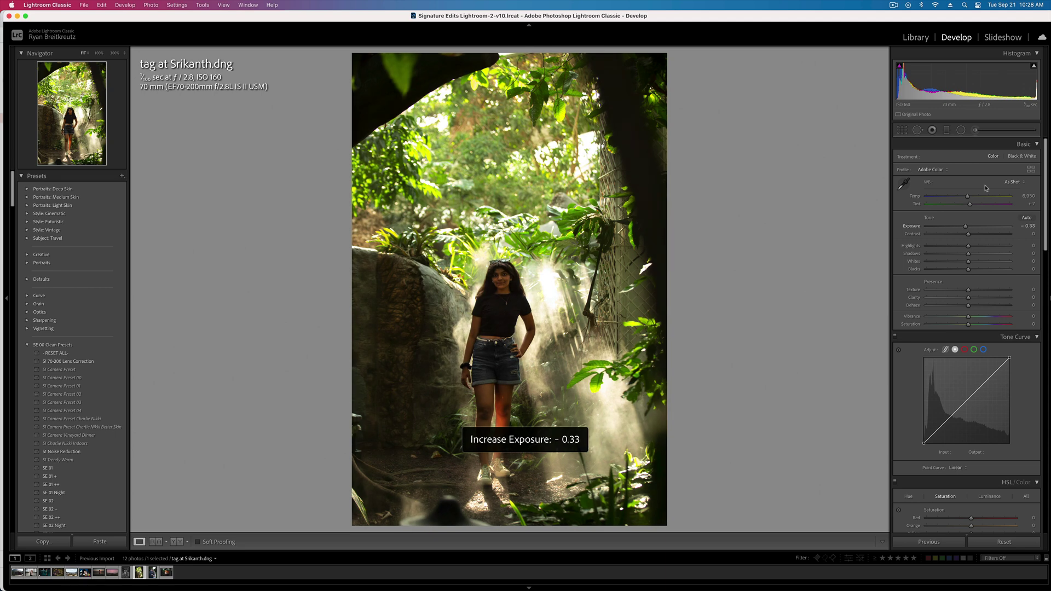
left_click(951, 234)
left_click_drag(952, 236, 958, 236)
left_click_drag(968, 253, 939, 246)
Step: Set global Exposure to -0.30 and zoom to 100% on the girl
key("shift+equal")
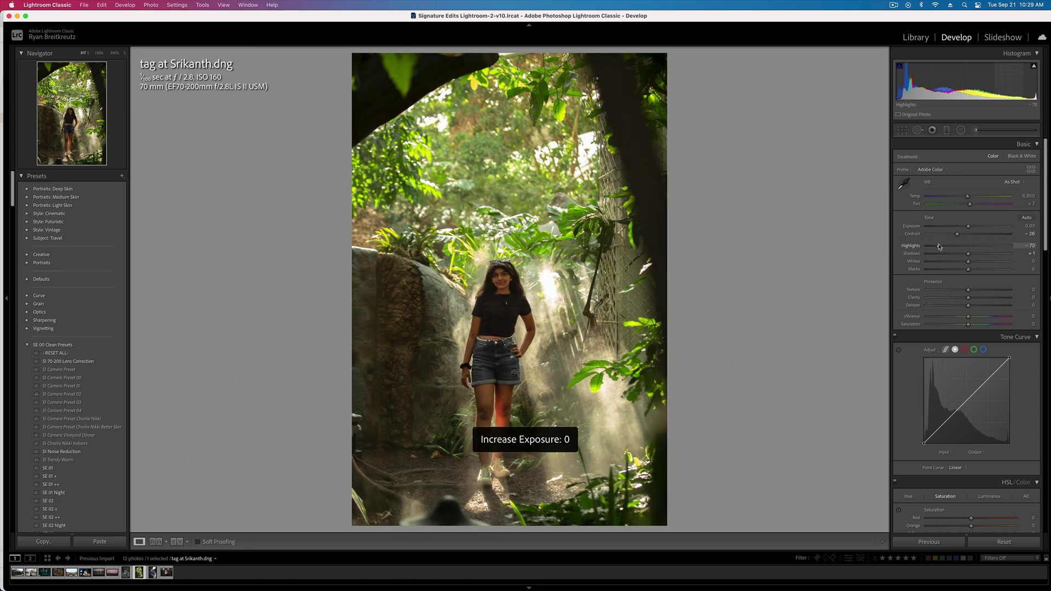
key("shift+minus")
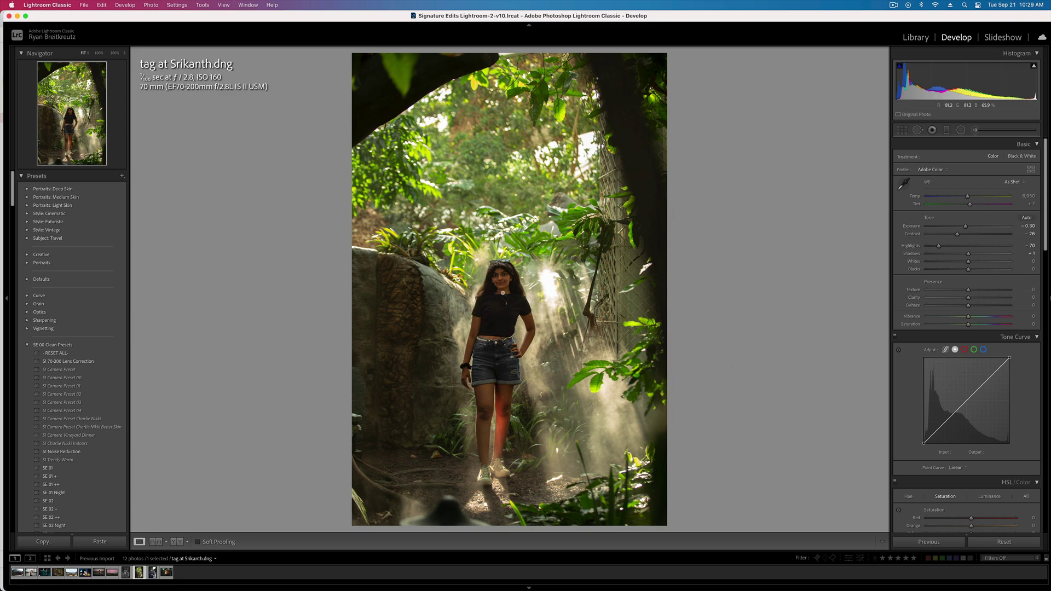
left_click(503, 293)
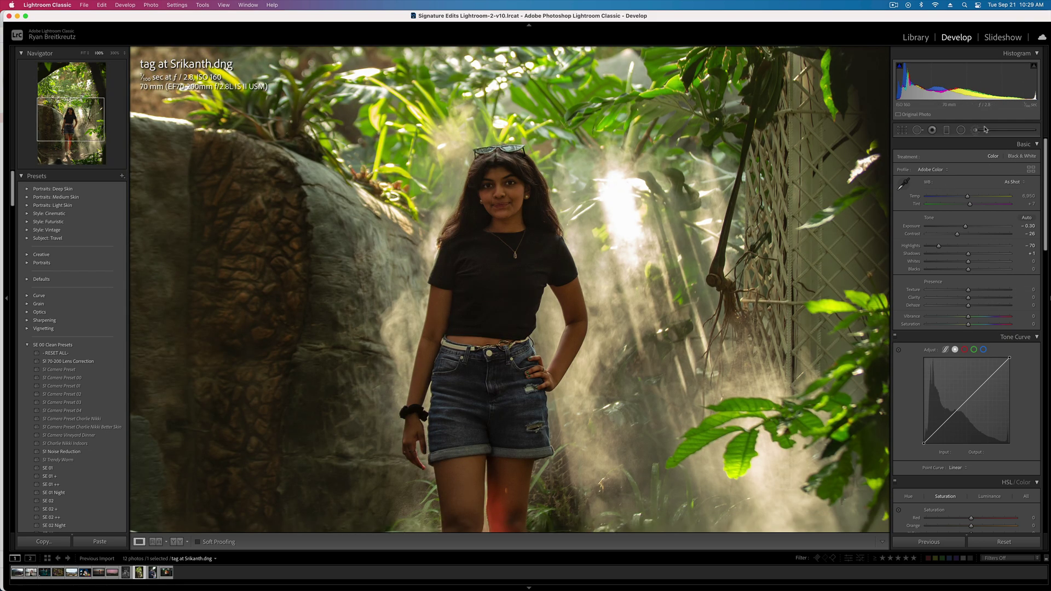
Step: Brush over the girl's face and chest with Texture +34, then leave brush editing
left_click(984, 130)
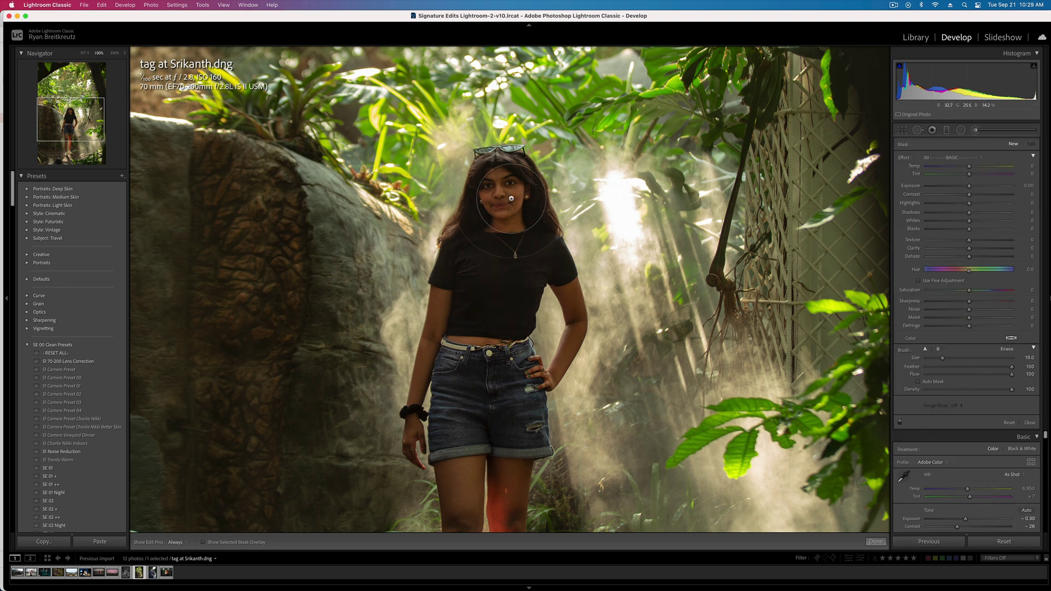
mouse_move(511, 198)
left_mouse_down()
mouse_move(481, 220)
mouse_move(495, 283)
mouse_move(520, 230)
left_mouse_up()
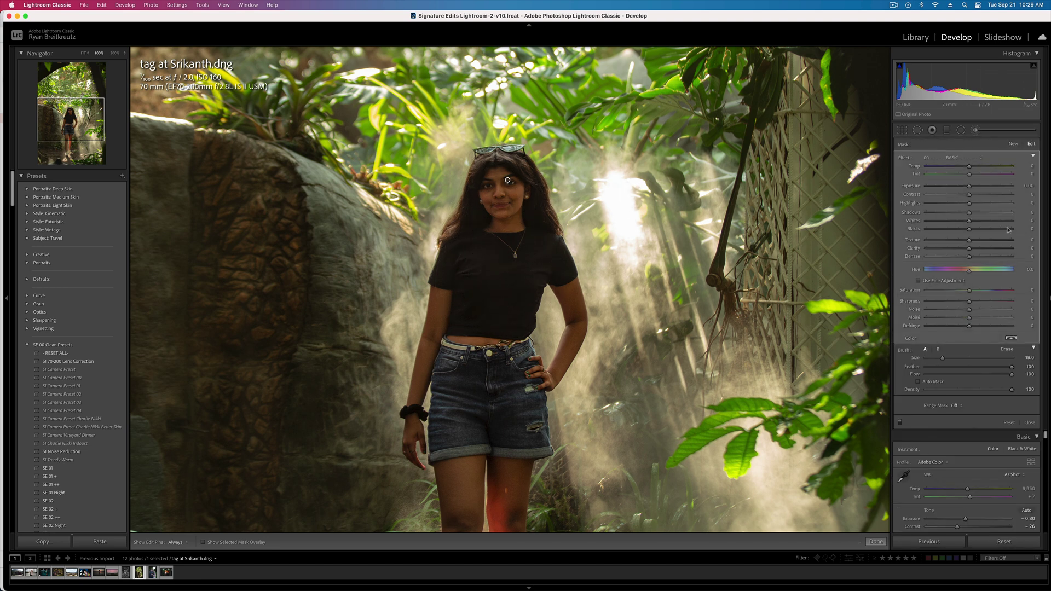
left_click_drag(969, 239, 984, 240)
key("k")
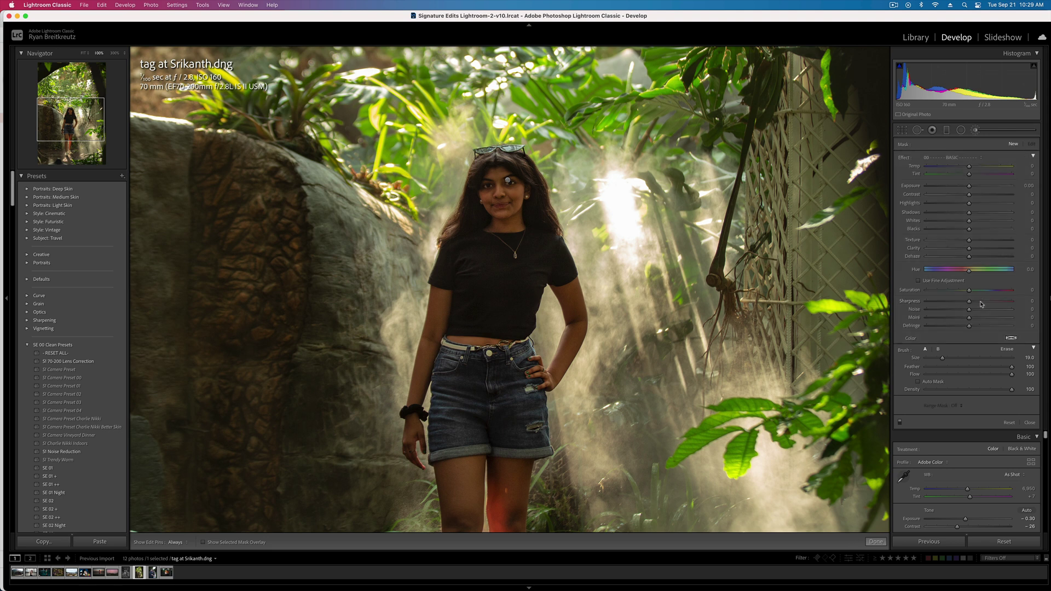
left_click(771, 315)
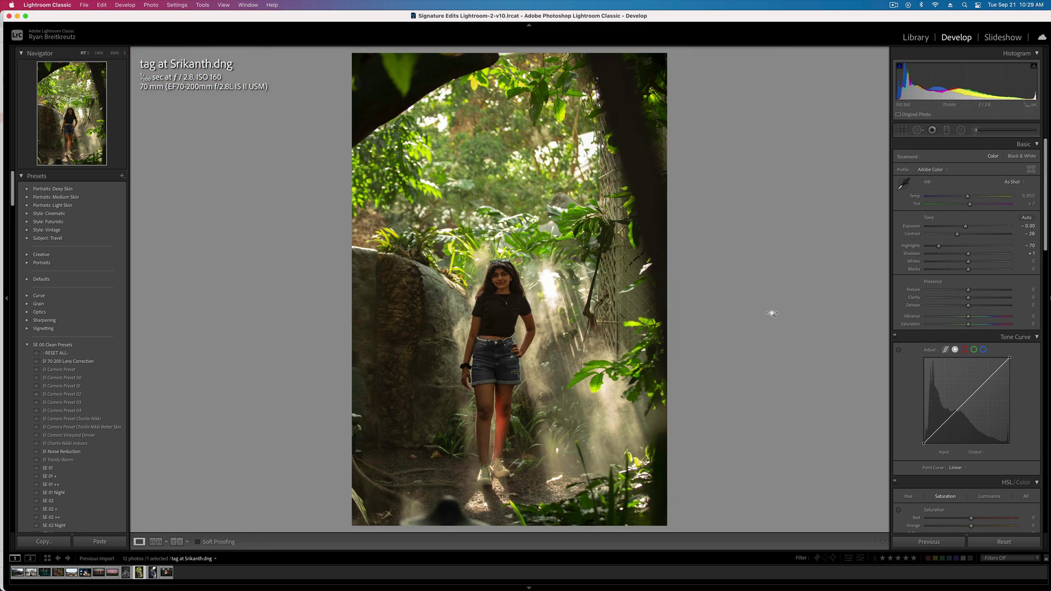
Step: Lower Exposure to -0.63 and shift the Yellow Hue toward orange (-85)
key("minus")
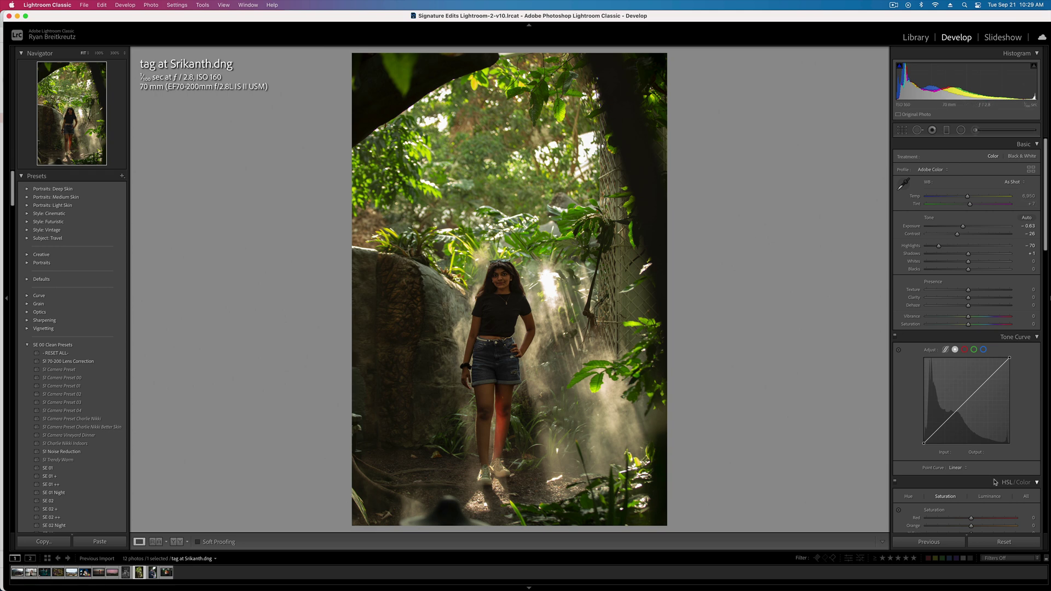
scroll(989, 483, "down", 5)
scroll(988, 483, "down", 1)
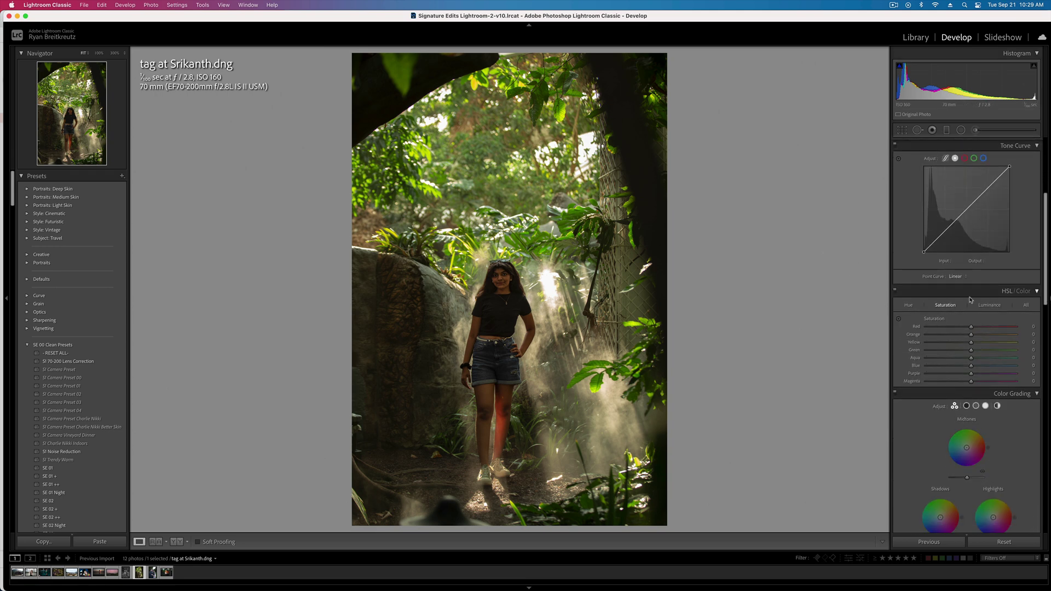
left_click(908, 305)
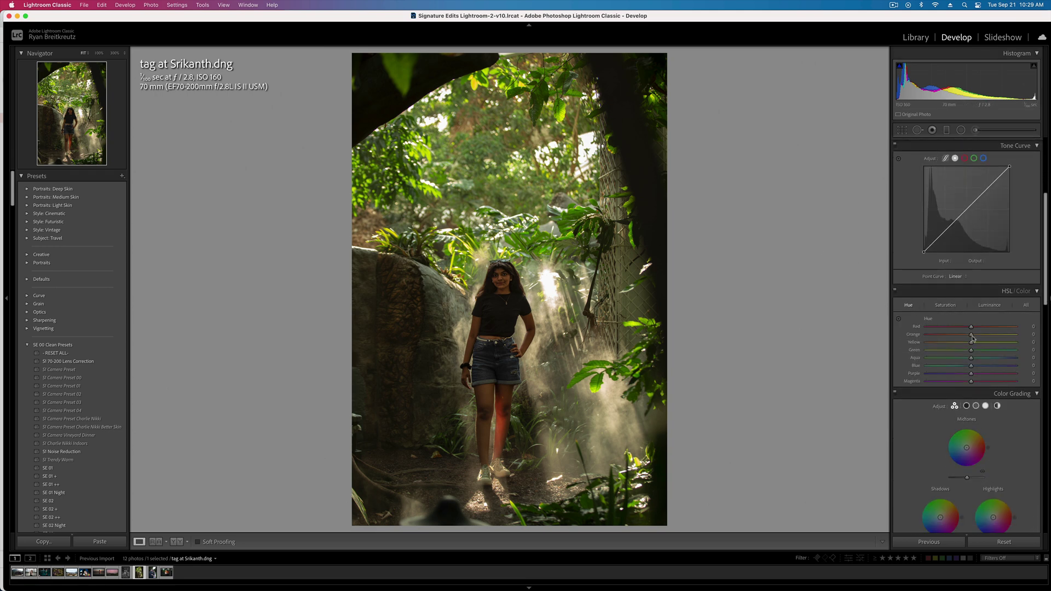
left_click(954, 345)
mouse_move(944, 340)
left_mouse_down()
mouse_move(926, 340)
mouse_move(1049, 352)
mouse_move(940, 345)
mouse_move(955, 347)
left_mouse_up()
Step: Adjust Yellow Saturation, darken Green and Aqua Luminance, and paint a new brush stroke beside the girl
left_click(945, 305)
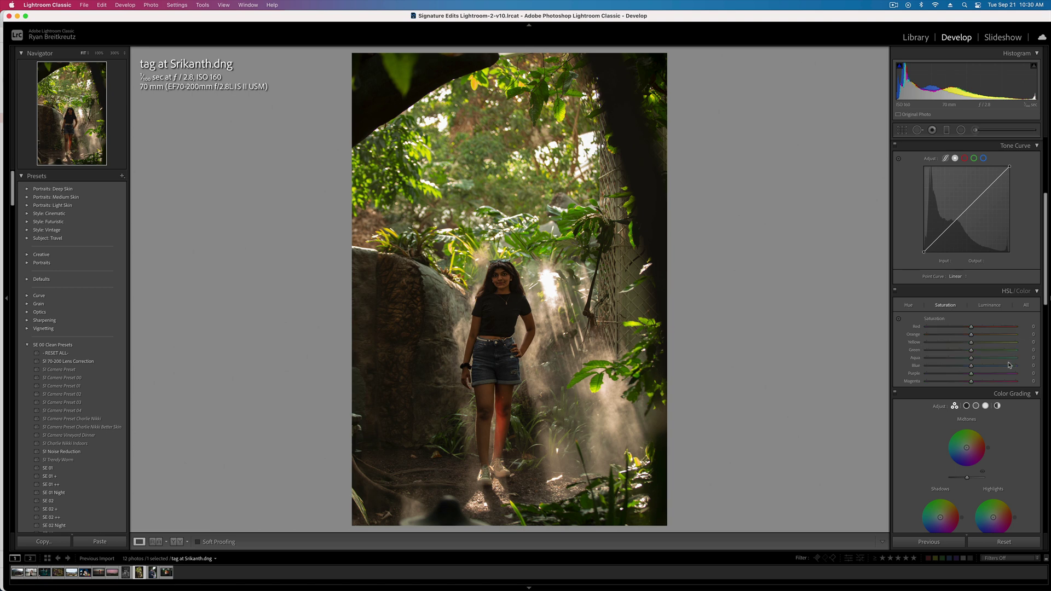
left_click(945, 342)
mouse_move(947, 345)
left_mouse_down()
mouse_move(968, 348)
mouse_move(929, 354)
mouse_move(940, 353)
left_mouse_up()
left_click(990, 305)
mouse_move(971, 358)
left_mouse_down()
mouse_move(927, 354)
mouse_move(967, 358)
left_mouse_up()
left_click(957, 350)
left_click(976, 130)
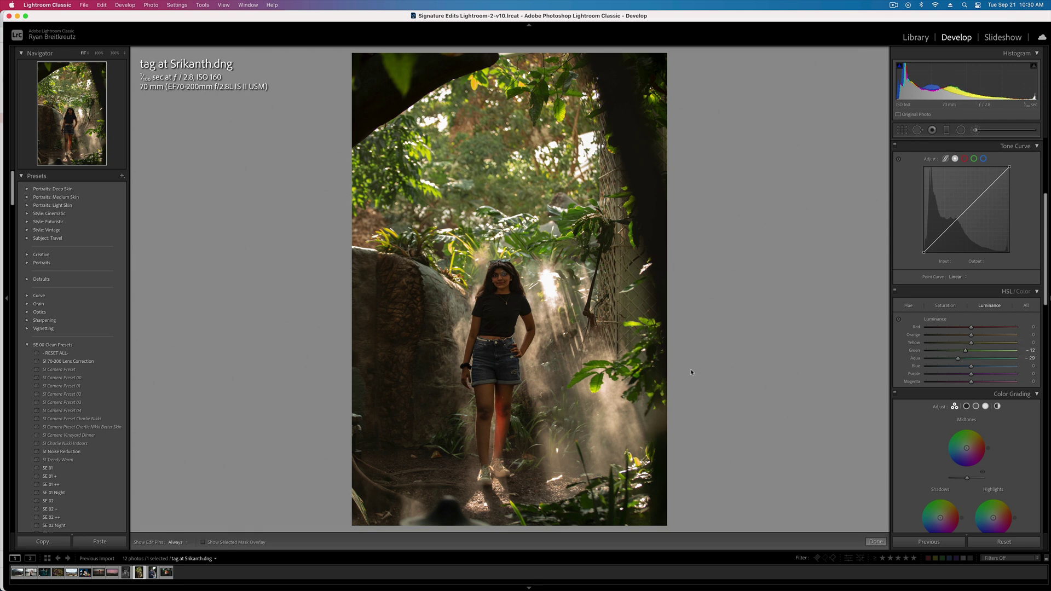
mouse_move(611, 435)
left_mouse_down()
mouse_move(548, 394)
mouse_move(572, 287)
left_mouse_up()
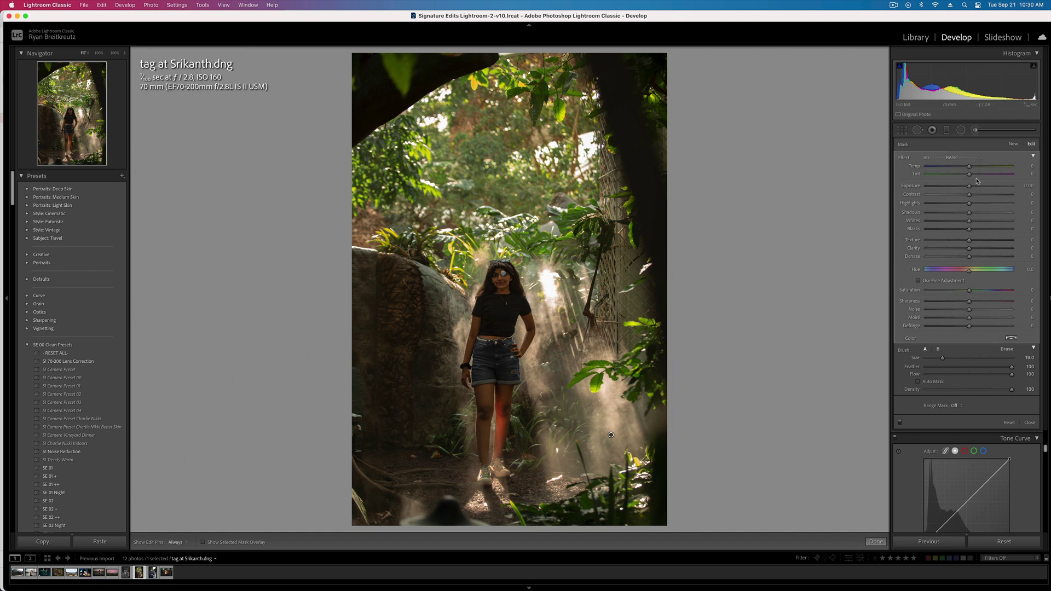
Step: Raise the brush mask's Texture to 28 and draw a radial filter over the top of the photo
key("alt")
mouse_move(969, 241)
left_mouse_down()
mouse_move(995, 252)
mouse_move(972, 262)
left_mouse_up()
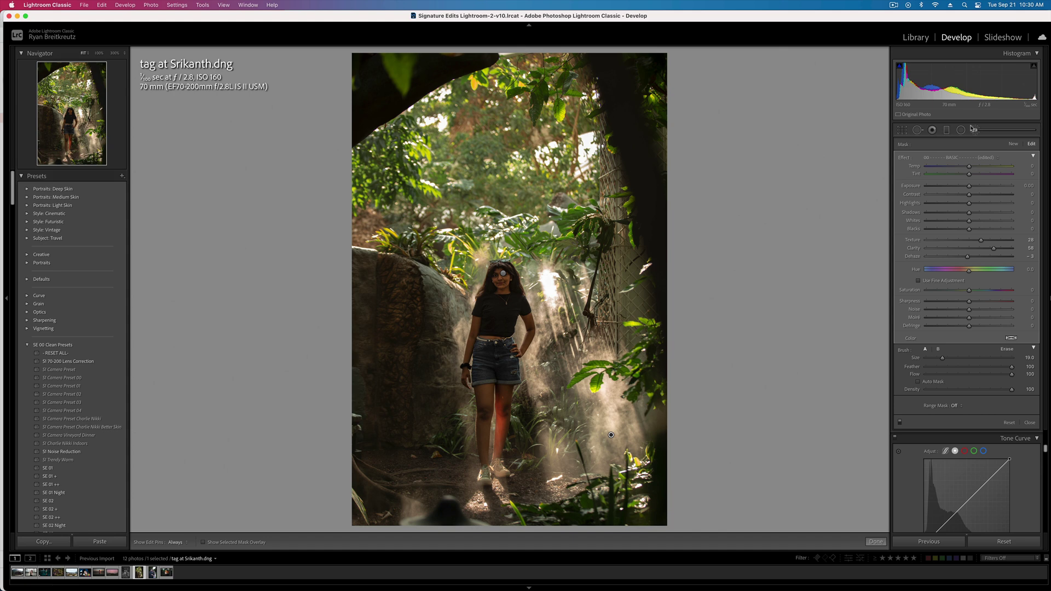
key("shift+m")
left_click_drag(480, 76, 609, 216)
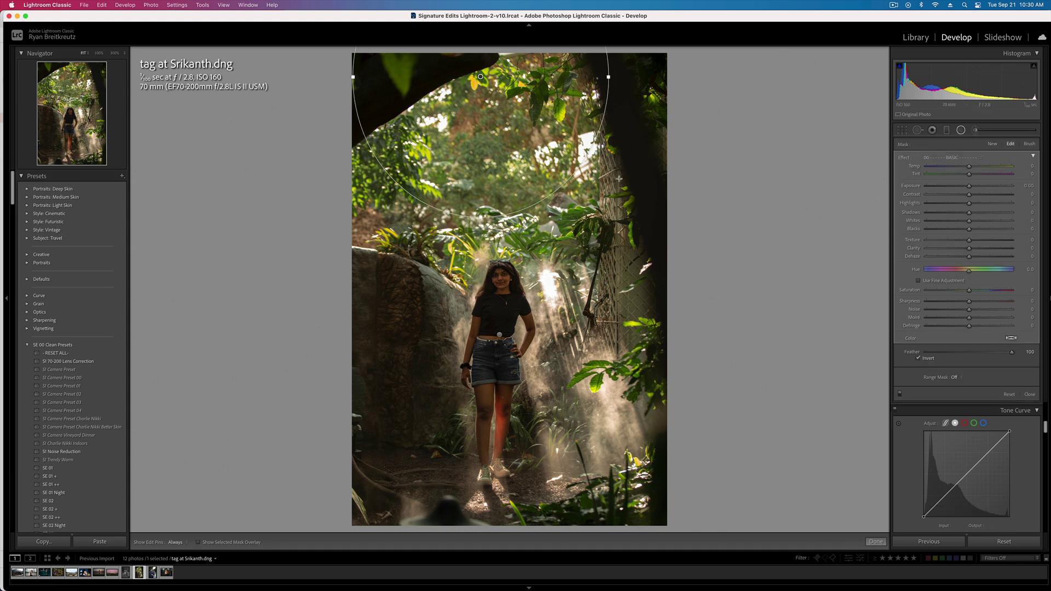
Step: Move and widen the canopy radial filter and limit it to a 32/100 Luminance range
left_click_drag(480, 76, 527, 76)
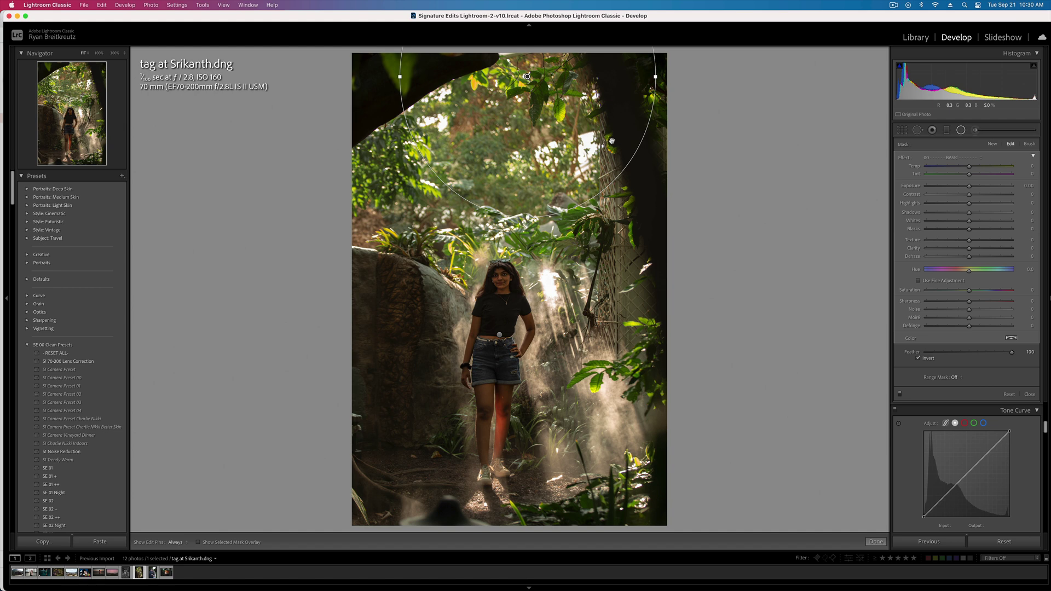
left_click(956, 377)
left_click(965, 395)
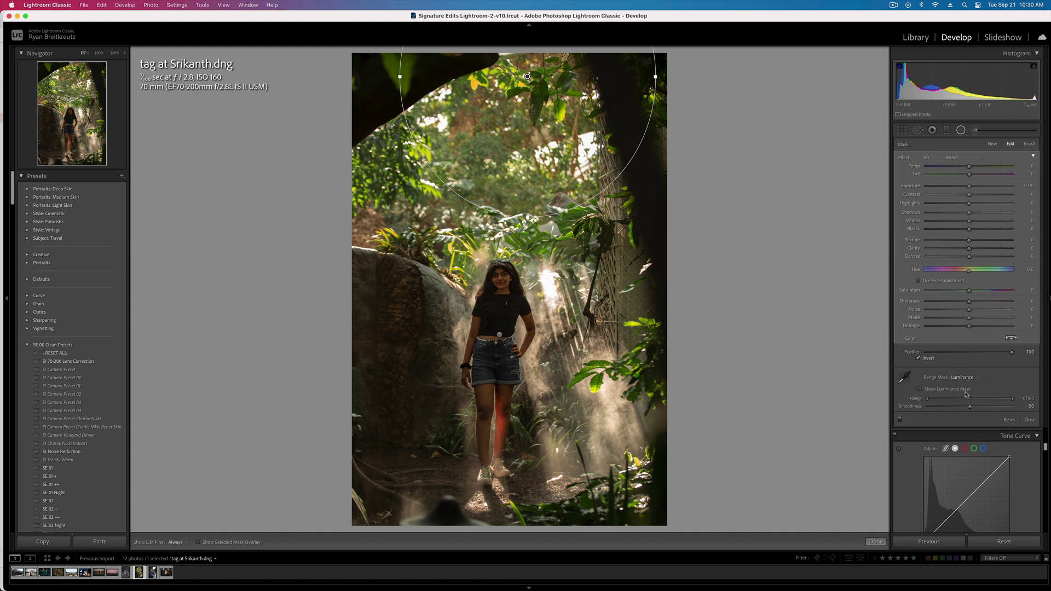
left_click_drag(927, 398, 935, 398)
left_click(920, 389)
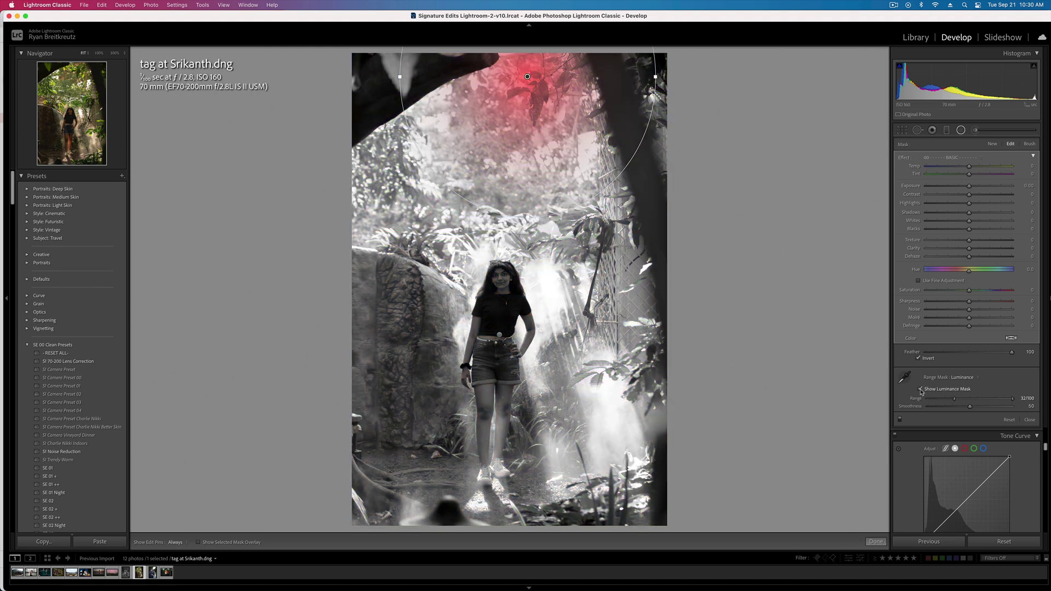
left_click(920, 389)
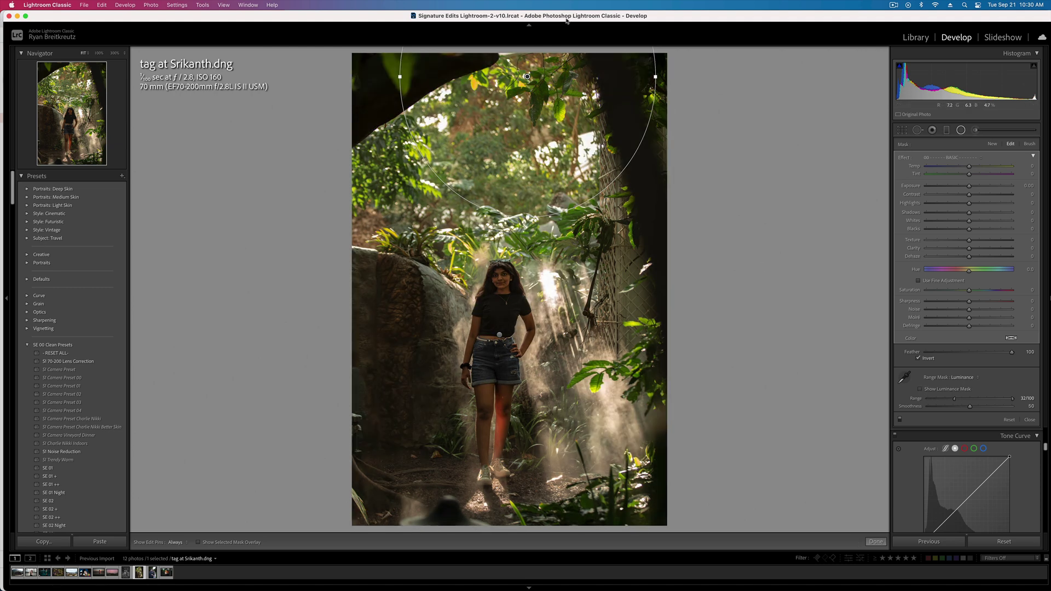
left_click_drag(657, 77, 702, 77)
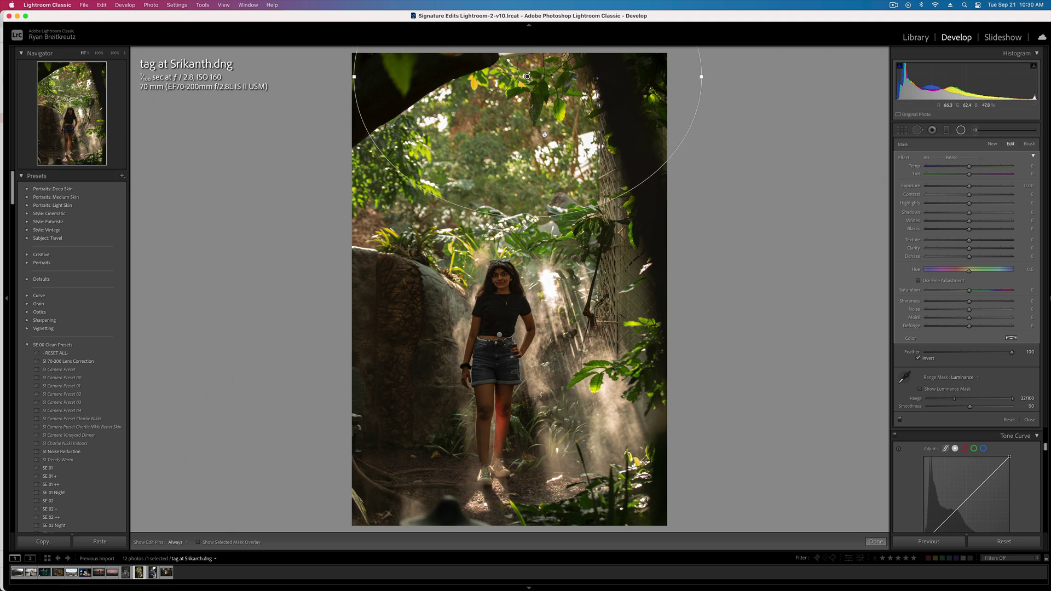
left_click_drag(527, 77, 537, 75)
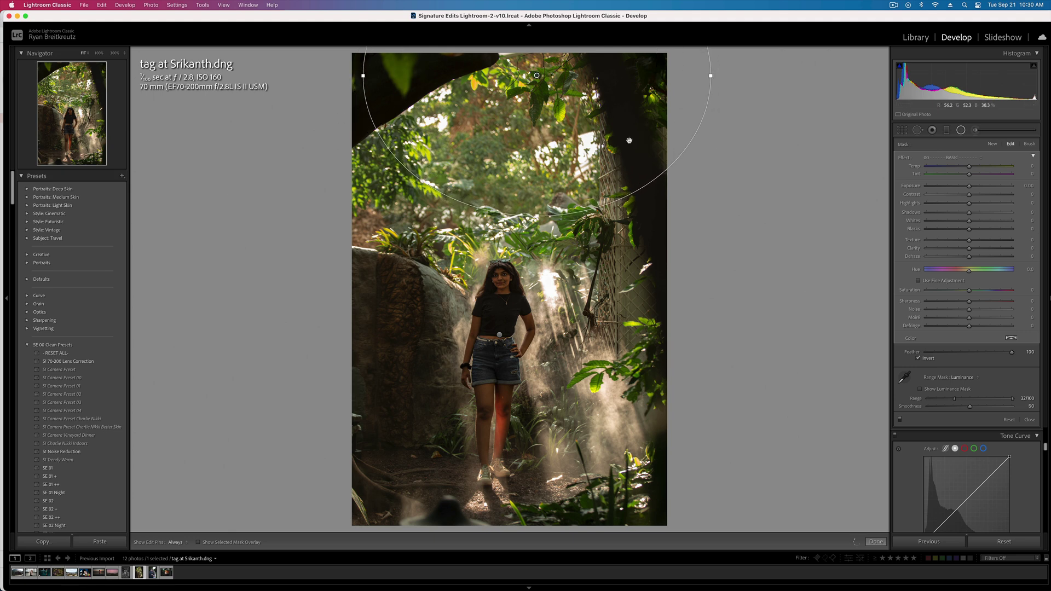
left_click(949, 158)
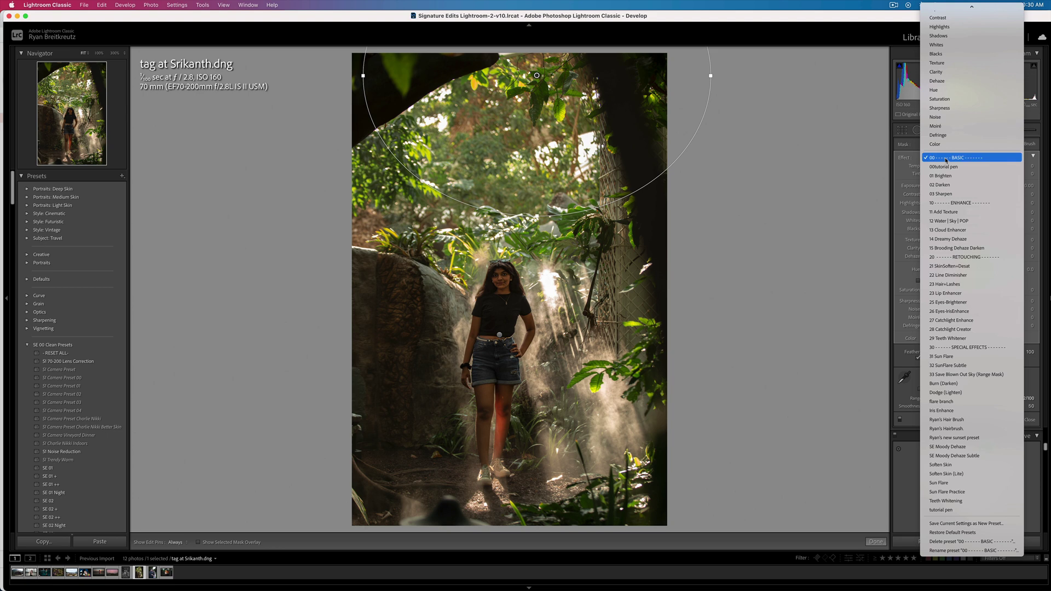
Step: Apply the 31 Sun Flare effect with higher Exposure and lower Clarity, widen it, and set range to 71
left_click(953, 356)
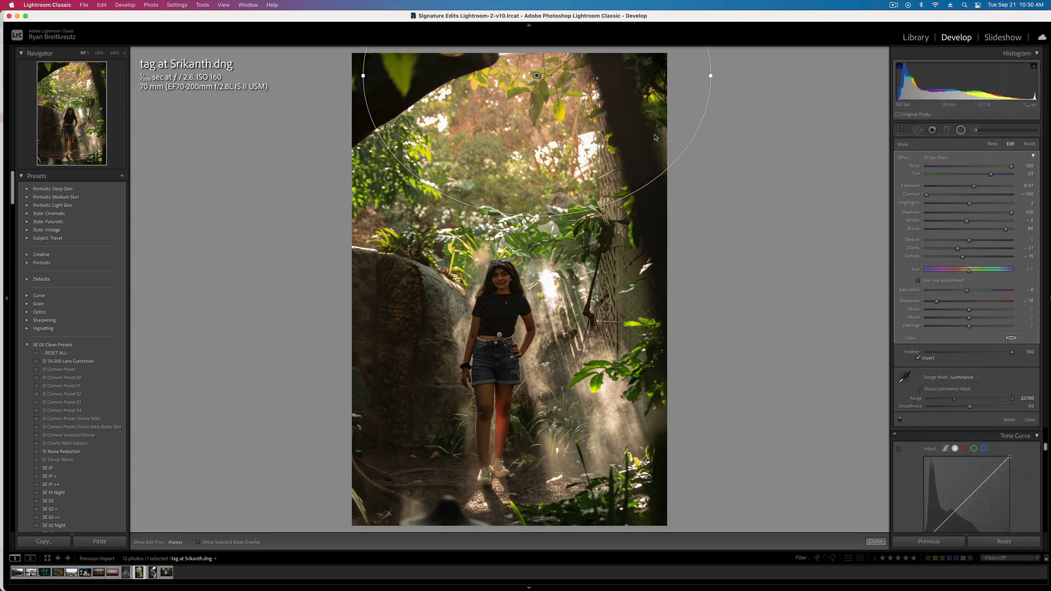
mouse_move(974, 186)
left_mouse_down()
mouse_move(1027, 191)
mouse_move(991, 192)
left_mouse_up()
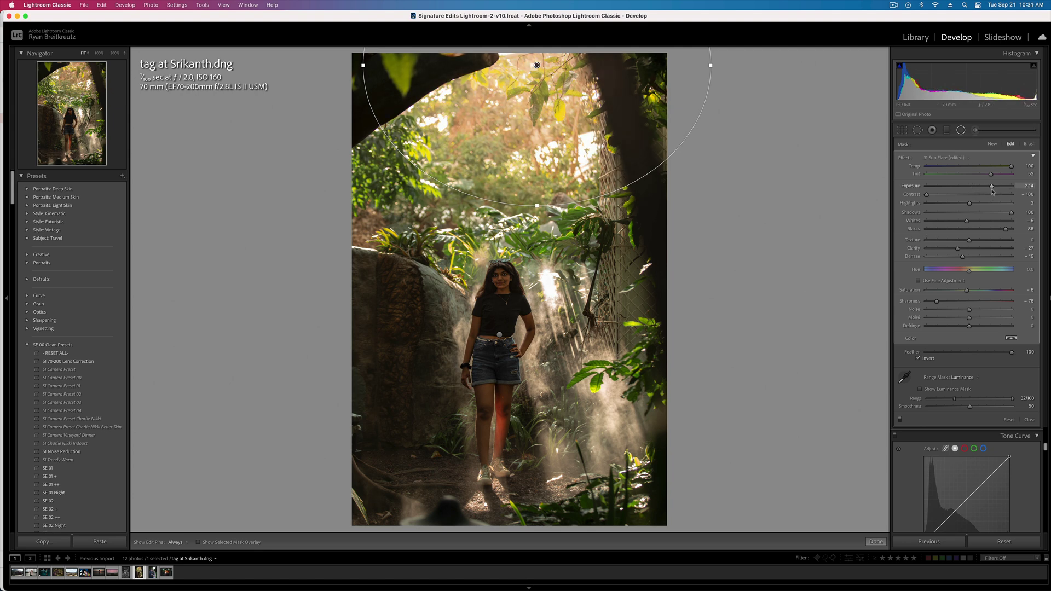
left_click_drag(946, 248, 924, 256)
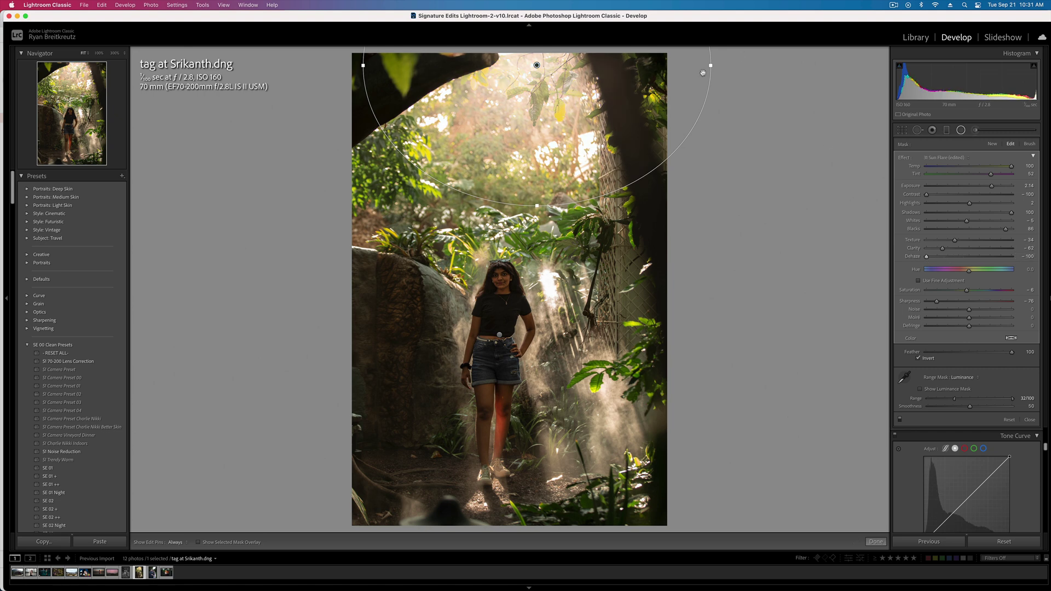
left_click_drag(712, 67, 913, 68)
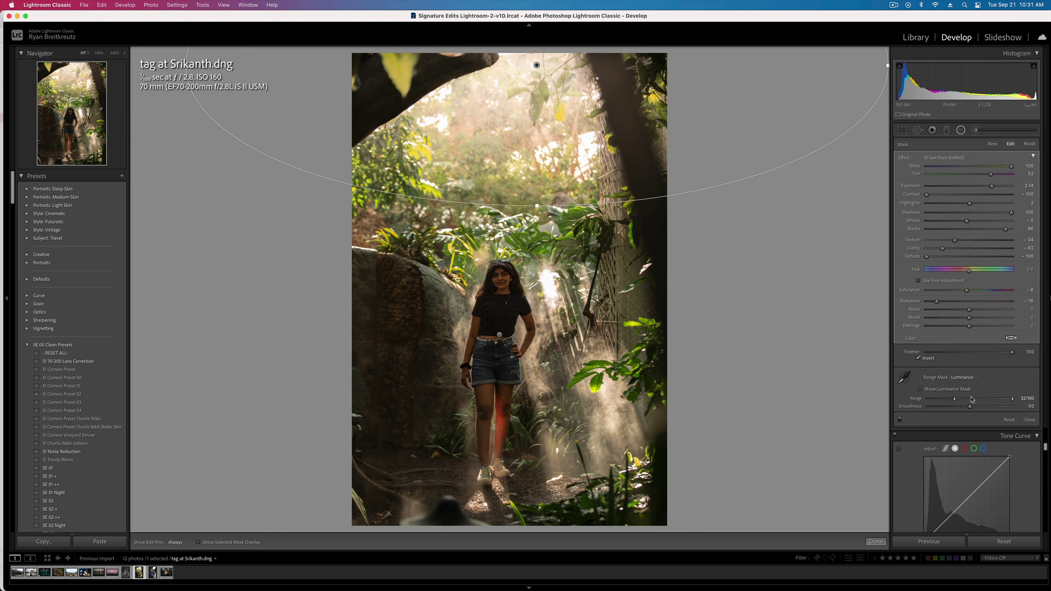
left_click_drag(953, 400, 975, 401)
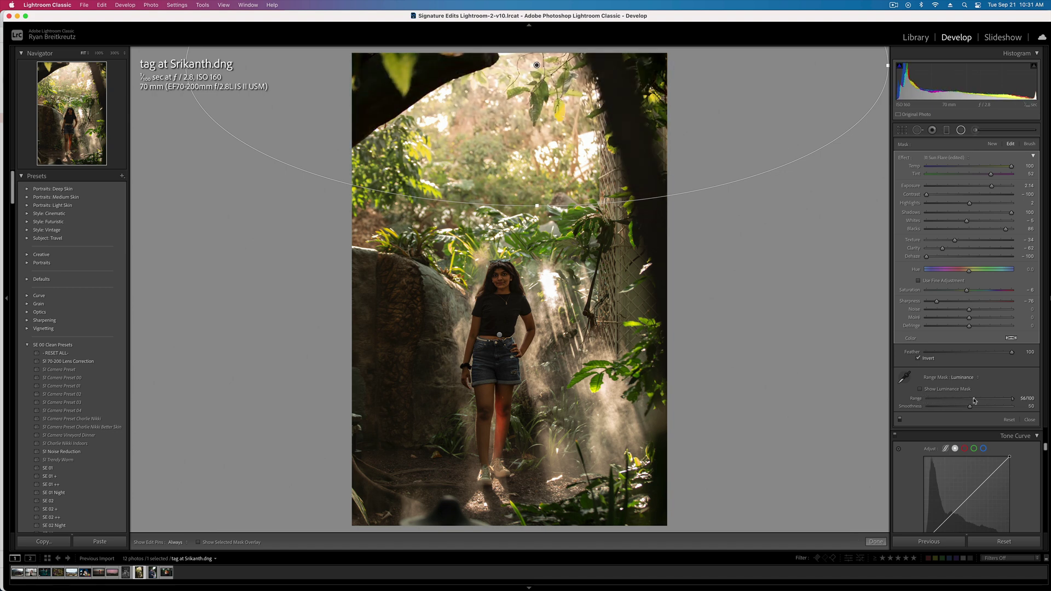
left_click_drag(537, 65, 581, 130)
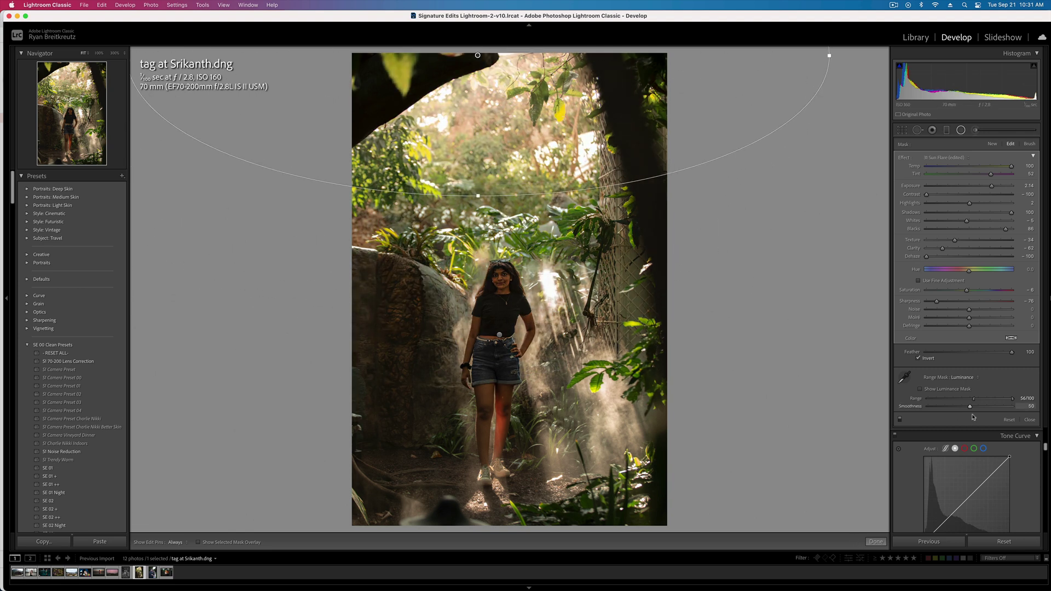
left_click_drag(984, 401, 988, 402)
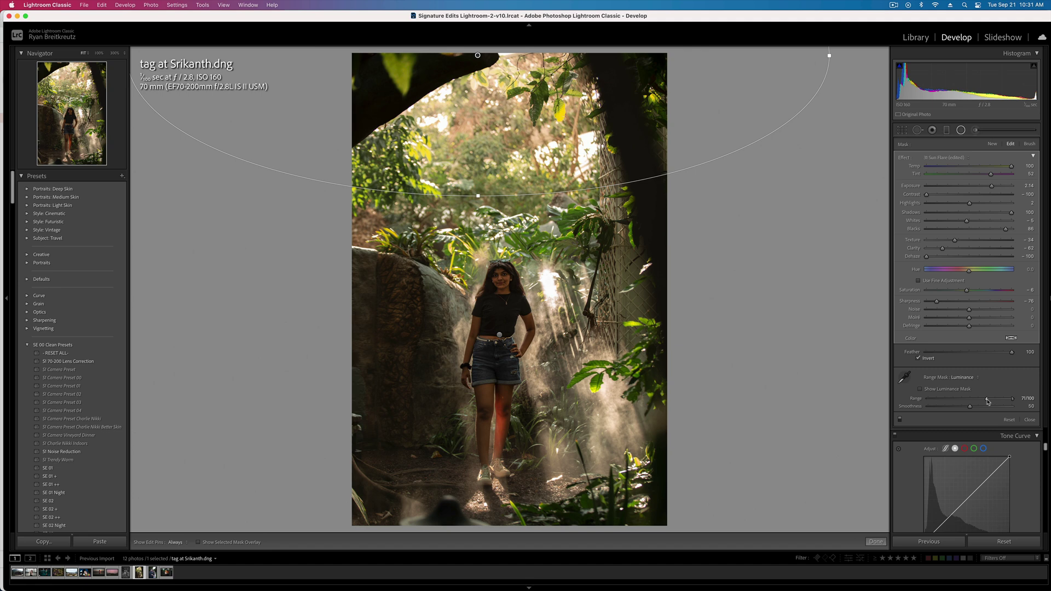
Step: Nudge the flare mask up, lower its Highlights and Clarity, raise Whites, and close masking
key("Delete")
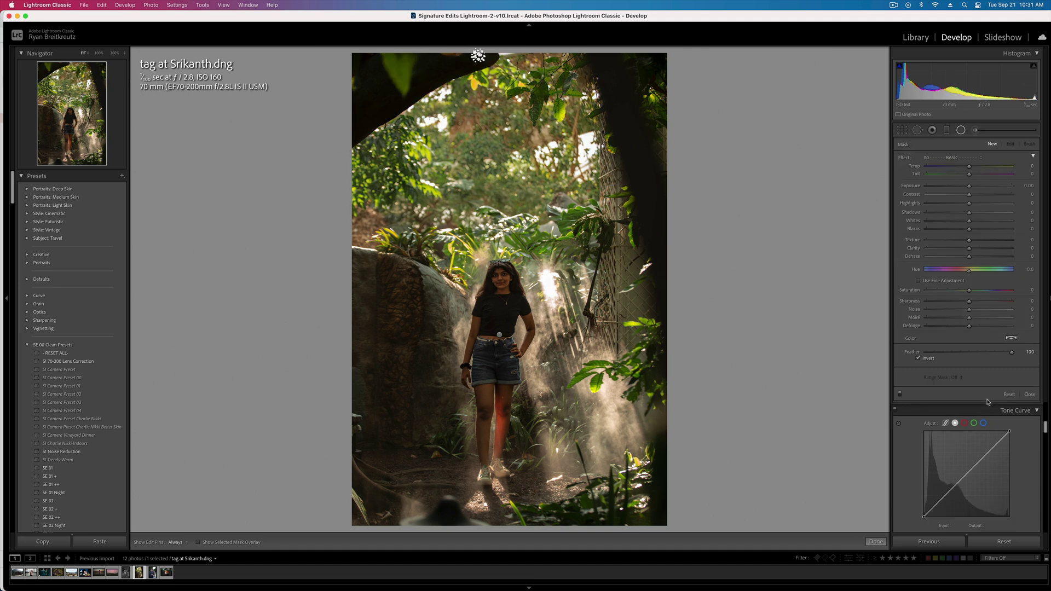
key("super+z")
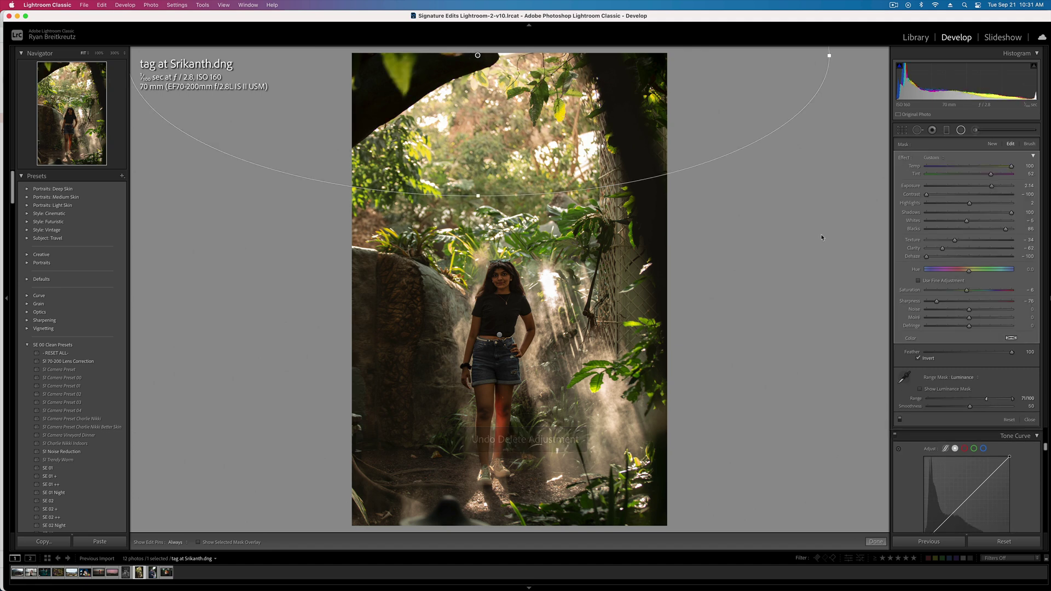
left_click_drag(518, 145, 521, 136)
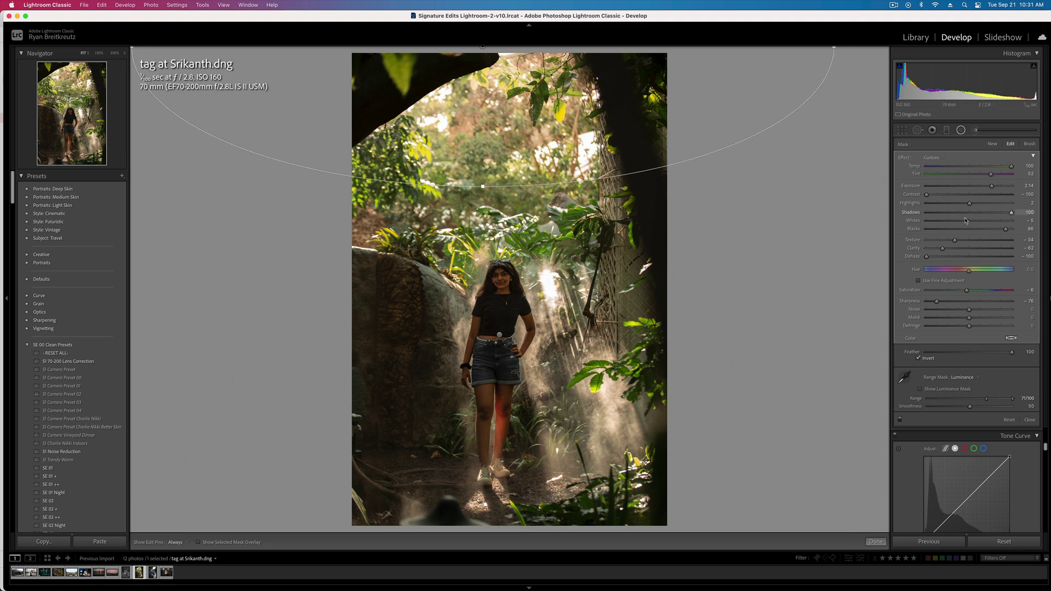
mouse_move(969, 203)
left_mouse_down()
mouse_move(949, 204)
mouse_move(972, 205)
left_mouse_up()
left_click_drag(942, 248, 930, 250)
left_click_drag(967, 221, 991, 230)
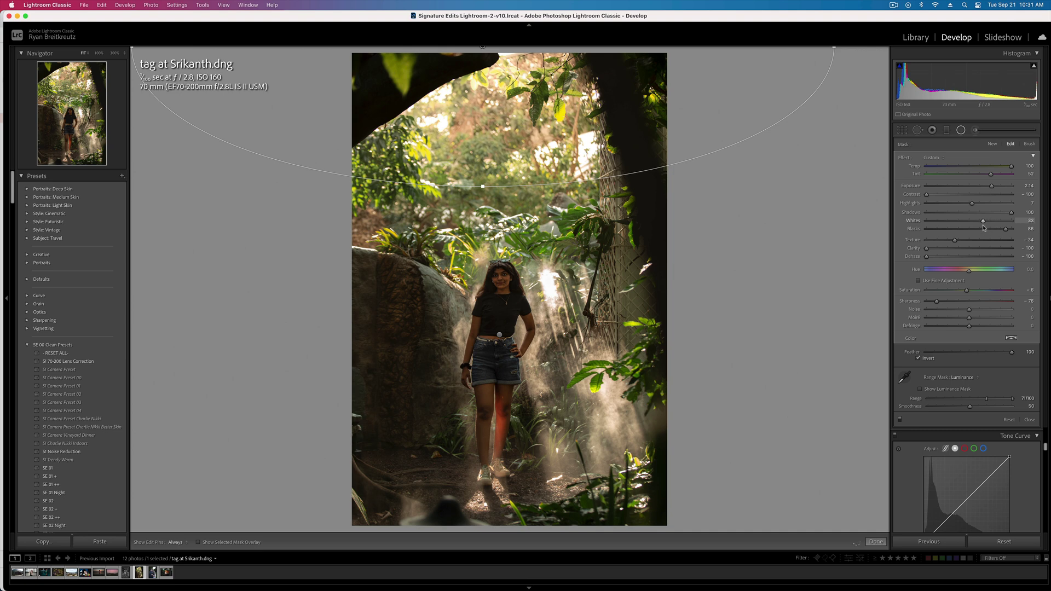
key("shift+m")
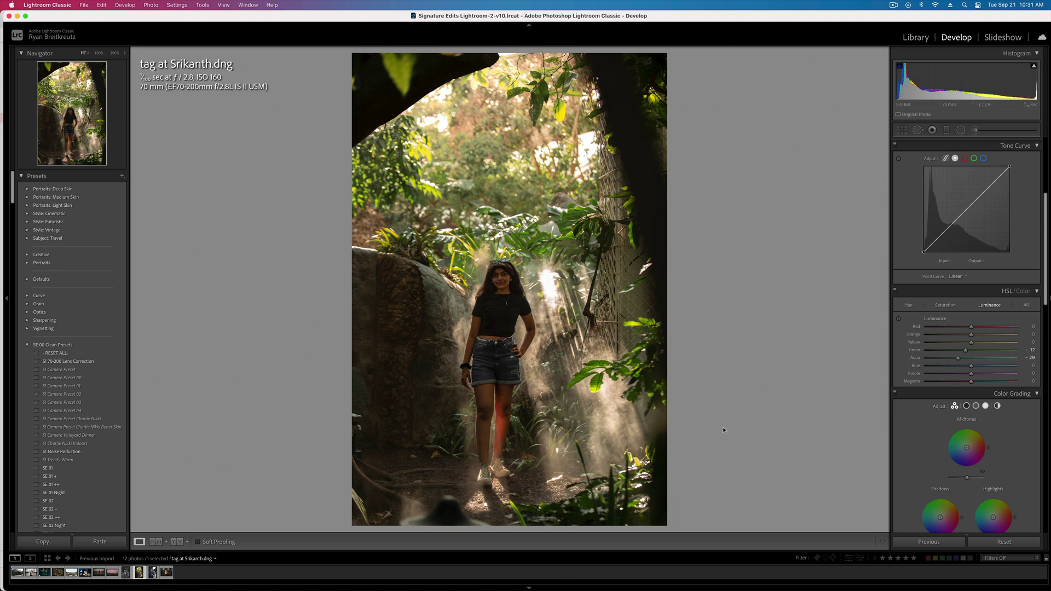
Step: Start a new brush mask with a slightly larger brush and the edit pins hidden
key("shift+m")
key("k")
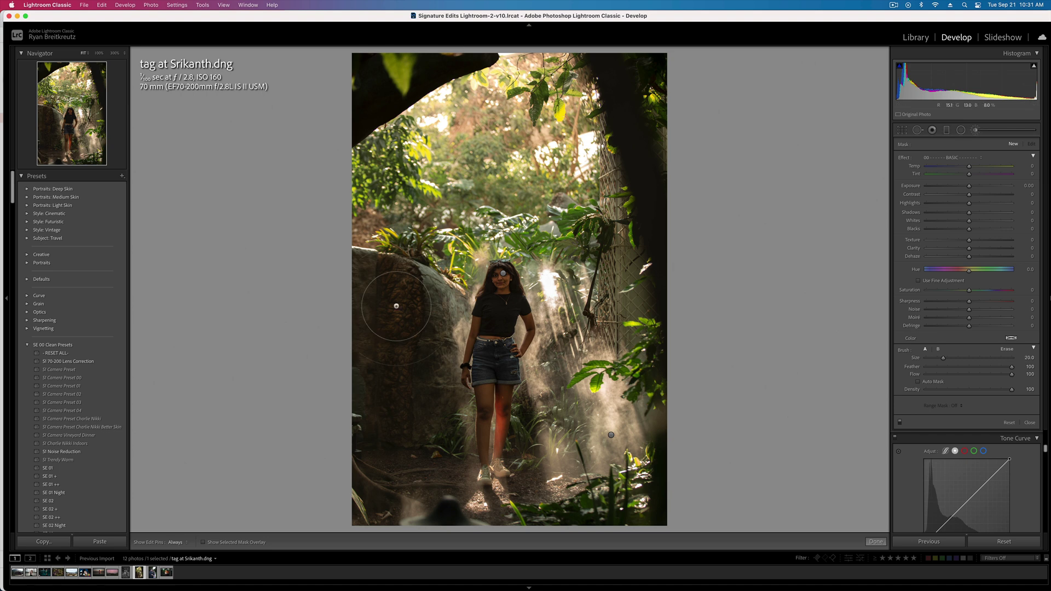
key("bracketright")
key("h")
key("h")
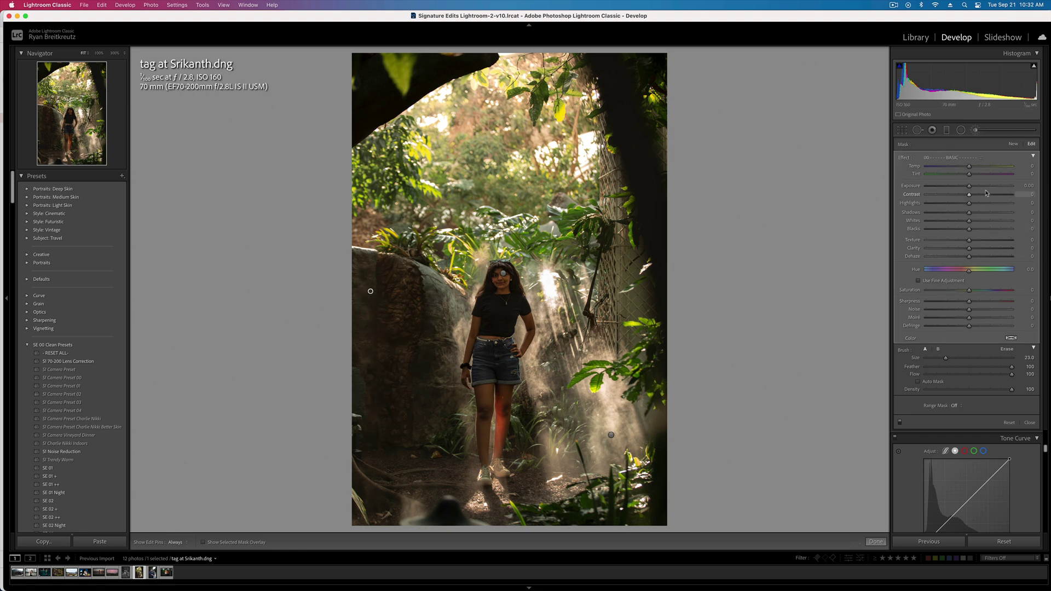
Step: Brush the rock: Exposure 0.96, Contrast 33, Highlights 69, Whites 58, Blacks -3
left_click_drag(969, 185, 994, 222)
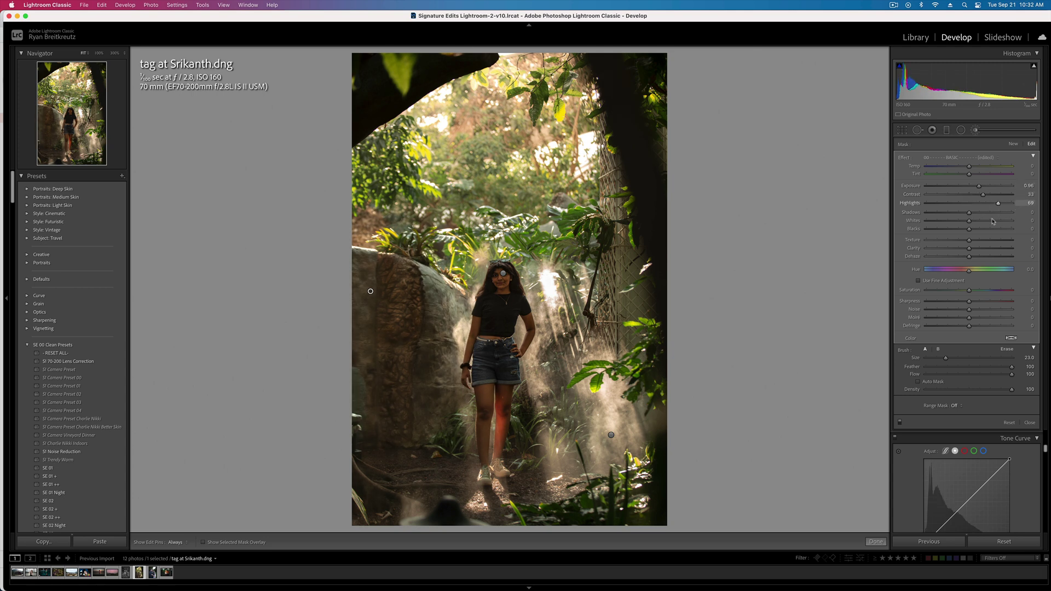
left_click(993, 222)
left_click(959, 229)
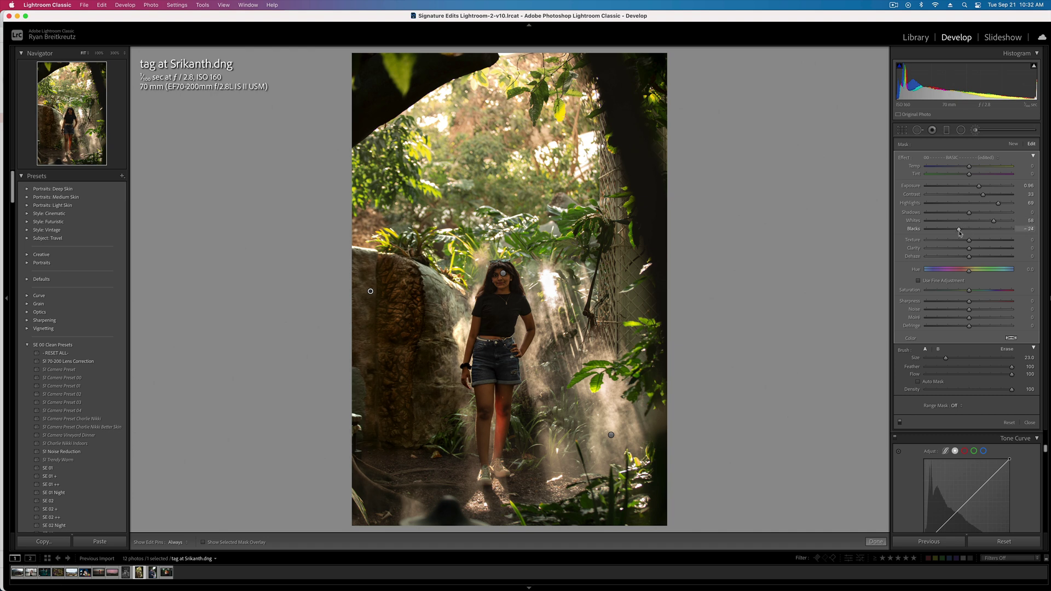
left_click_drag(965, 232, 968, 232)
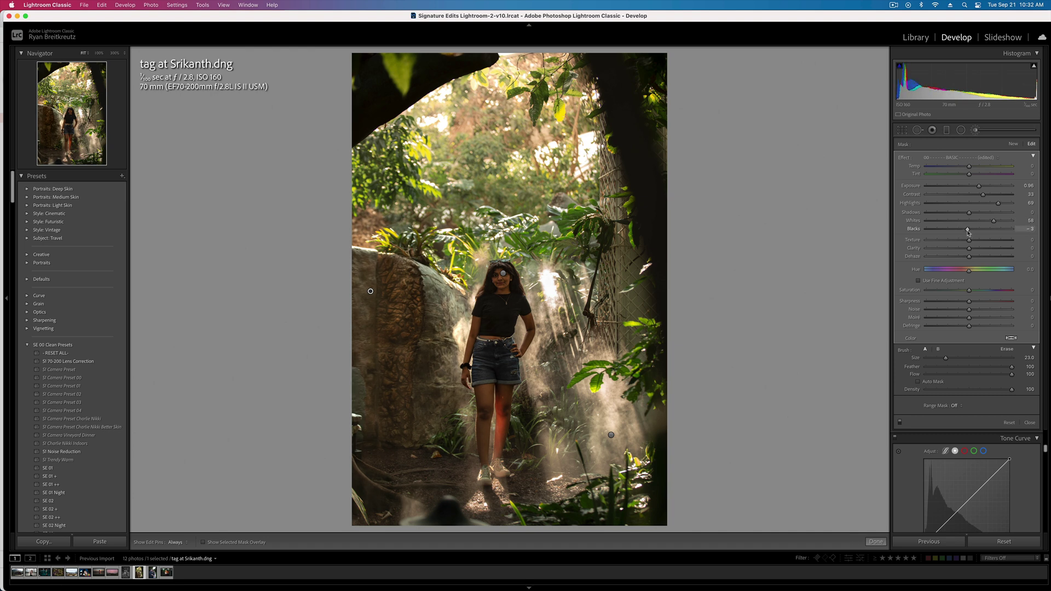
Step: Close the brush mask and settle the photo's global Exposure at -0.76
key("minus")
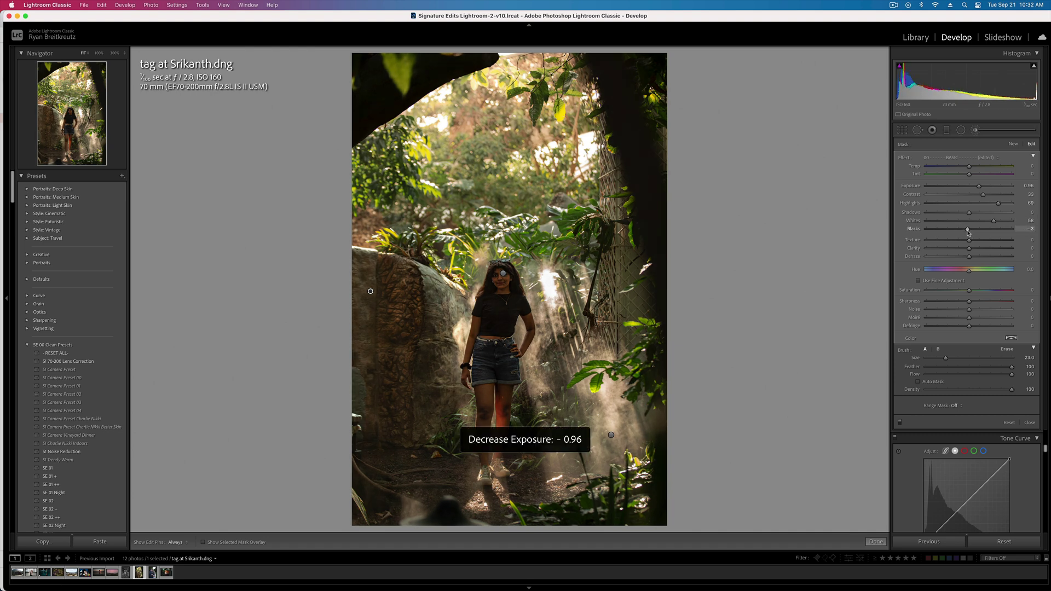
key("k")
key("equal")
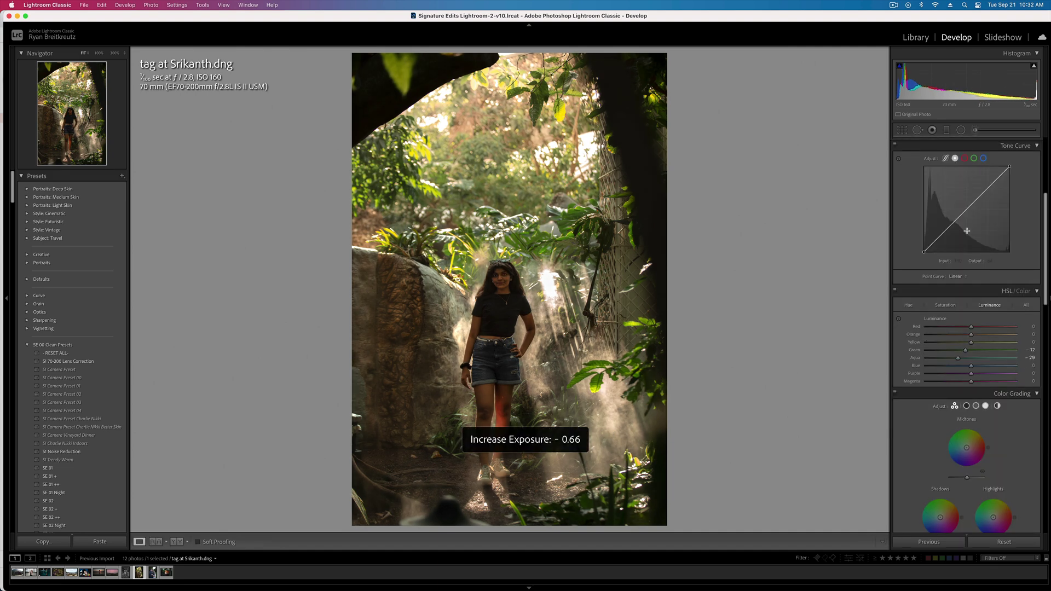
key("minus")
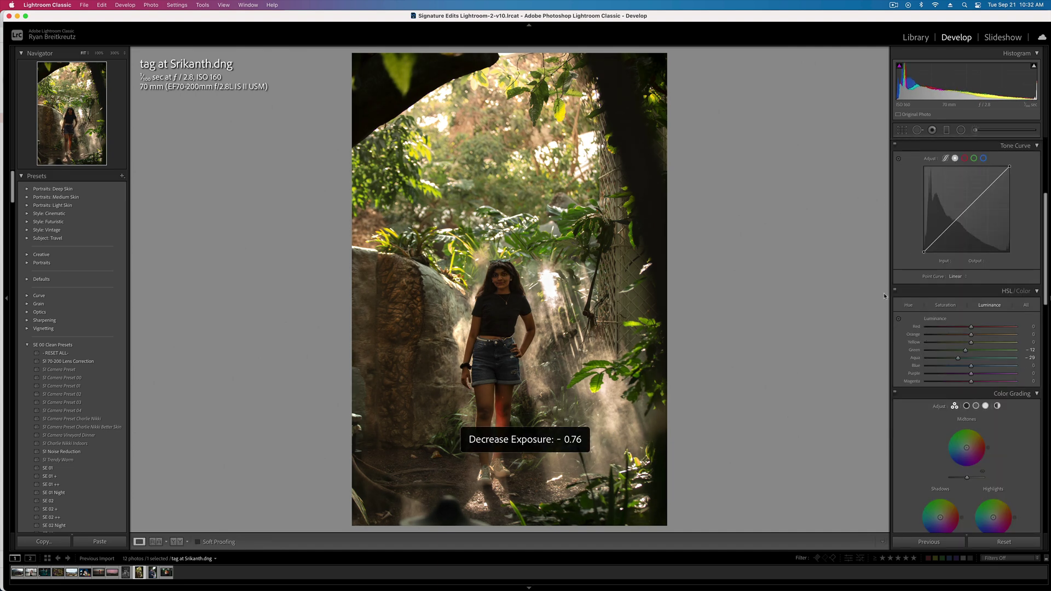
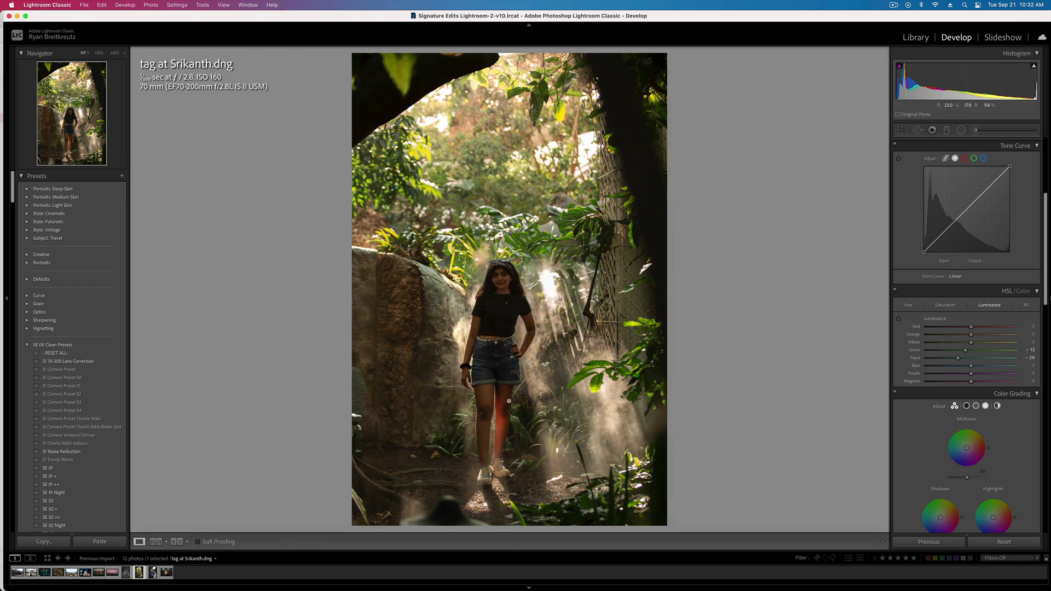
Step: Toggle Before/After to compare the edited forest portrait with the original
key("backslash")
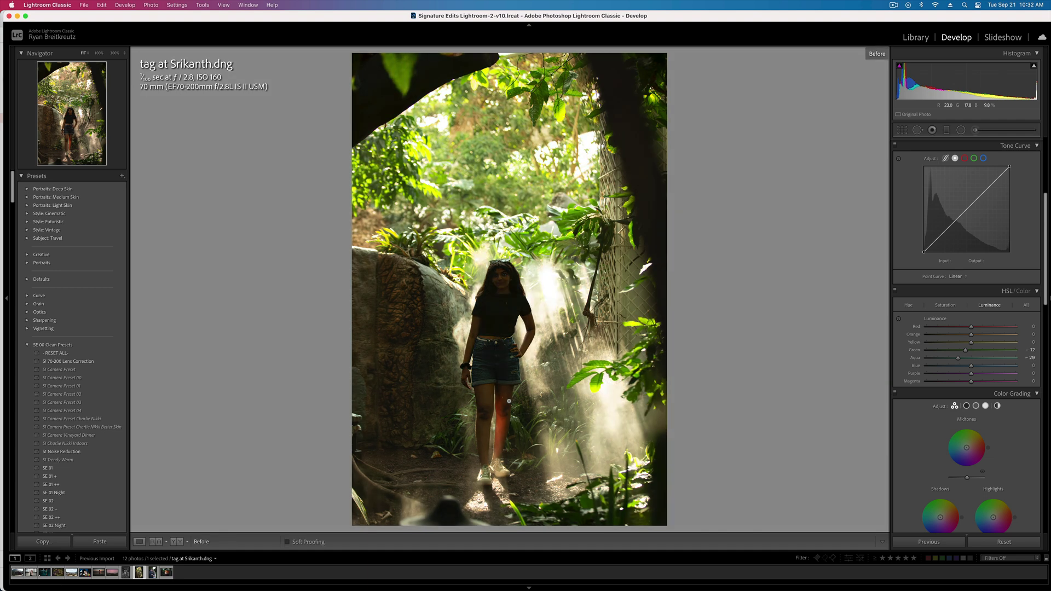
key("backslash")
key("backslash")
key("backslash")
key("backslash")
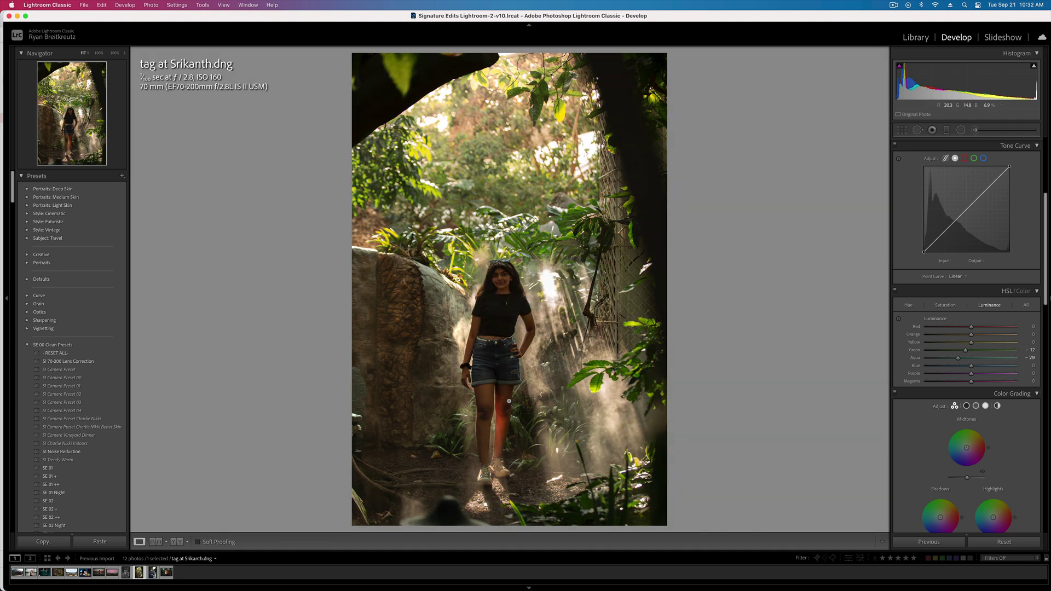
key("backslash")
Step: Paint an Adjustment Brush mask over the woman's face
key("shift+m")
key("k")
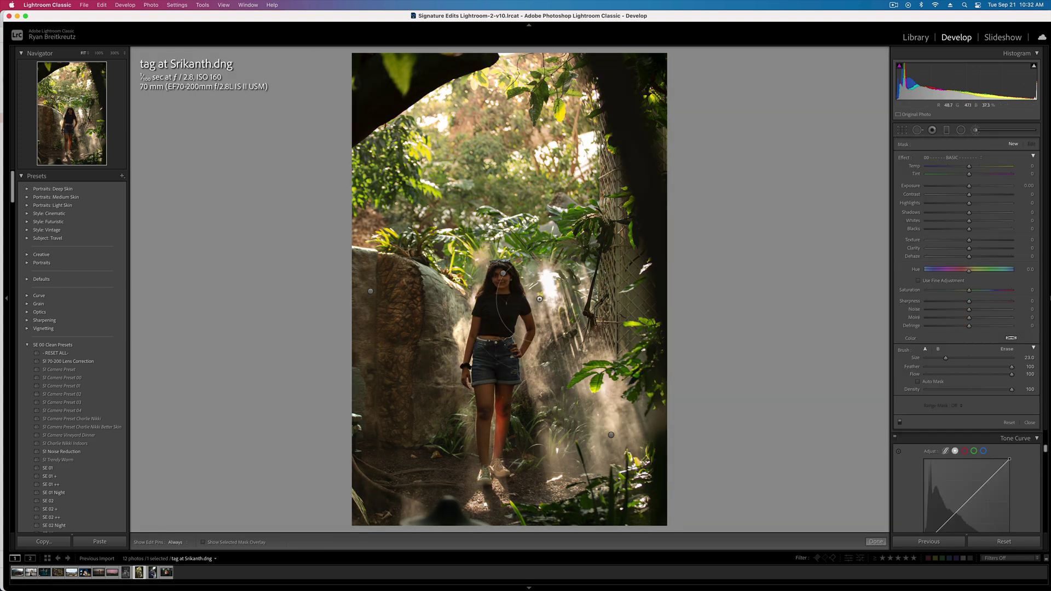
scroll(502, 273, "up", 6)
key("h")
left_click_drag(502, 273, 495, 287)
key("h")
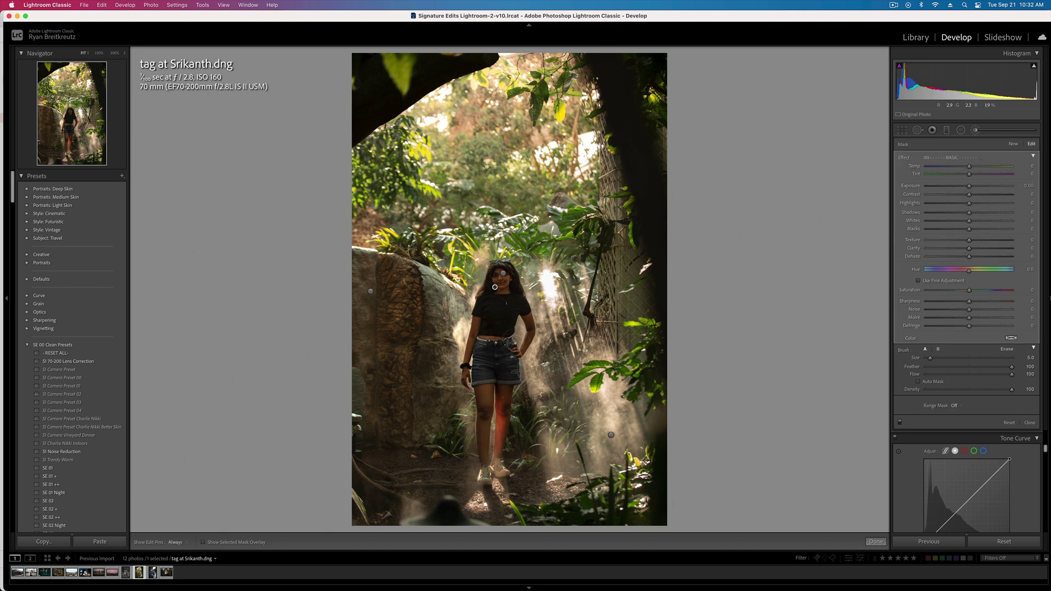
Step: In the face mask, raise Highlights and Whites, set Shadows to -7, and nudge Exposure up
left_click(995, 204)
left_click(990, 221)
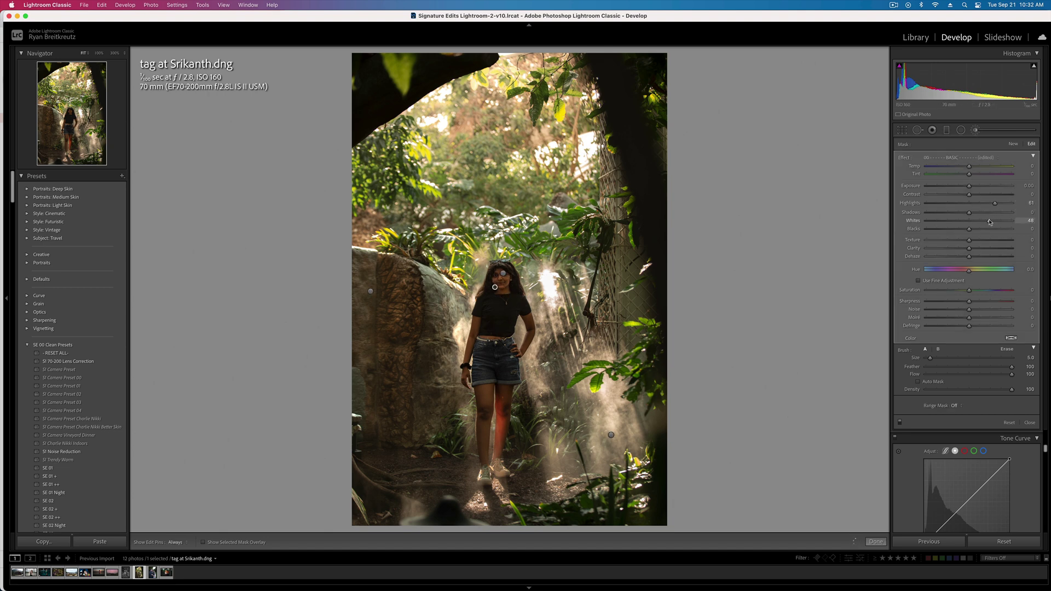
left_click(961, 213)
left_click(967, 213)
left_click(970, 187)
key("k")
Step: Set the overall exposure to -0.99 and move on to DSCF6516.RAF
key("backslash")
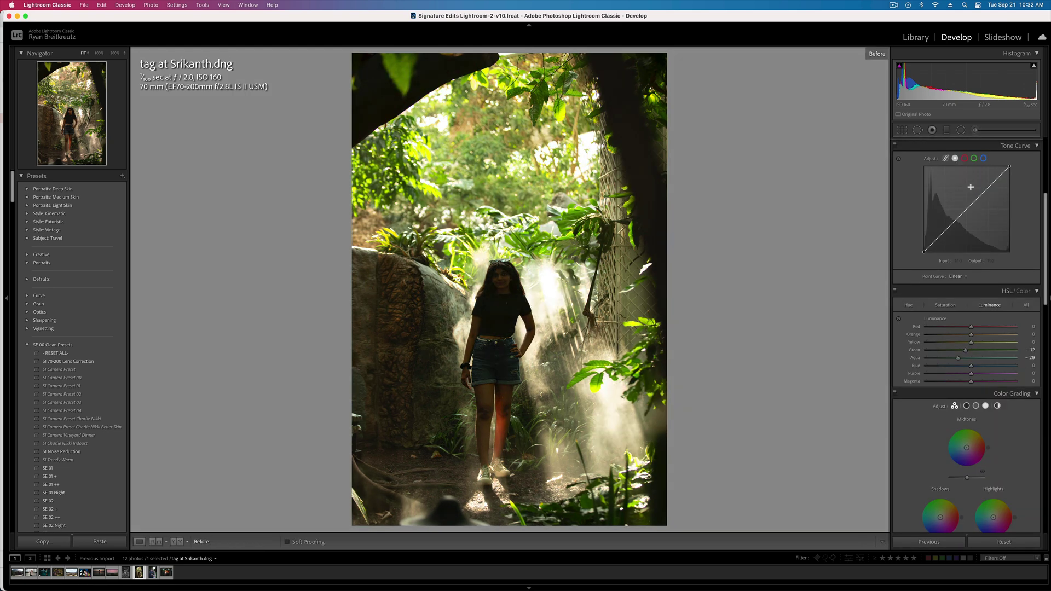
key("backslash")
key("backslash")
key("backslash")
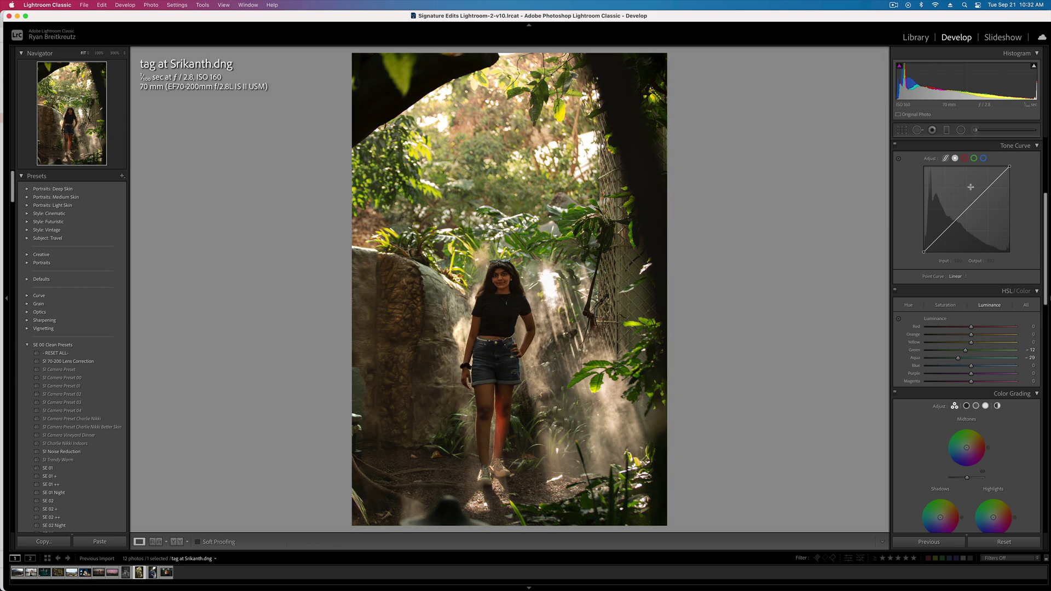
key("minus")
key("equal")
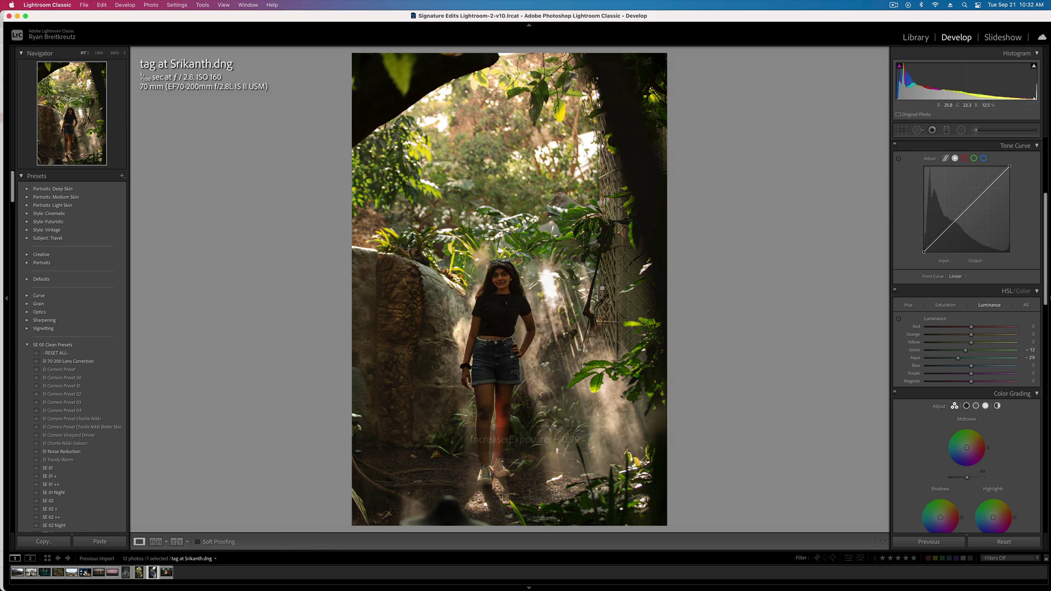
key("Right")
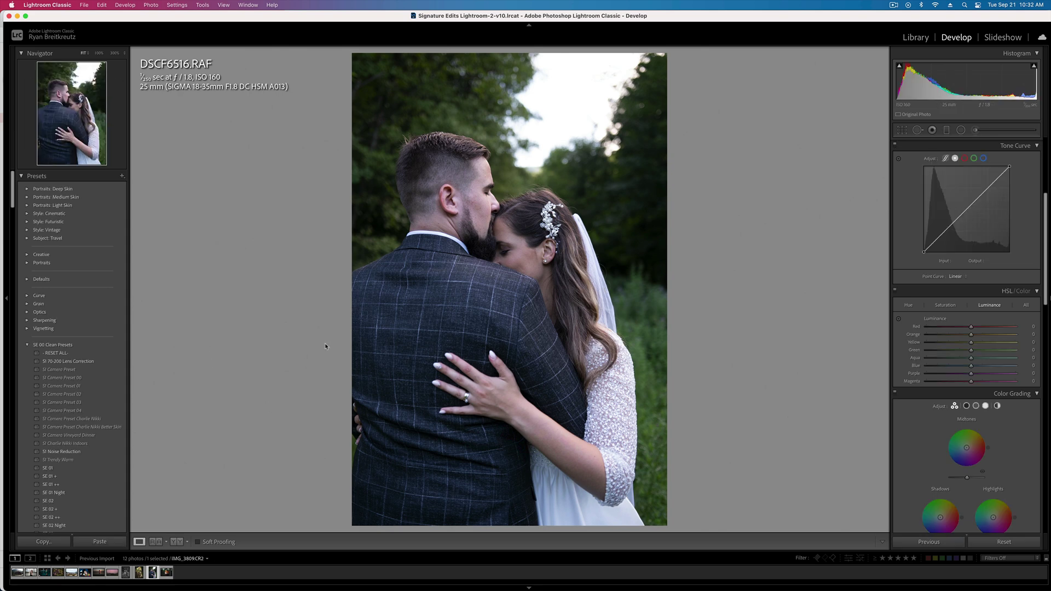
Step: Set the wedding photo's white balance to Temp 11,589 and Tint +34
scroll(984, 204, "up", 5)
scroll(984, 204, "down", 1)
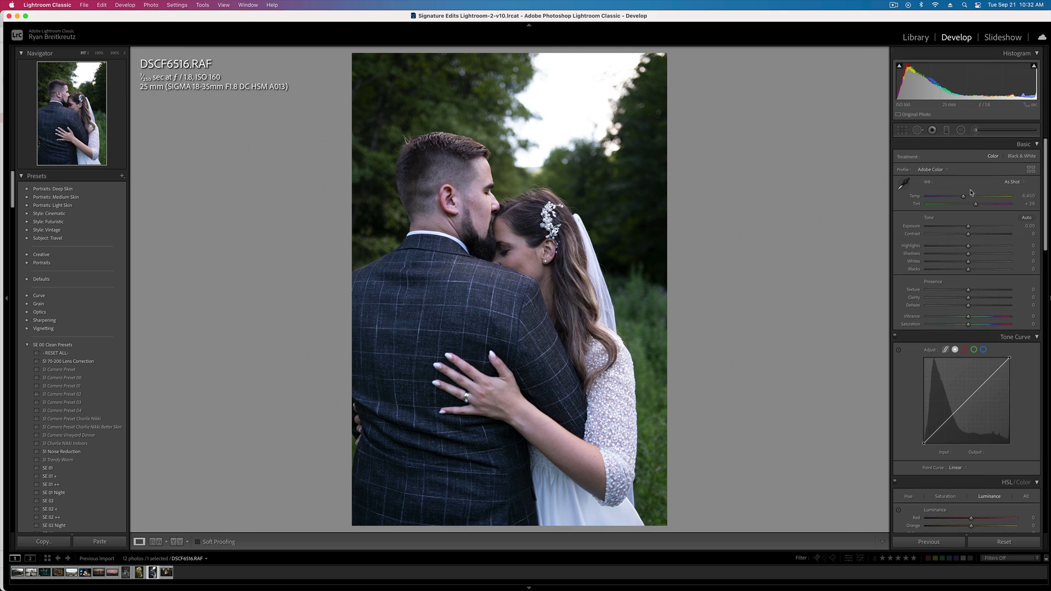
left_click_drag(963, 196, 992, 197)
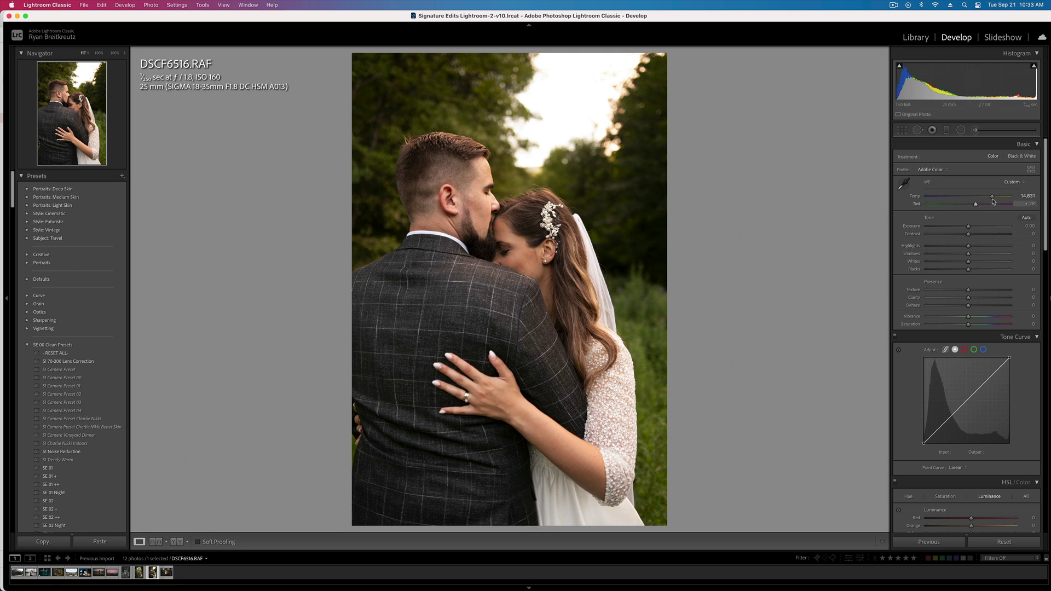
left_click_drag(992, 197, 988, 201)
left_click_drag(976, 204, 979, 206)
Step: Try a radial mask with the 31 Sun Flare effect, then delete it and reset the effect
left_click(960, 130)
left_click_drag(559, 82, 825, 226)
left_click(945, 158)
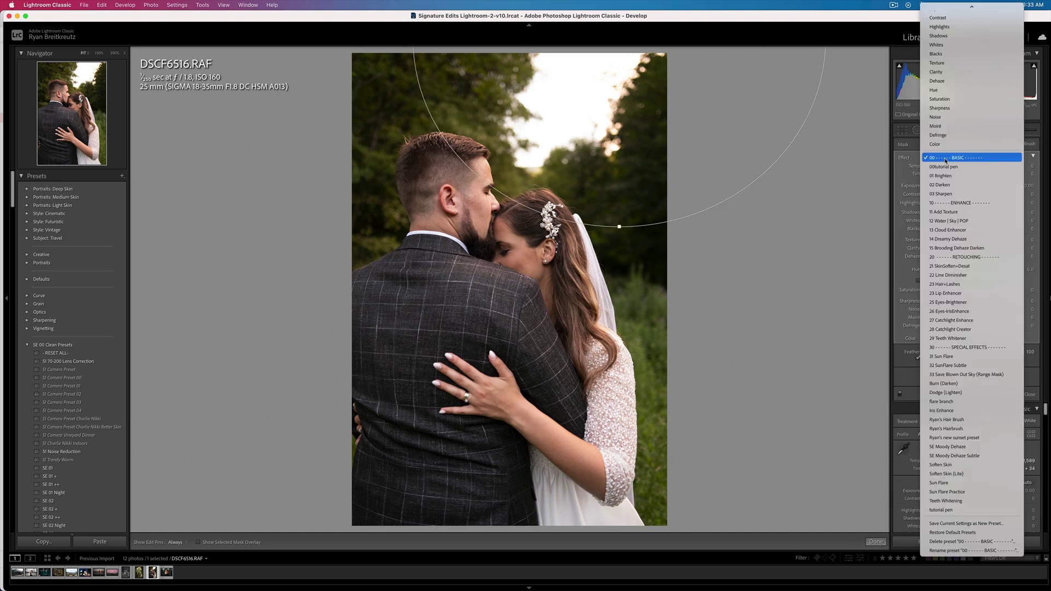
left_click(941, 356)
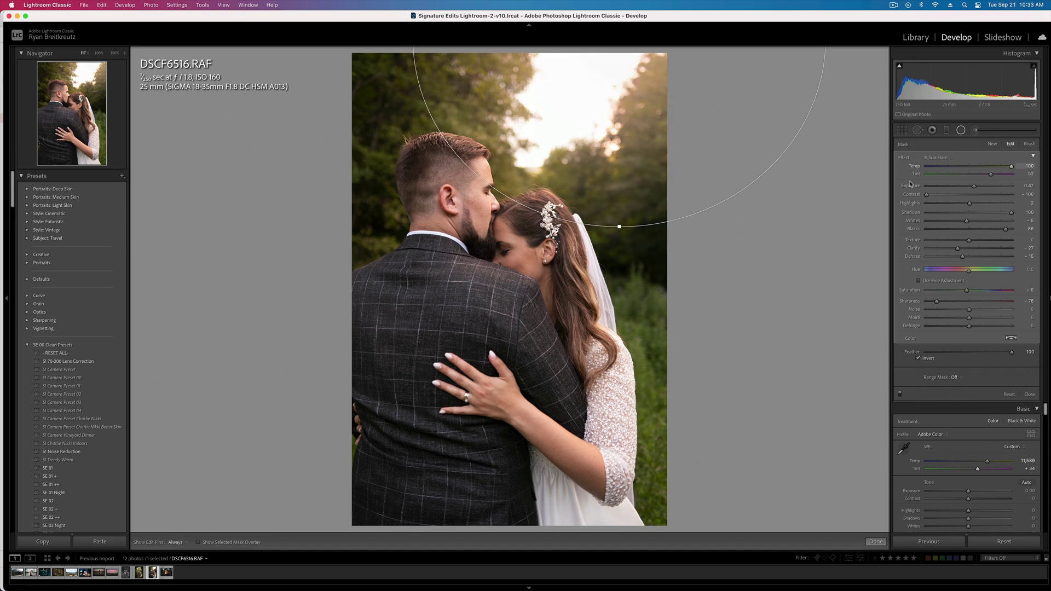
key("alt")
left_click(1010, 395)
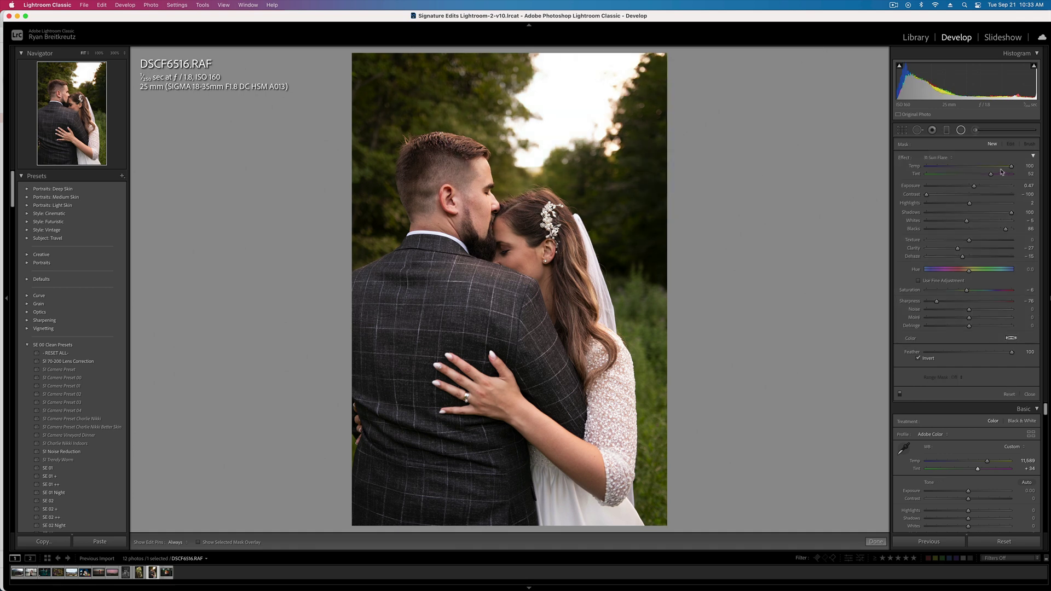
left_click(904, 158, "alt")
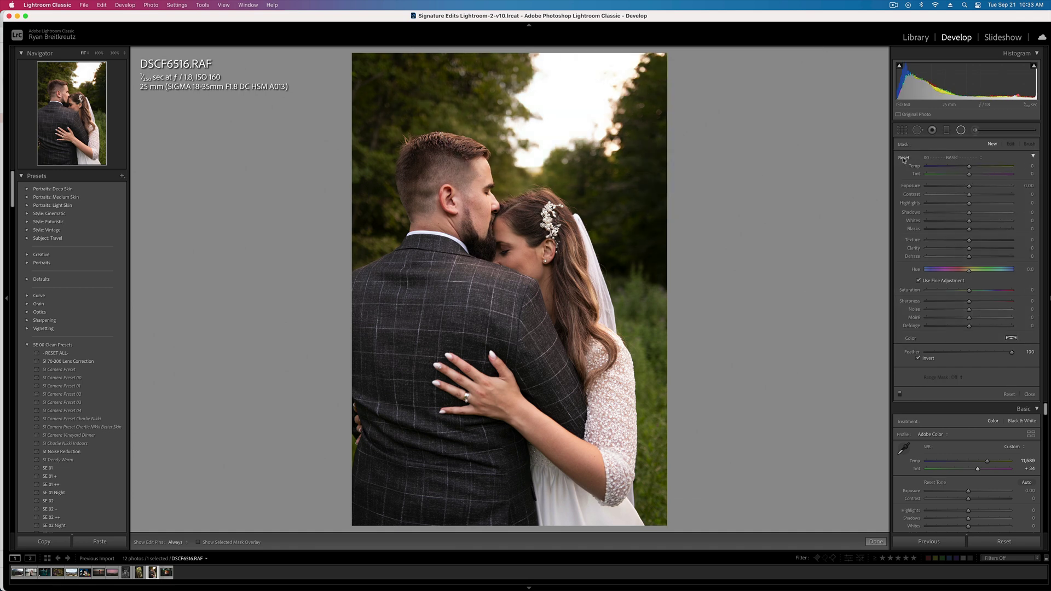
left_click(964, 130)
Step: Draw a new inverted radial mask over the sky with Exposure 4.00
left_click(961, 131)
left_click_drag(572, 82, 786, 269)
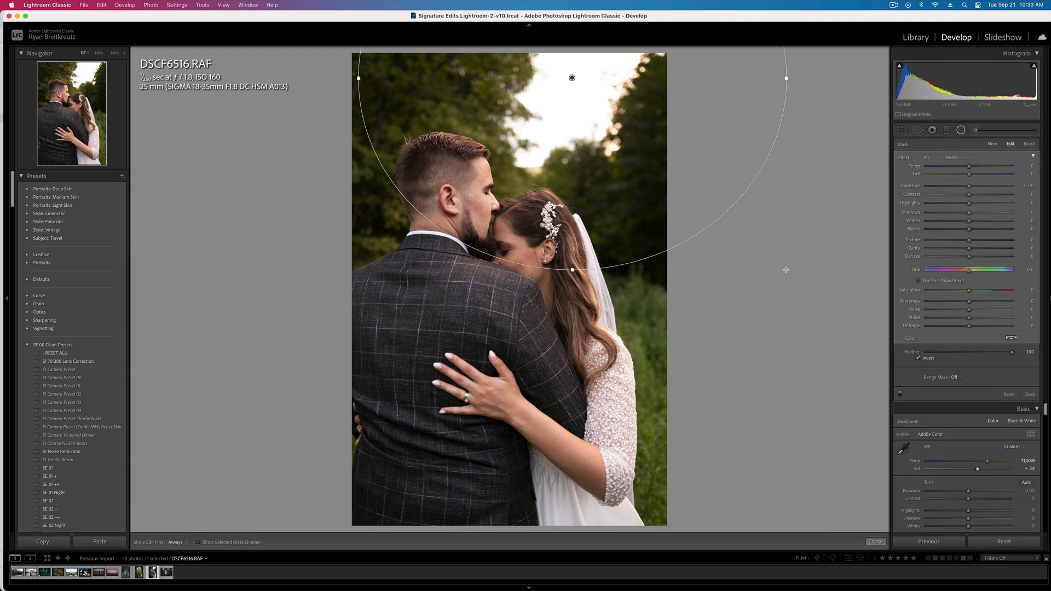
left_click_drag(681, 170, 703, 128)
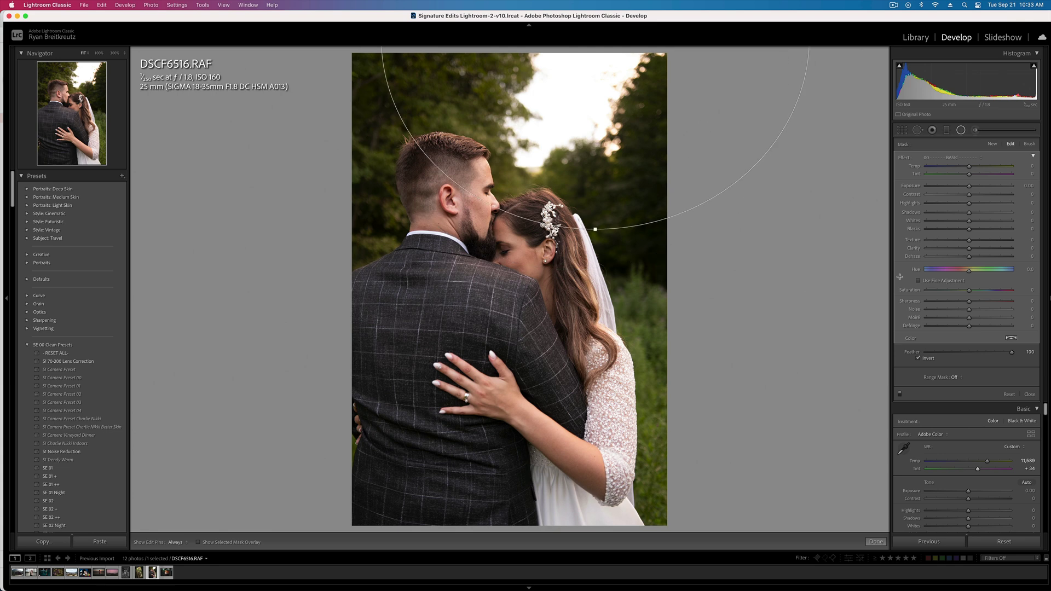
left_click(920, 360)
left_click_drag(969, 186, 1011, 186)
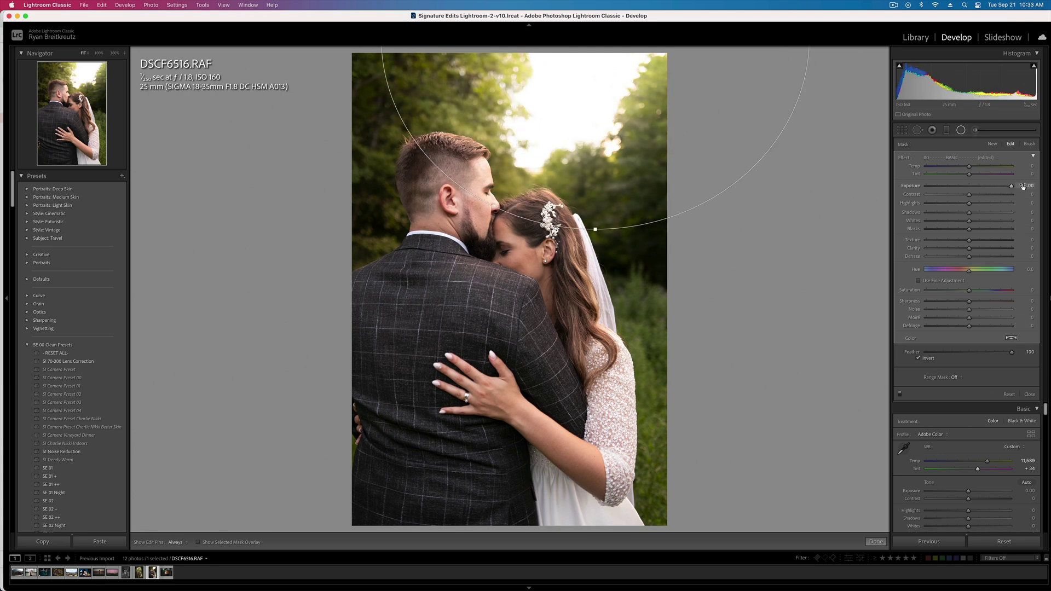
left_click_drag(609, 180, 598, 203)
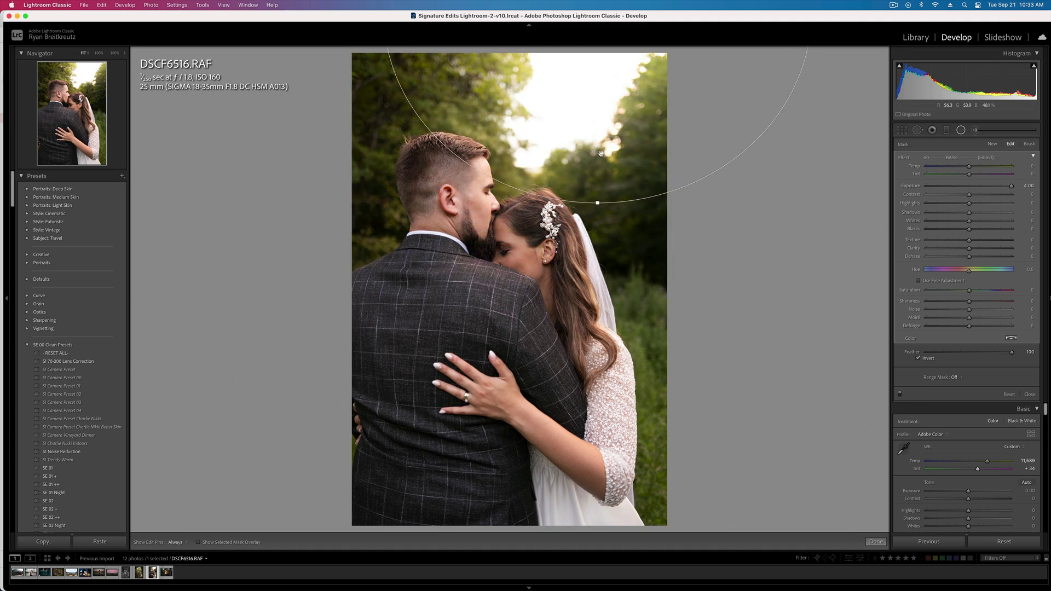
Step: Set mask Temp to 63, raise Highlights, Shadows and Whites, and lower Texture, Clarity and Dehaze
left_click(978, 167)
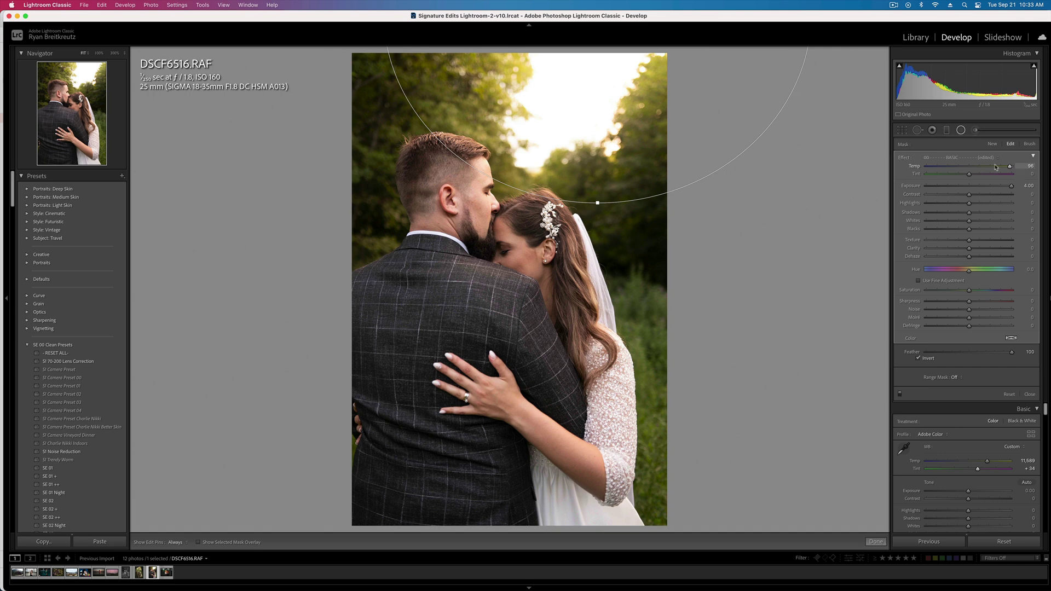
left_click(996, 167)
left_click(992, 203)
left_click(990, 212)
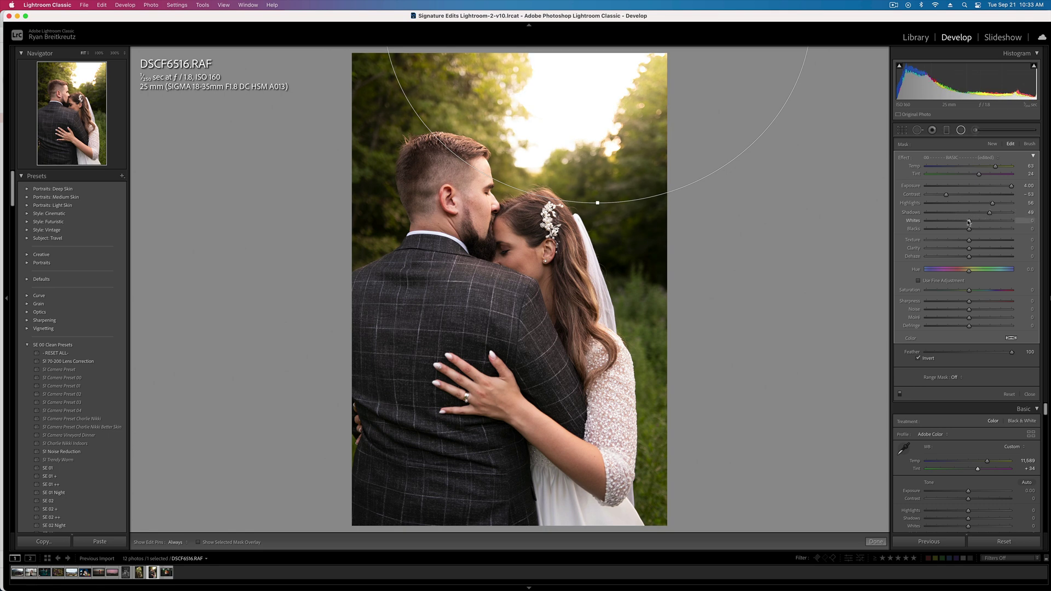
left_click(984, 221)
left_click(954, 240)
left_click(954, 248)
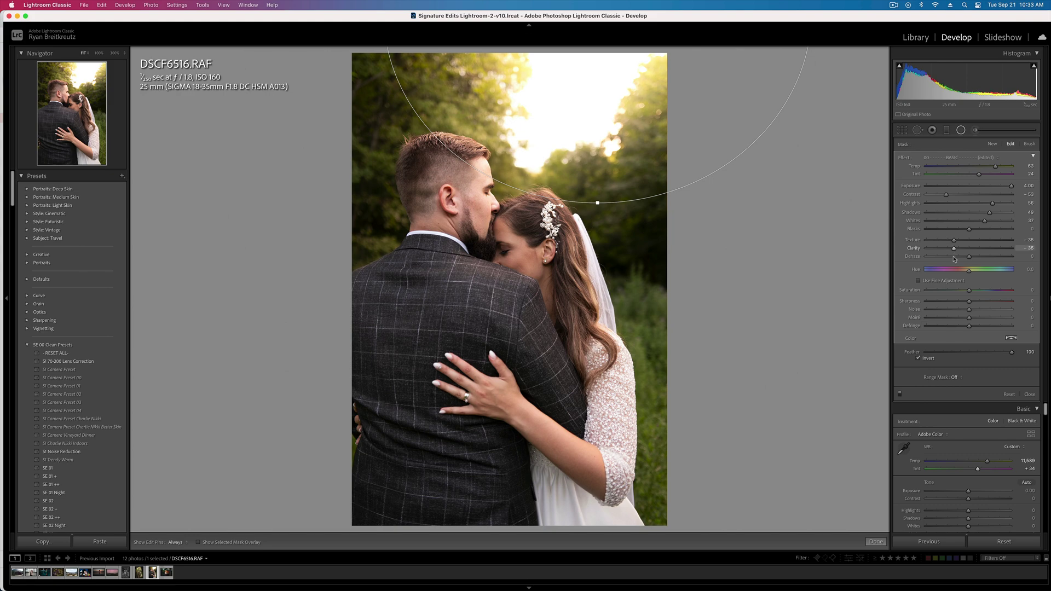
left_click(942, 256)
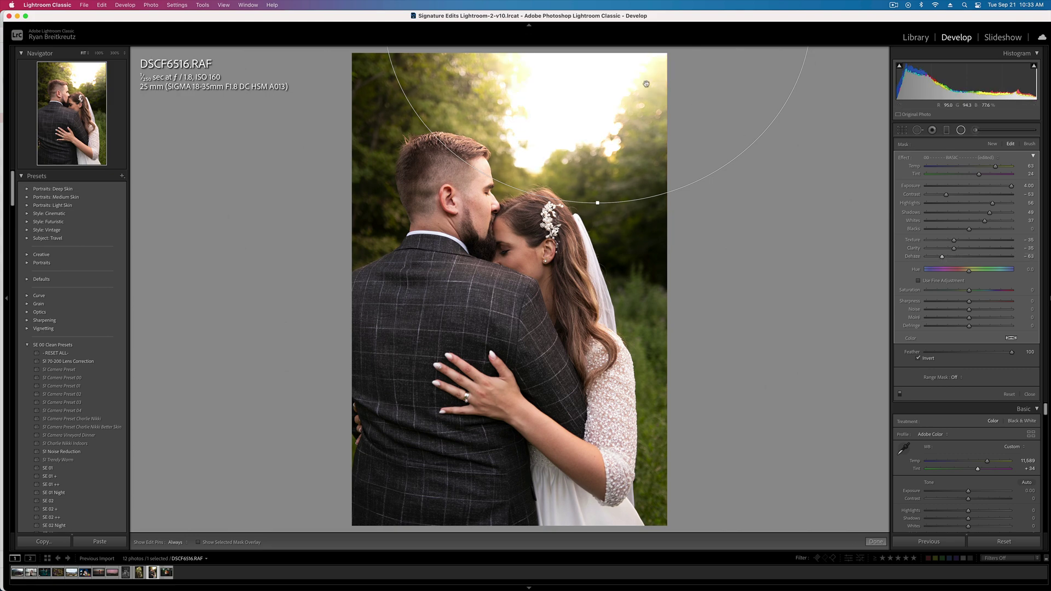
Step: Reposition the radial mask, warm its Temp to 76, and give it an orange color tint
left_click_drag(652, 86, 673, 115)
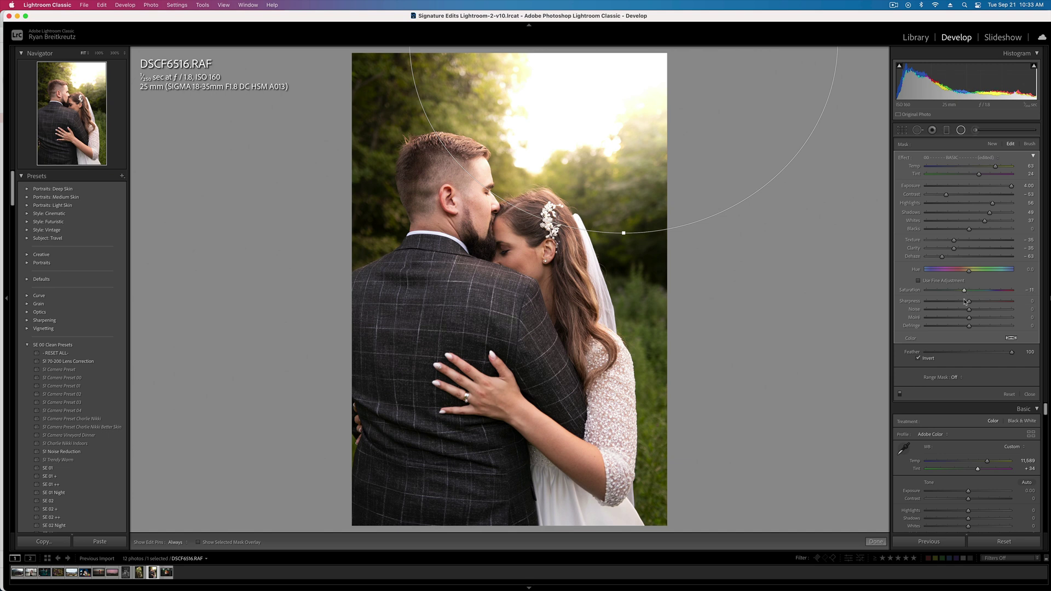
left_click_drag(996, 165, 1000, 165)
left_click(1011, 338)
left_click(956, 350)
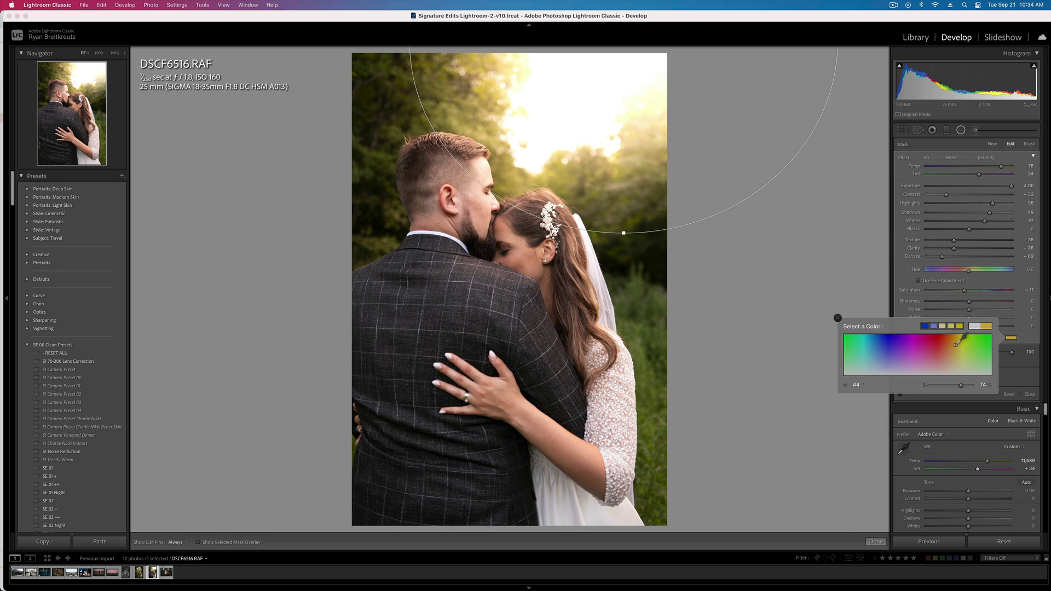
left_click(950, 352)
left_click(838, 319)
left_click_drag(638, 108, 619, 119)
key("super+minus")
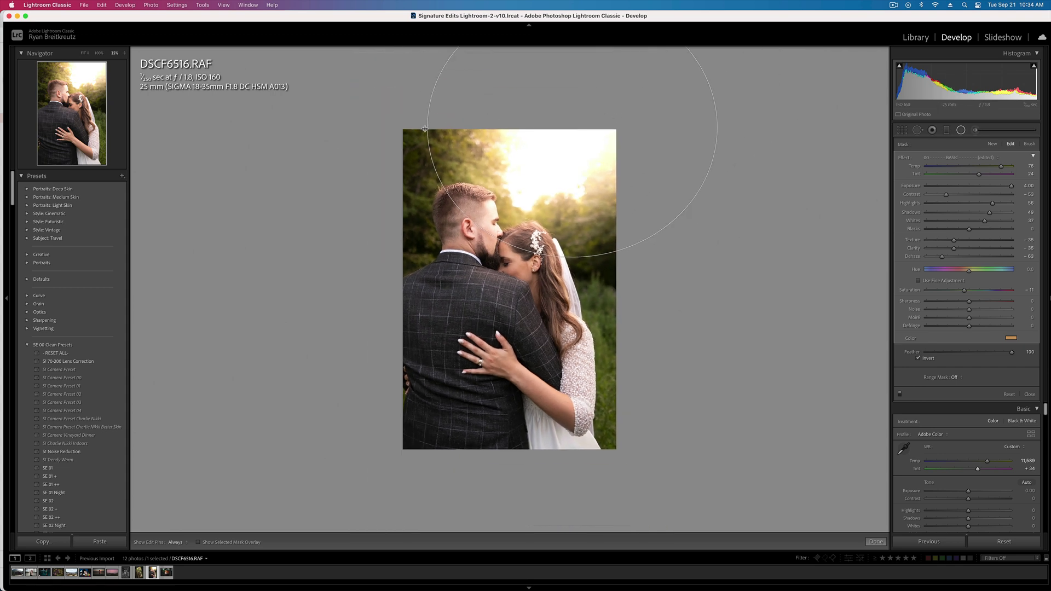
left_click_drag(570, 255, 753, 106)
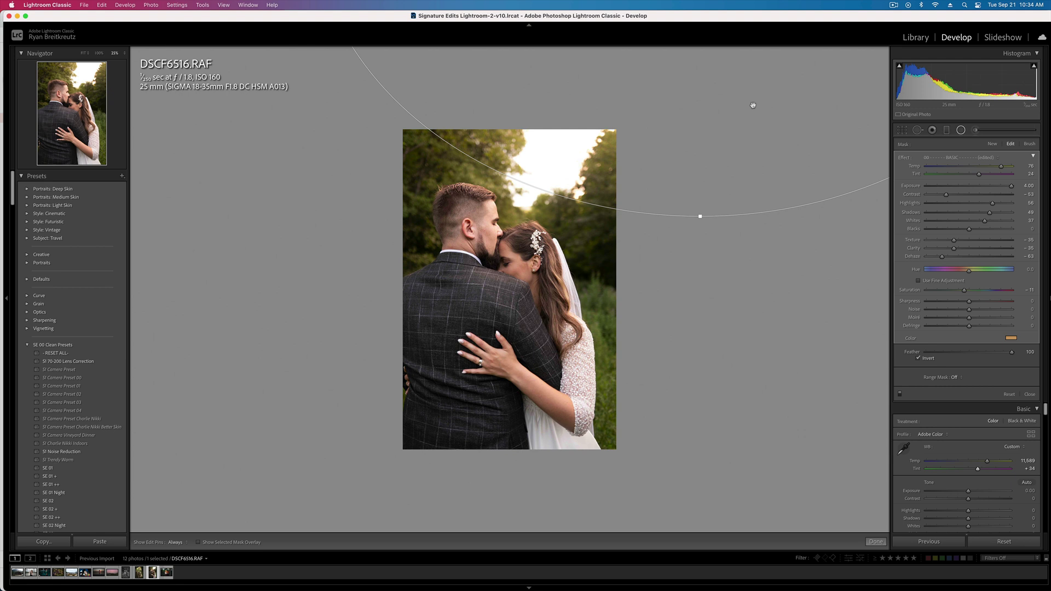
key("Delete")
key("super+z")
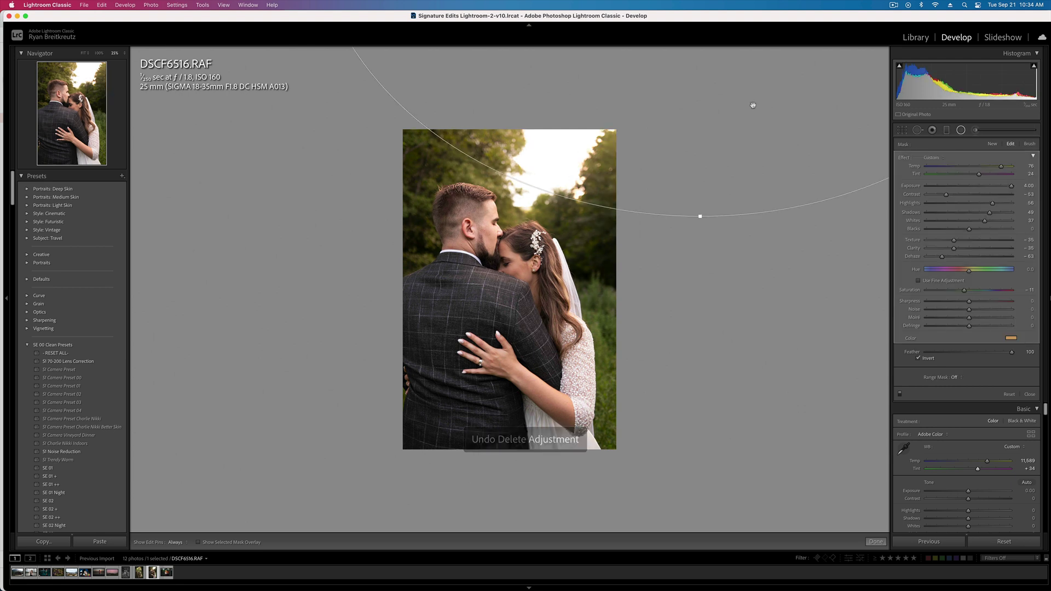
key("shift+m")
key("super+minus")
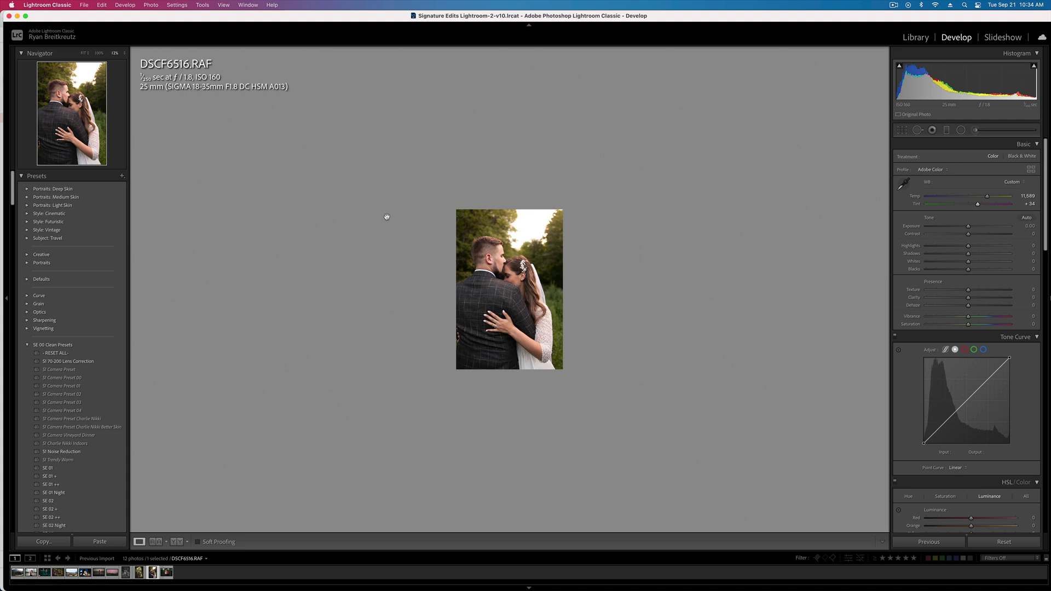
key("super+equal")
key("super+equal")
key("super+bracketleft")
key("super+bracketleft")
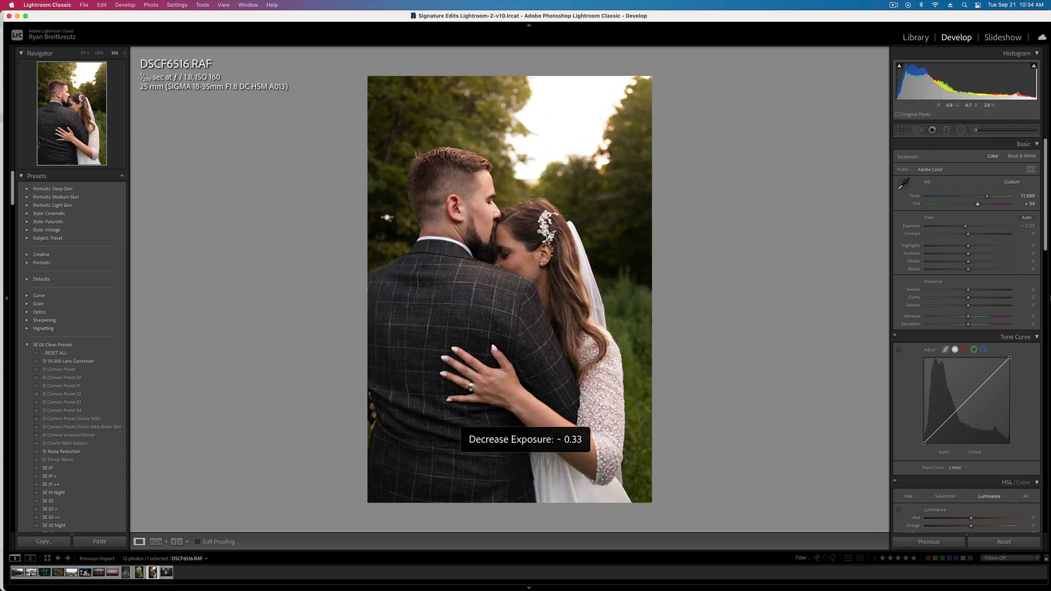
key("super+bracketright")
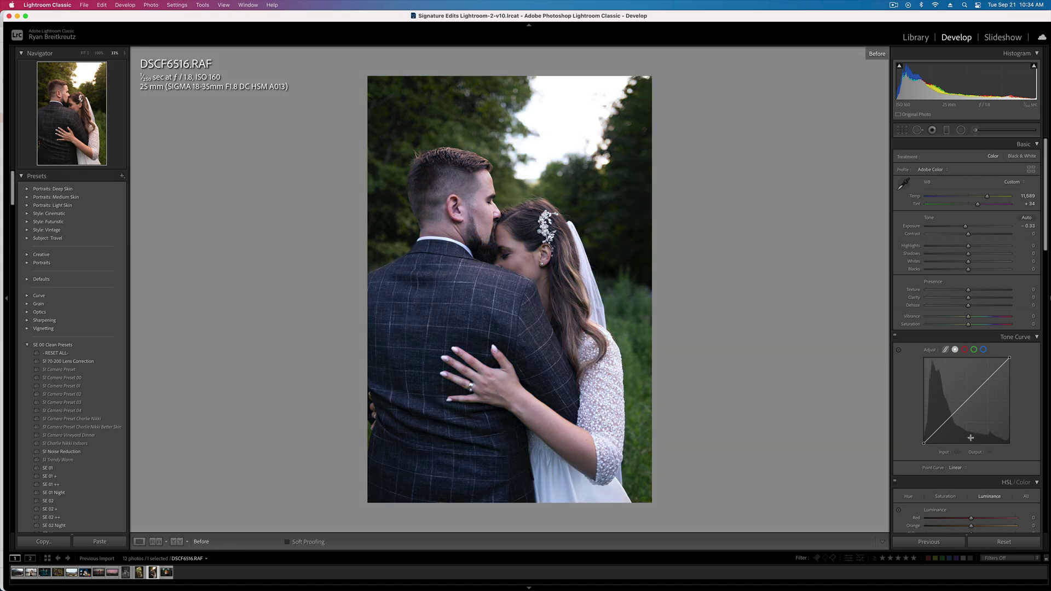
Step: Darken Orange luminance, set Yellow saturation to -44 and Green saturation to about +25
scroll(961, 391, "down", 5)
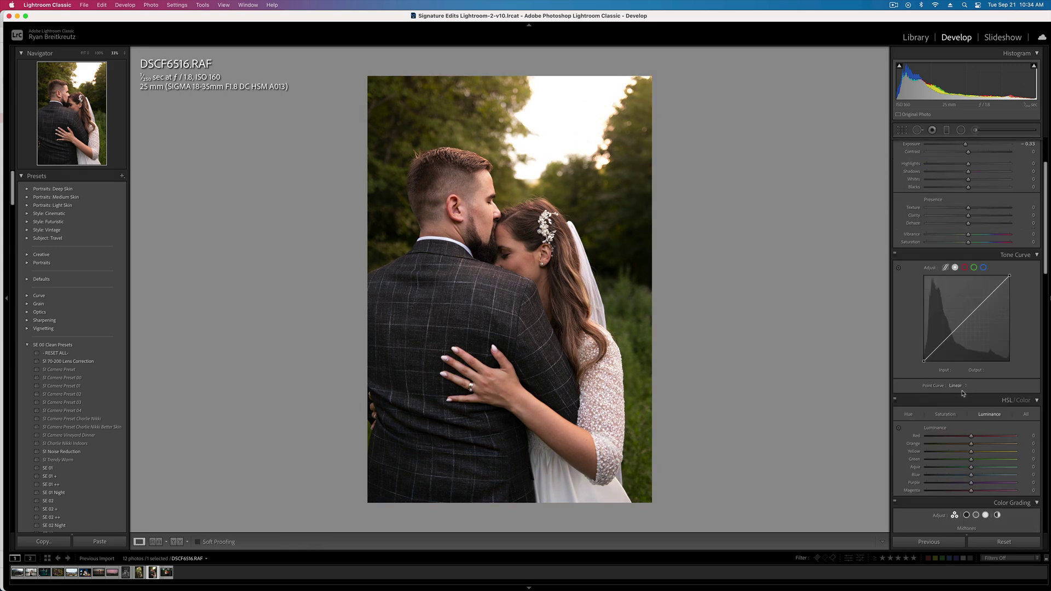
left_click(909, 338)
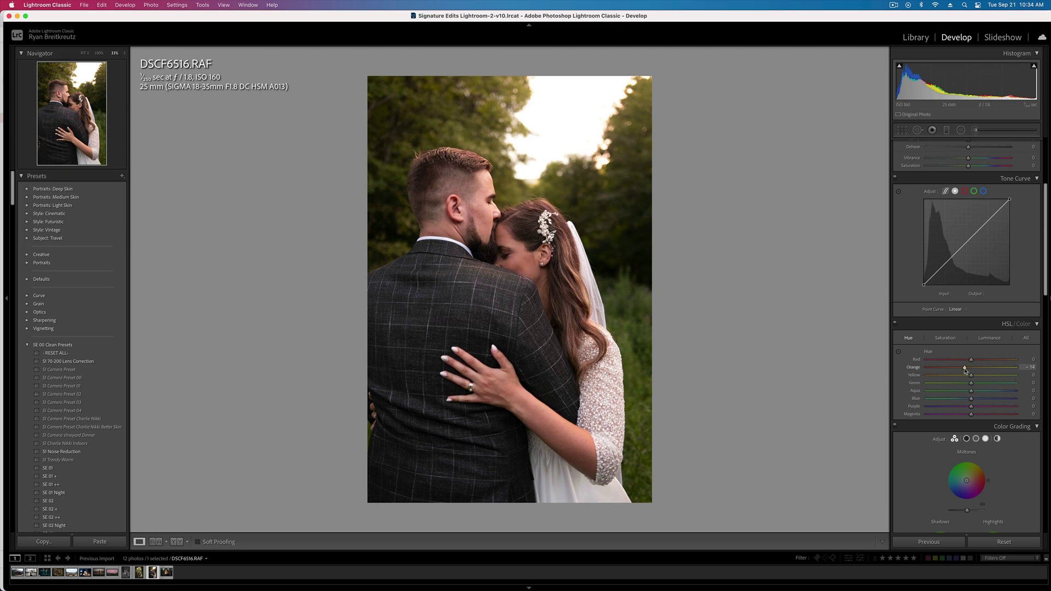
left_click(989, 338)
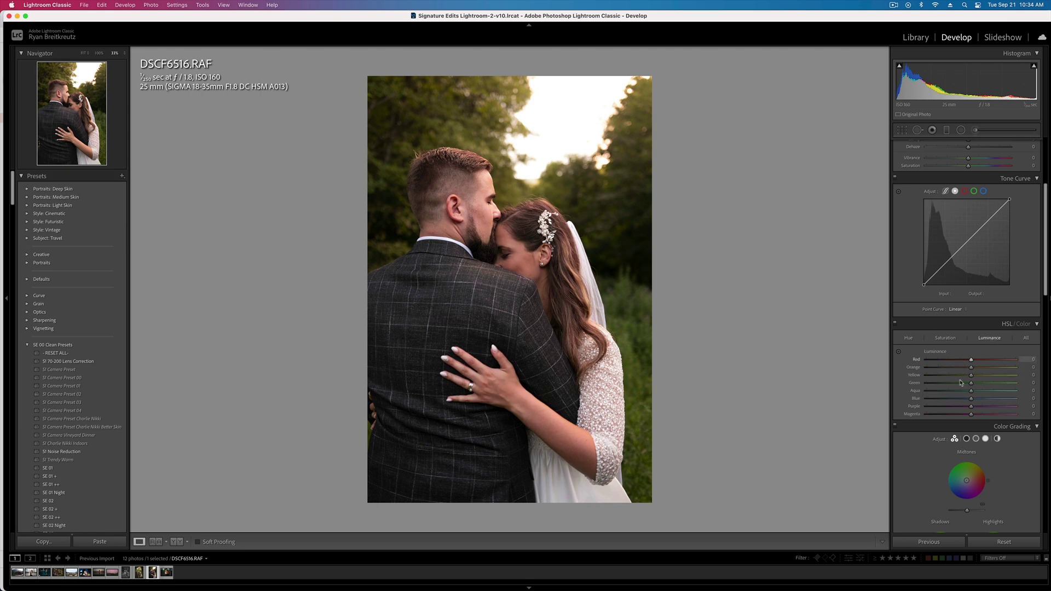
left_click_drag(961, 370, 972, 374)
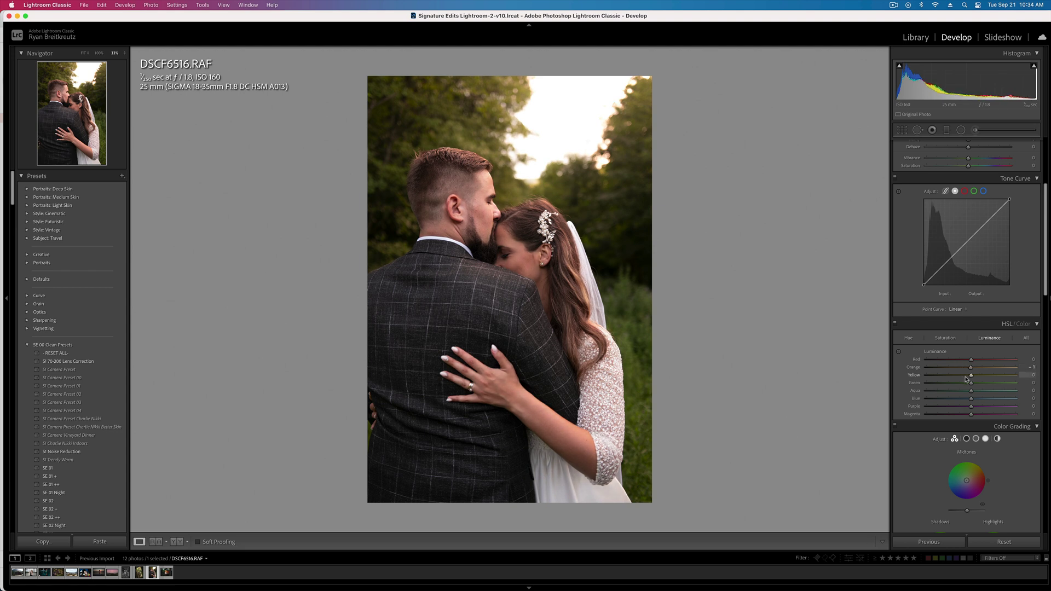
left_click(945, 338)
left_click(951, 375)
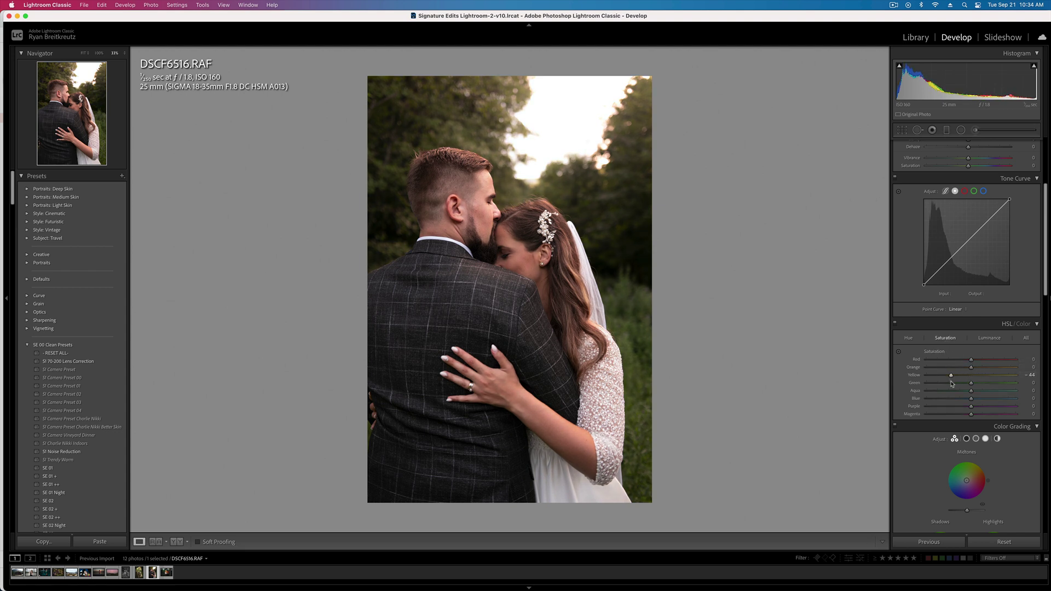
left_click(951, 383)
left_click_drag(951, 385, 982, 385)
Step: Darken Yellow and Green luminance to -64 and -37, then compare with the original
left_click(989, 338)
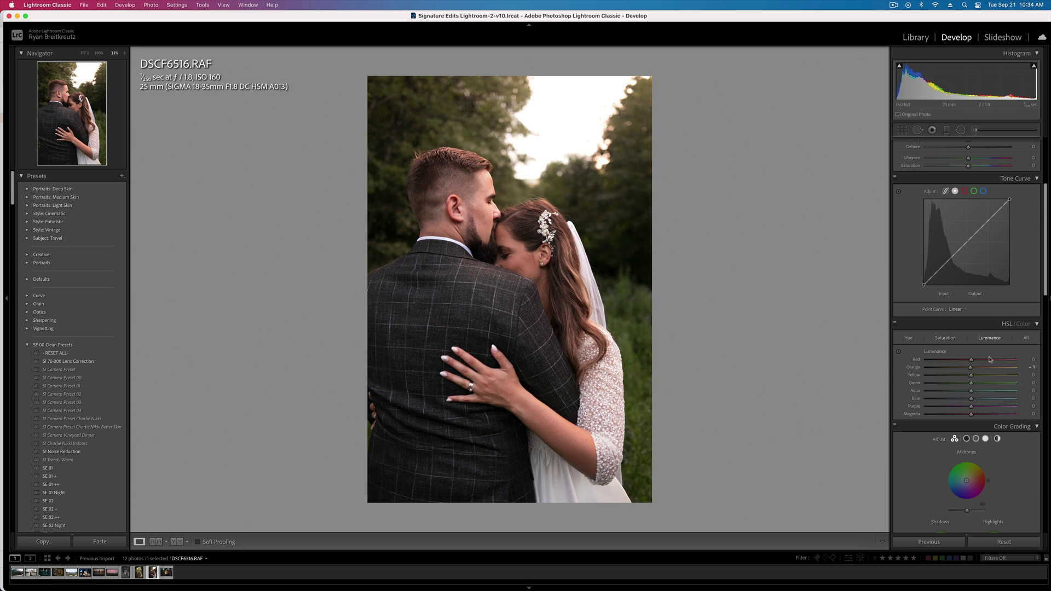
left_click(954, 382)
left_click(947, 376)
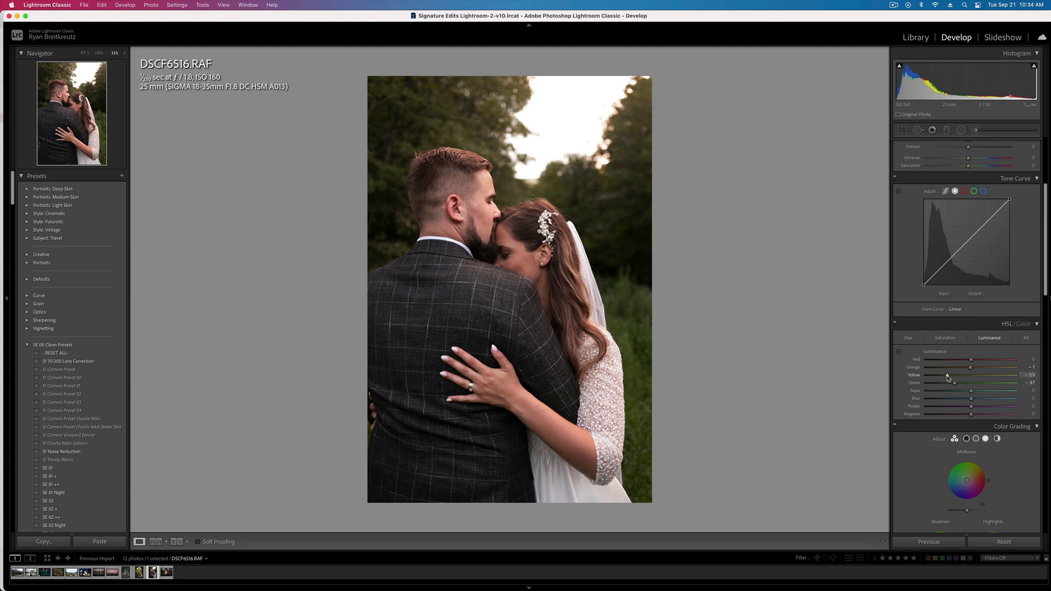
mouse_move(934, 379)
left_mouse_down()
mouse_move(921, 382)
mouse_move(942, 381)
left_mouse_up()
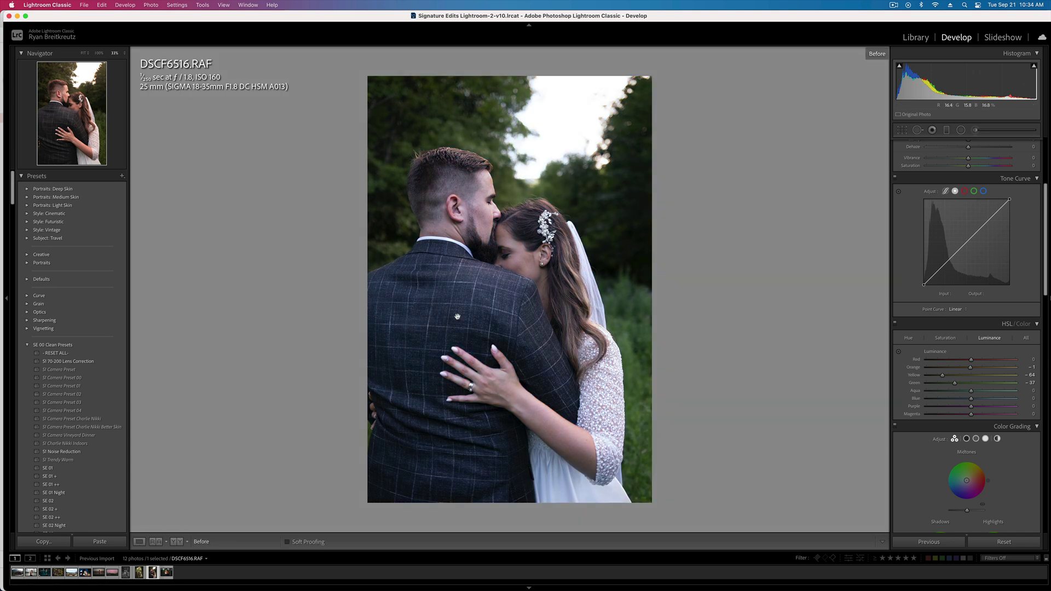
key("backslash")
key("backslash")
key("backslash")
key("backslash")
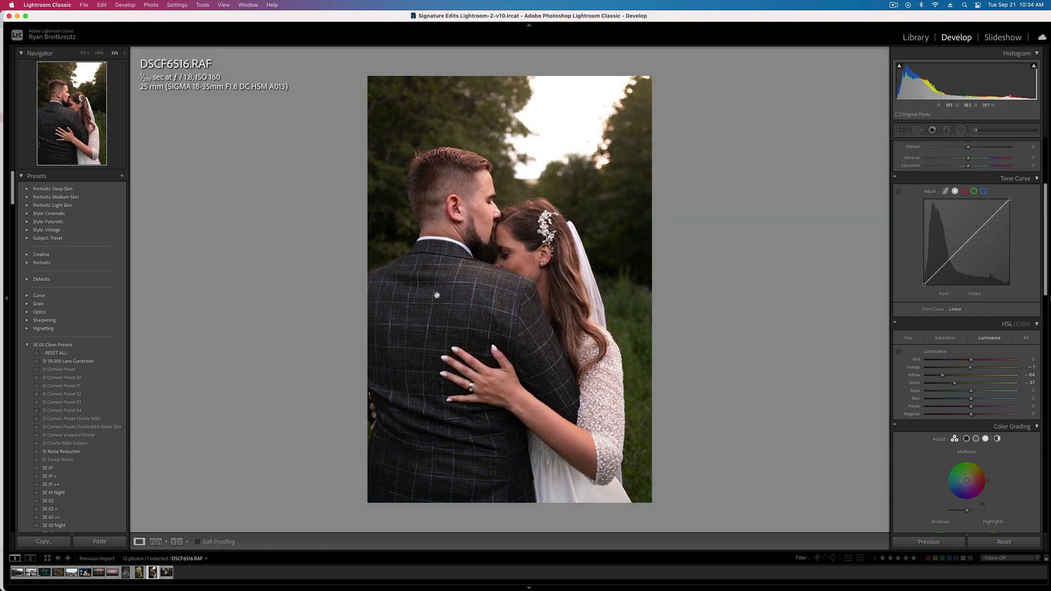
Step: Boost Aqua saturation and raise Vibrance to +51
left_click(945, 339)
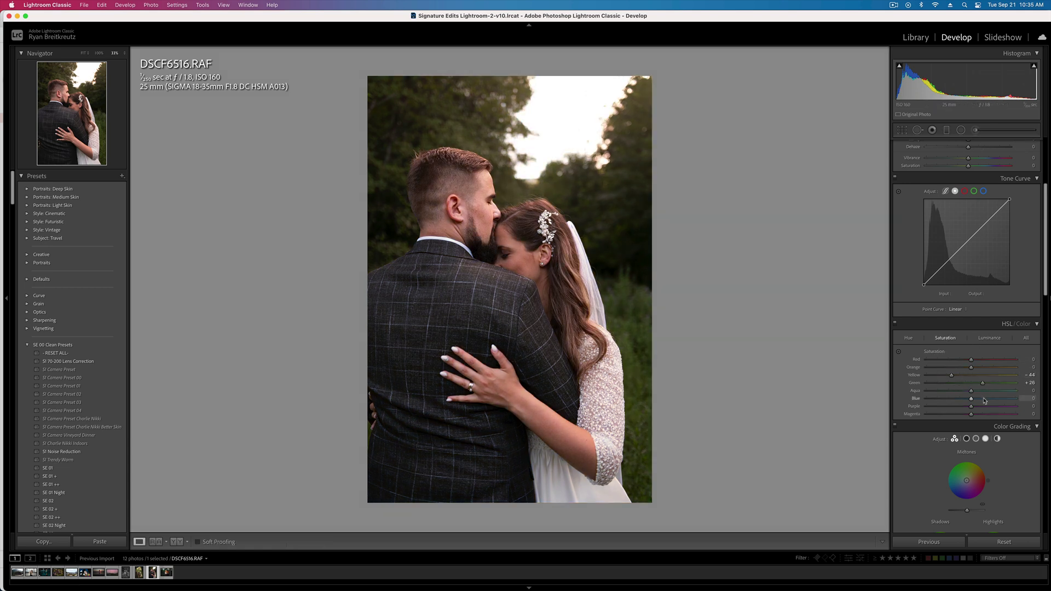
left_click_drag(984, 393, 989, 392)
scroll(974, 395, "up", 5)
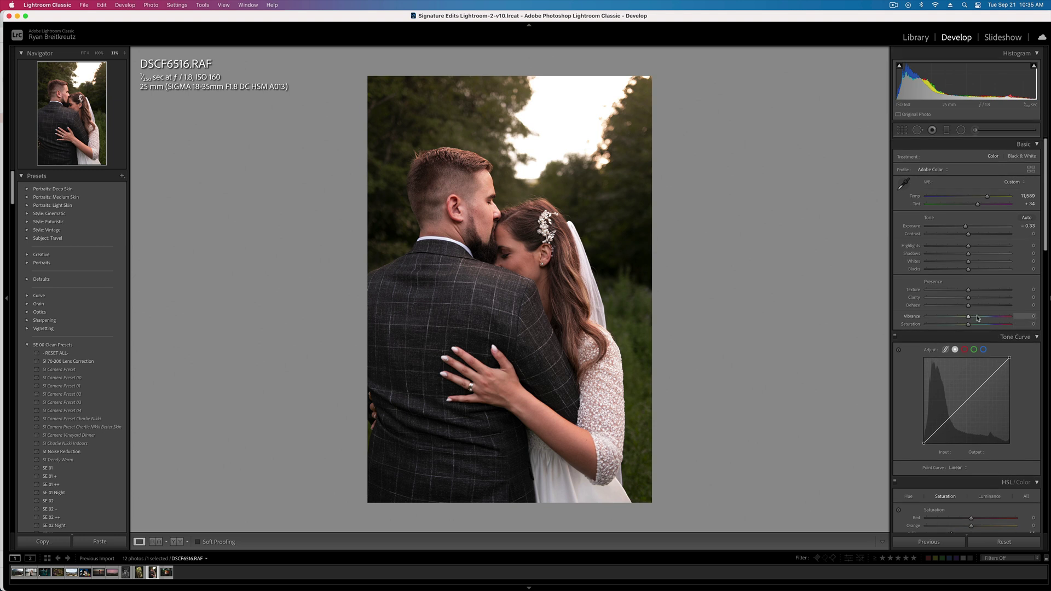
mouse_move(977, 318)
left_mouse_down()
mouse_move(1027, 322)
mouse_move(967, 325)
left_mouse_up()
Step: Shift the Red hue, set Temp to 9,765 and Contrast to +12, and open the Adjustment Brush
scroll(939, 459, "down", 2)
scroll(939, 459, "down", 2)
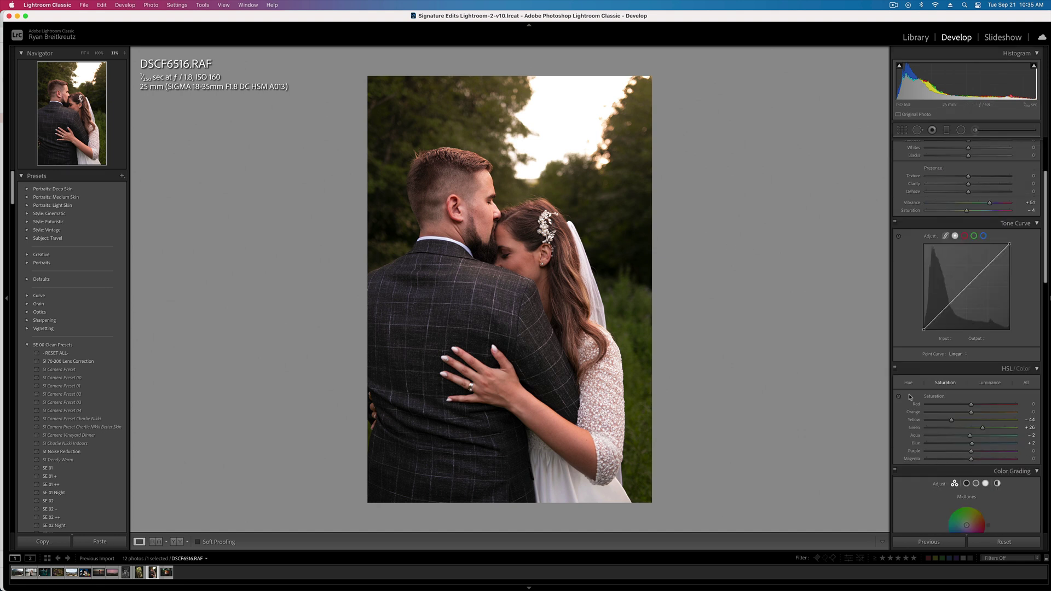
left_click(909, 383)
left_click_drag(982, 411, 928, 410)
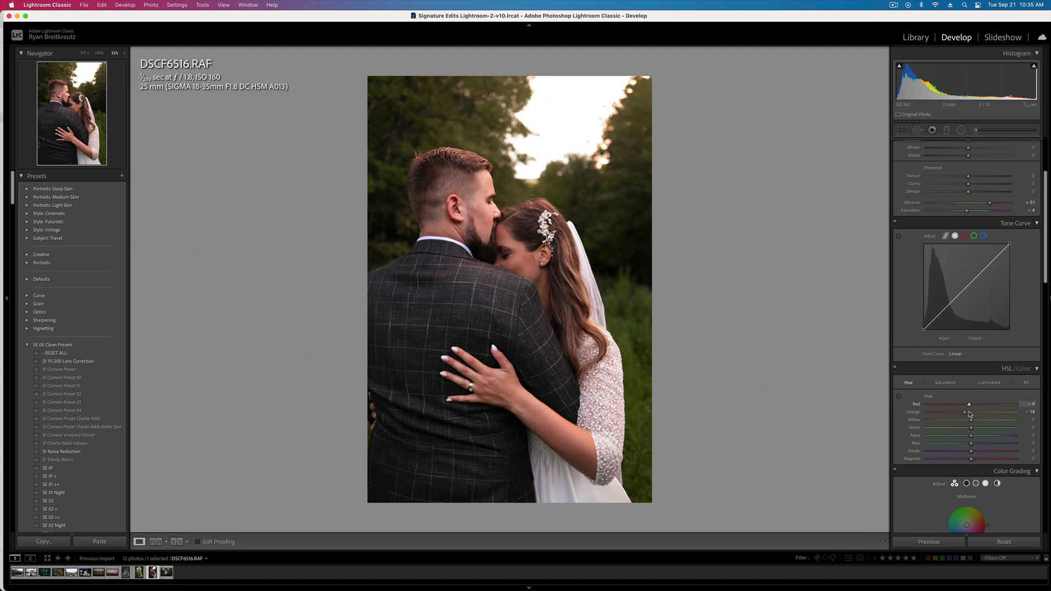
scroll(980, 246, "up", 5)
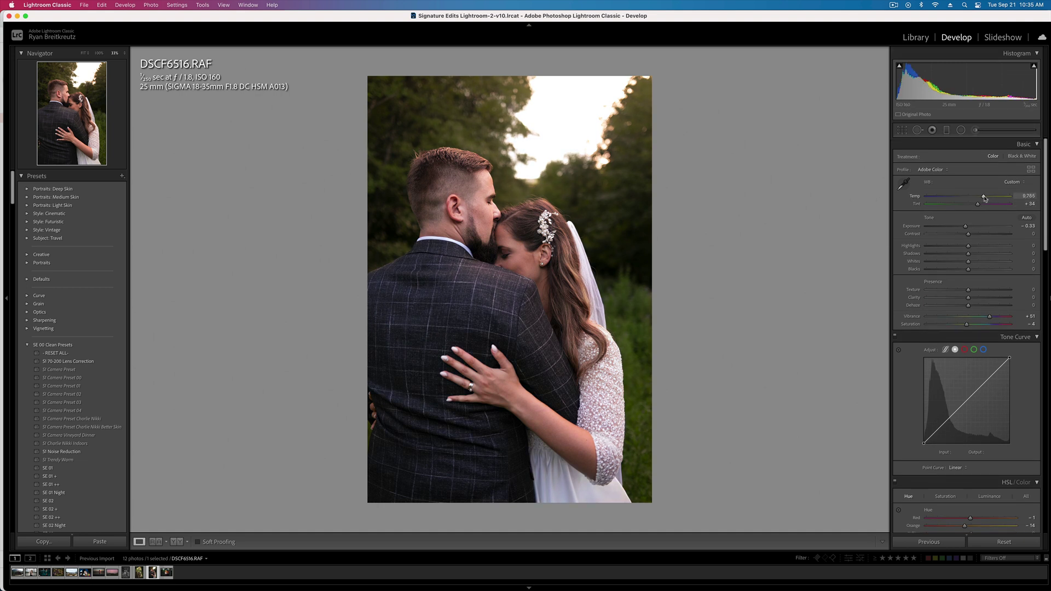
left_click_drag(968, 234, 975, 235)
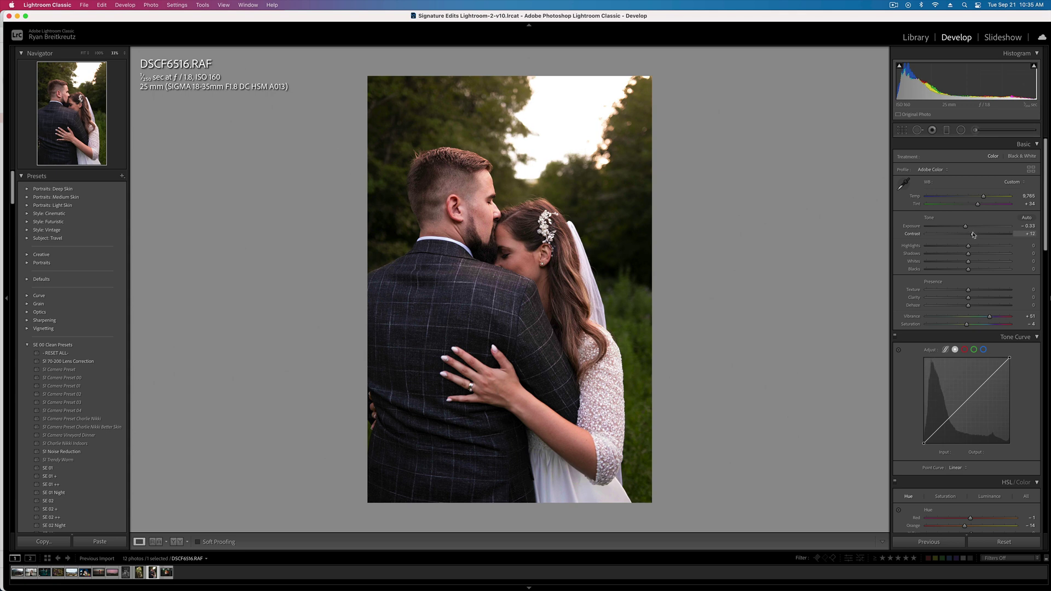
left_click(976, 130)
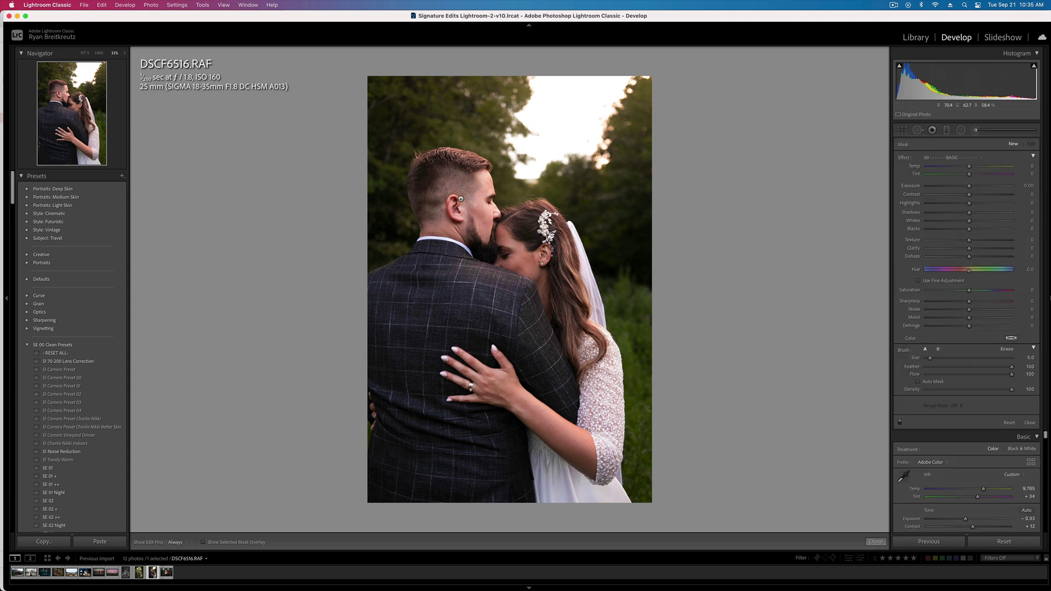
Step: Brush over the groom's hair and lower its exposure
scroll(458, 199, "up", 1)
mouse_move(445, 184)
left_mouse_down()
mouse_move(421, 189)
mouse_move(440, 197)
left_mouse_up()
left_click_drag(969, 186, 964, 188)
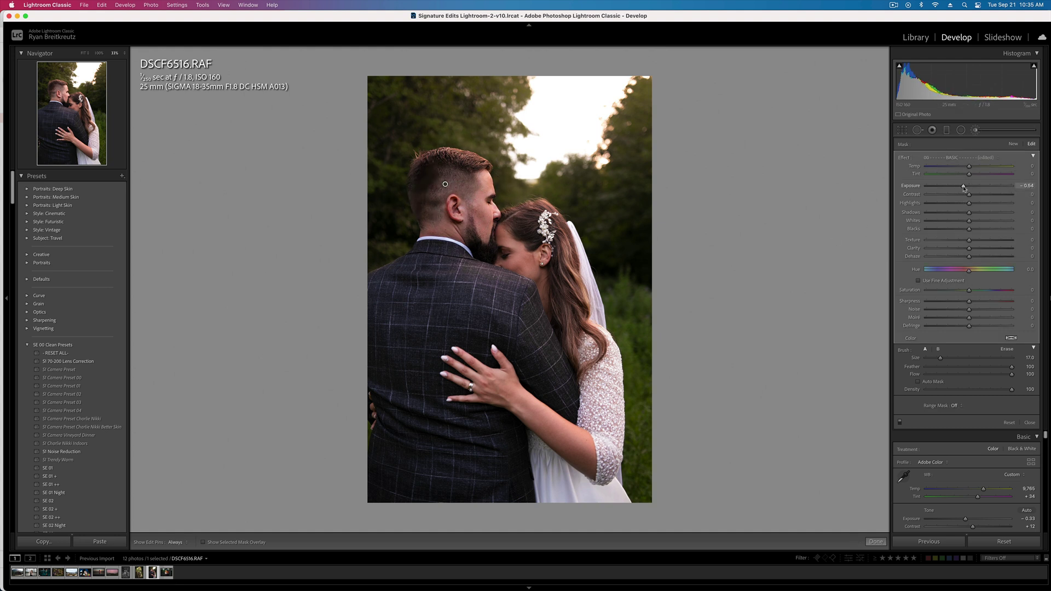
key("k")
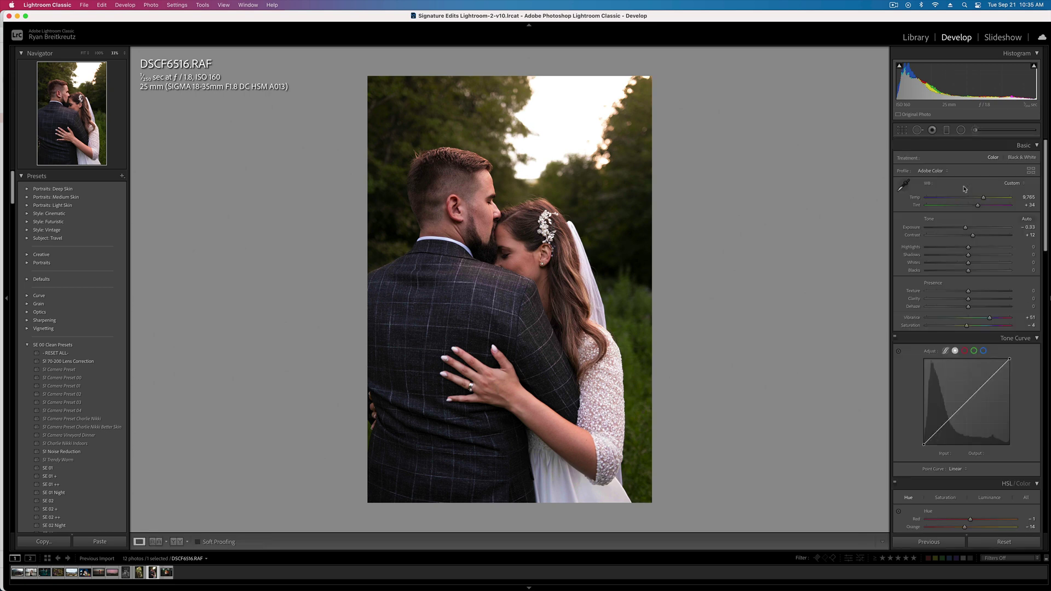
Step: Set overall Exposure to -0.10, Vibrance to +7, and Saturation to -100 for black and white
key("equal")
key("minus")
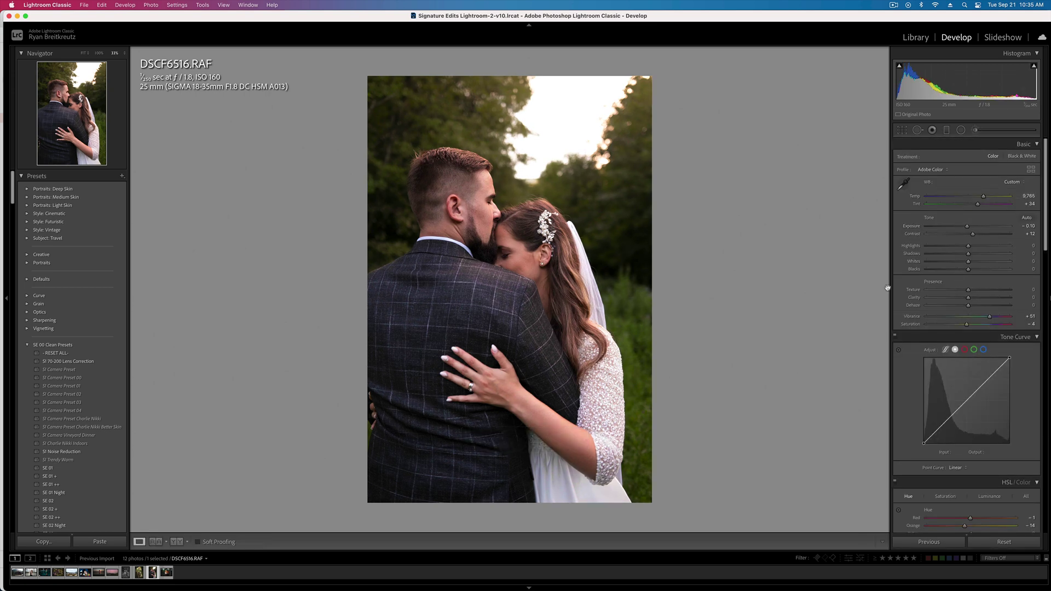
scroll(966, 416, "down", 3)
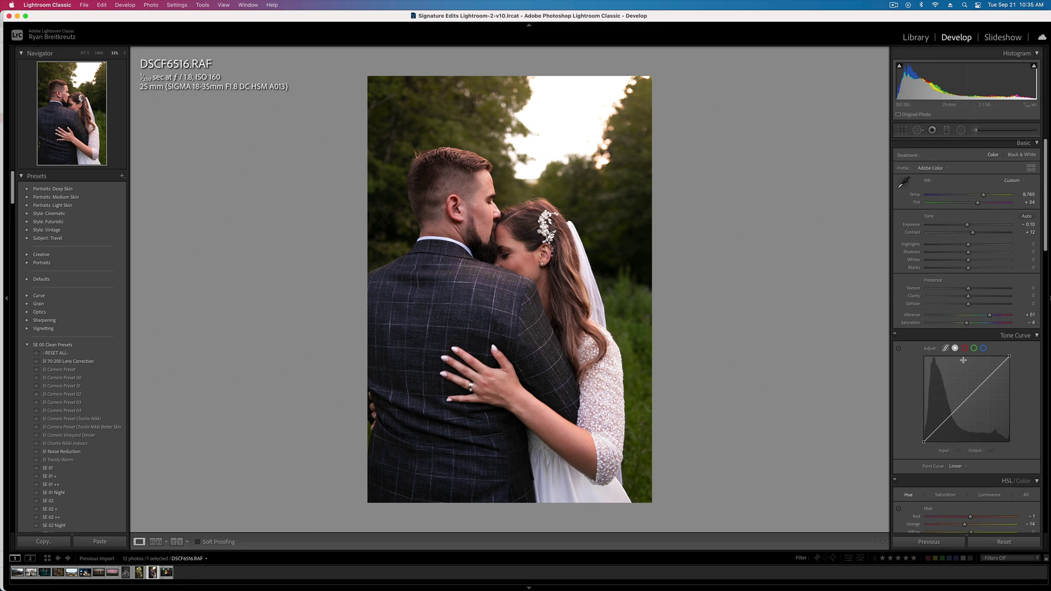
left_click(947, 391)
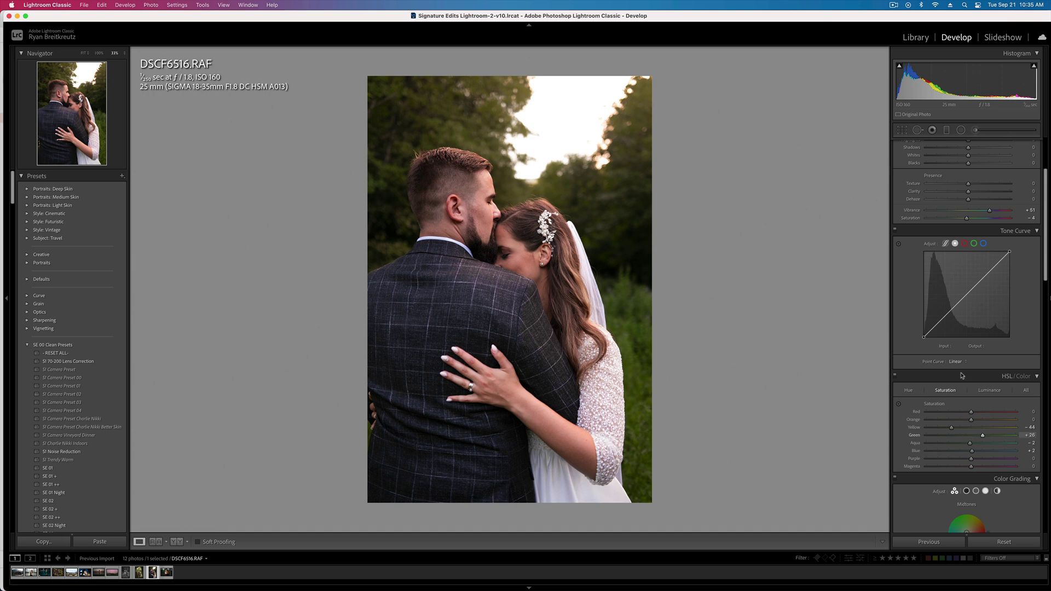
scroll(961, 373, "down", 2)
scroll(969, 339, "up", 5)
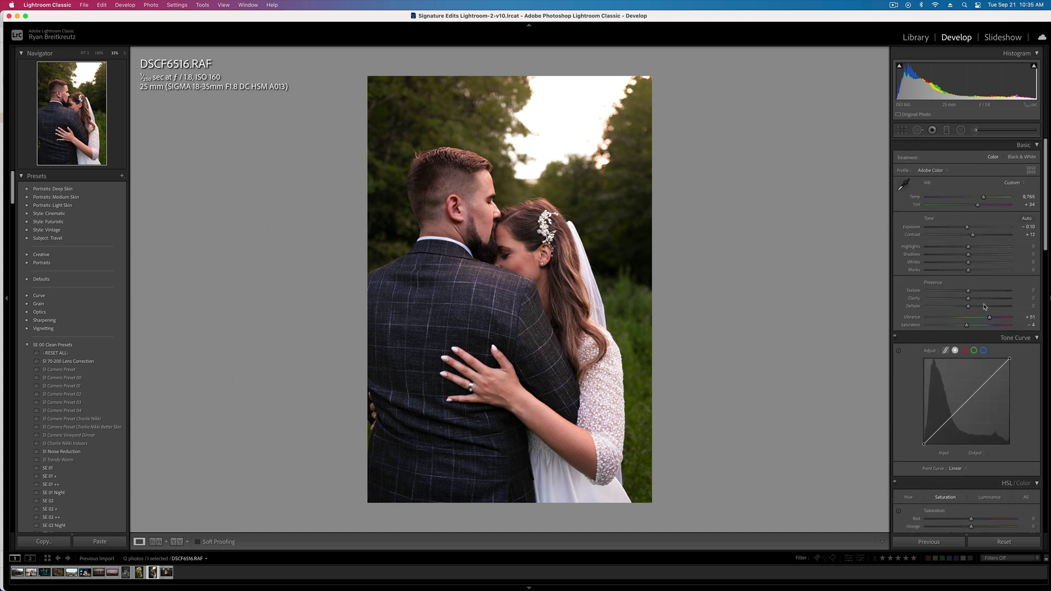
left_click(971, 317)
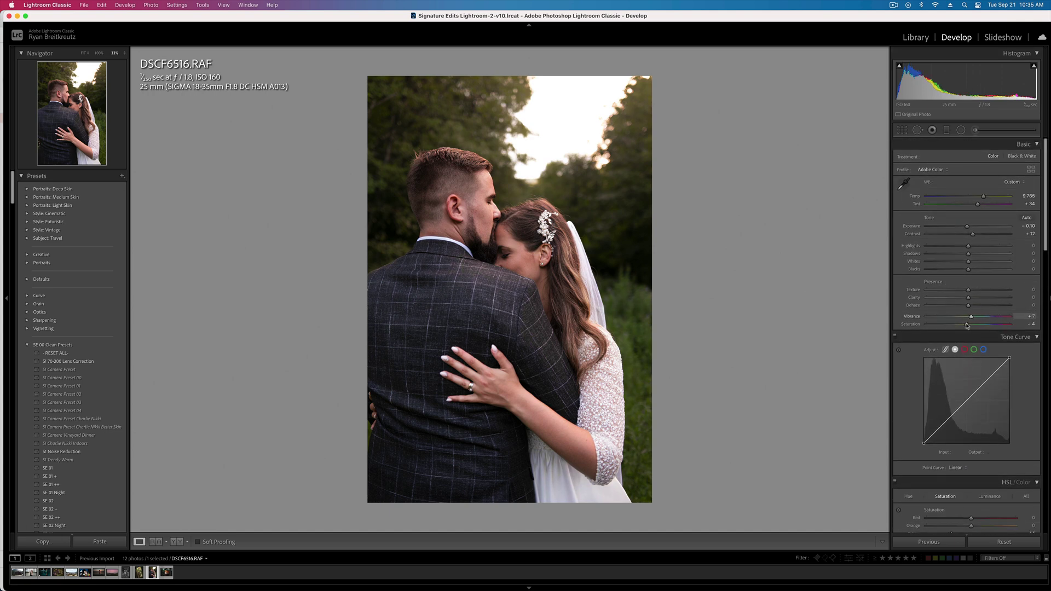
left_click_drag(967, 326, 925, 325)
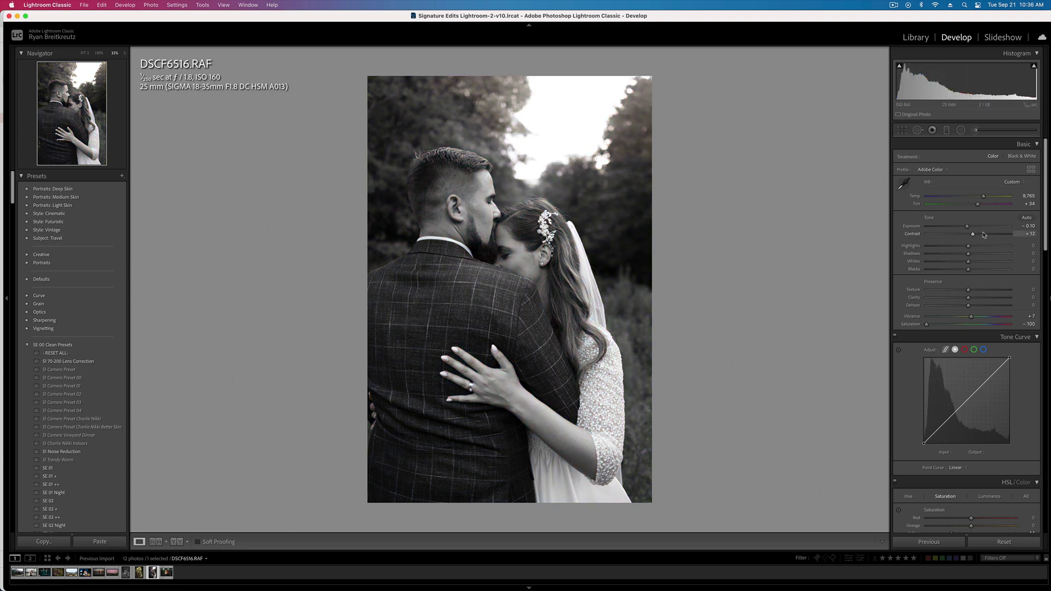
Step: Set Blacks to -24, Dehaze to +27, and Exposure to -0.43
left_click_drag(969, 269, 970, 298)
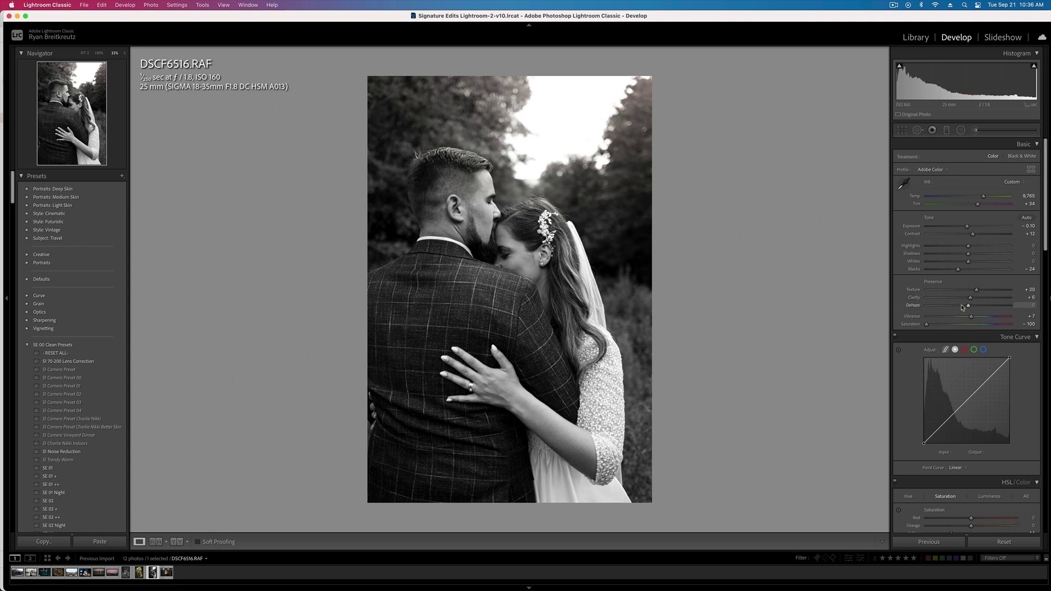
left_click(980, 307)
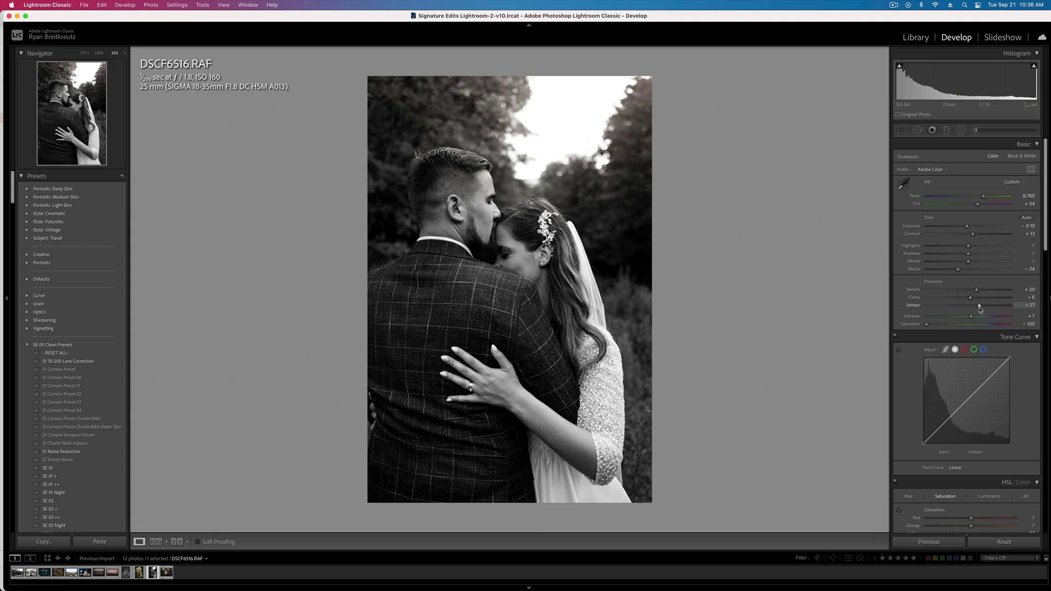
key("minus")
key("minus")
key("equal")
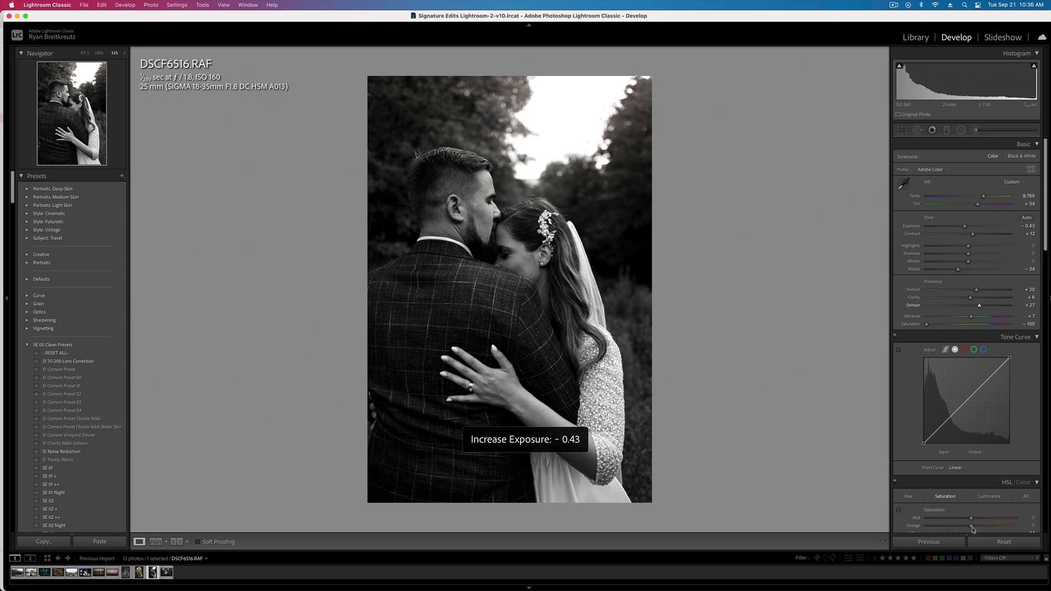
Step: Lift the tone curve's black point and lower its white point, then compare with the original
left_click(945, 422)
mouse_move(925, 445)
left_mouse_down()
mouse_move(943, 425)
mouse_move(936, 431)
left_mouse_up()
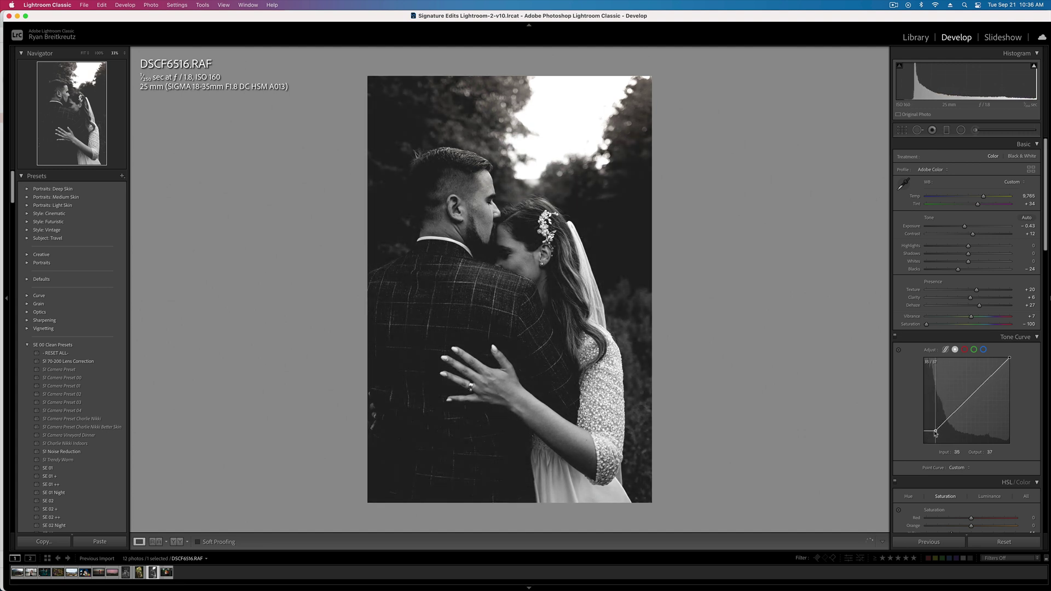
left_click(1001, 369)
left_click_drag(1009, 356, 1004, 366)
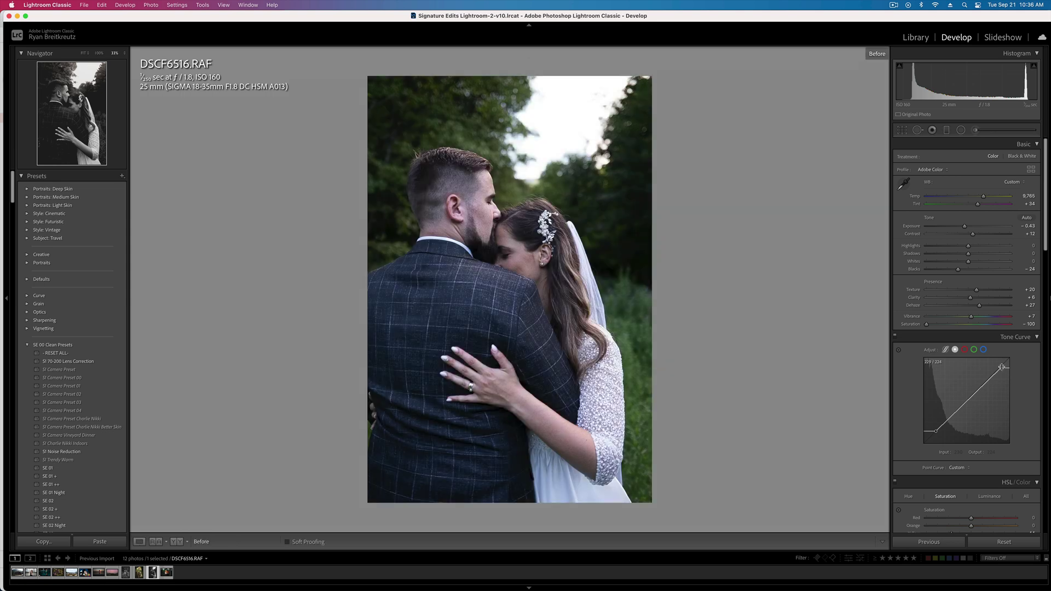
key("backslash")
key("backslash")
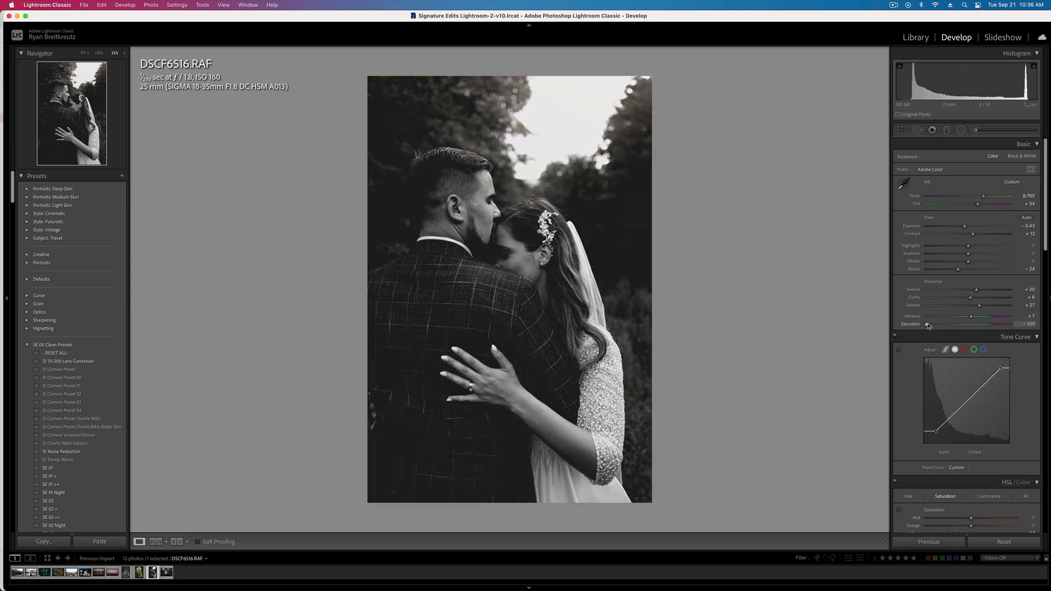
Step: Bring Saturation back to -40 and pull the tone curve's black and white points in
left_click_drag(927, 325, 963, 328)
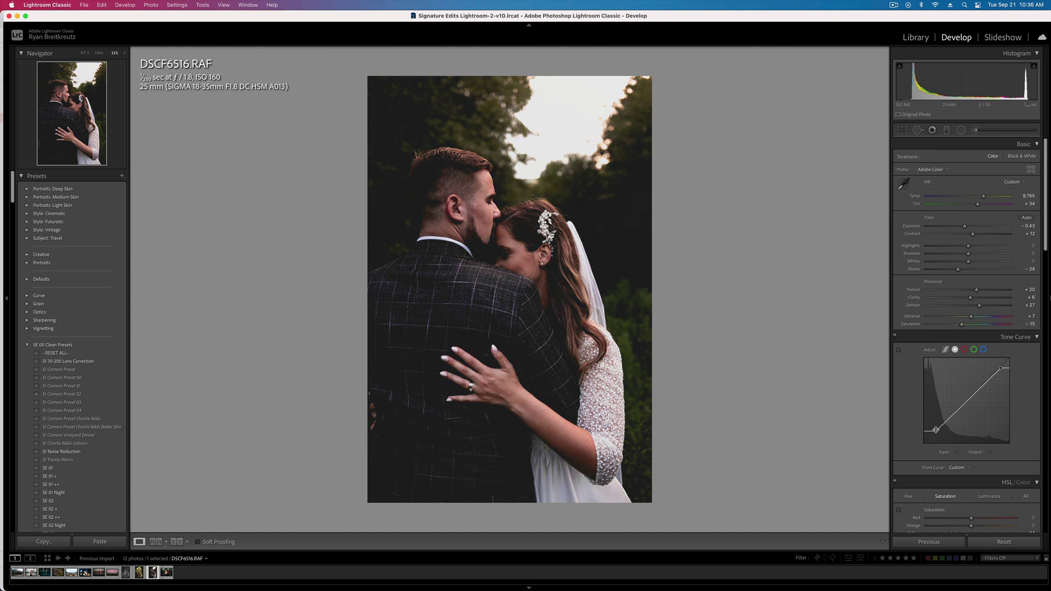
left_click_drag(935, 432, 929, 439)
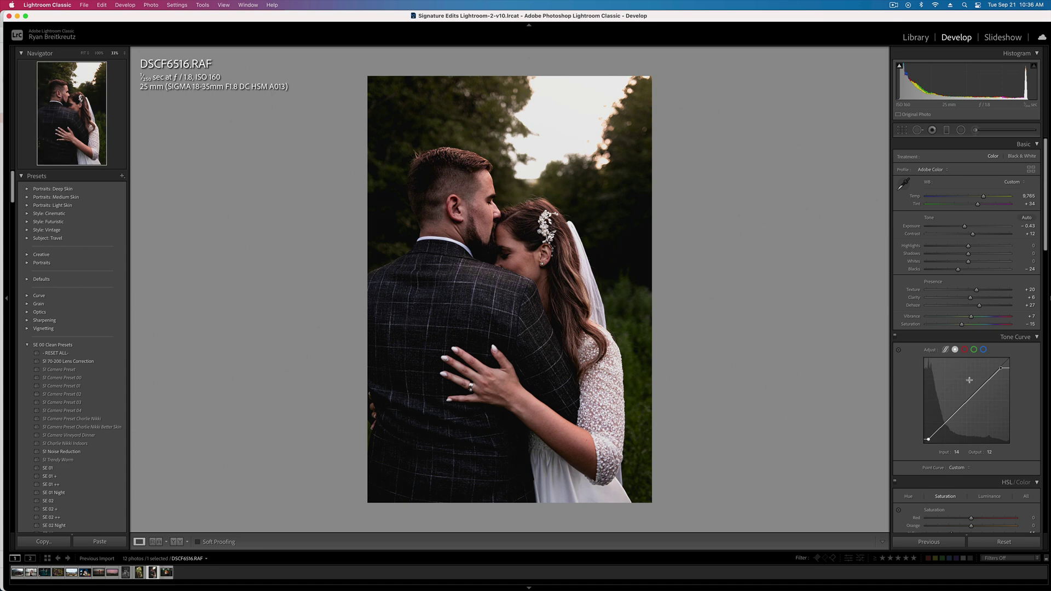
left_click_drag(1002, 365, 992, 365)
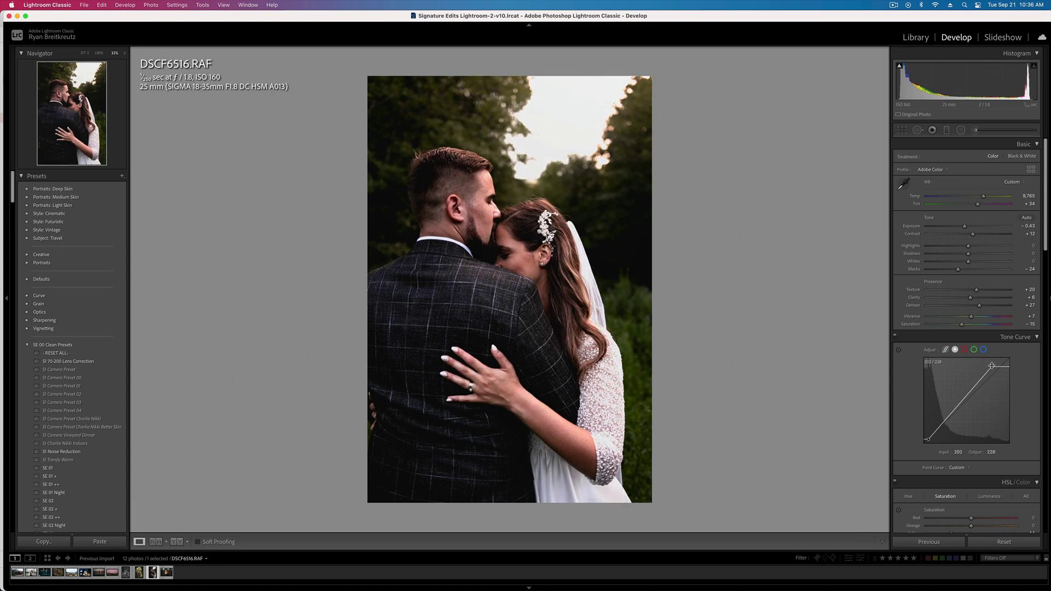
Step: Tint the calibration shadows, set Blue Primary Hue to -20 and Contrast to +28, then open IMG_3809.CR2
scroll(980, 405, "down", 15)
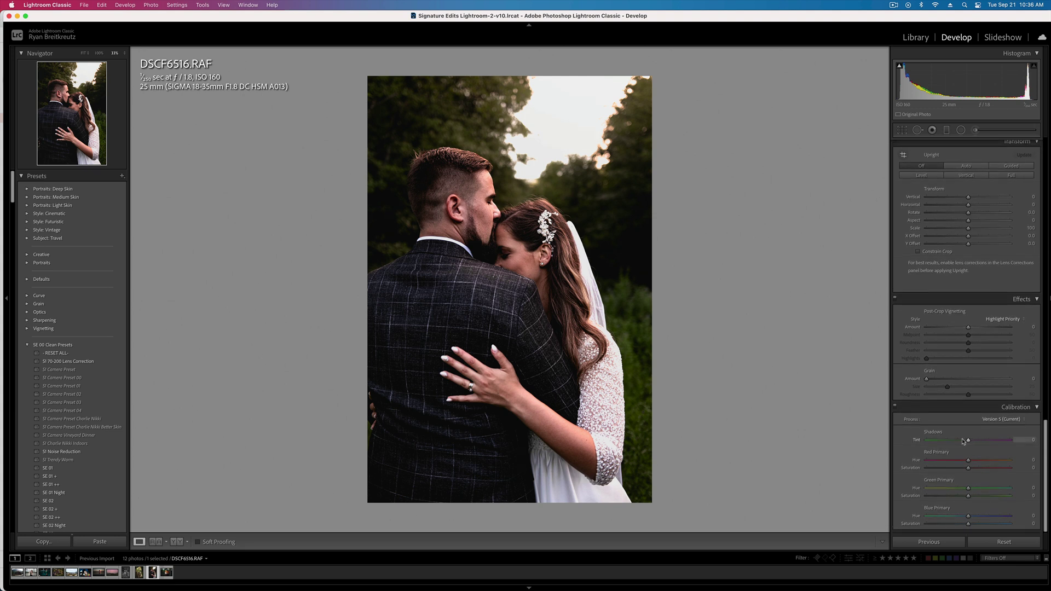
left_click_drag(963, 441, 979, 466)
mouse_move(953, 519)
left_mouse_down()
mouse_move(972, 517)
mouse_move(961, 524)
left_mouse_up()
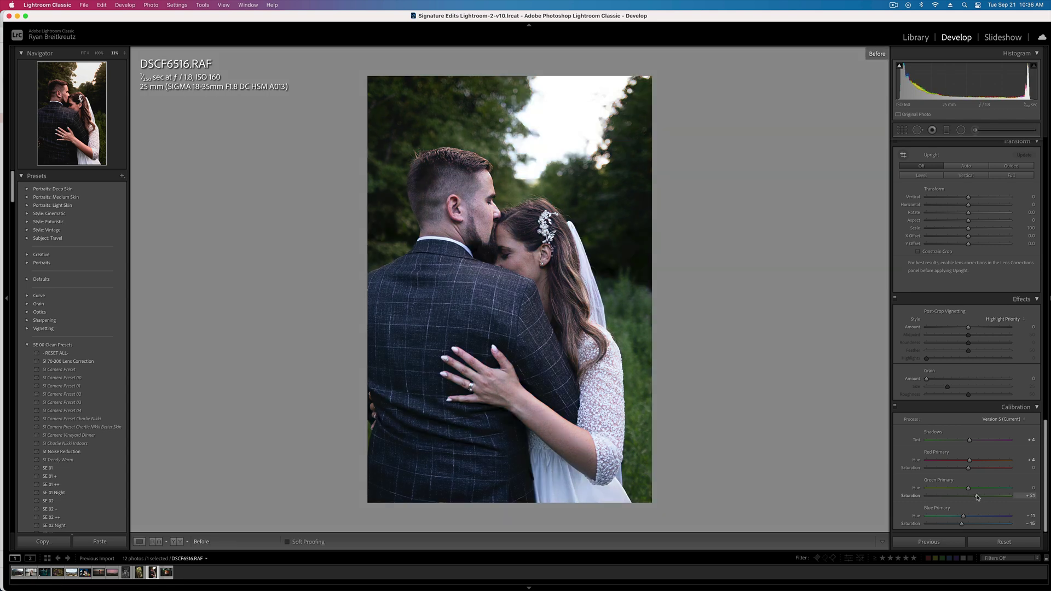
scroll(967, 356, "up", 15)
scroll(962, 312, "down", 2)
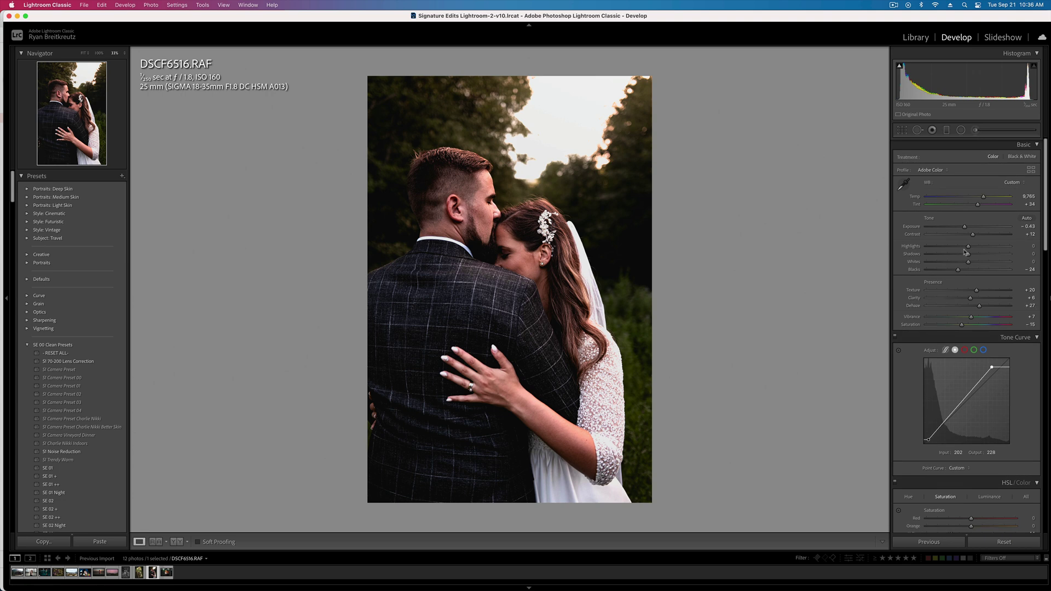
left_click_drag(973, 234, 957, 235)
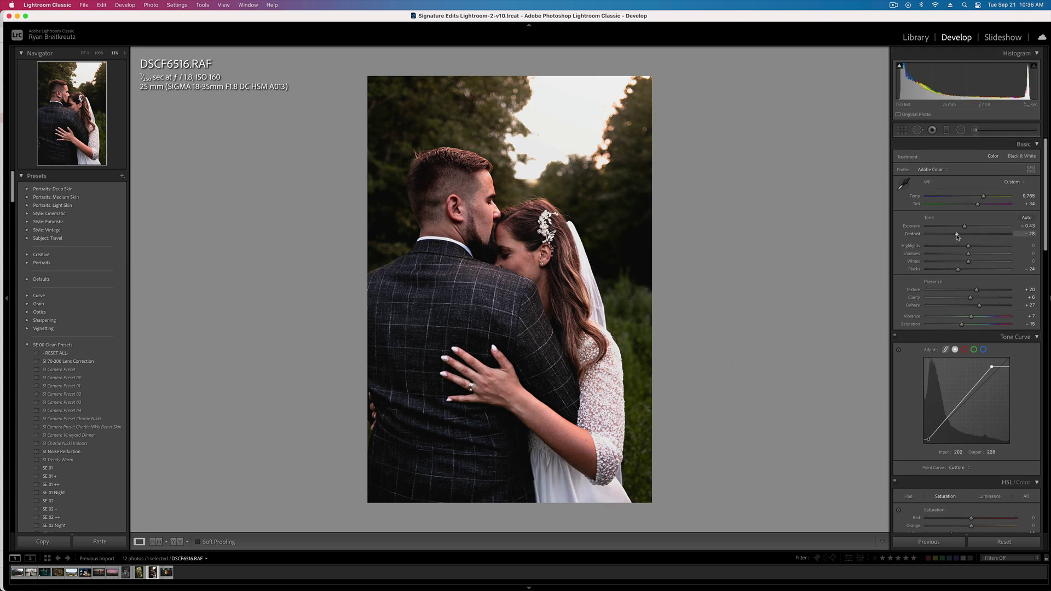
key("equal")
key("minus")
key("Right")
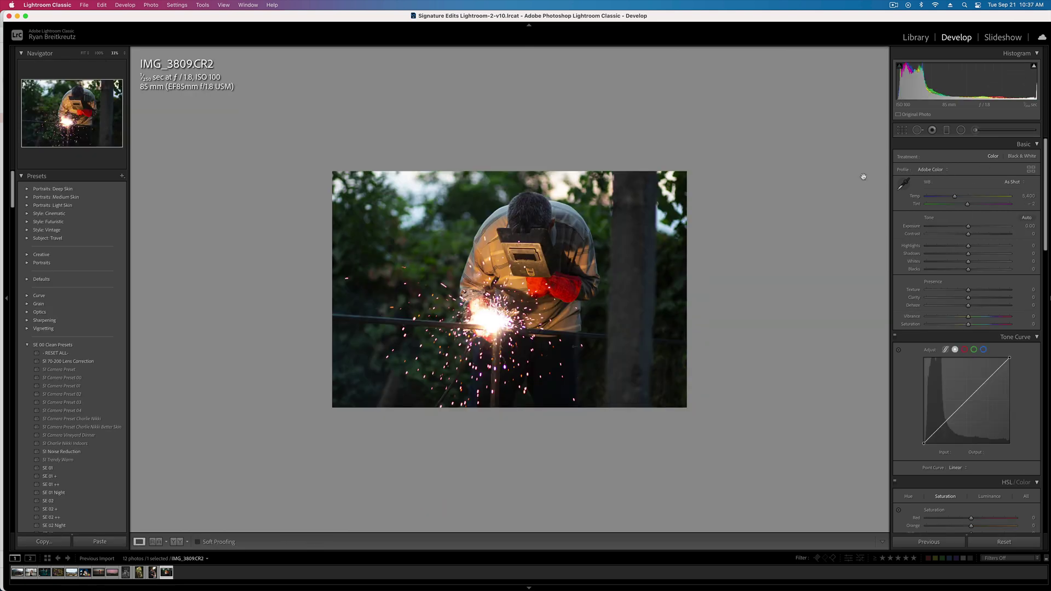
Step: Fit the welder photo in view, raise Exposure to +0.80, and set Saturation to -100
left_click(532, 287)
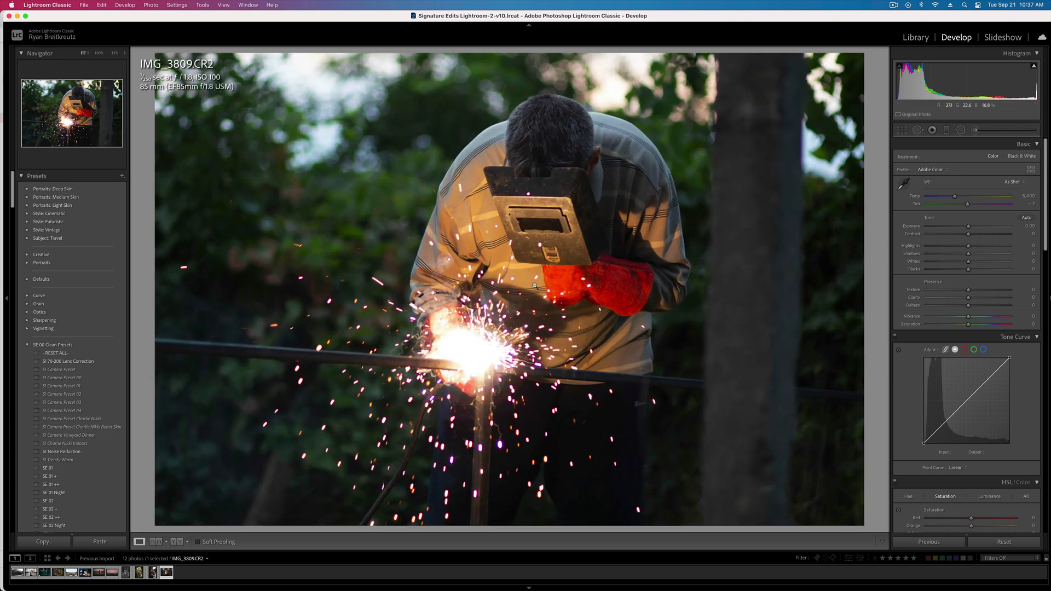
left_click_drag(969, 226, 949, 196)
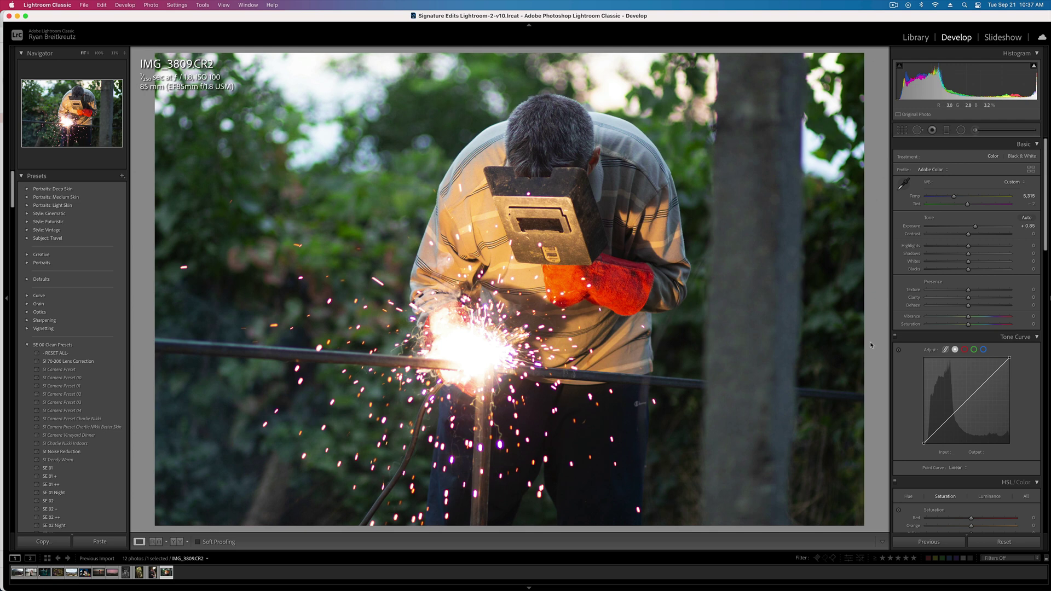
left_click_drag(968, 324, 752, 324)
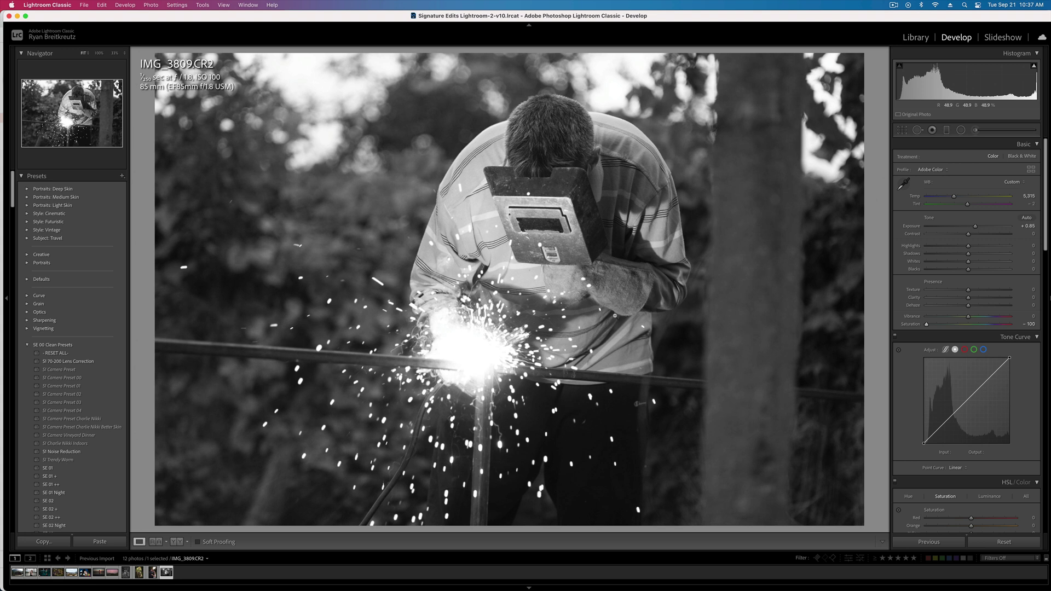
Step: Brush the welder's mask with more Contrast, Clarity and Dehaze
key("k")
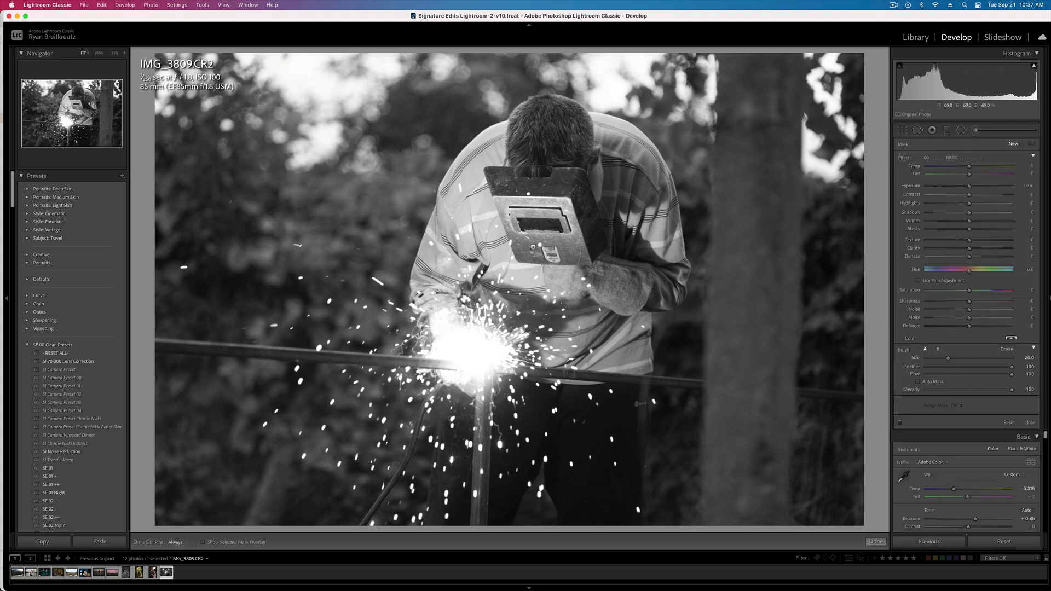
mouse_move(530, 198)
left_mouse_down()
mouse_move(612, 215)
mouse_move(615, 246)
left_mouse_up()
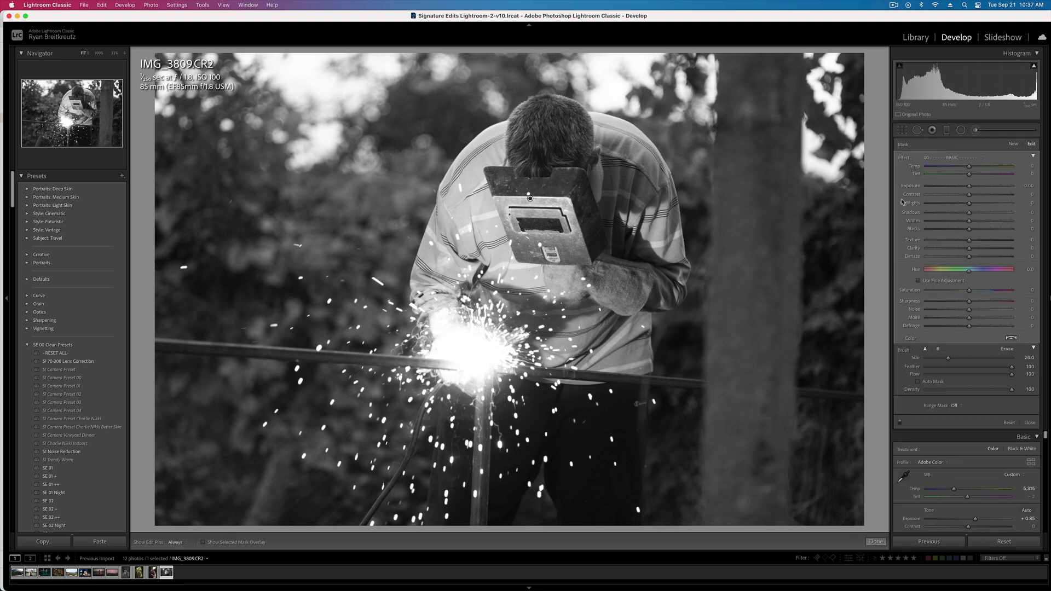
left_click_drag(968, 195, 984, 195)
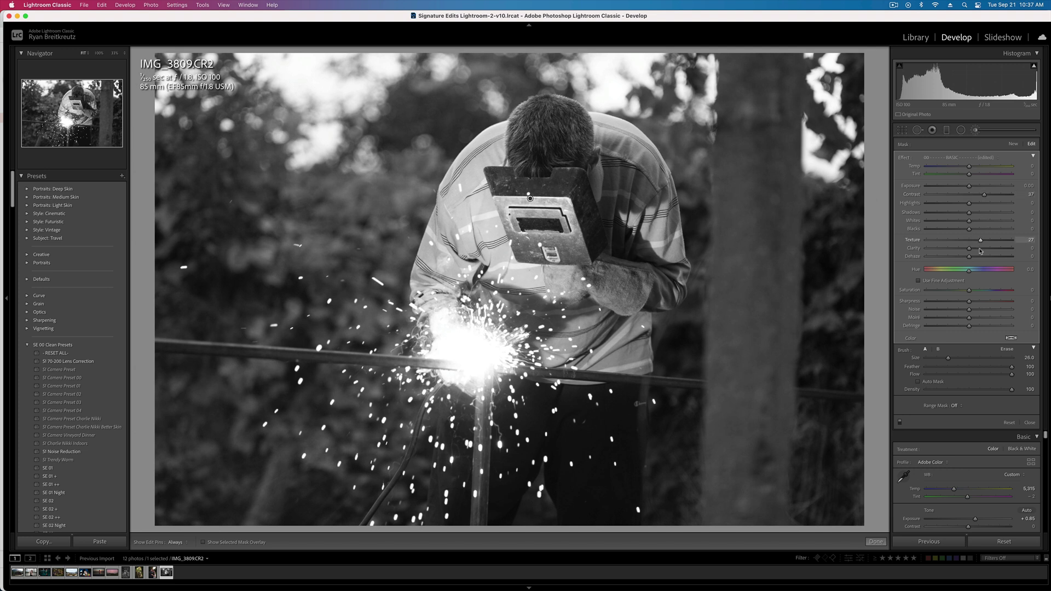
left_click(981, 248)
left_click_drag(969, 256, 978, 258)
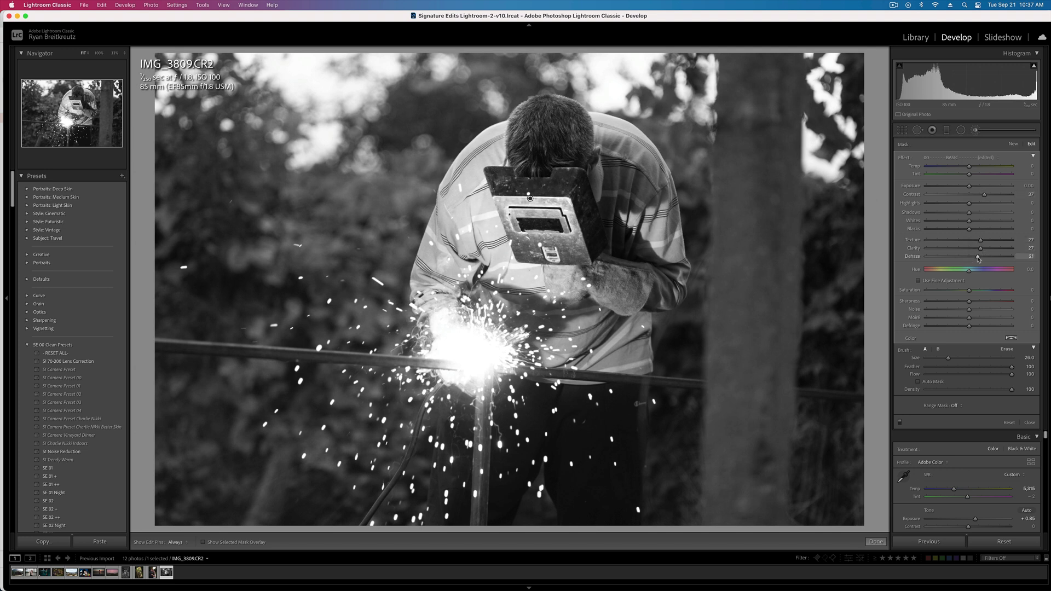
Step: Add an inverted radial filter around the welder with Exposure -1.72, Clarity -26, lower Texture, more Dehaze
left_click(961, 130)
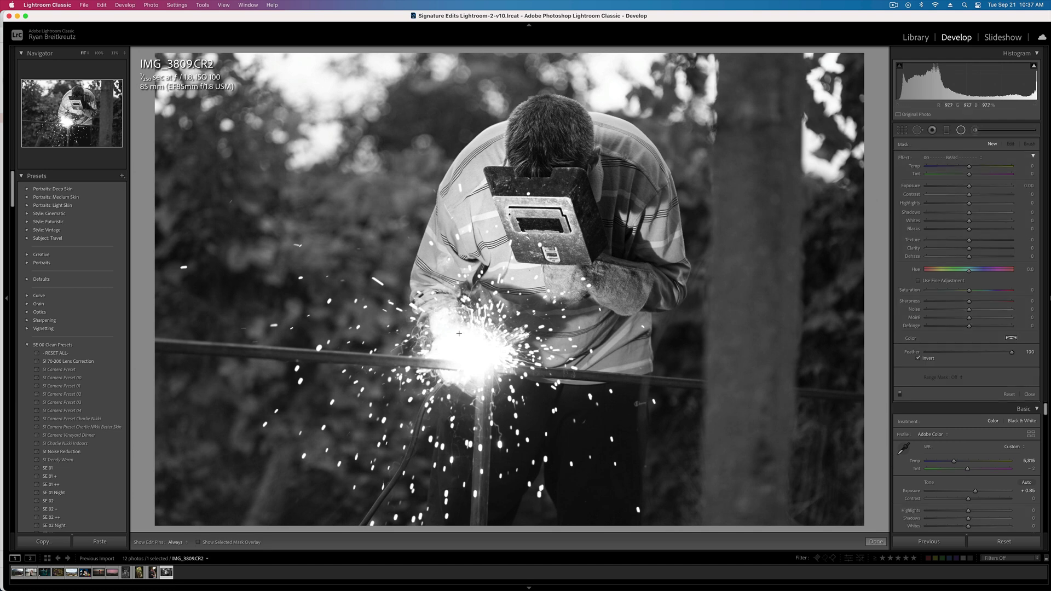
left_click_drag(461, 336, 692, 564)
left_click_drag(491, 408, 536, 353)
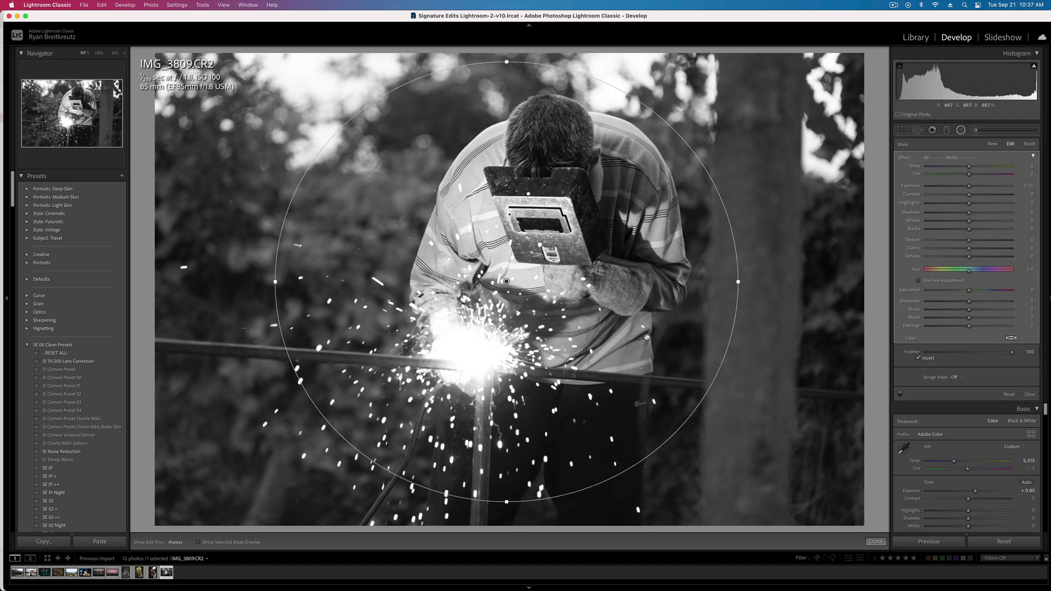
left_click_drag(957, 185, 951, 187)
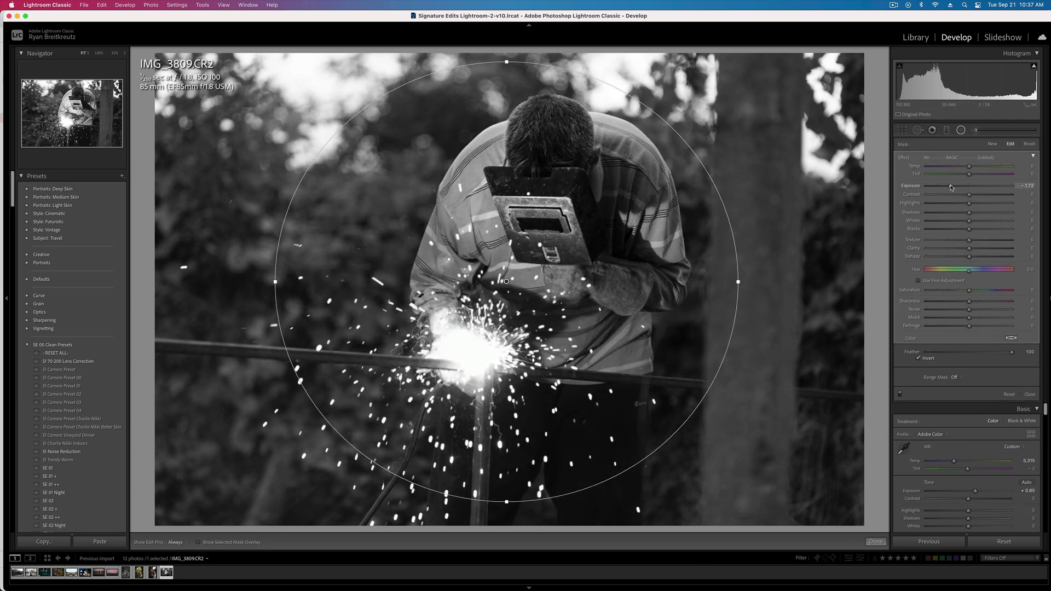
key("'")
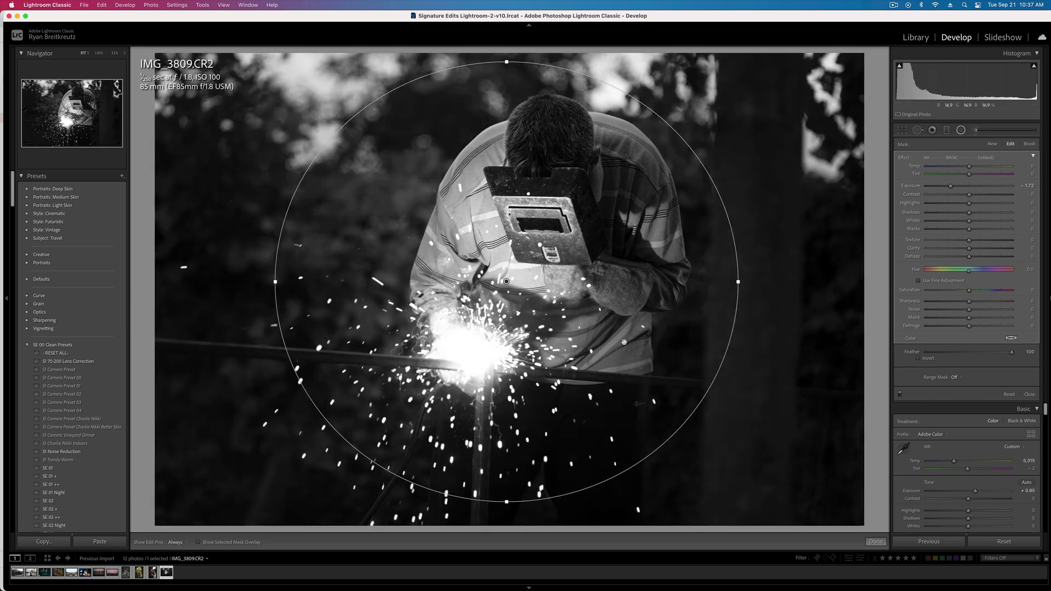
left_click_drag(953, 248, 959, 245)
left_click(960, 242)
left_click(983, 257)
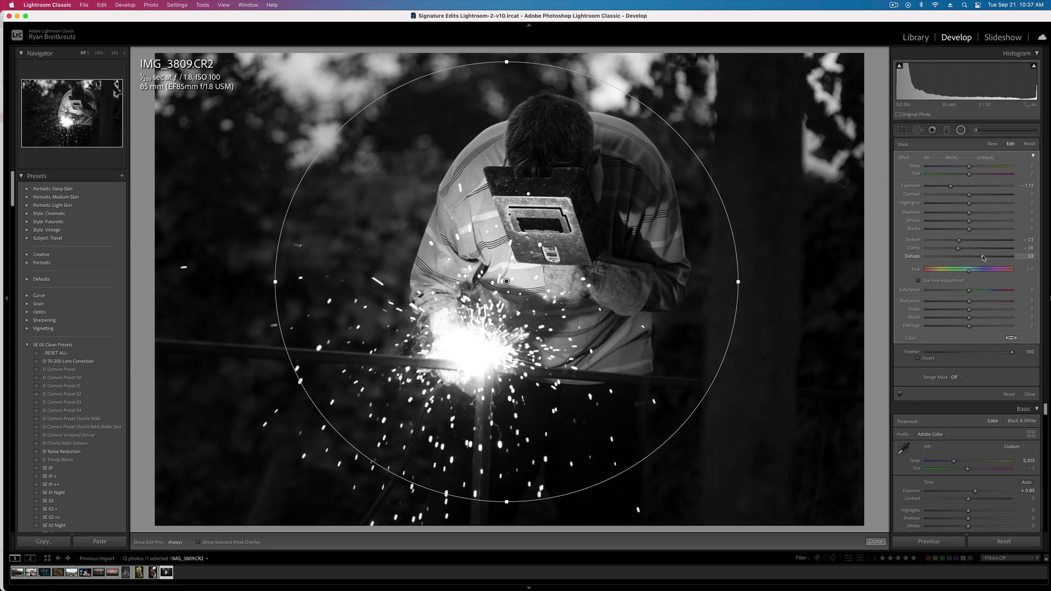
left_click(993, 144)
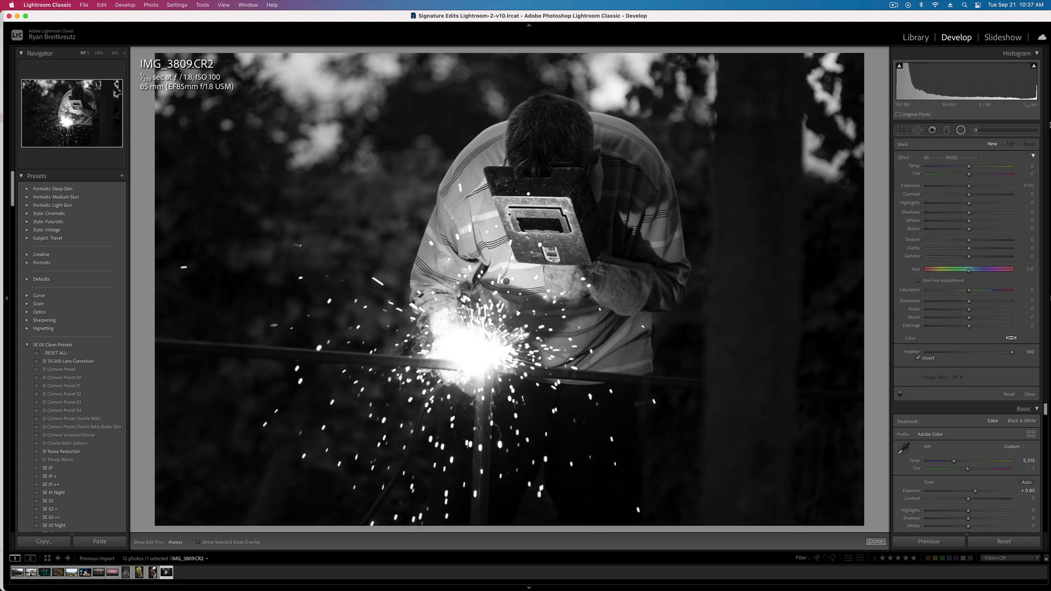
Step: Brush the sparks with Texture +44, more Clarity, and Dehaze +31
left_click(1028, 144)
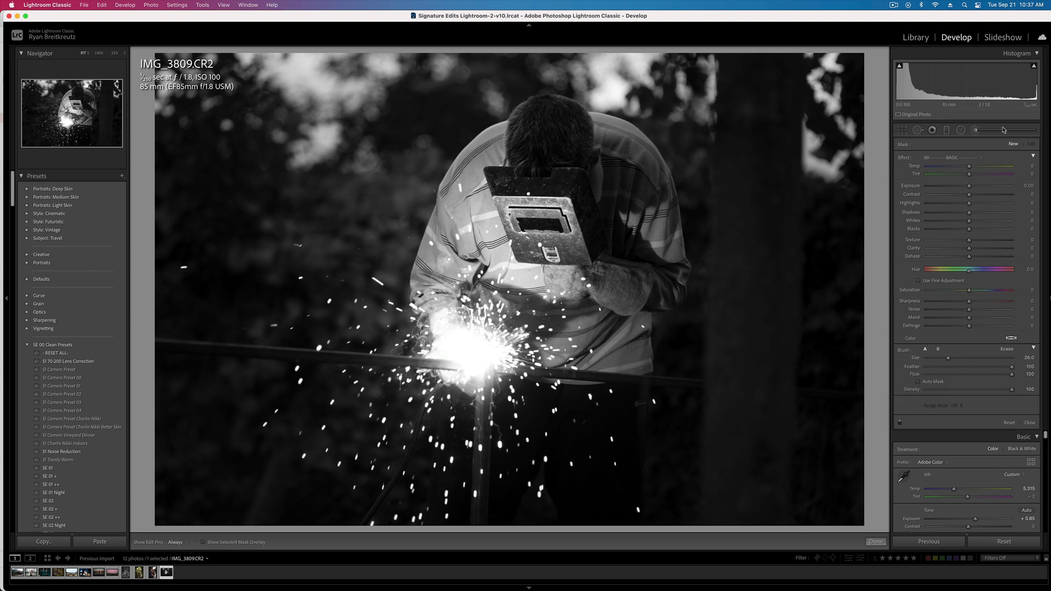
left_click(501, 352)
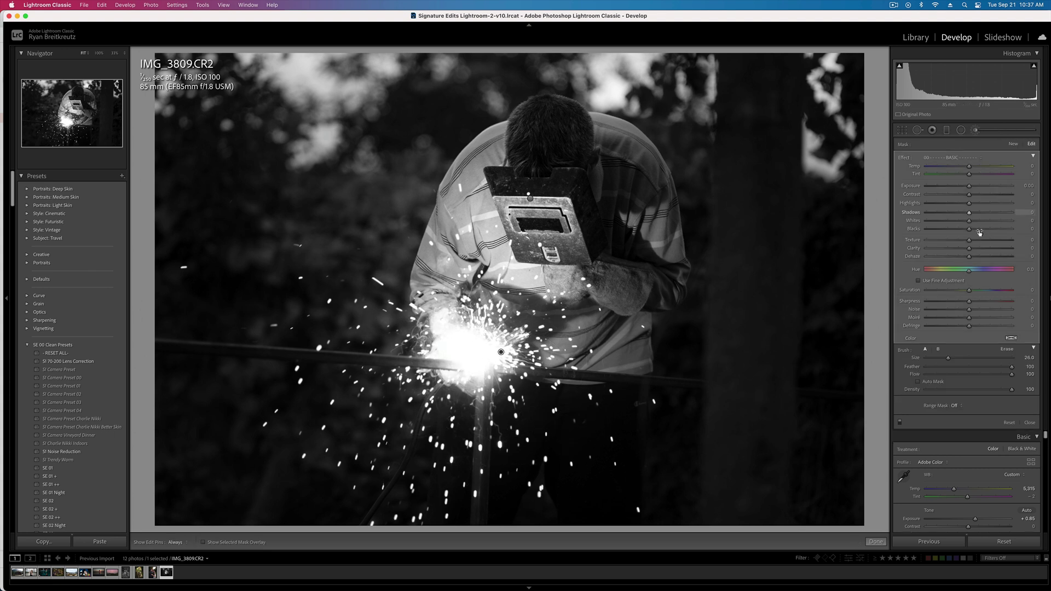
left_click_drag(969, 240, 988, 241)
left_click(979, 248)
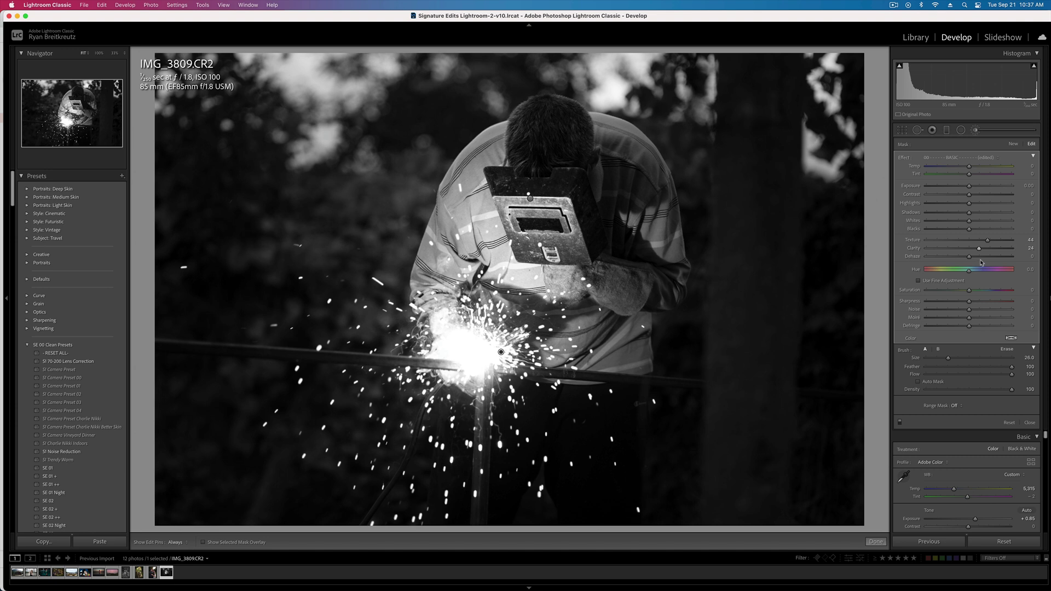
left_click(982, 257)
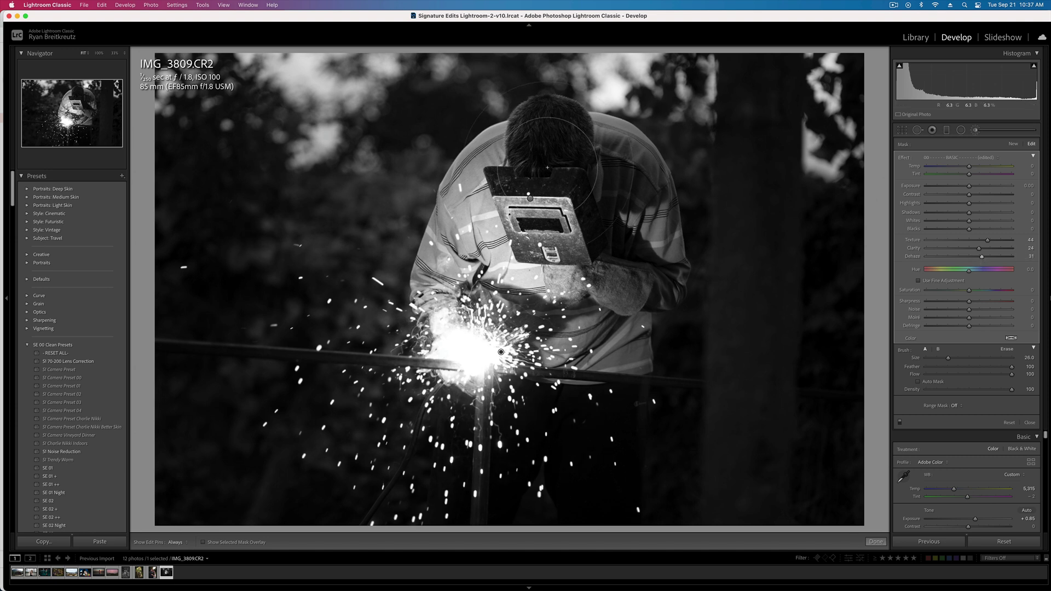
key("Return")
key("Return")
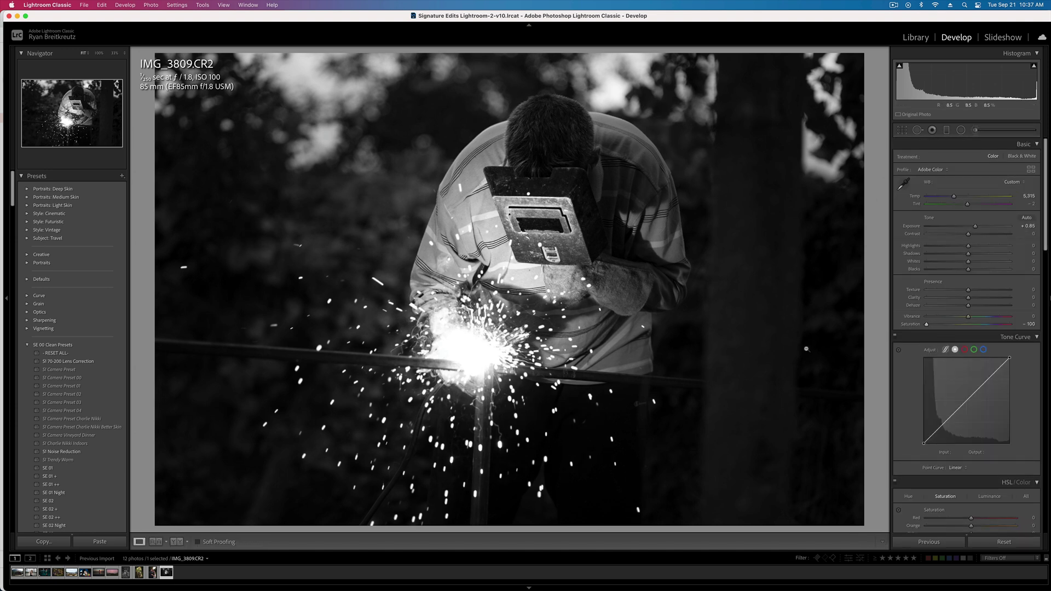
Step: Pull down a shadow curve point, lower the top point to Input 203/Output 211, and compare with Before
left_click_drag(933, 433, 937, 437)
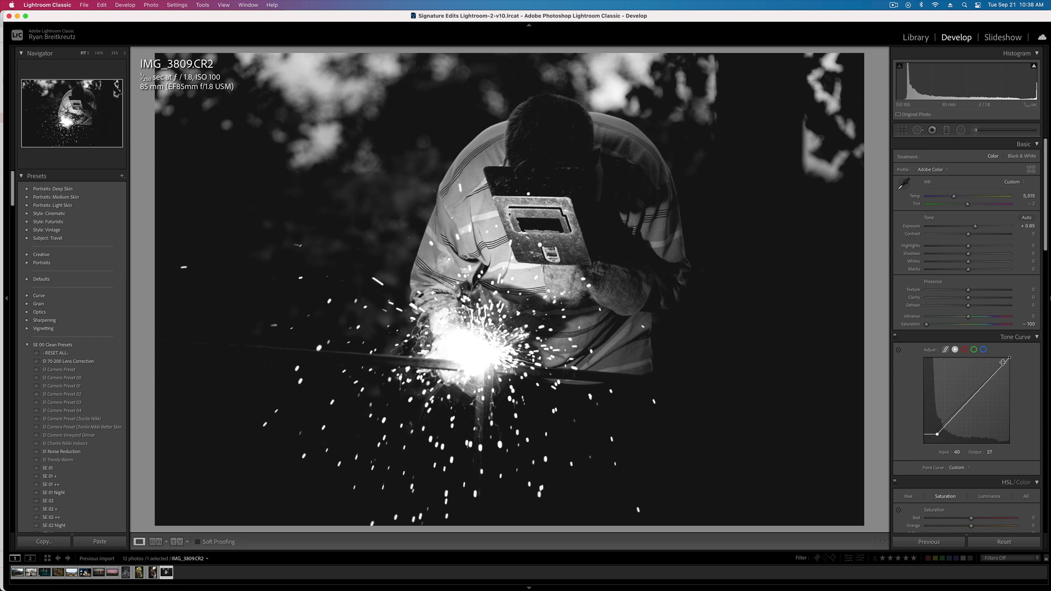
left_click_drag(1008, 358, 993, 374)
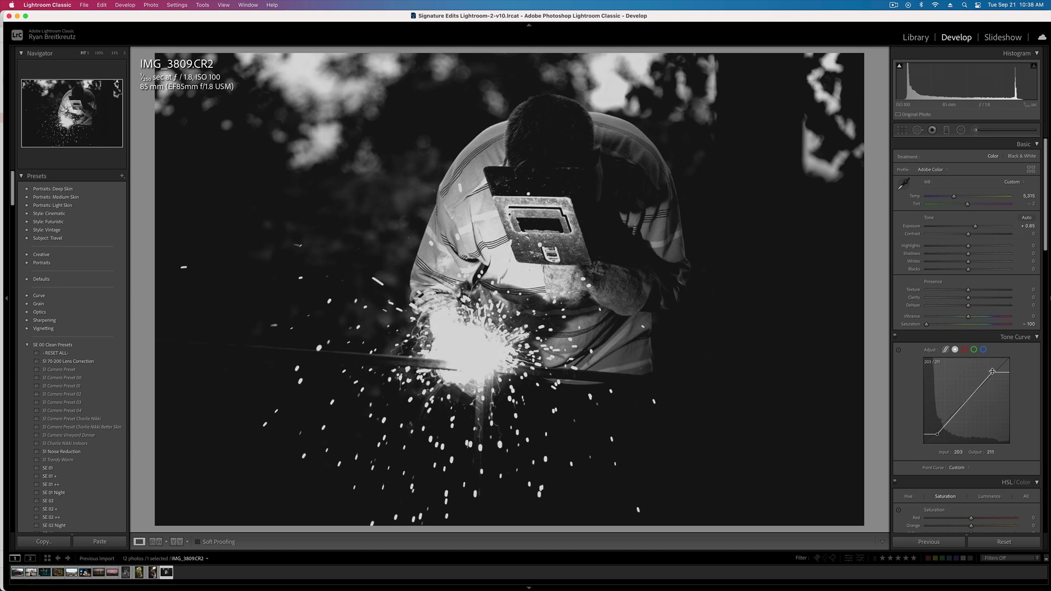
key("backslash")
key("backslash")
key("backslash")
key("backslash")
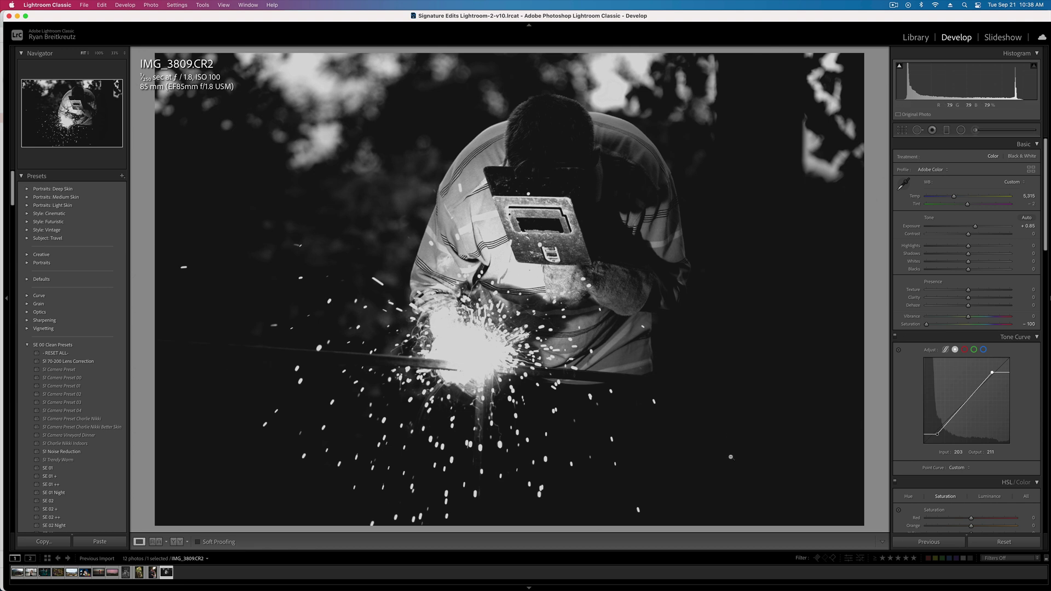